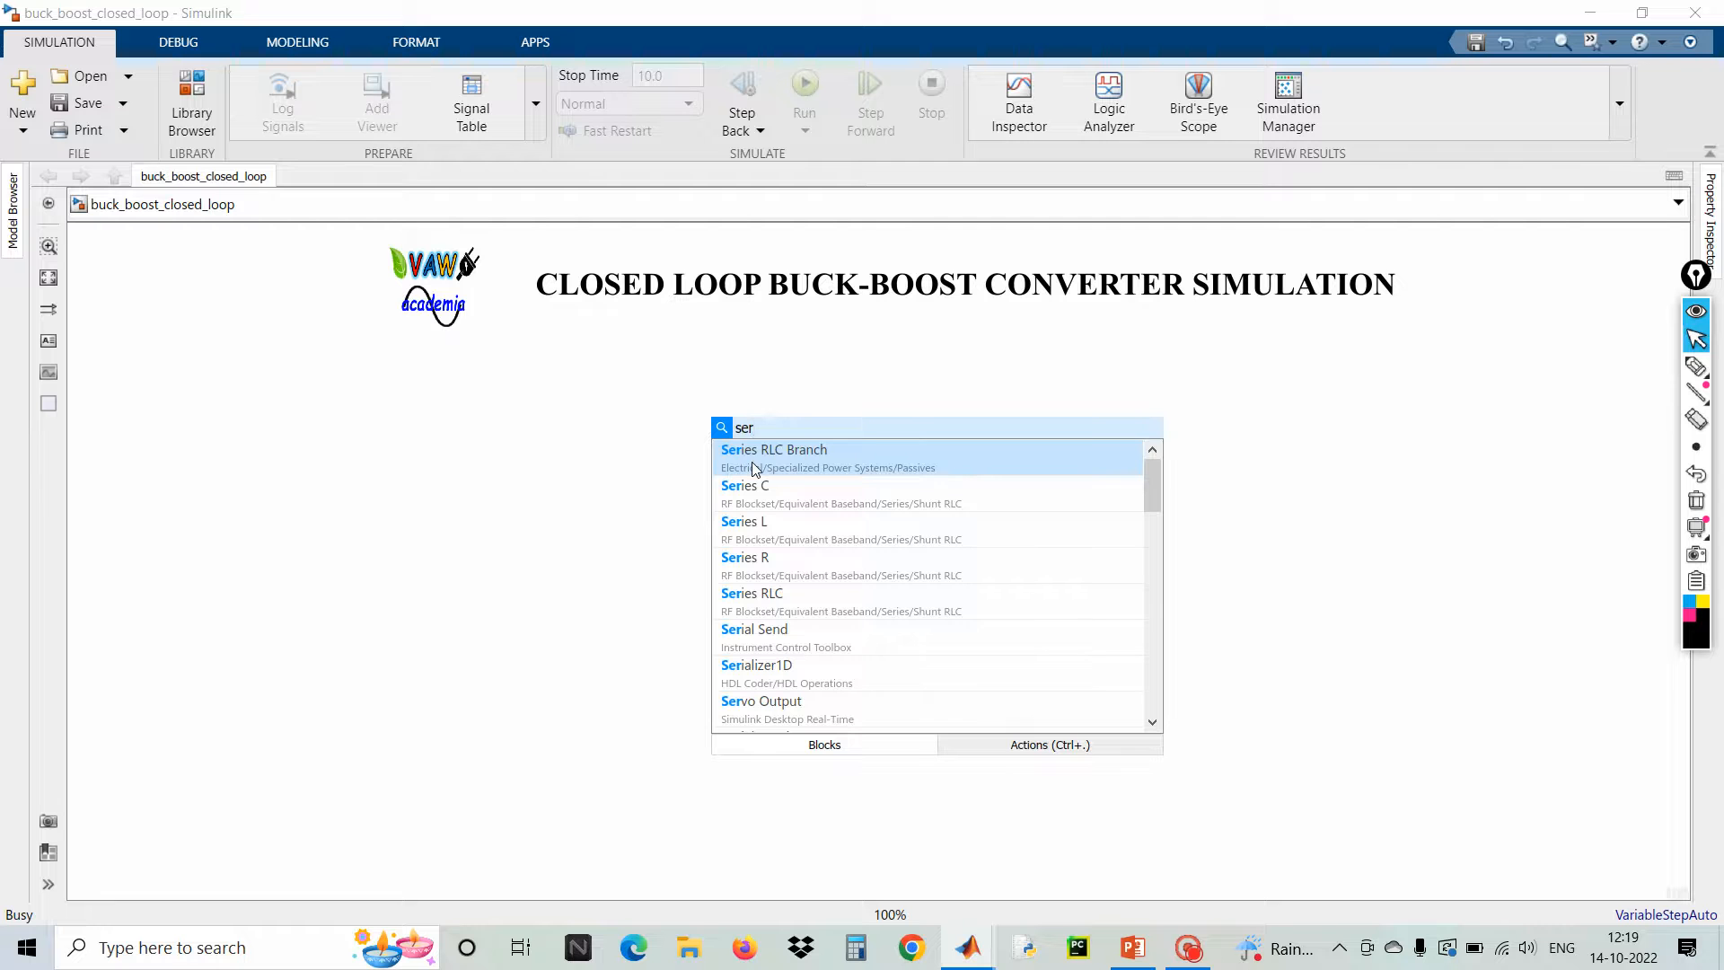
- Place three stacked Series RLC Branch blocks in the model and set the uppermost block's branch type to C
click(761, 462)
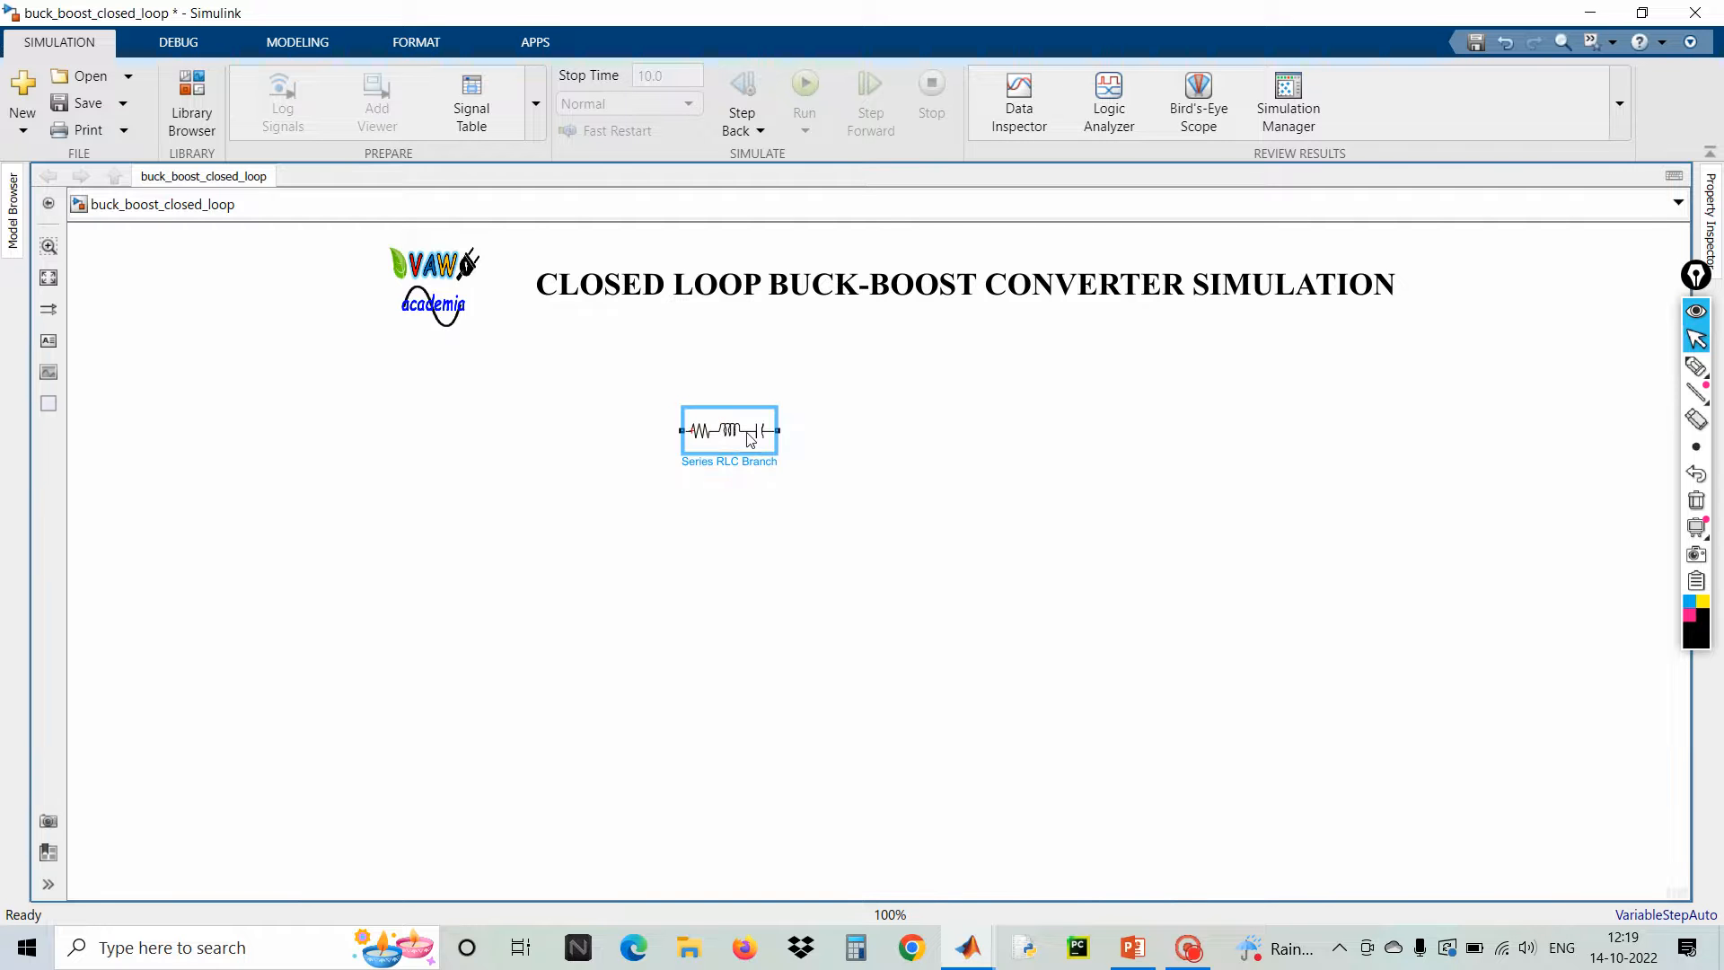
drag(750, 444, 749, 624)
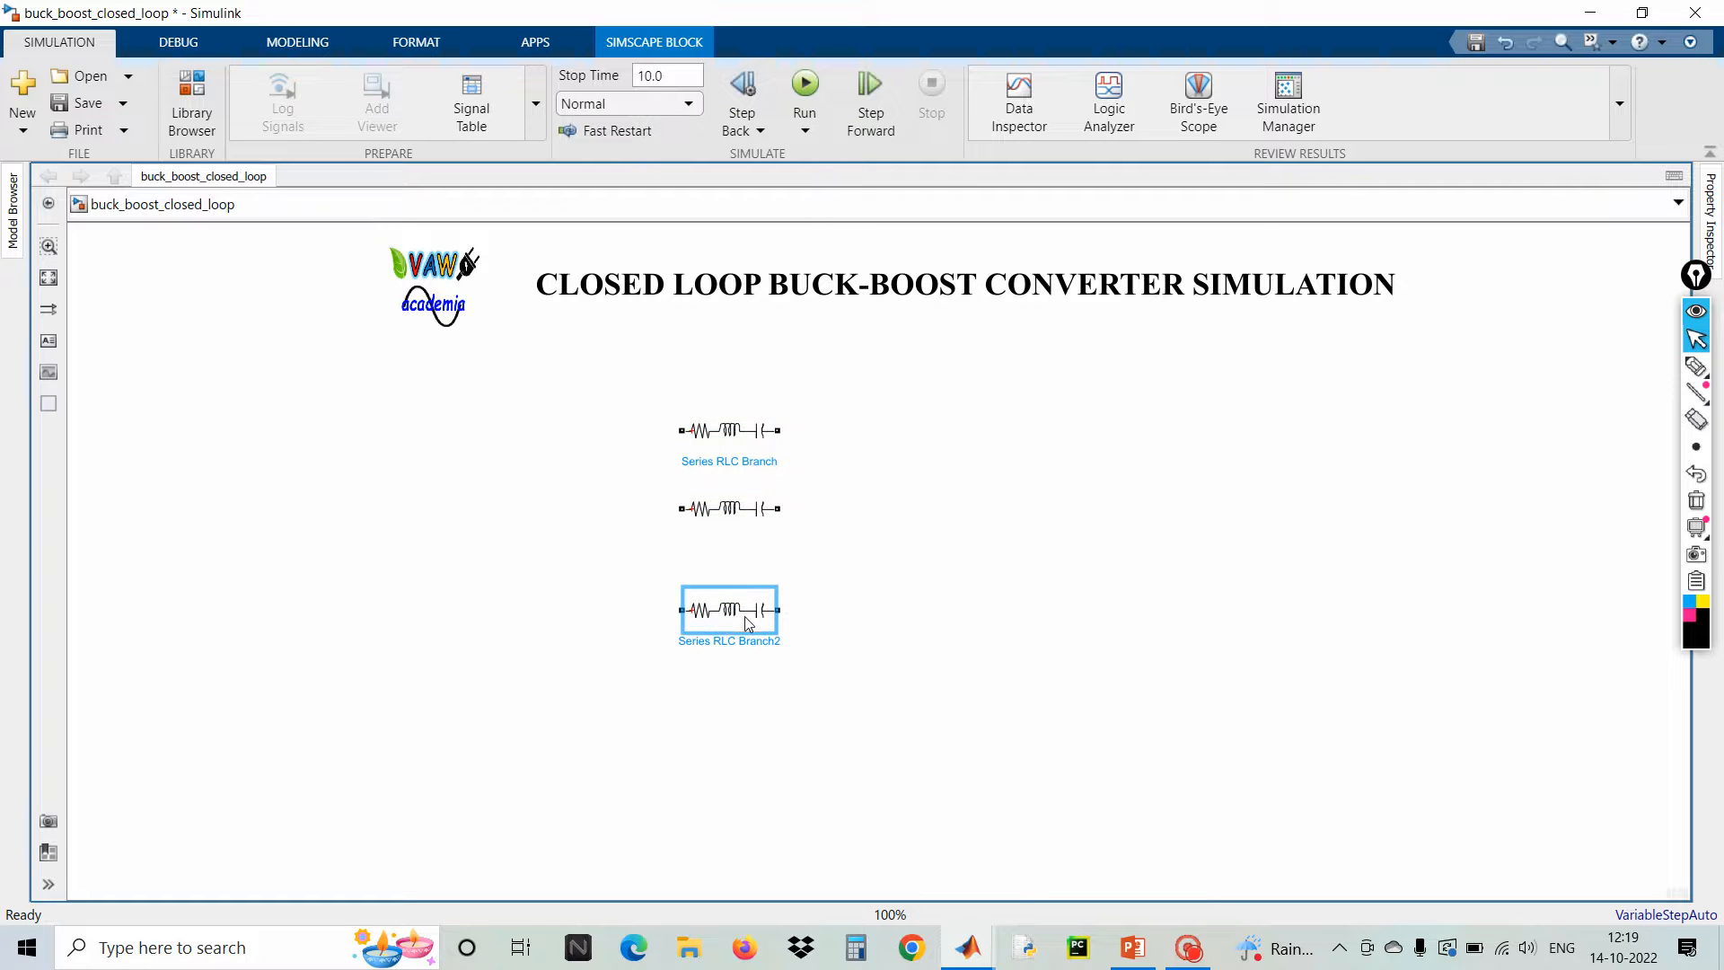
click(754, 446)
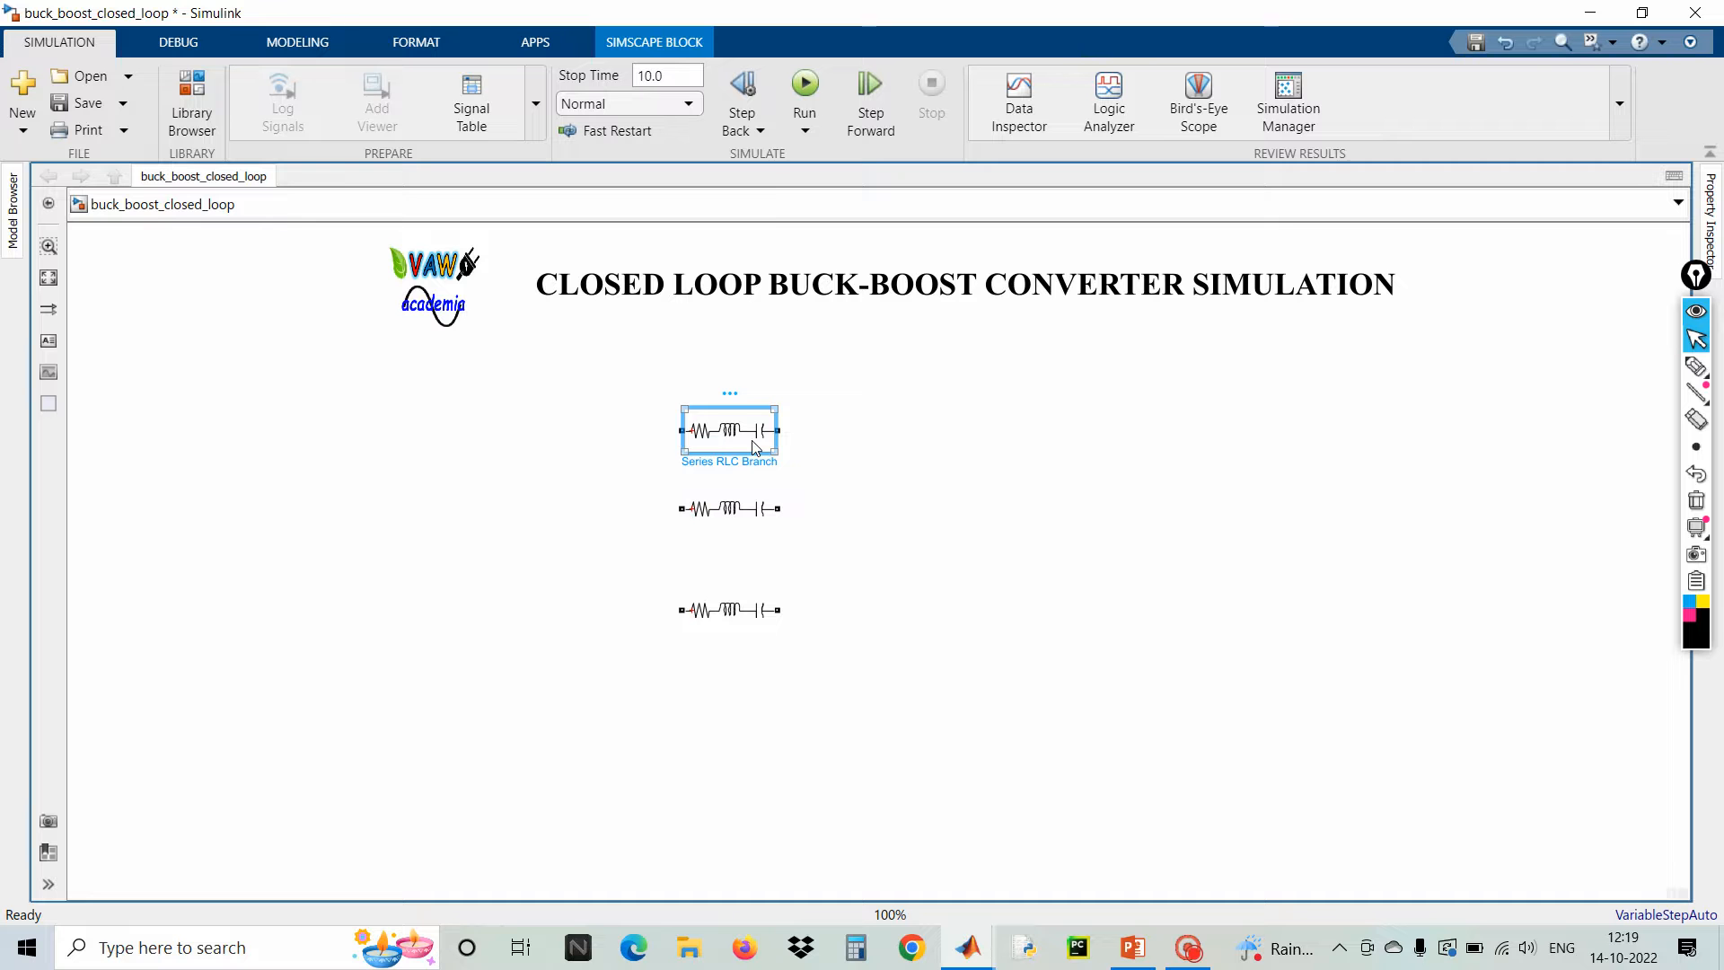
double_click(754, 447)
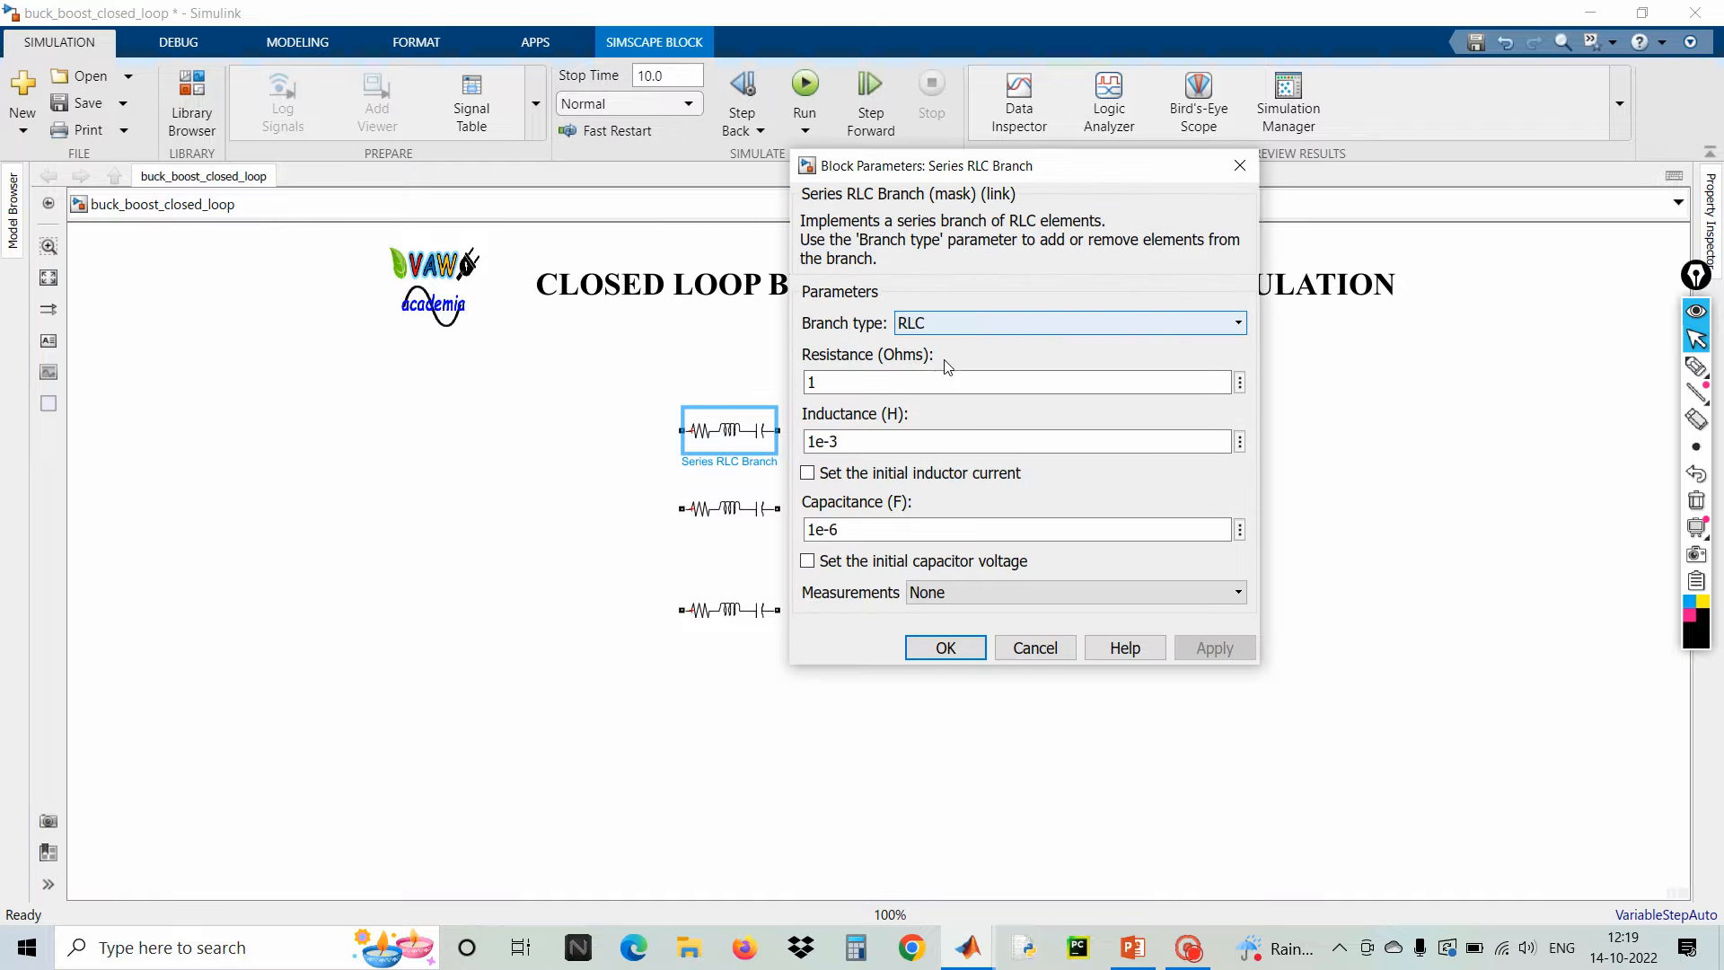
click(945, 323)
click(927, 401)
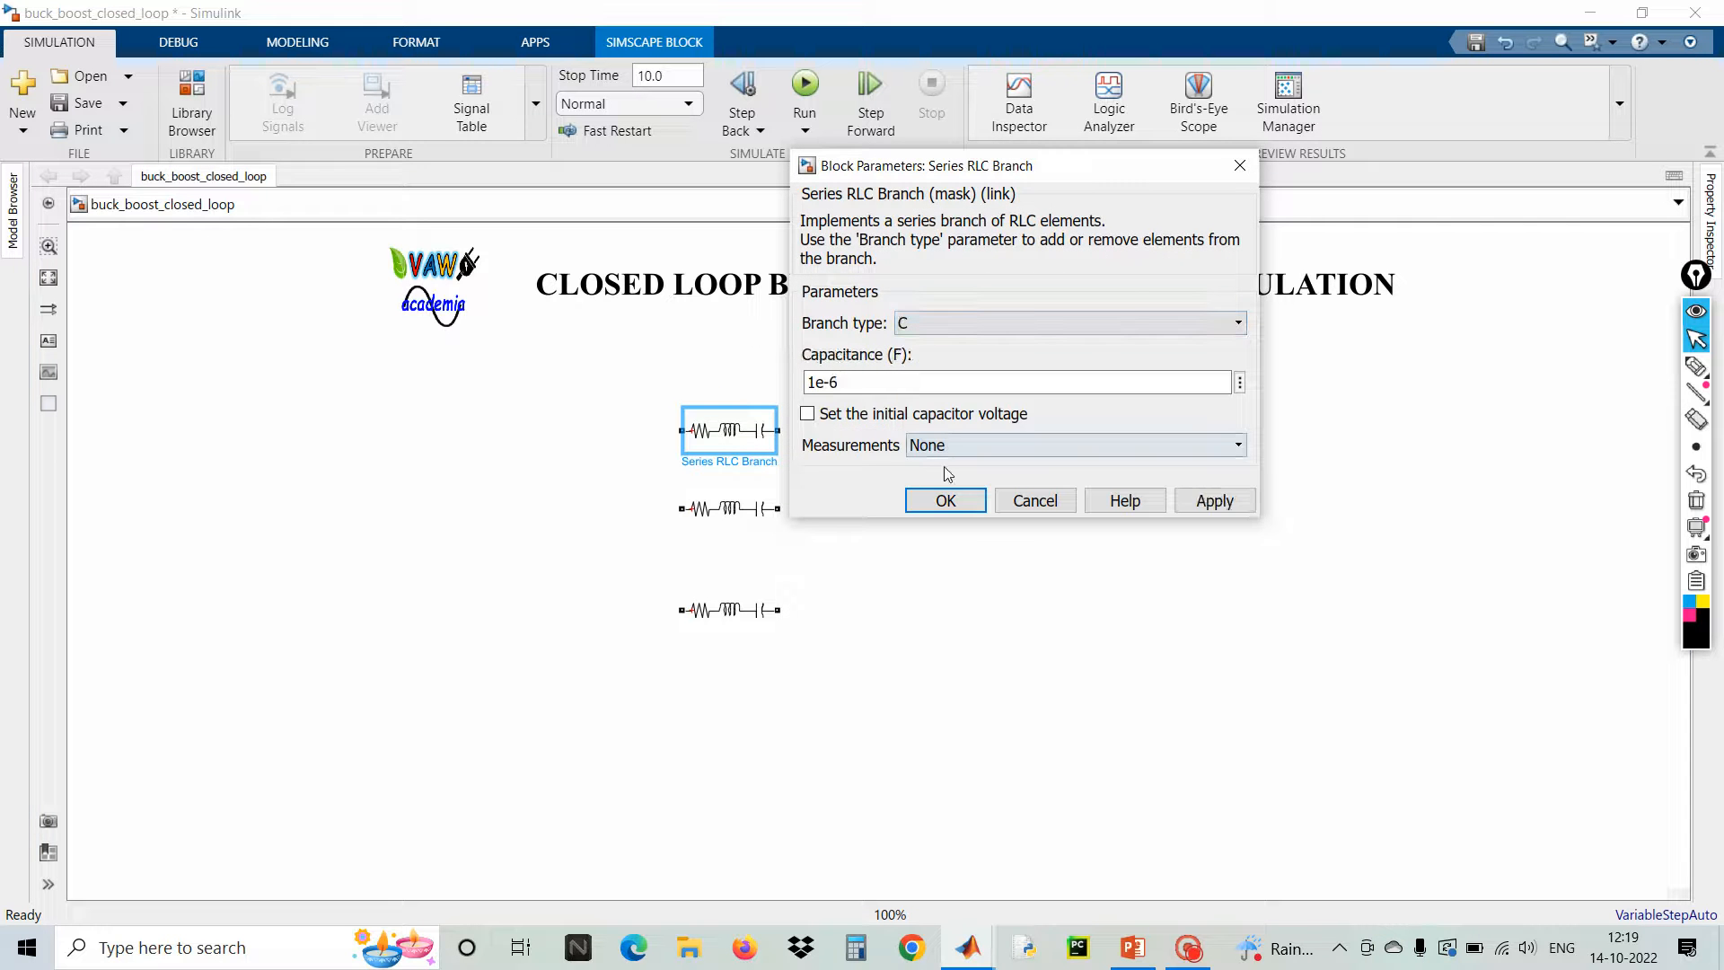
click(946, 500)
- Set the branch type of the middle Series RLC Branch block to L
click(757, 517)
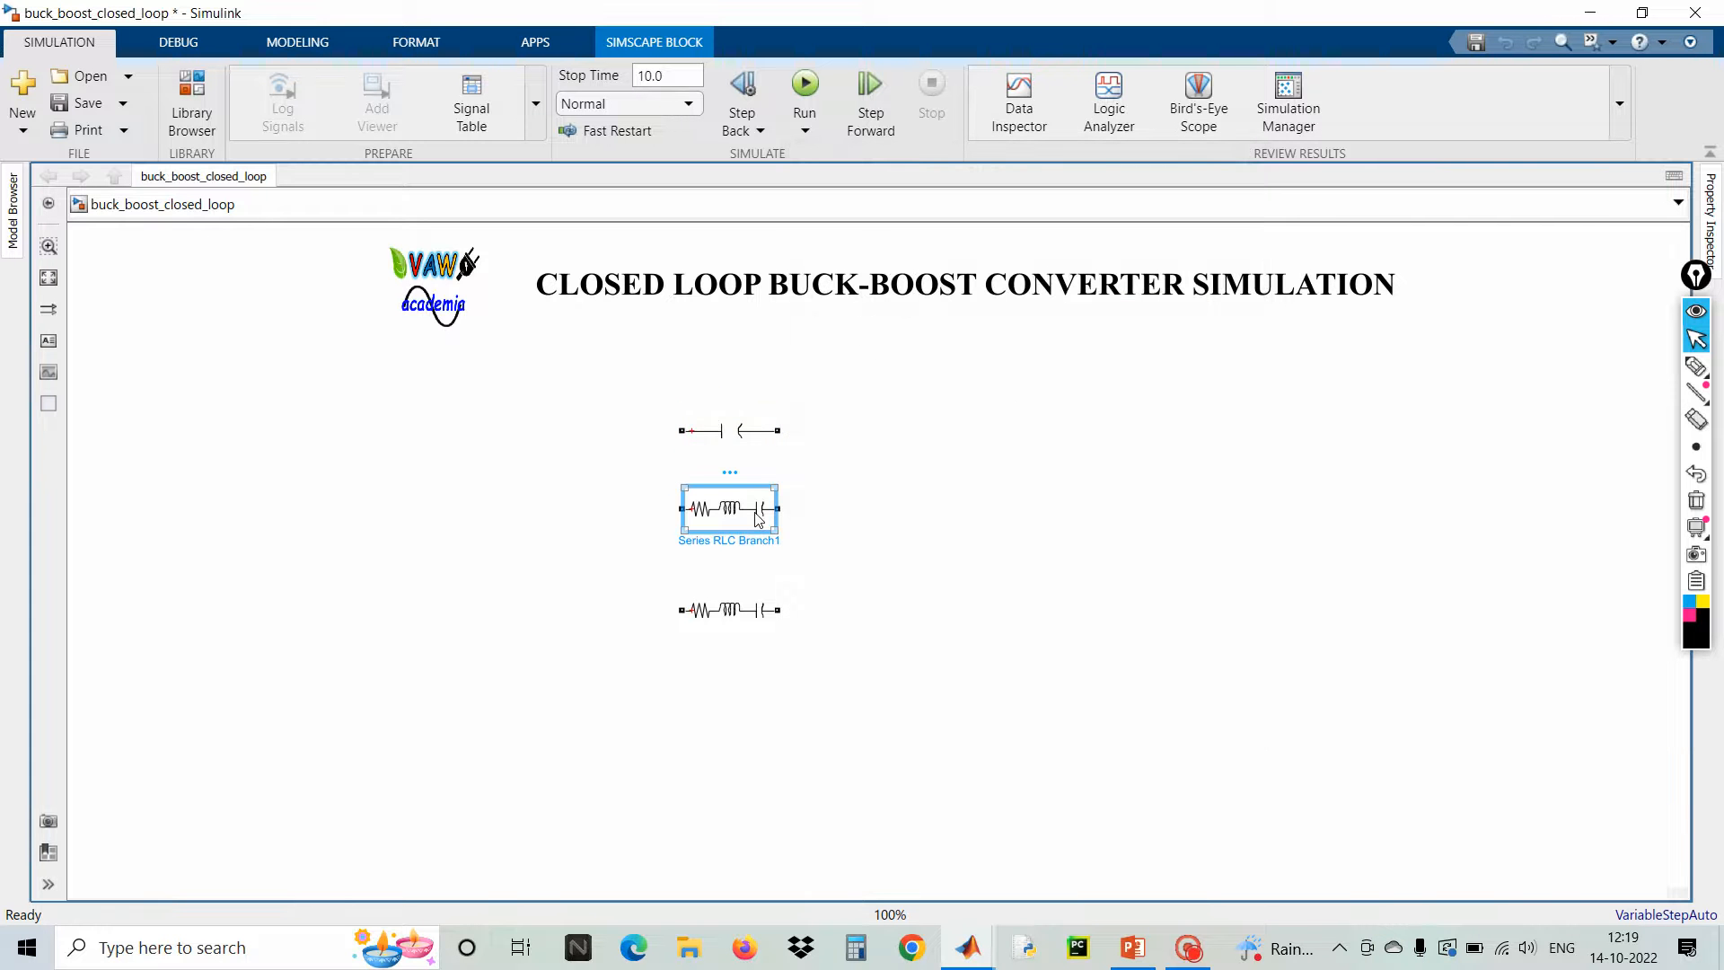
double_click(757, 517)
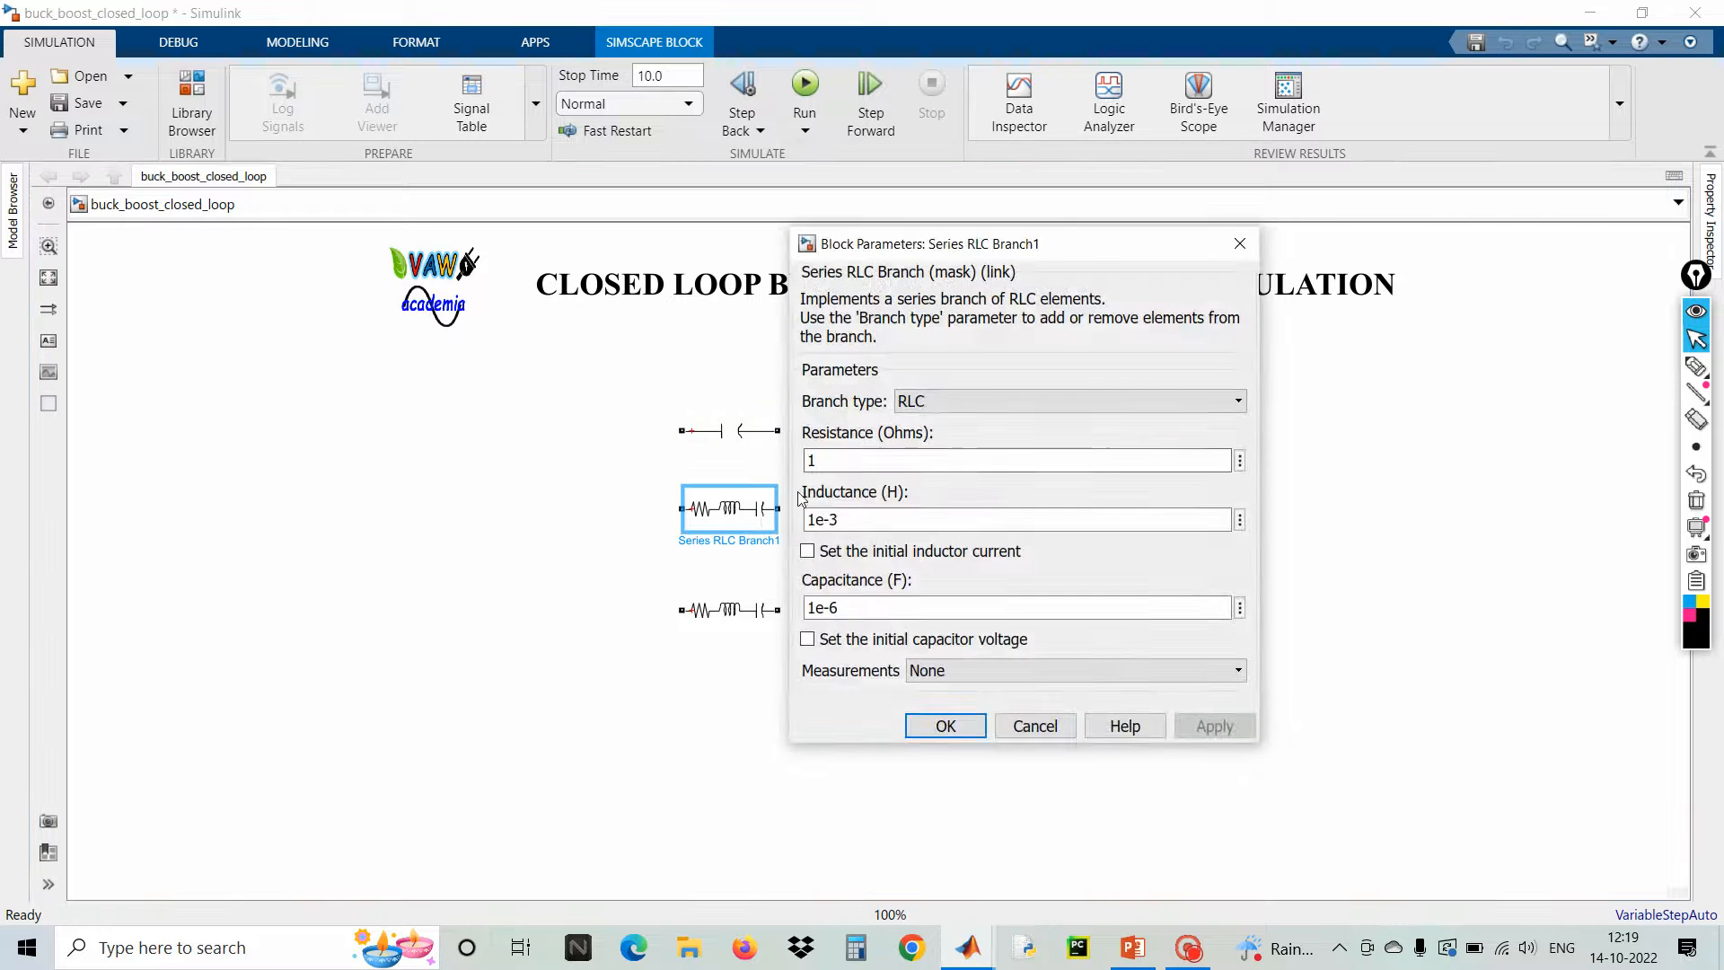
click(937, 404)
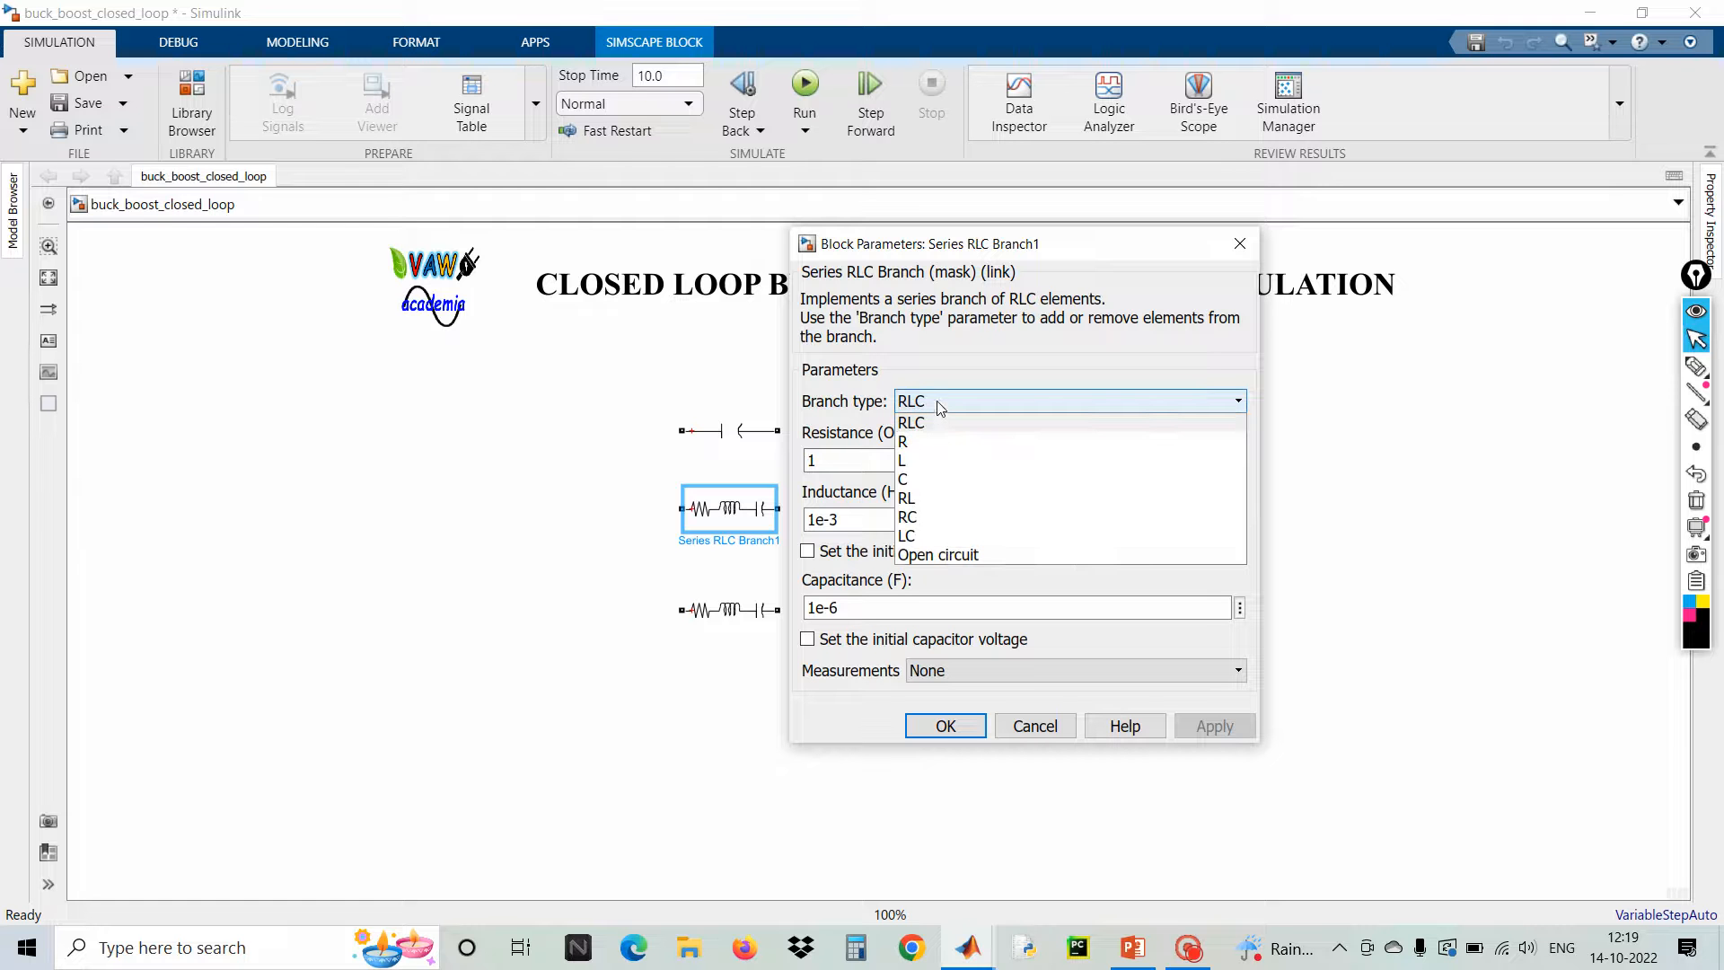
click(908, 461)
click(942, 579)
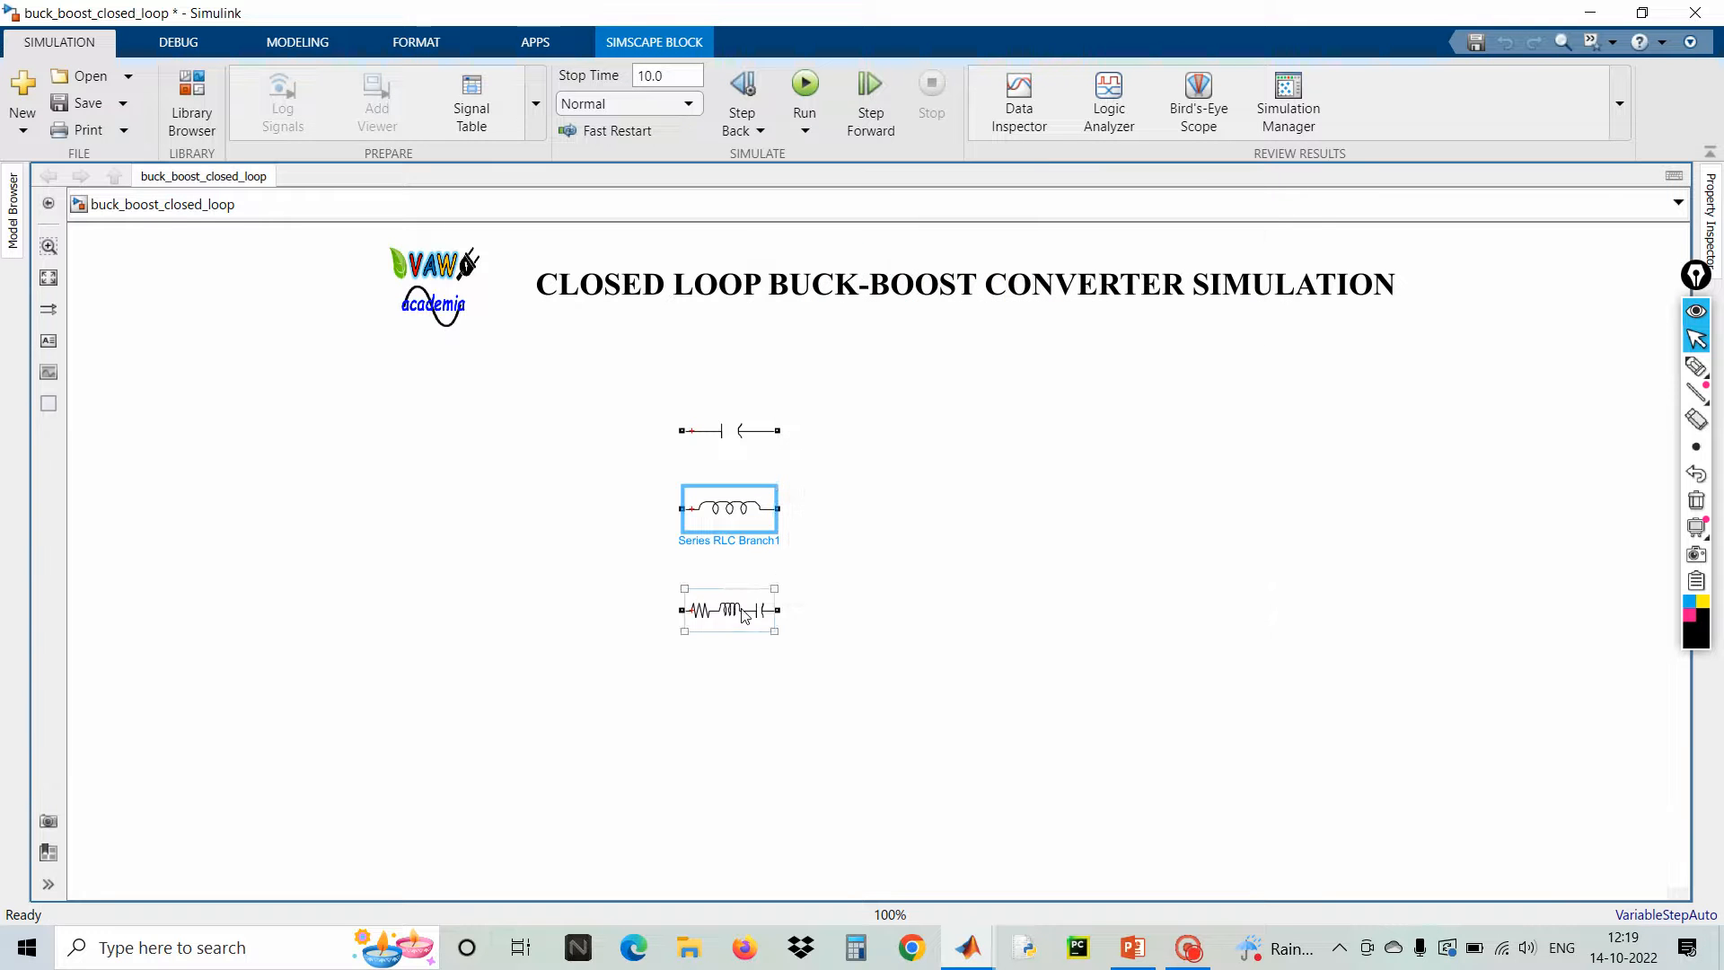
- Set the branch type of the lowest Series RLC Branch block to R
click(743, 616)
double_click(743, 616)
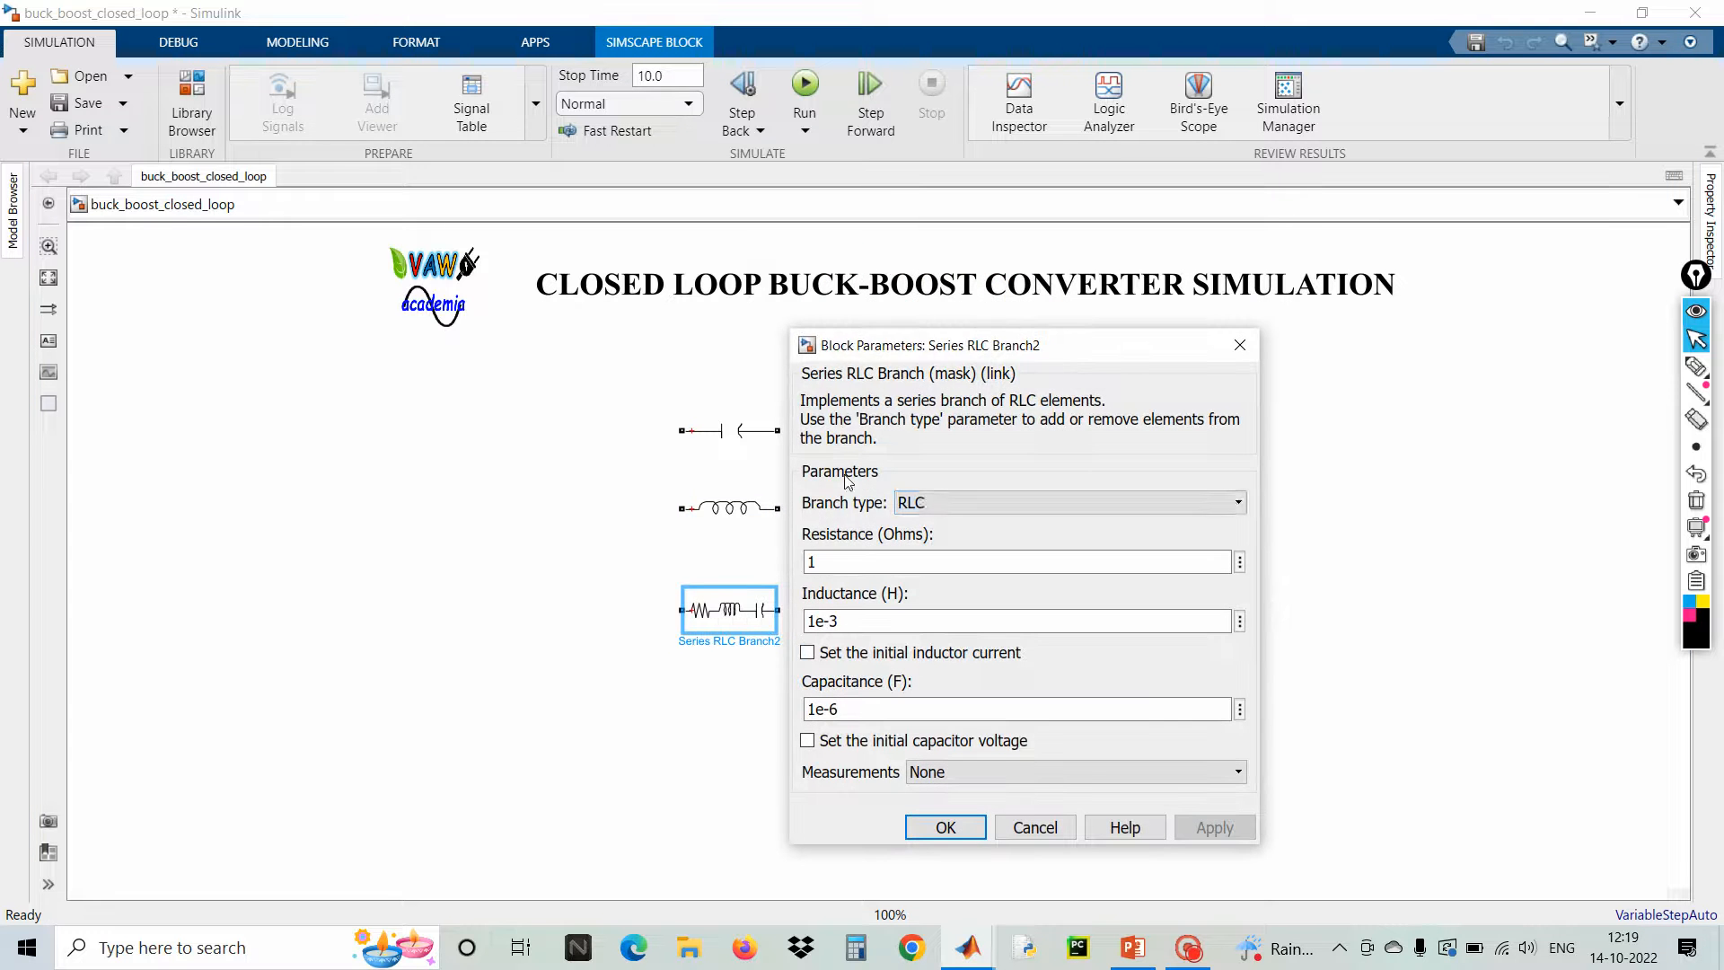
click(940, 505)
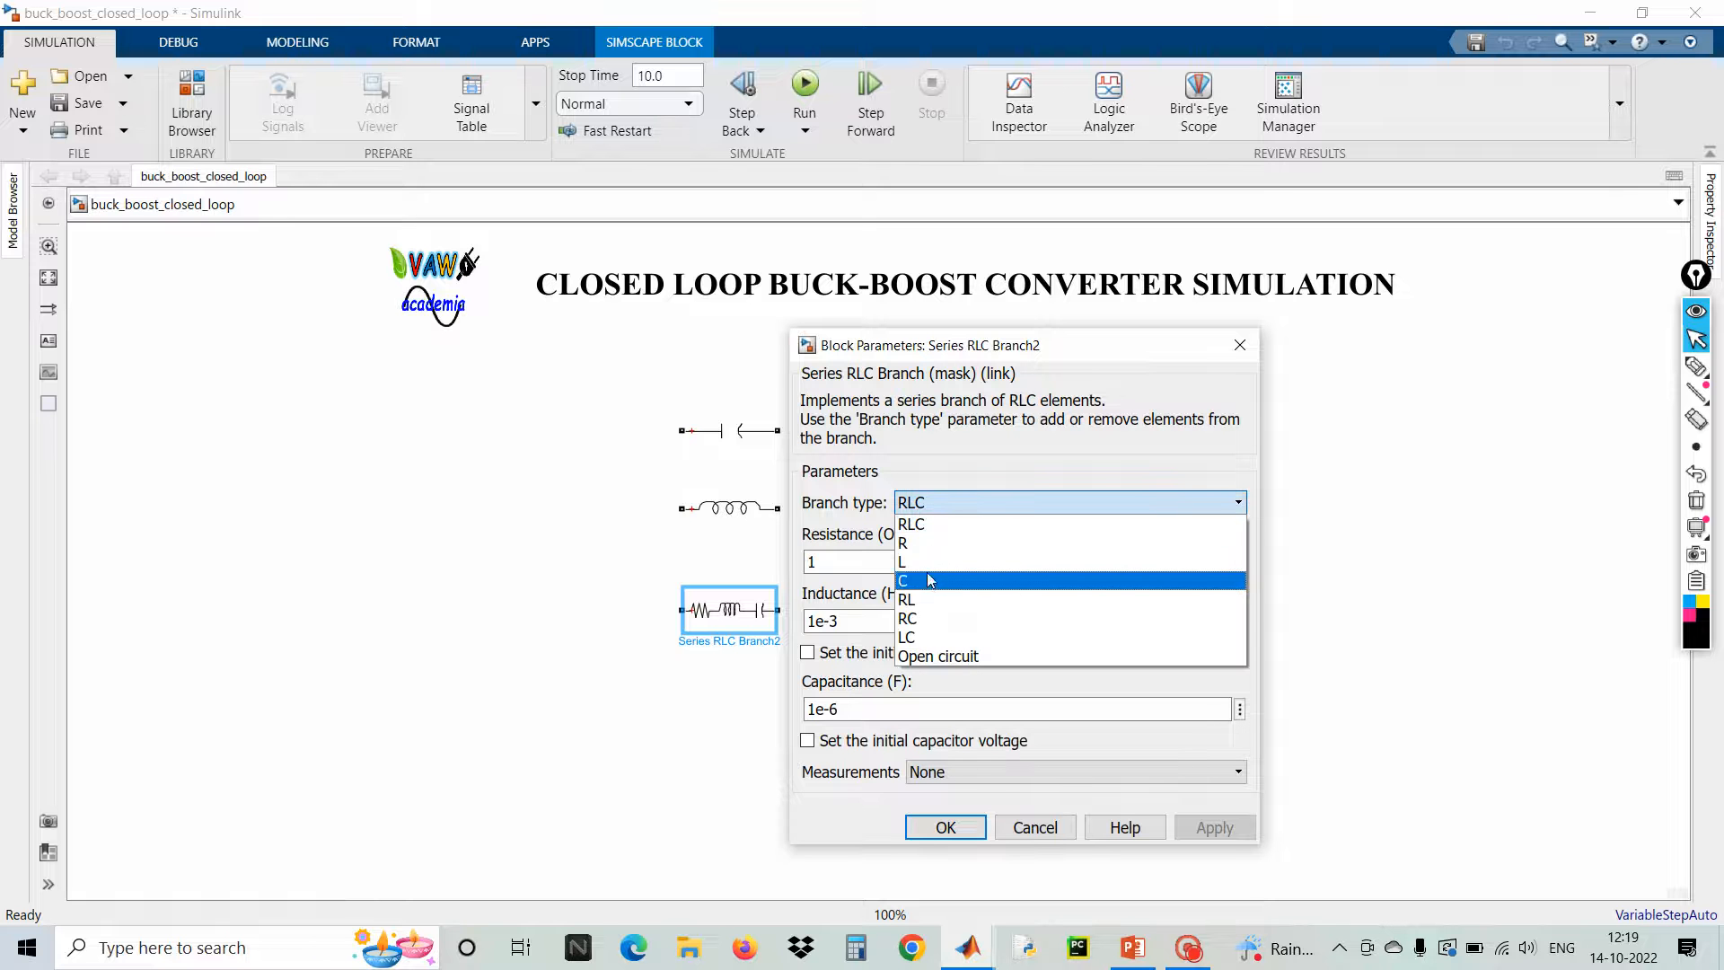
click(924, 542)
click(942, 658)
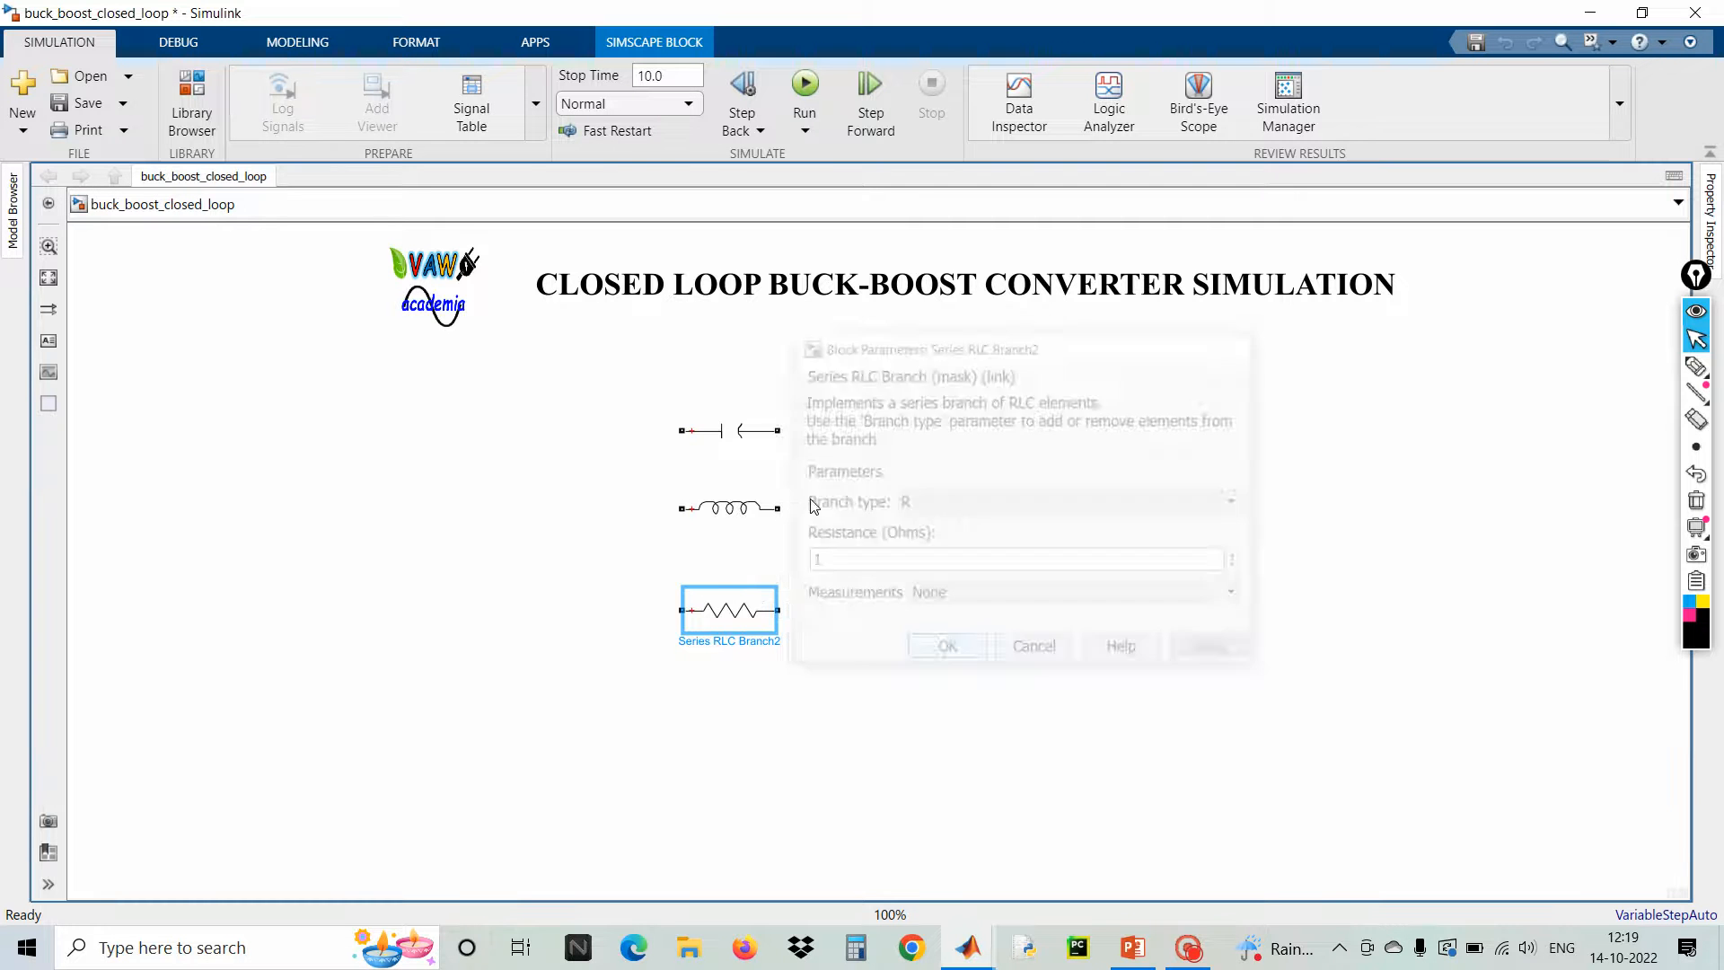
- Rename the C-type branch block as Capacitor and move it to the right of the other branch blocks
click(772, 458)
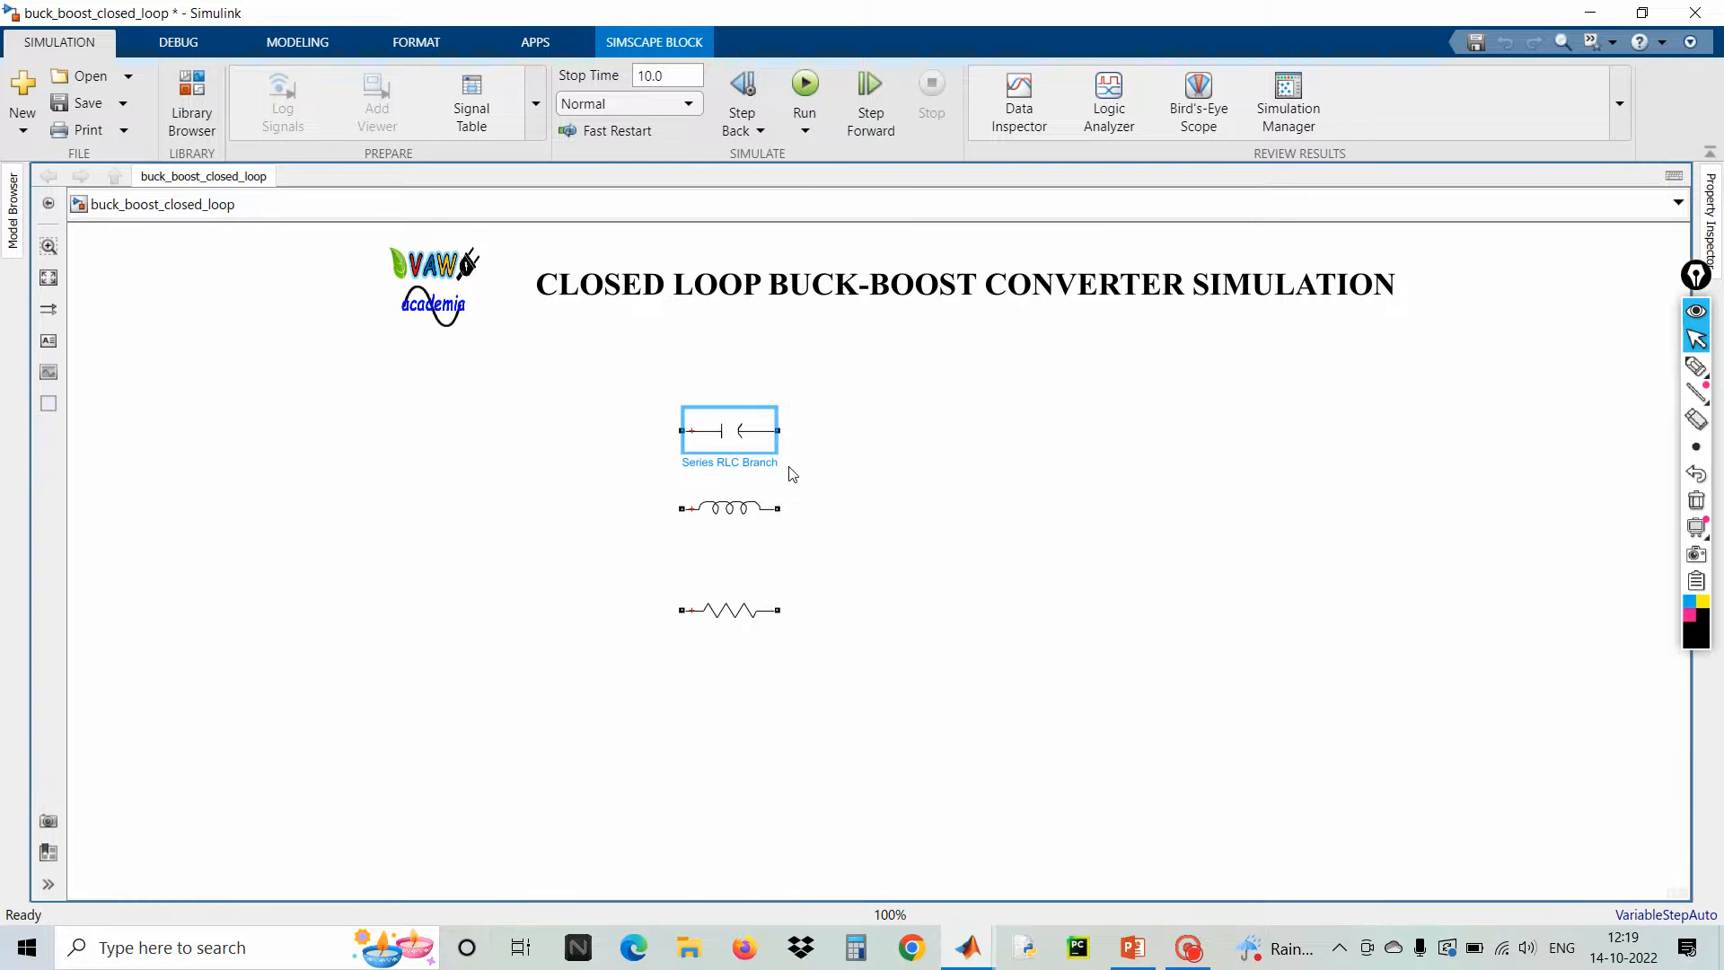
key(BackSpace)
key(BackSpace)
key(BackSpace)
key(BackSpace)
key(BackSpace)
key(BackSpace)
key(BackSpace)
key(BackSpace)
key(BackSpace)
key(BackSpace)
key(BackSpace)
key(BackSpace)
key(BackSpace)
key(BackSpace)
text(Capacitor)
click(802, 472)
drag(722, 439, 918, 455)
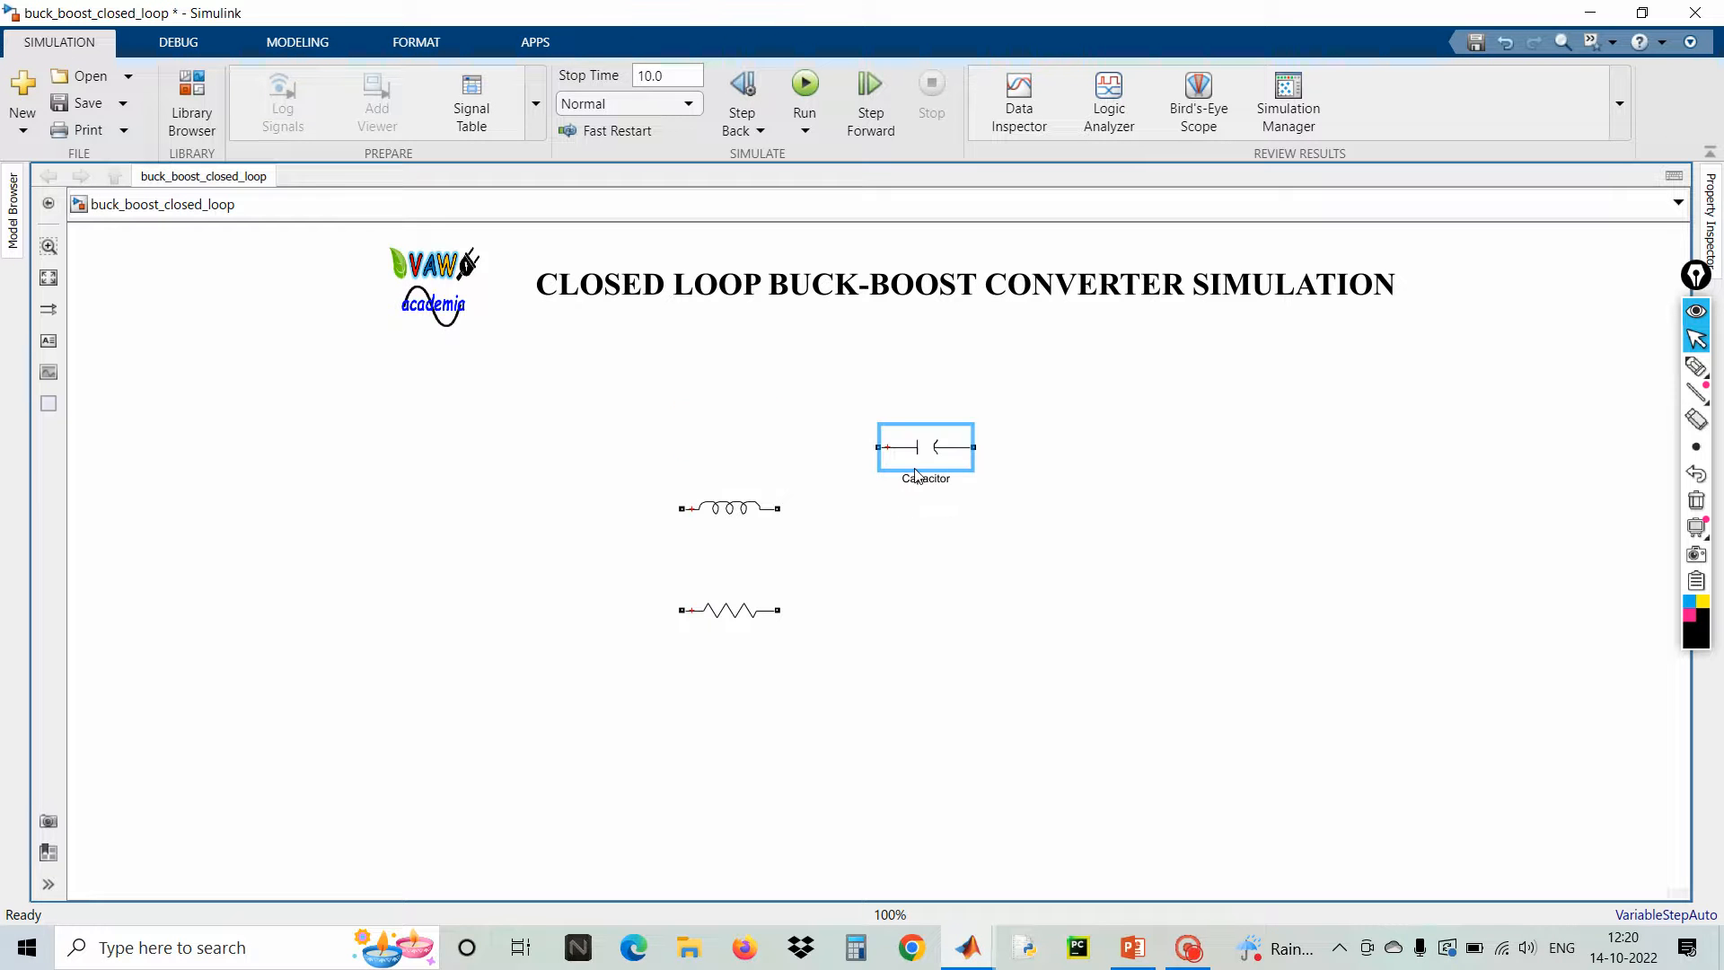
- Rename the L-type branch block as Inductor
click(772, 531)
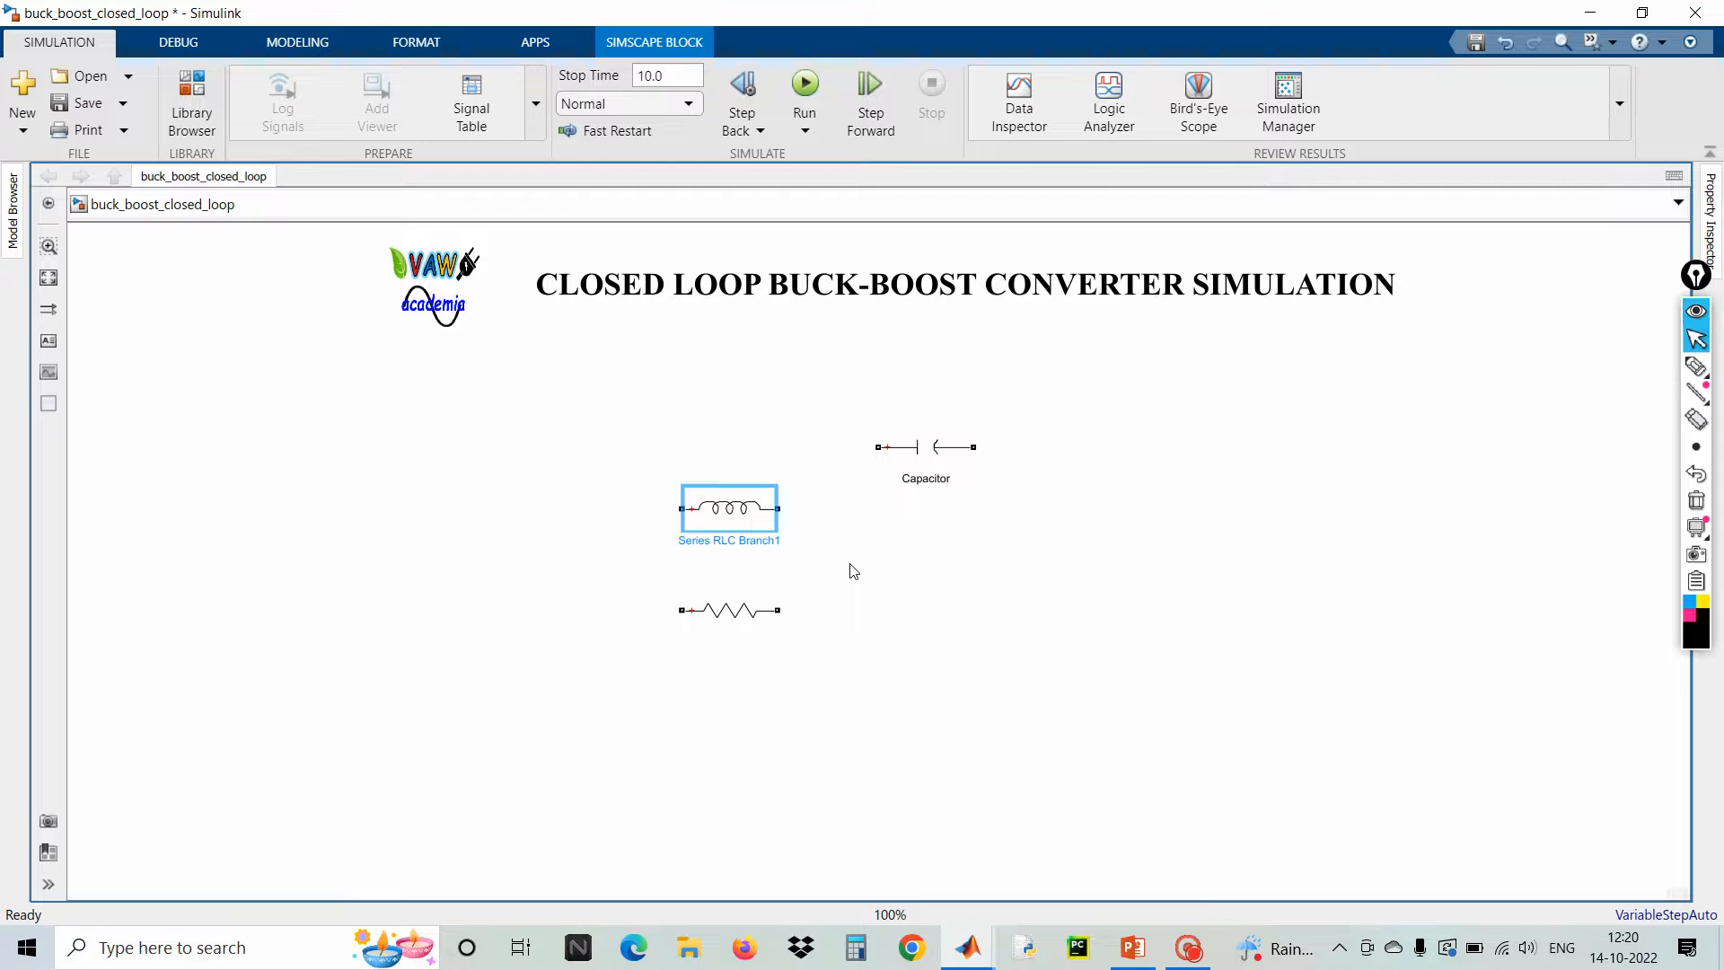
key(BackSpace)
key(BackSpace)
key(BackSpace)
key(BackSpace)
key(BackSpace)
key(BackSpace)
key(BackSpace)
key(BackSpace)
key(BackSpace)
key(BackSpace)
key(BackSpace)
key(BackSpace)
key(BackSpace)
key(BackSpace)
key(BackSpace)
key(BackSpace)
key(BackSpace)
key(BackSpace)
text(Inductor)
- Rename the R-type branch block as Load Resistor
click(736, 616)
click(768, 640)
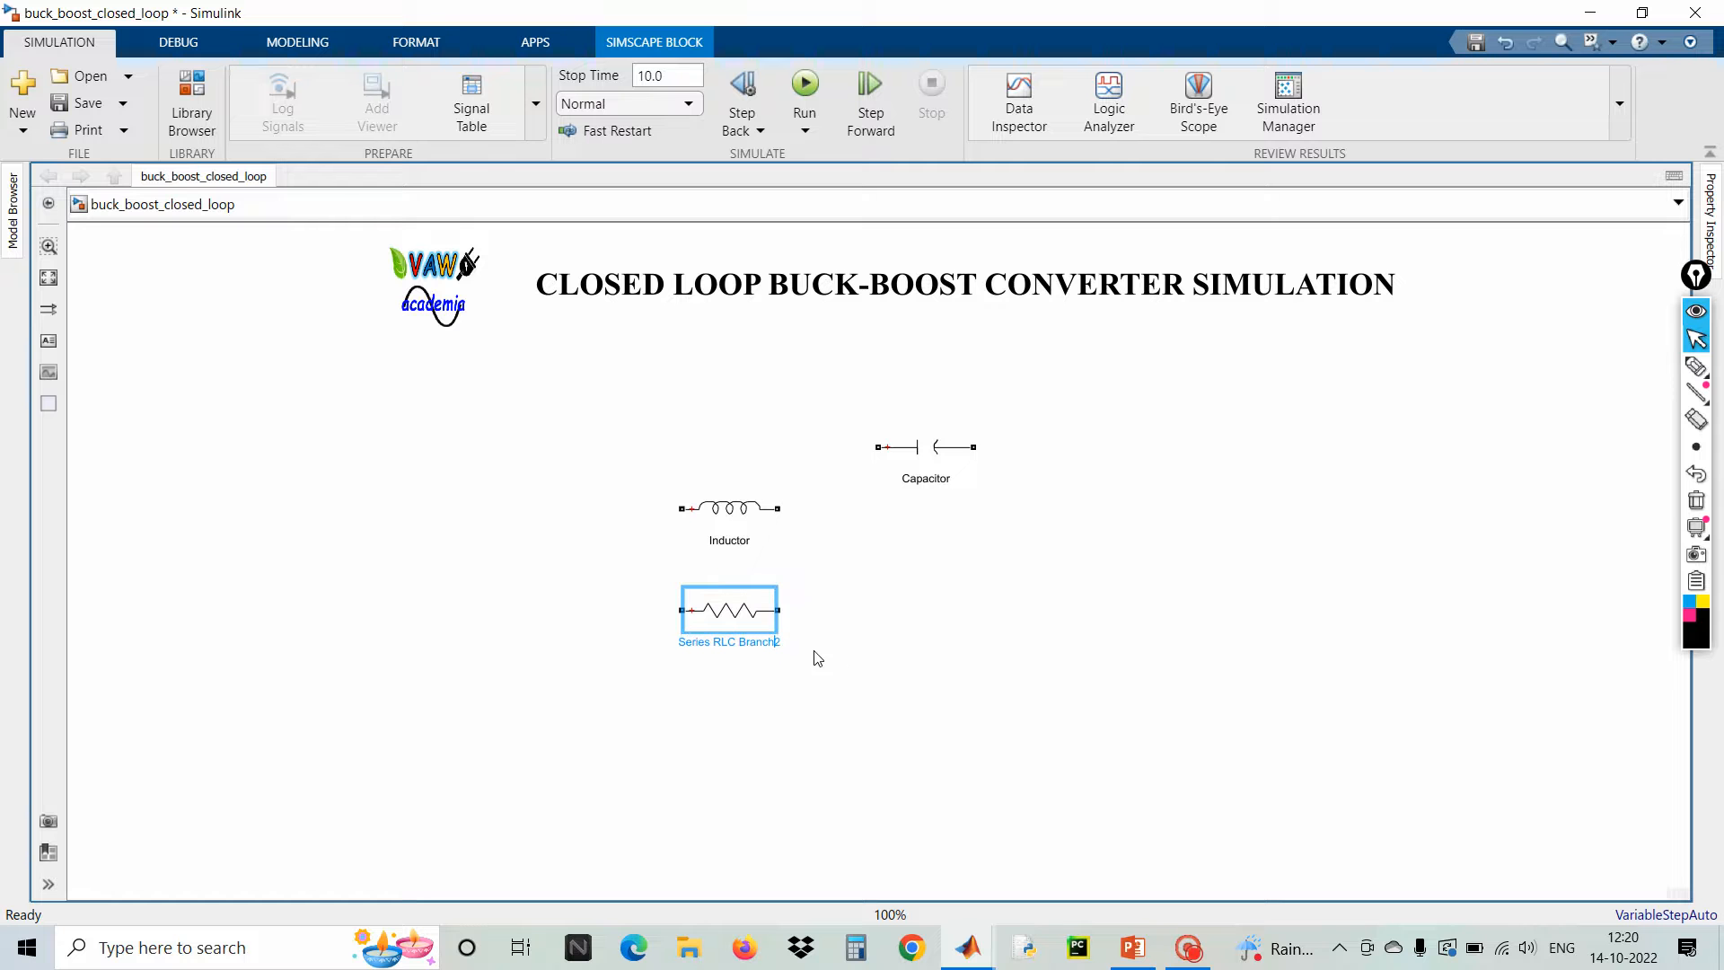
key(BackSpace)
key(BackSpace)
key(BackSpace)
key(ctrl+a)
text(S)
text(oad)
text( Res)
text(istor)
click(835, 661)
drag(761, 643, 911, 666)
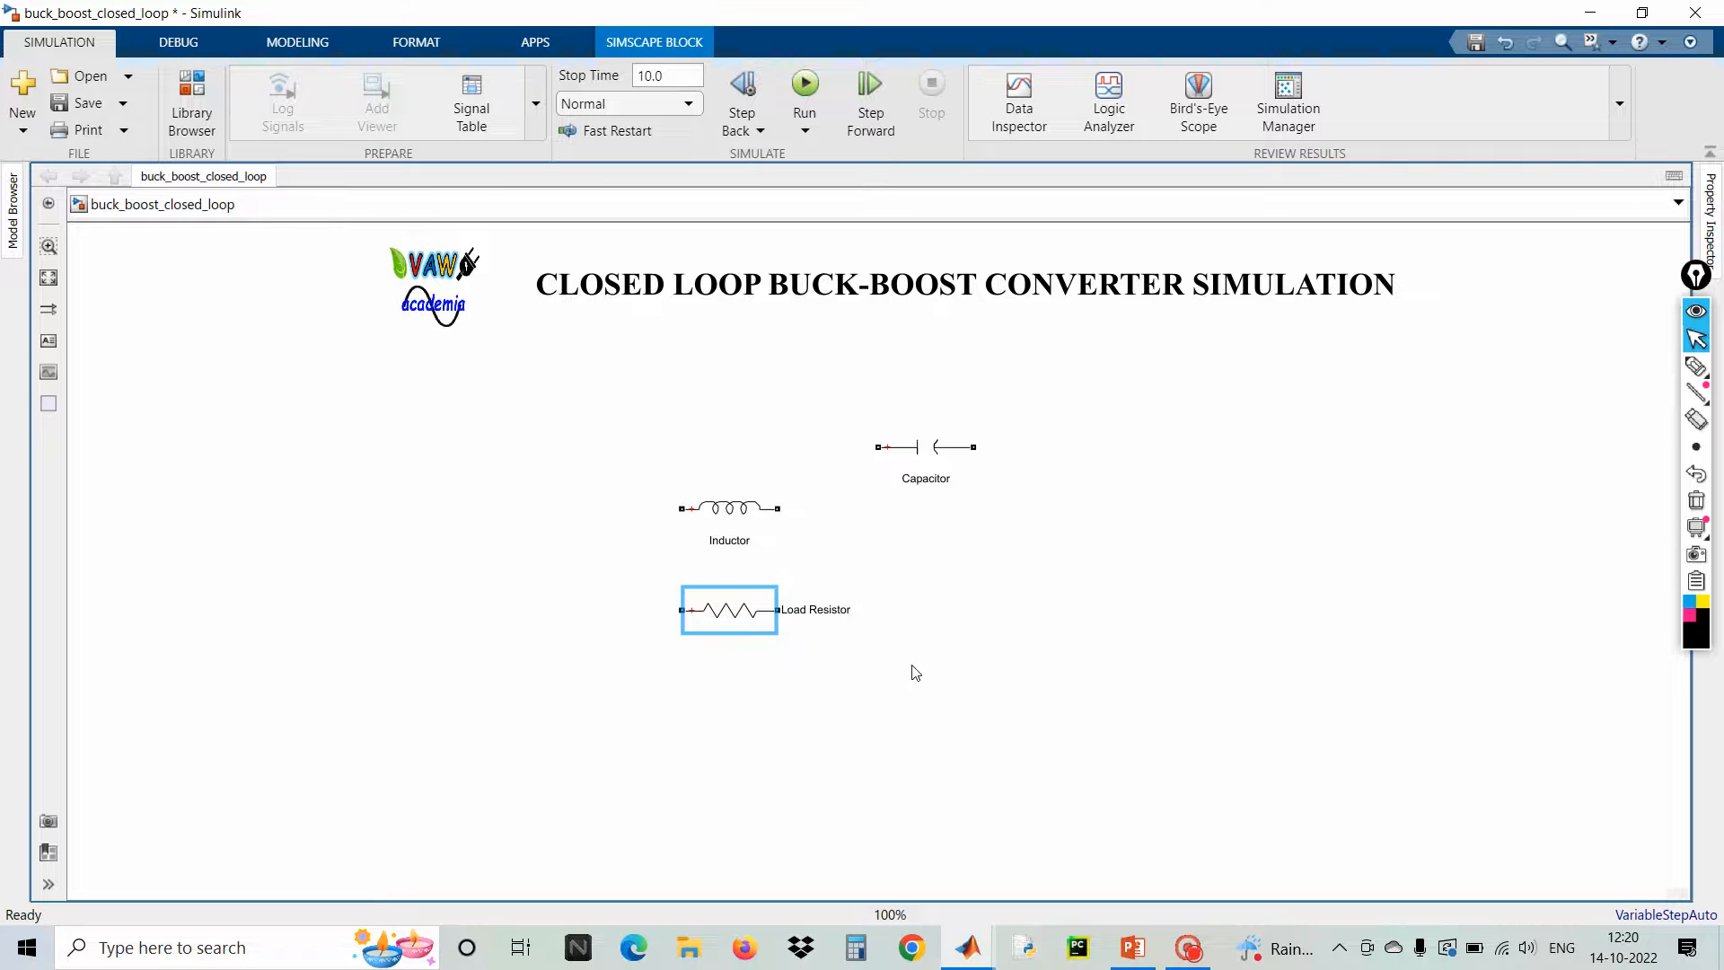
drag(729, 619, 931, 658)
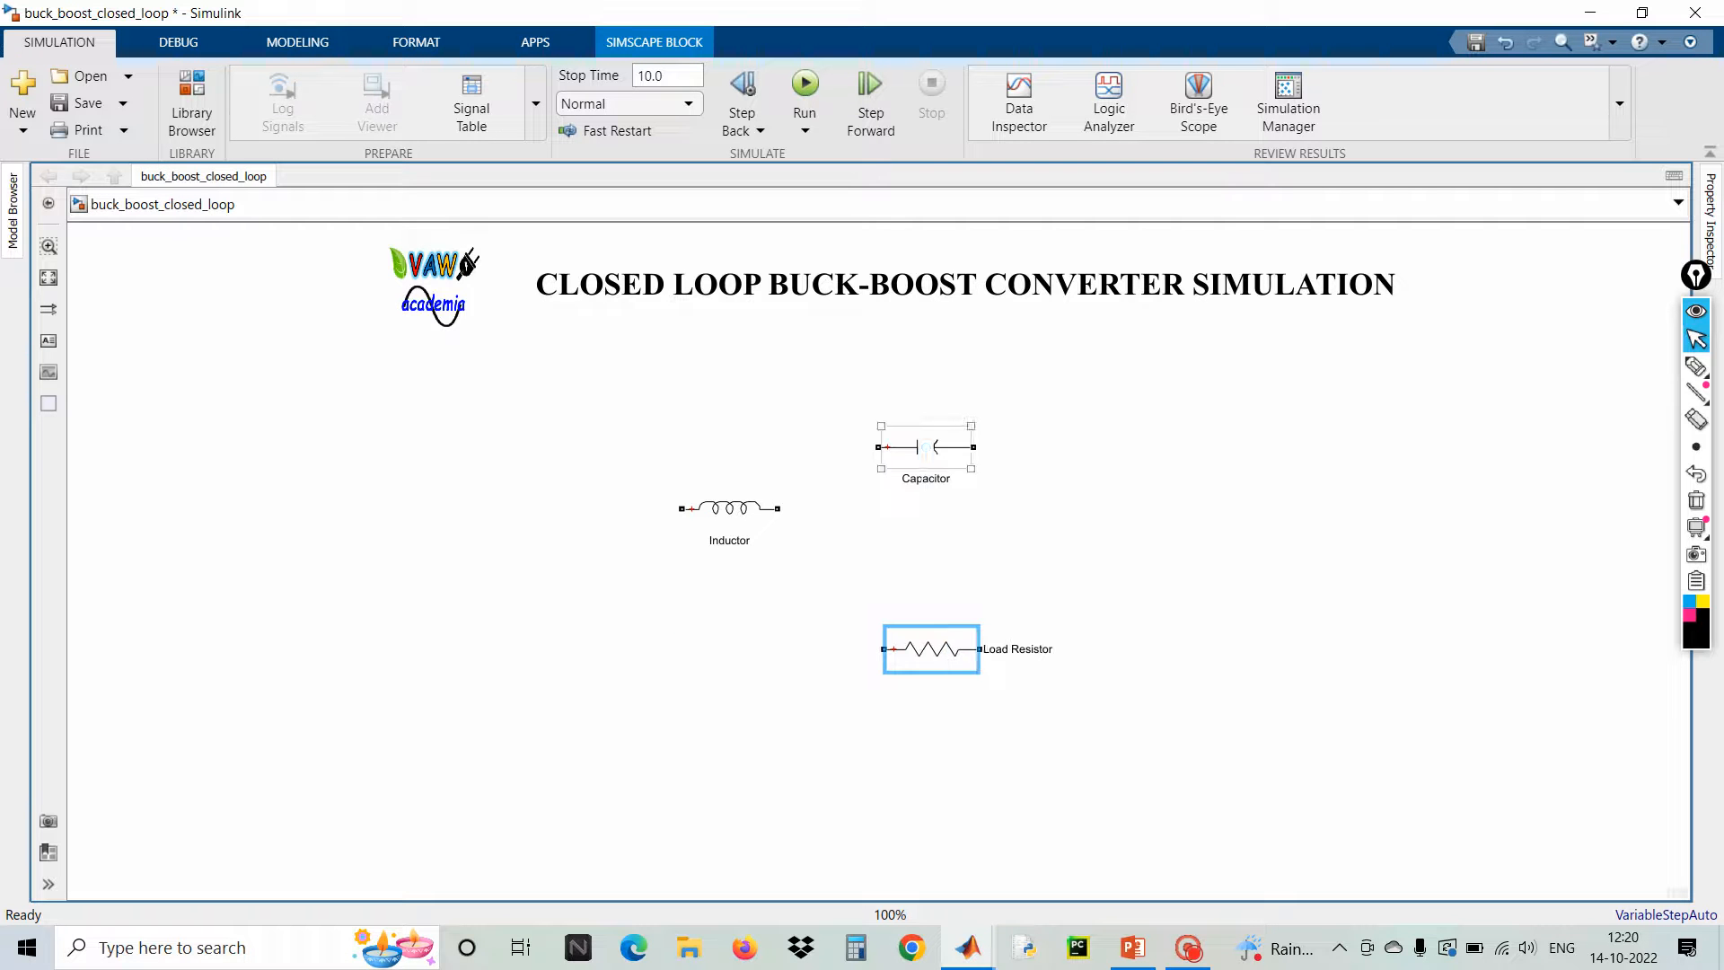
click(925, 446)
drag(925, 478, 1019, 480)
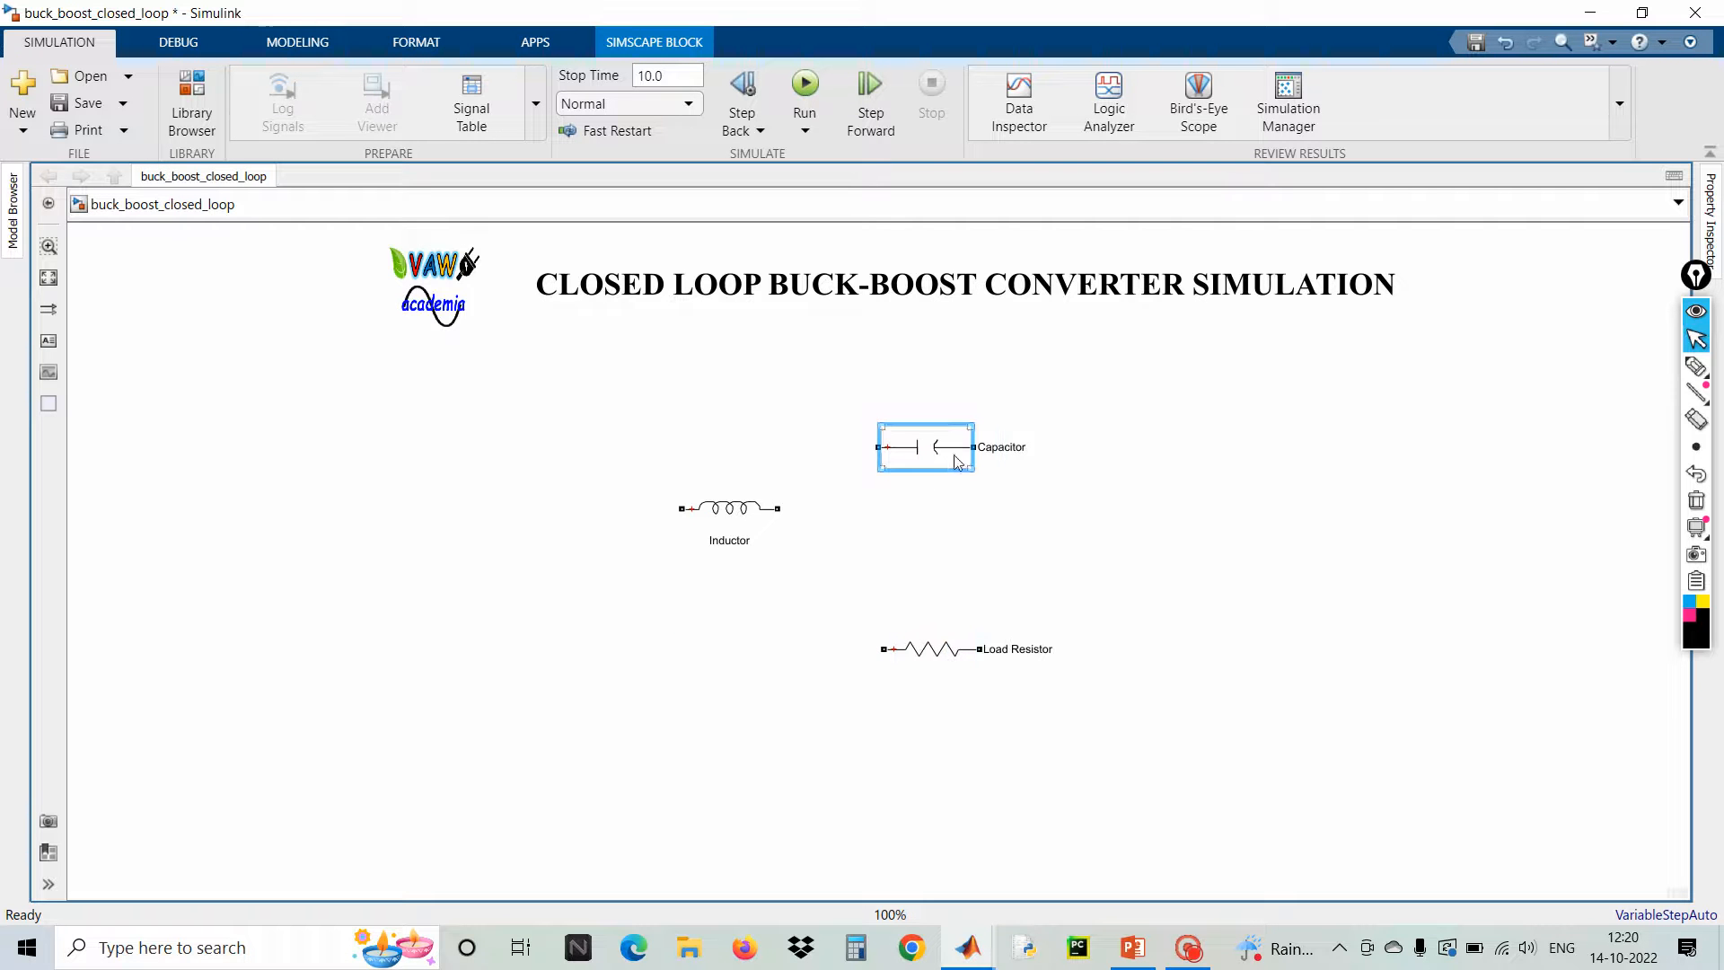
key(ctrl+z)
key(ctrl+z)
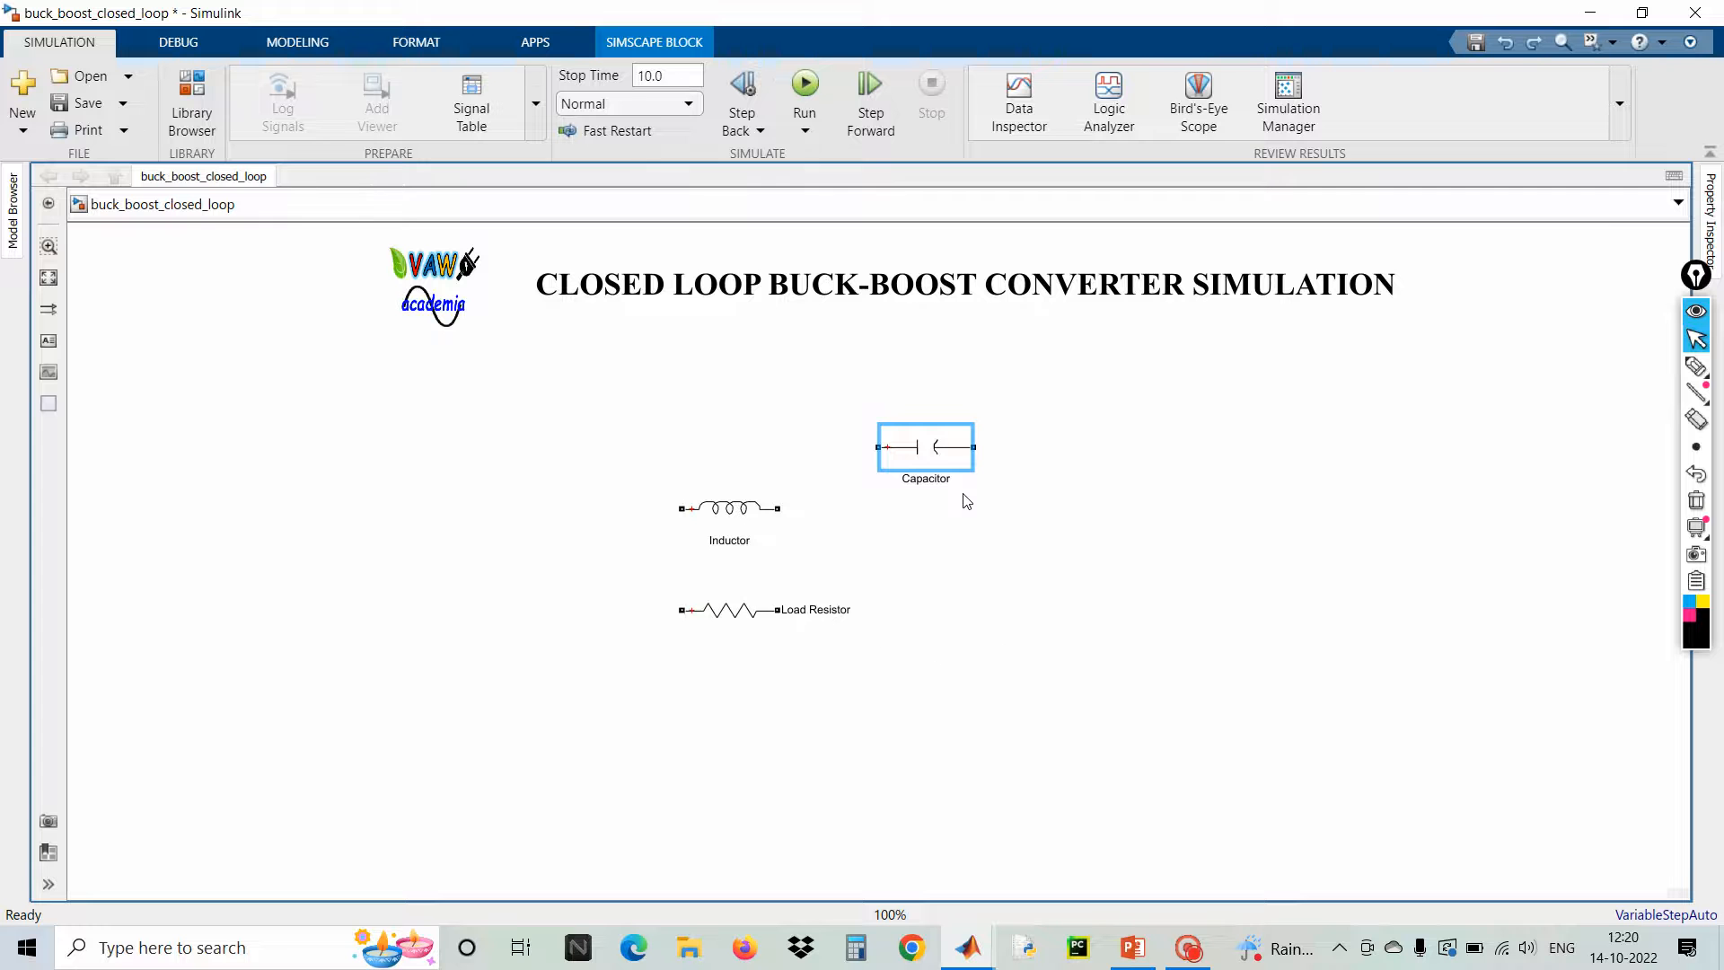
click(884, 626)
- Move the inductor to the lower right of the capacitor and add a Specialized Power Systems DC Voltage Source to the left of the passive components
drag(742, 529, 1035, 562)
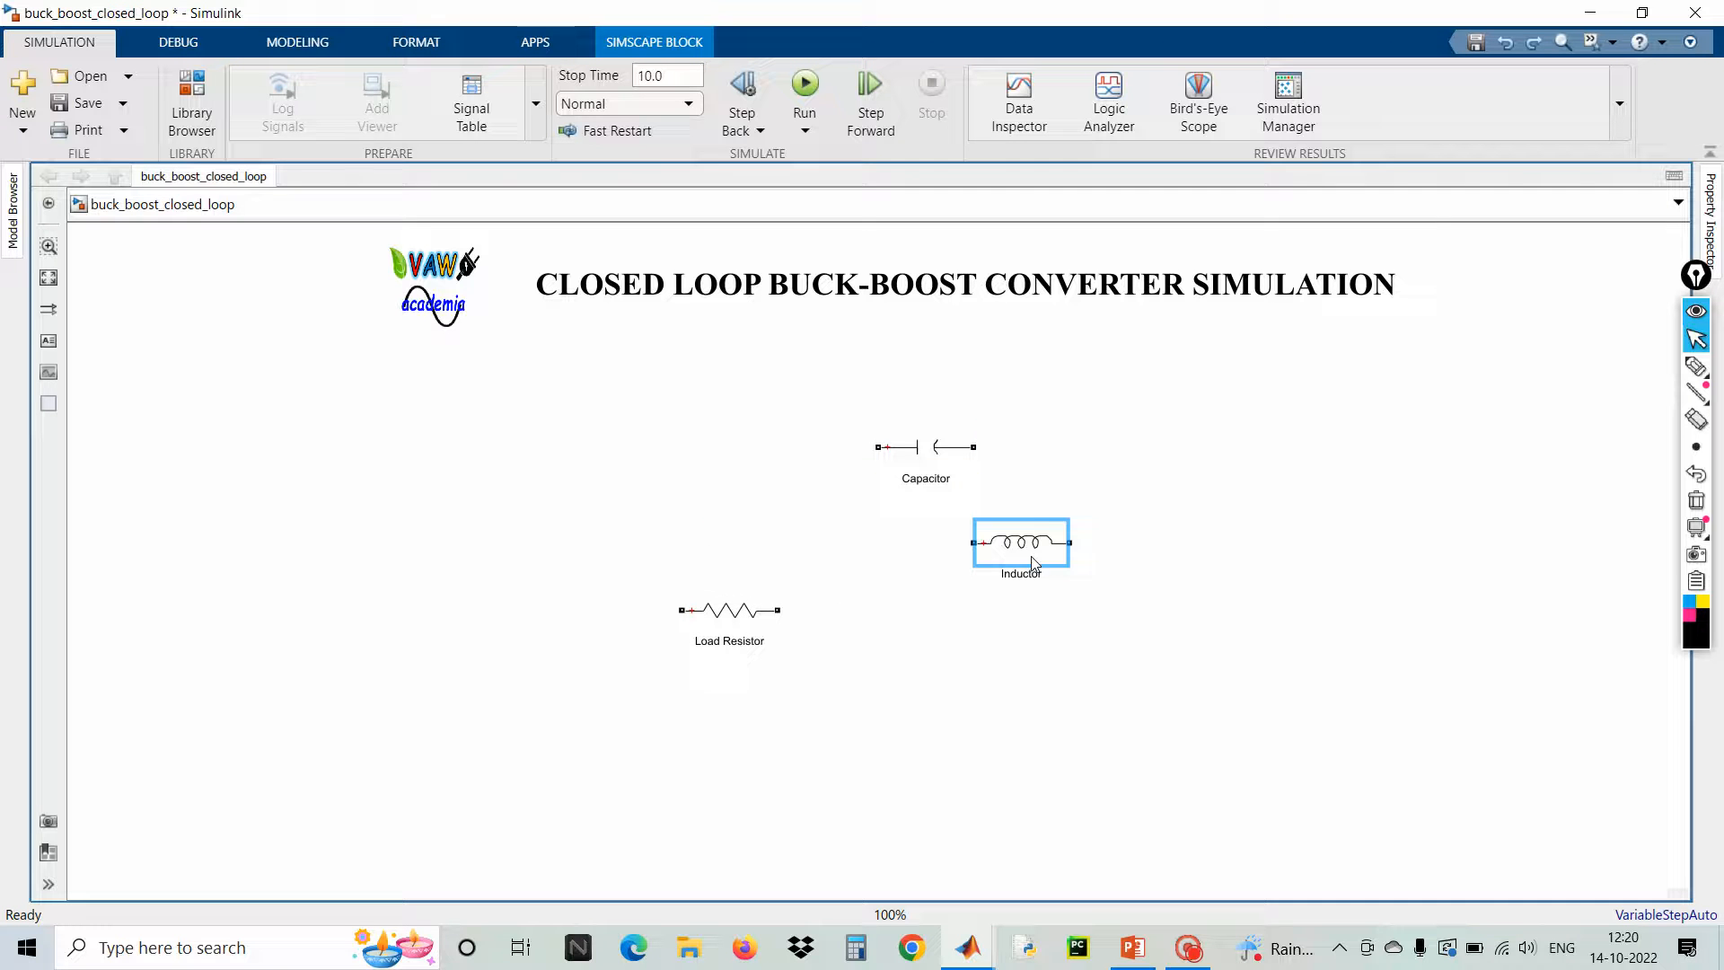
click(544, 454)
double_click(541, 454)
text(dc)
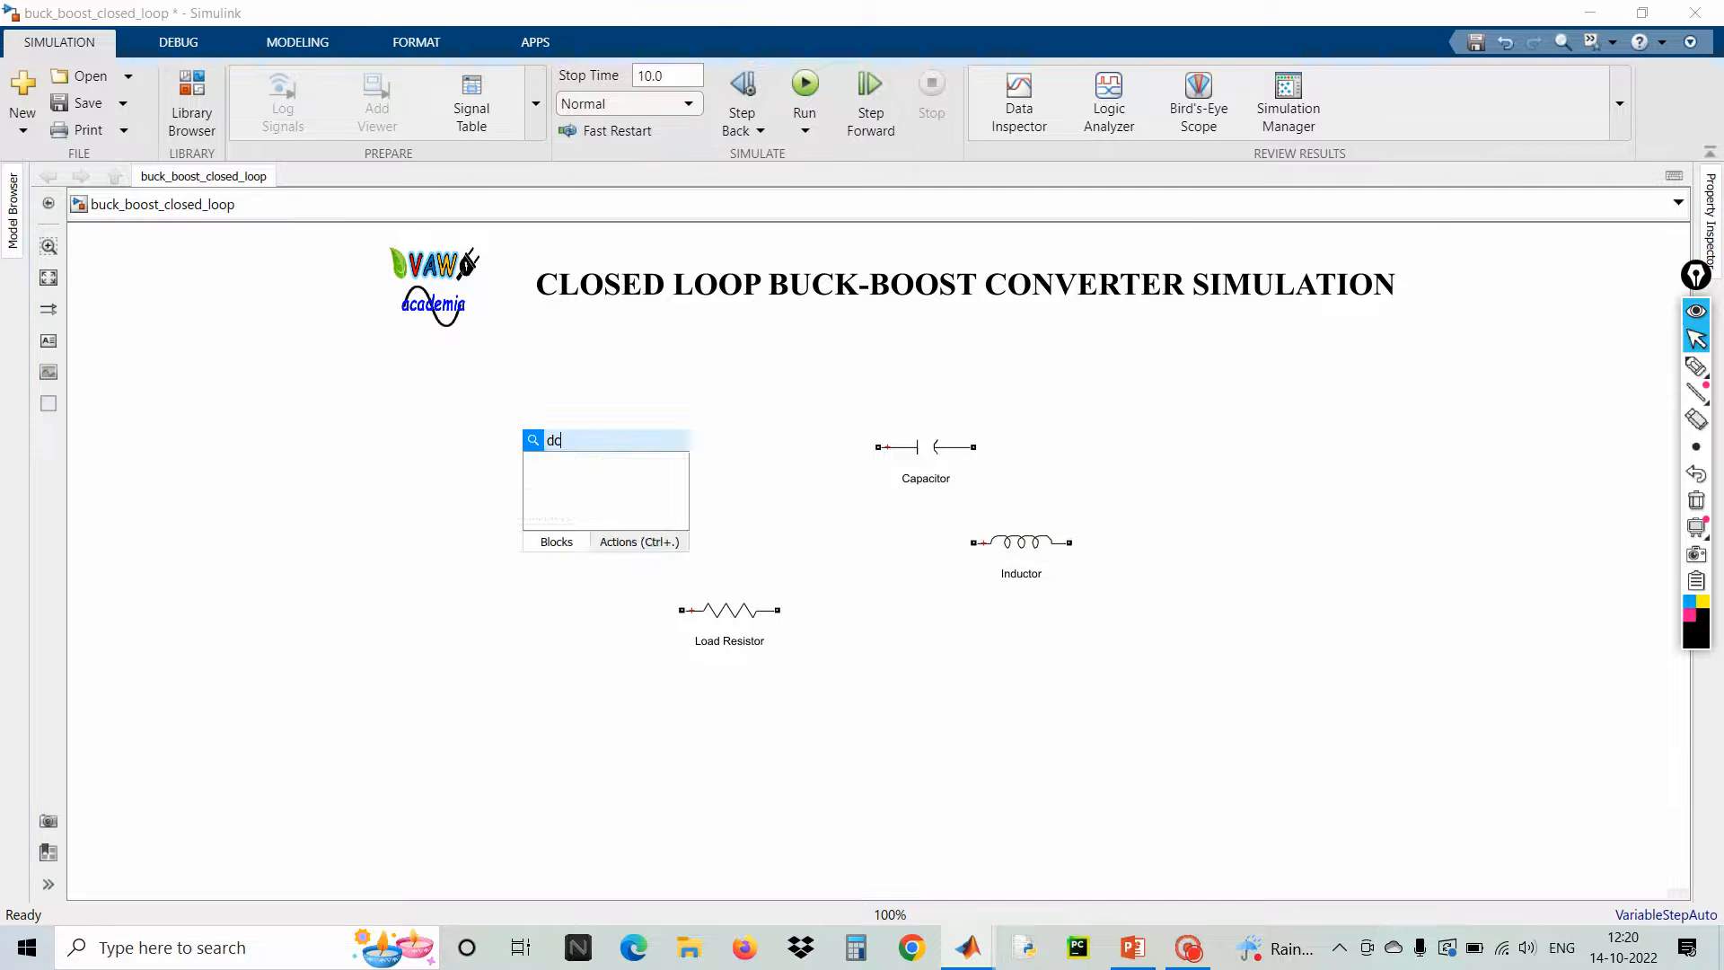
text( v)
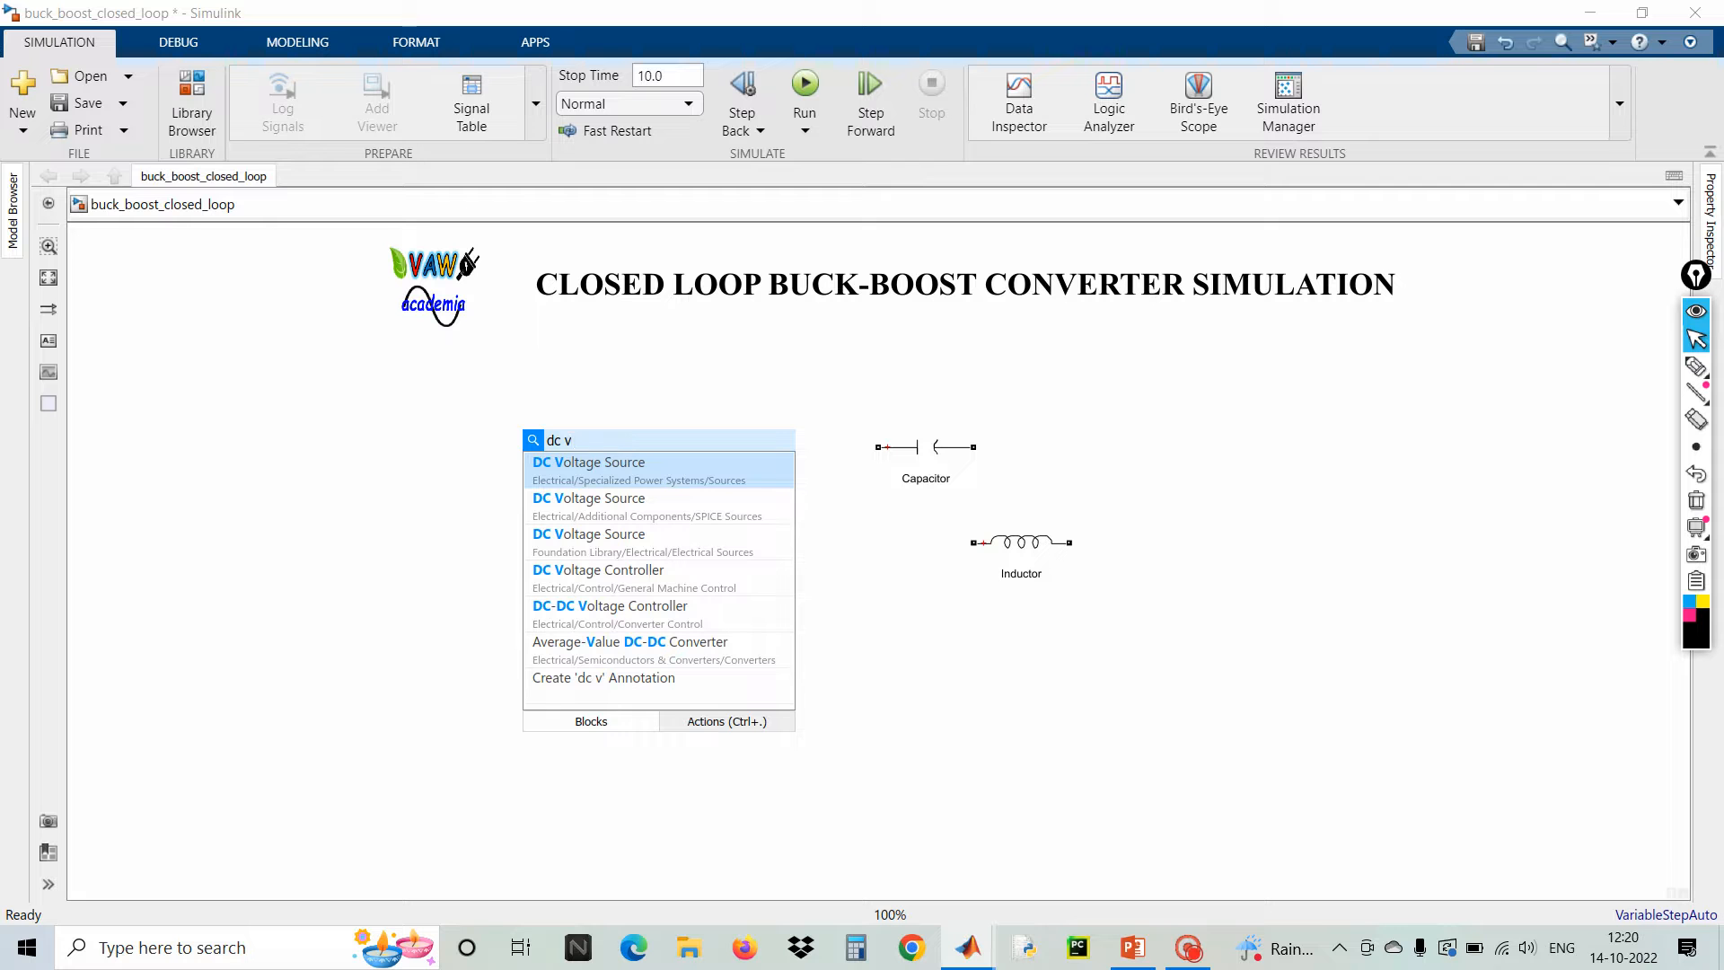
click(598, 484)
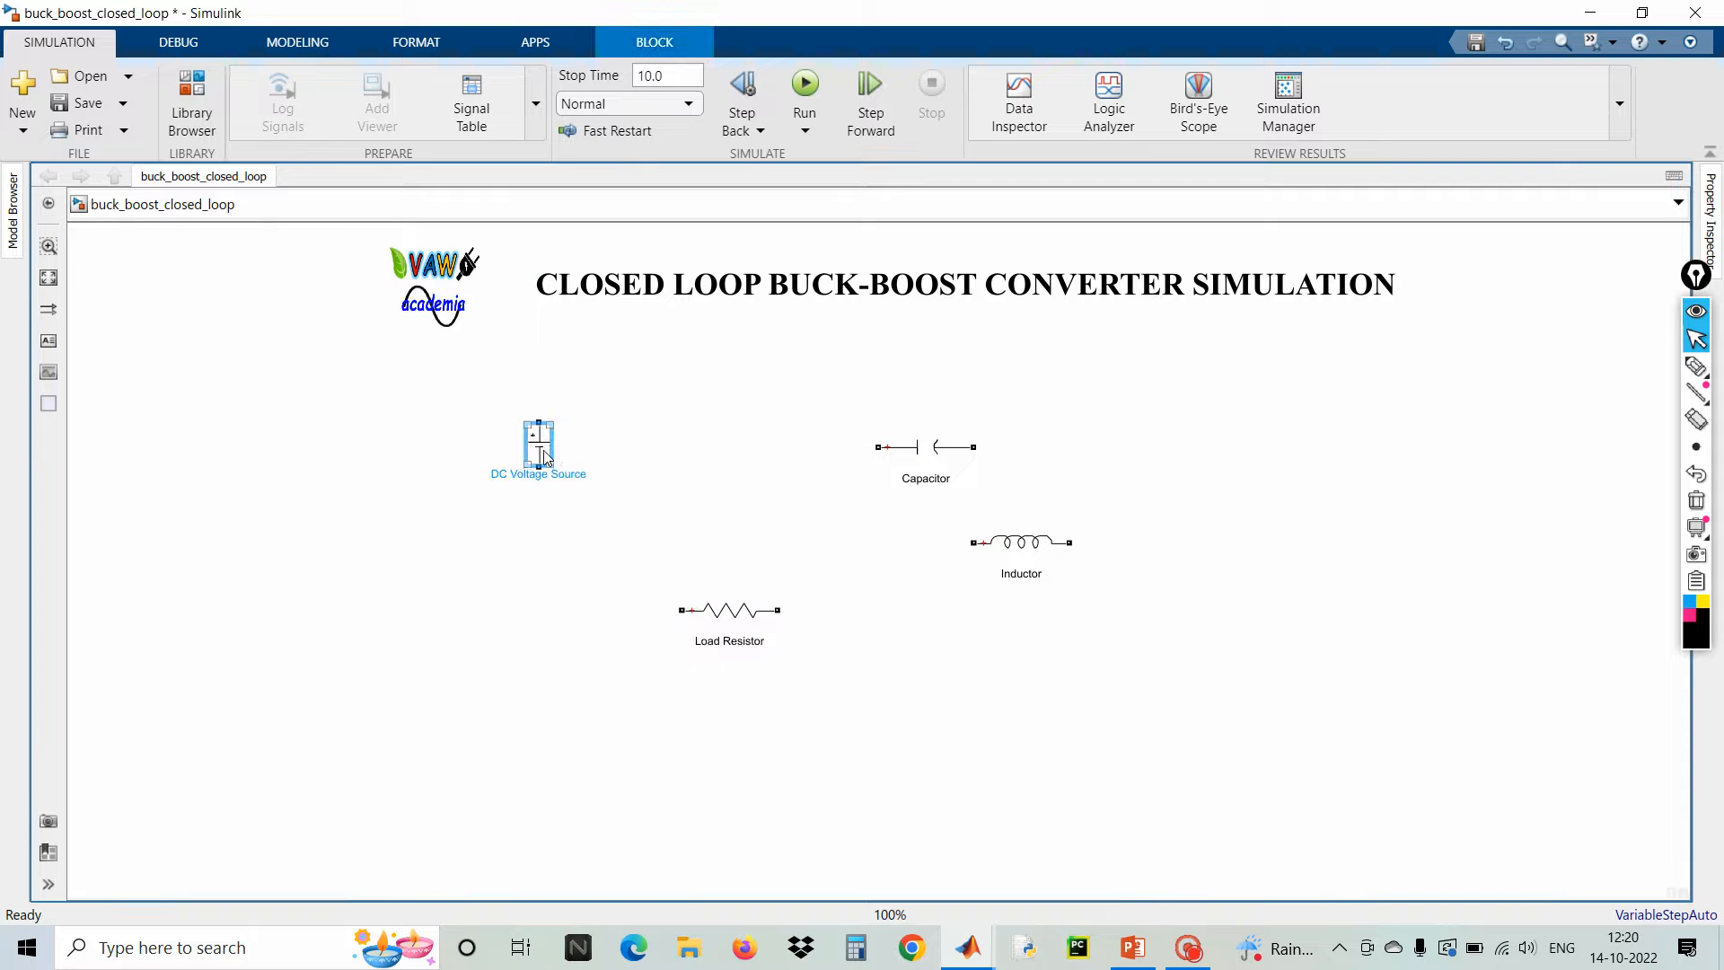
drag(546, 460, 524, 491)
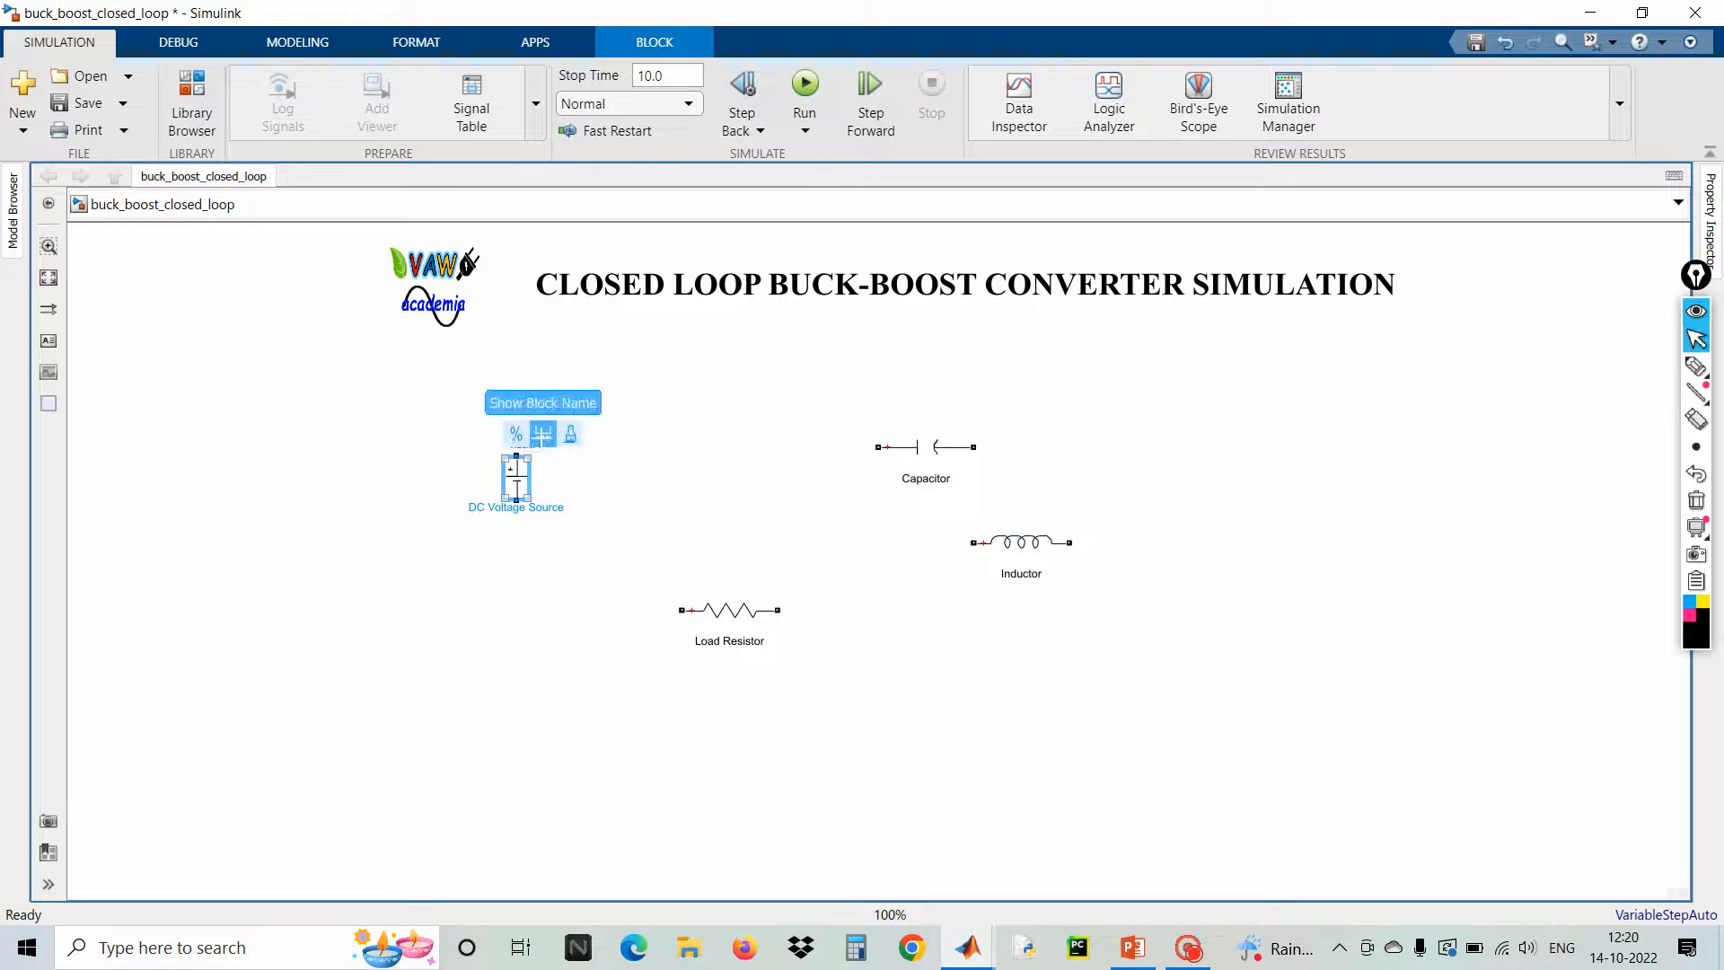
drag(521, 485, 498, 507)
- Add an IGBT/Diode block from the Power Electronics library and place it between the DC voltage source and the capacitor
click(588, 476)
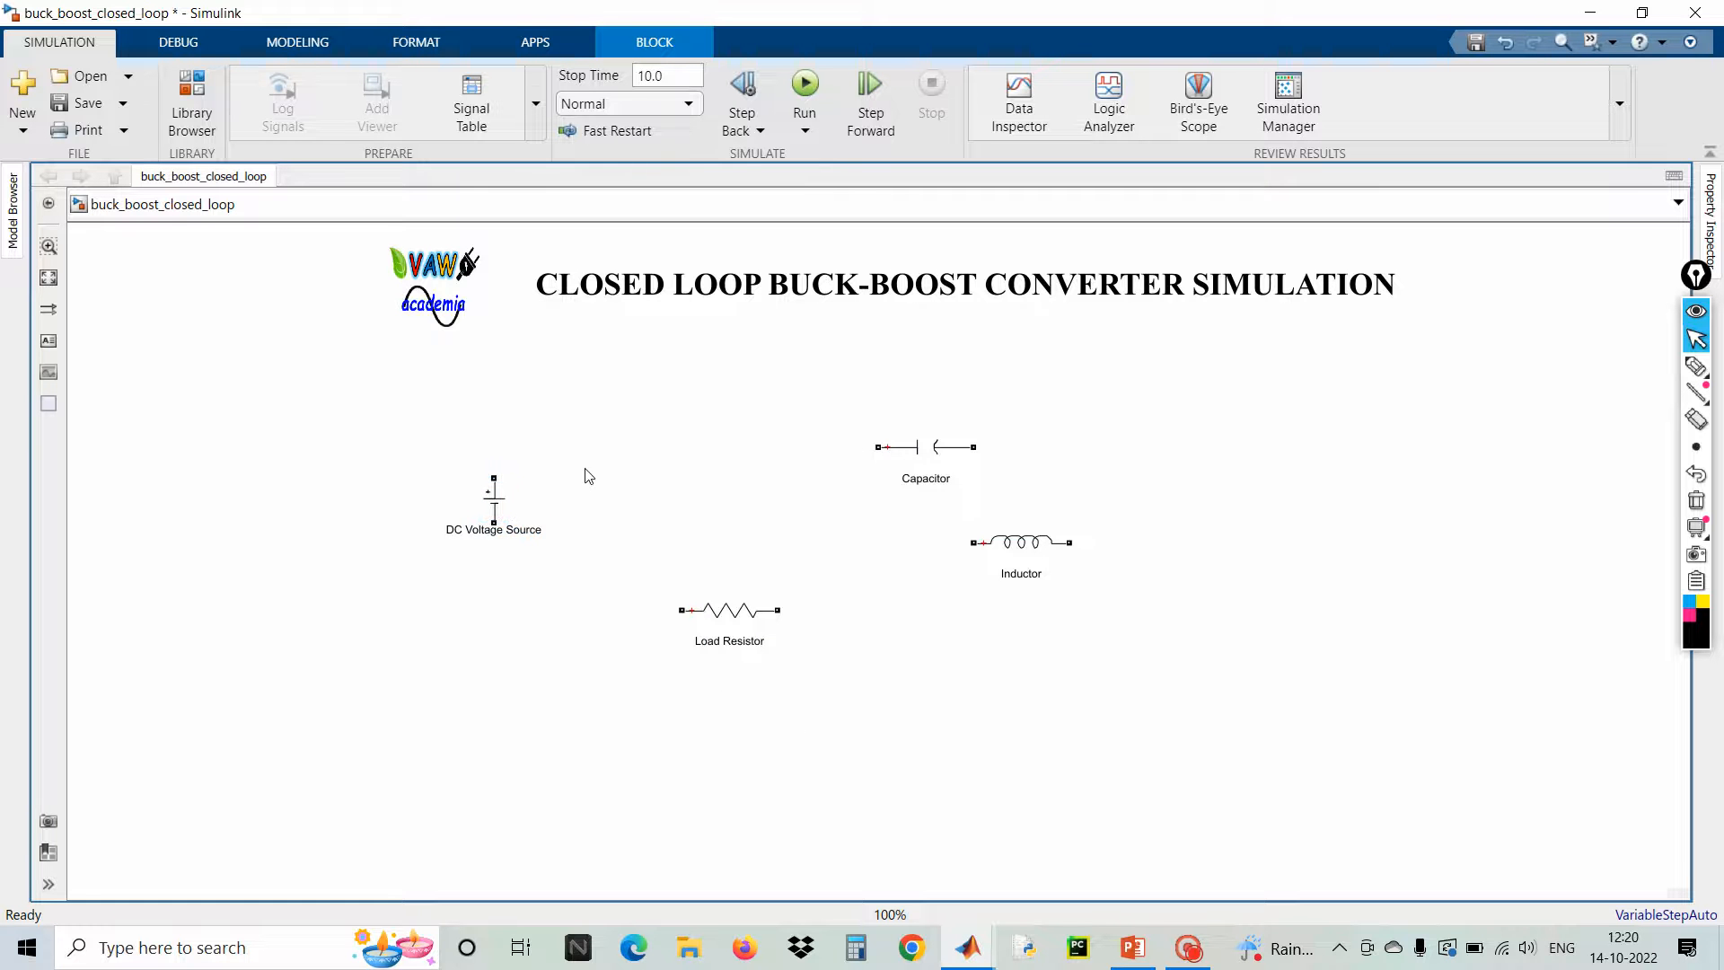
double_click(588, 476)
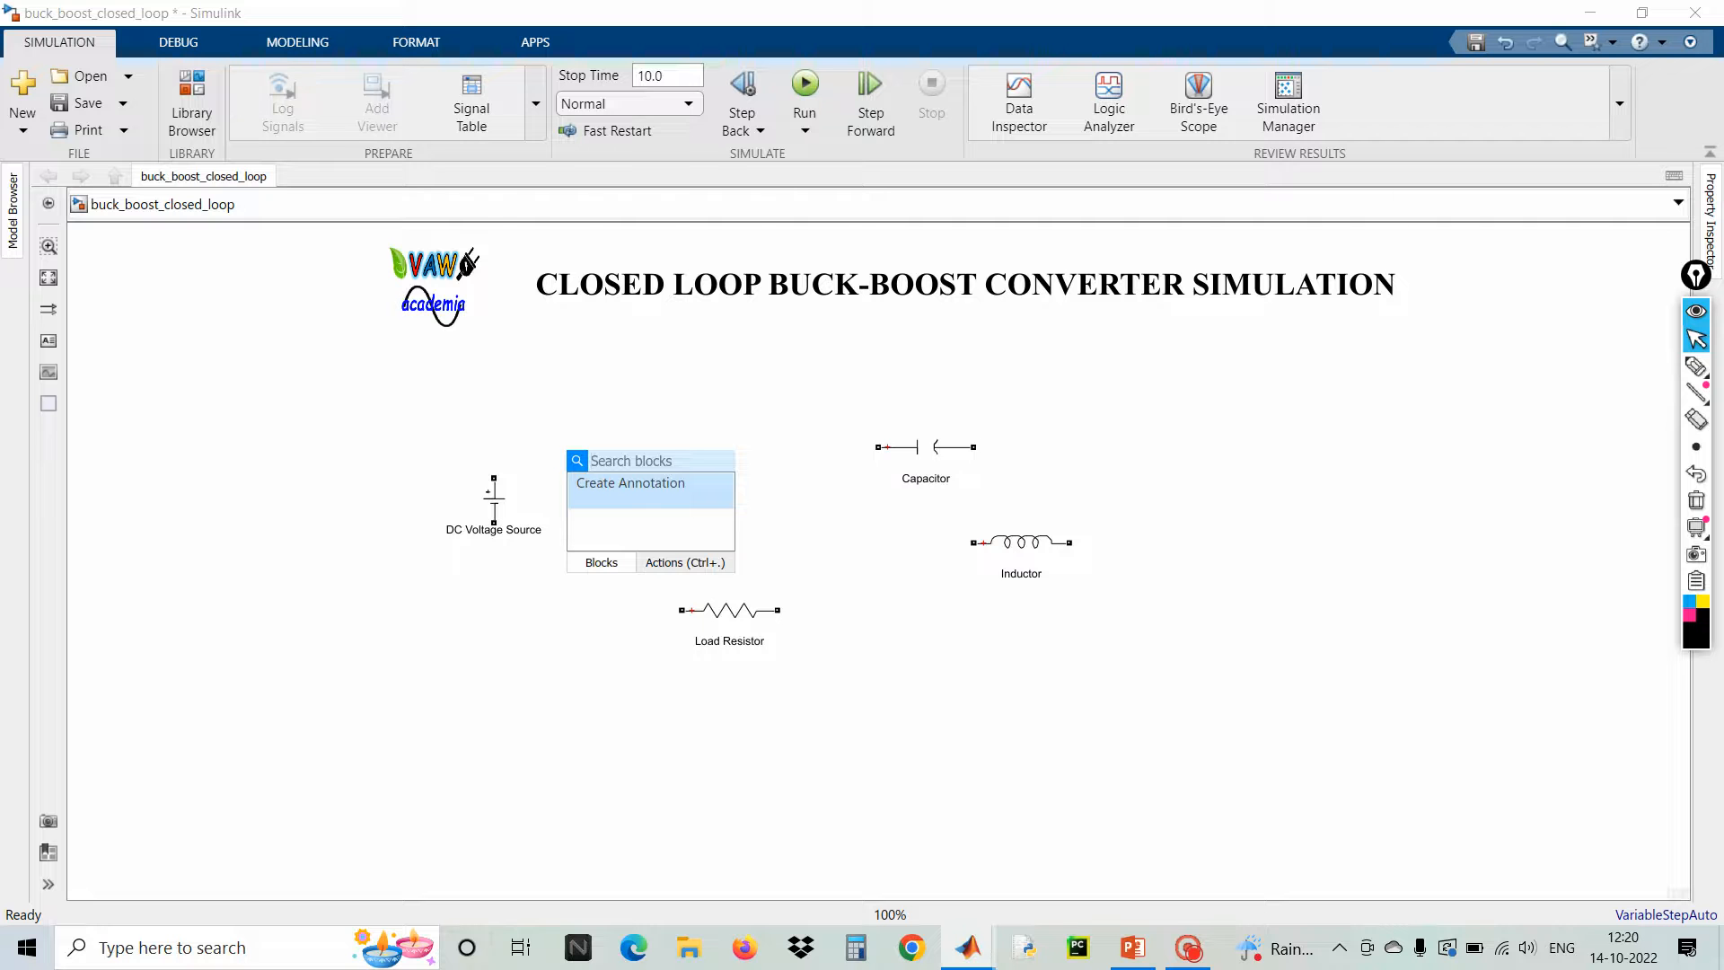
text(ig)
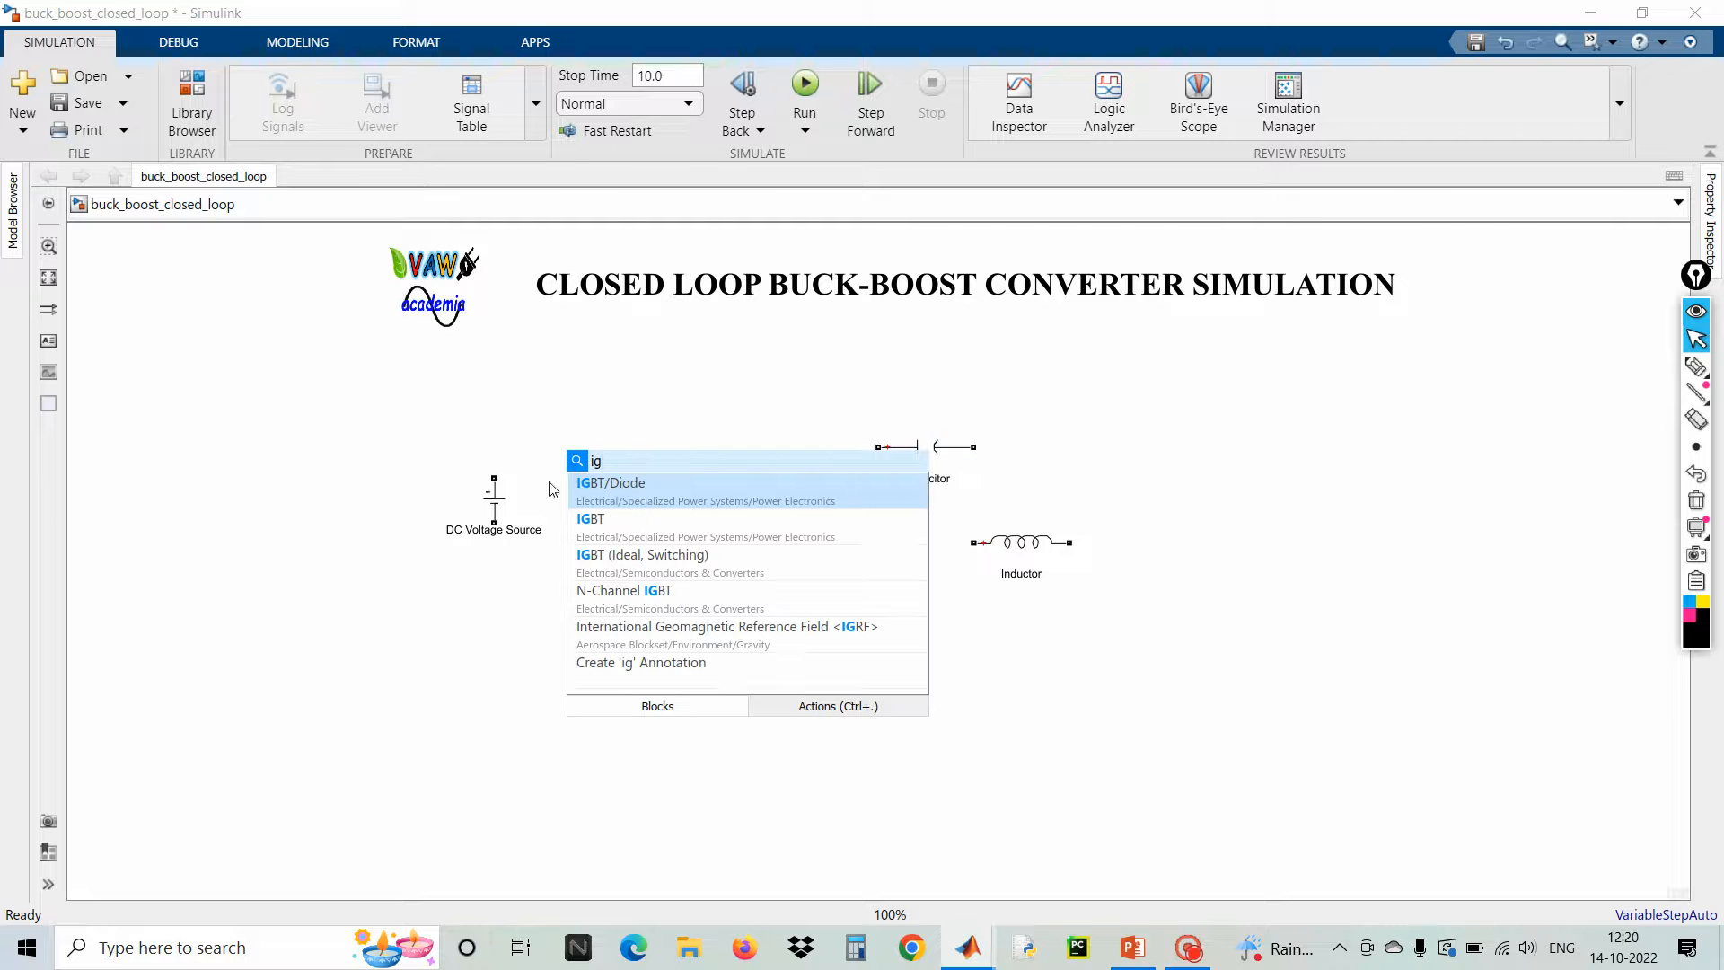
click(654, 503)
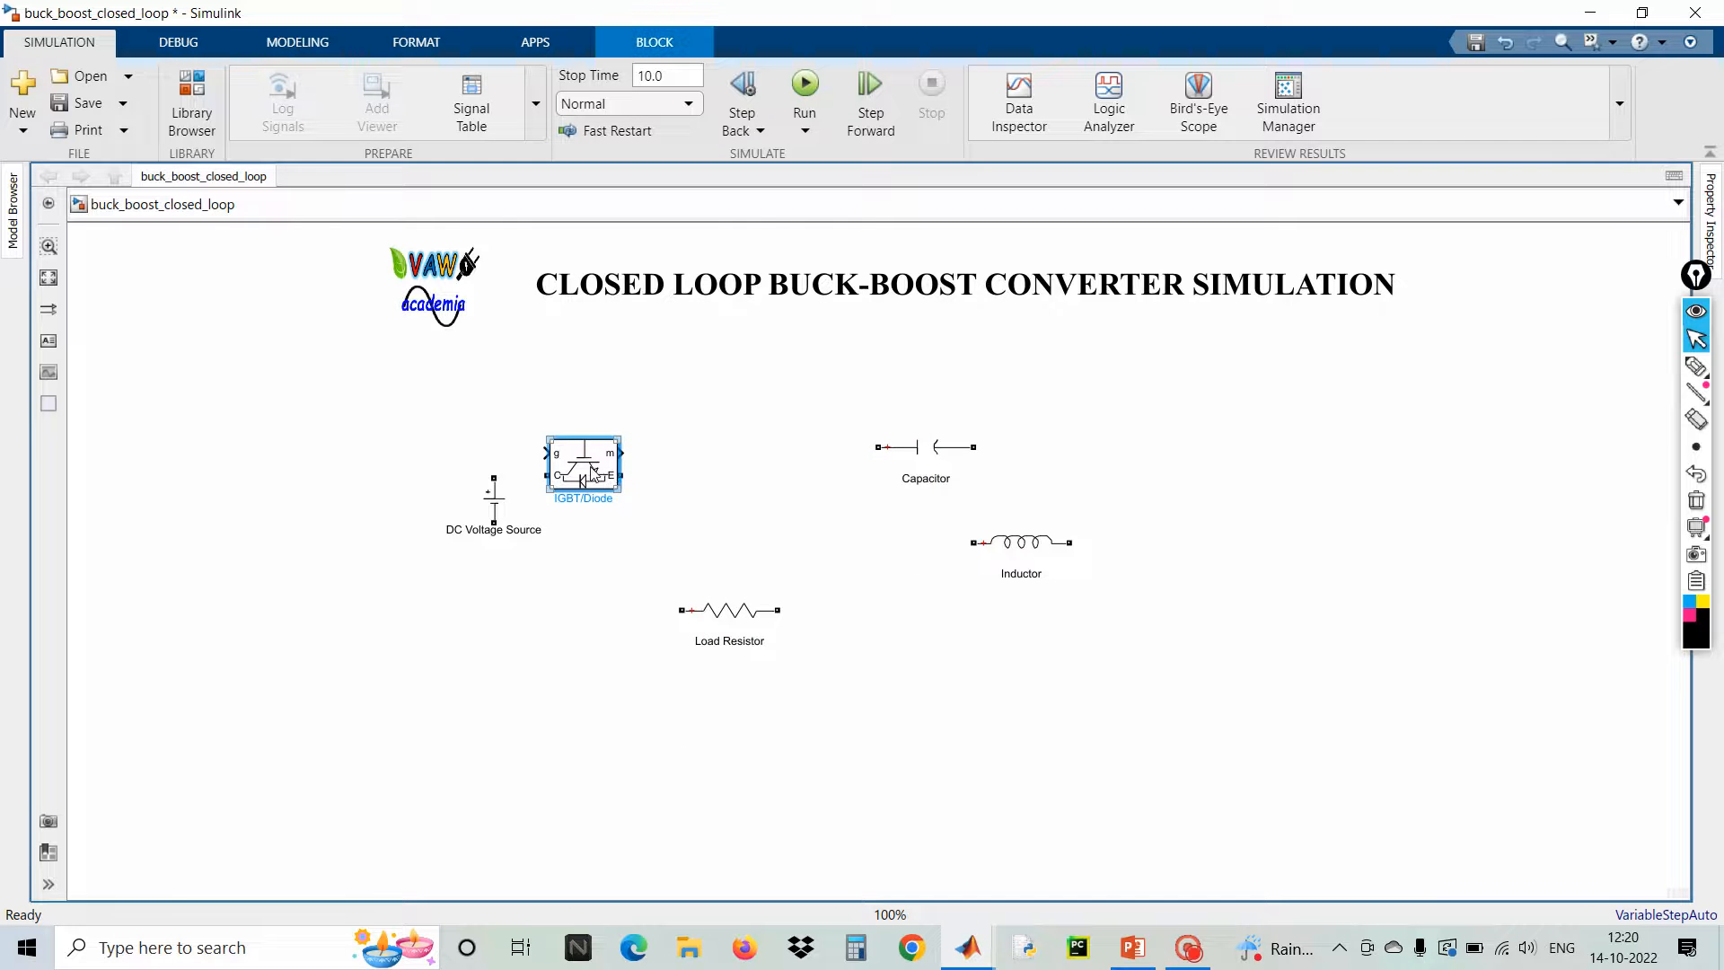
drag(613, 474, 714, 507)
- Turn off the measurement port of the IGBT/Diode block
scroll(713, 508, up, 5)
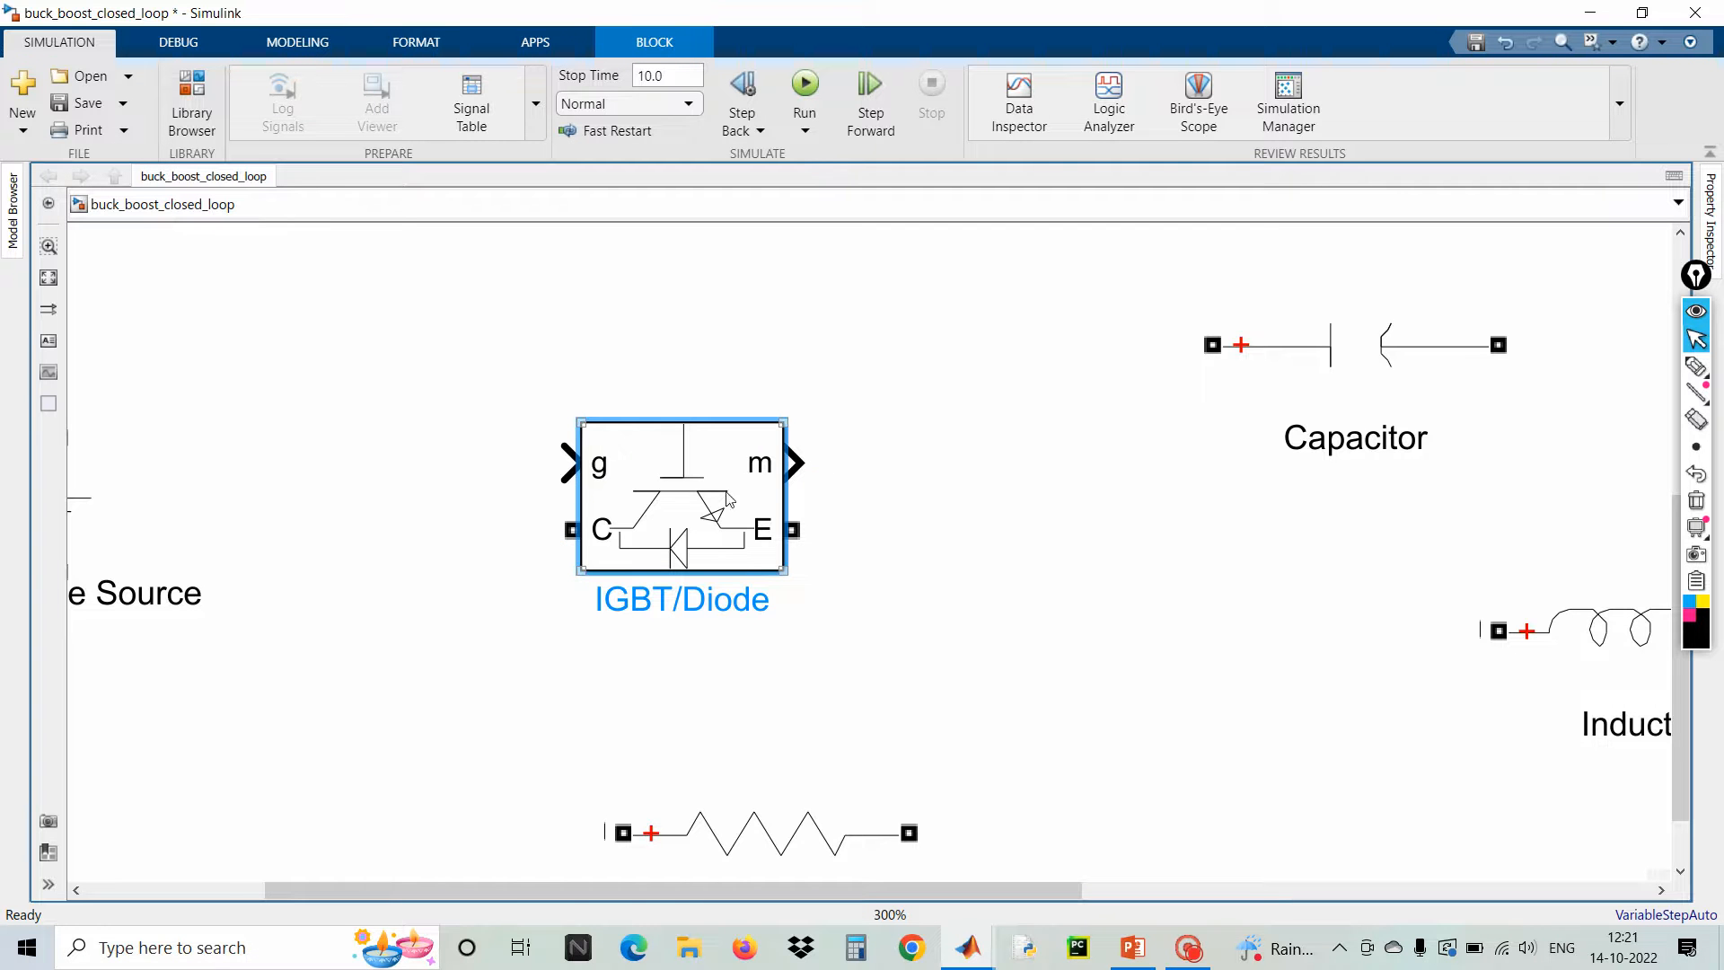
click(749, 480)
double_click(722, 498)
click(816, 584)
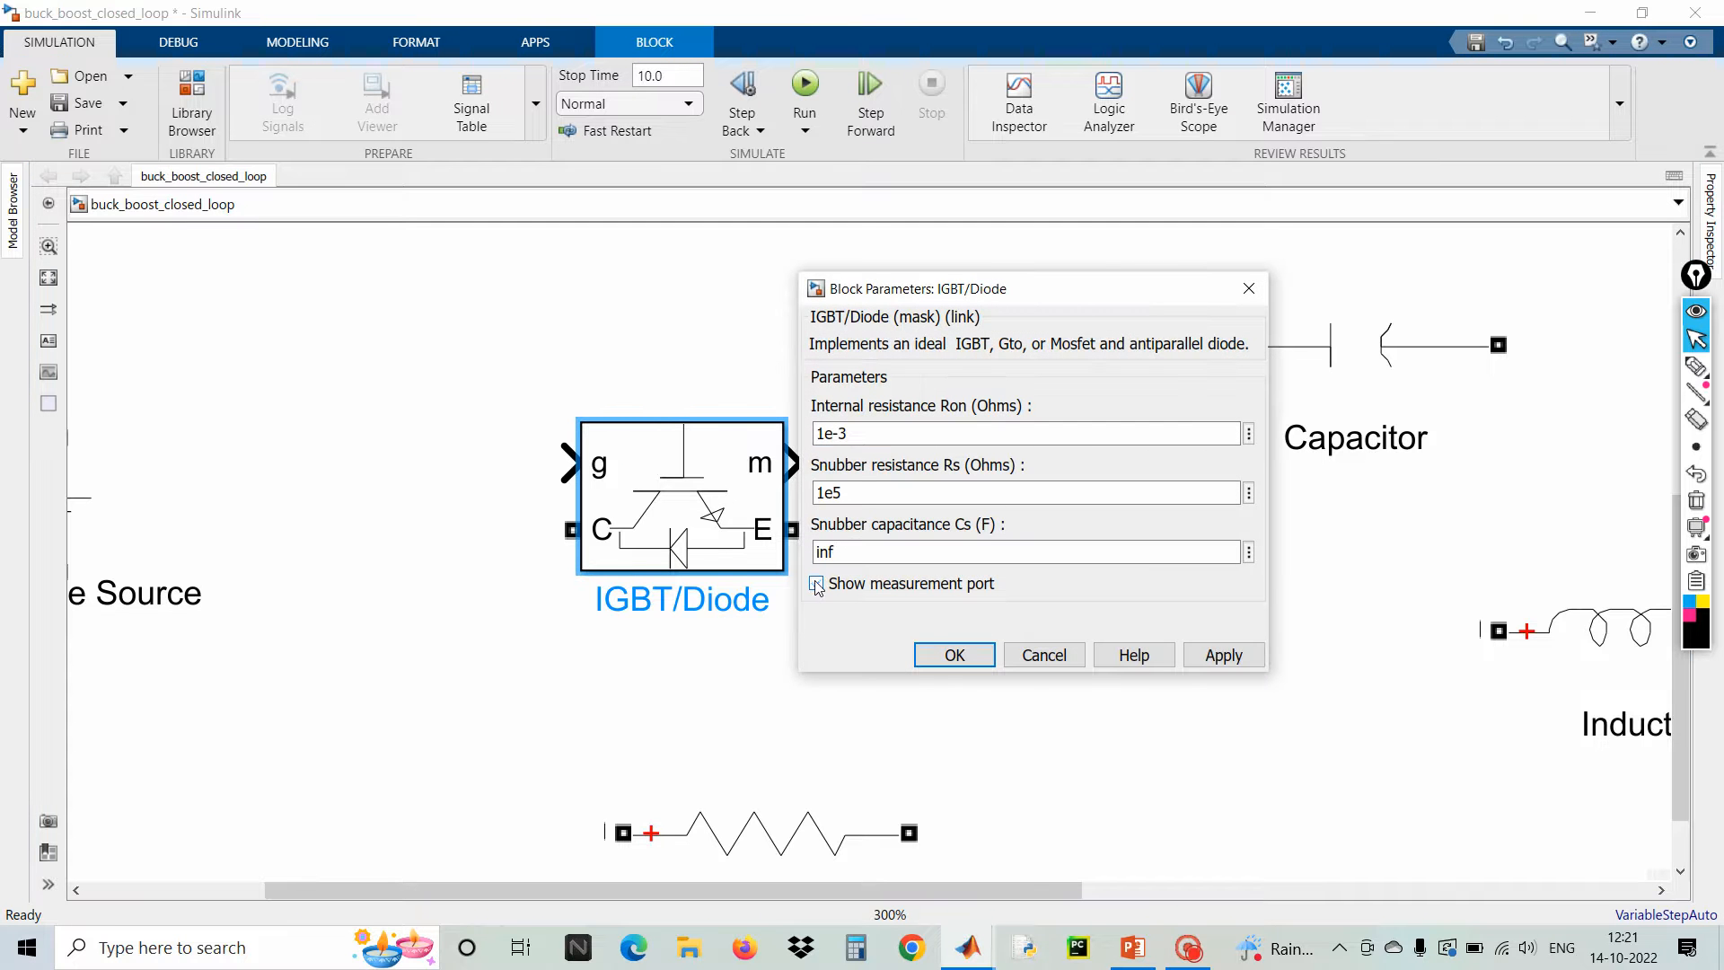
click(952, 654)
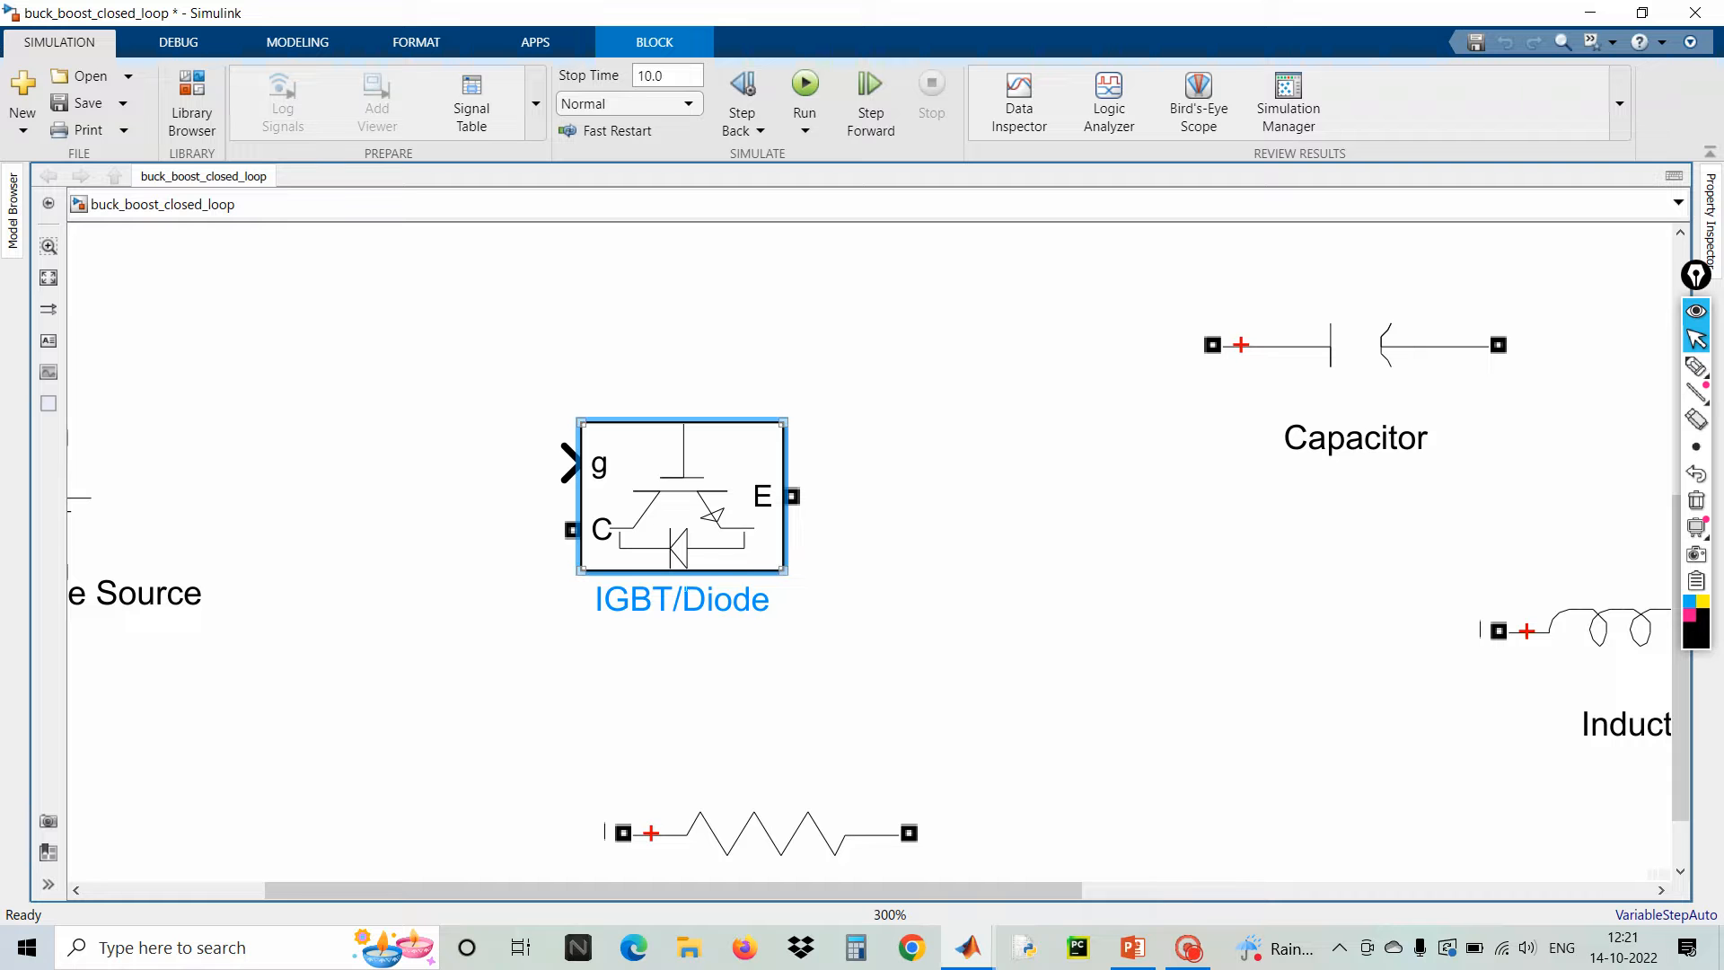
click(698, 402)
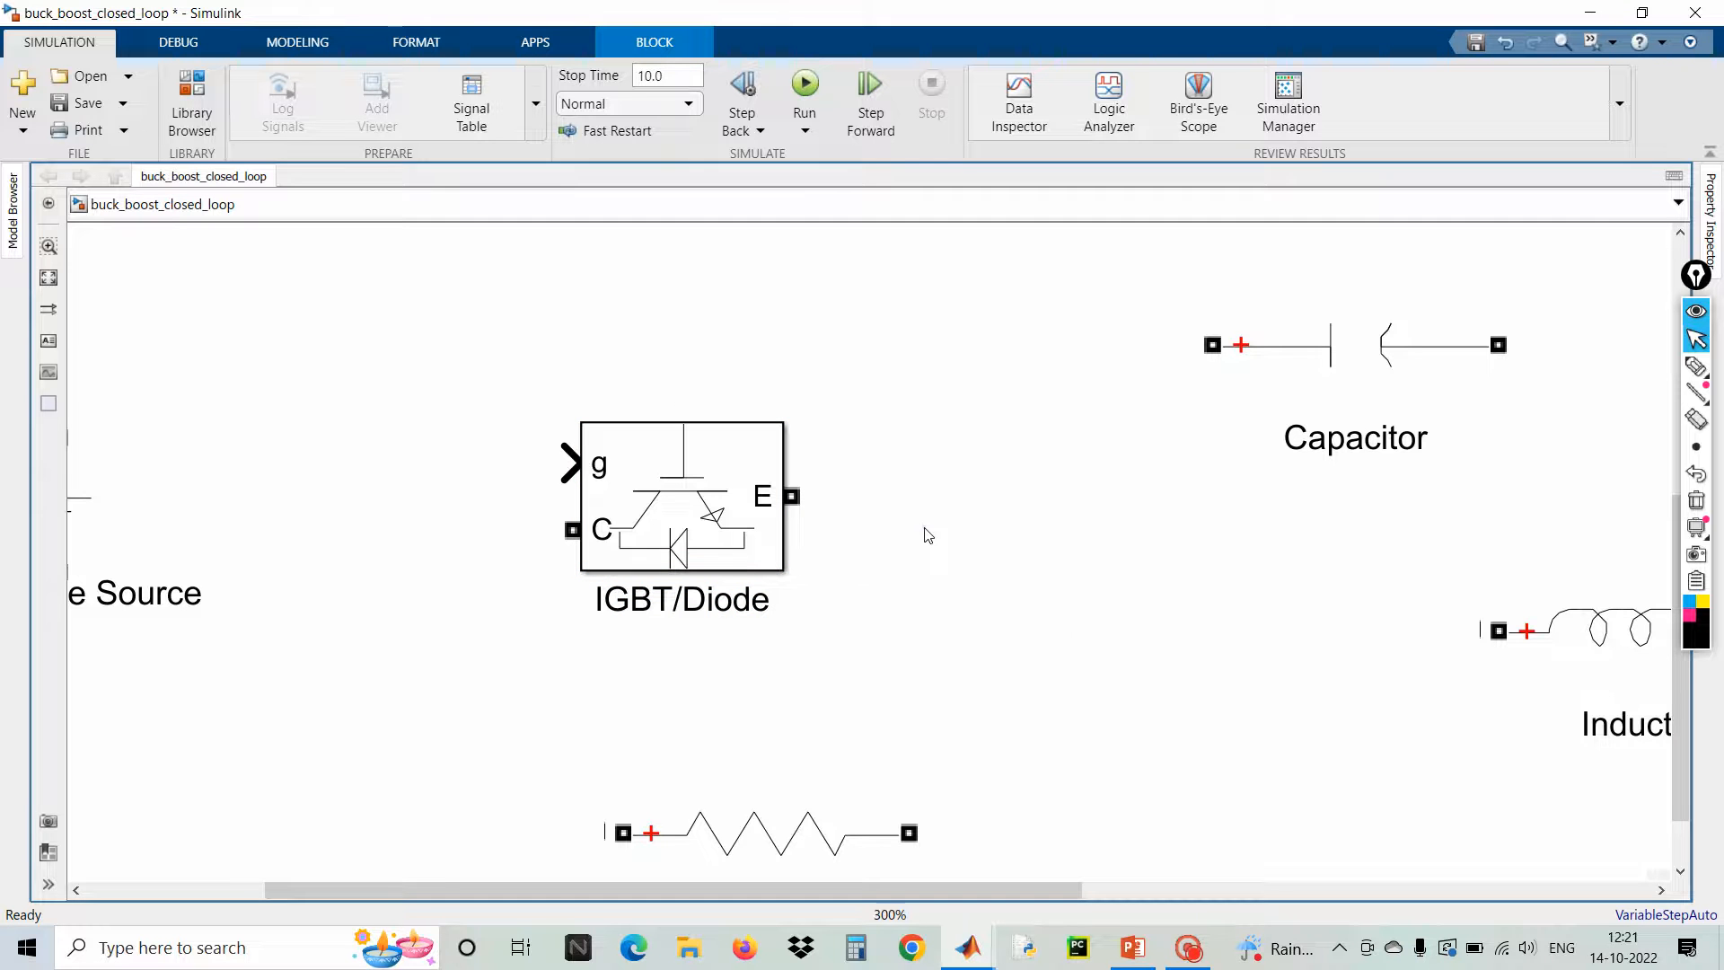
- Add a Specialized Power Systems Diode block and place it to the right of the IGBT/Diode, in line with its E terminal
text(diode)
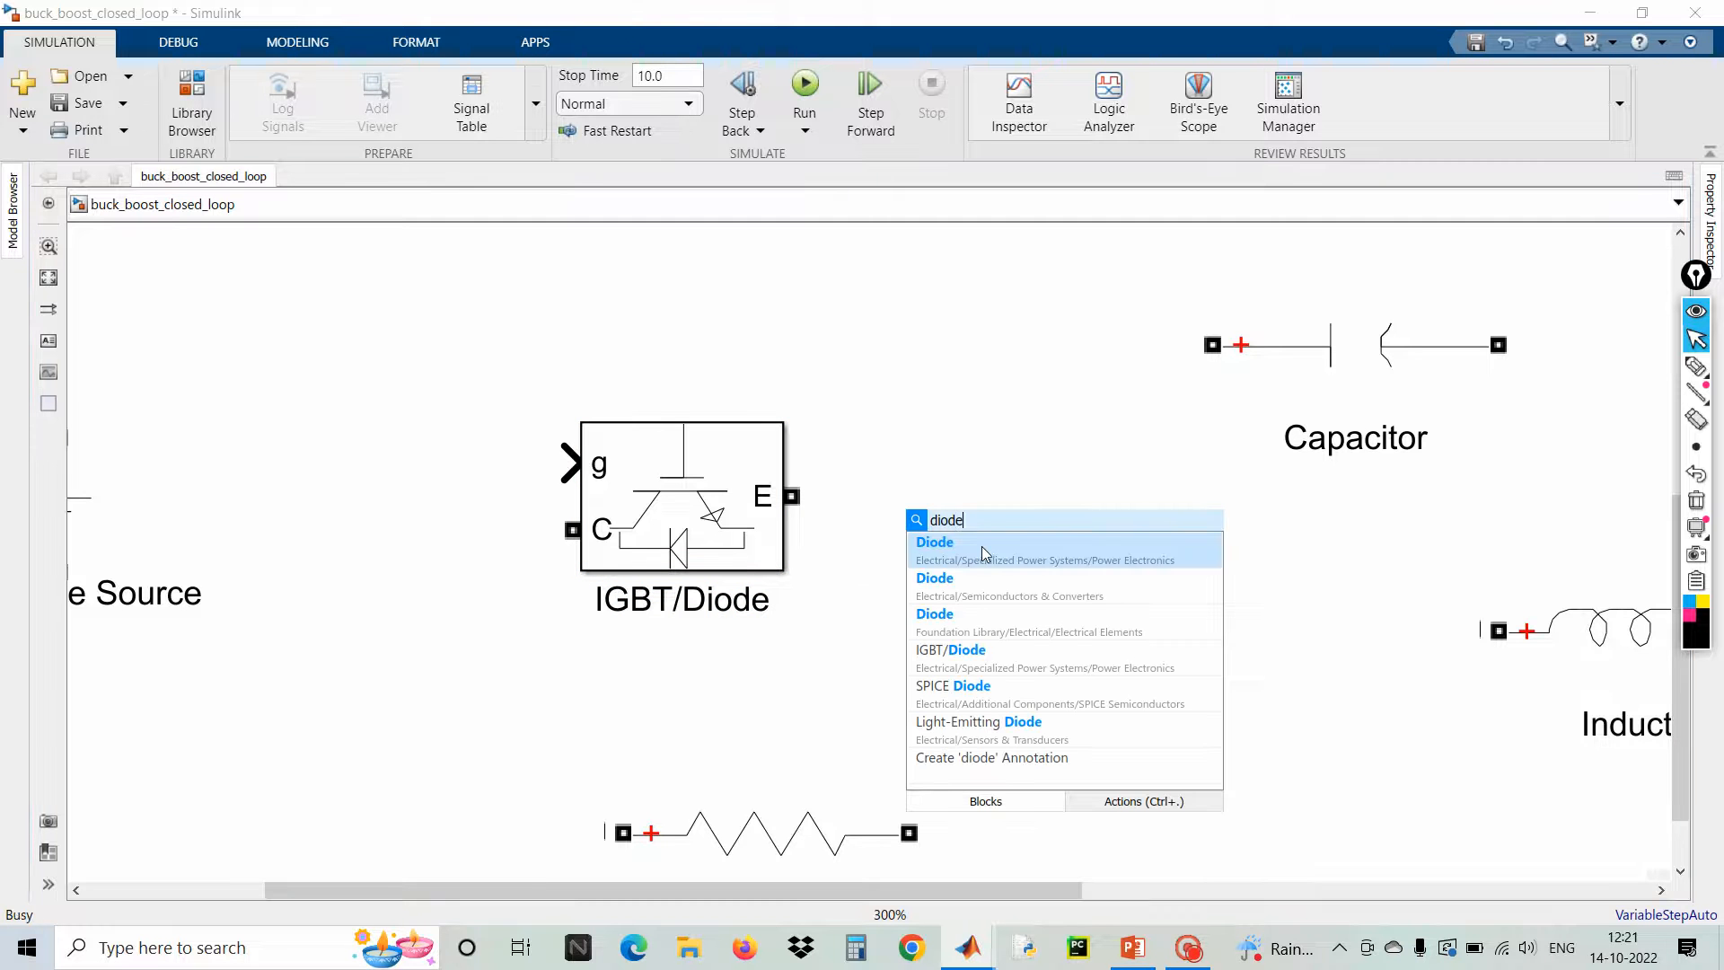
click(983, 549)
drag(962, 549, 1048, 535)
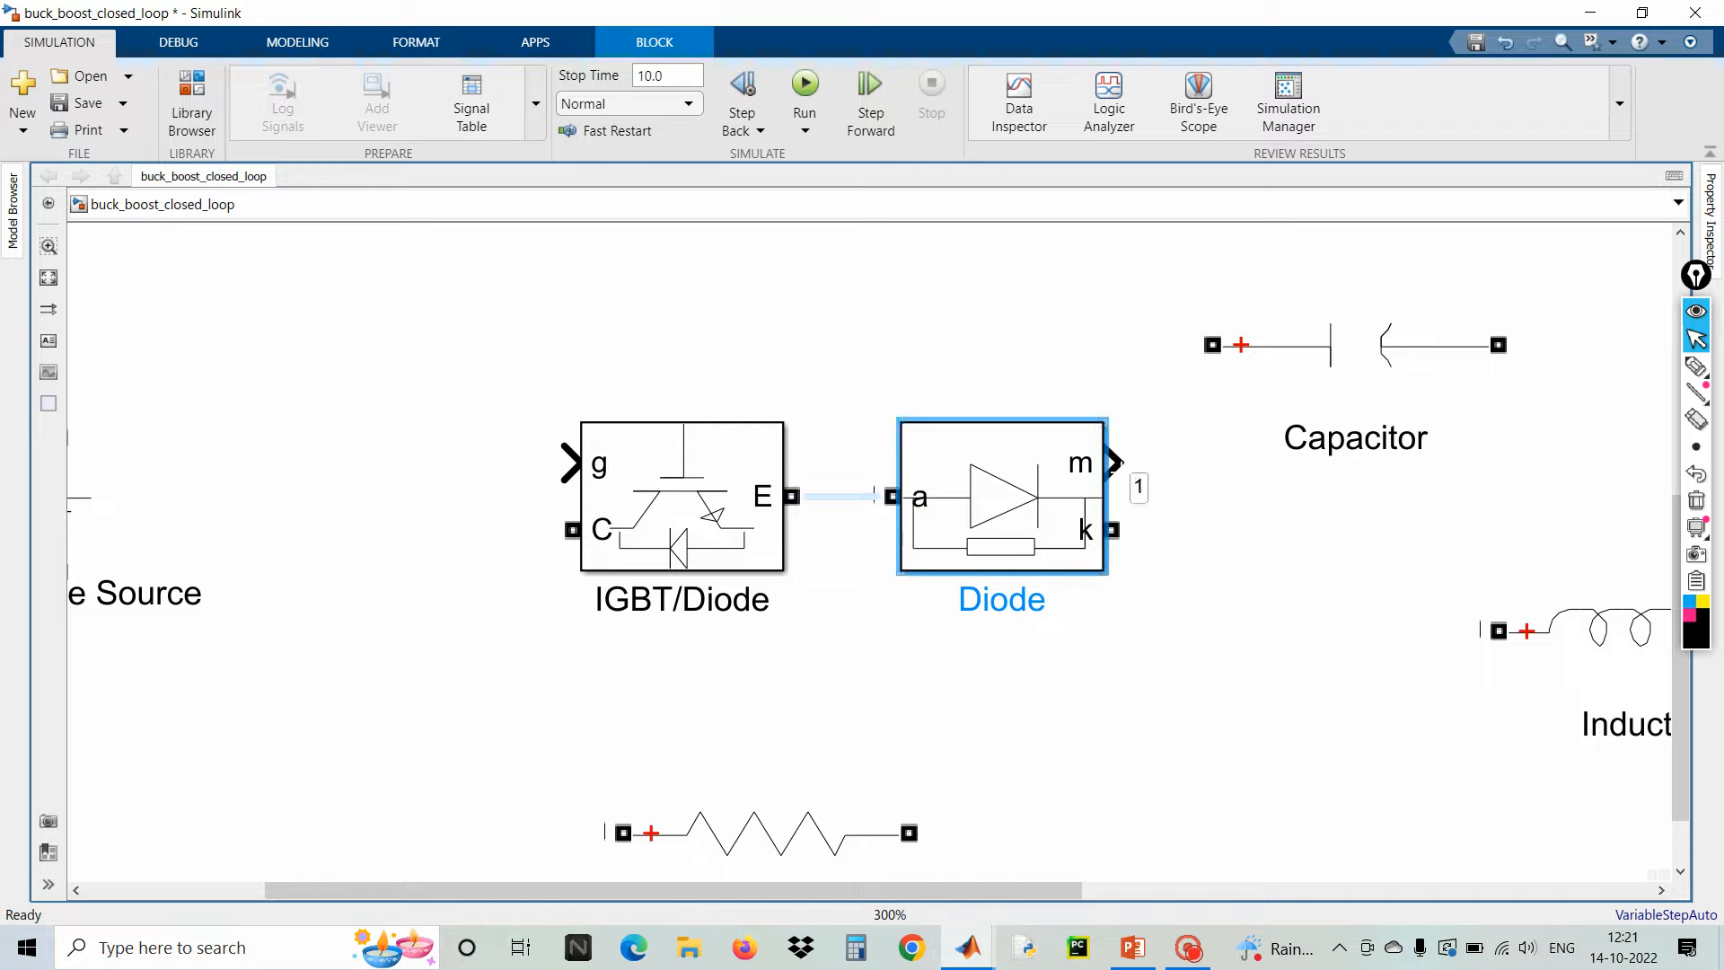
- Shift the Diode block clear of the IGBT/Diode output and turn off its measurement port
drag(1032, 542, 1060, 586)
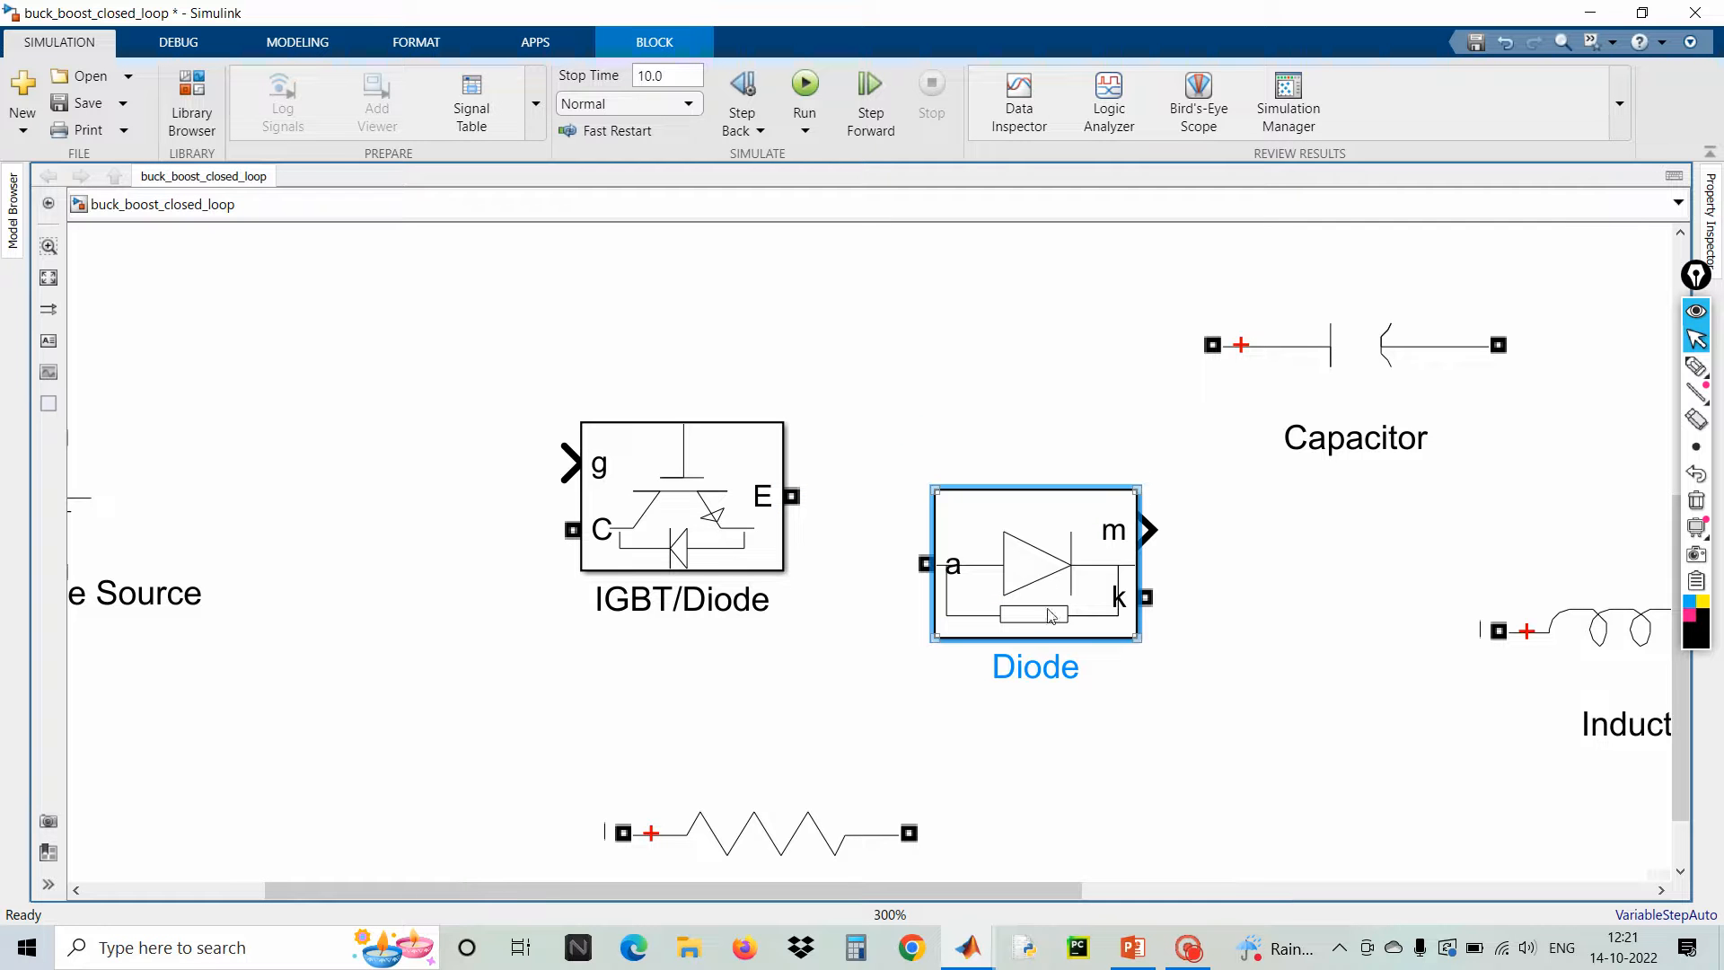
double_click(1059, 558)
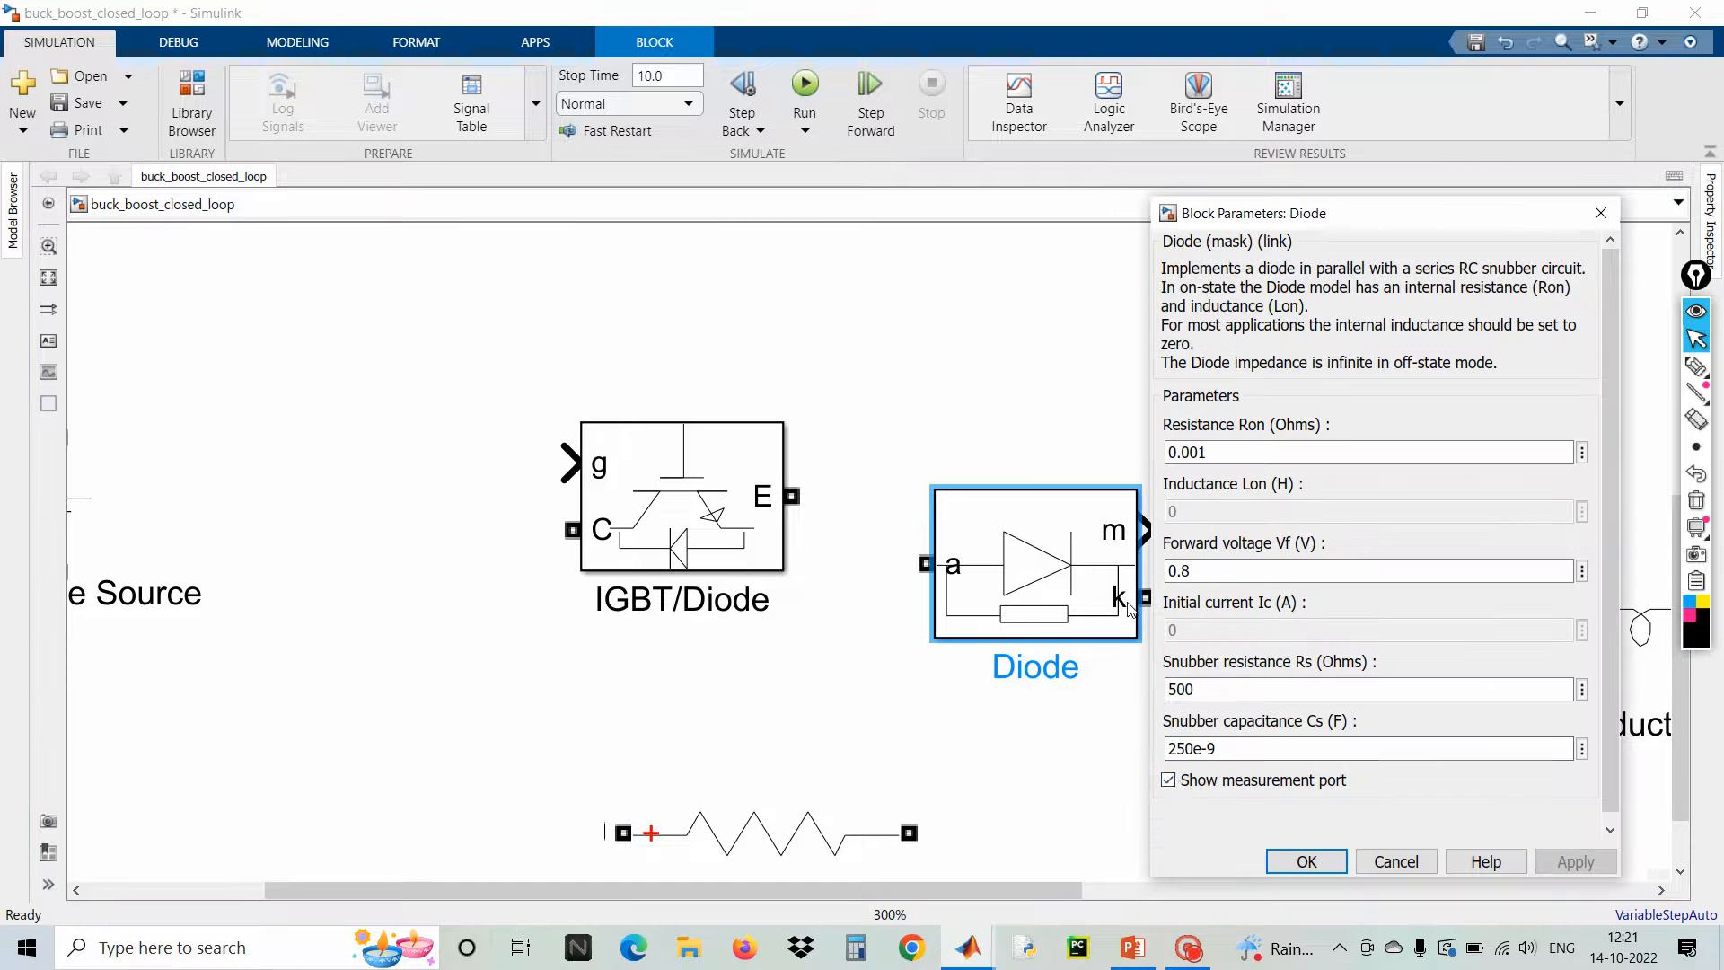
click(1167, 780)
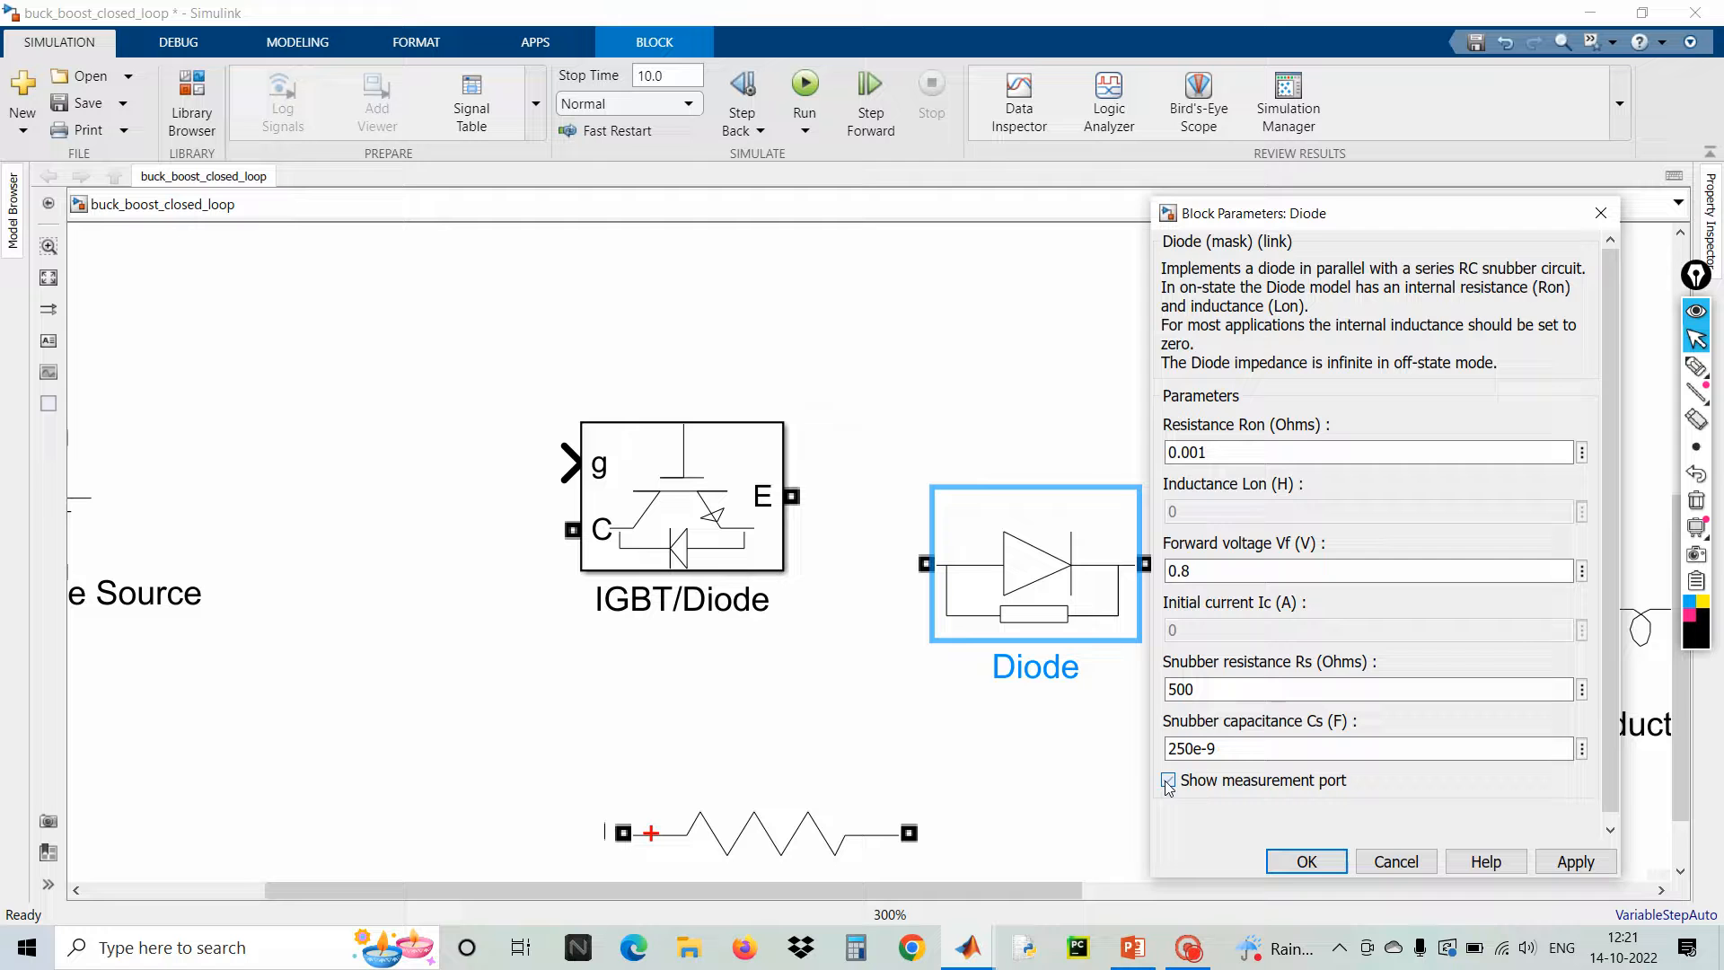
click(1307, 861)
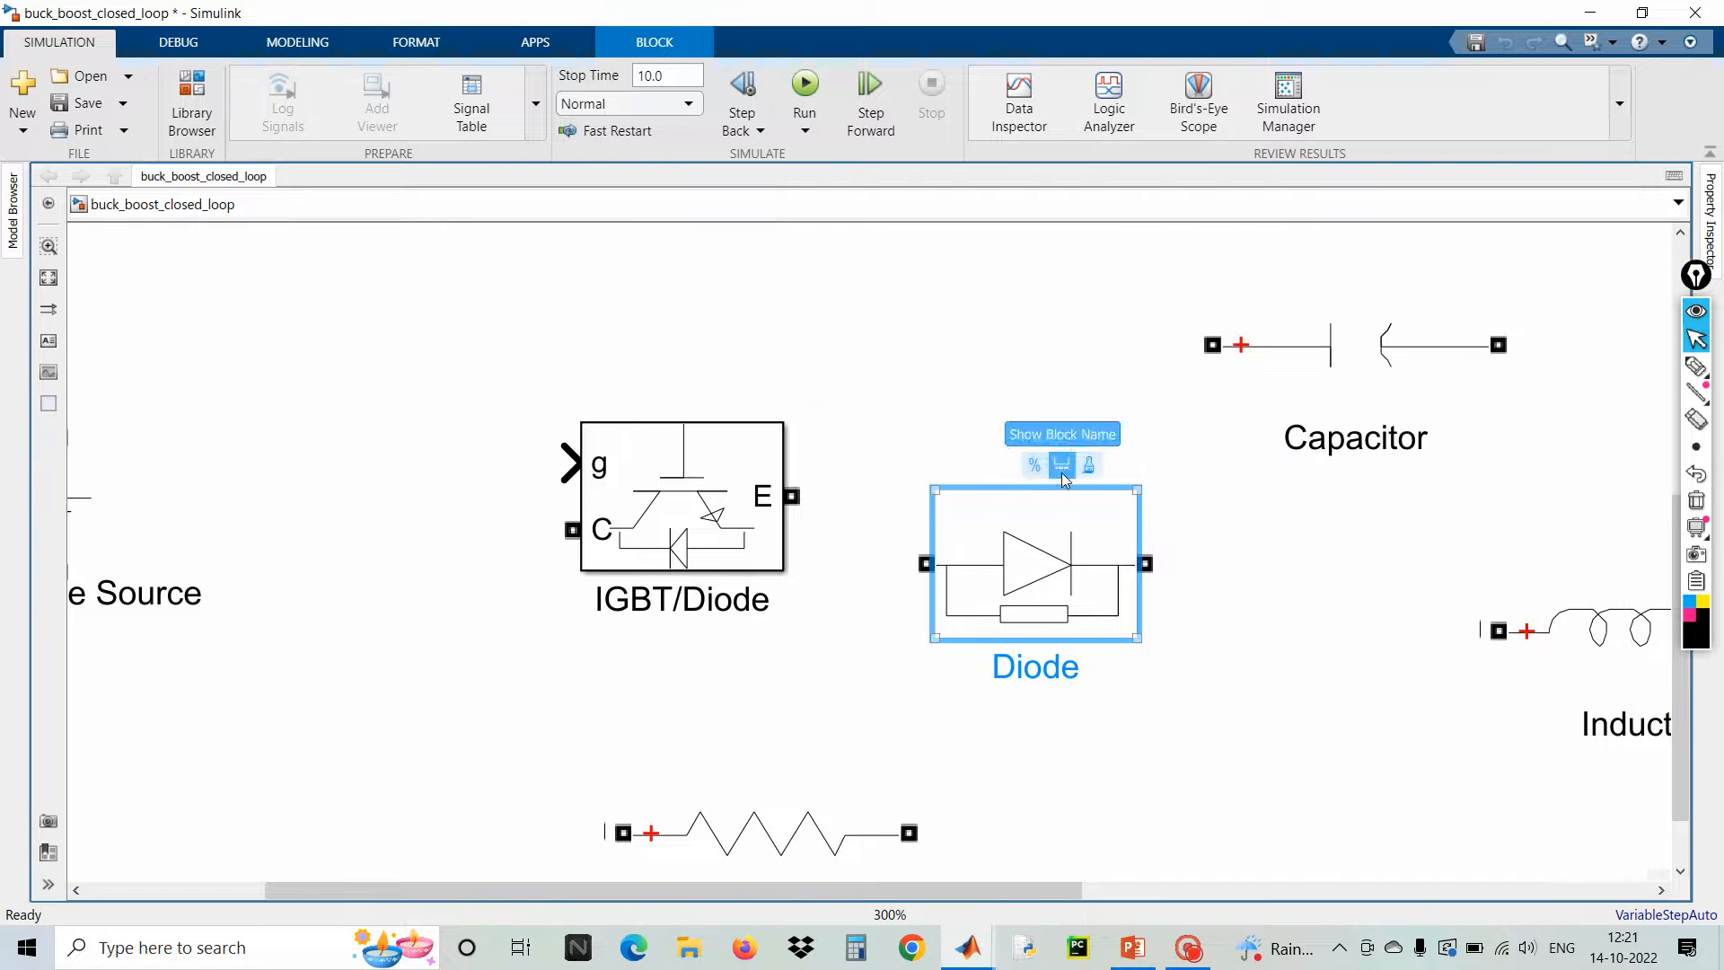
- Move the Diode block above the capacitor and flip it horizontally so it points left
drag(1041, 565, 1042, 481)
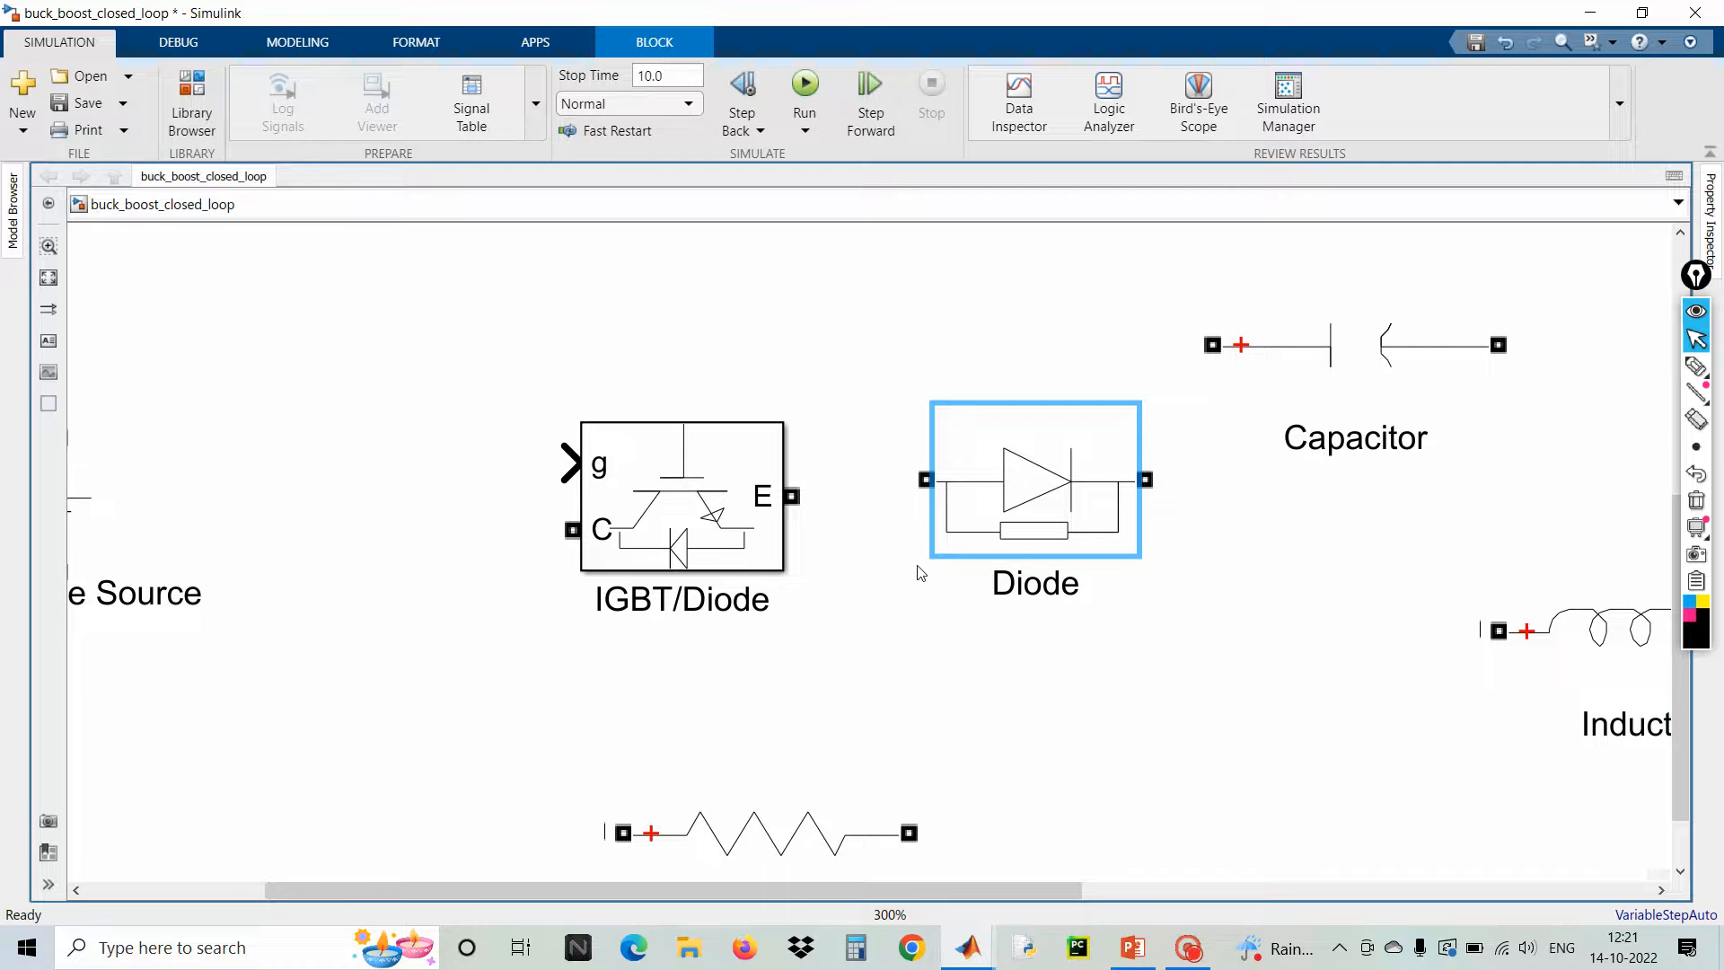
scroll(913, 581, down, 2)
drag(1001, 534, 991, 366)
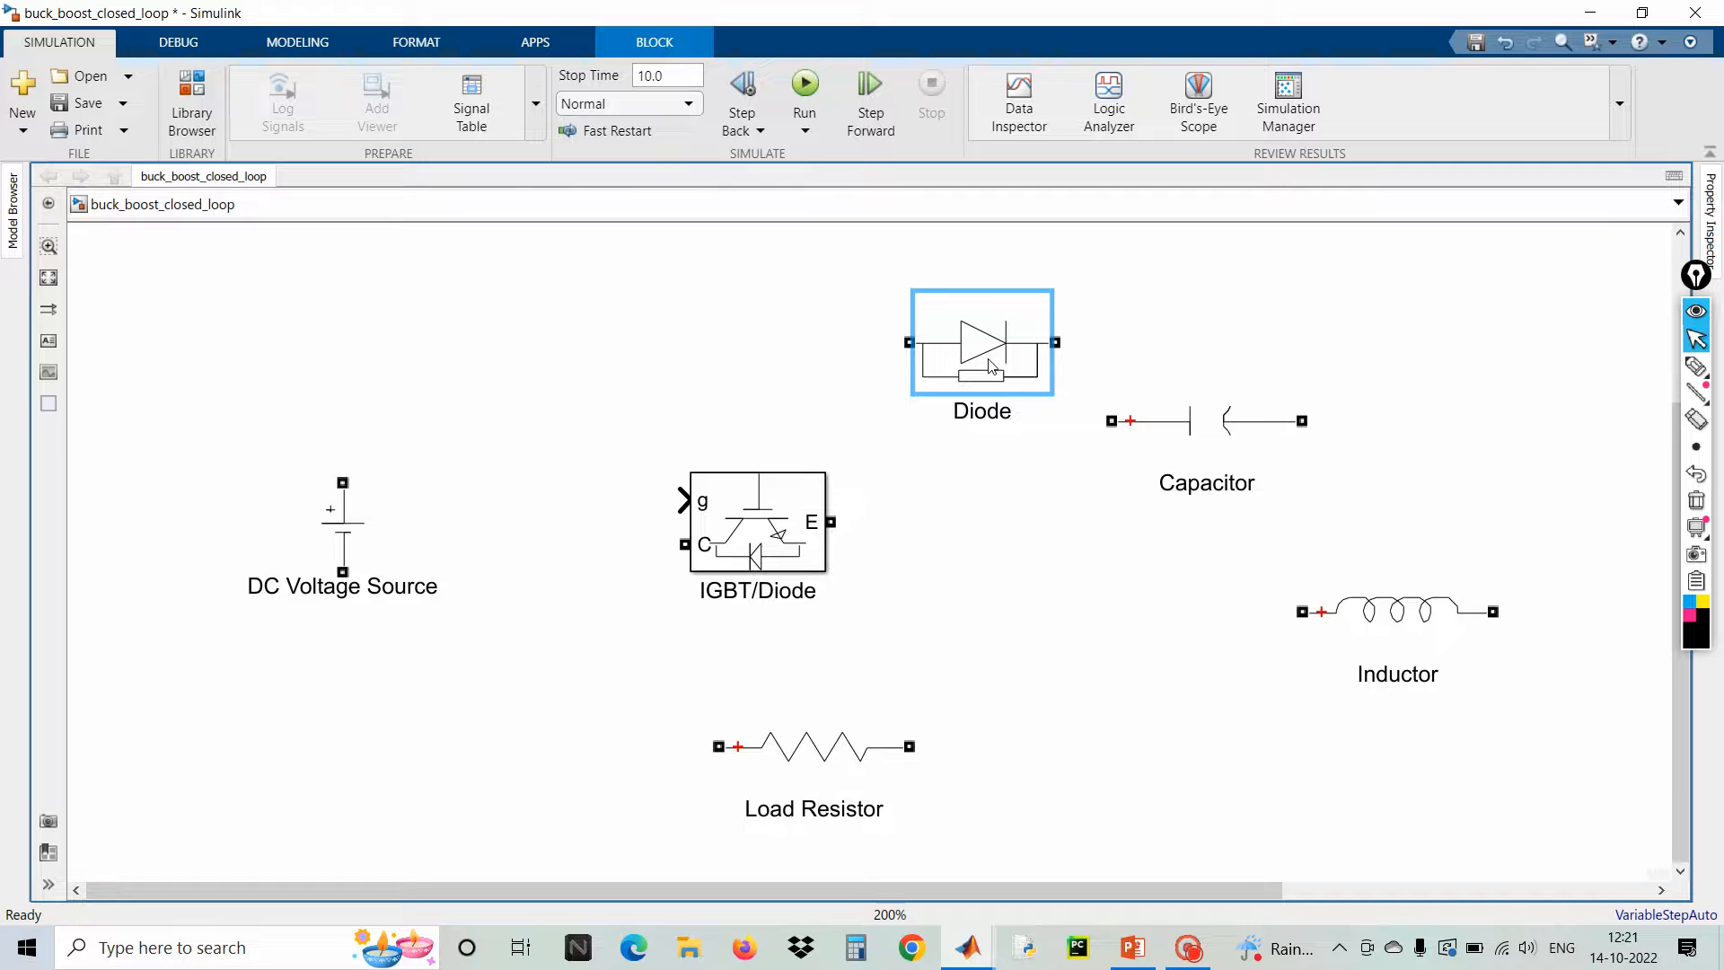
click(1009, 566)
key(space)
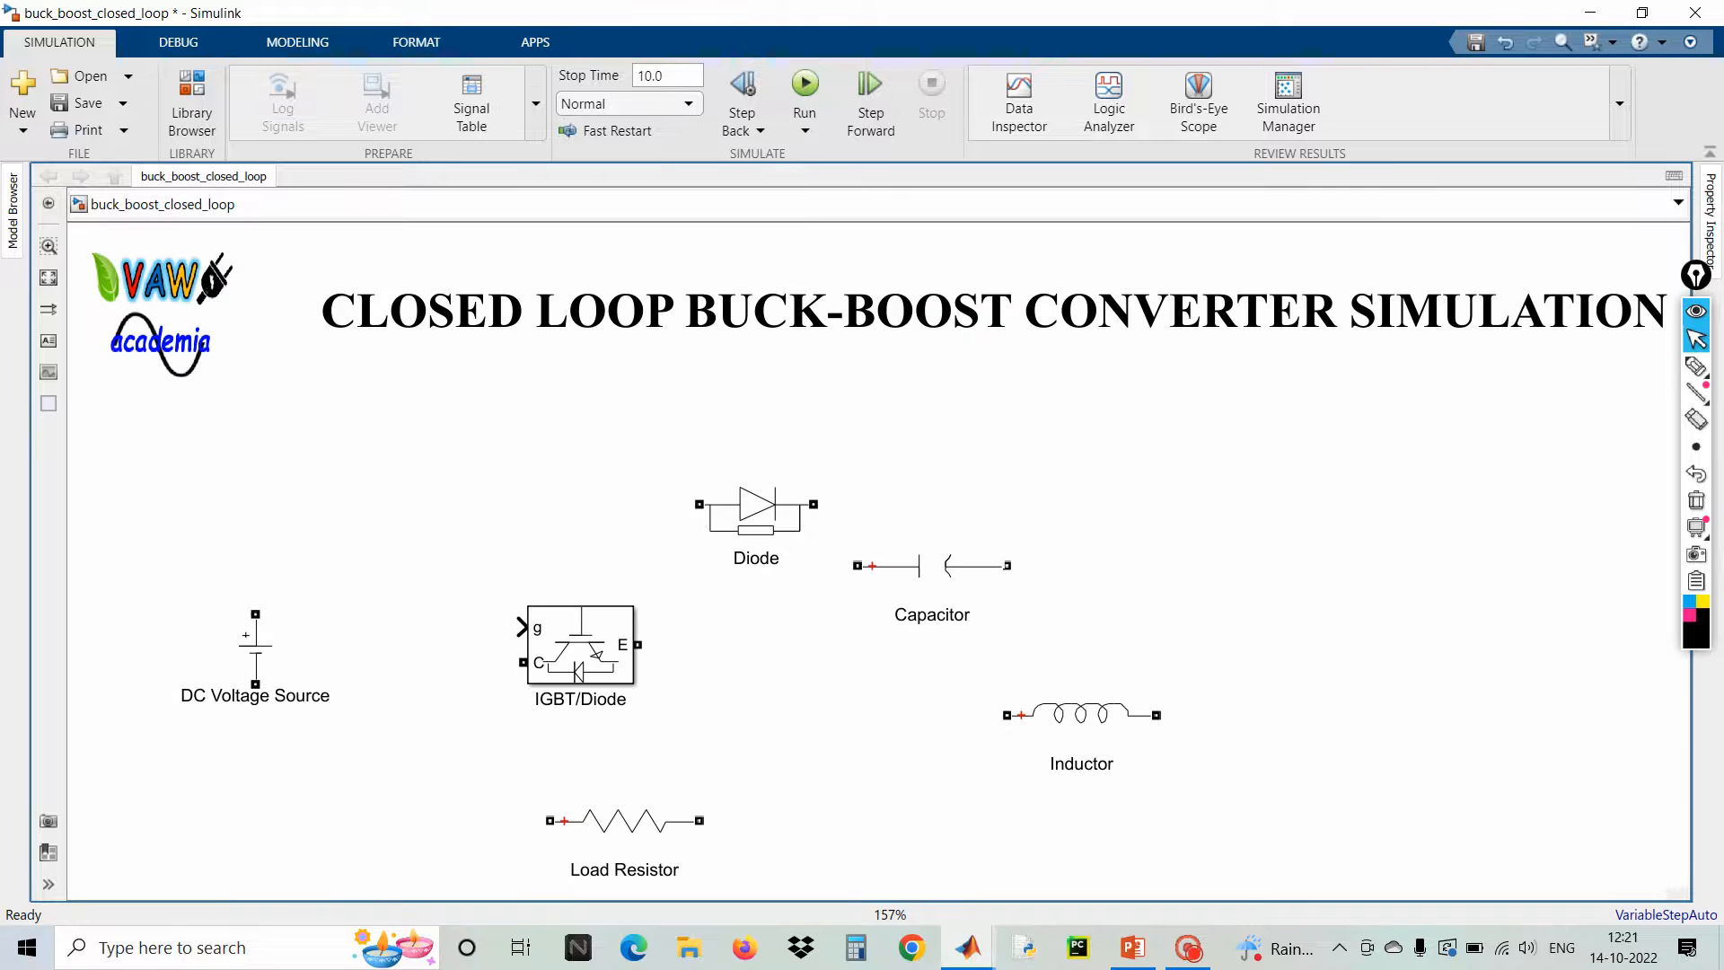
scroll(615, 389, down, 1)
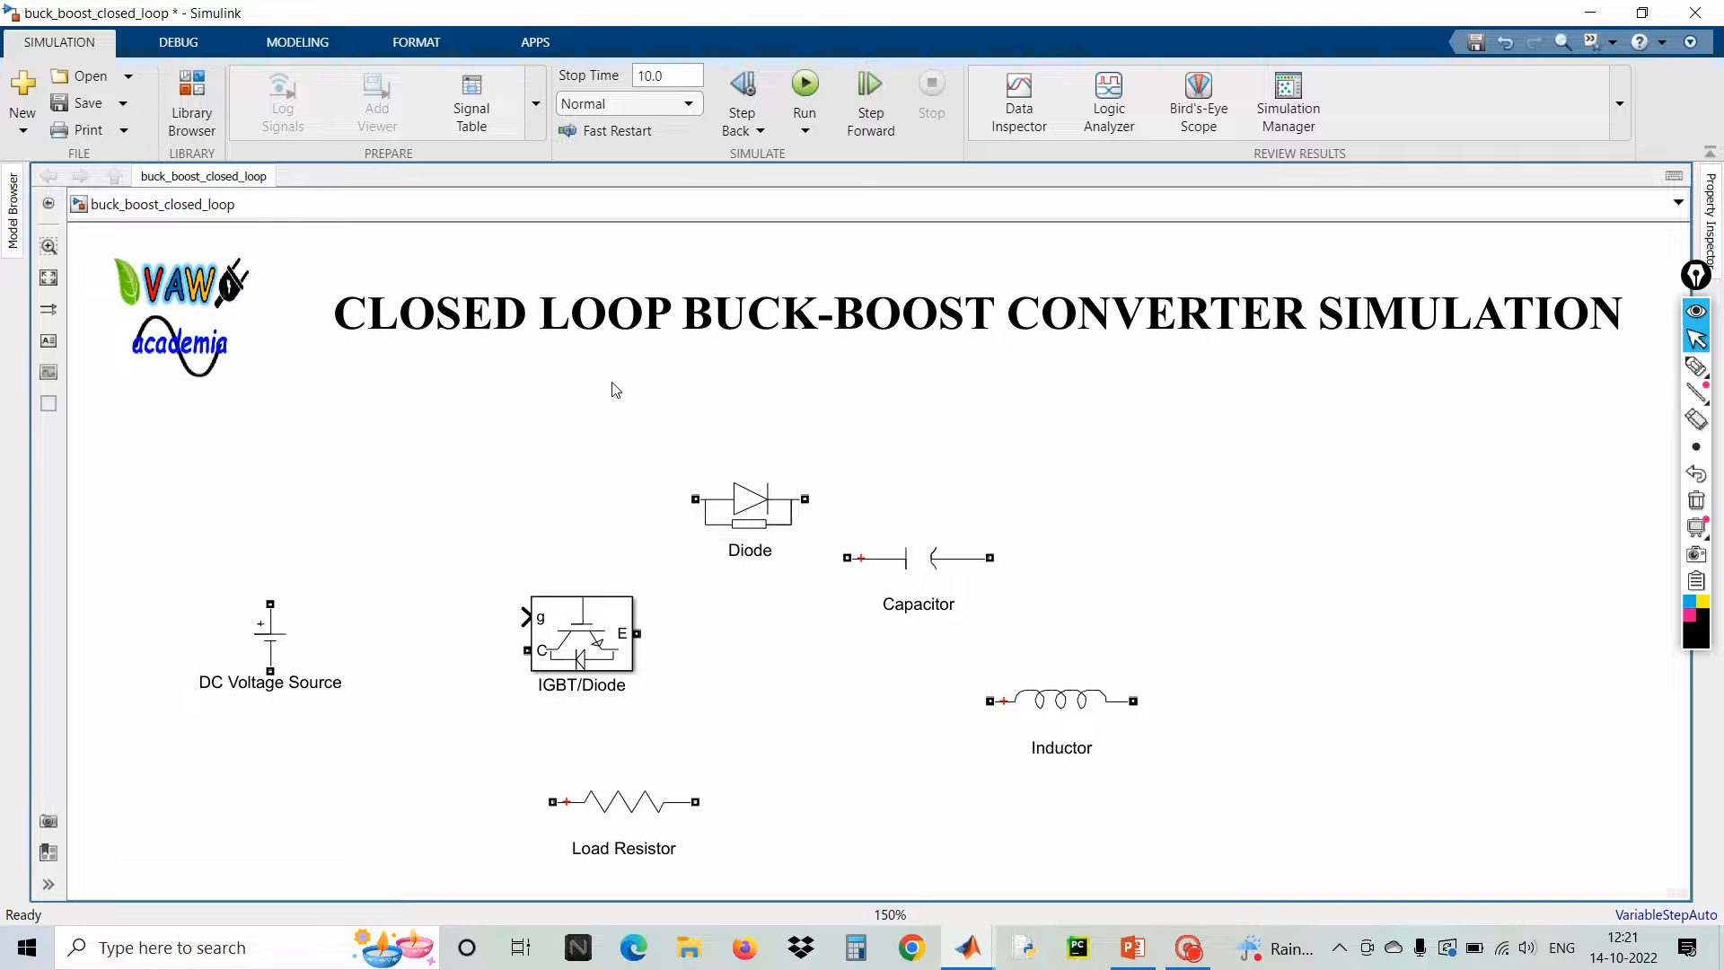
drag(743, 509, 949, 474)
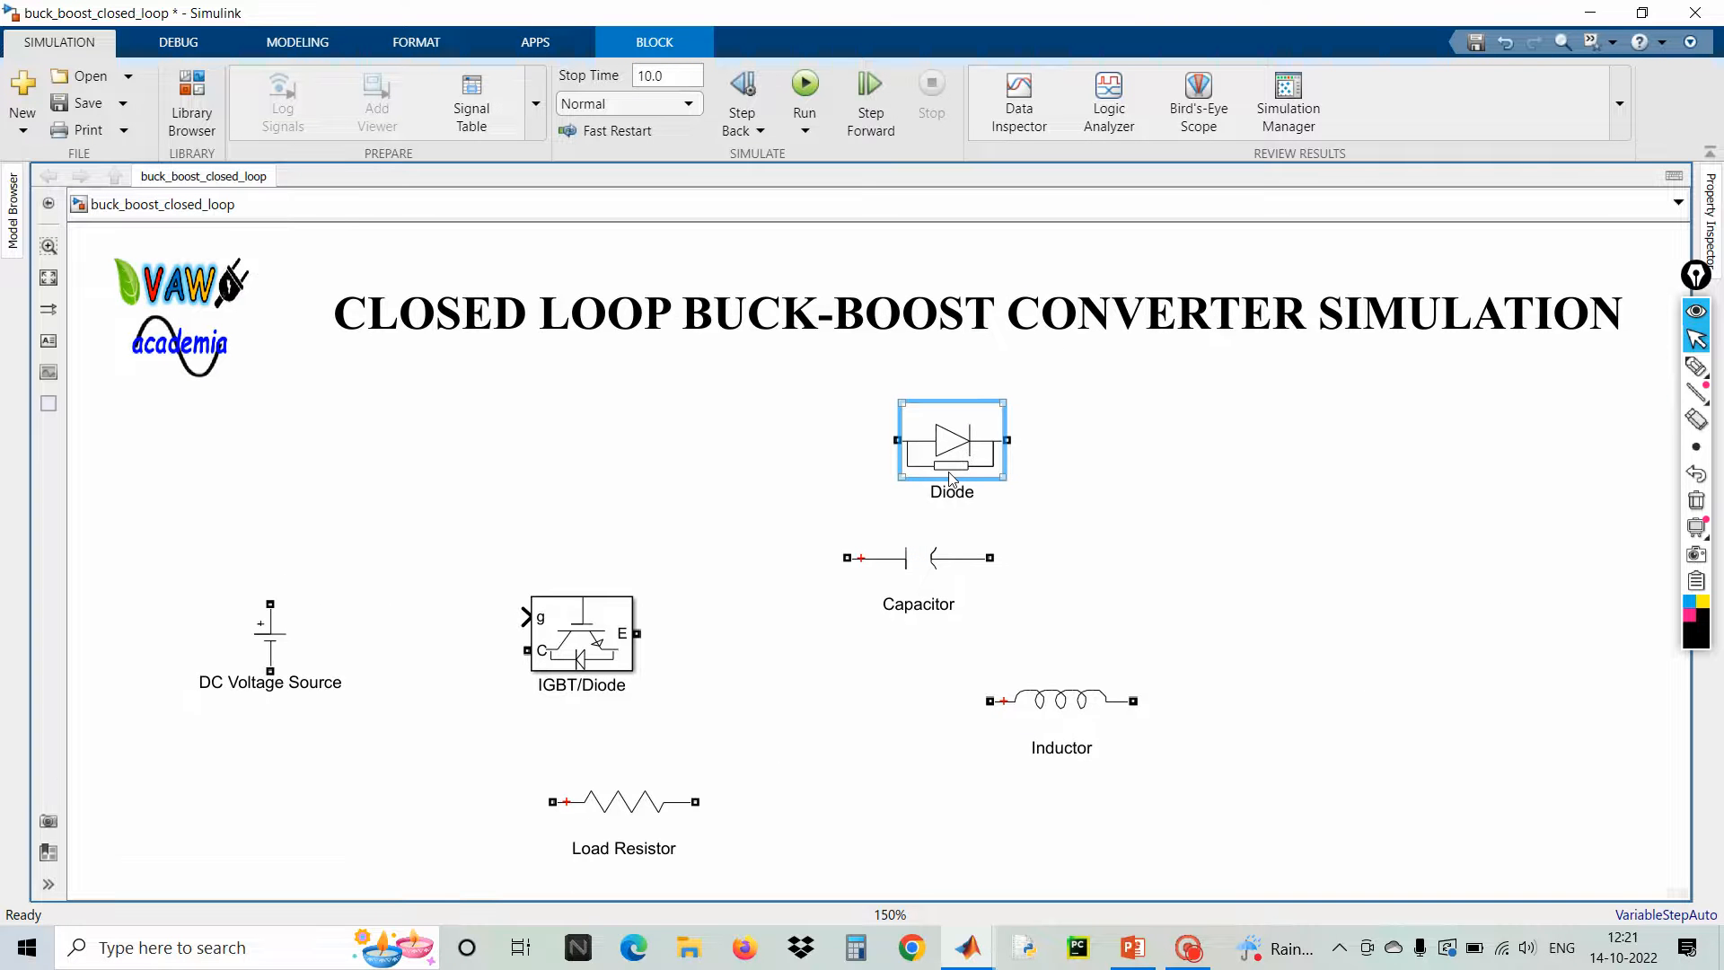
key(ctrl+i)
click(963, 532)
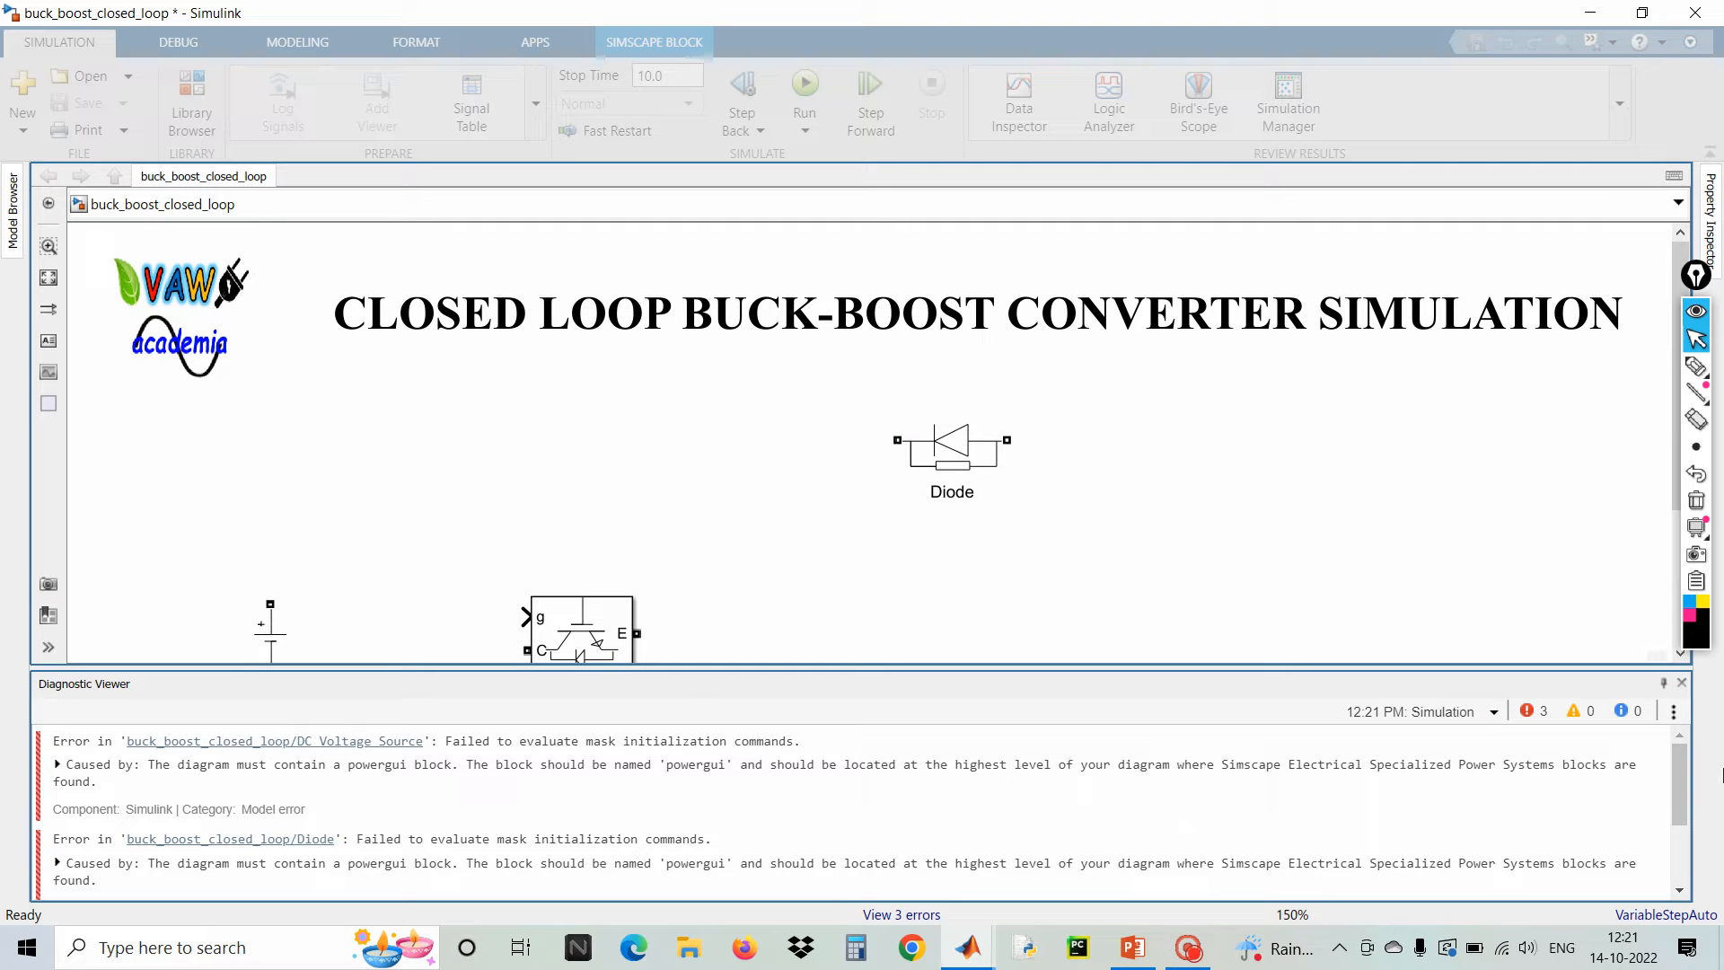
click(1681, 682)
click(981, 465)
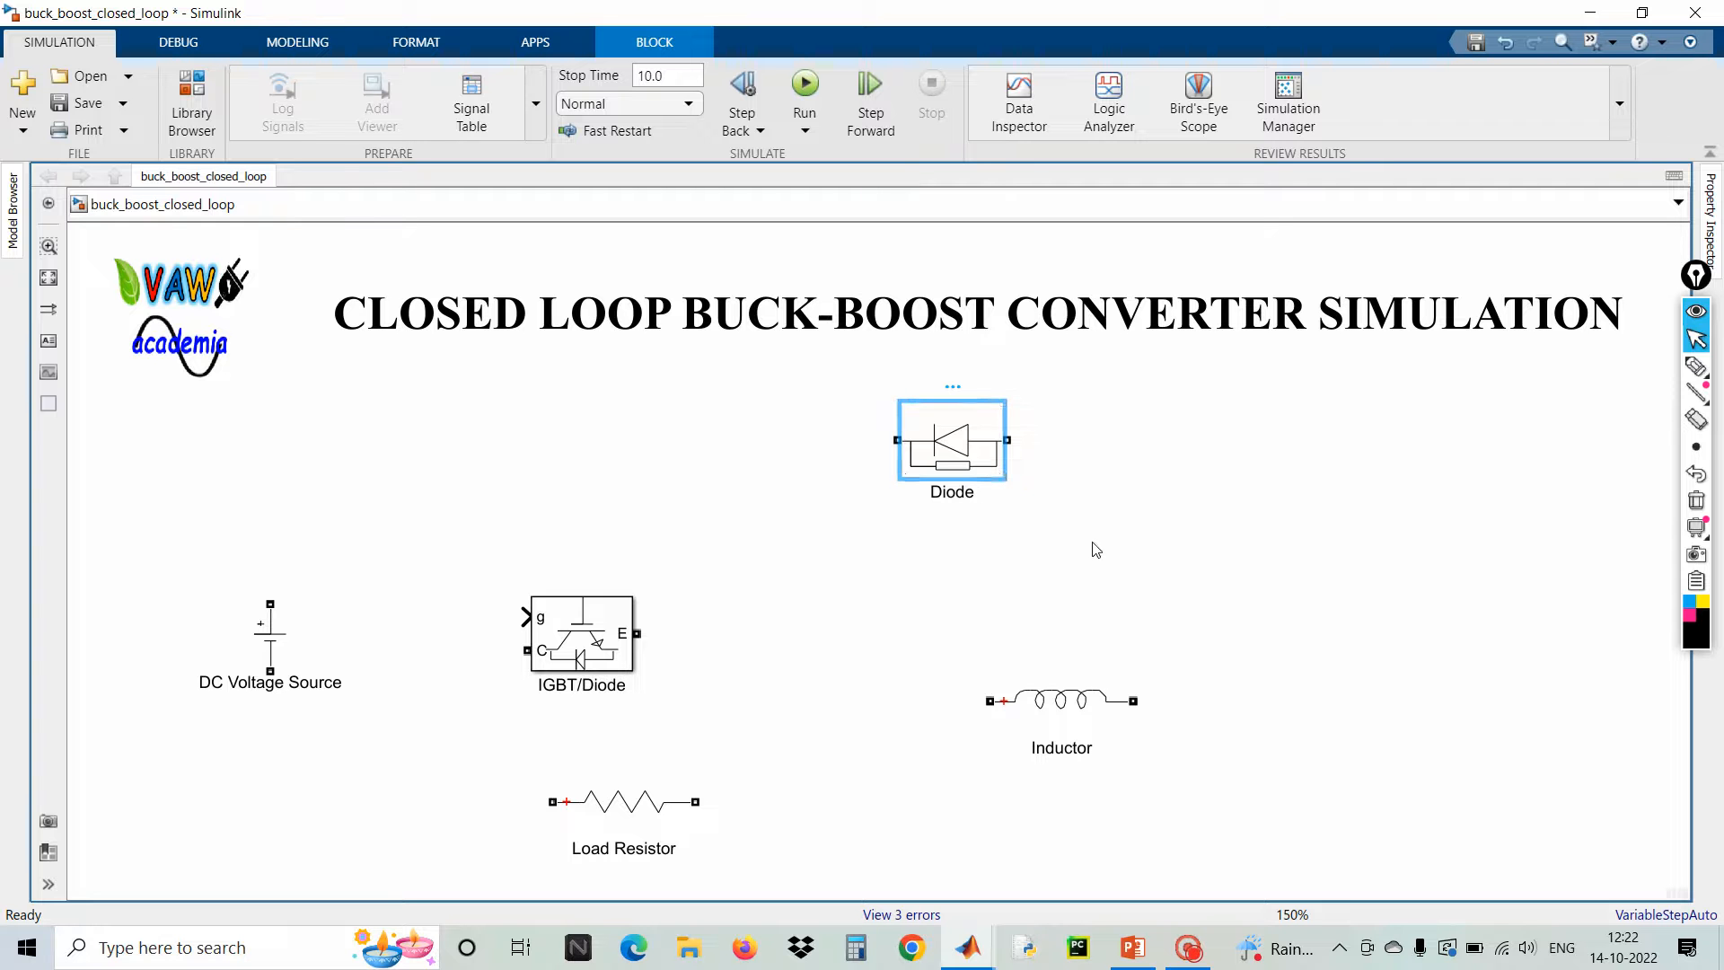
key(space)
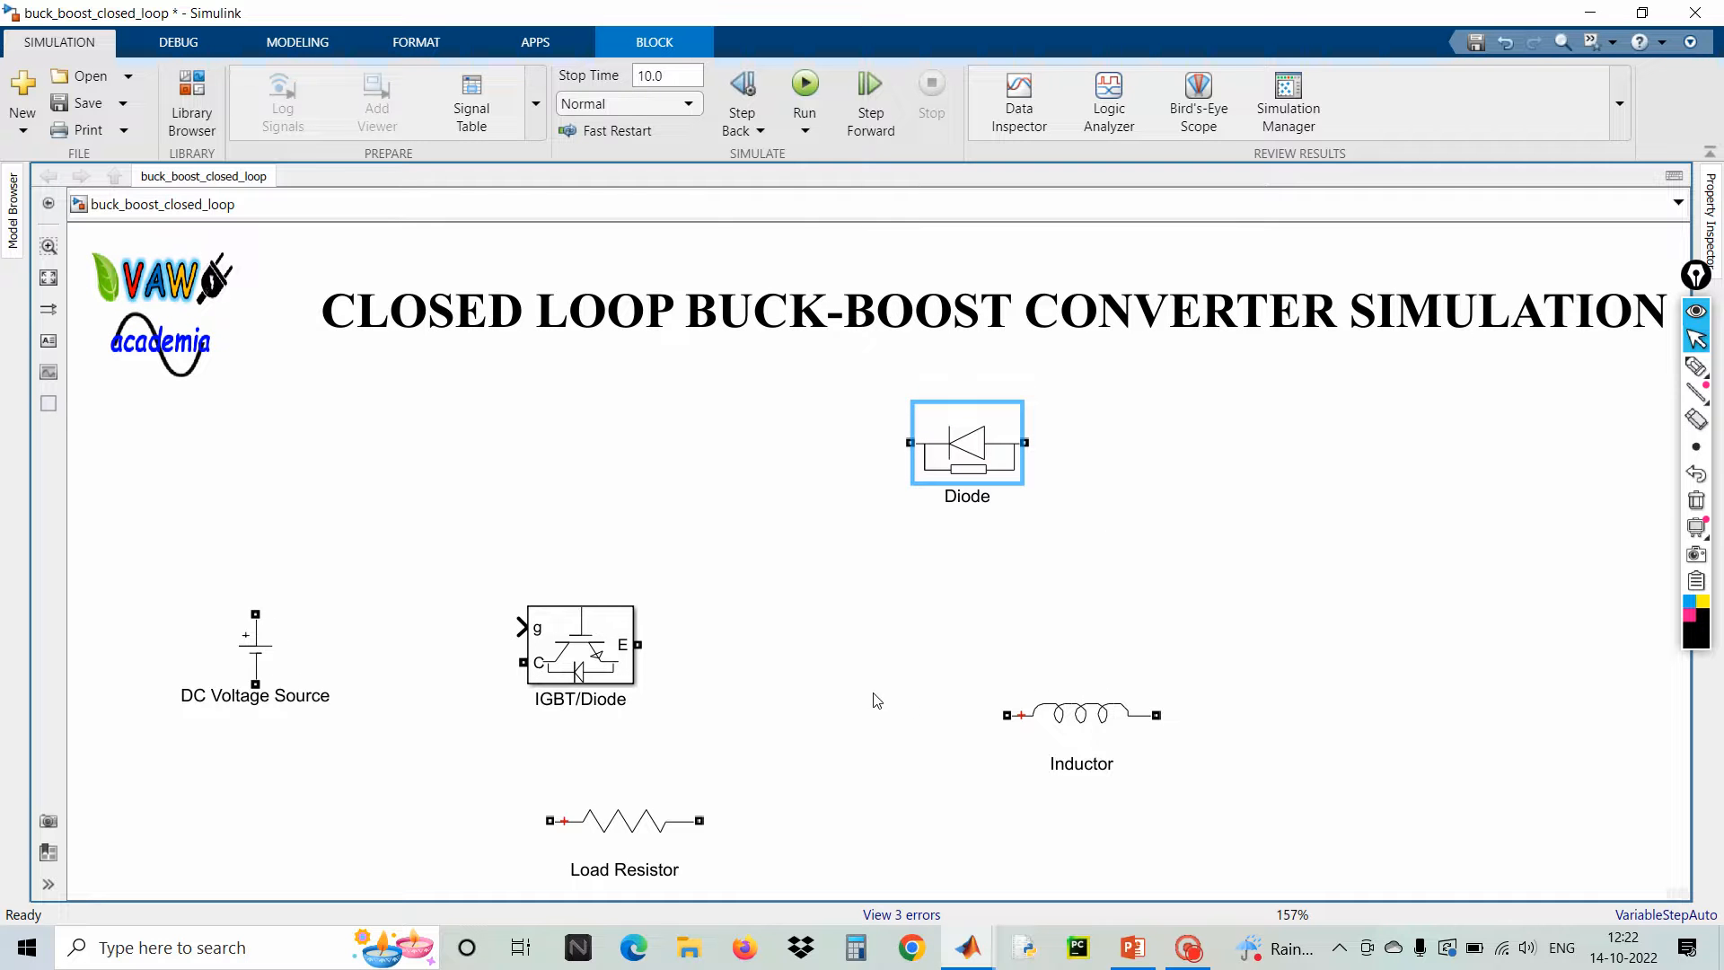
click(1114, 735)
drag(1113, 734, 1023, 668)
key(ctrl+z)
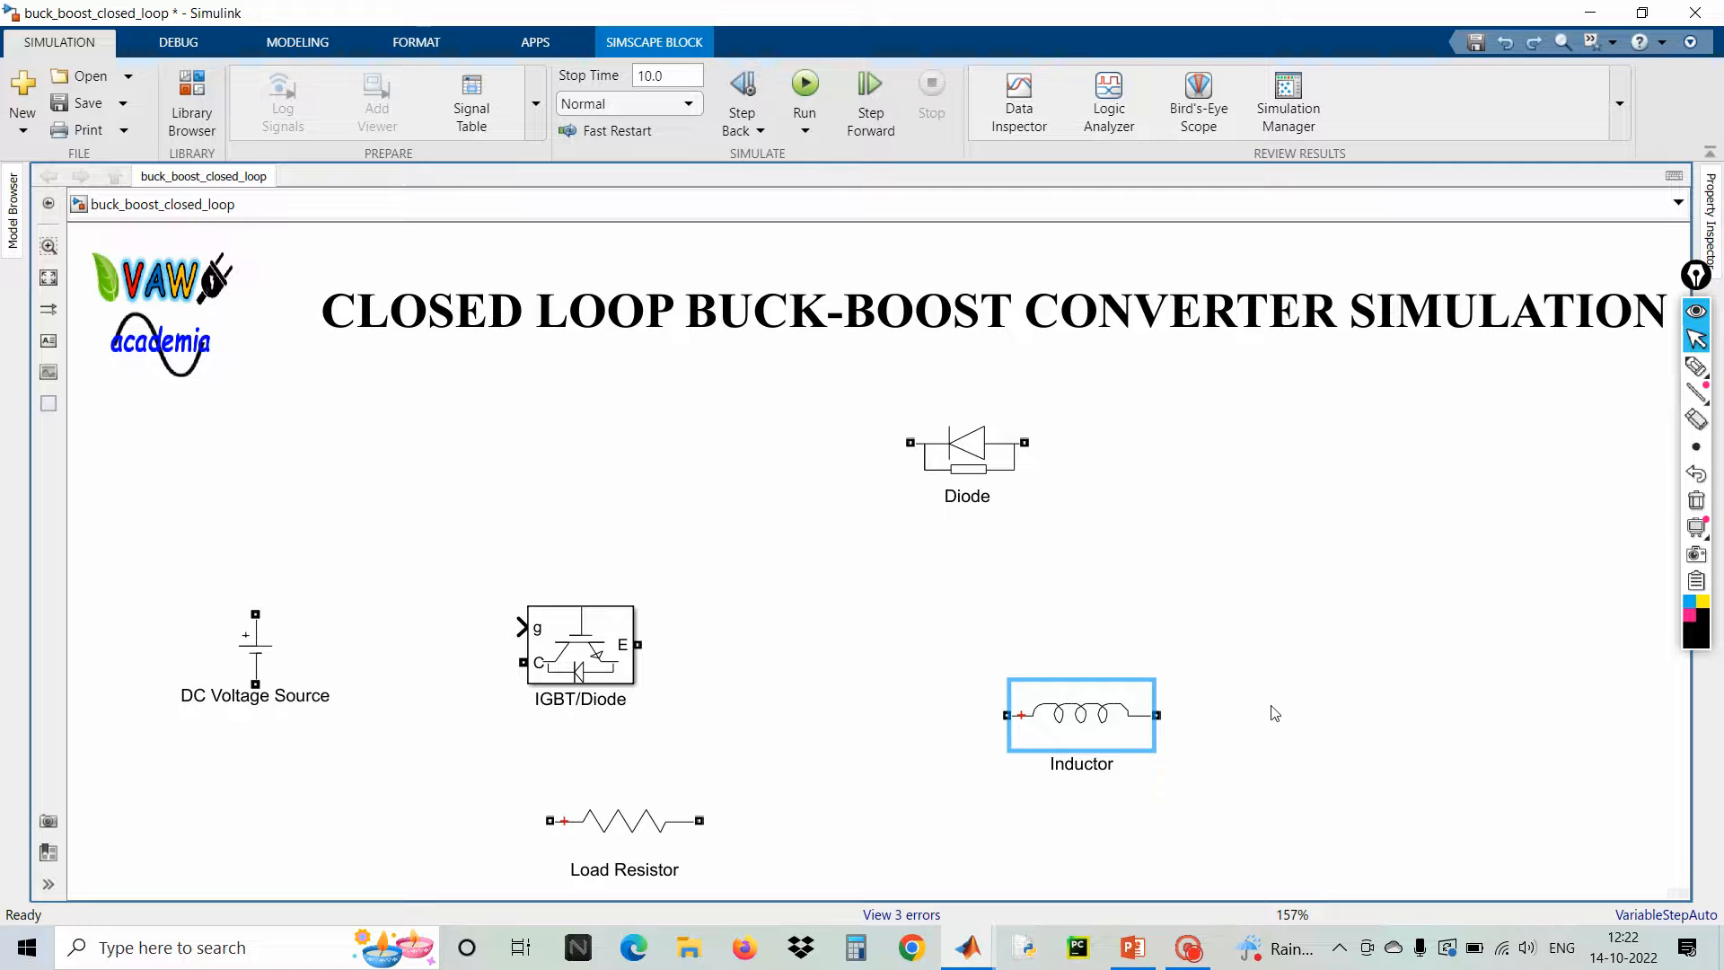
key(ctrl+z)
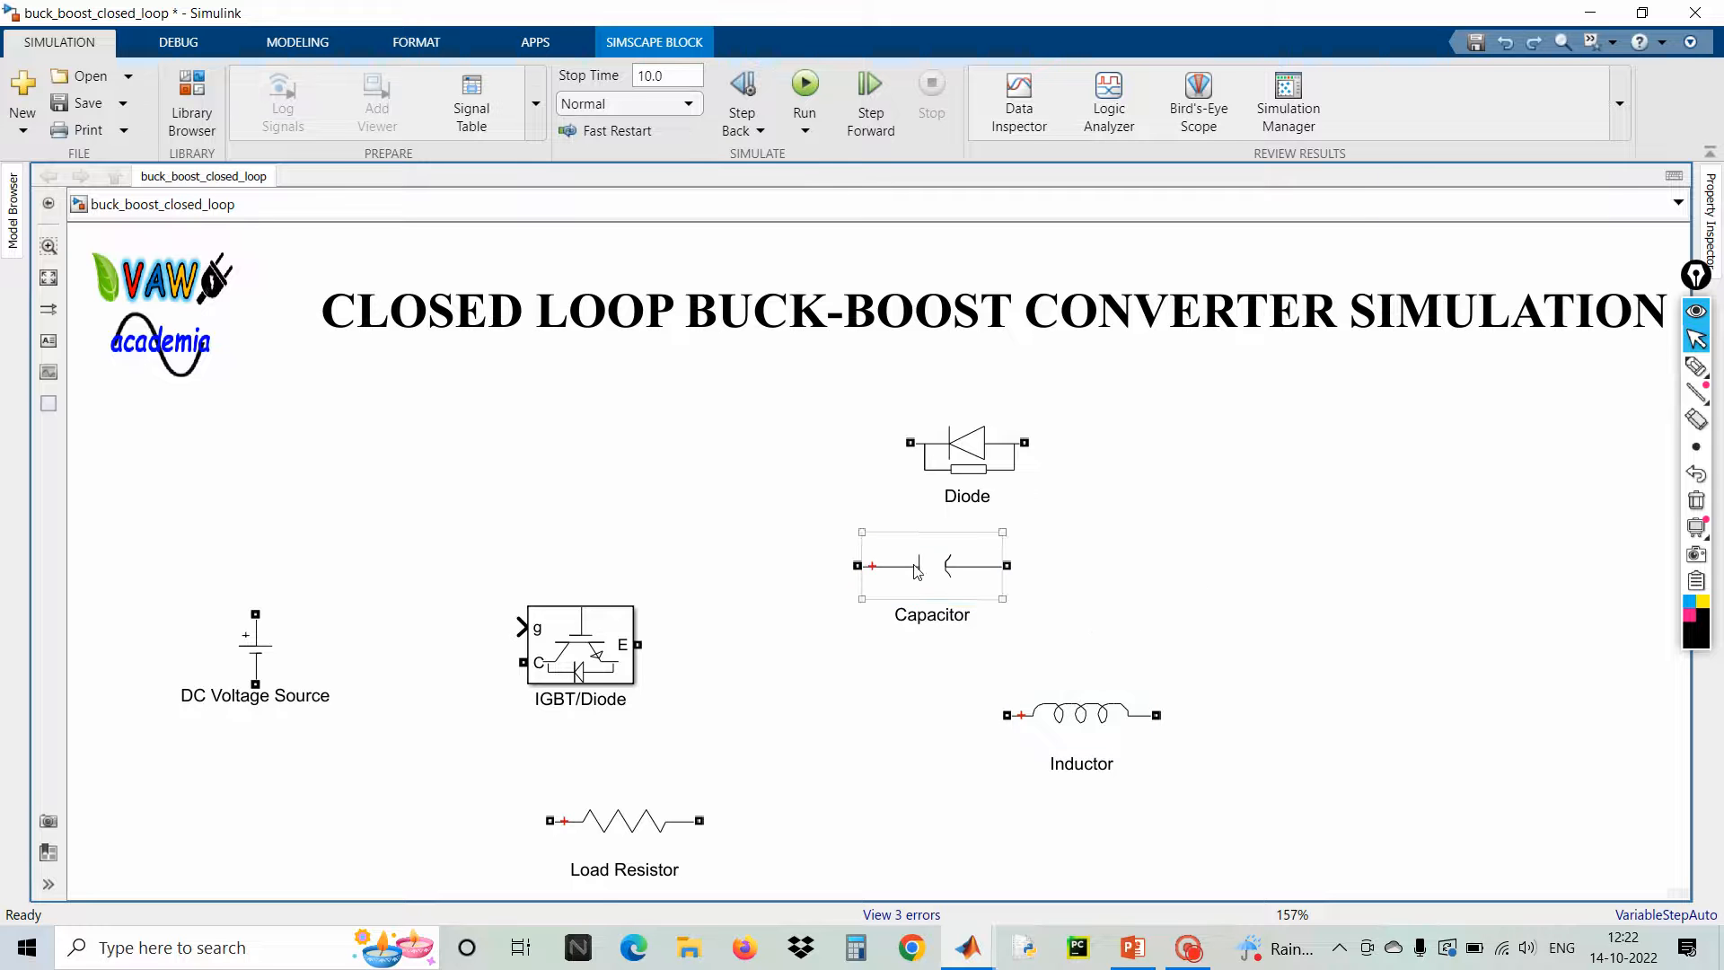
key(ctrl+z)
- Move the capacitor to the lower right of the diode, and rotate both the capacitor and the inductor to vertical
click(1116, 589)
key(ctrl+r)
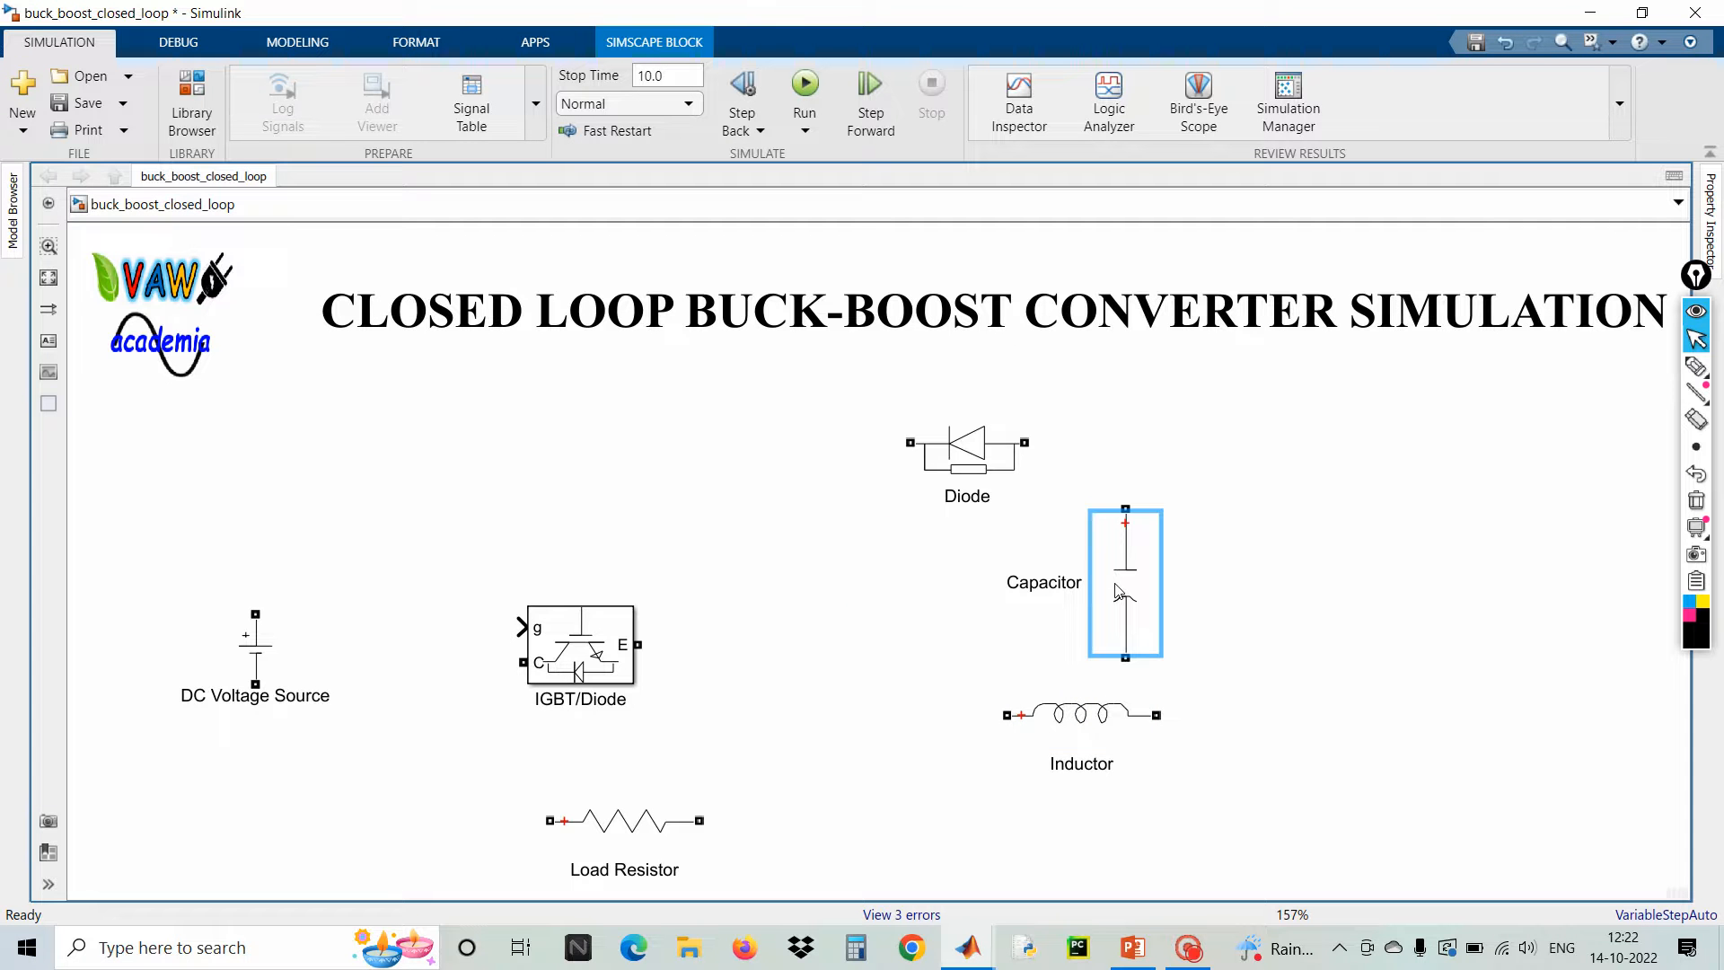
click(1109, 702)
key(ctrl+r)
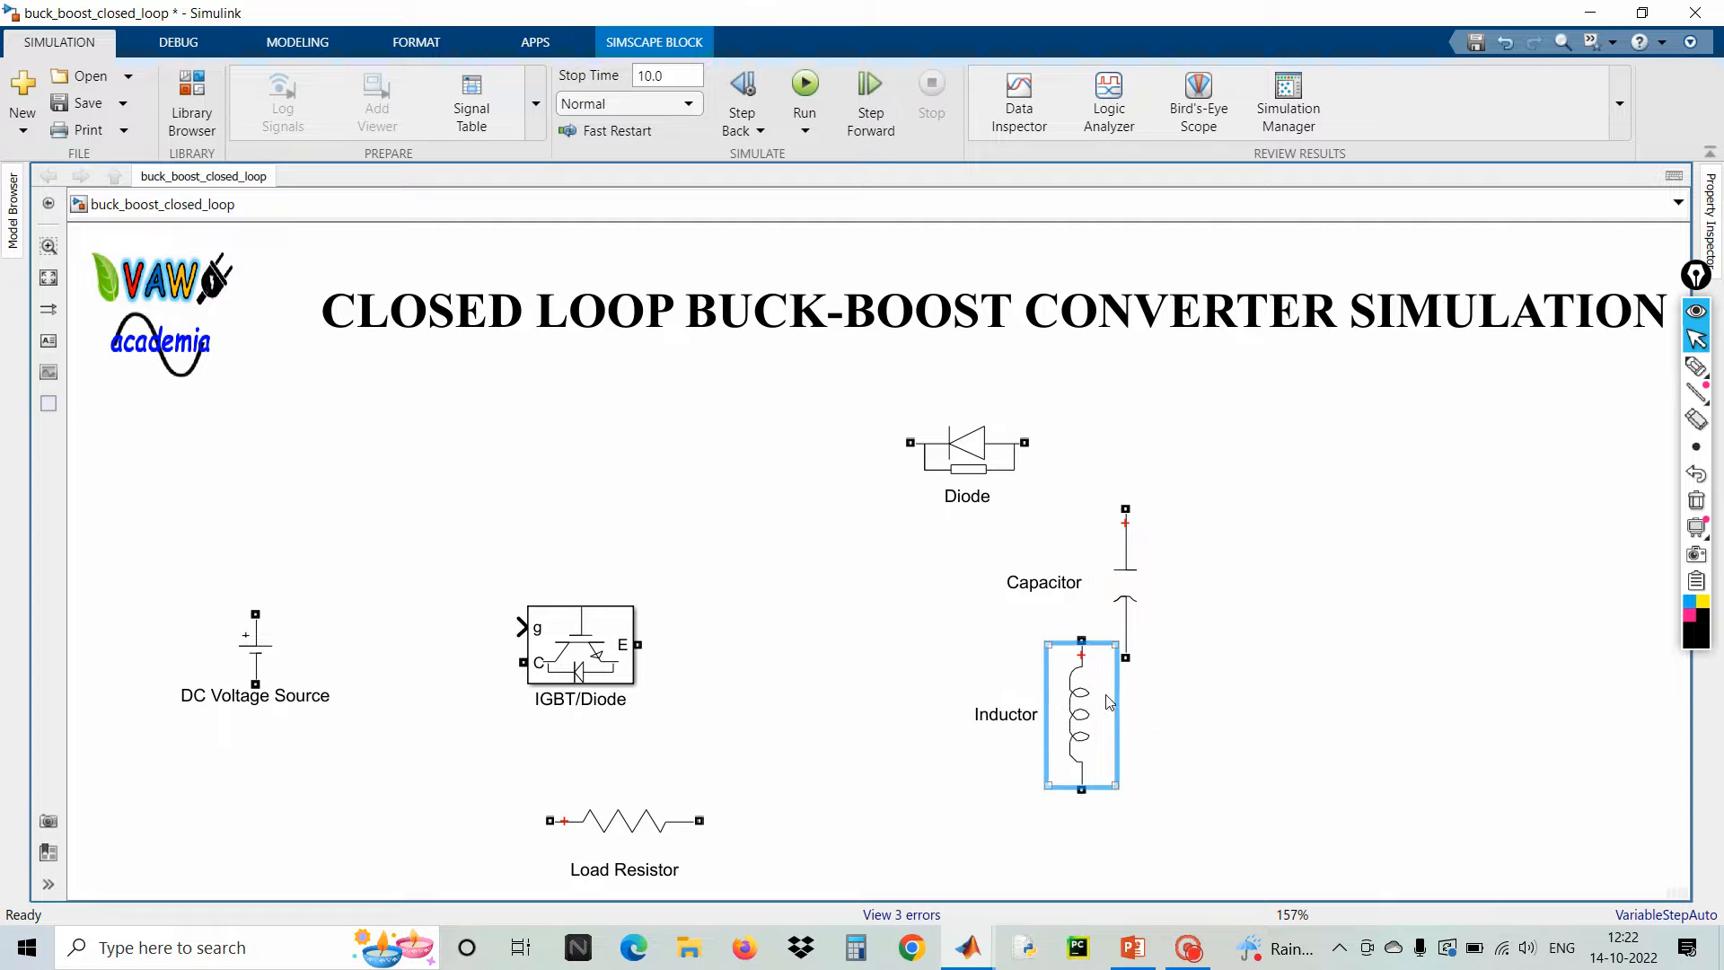
- Rotate the load resistor to vertical and place it right of the capacitor, and move the IGBT/Diode up near the diode's level
click(681, 831)
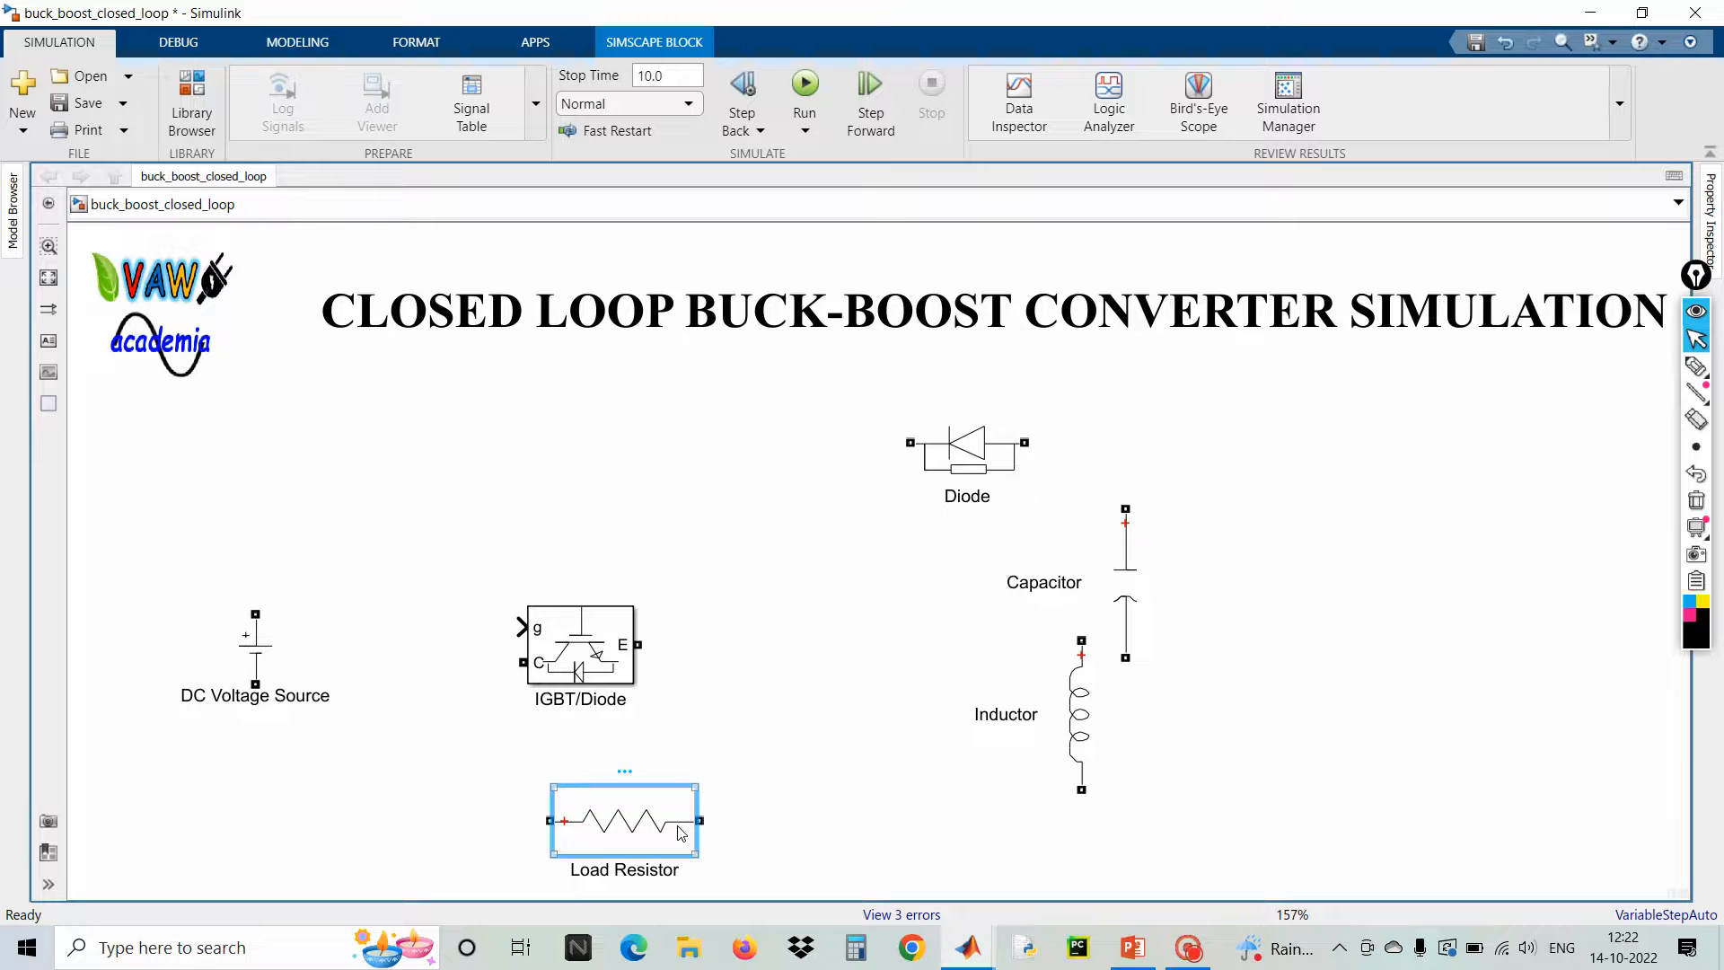
key(ctrl+r)
drag(681, 828, 1393, 679)
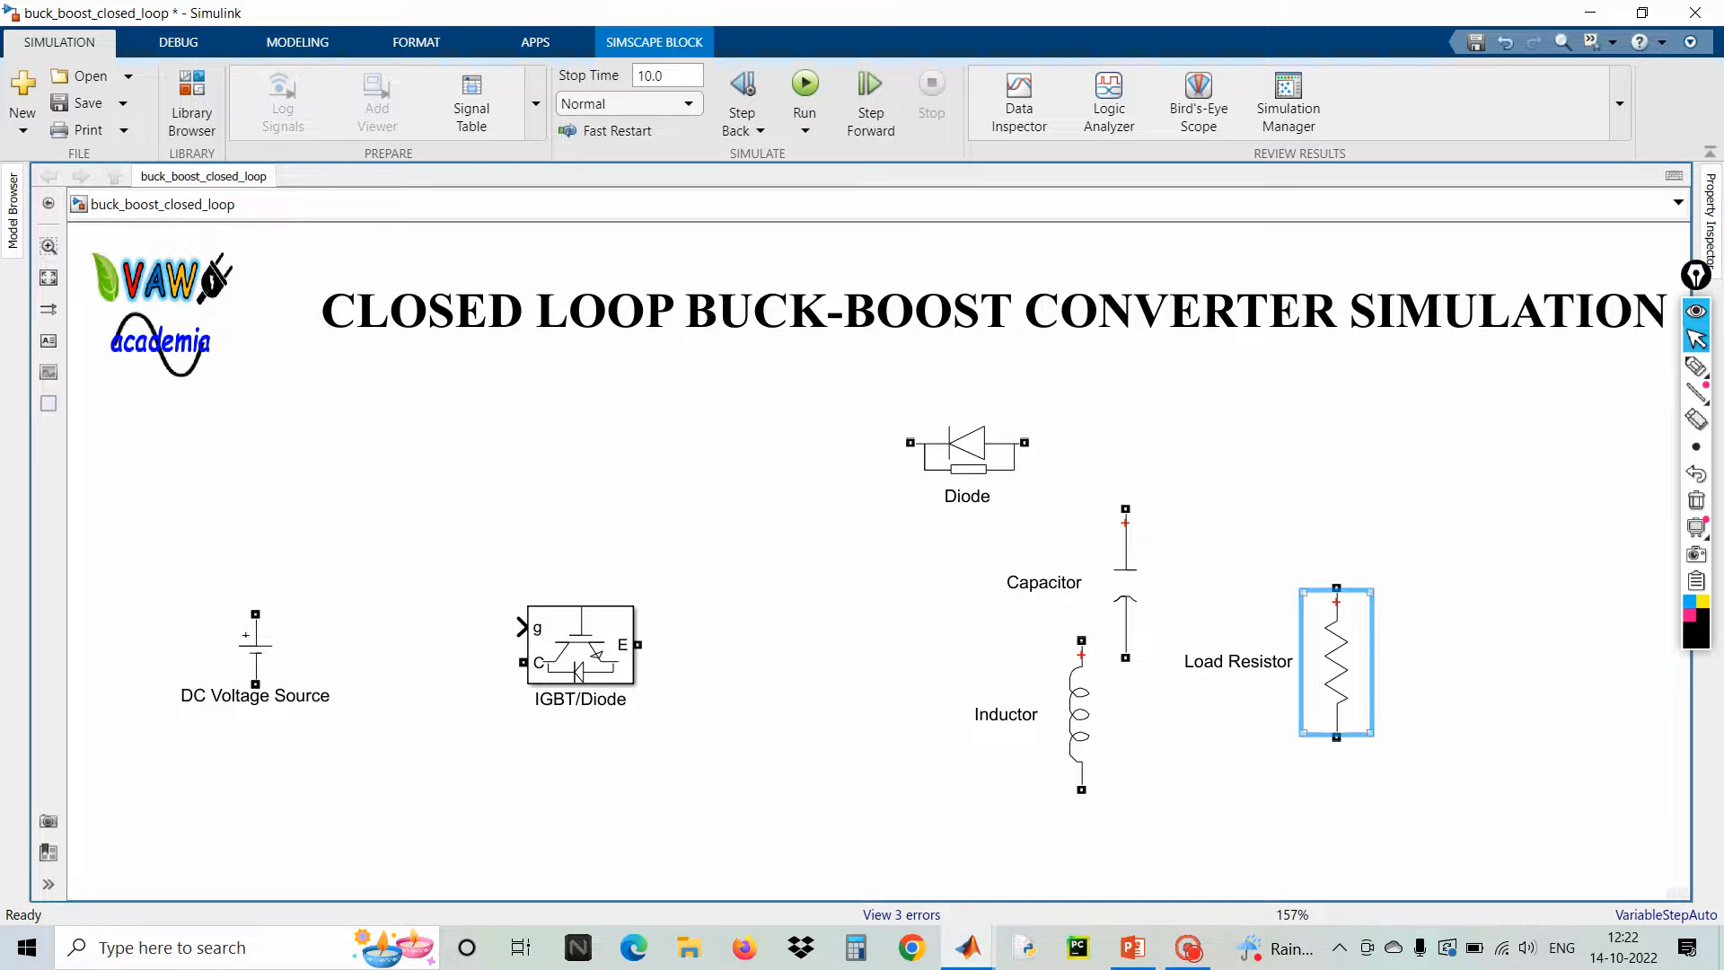
drag(571, 651, 464, 467)
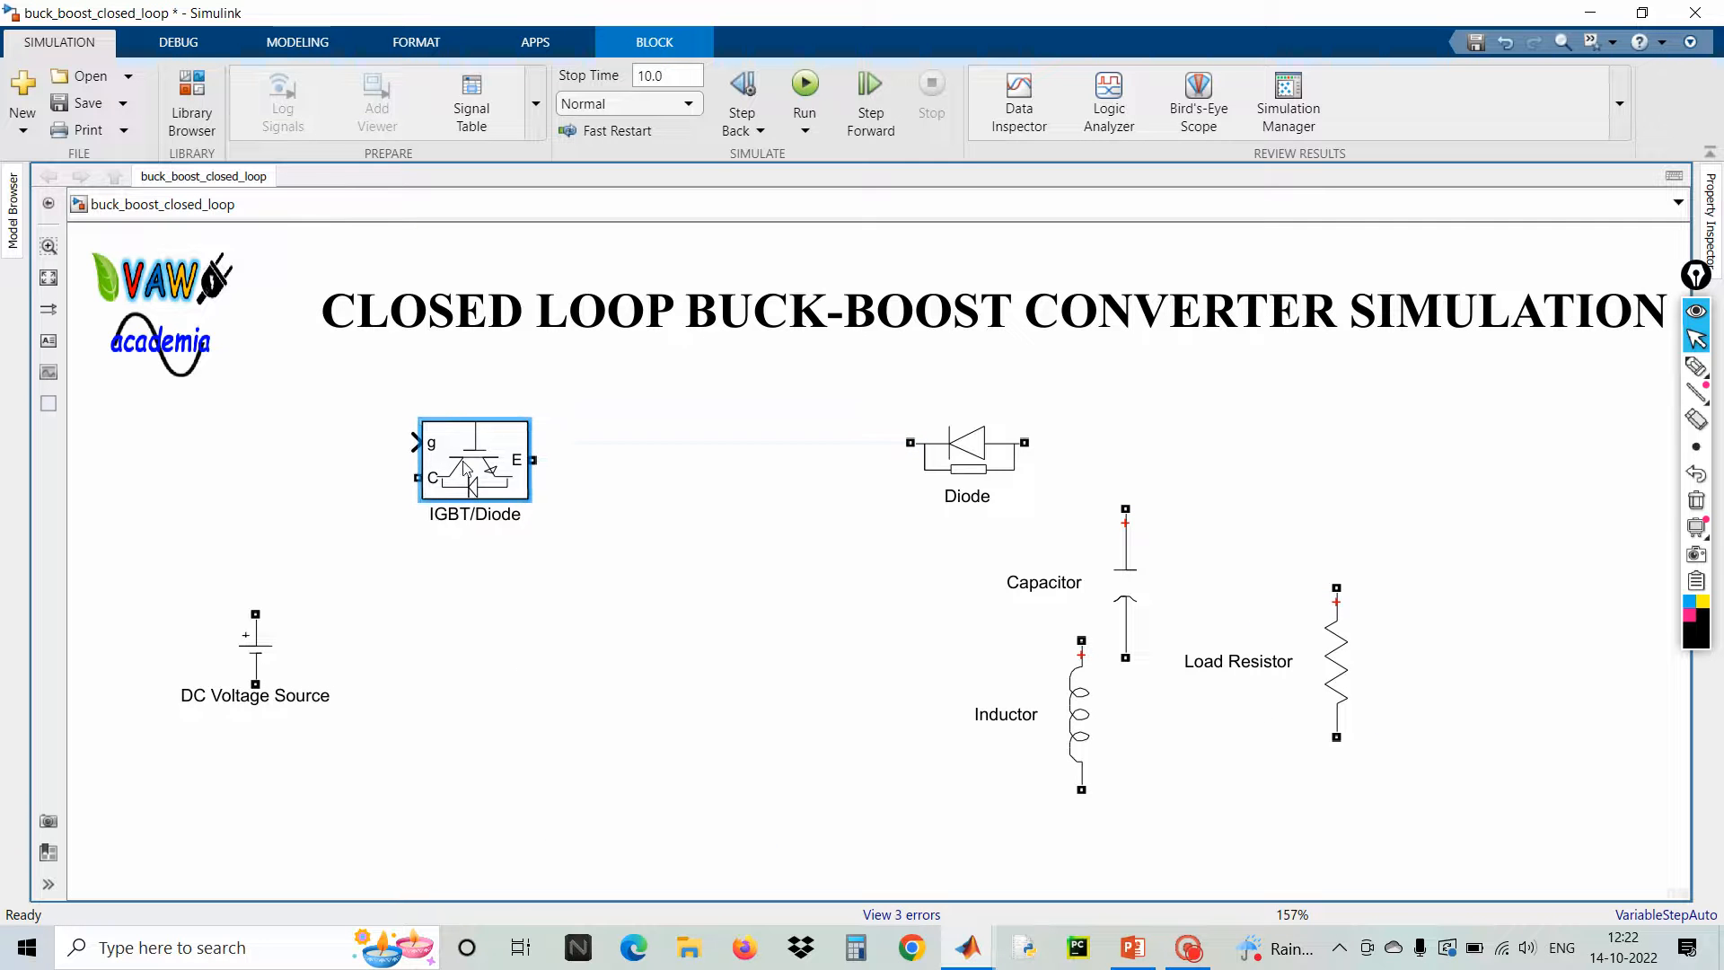
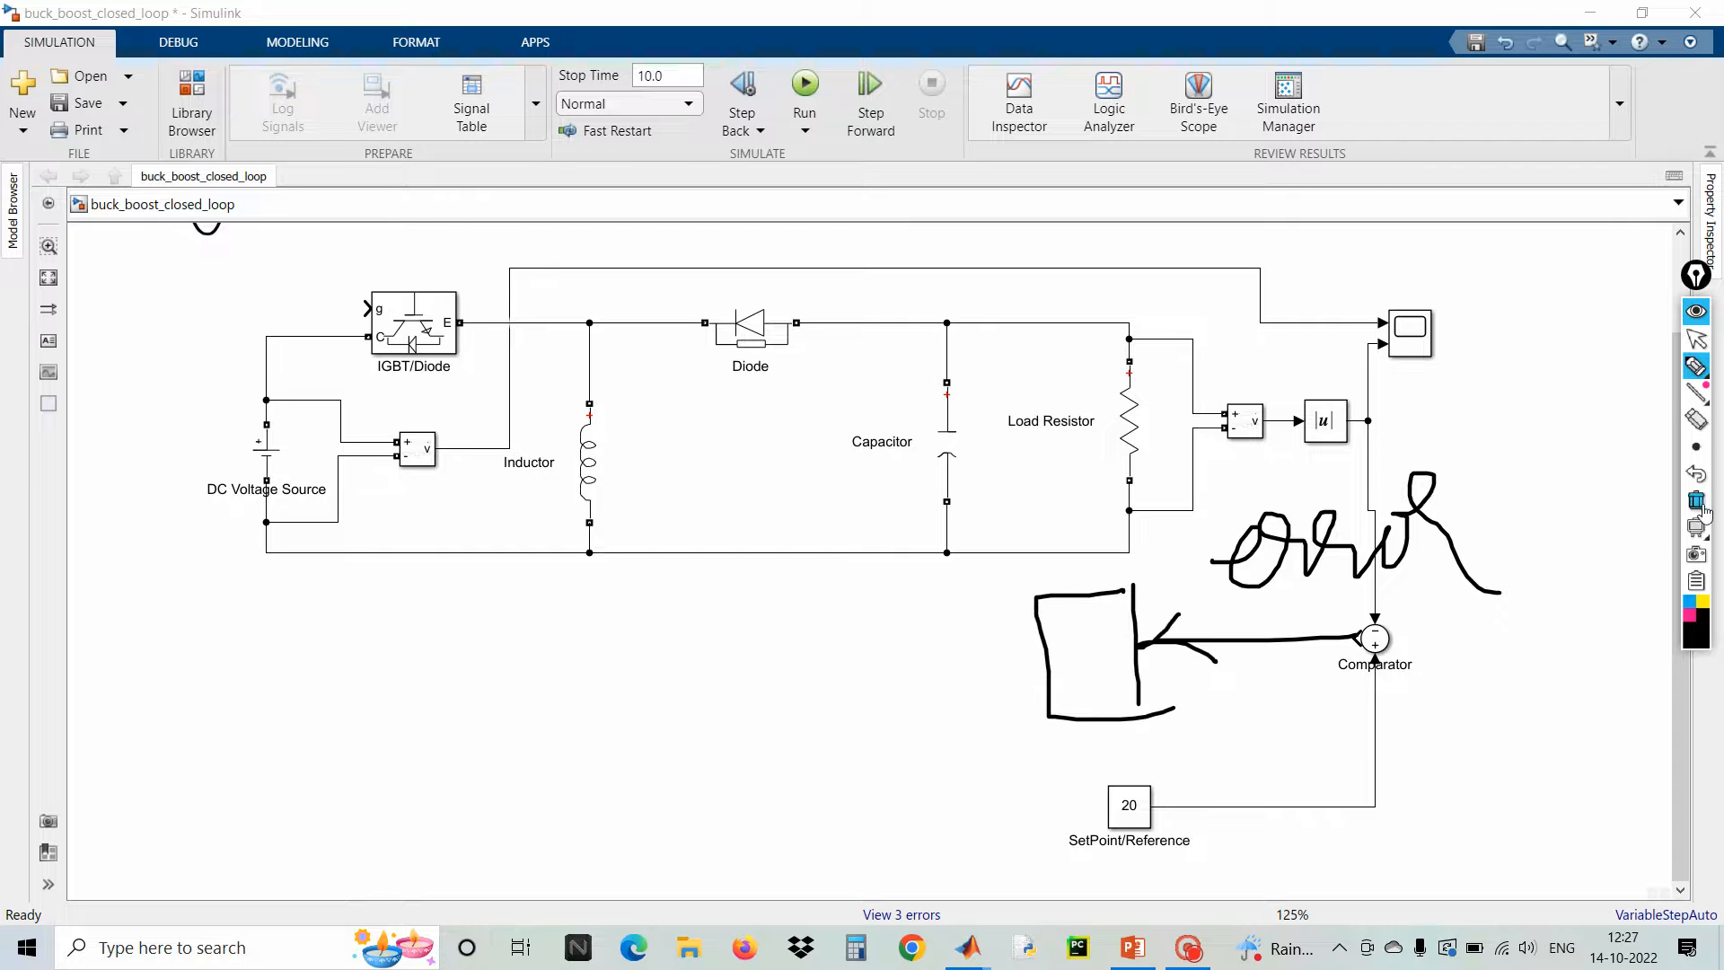
- Clear the pen drawings over the model and shift the Comparator left so the feedback line from the absolute-value block runs straight
click(1696, 501)
click(1696, 340)
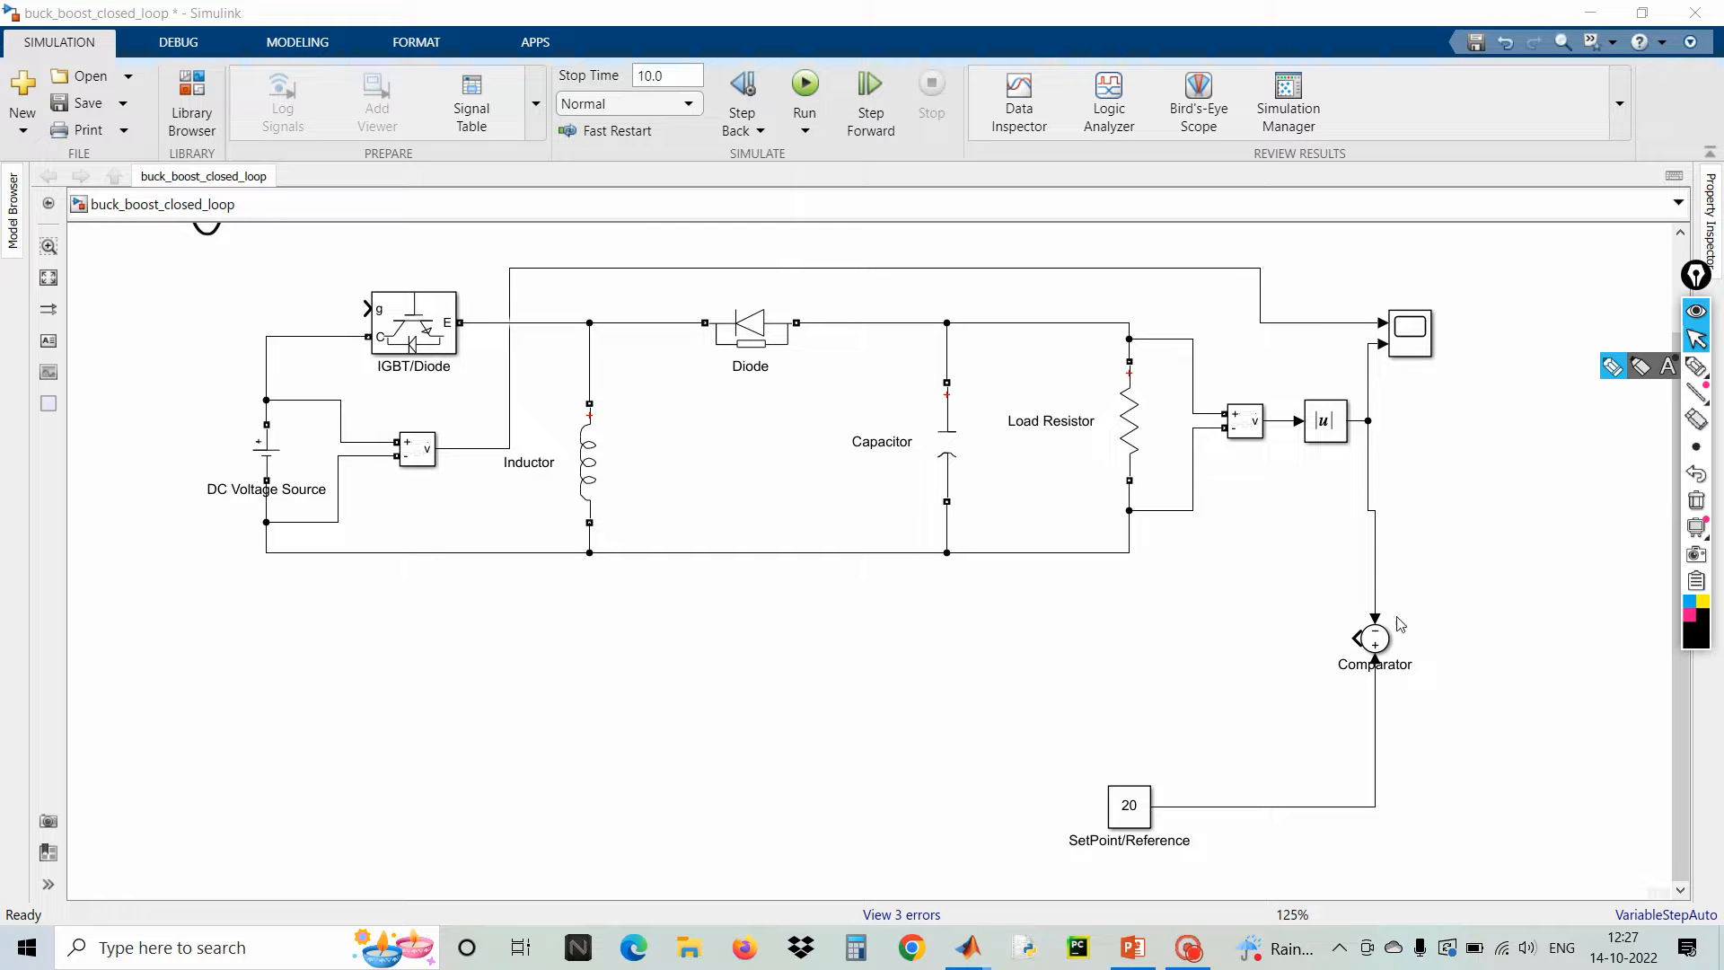
click(1380, 642)
drag(1380, 643, 1374, 646)
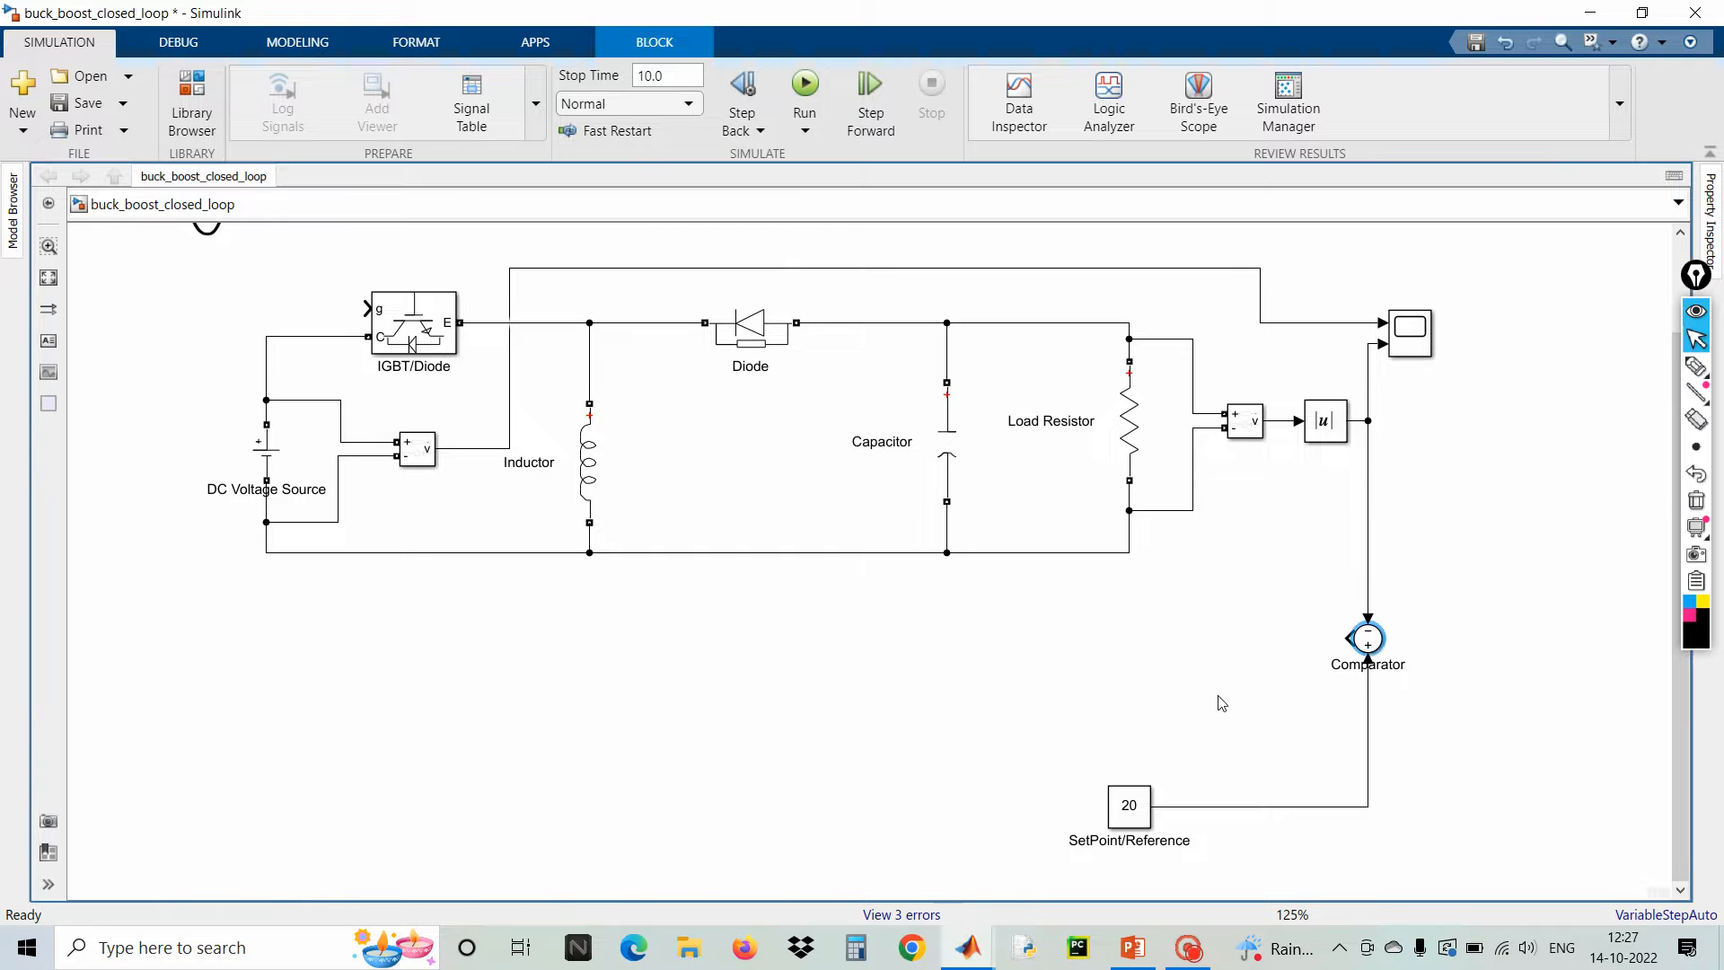
- Add a PID Controller block left of the Comparator and rotate it 180 degrees so its input faces the Comparator
double_click(1200, 670)
text(pd)
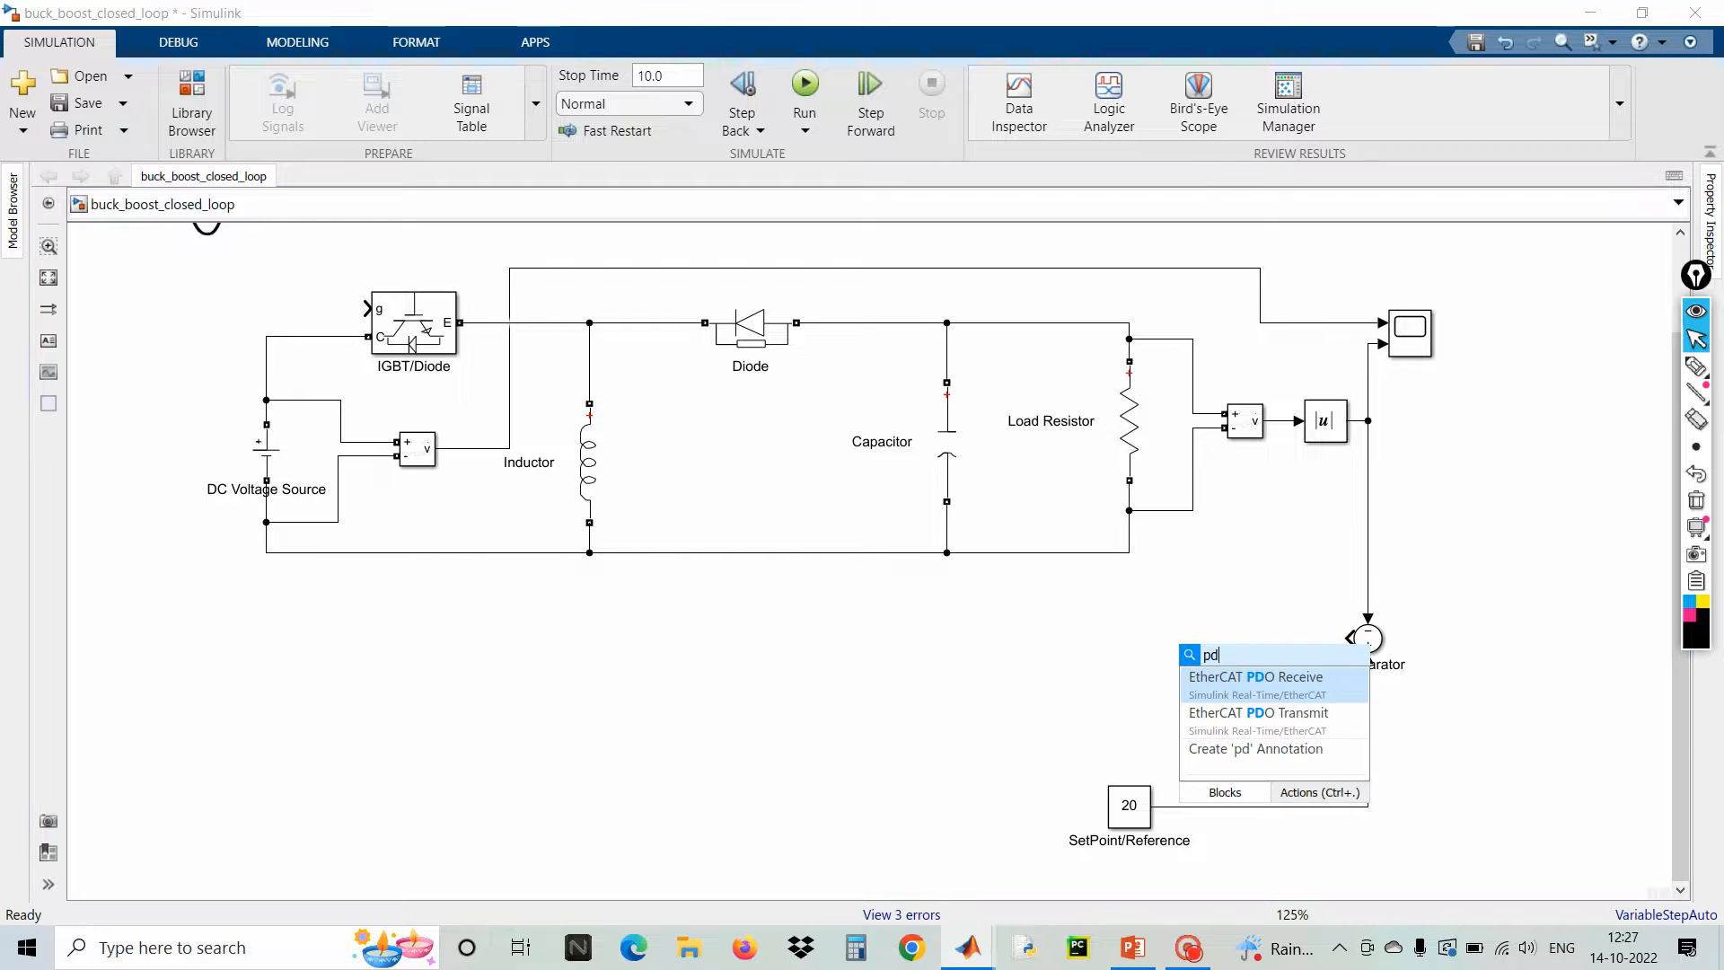
text(i)
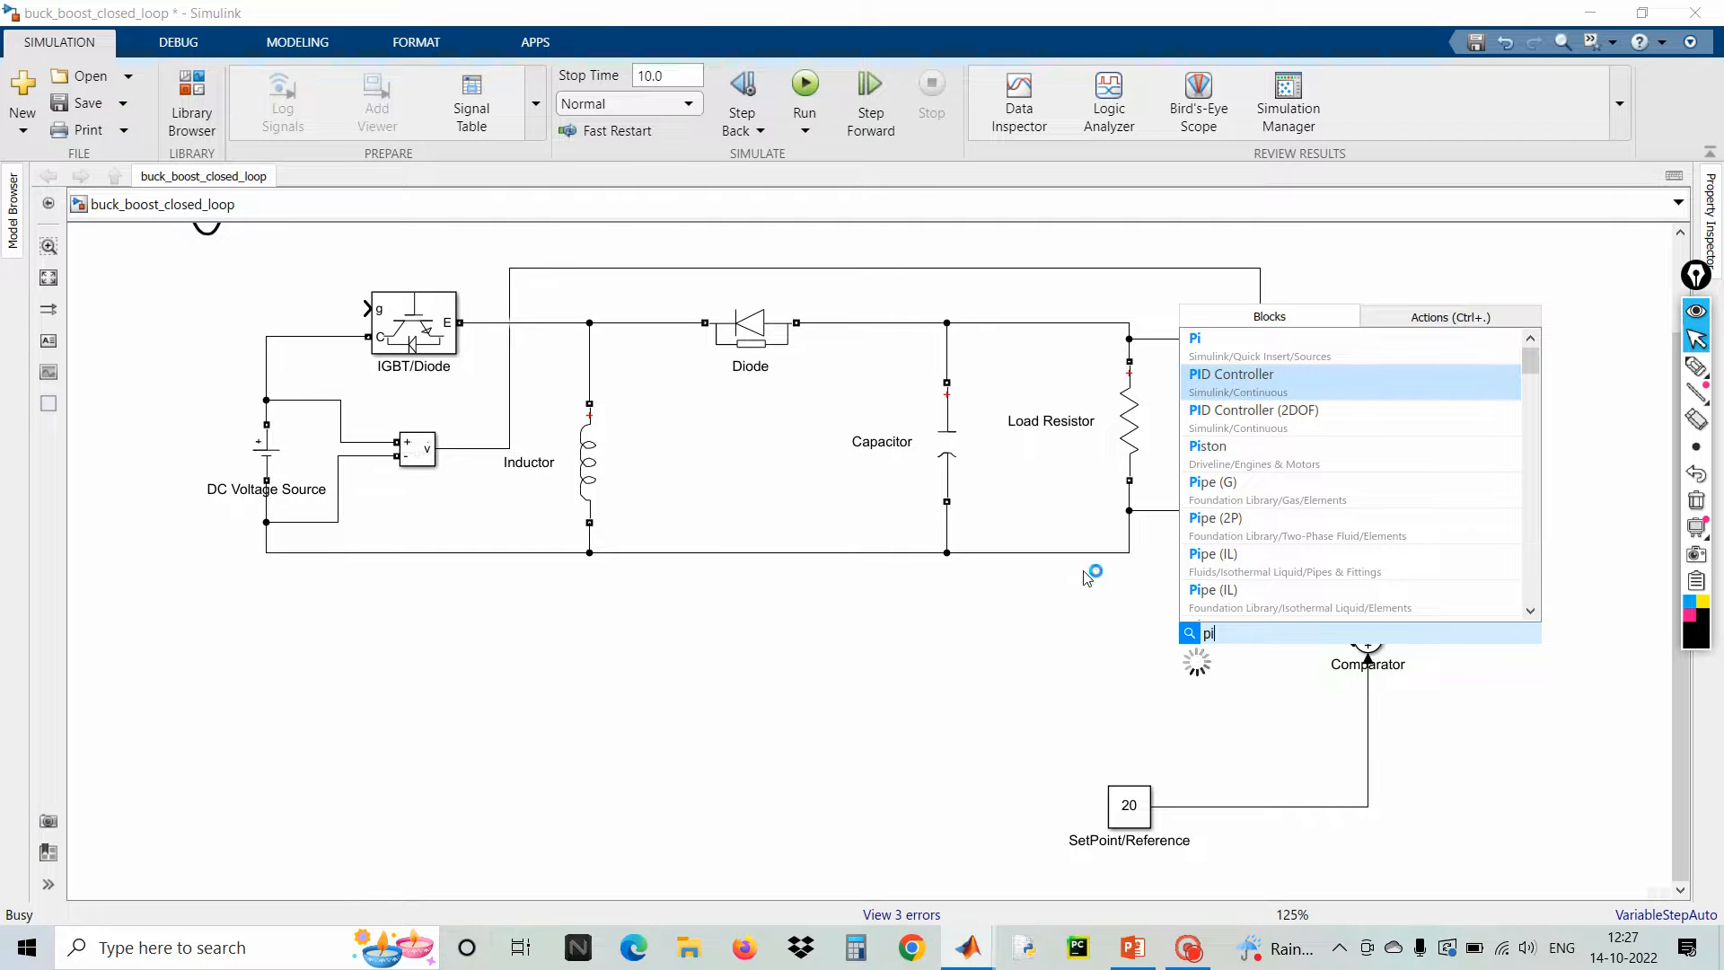
key(Return)
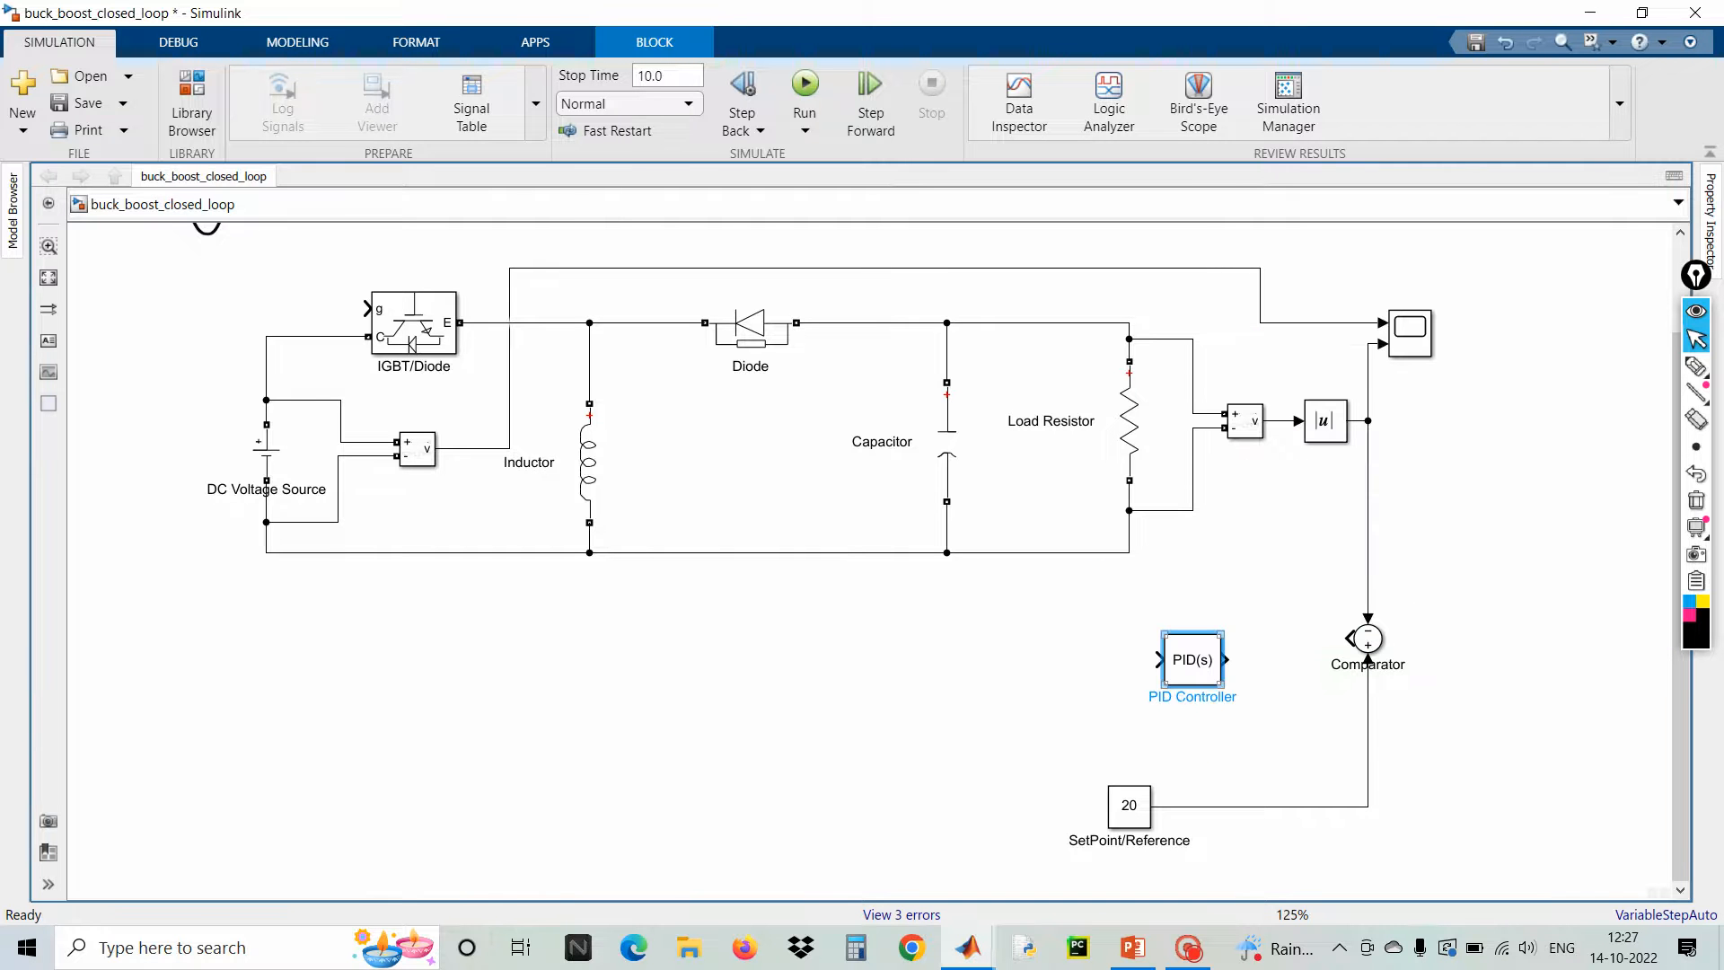
key(ctrl+r)
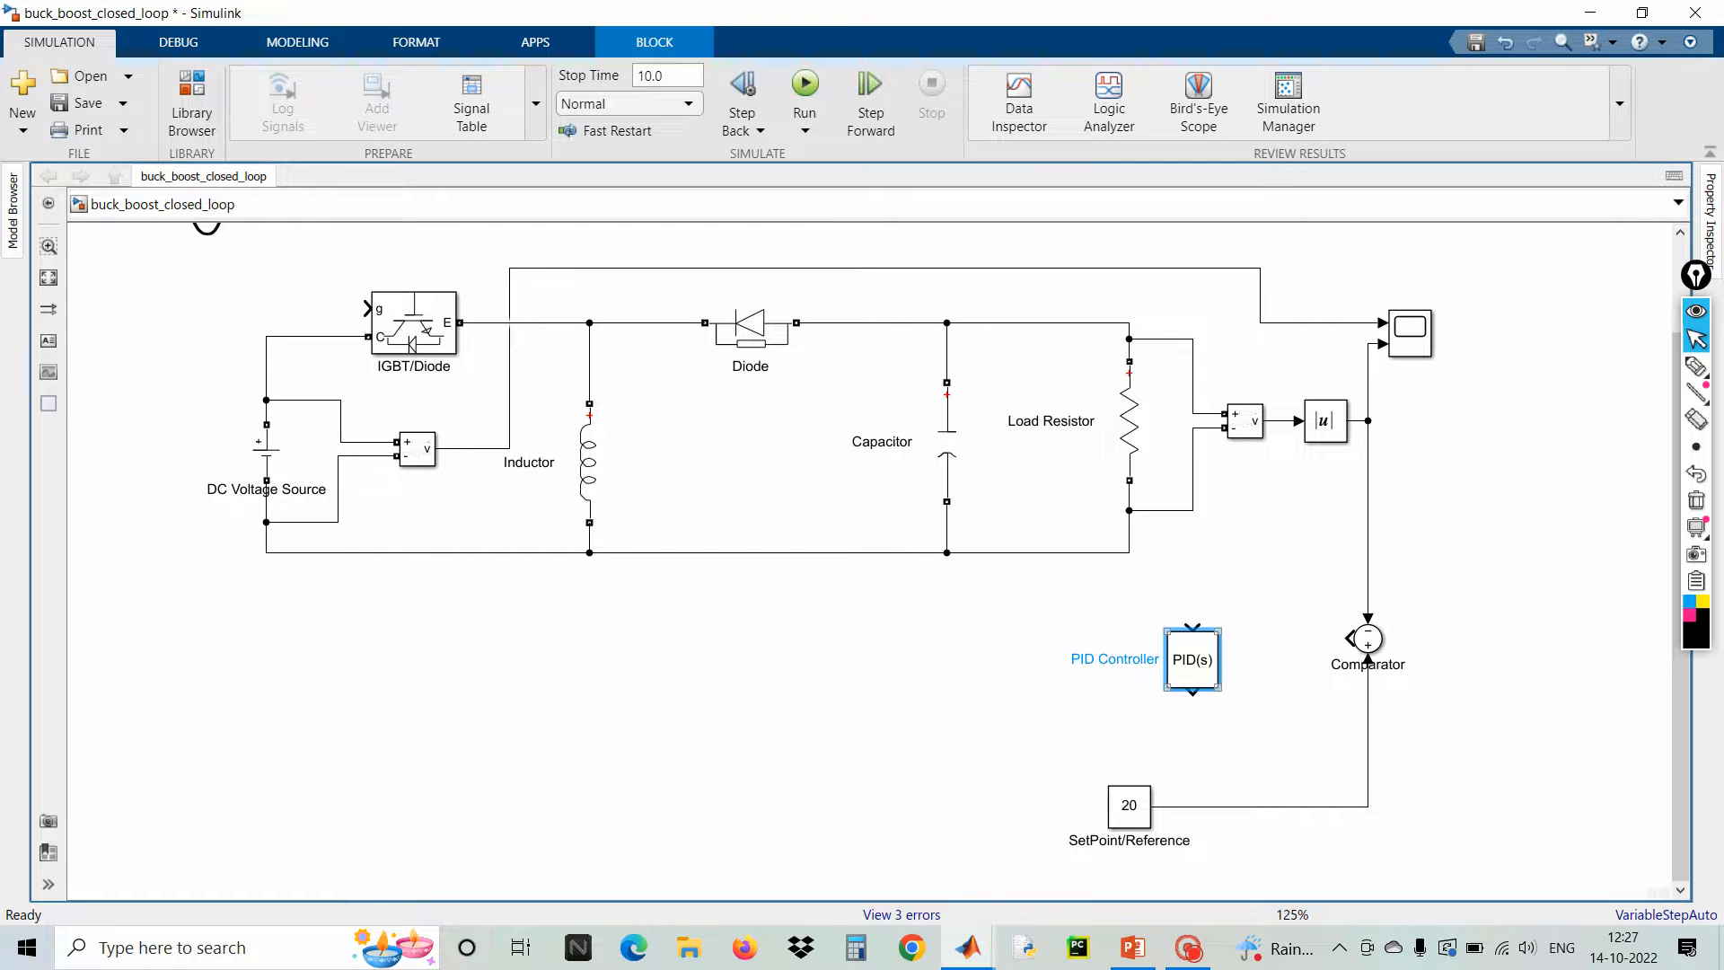
key(ctrl+r)
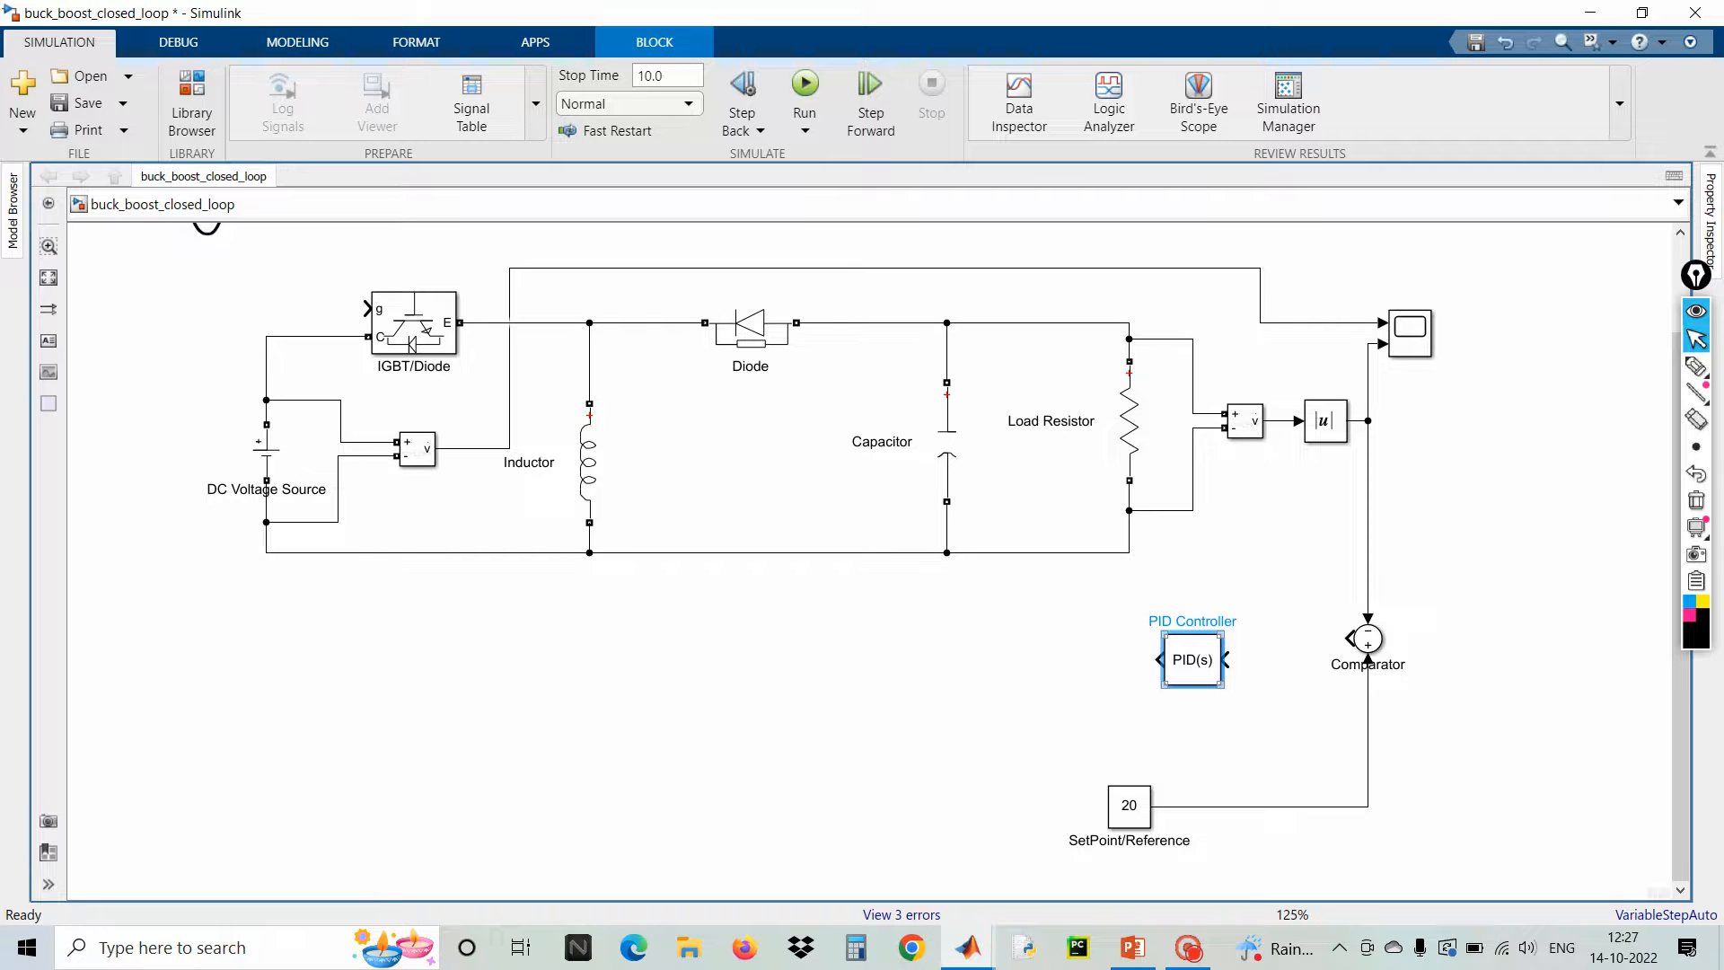
drag(1199, 660, 1198, 640)
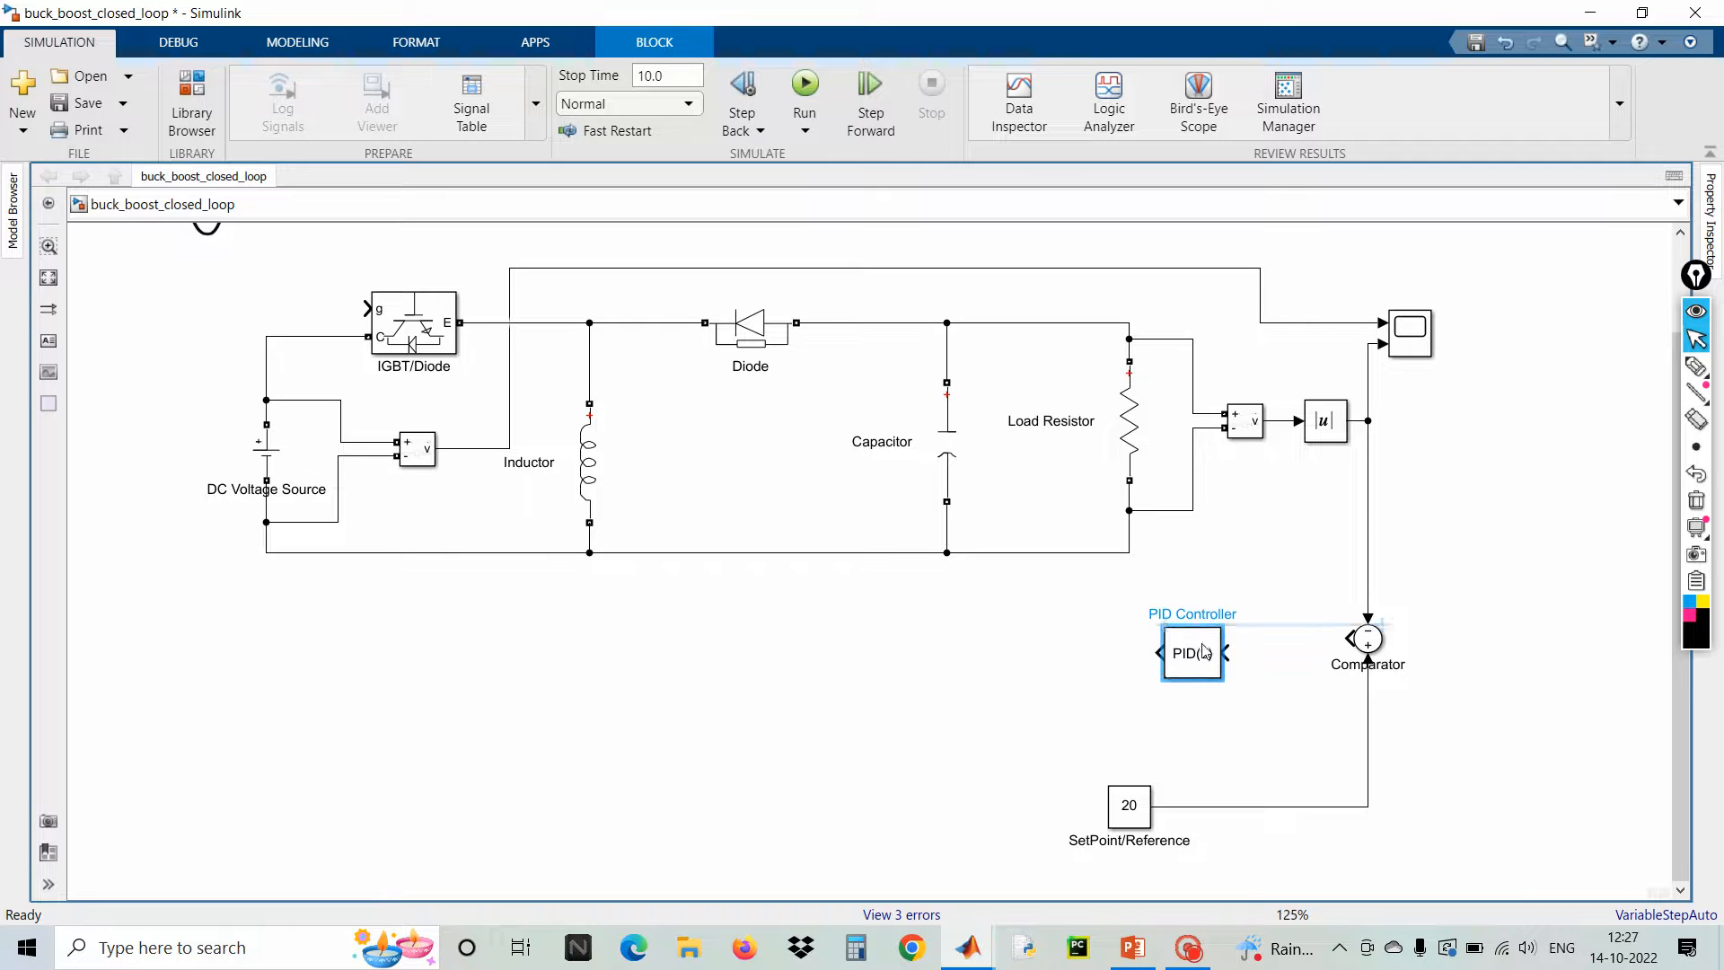
- Connect the Comparator's output to the PID Controller's input and move the controller down, directly above the SetPoint/Reference block
drag(1349, 639, 1299, 642)
drag(1185, 653, 1129, 698)
key(space)
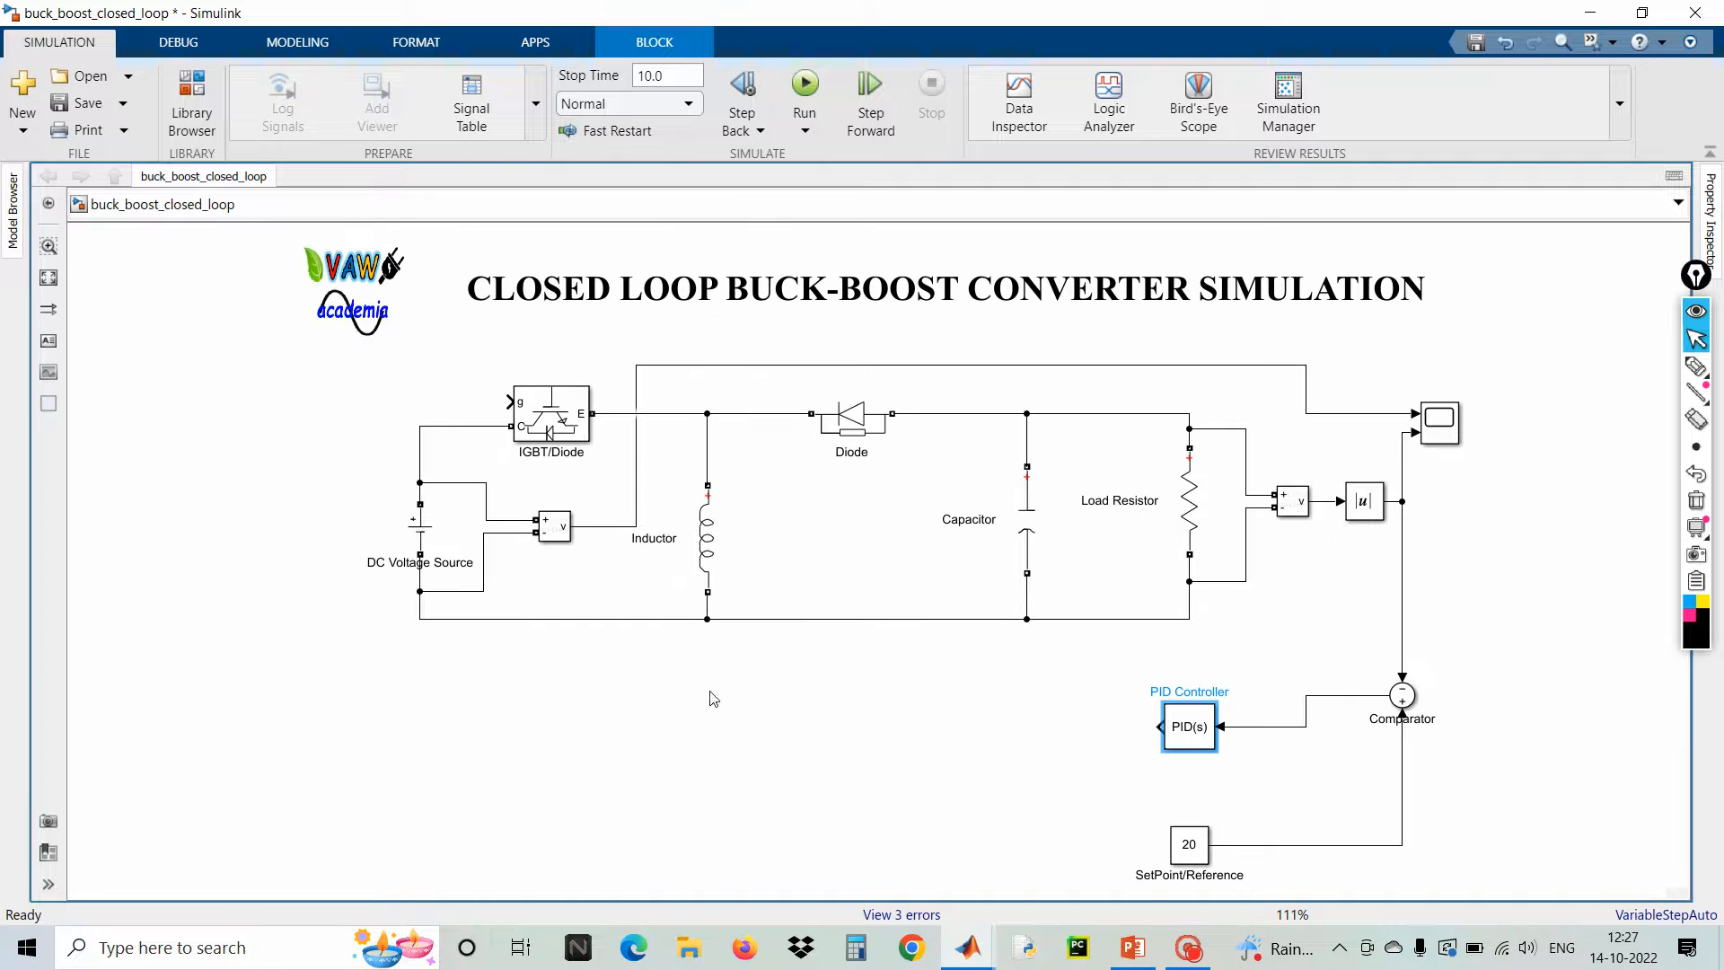
drag(1178, 733, 1180, 745)
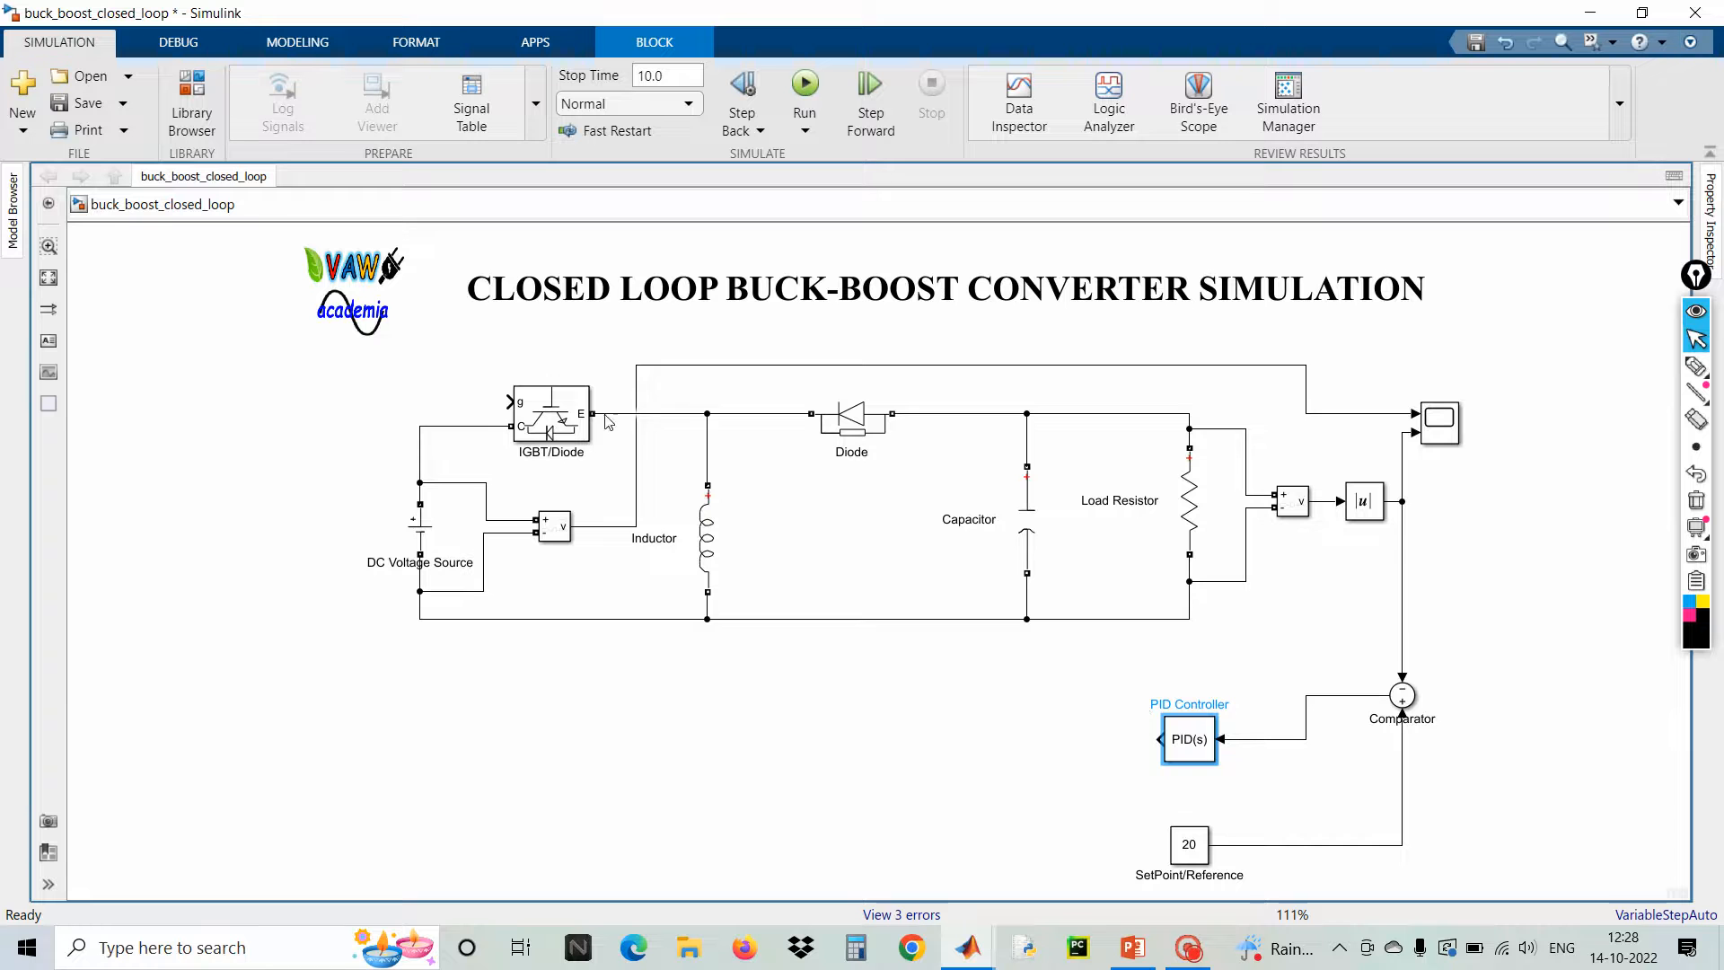
drag(558, 423, 558, 424)
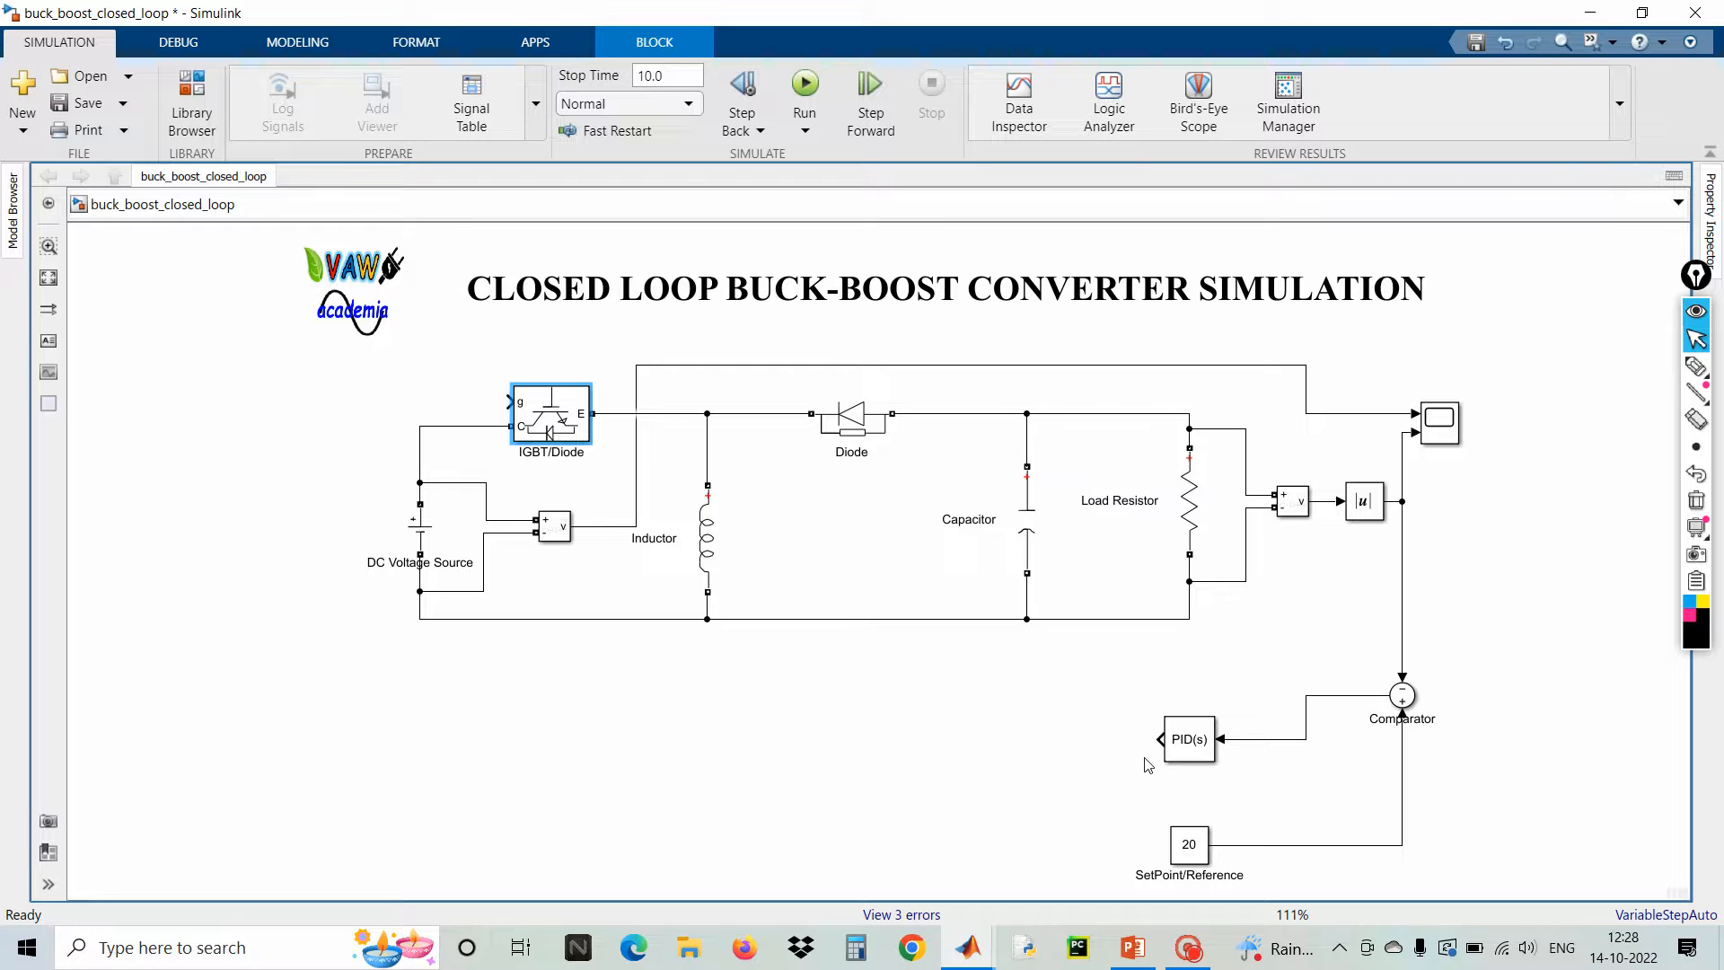
- Add a Repeating Sequence block, flip it so its output faces left, and place it just above the PID Controller
click(995, 734)
double_click(995, 734)
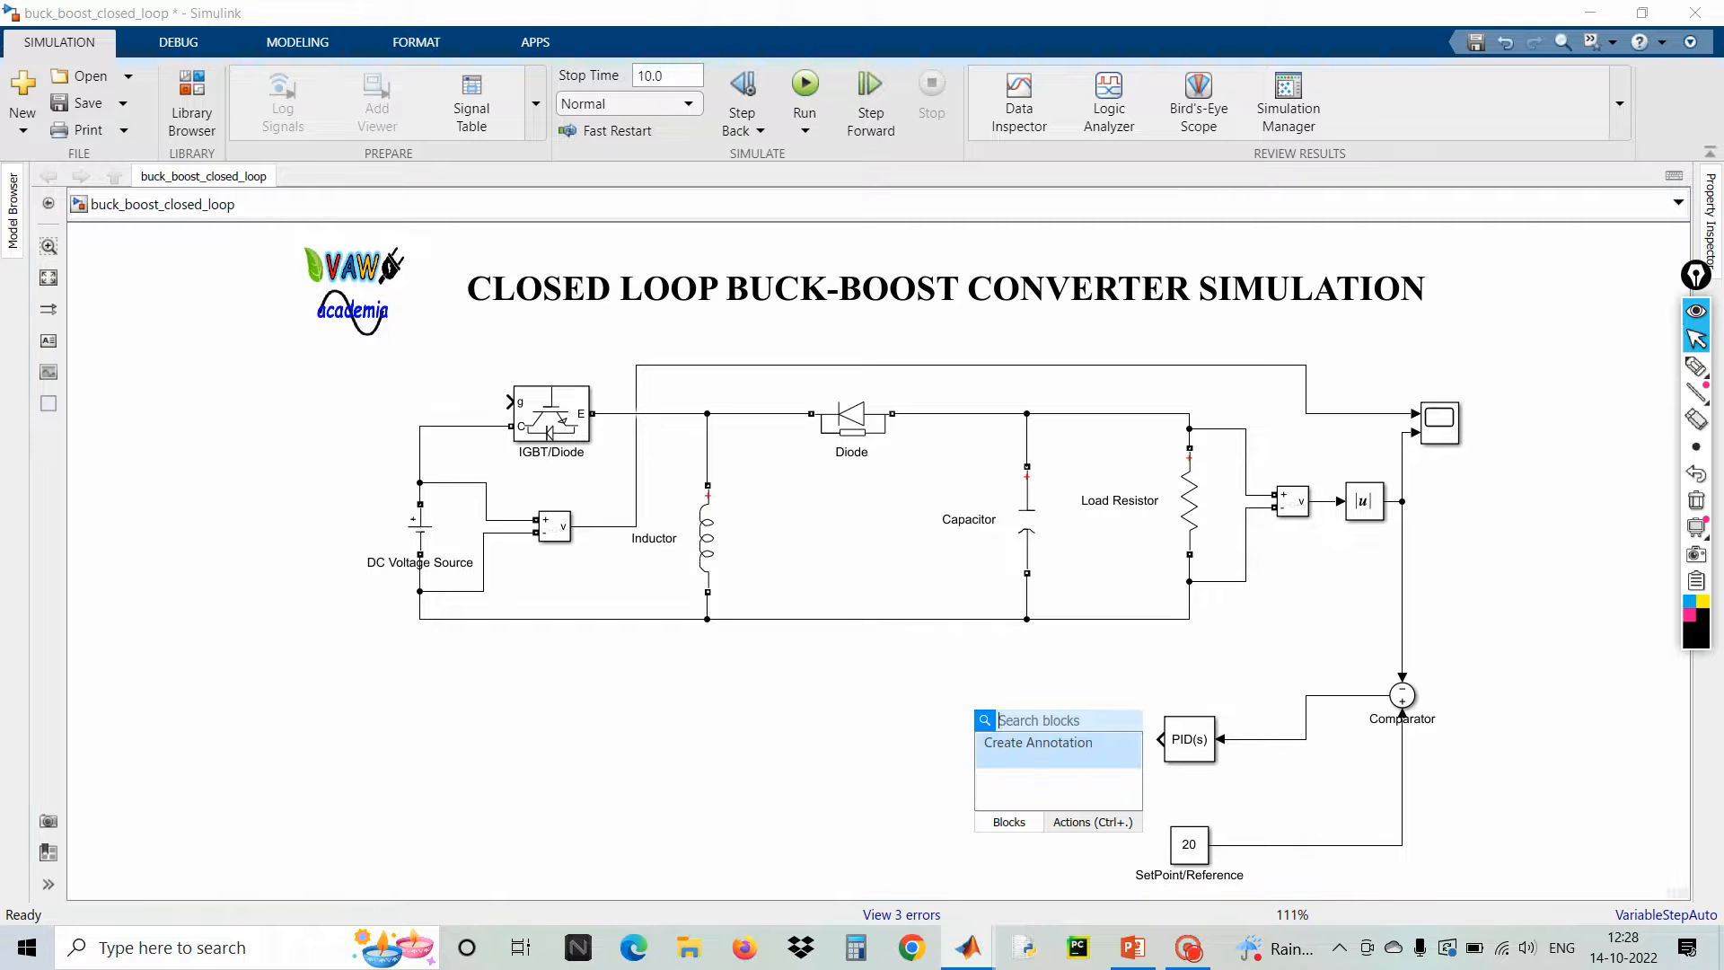
text(re)
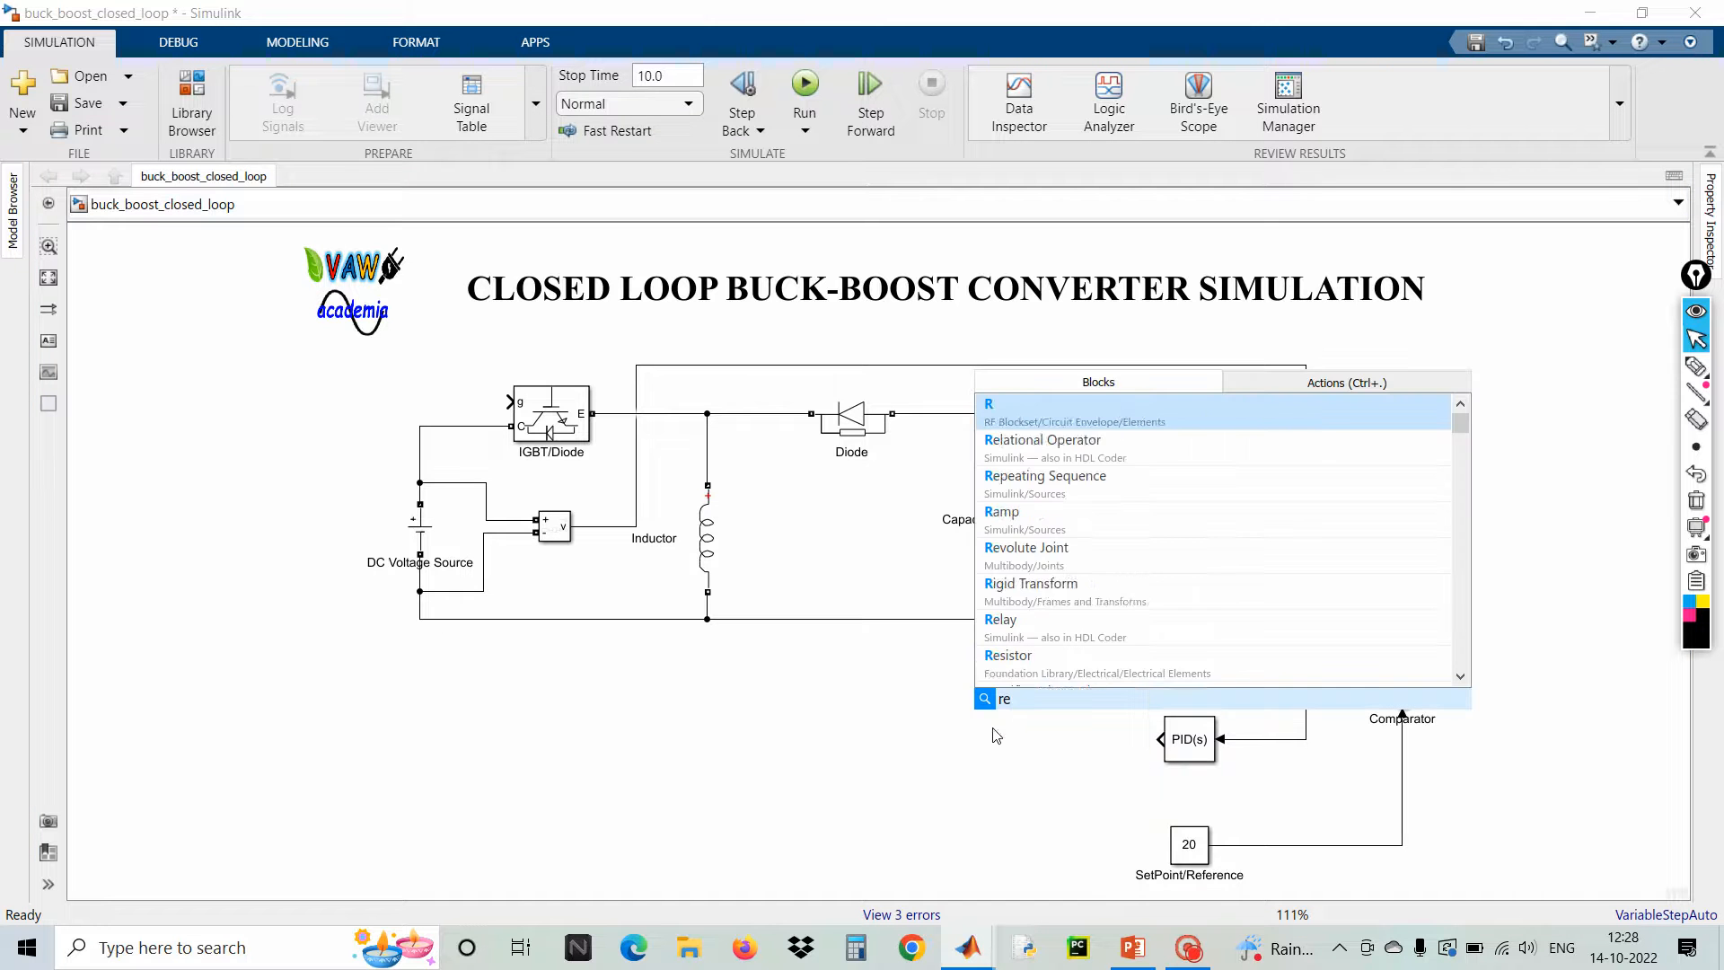
click(1079, 449)
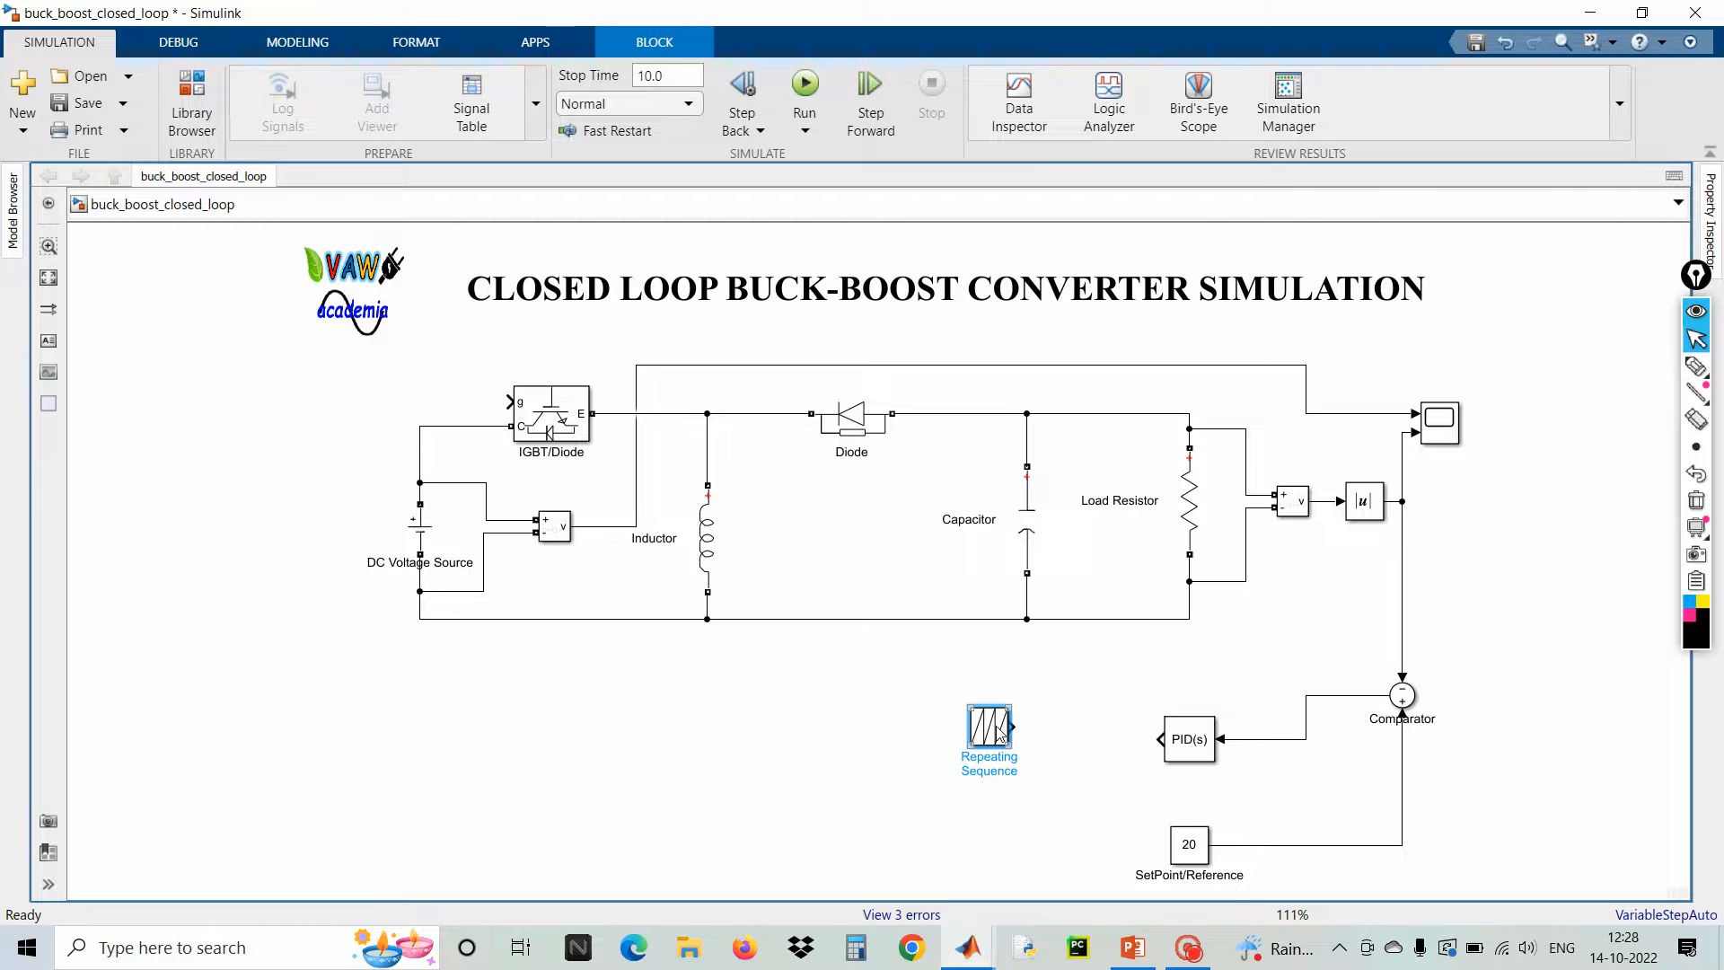
click(1047, 734)
click(989, 738)
drag(987, 738, 1152, 675)
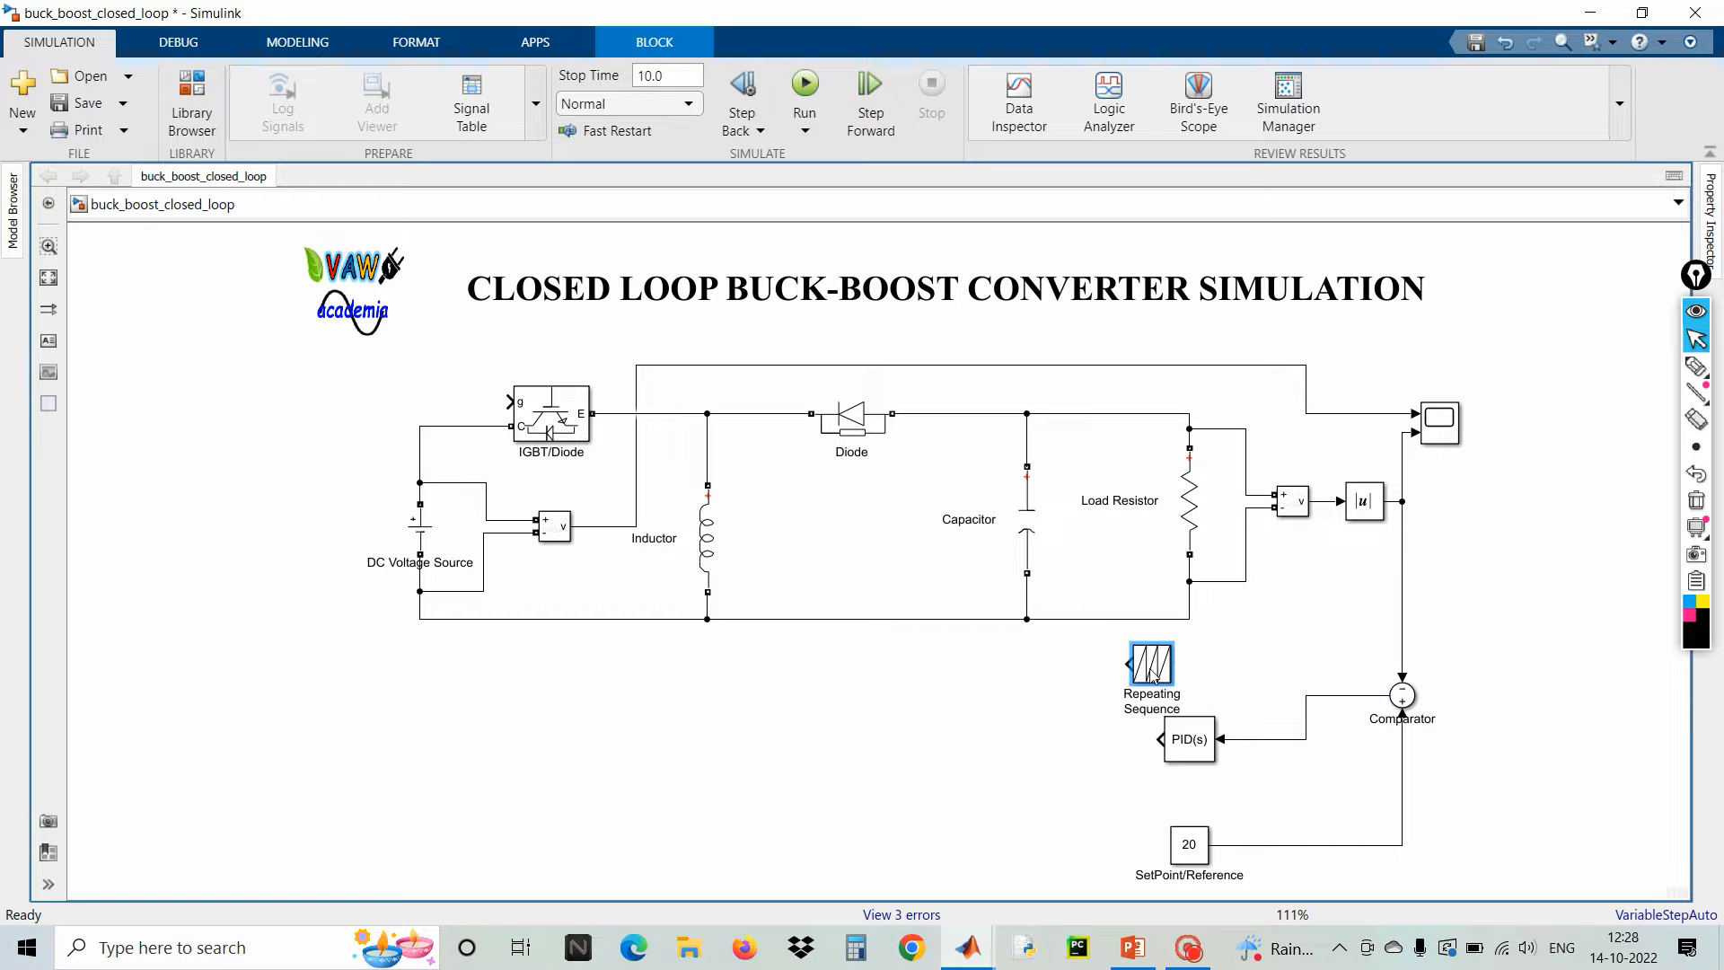
- Move the PID Controller down and left, clear of the Repeating Sequence label, and align the Repeating Sequence directly above it
drag(1173, 759, 1128, 790)
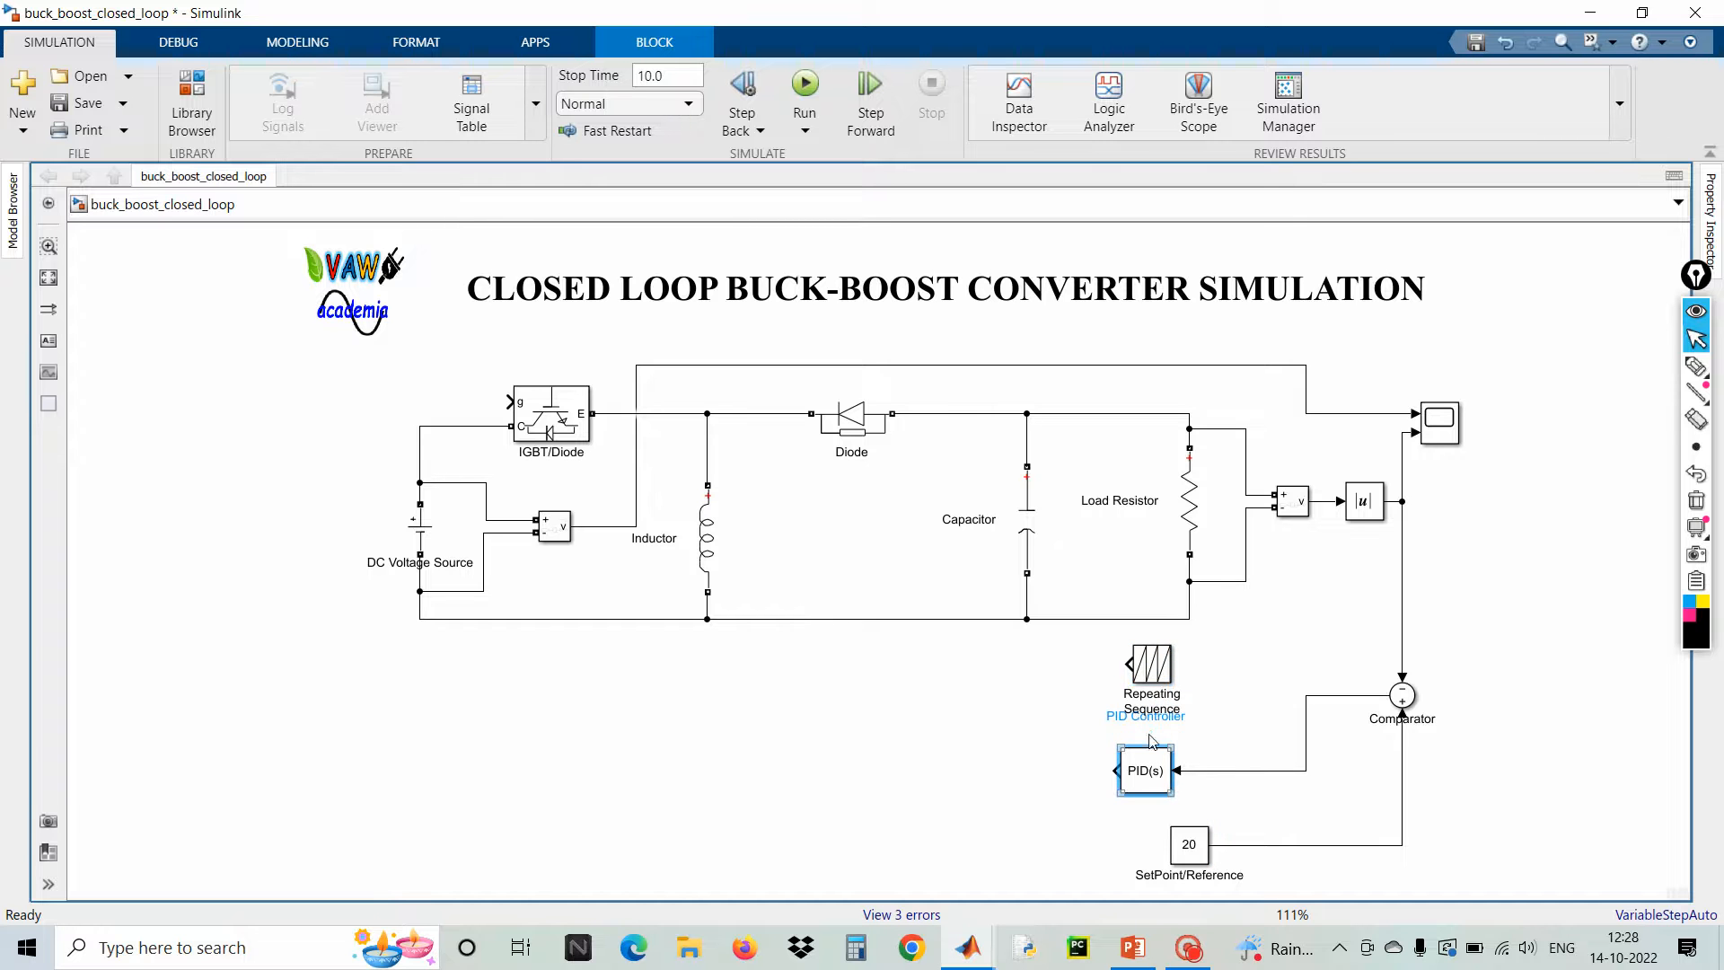
click(1152, 664)
drag(1160, 671, 1153, 671)
- Add a Relational Operator block left of the Repeating Sequence and PID Controller, and flip it so its inputs face them
click(978, 720)
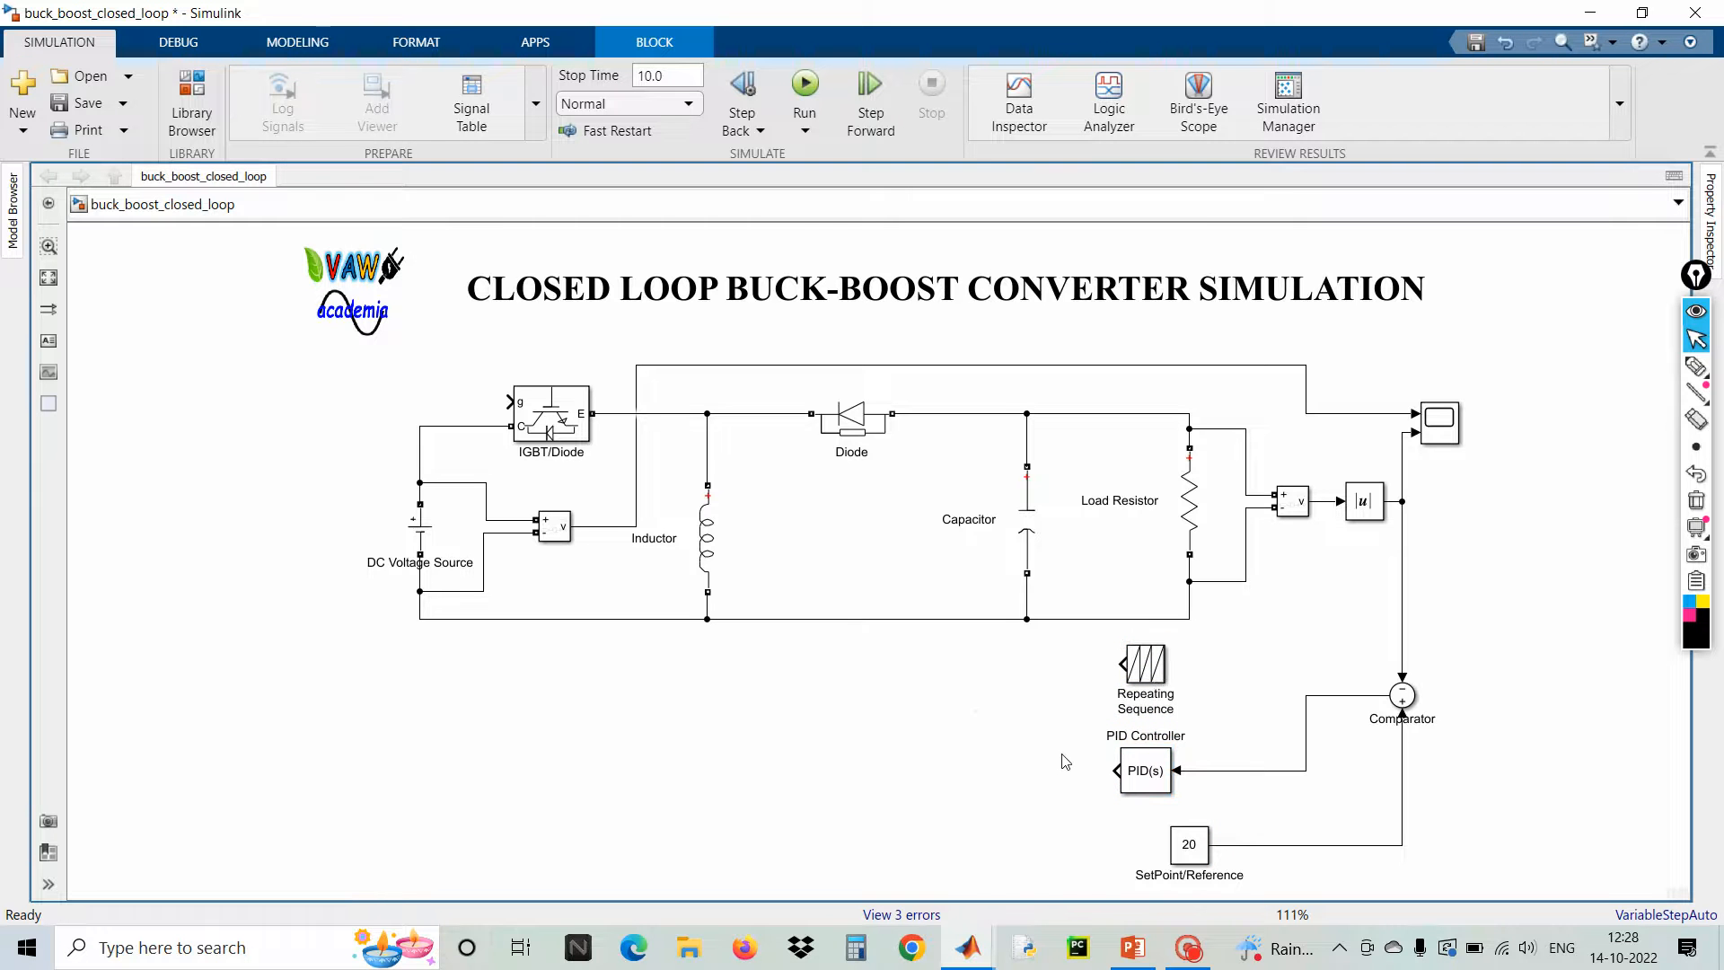
text(re)
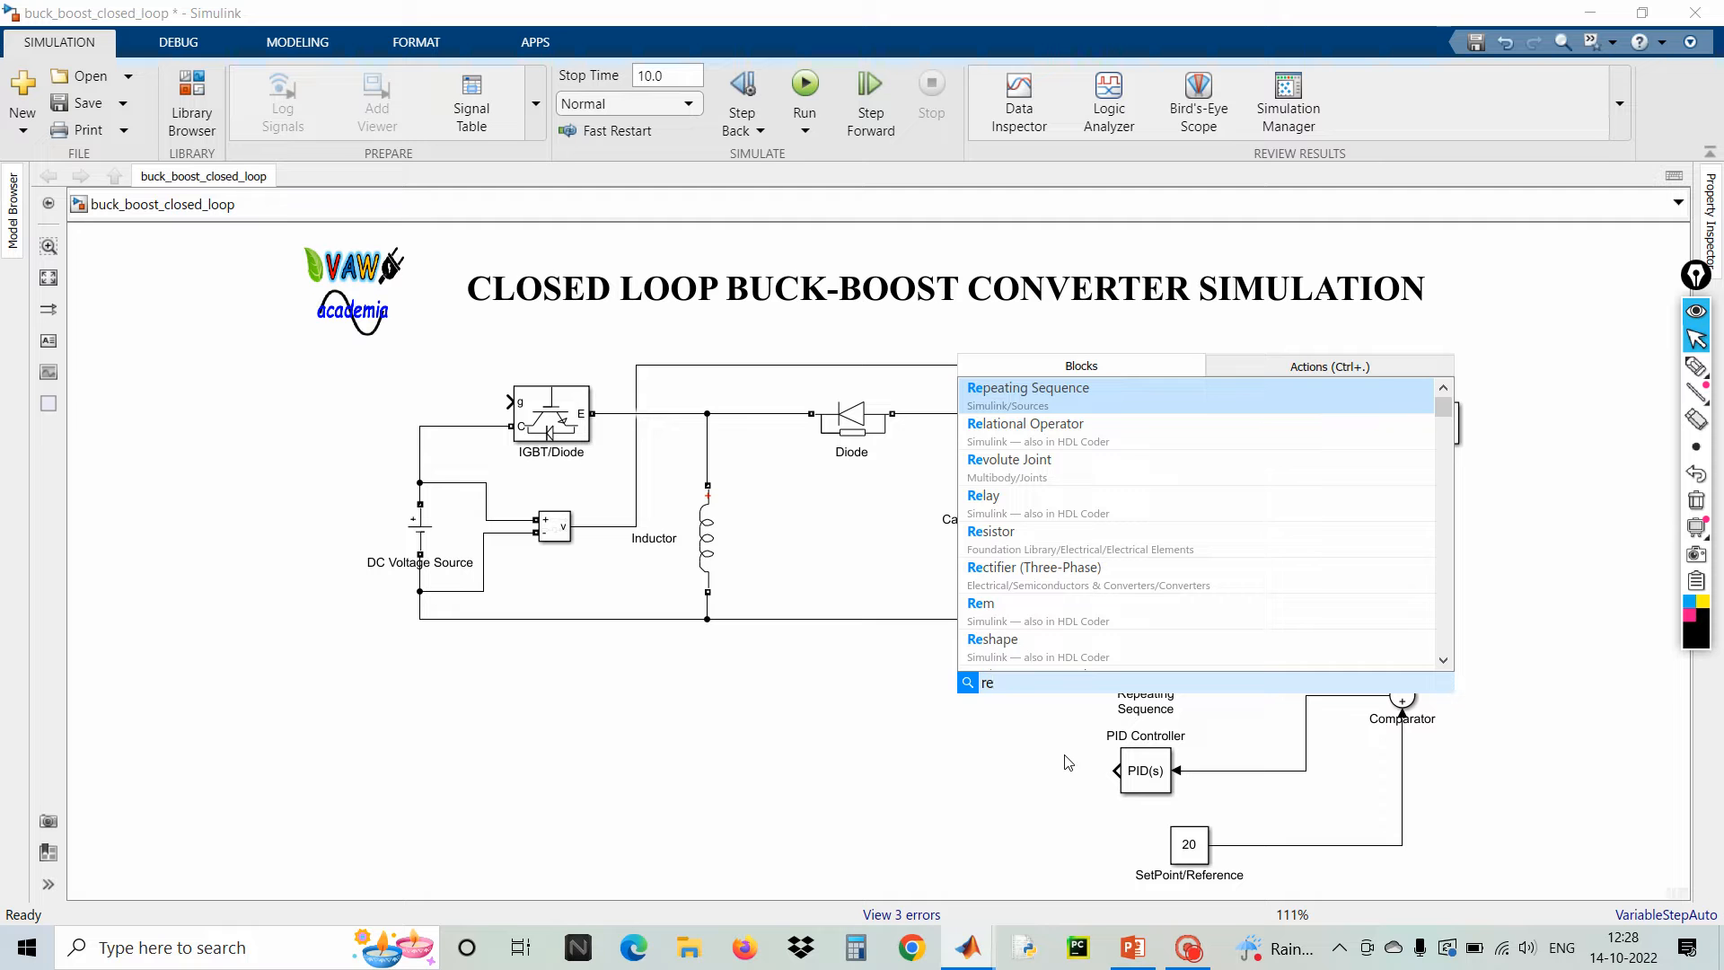
click(1112, 443)
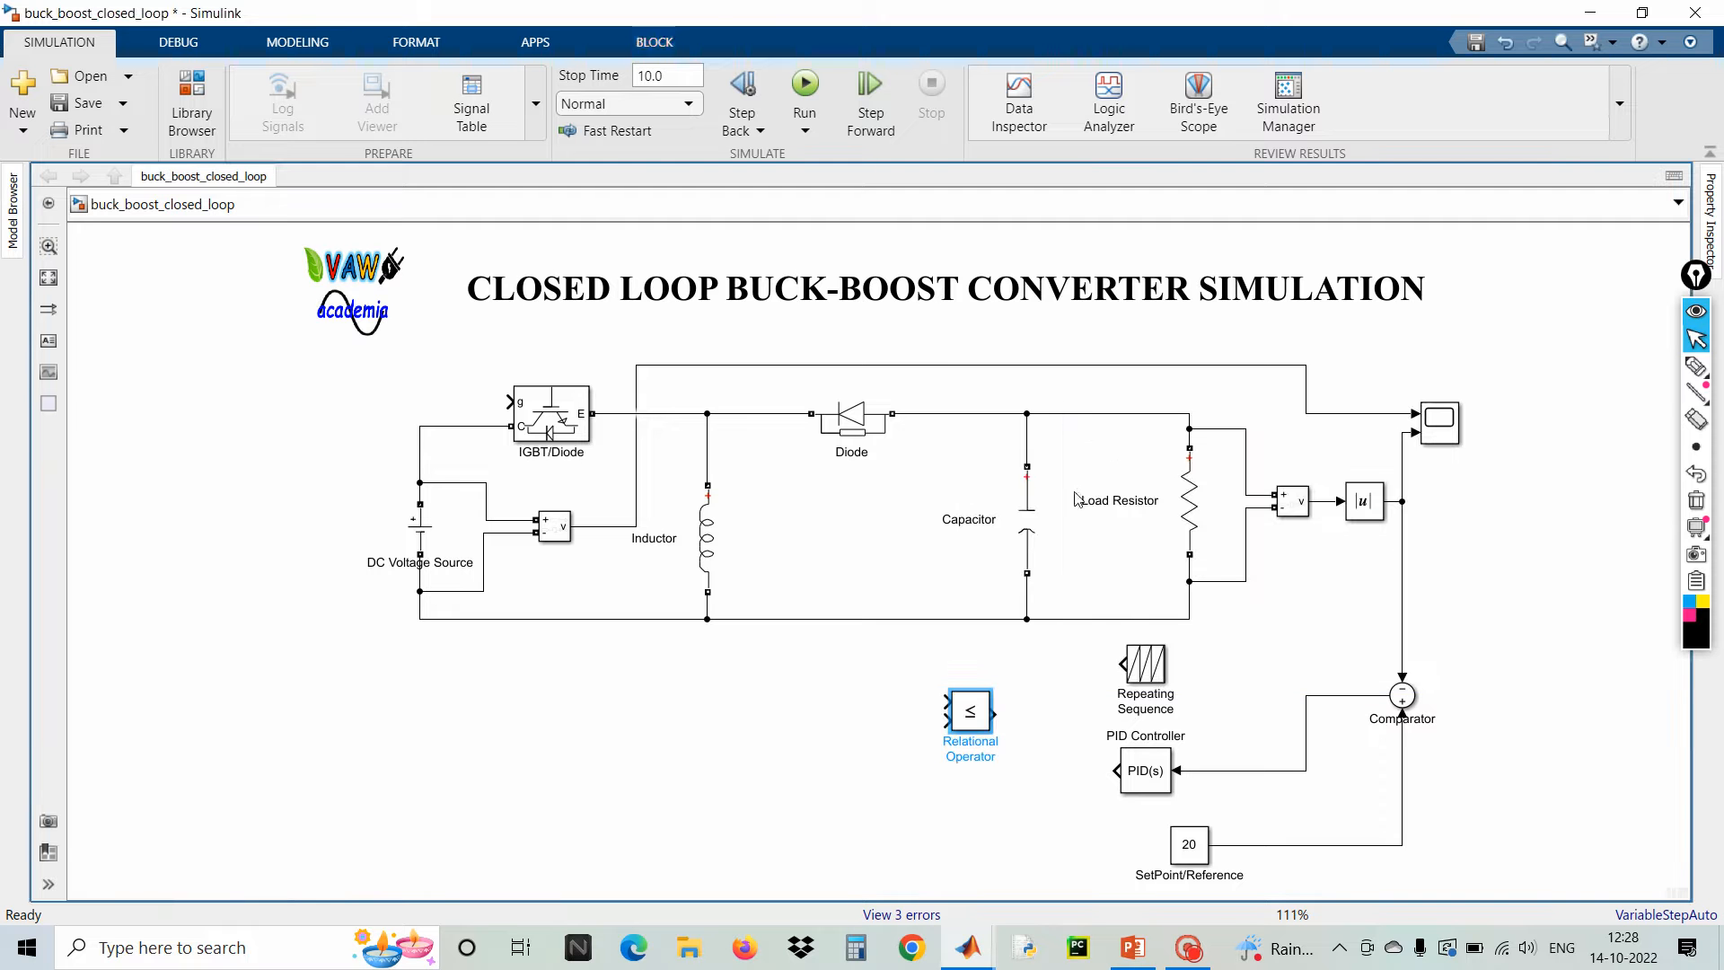
key(ctrl+i)
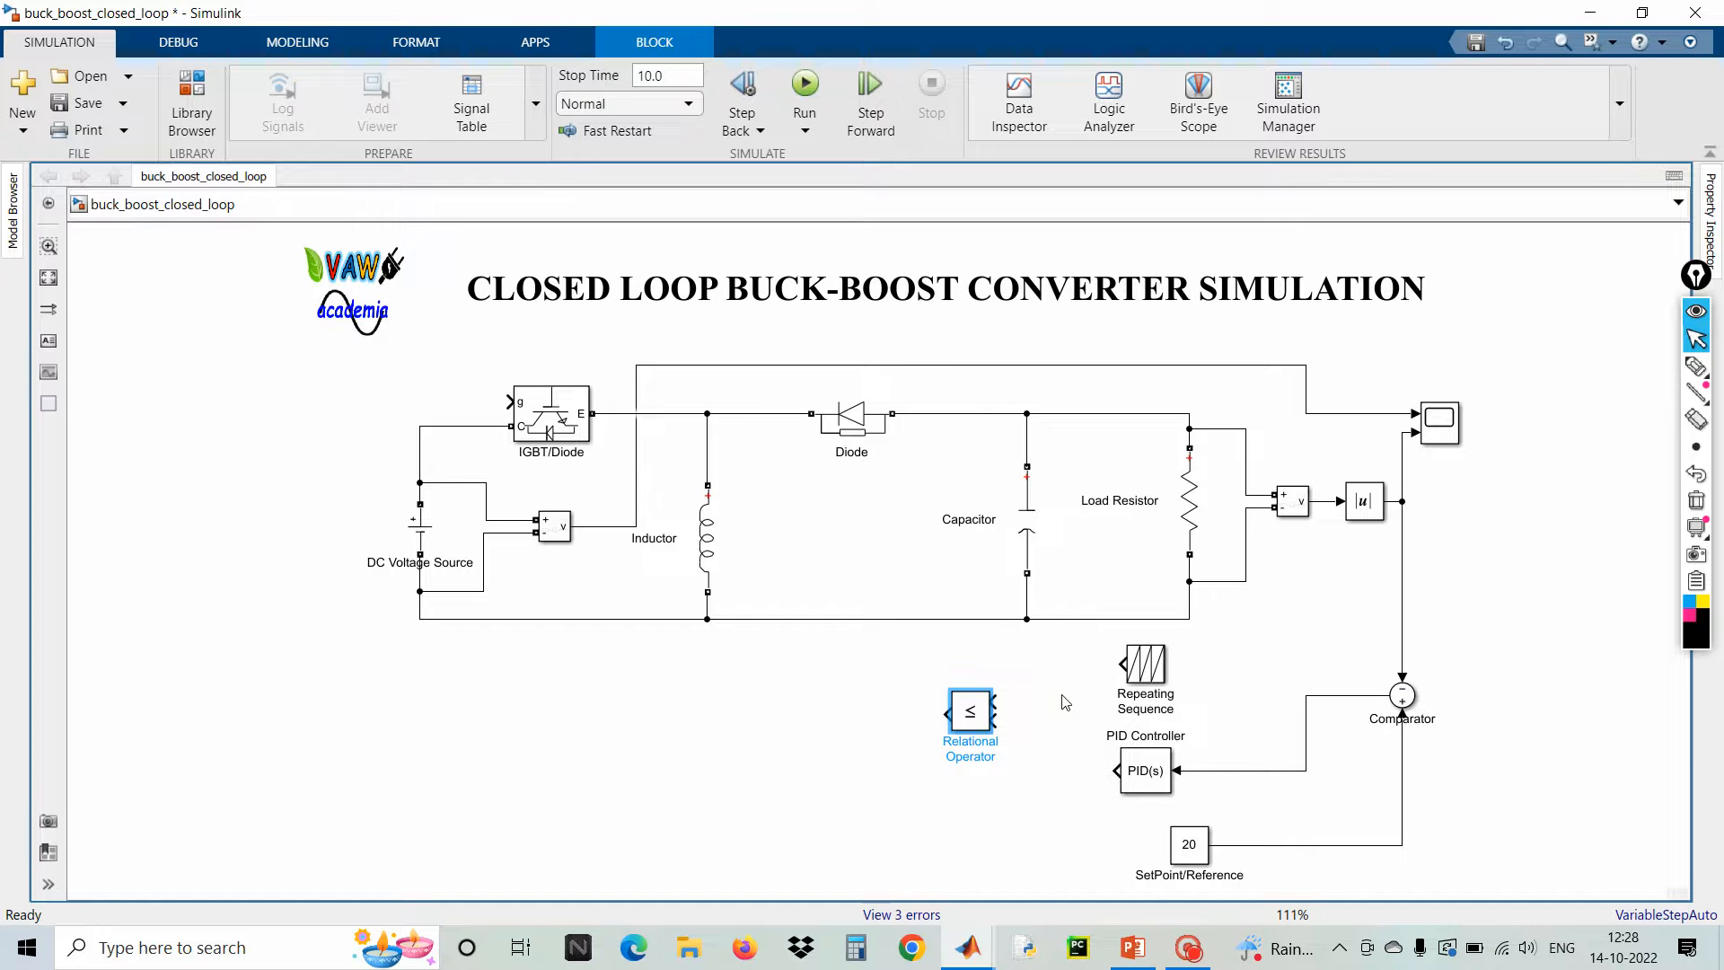
- Wire the Repeating Sequence to the Relational Operator's upper input, the PID Controller to its lower input, and its output to the IGBT gate
click(1121, 665)
click(1005, 701)
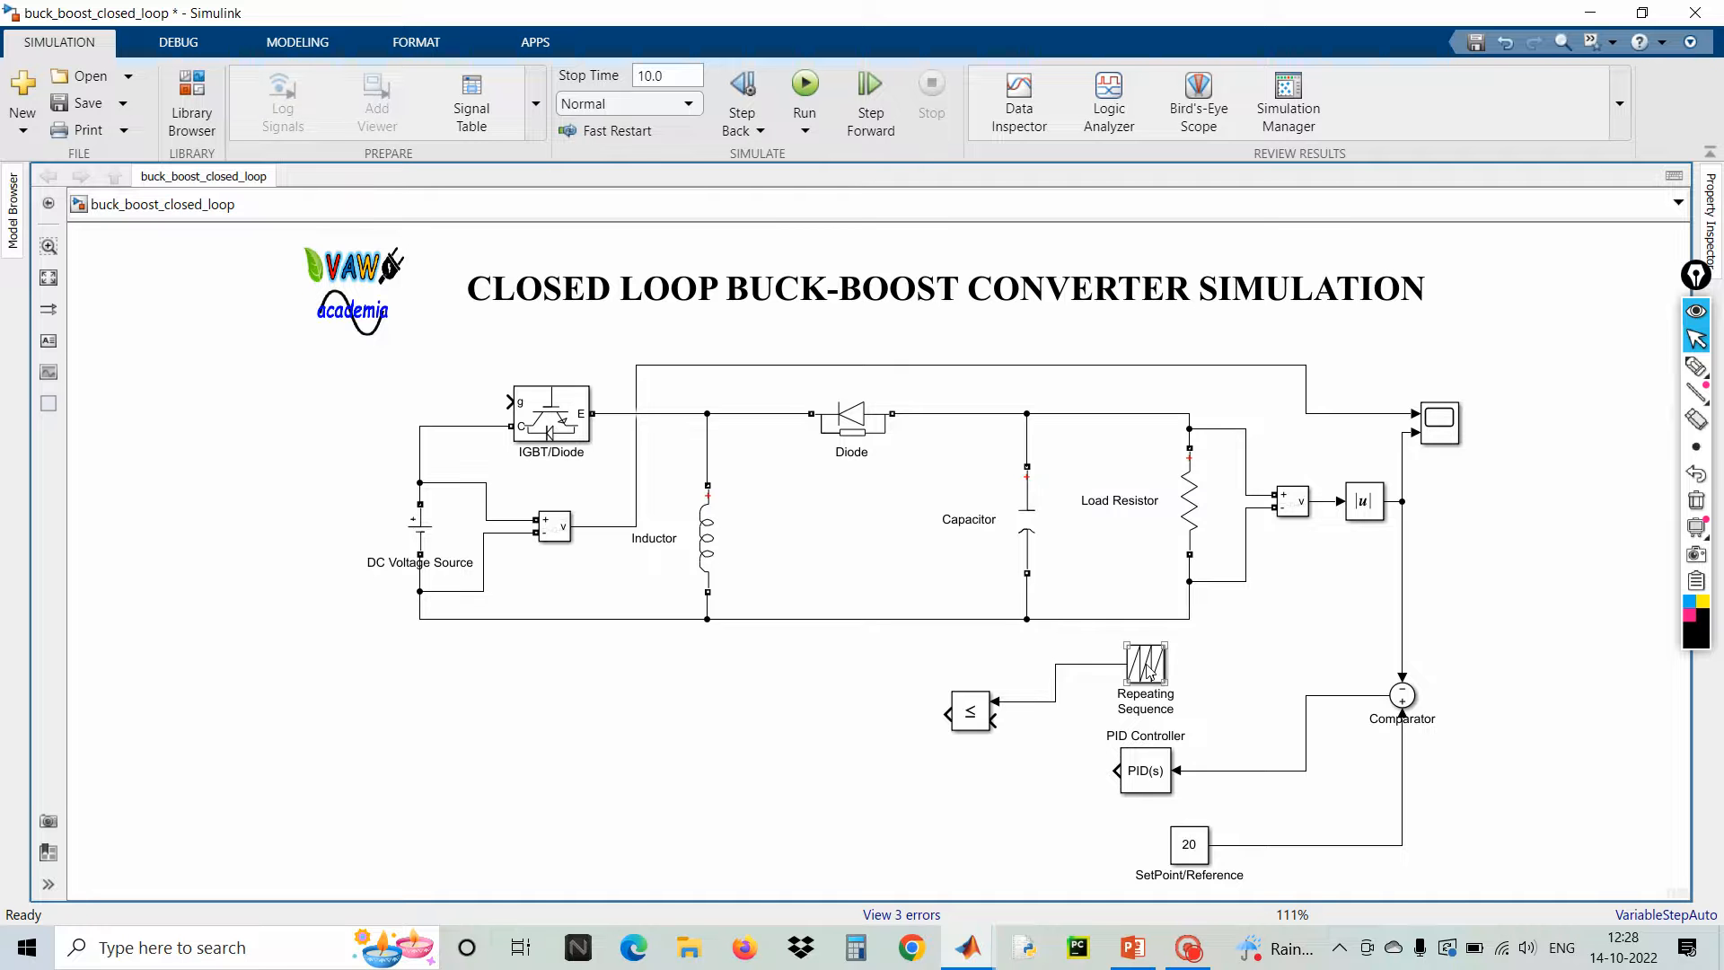
scroll(1149, 669, up, 3)
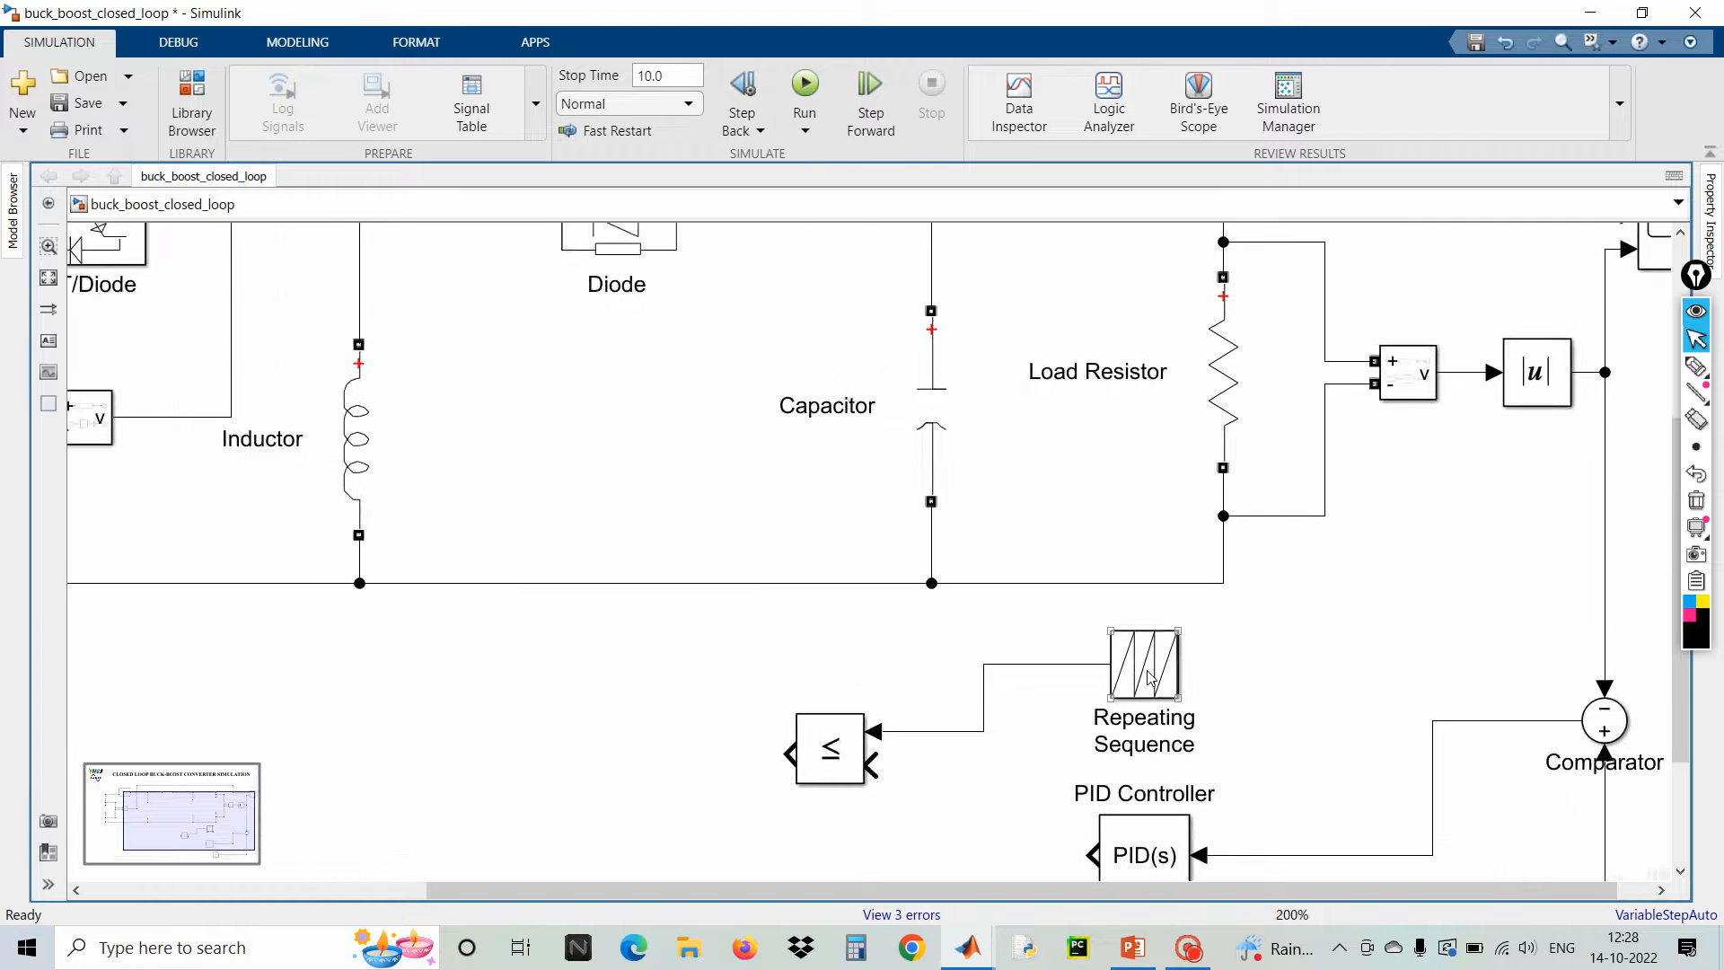
scroll(1102, 711, down, 3)
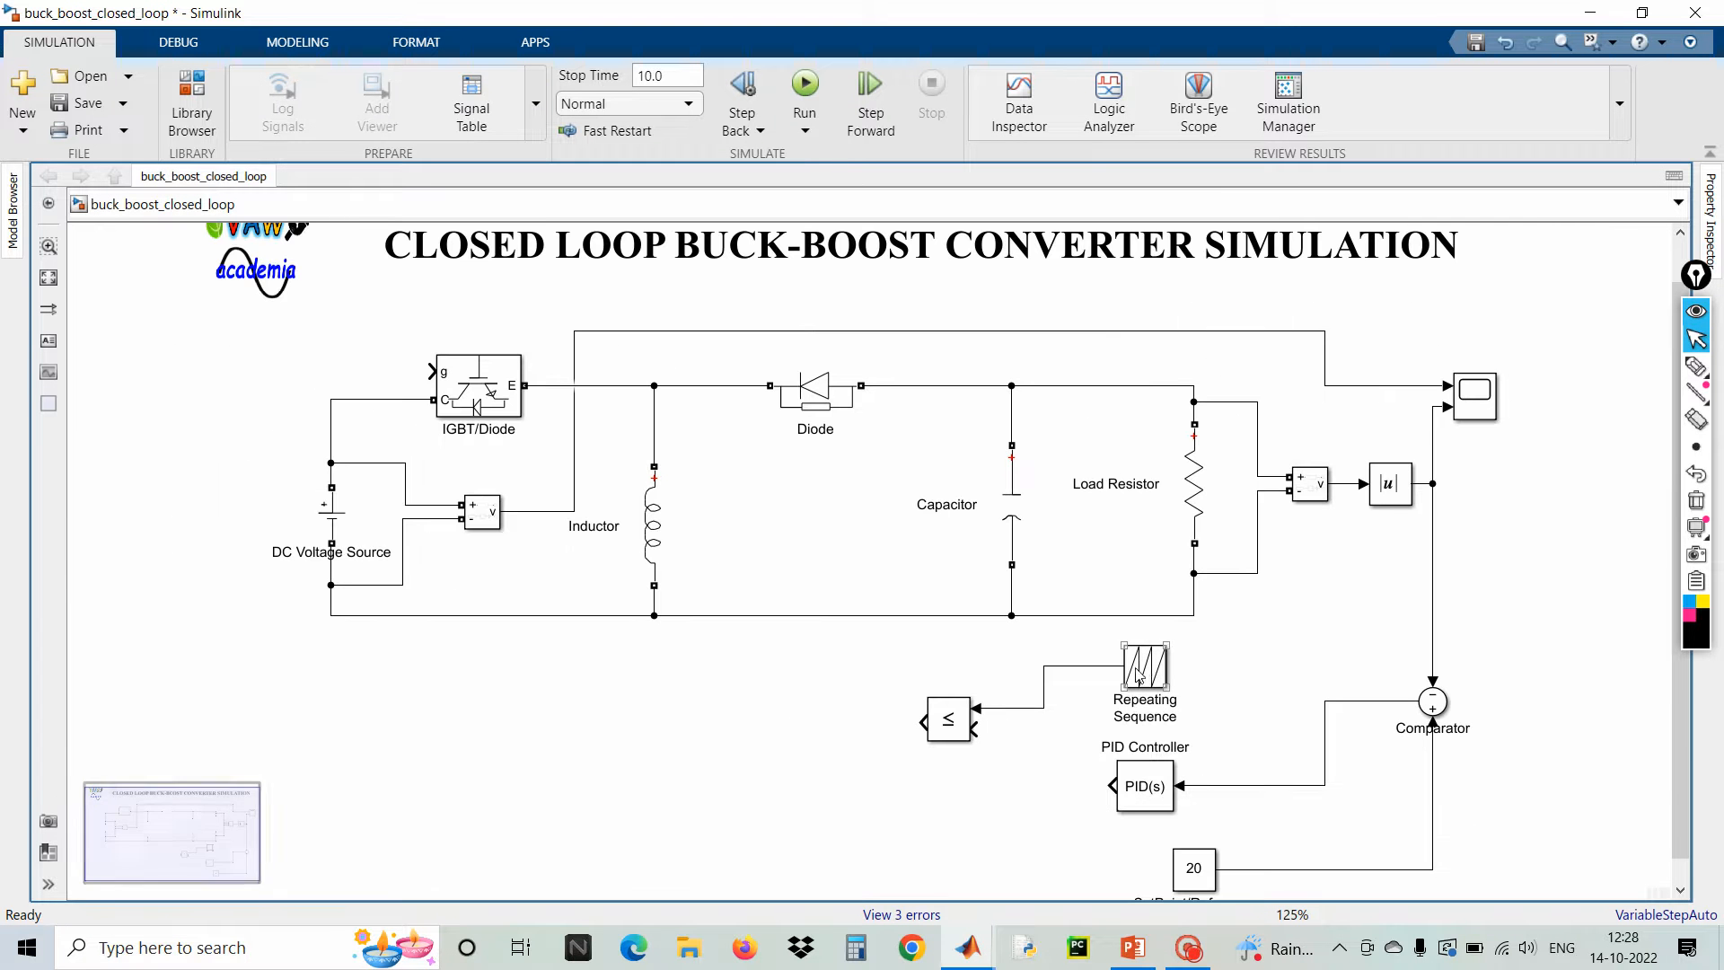
drag(971, 731, 1112, 786)
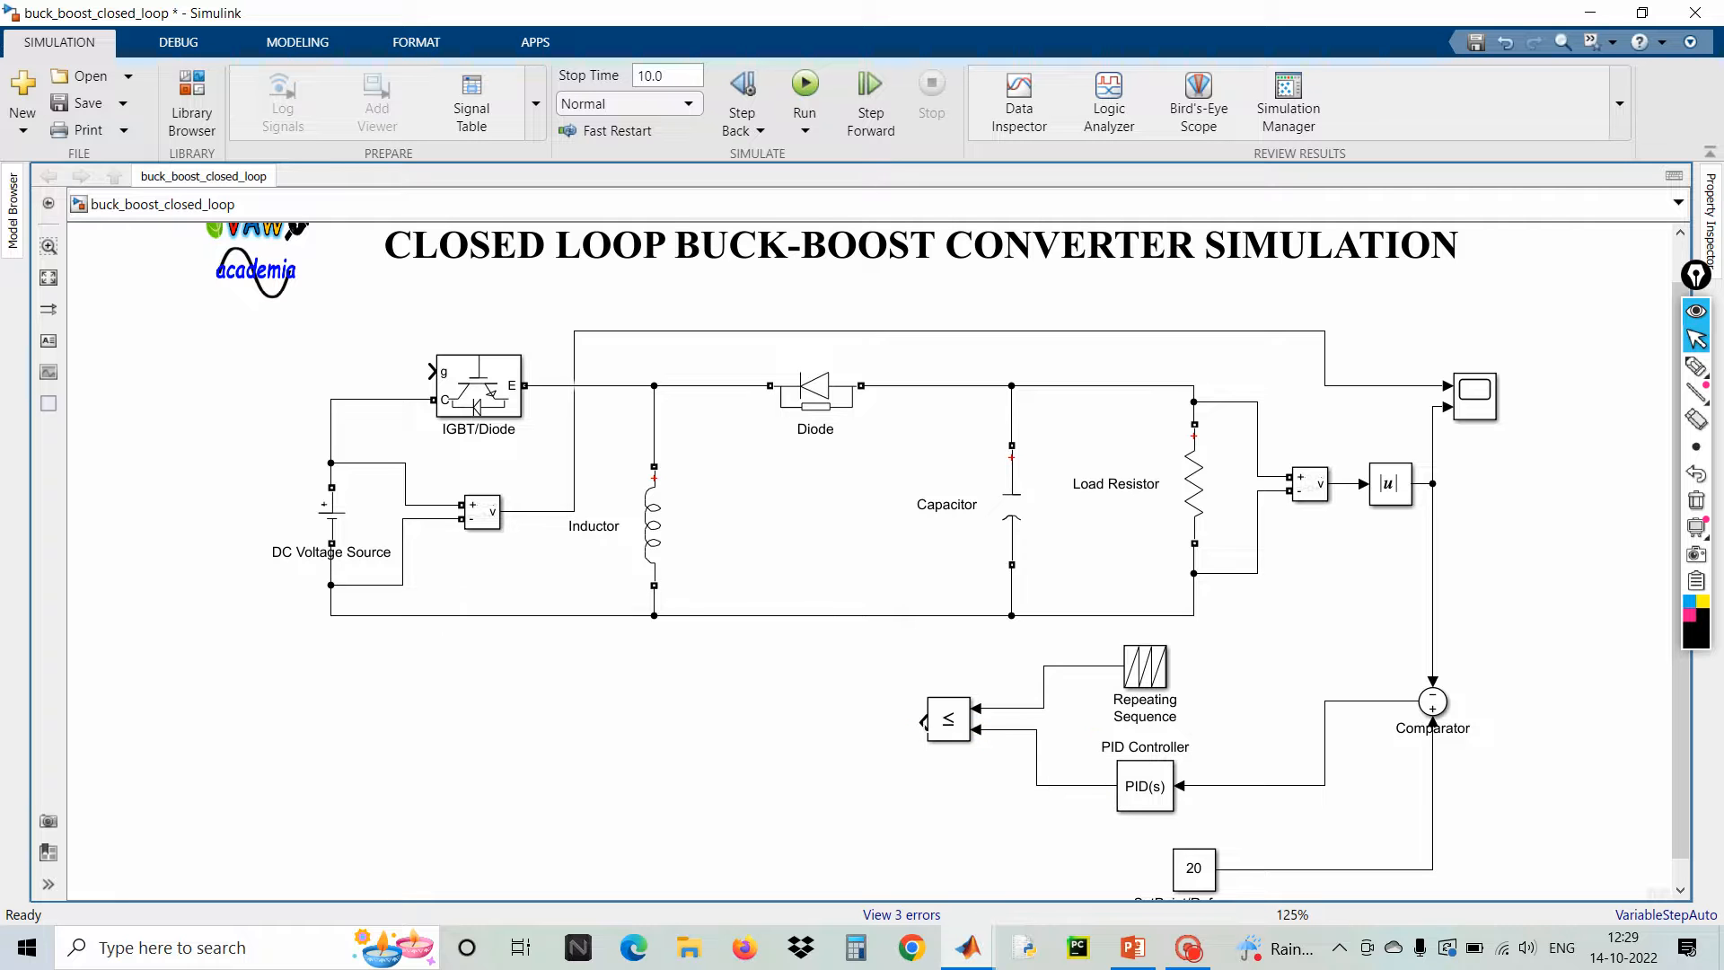
drag(923, 721, 428, 371)
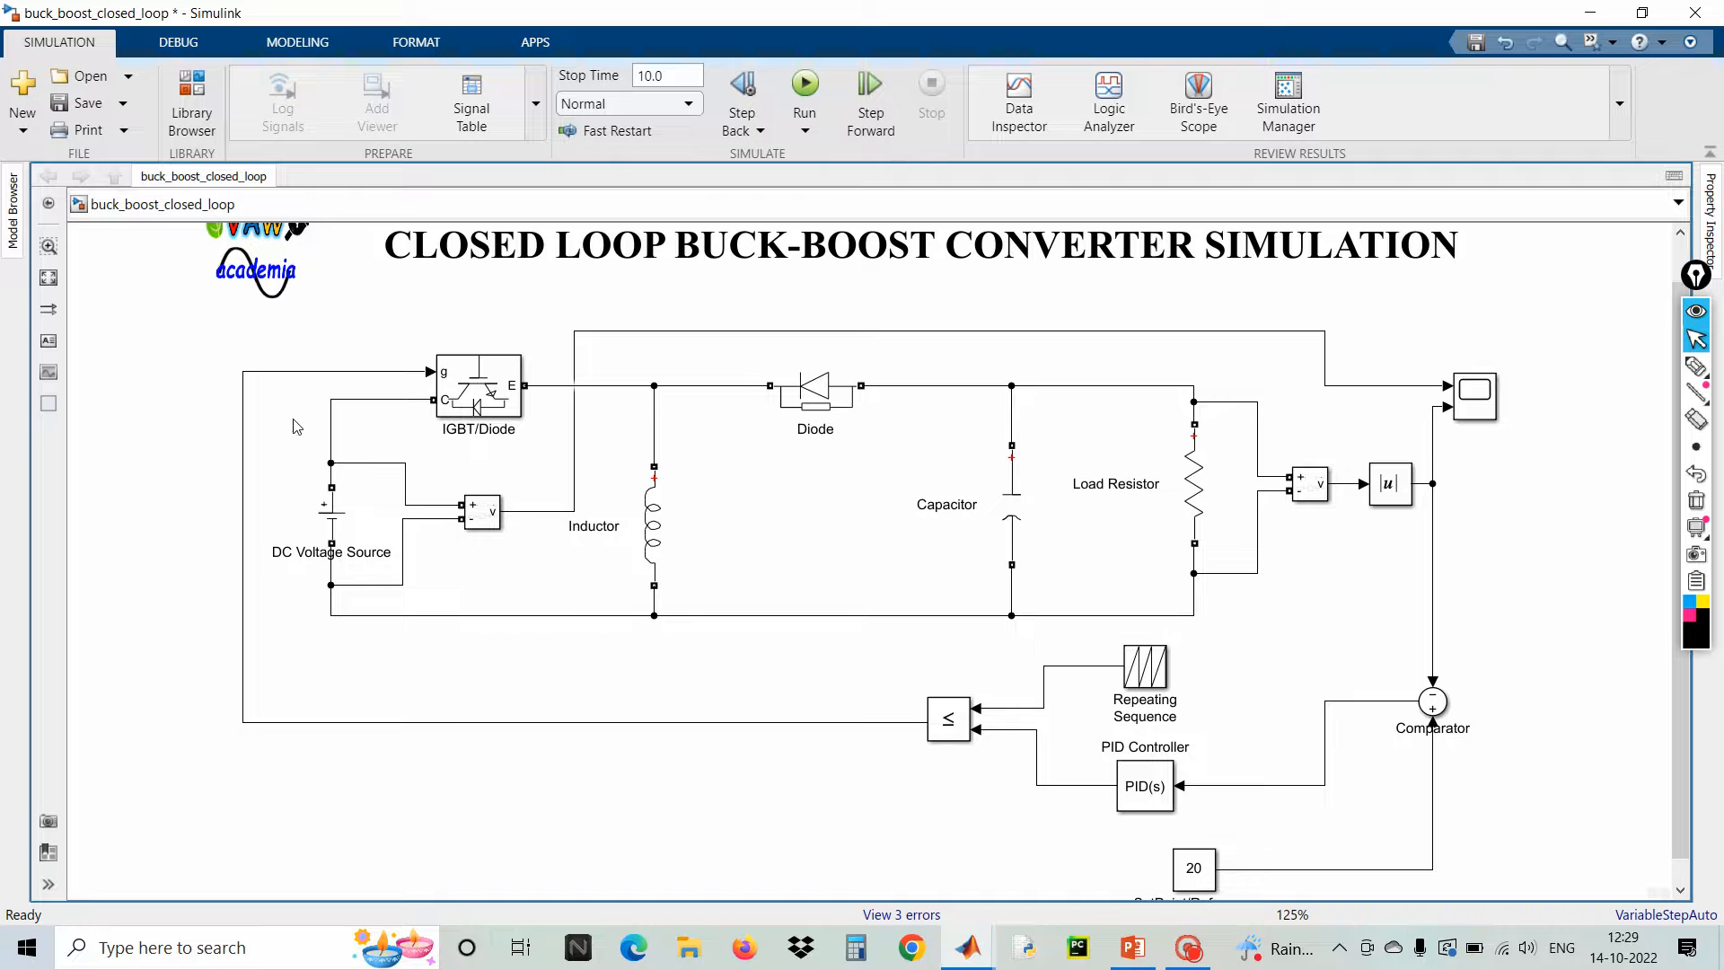
- Shift the DC Voltage Source with its wiring left and reroute the gate line's vertical run between the source and the IGBT/Diode
drag(293, 419, 435, 615)
drag(316, 529, 217, 532)
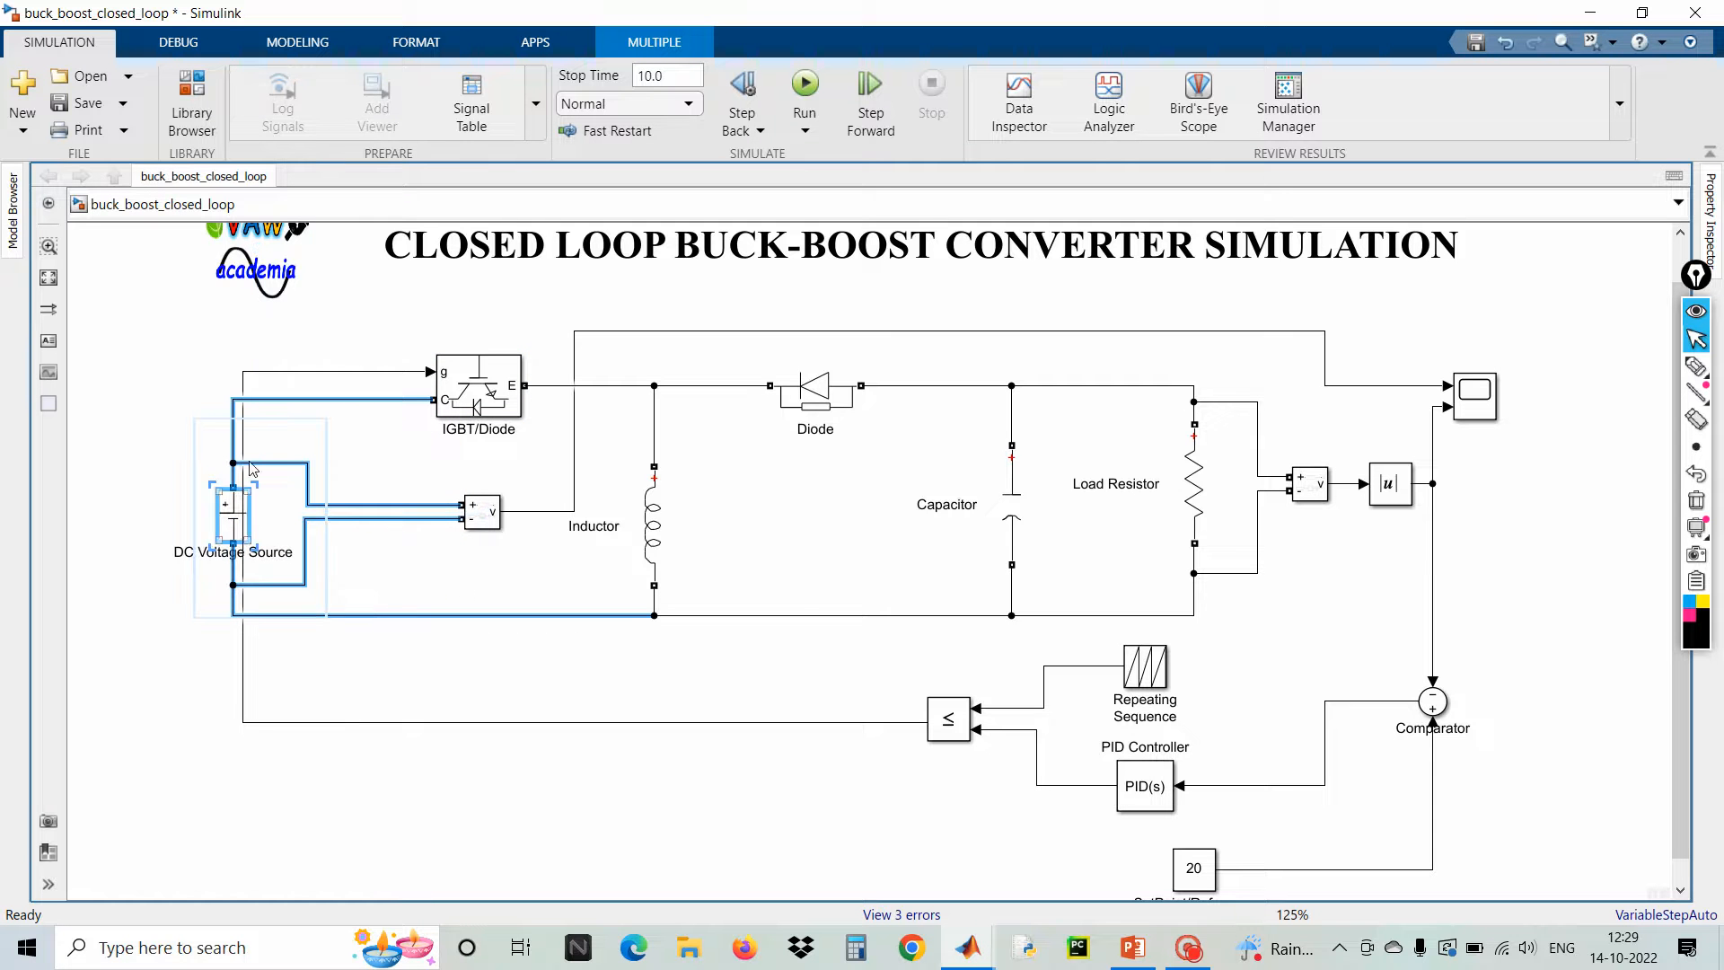
drag(244, 392, 360, 395)
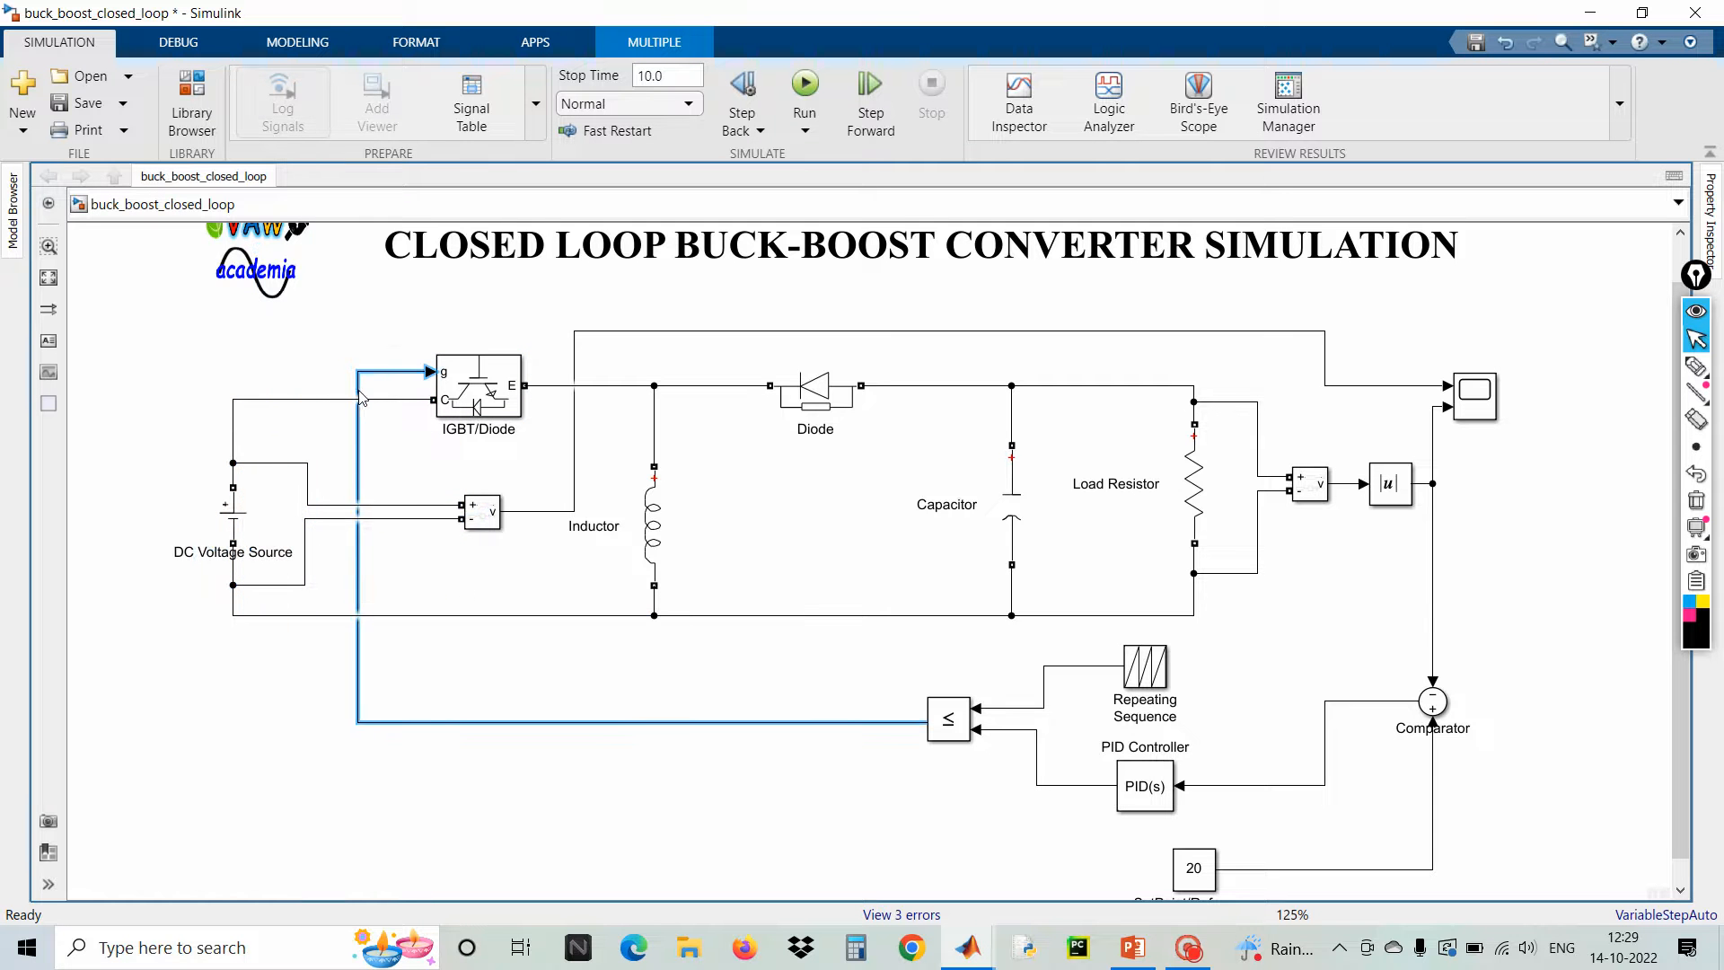
click(564, 800)
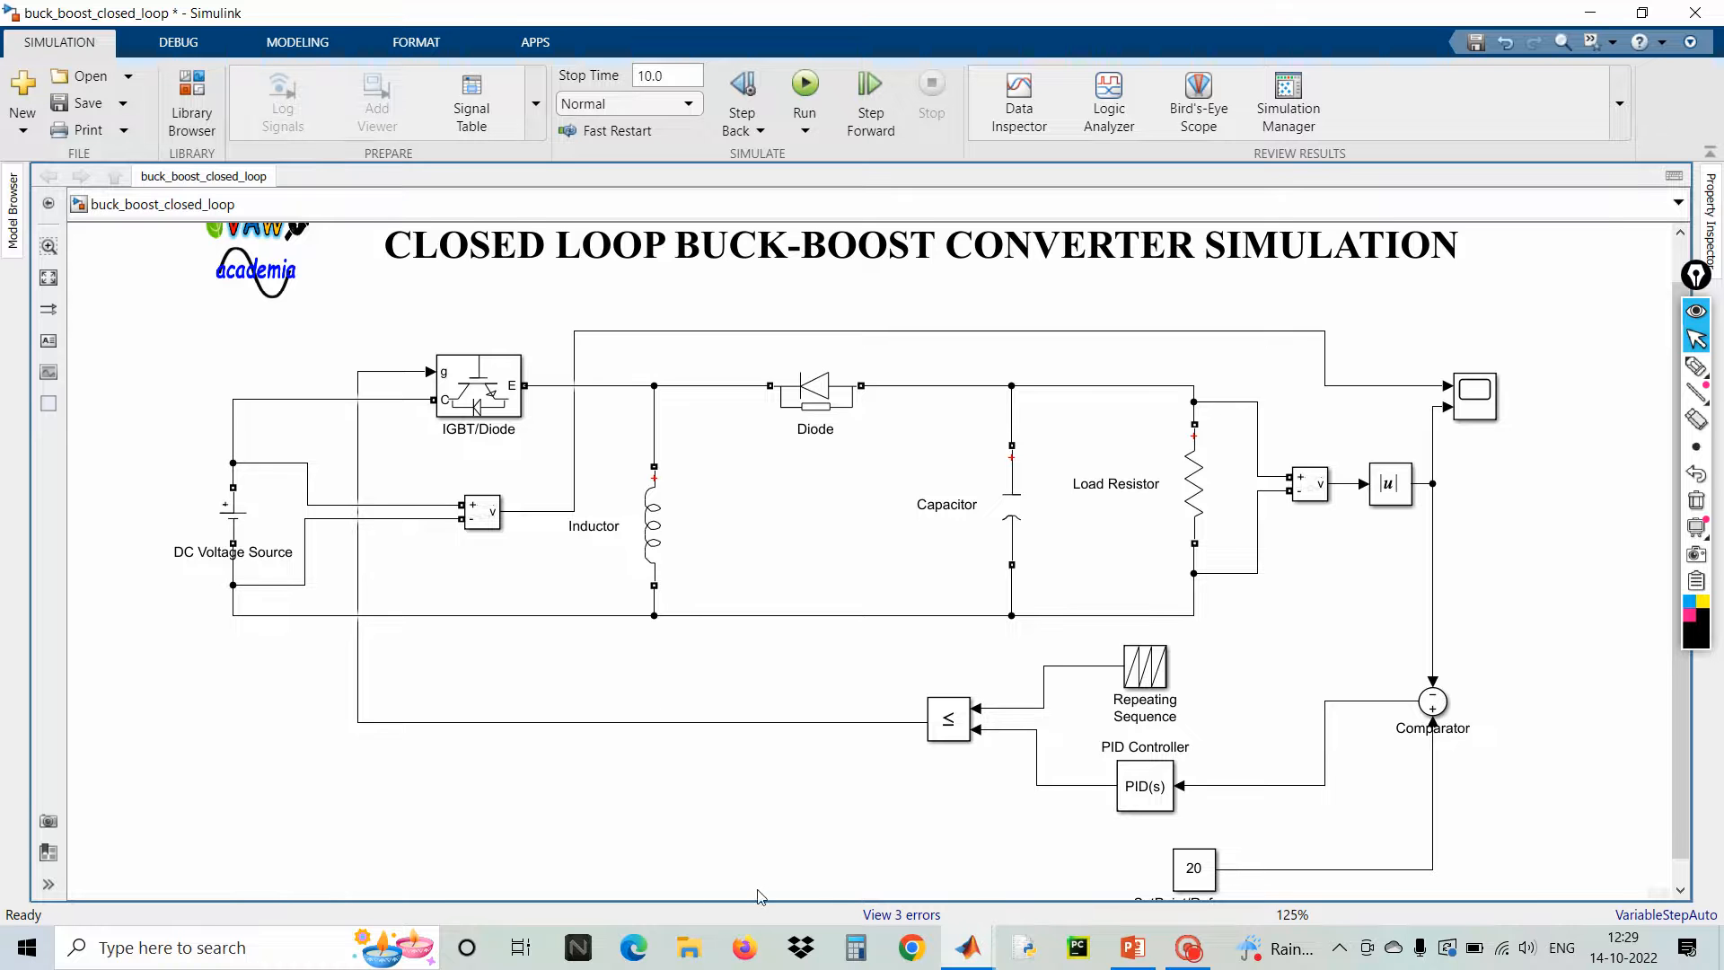
- Add a powergui block above and left of the DC Voltage Source
key(space)
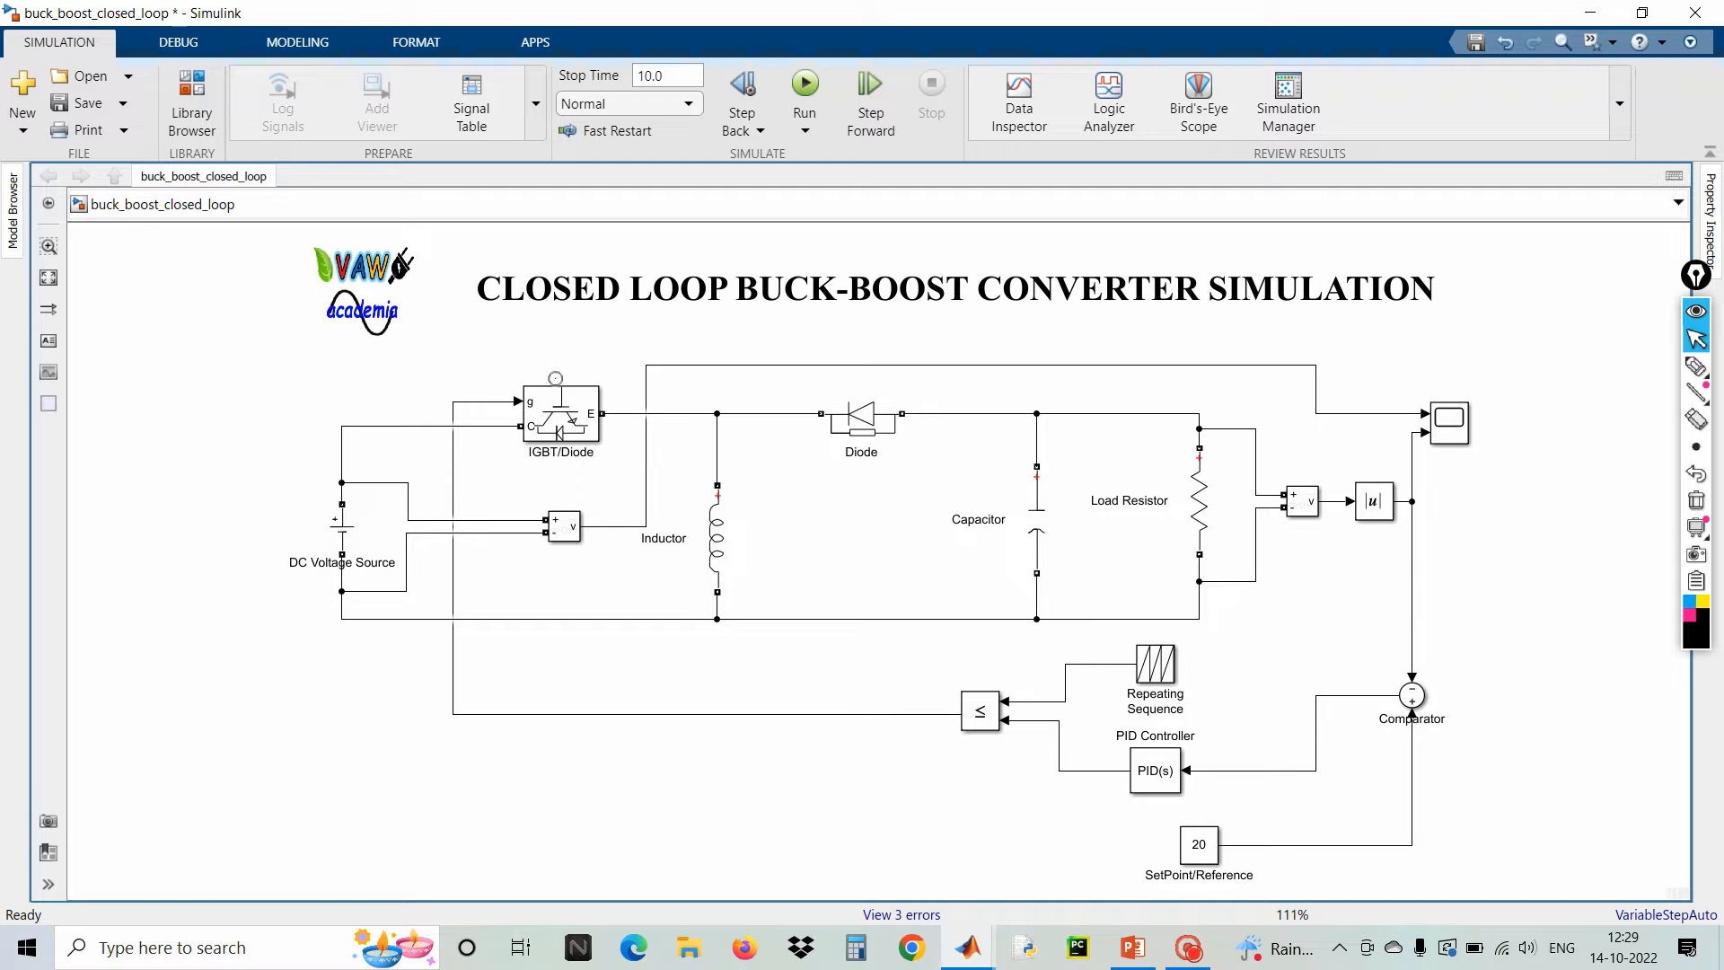
double_click(263, 403)
text(power)
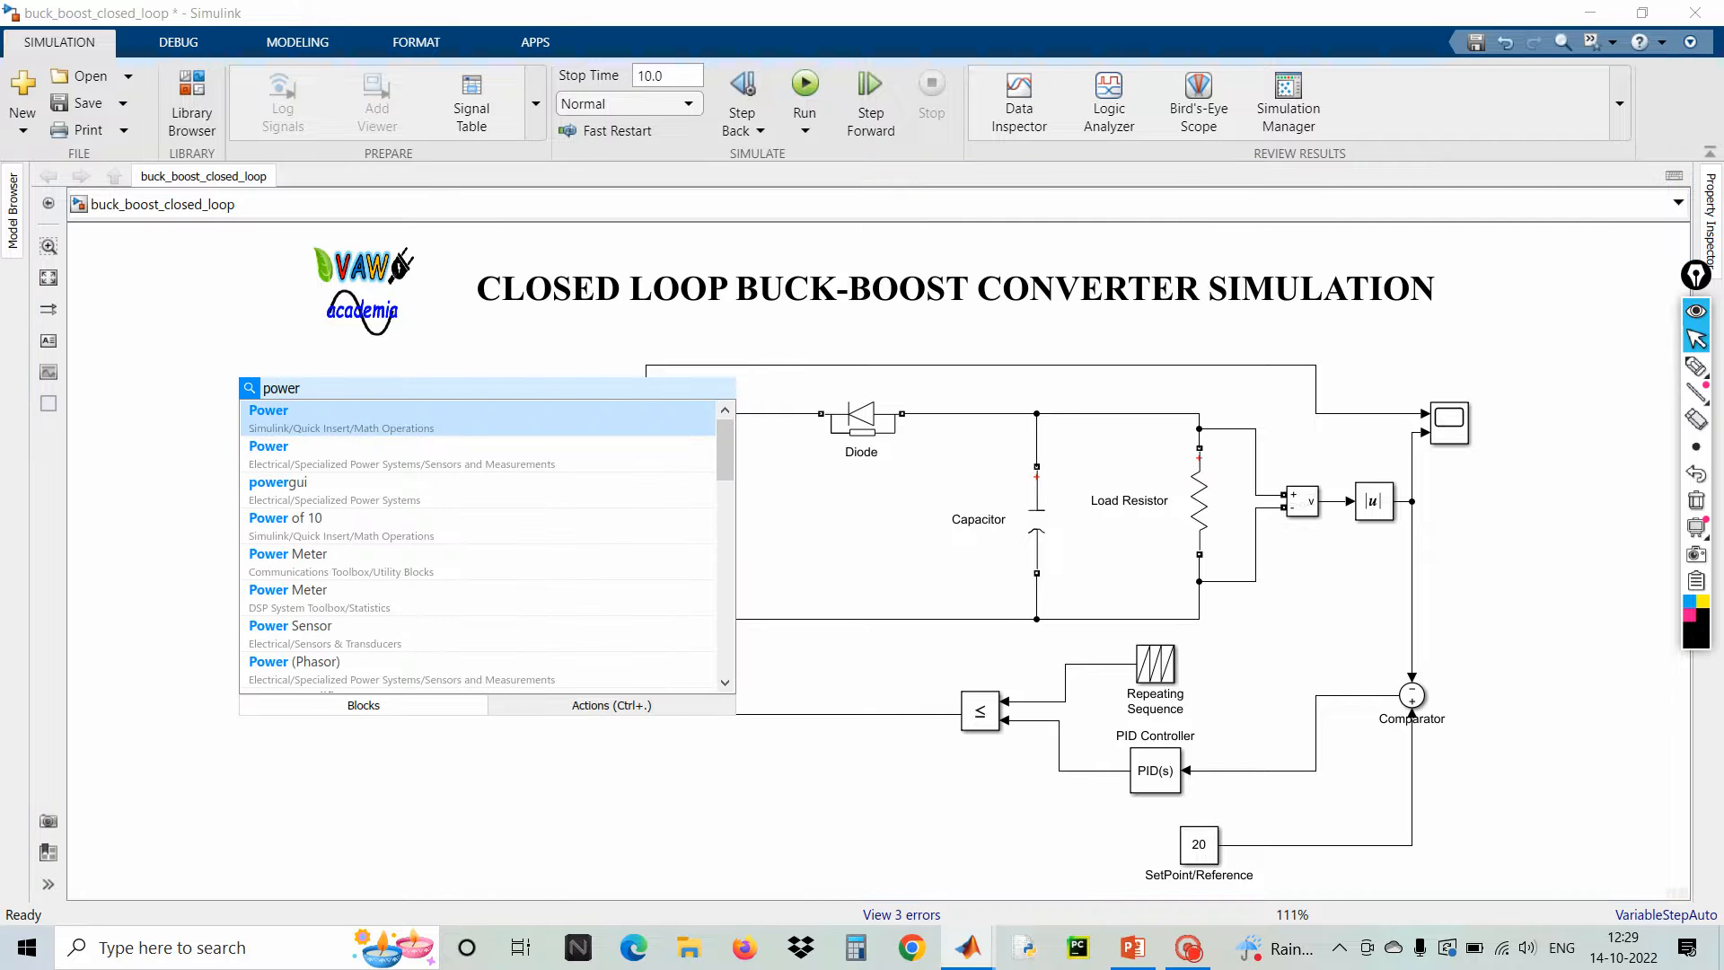
click(305, 489)
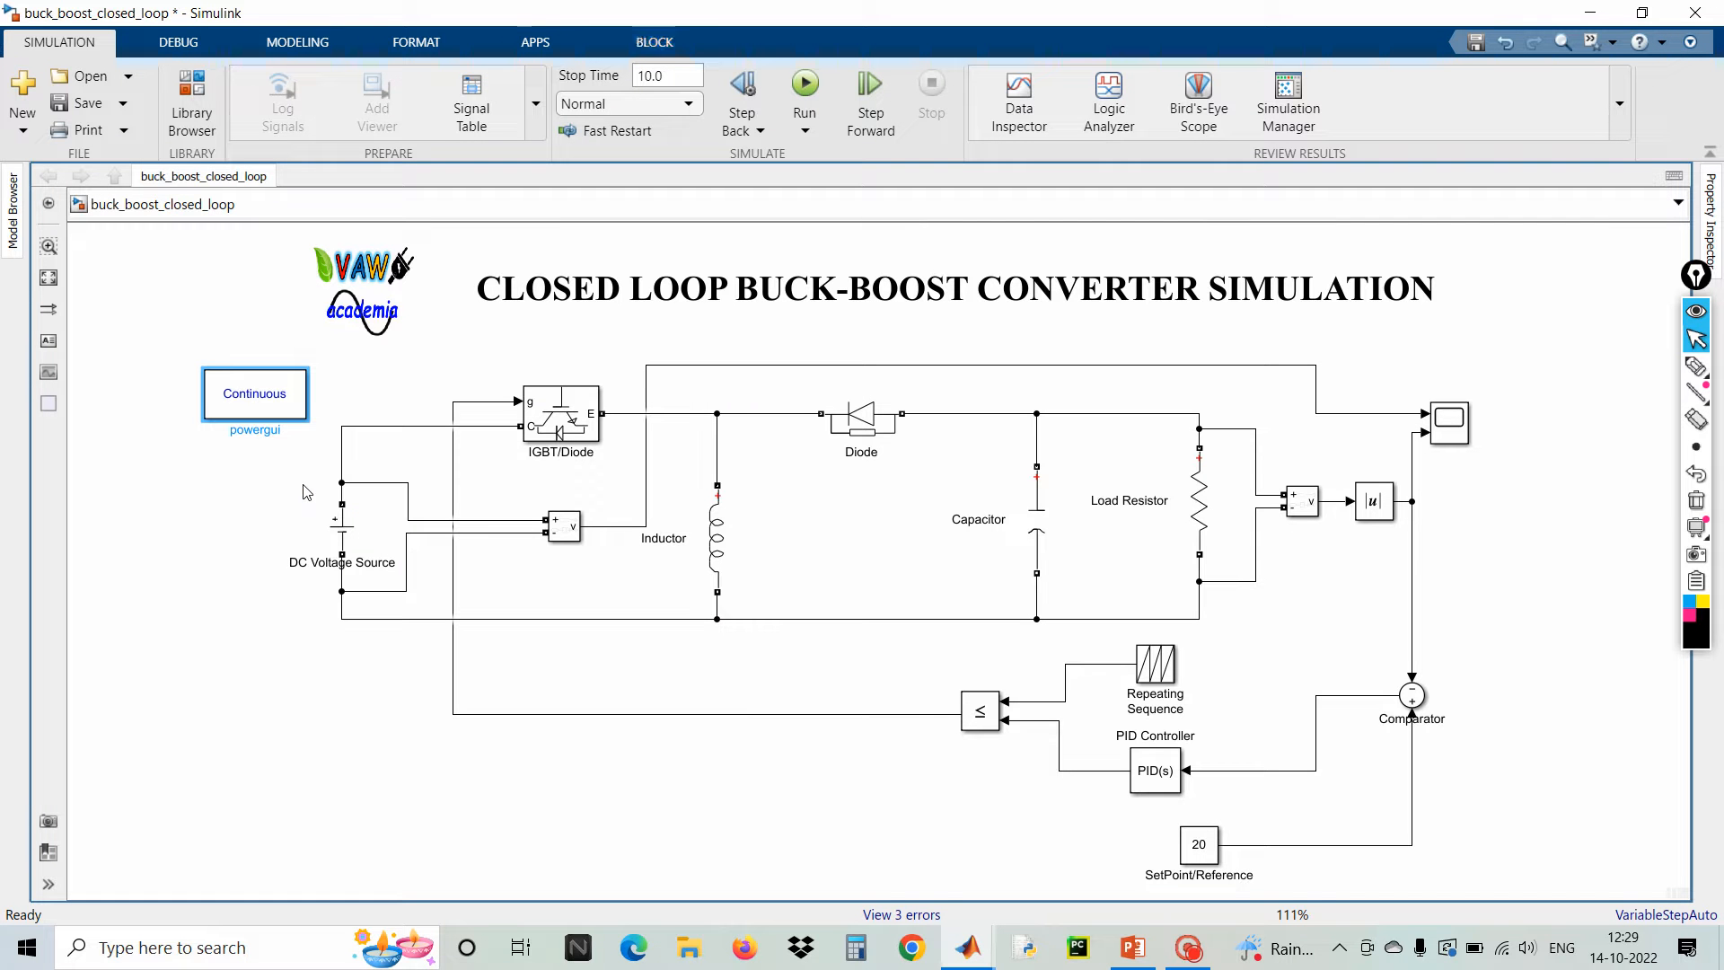
click(260, 537)
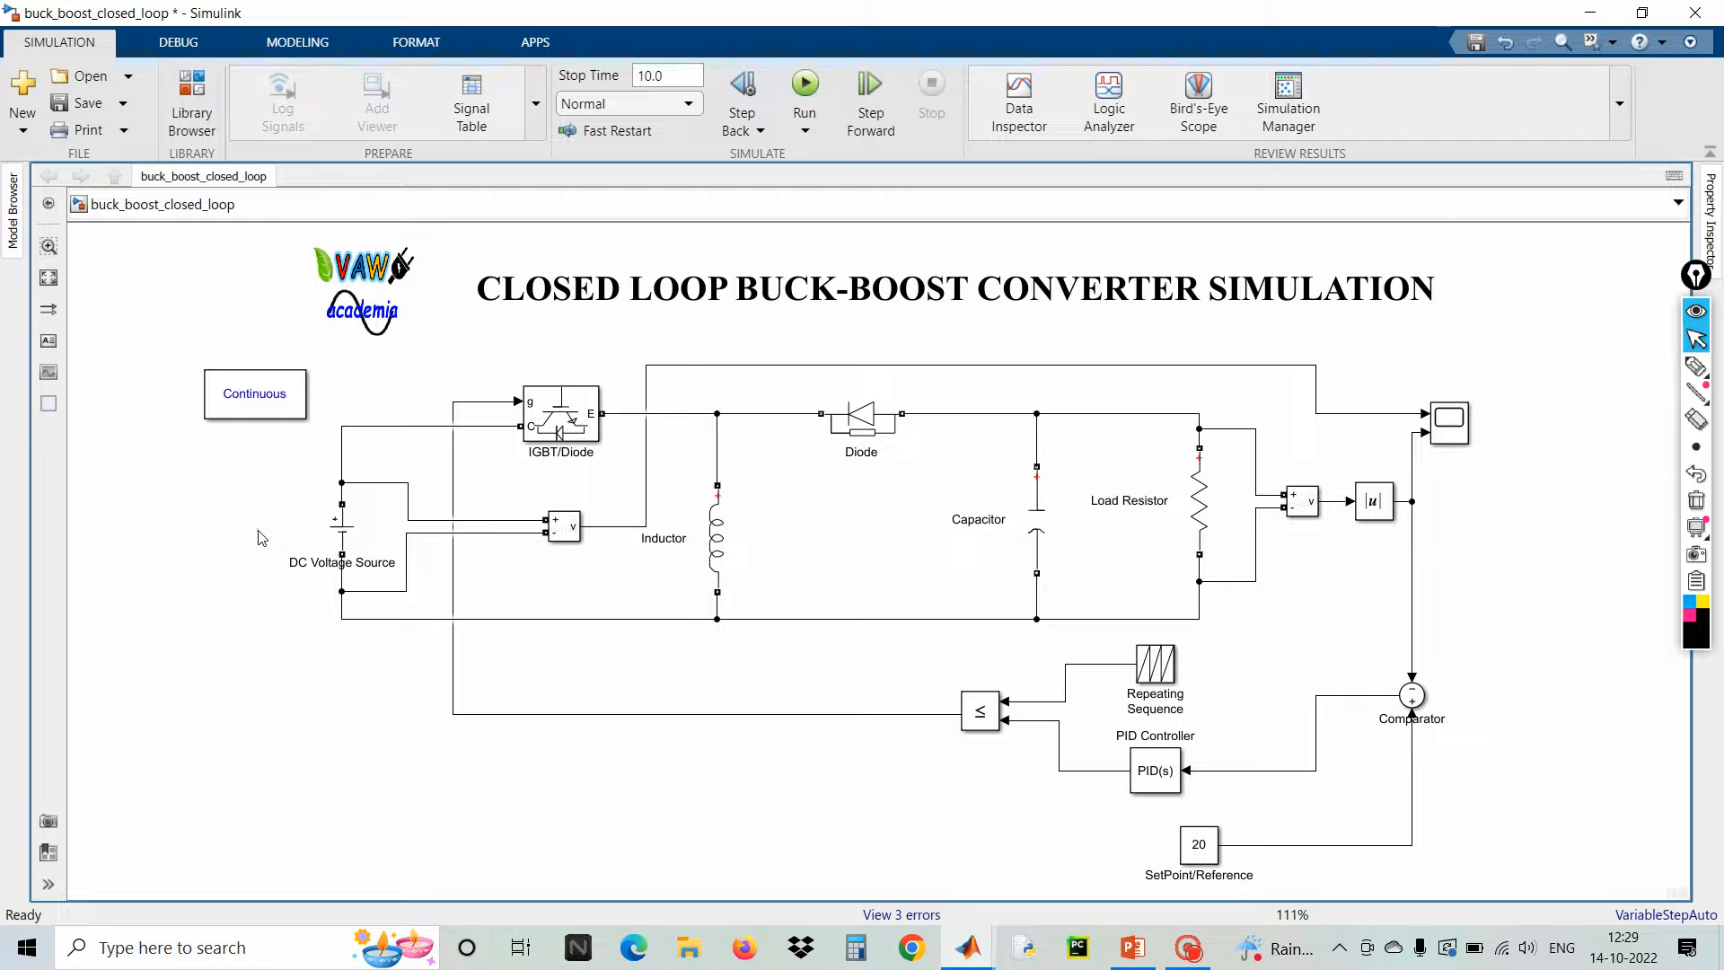
- Set the powergui simulation type to Discrete with a sample time of 5e-7 s
click(270, 405)
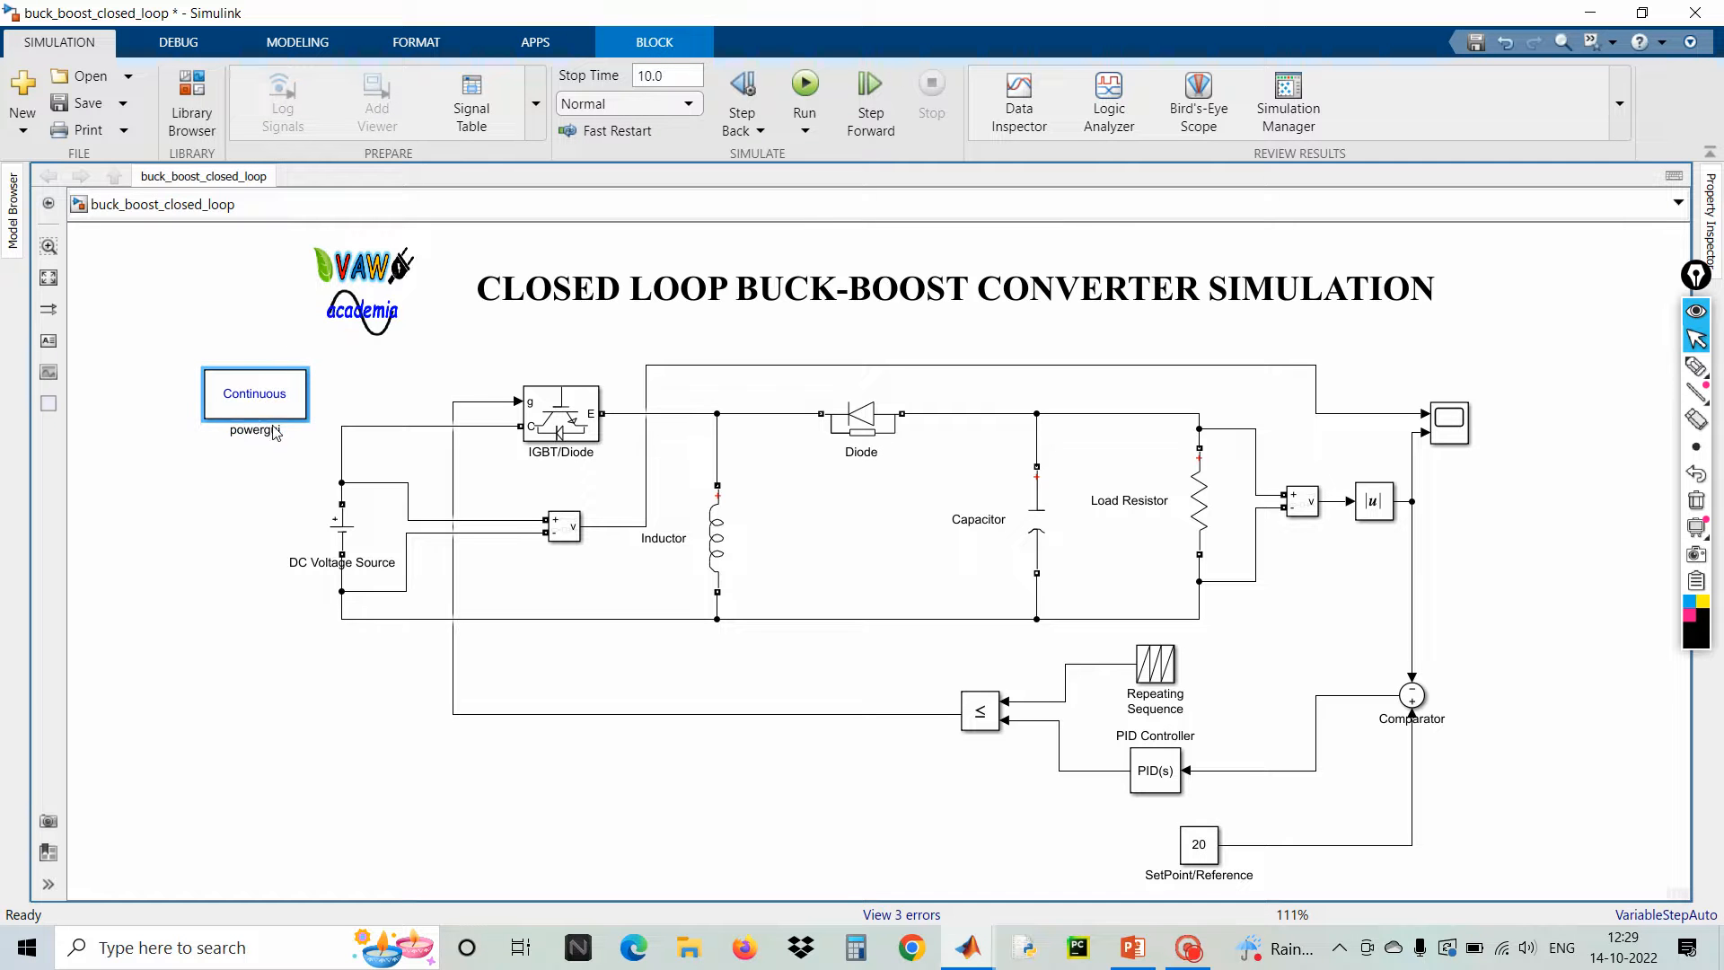
click(249, 484)
click(258, 404)
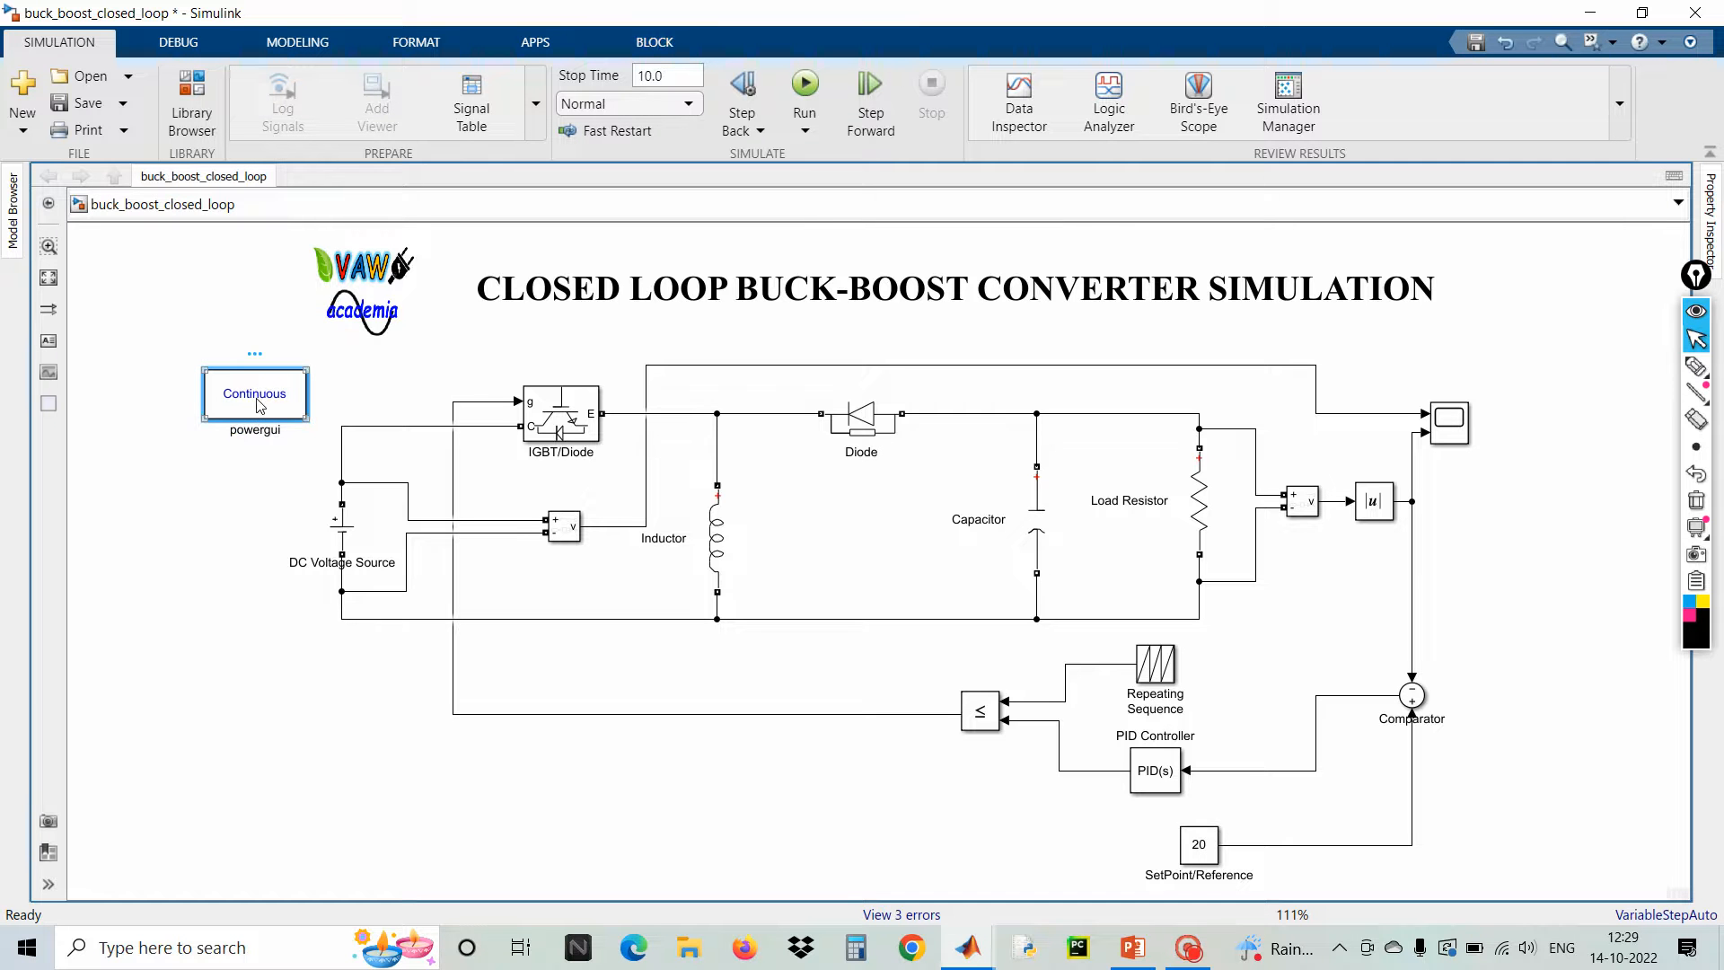
double_click(259, 406)
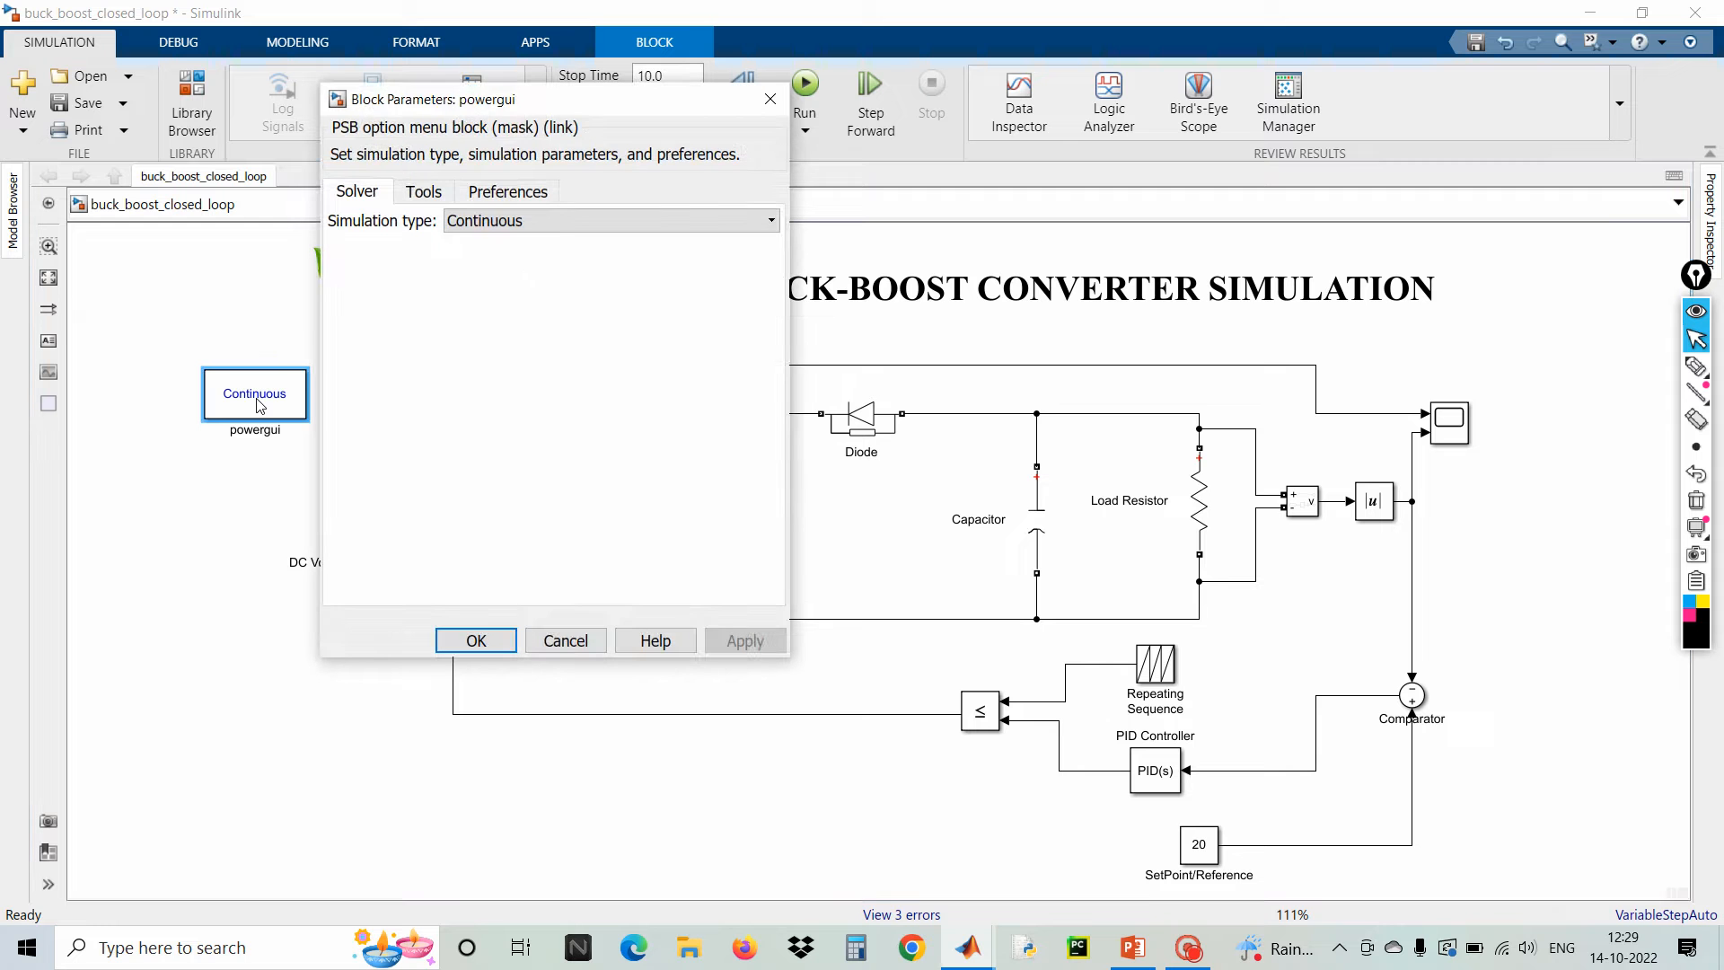
click(534, 225)
click(502, 261)
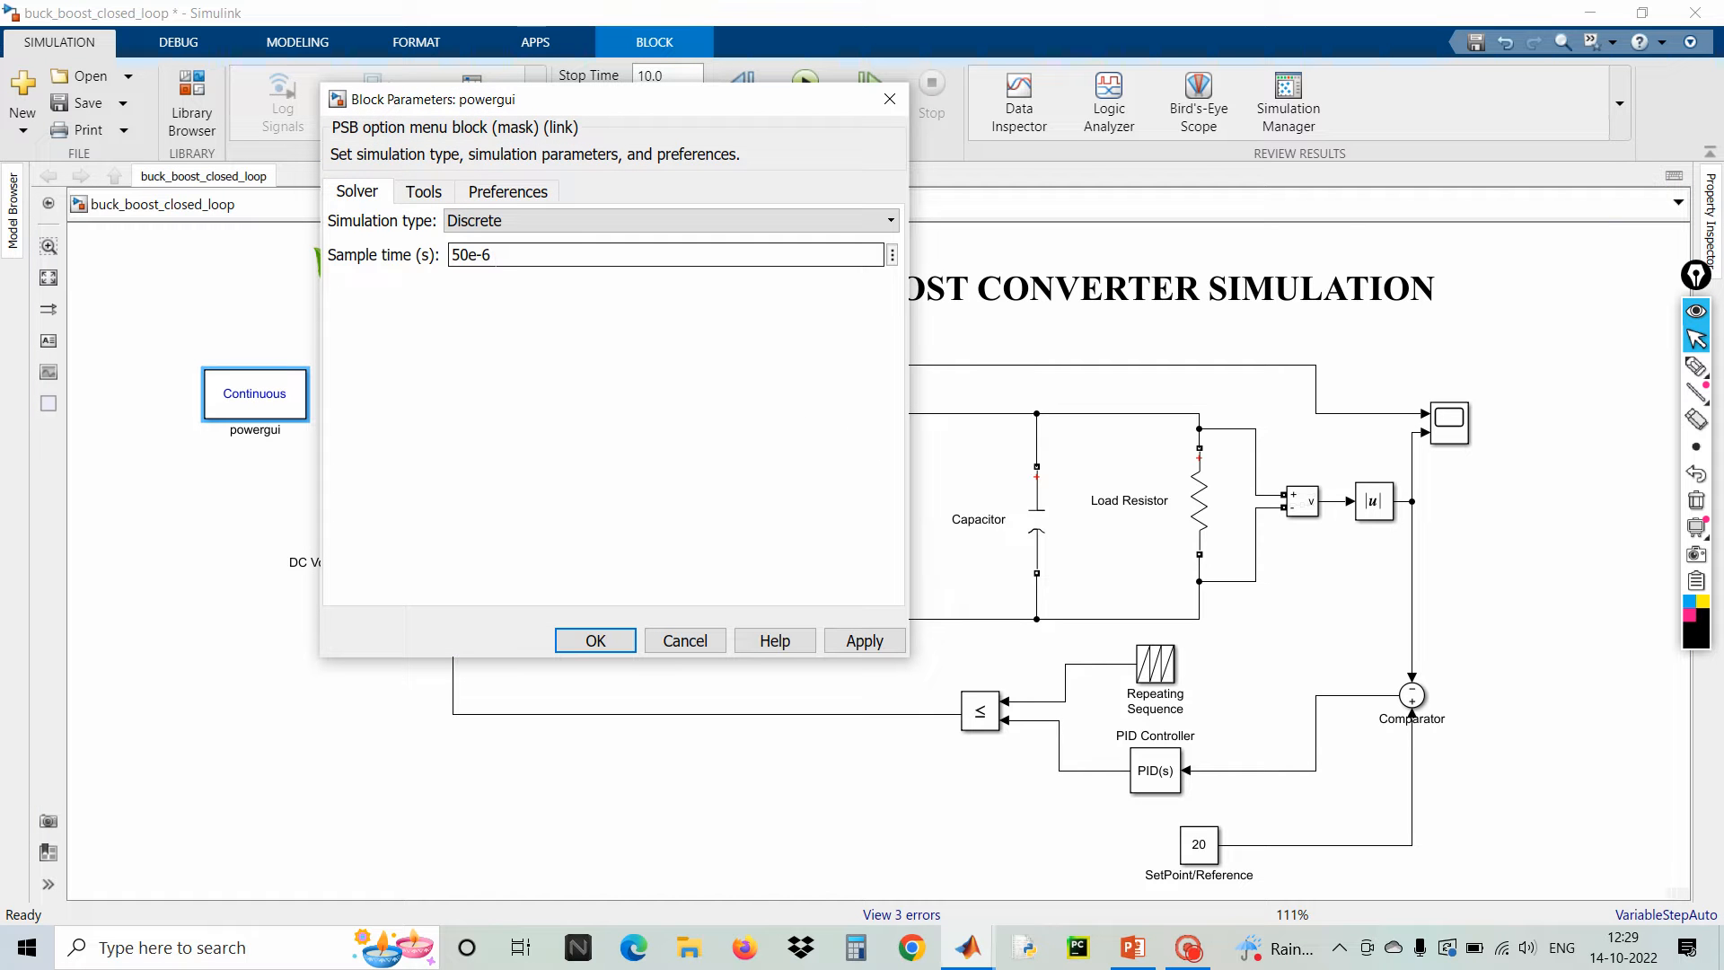
drag(496, 257, 449, 256)
key(End)
key(BackSpace)
key(BackSpace)
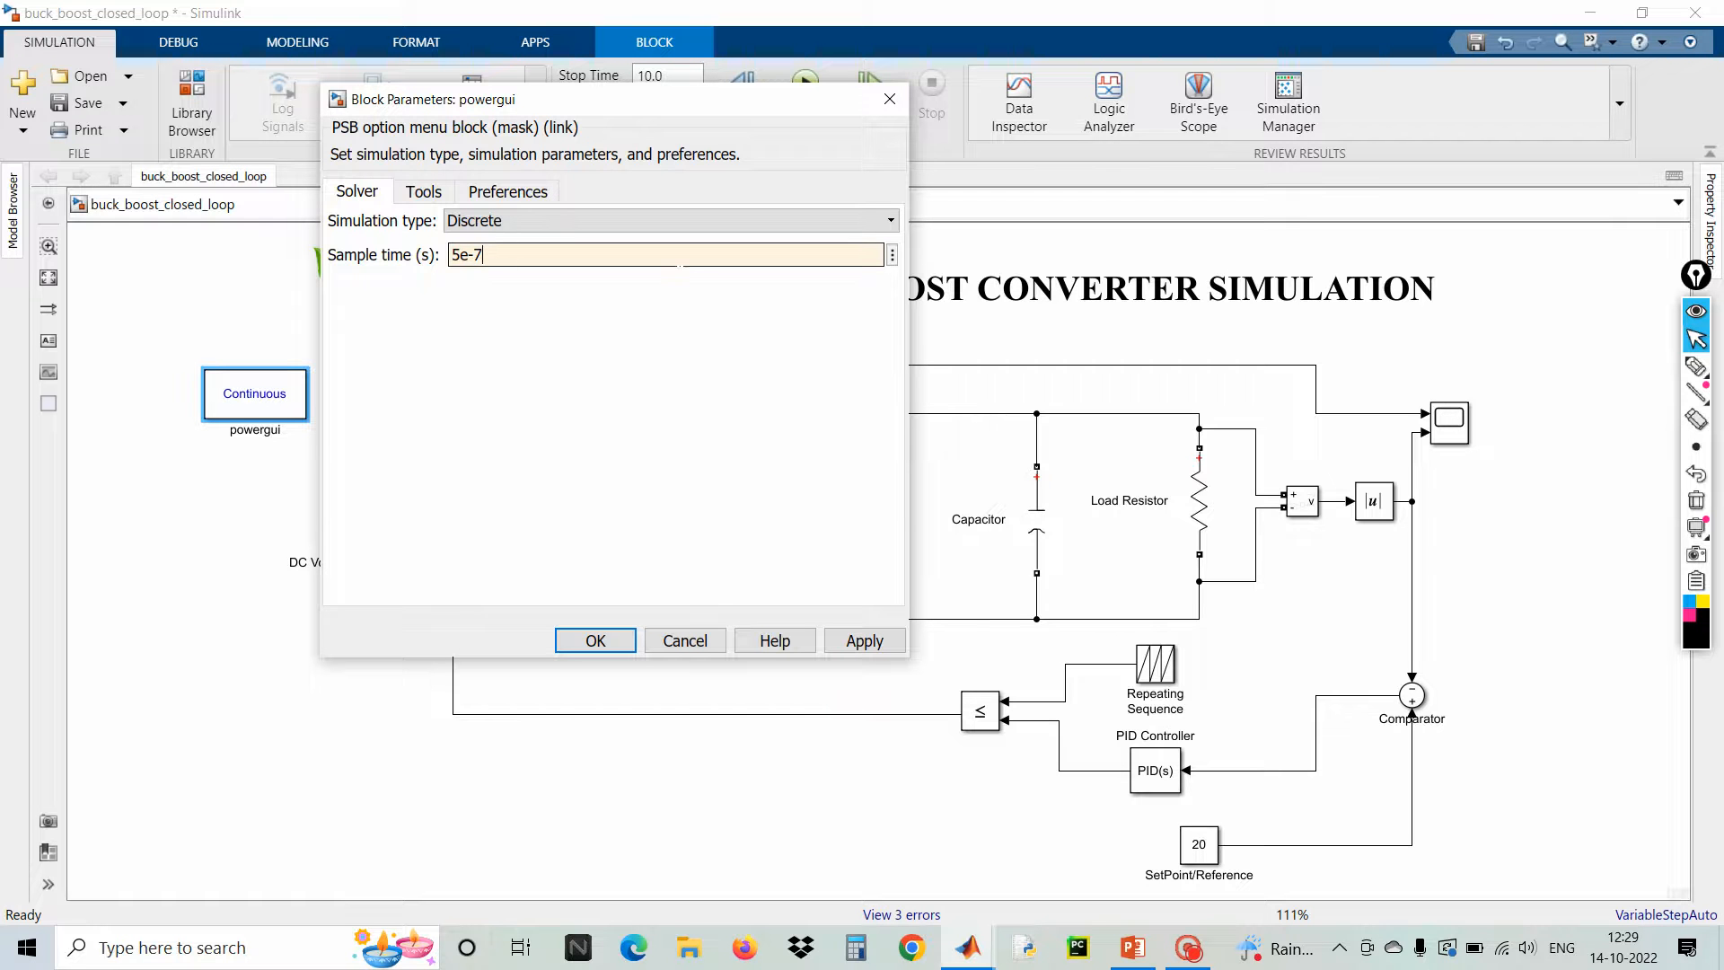
click(865, 639)
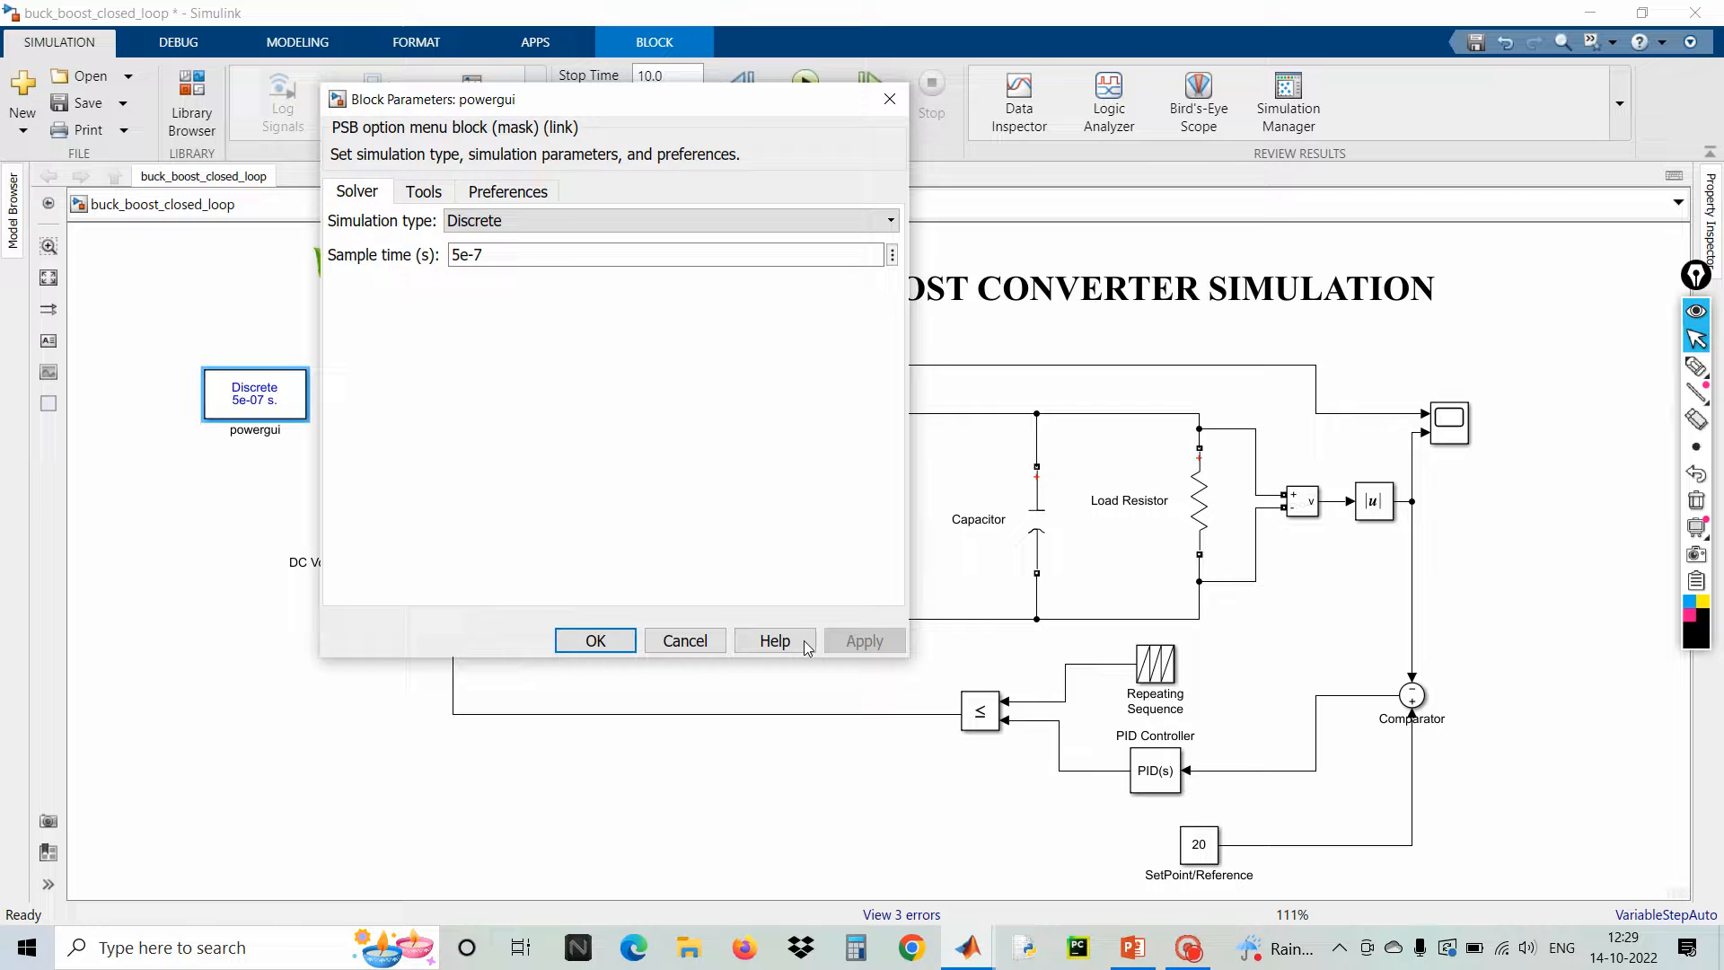
click(628, 641)
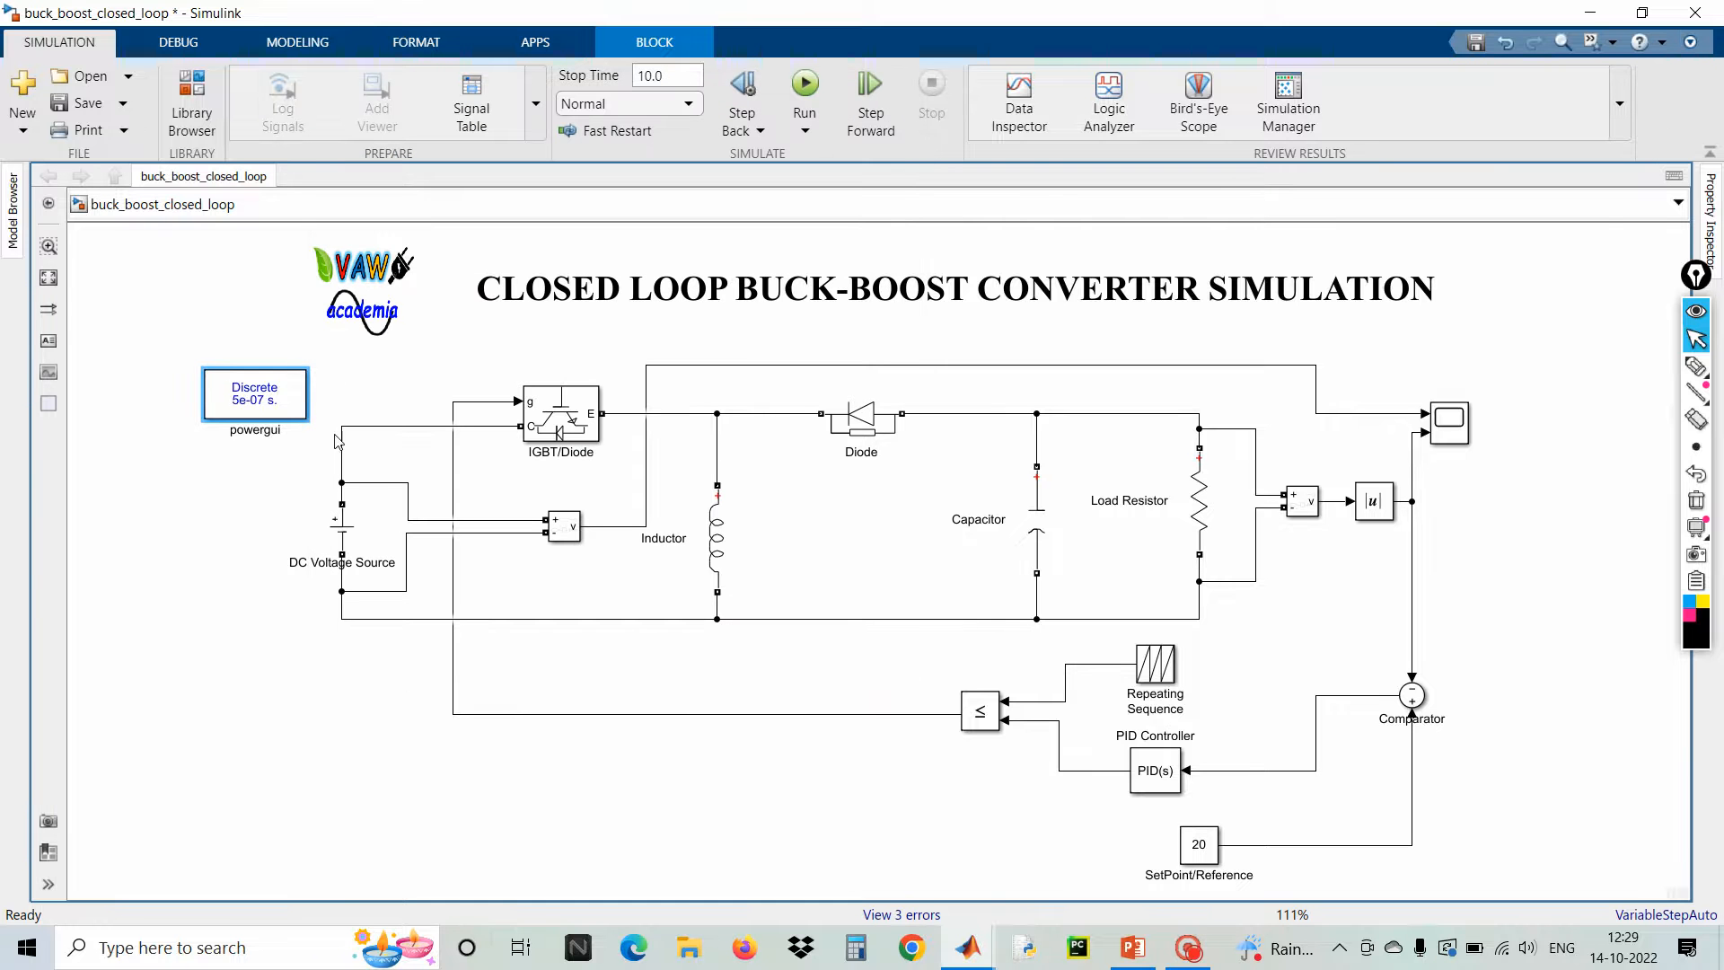
- In the model's solver configuration, choose the ode23t (mod. stiff/Trapezoidal) solver and set the relative tolerance to 1e-5
click(267, 47)
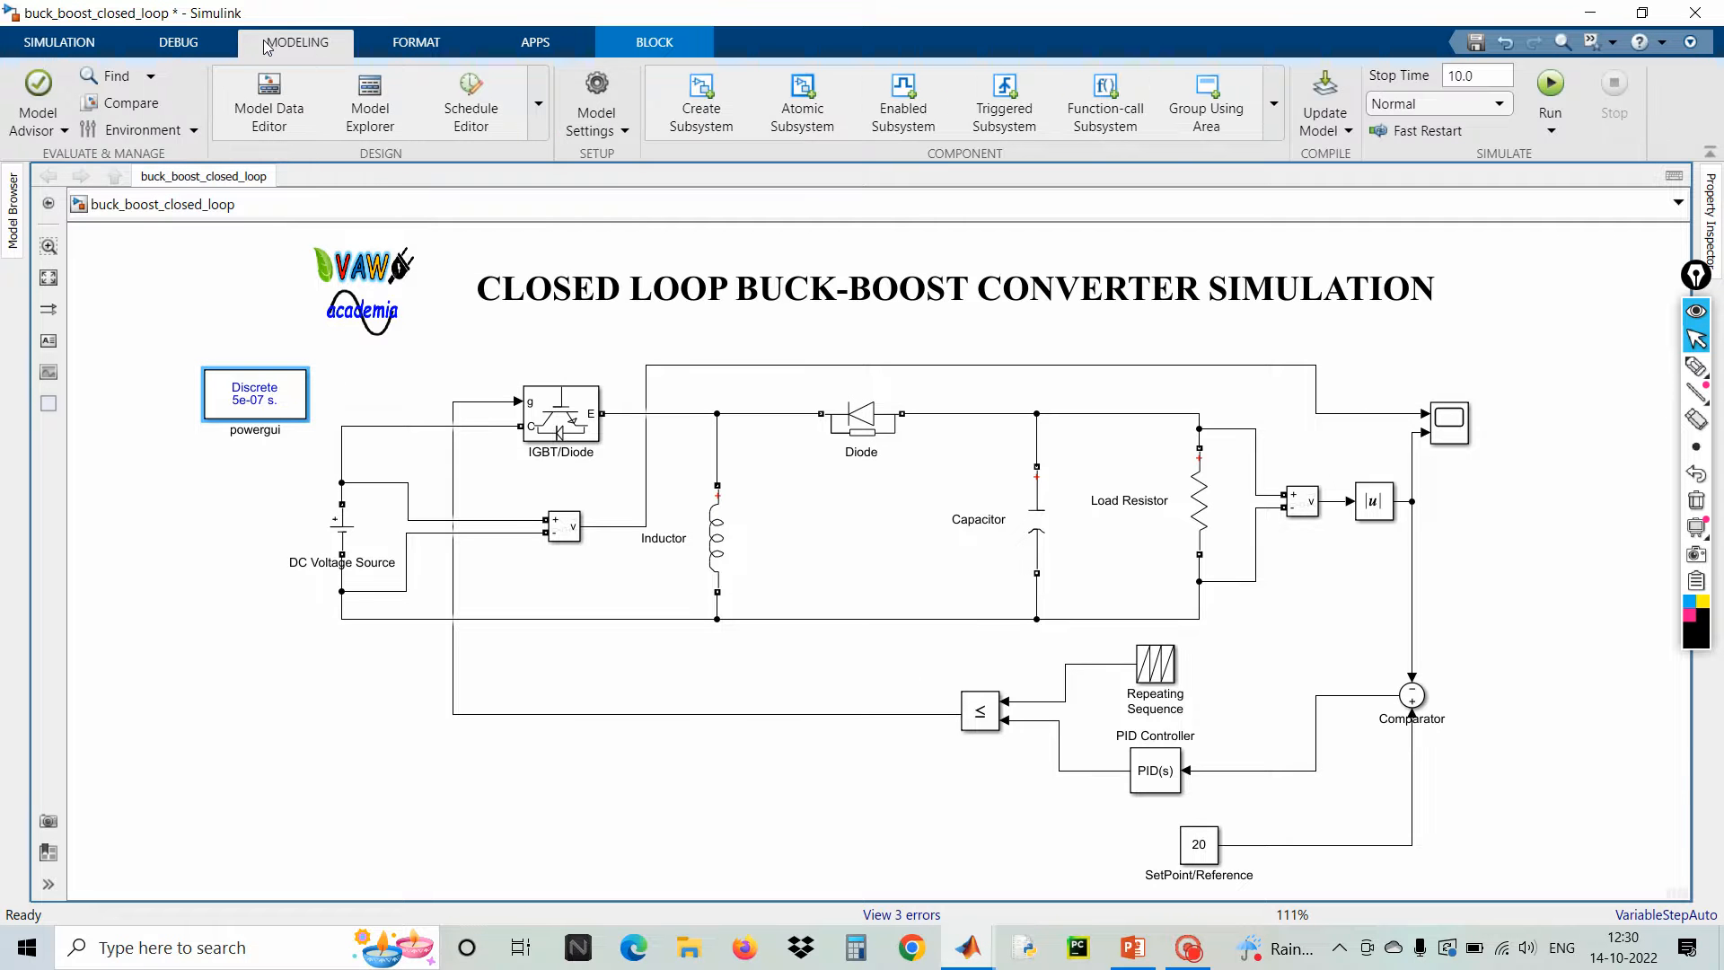
click(597, 90)
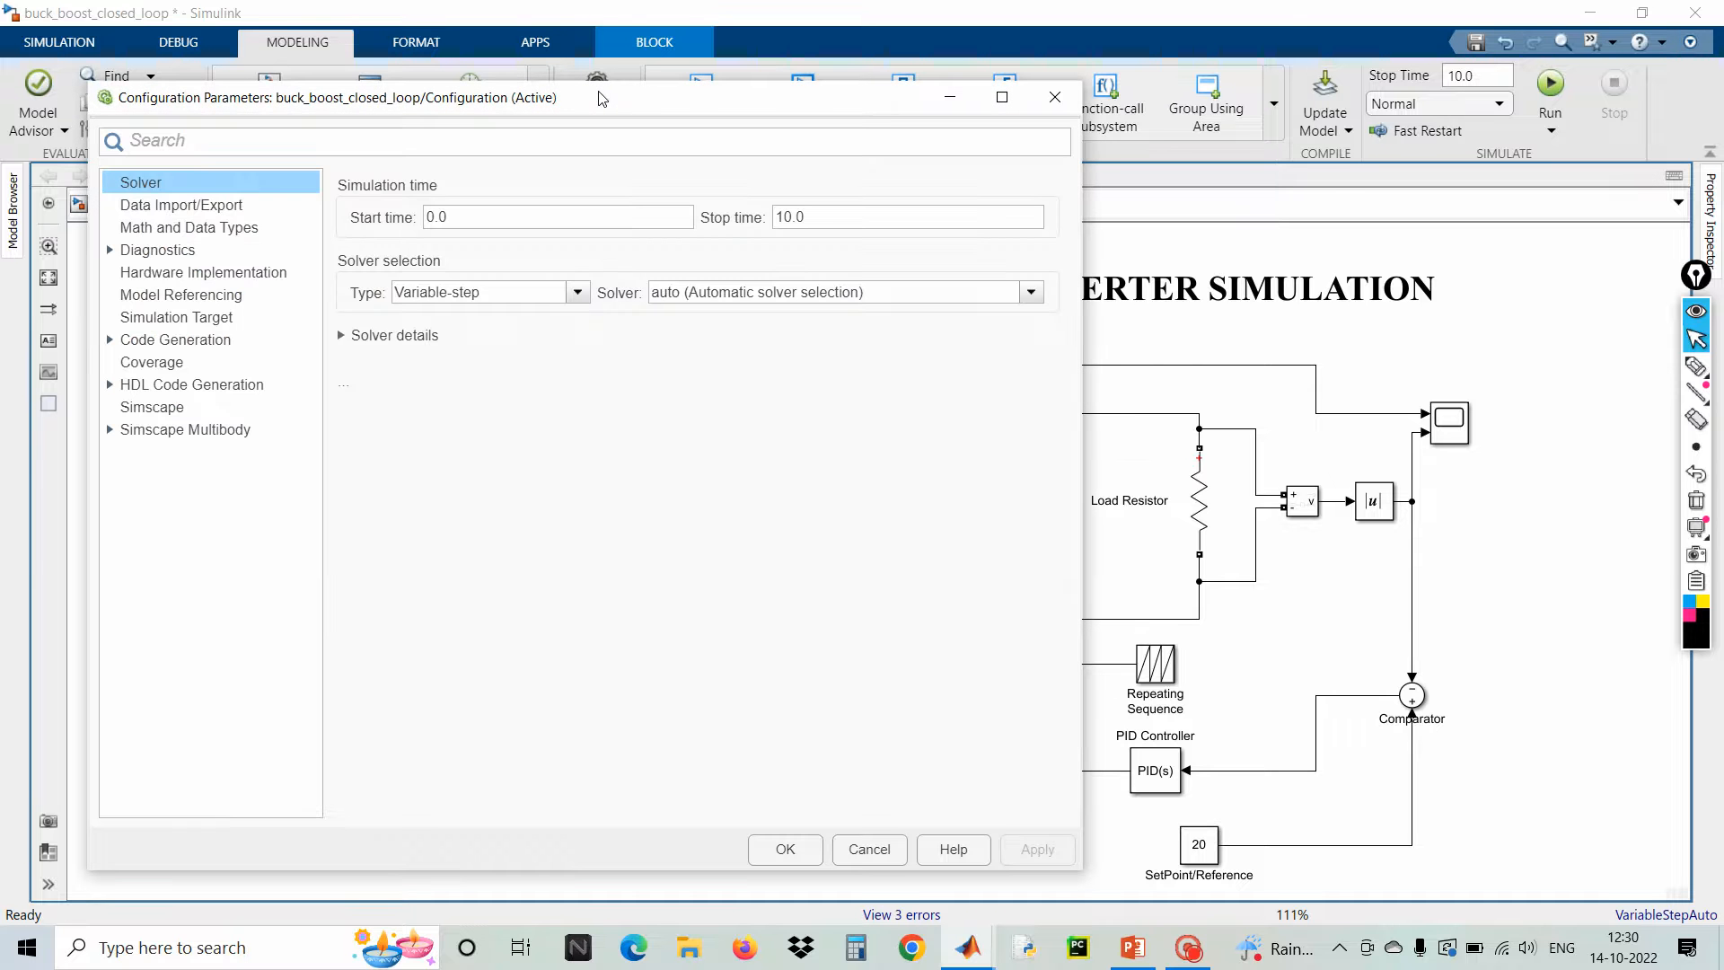
click(389, 336)
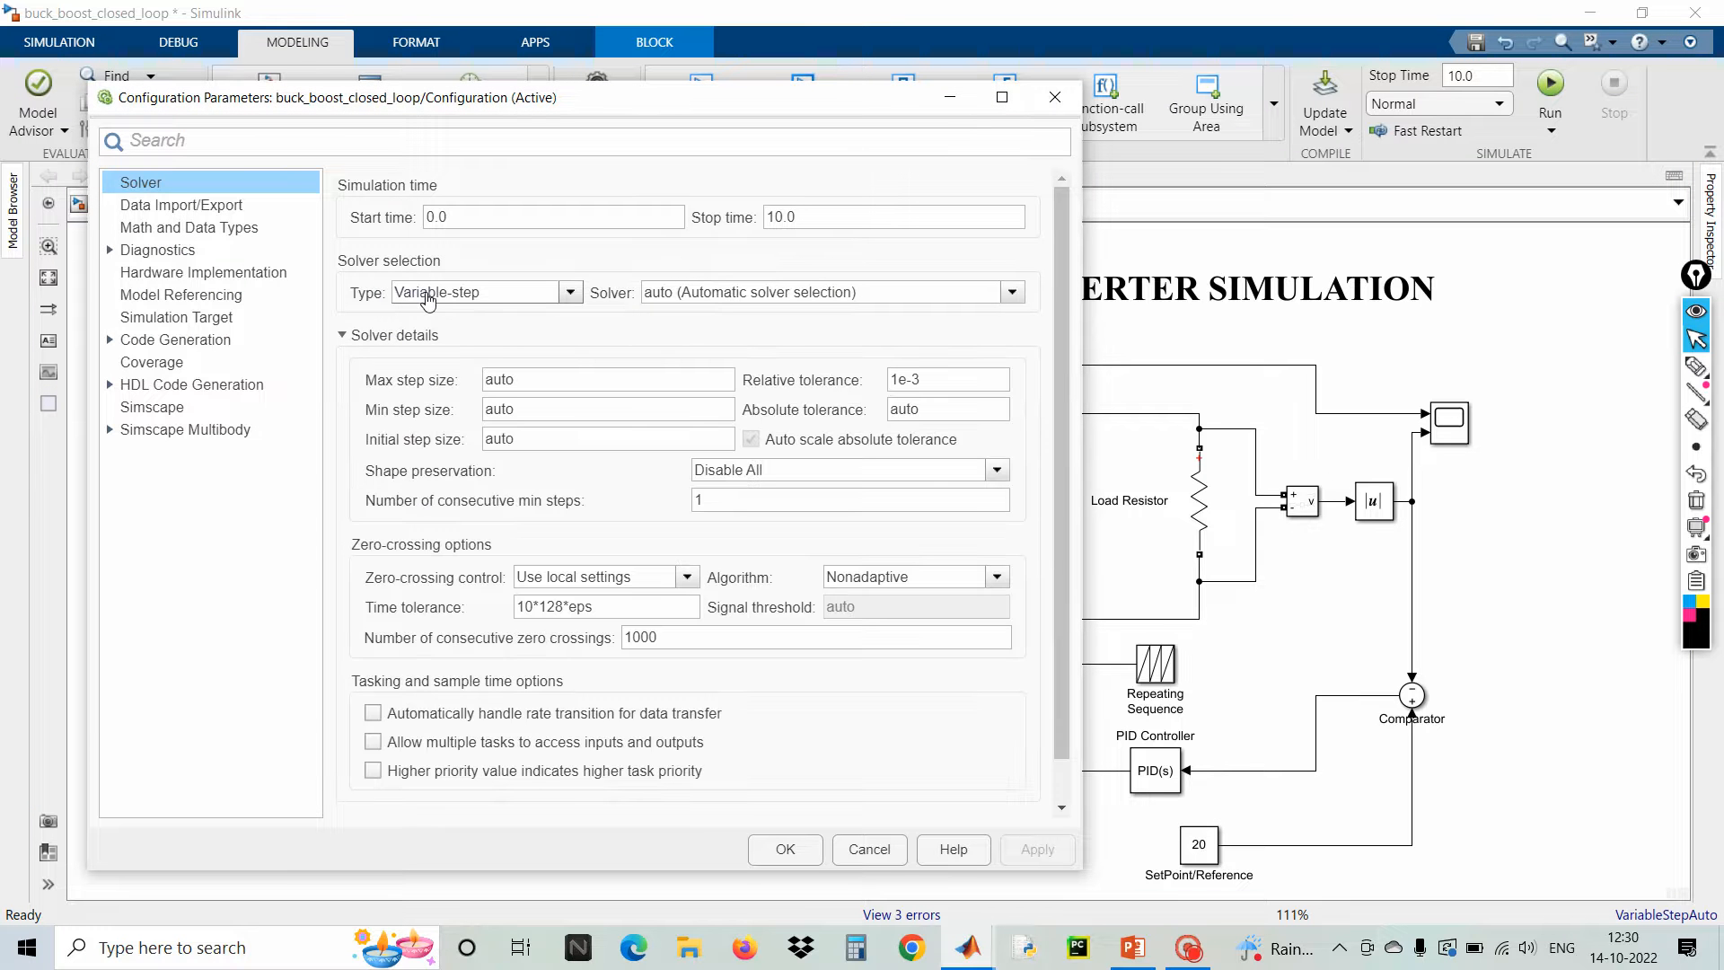
click(788, 299)
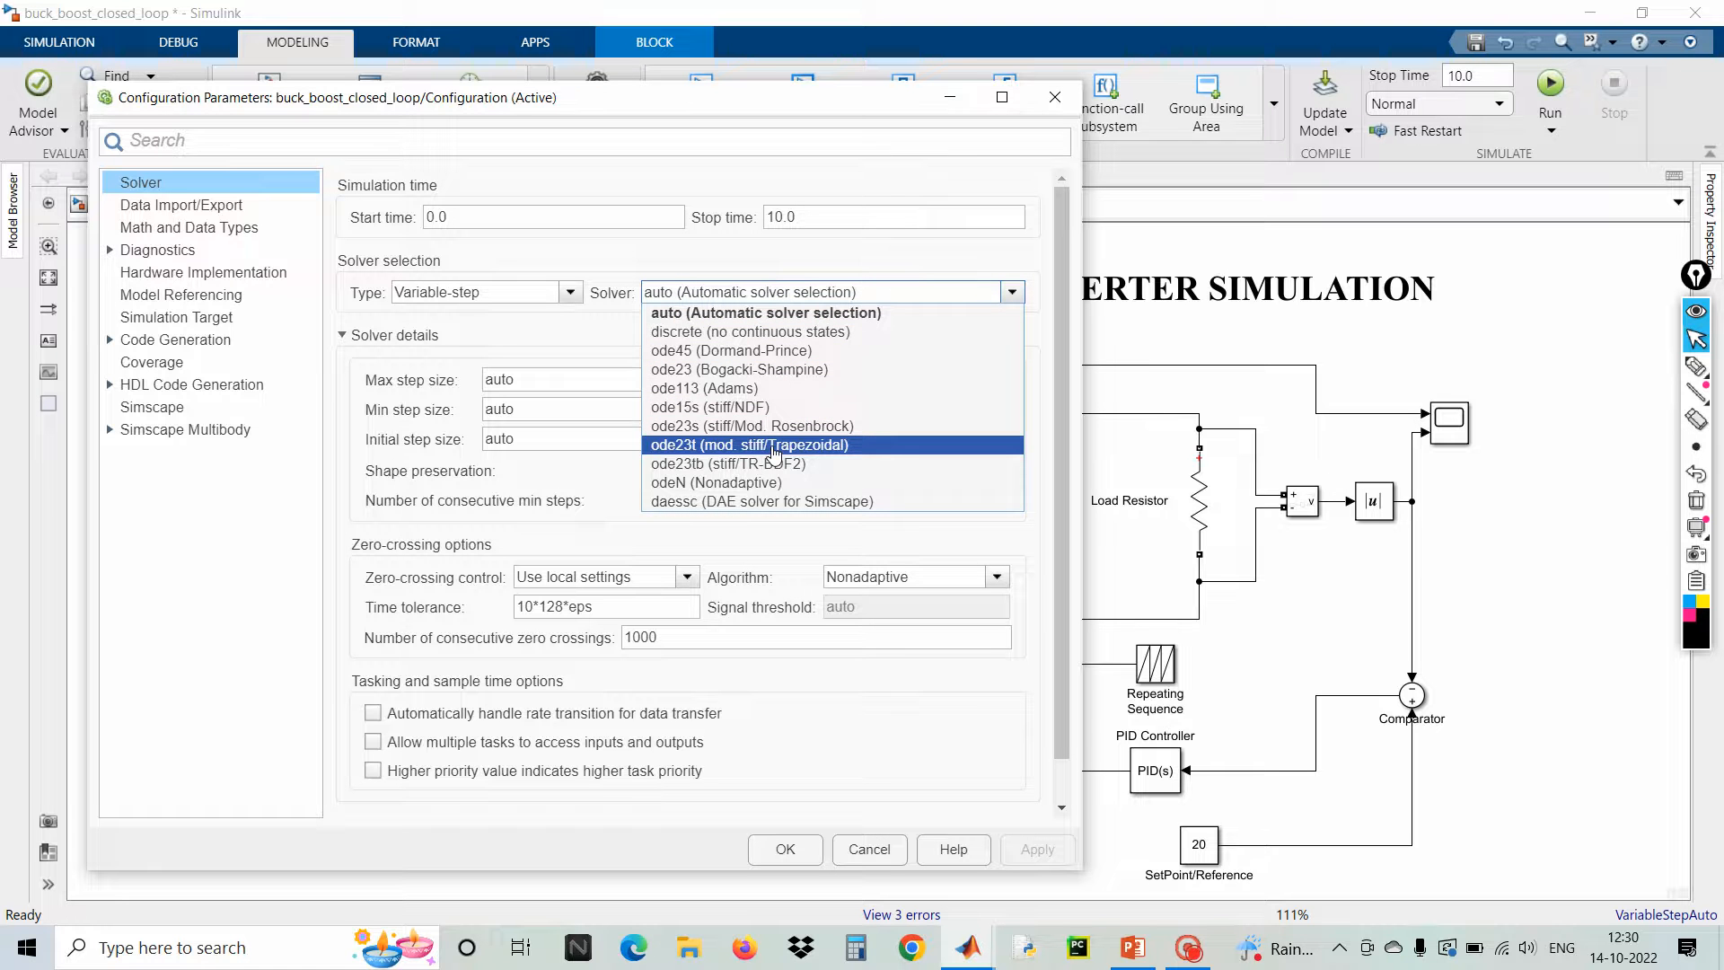
click(773, 446)
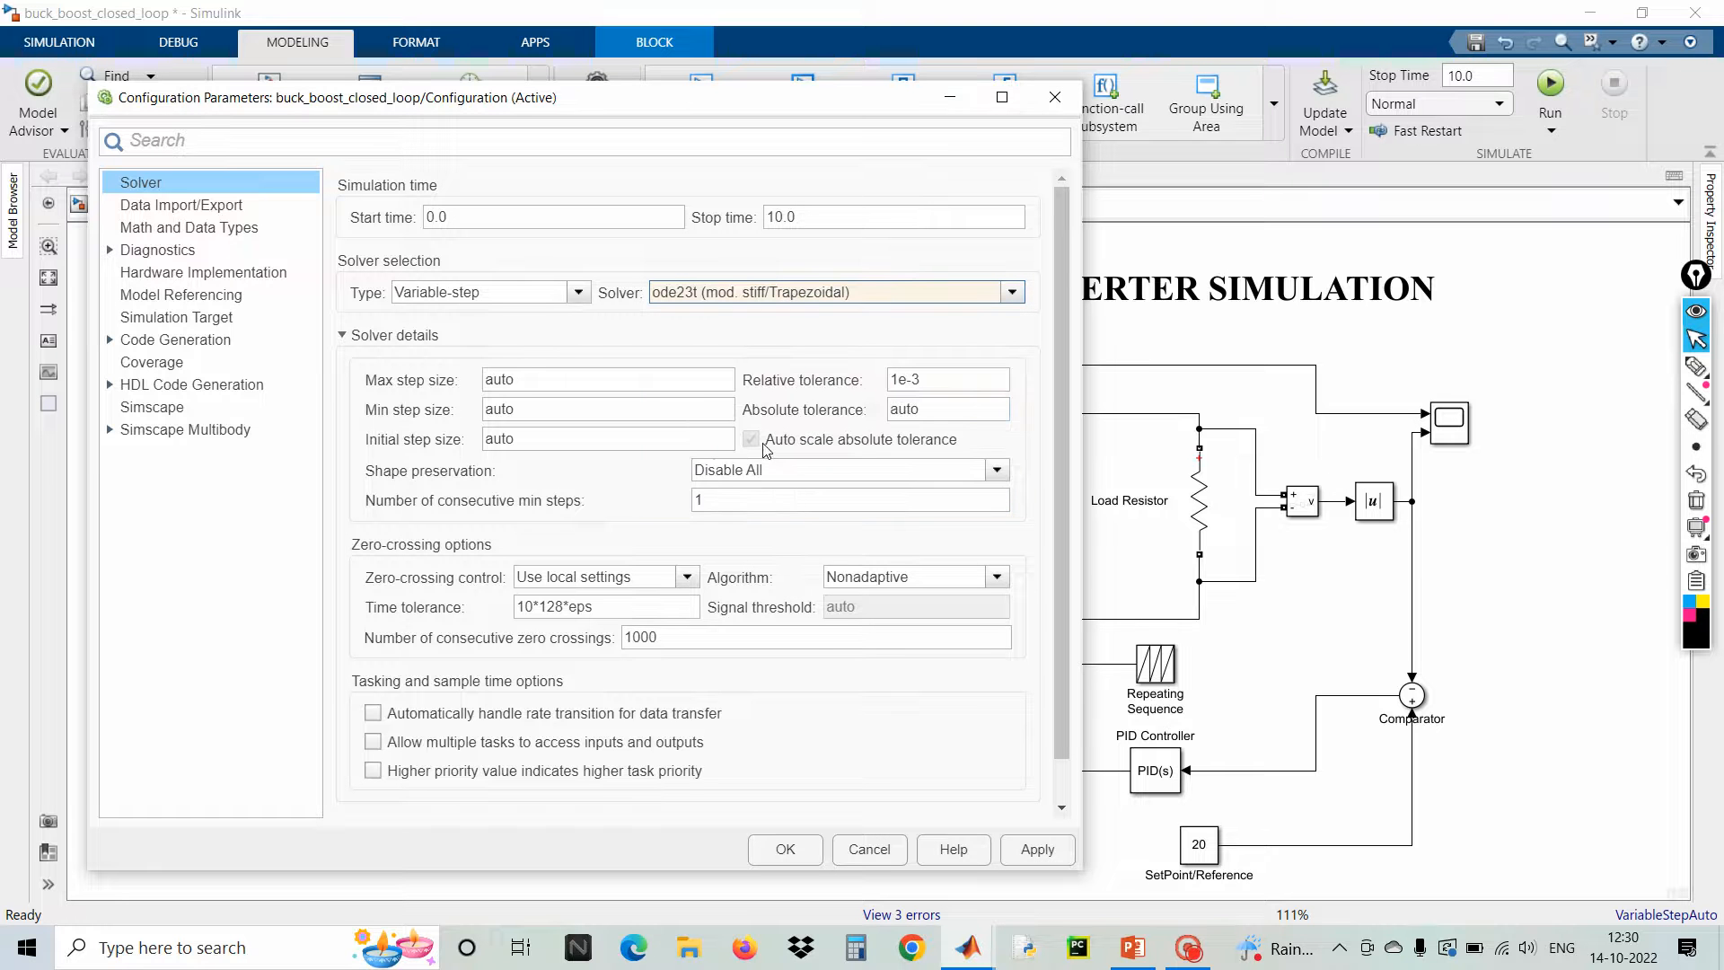
click(934, 380)
double_click(941, 380)
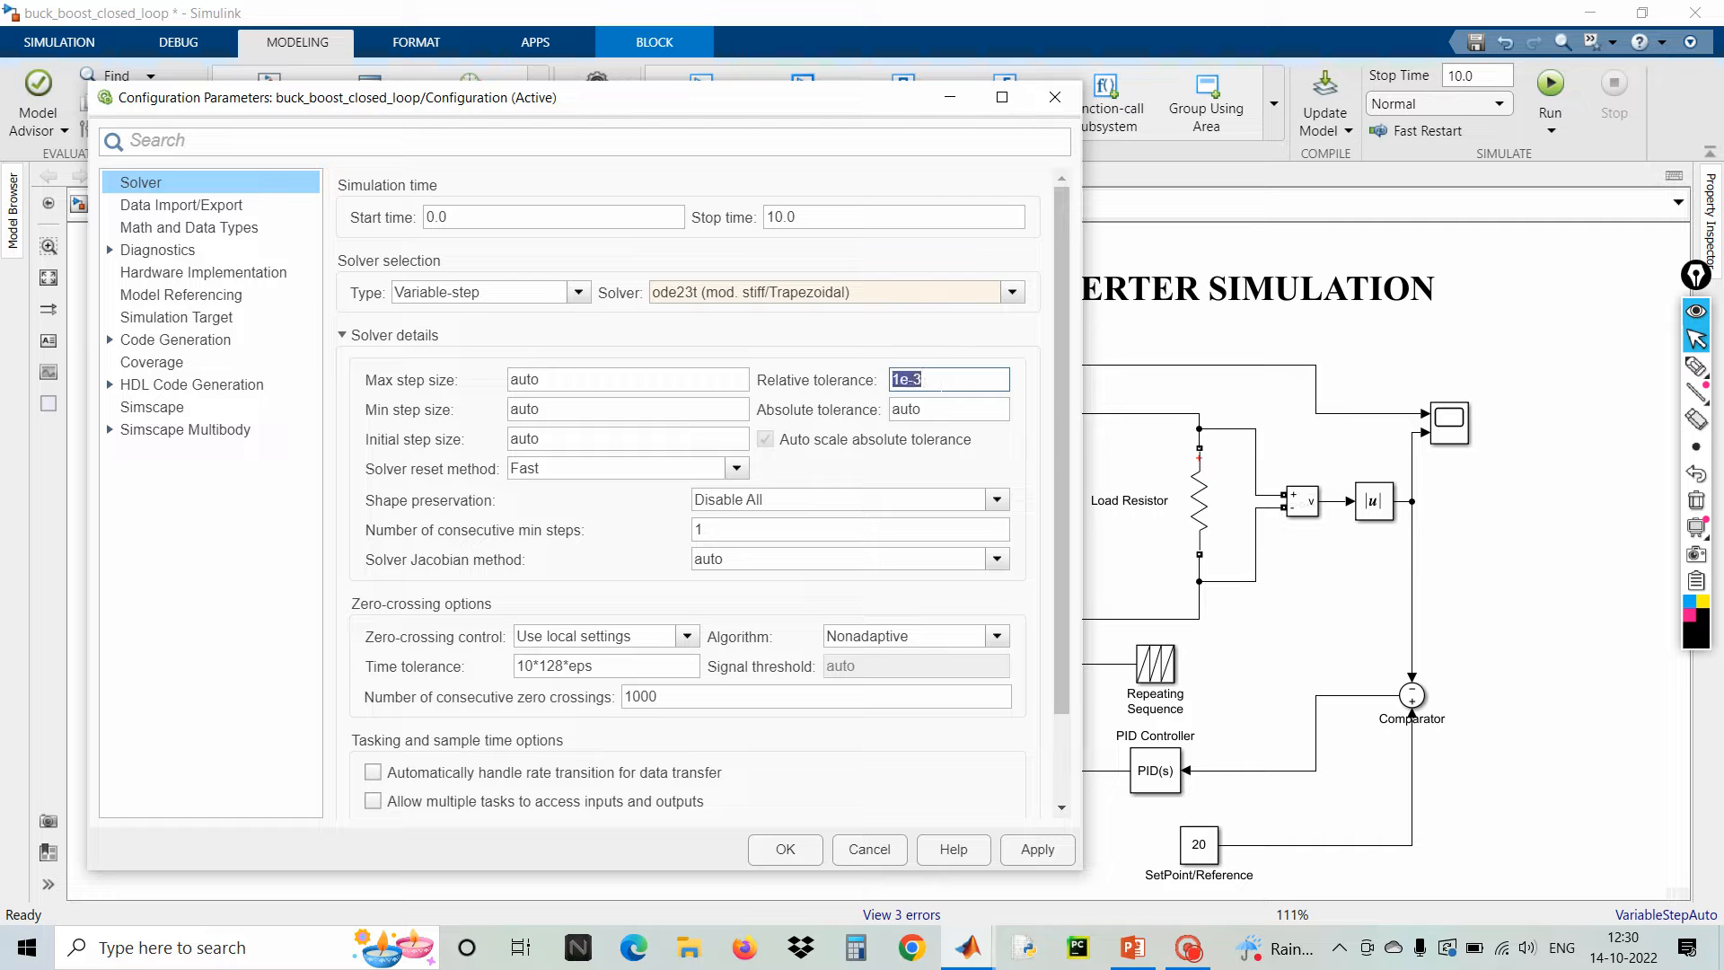
text(1)
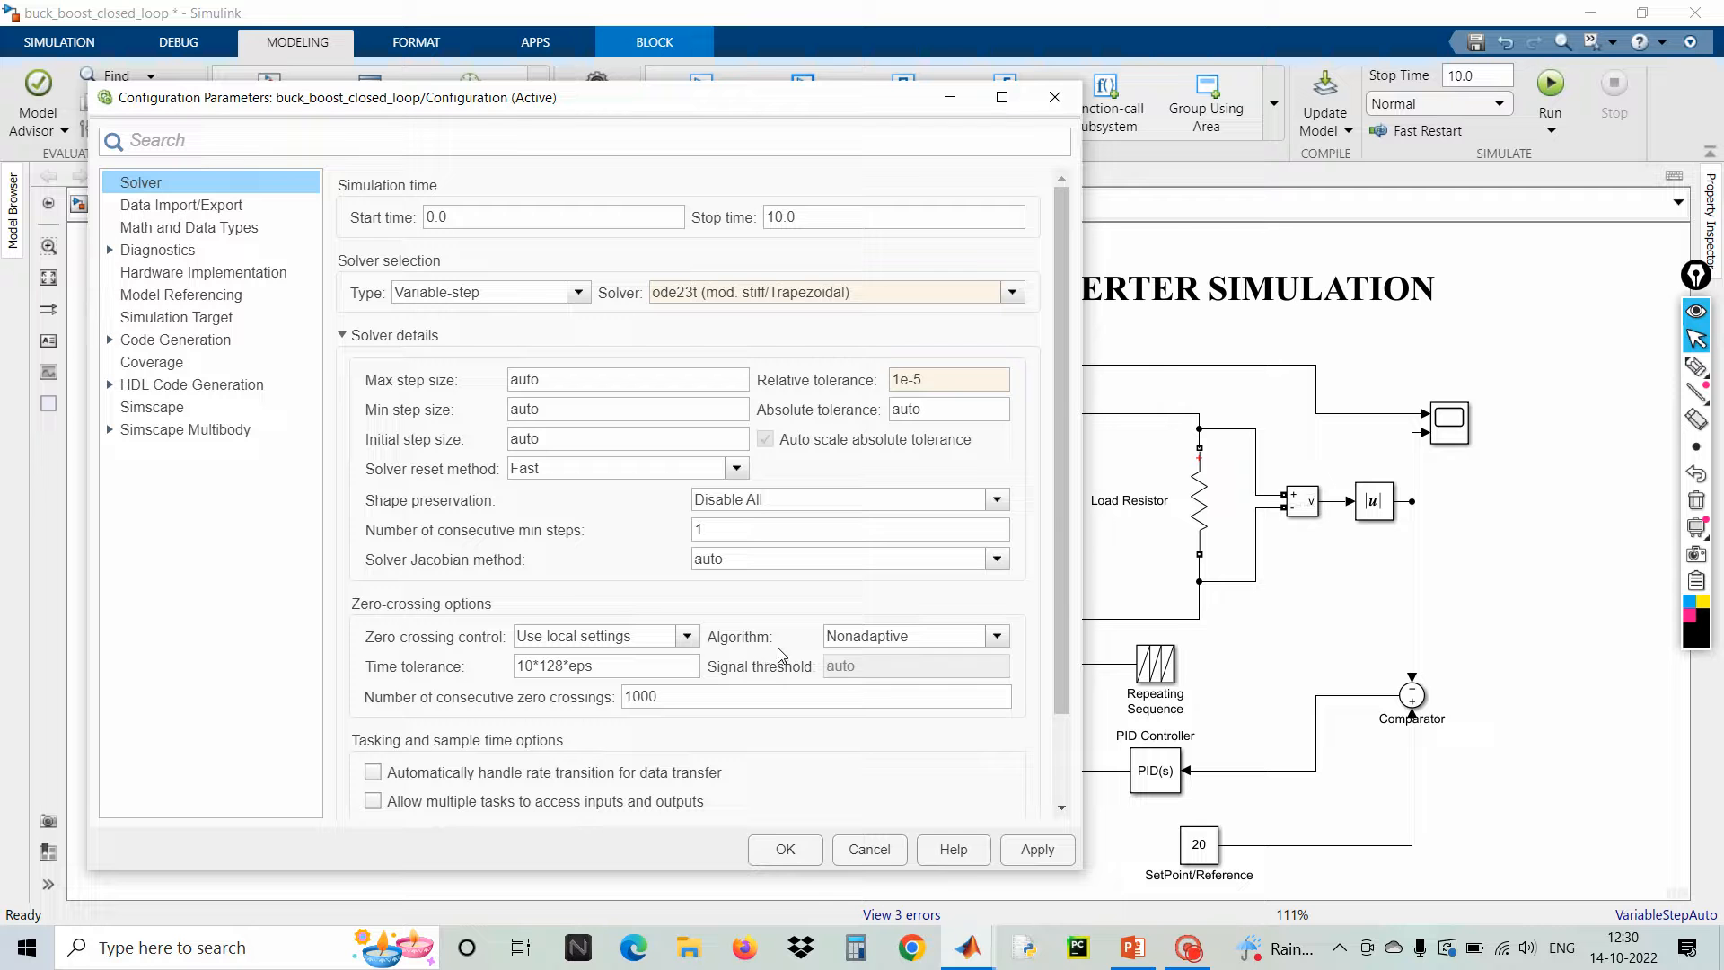
- Set the zero-crossing algorithm to Adaptive and apply the solver configuration
click(998, 639)
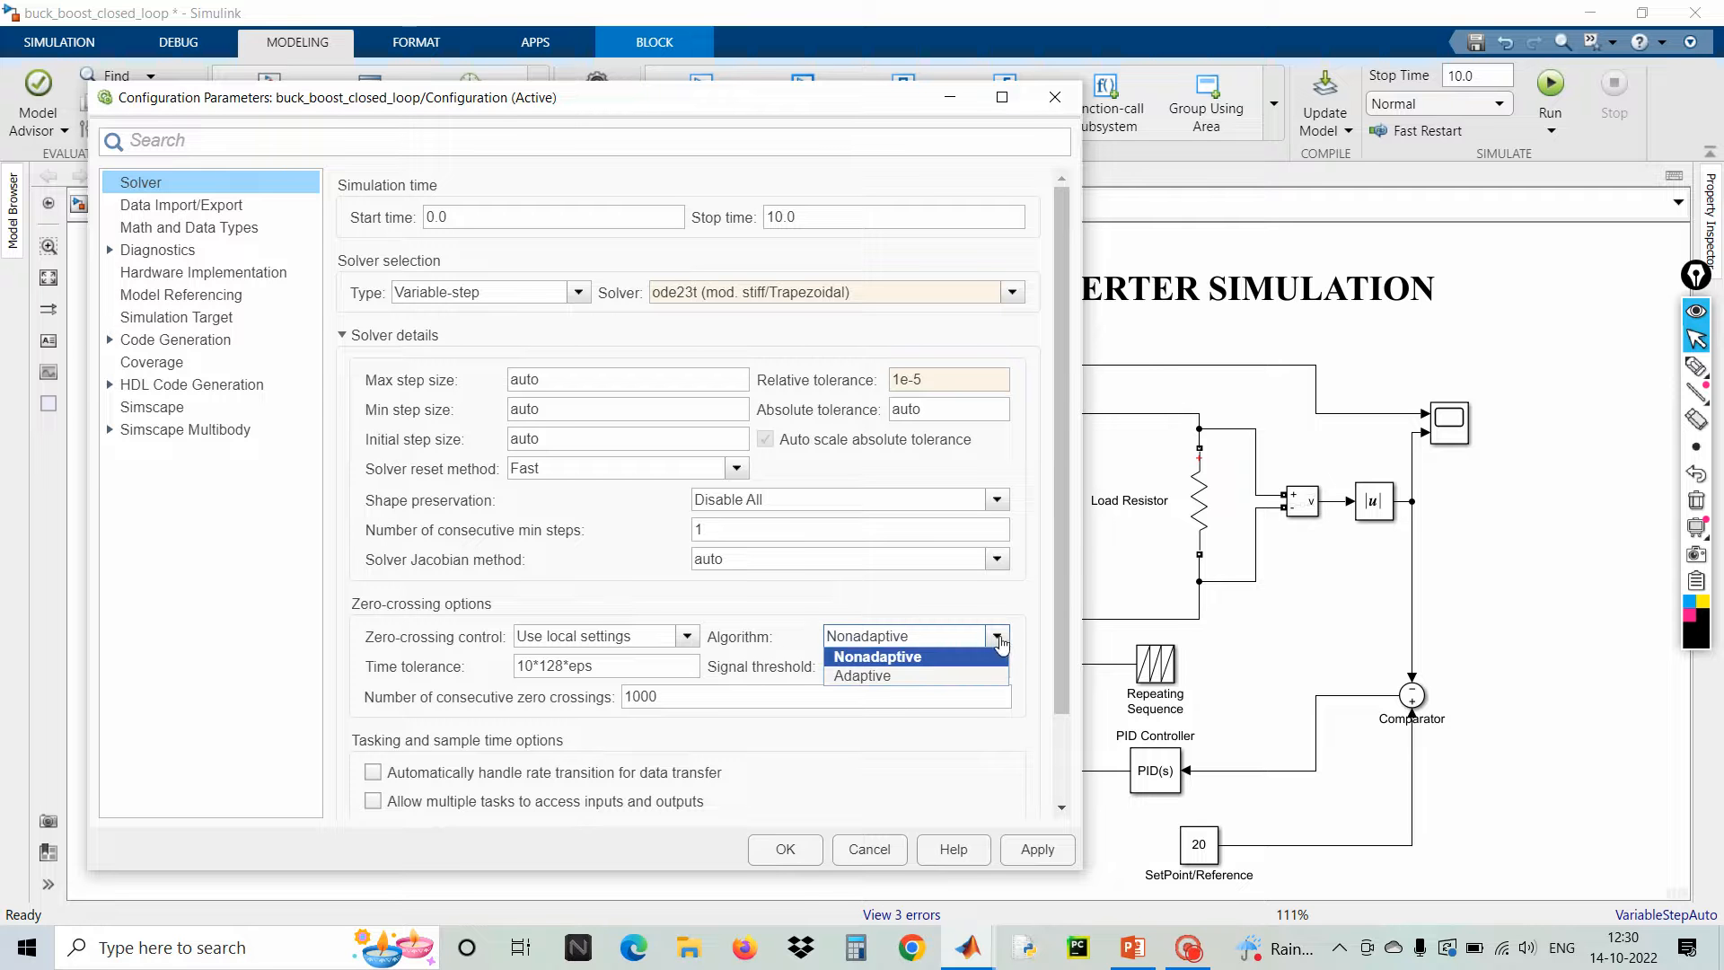
click(917, 677)
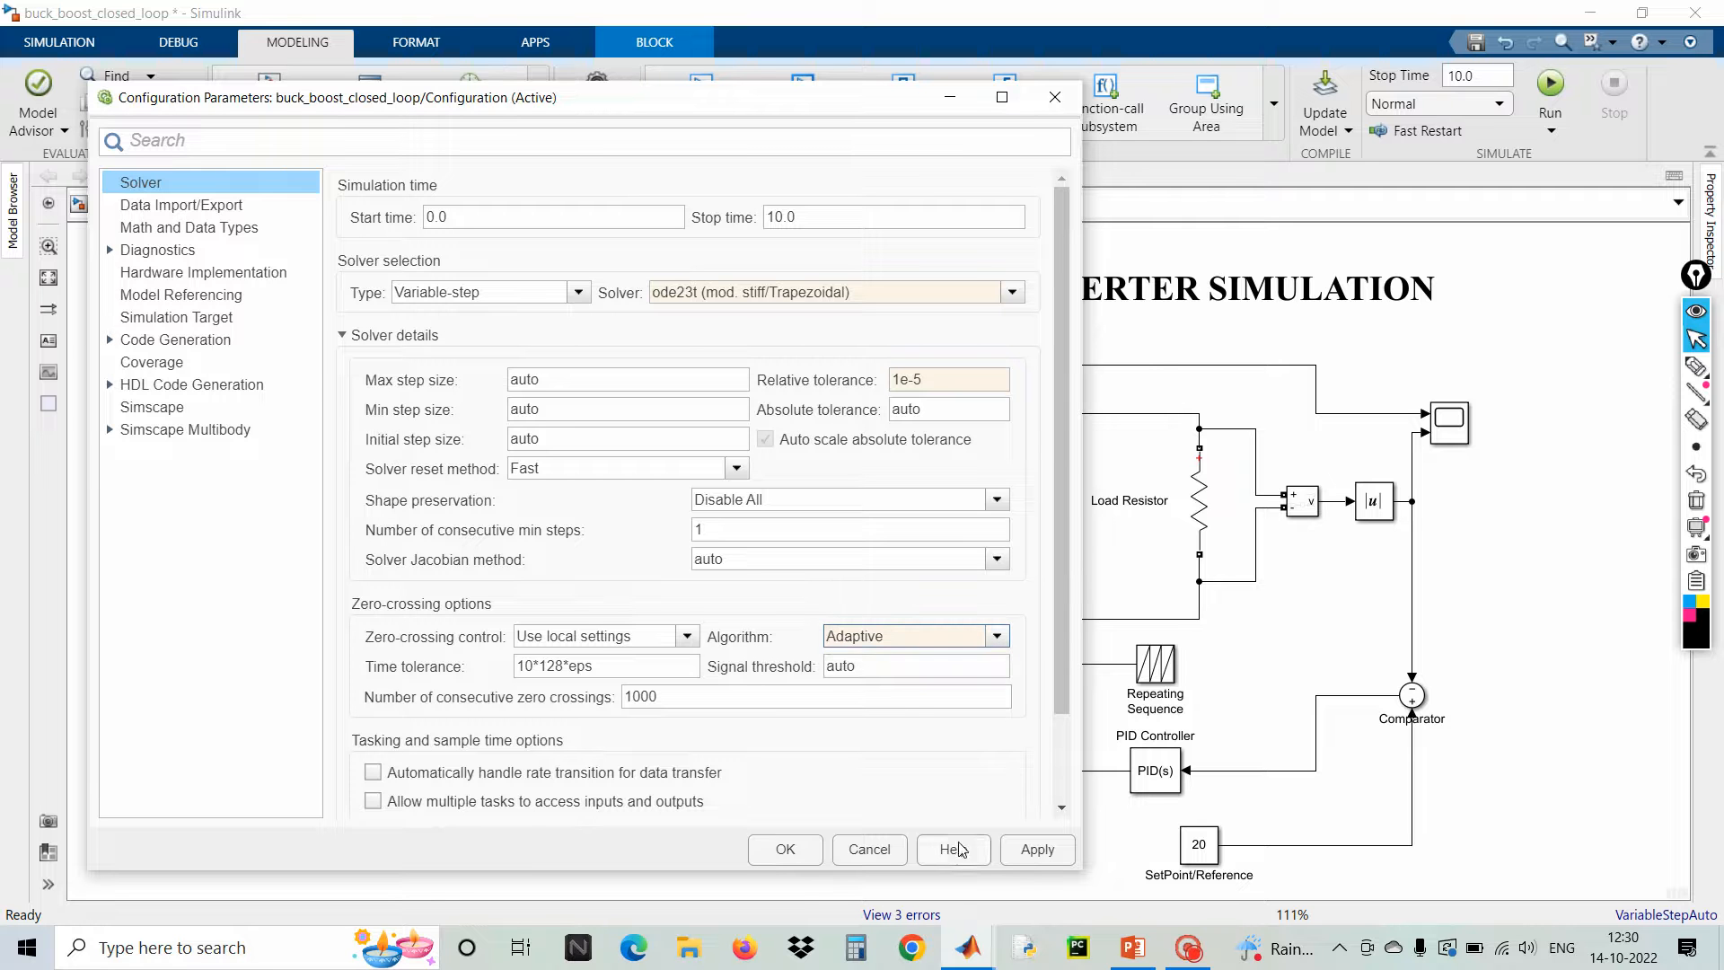
click(1037, 850)
click(786, 849)
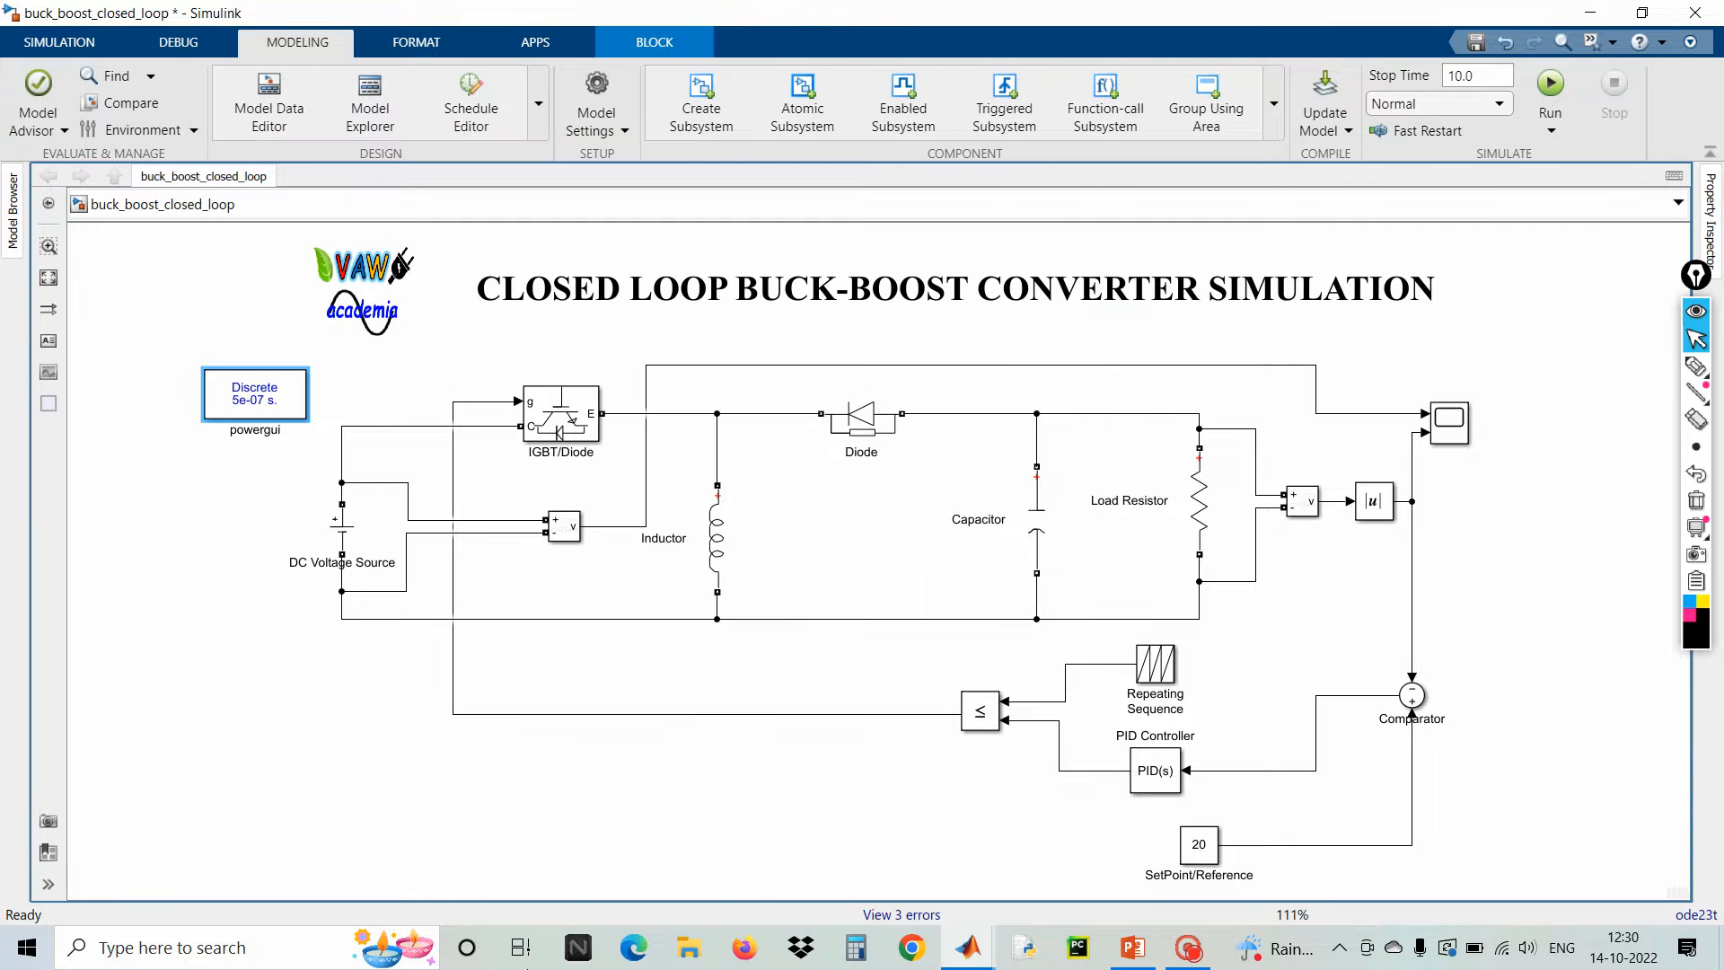
- Move the powergui block slightly up and left, away from the converter circuit
drag(237, 393, 218, 369)
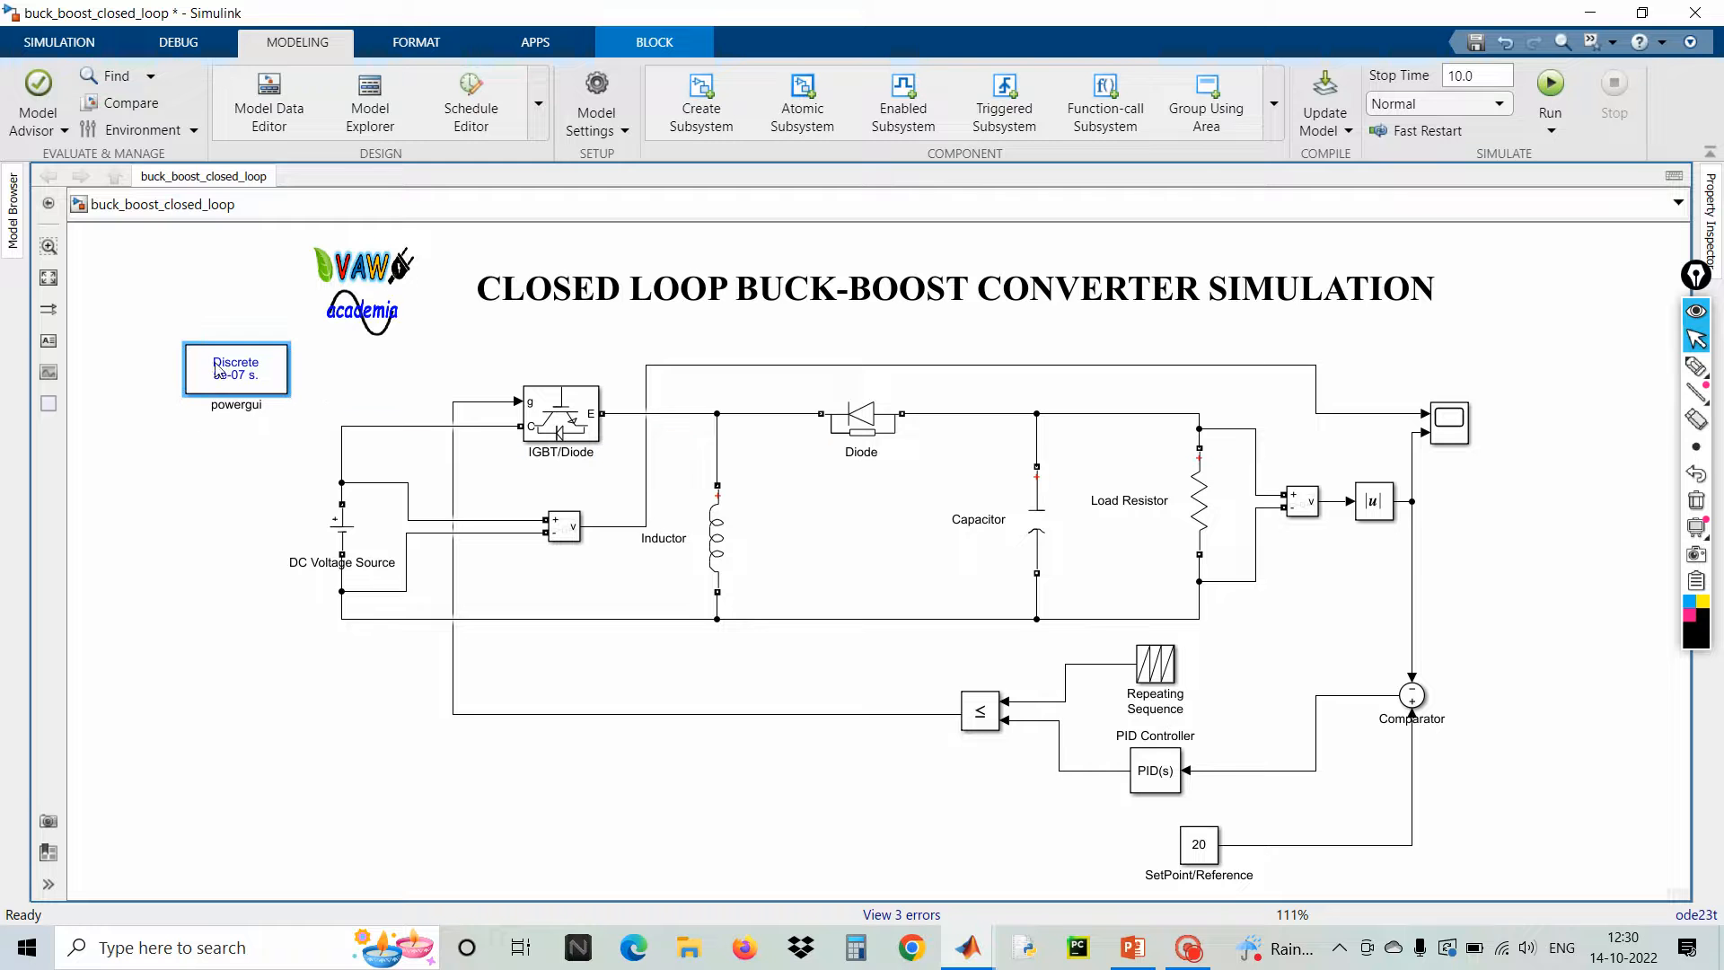
- Move the SetPoint/Reference constant block slightly left, beneath the PID Controller
click(55, 42)
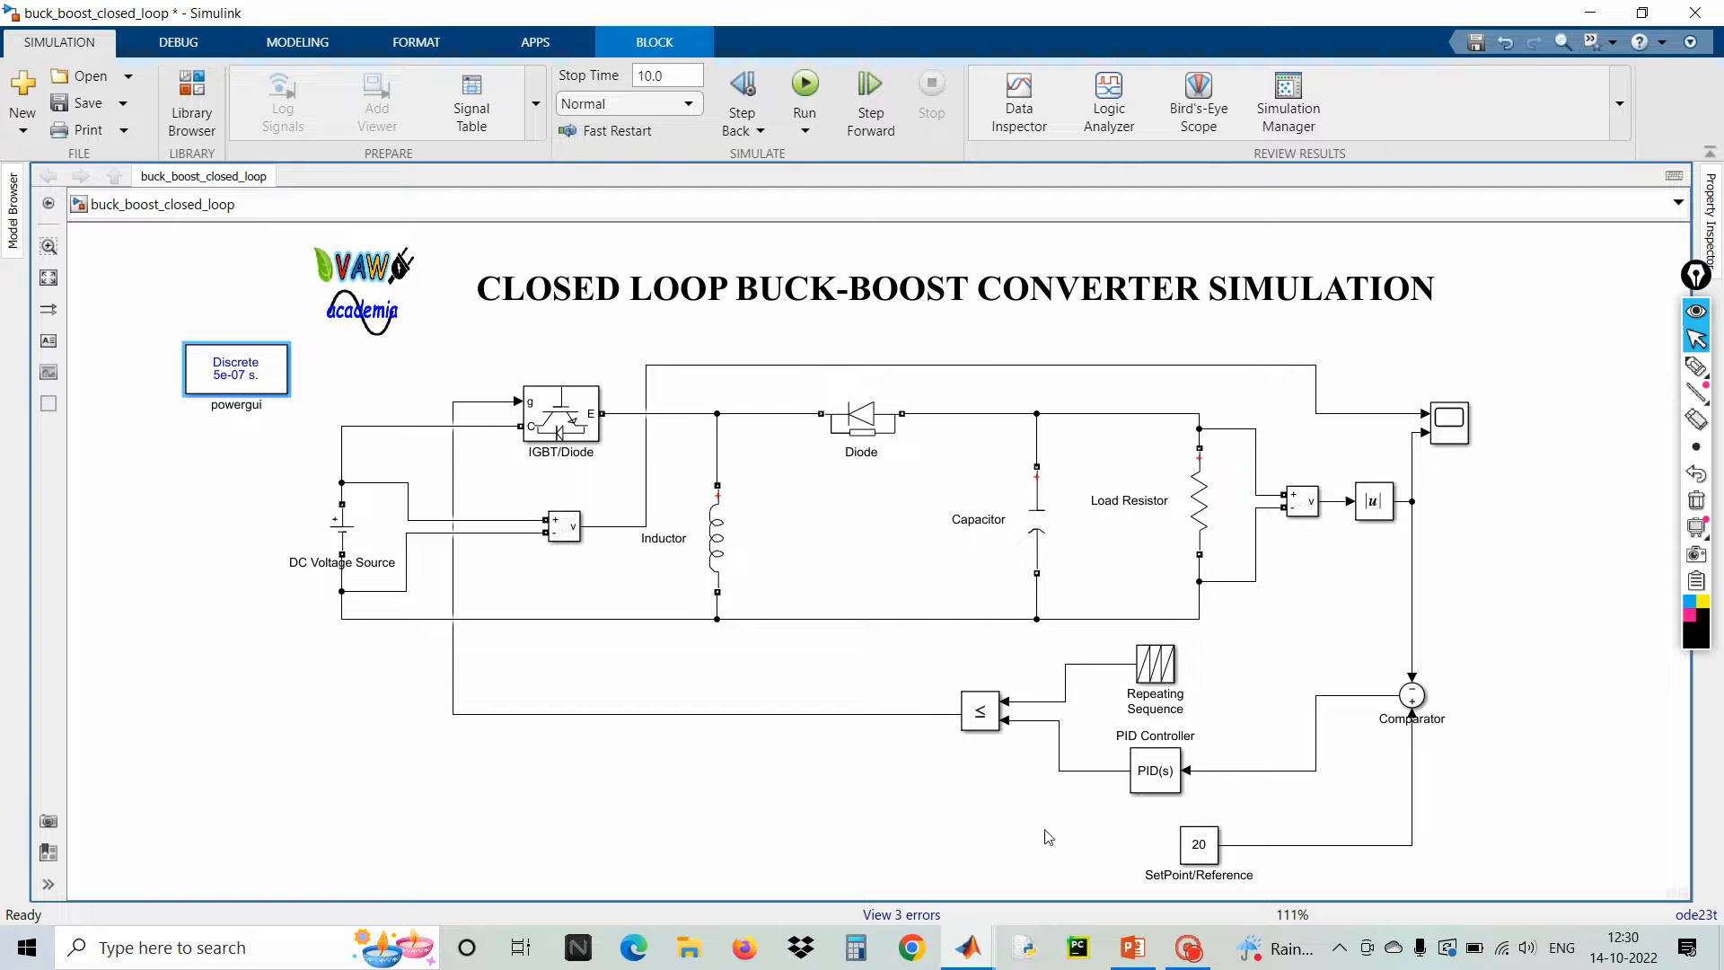
click(1200, 852)
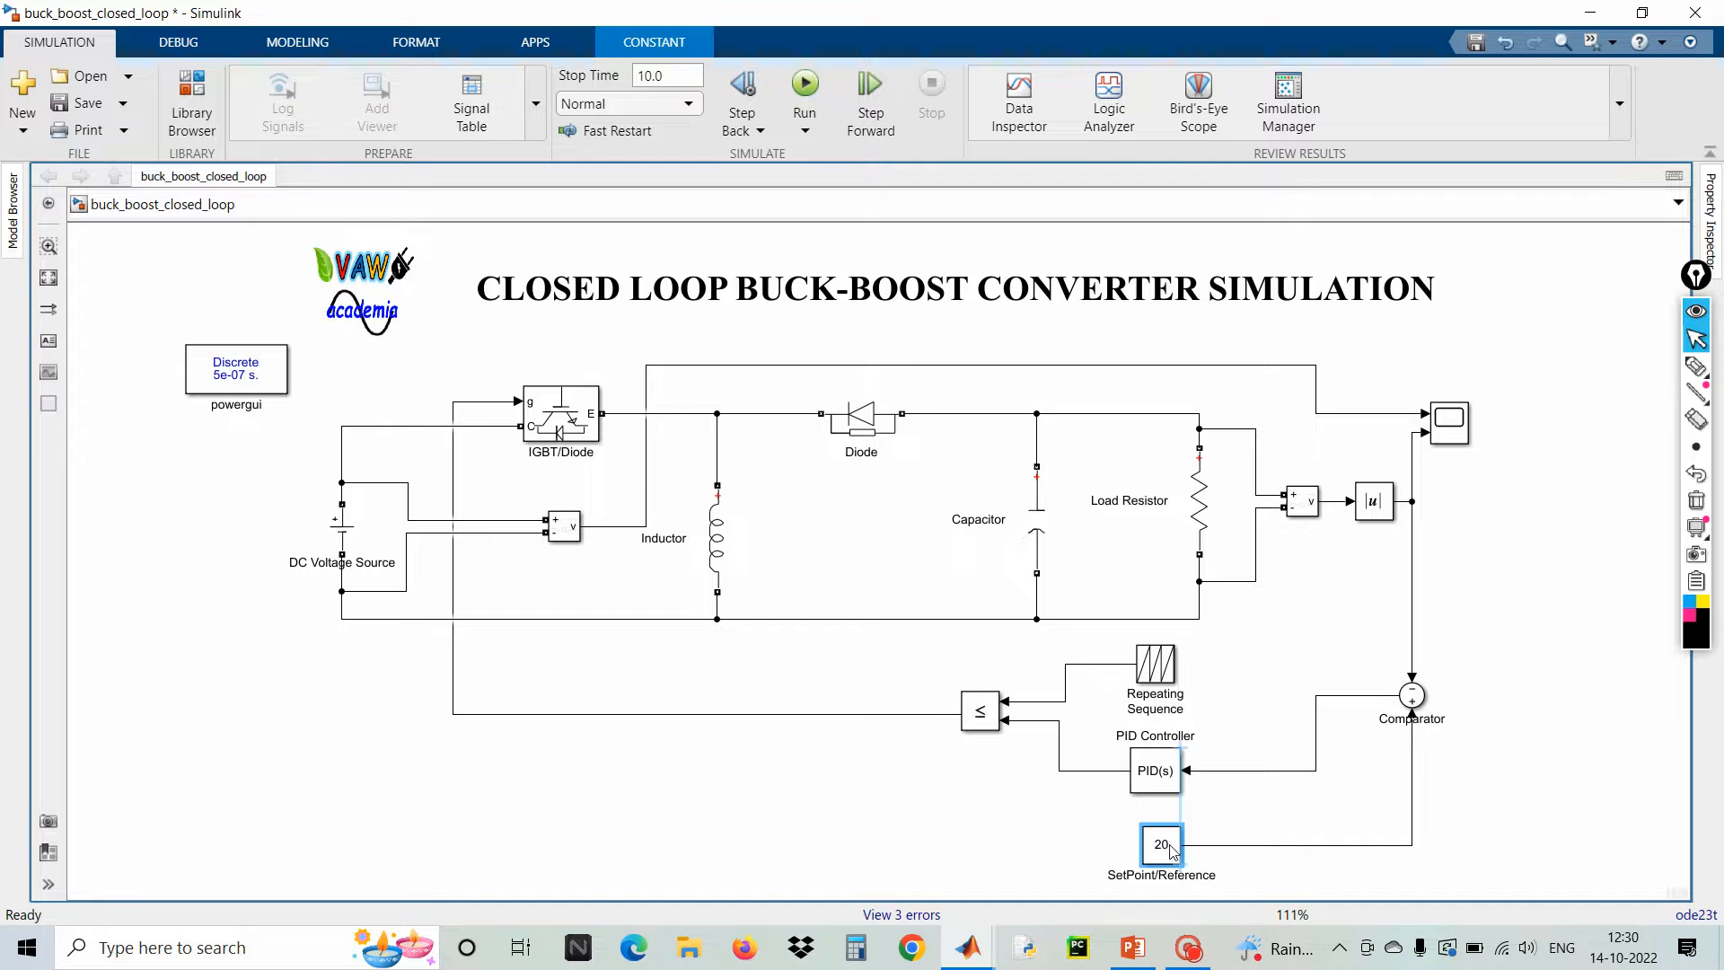
drag(1169, 851, 1172, 851)
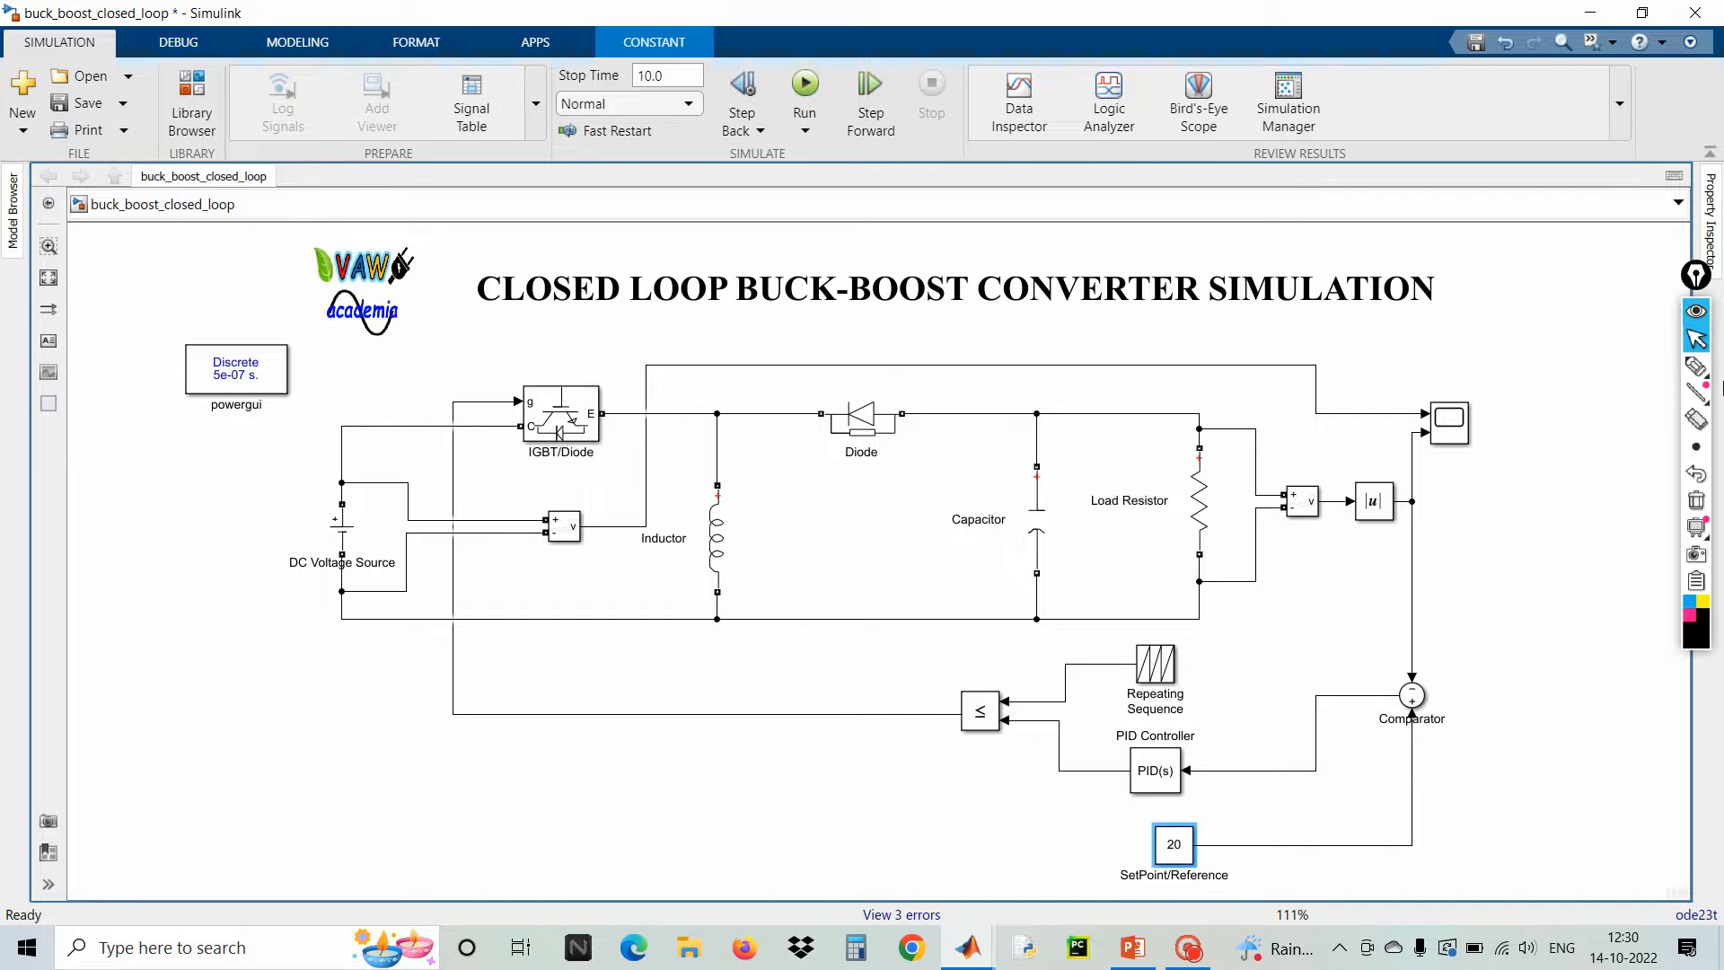
- Annotate the DC voltage source with a circle and up/down arrows, circle BUCK-BOOST in the title, and erase all the ink
click(1695, 366)
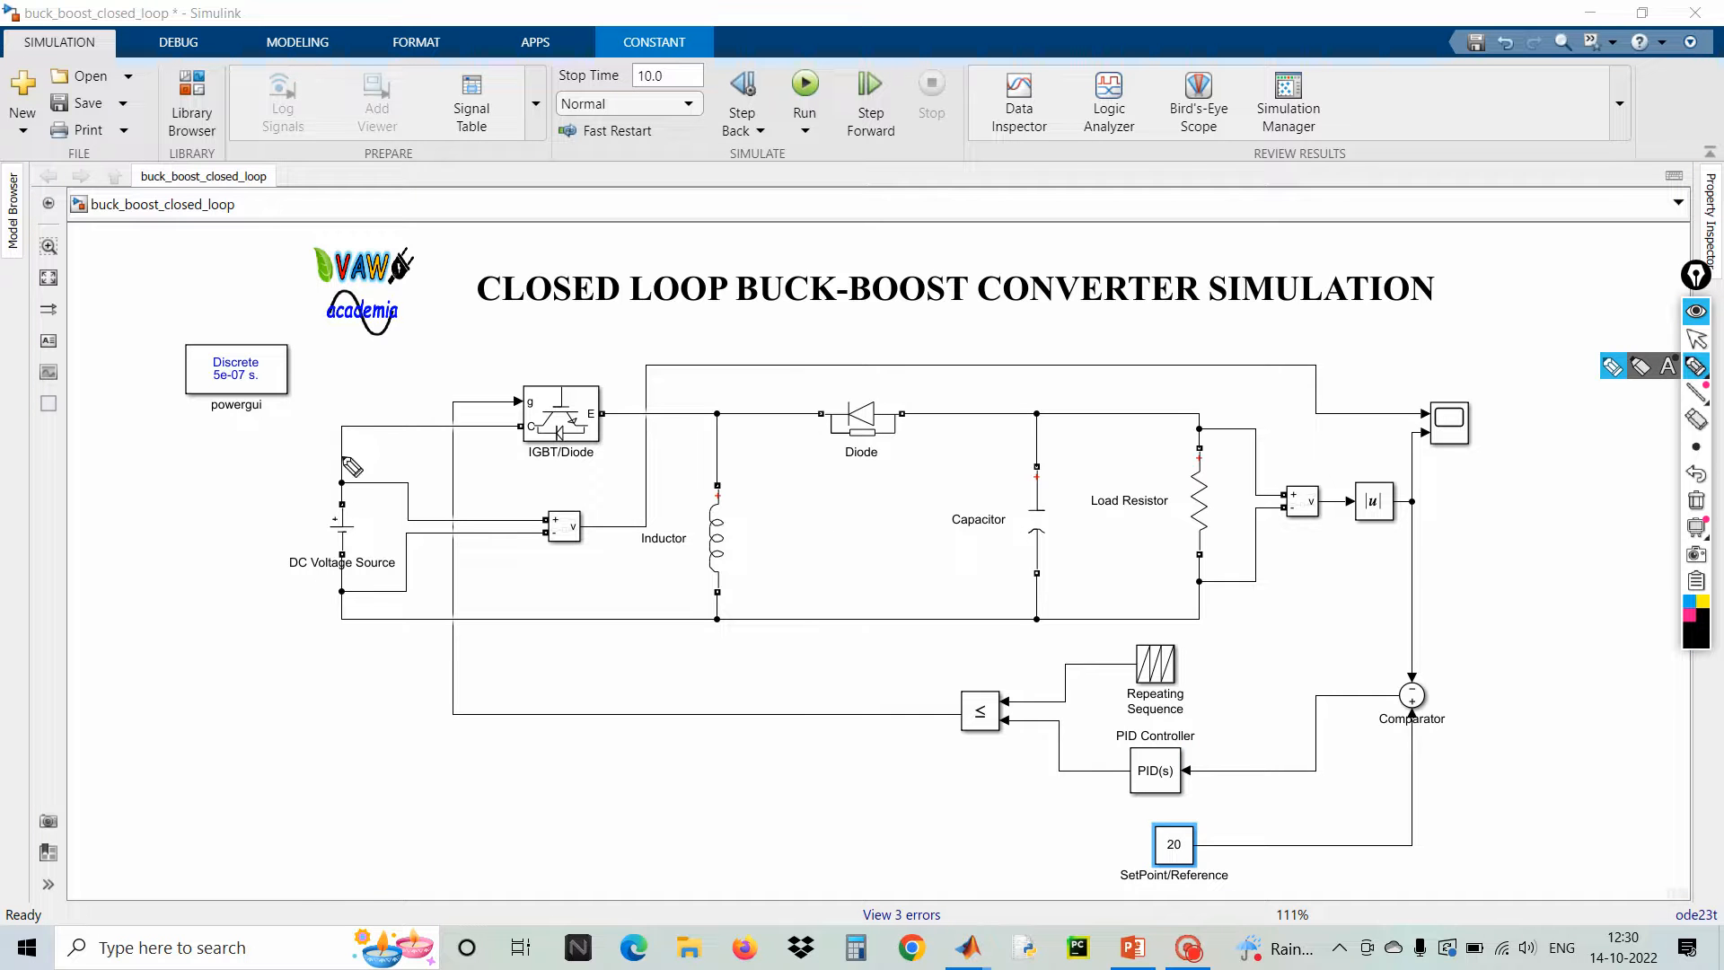
mouse_move(355, 434)
mouse_down()
mouse_move(306, 526)
mouse_move(298, 473)
mouse_move(232, 603)
mouse_up()
mouse_move(232, 482)
mouse_down()
mouse_move(203, 542)
mouse_move(271, 549)
mouse_up()
drag(275, 443, 296, 663)
mouse_move(271, 605)
mouse_down()
mouse_move(310, 639)
mouse_move(323, 608)
mouse_up()
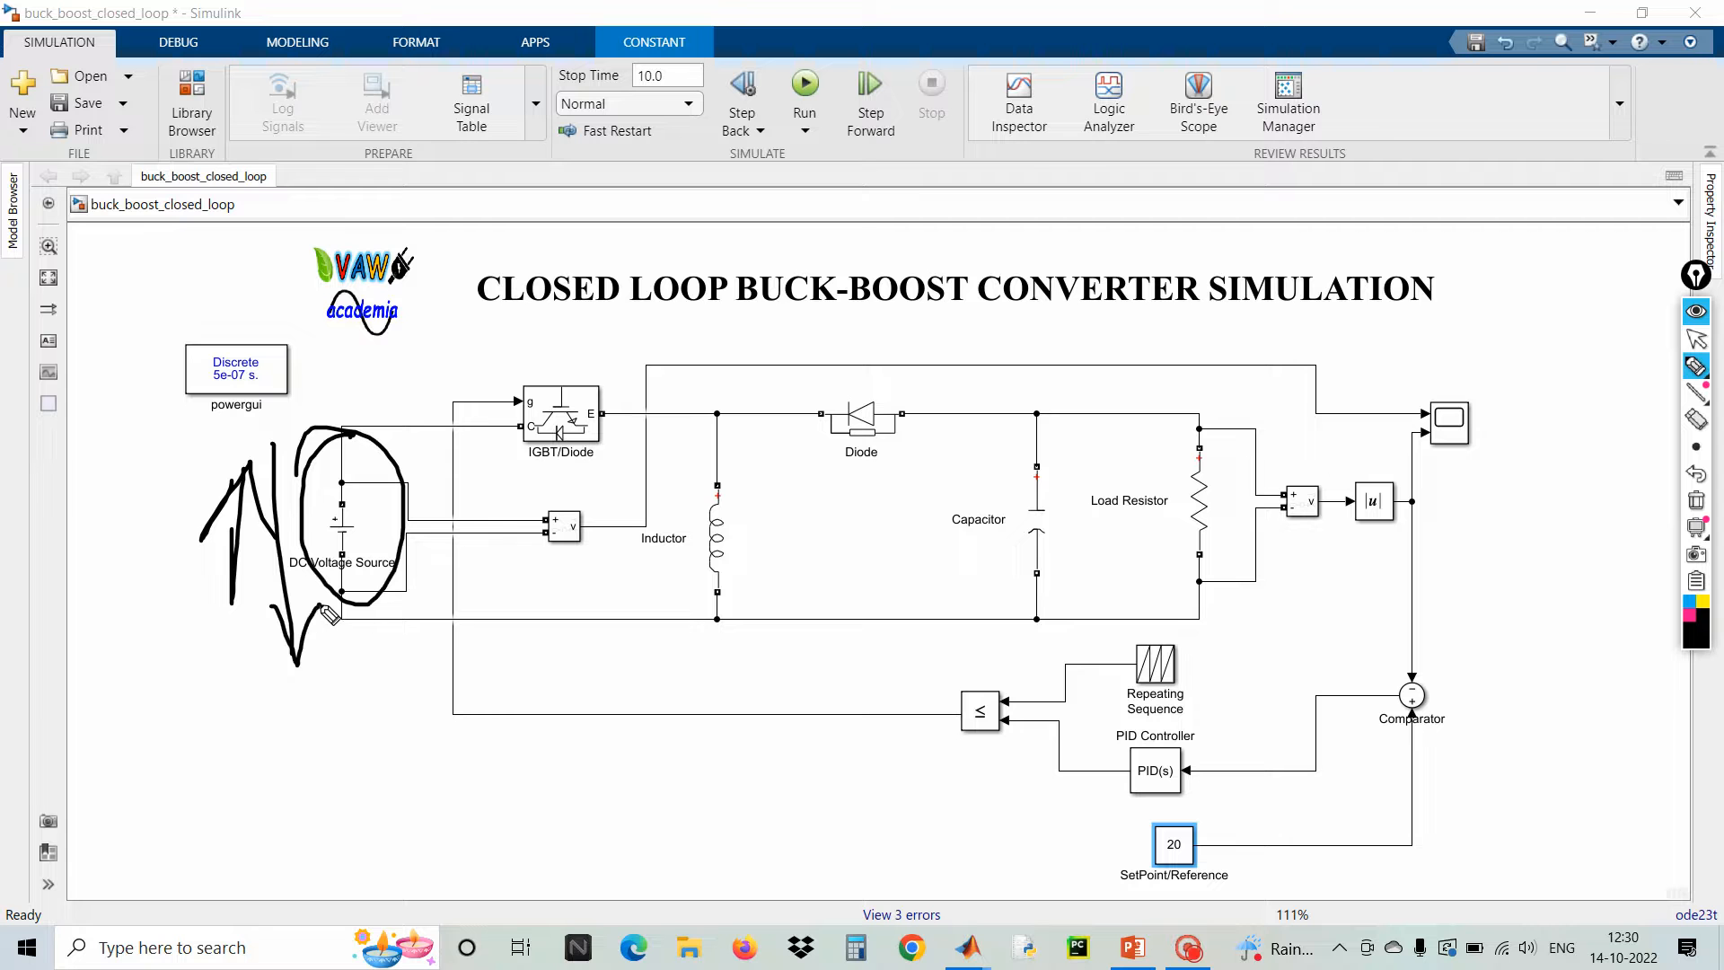
mouse_move(952, 283)
mouse_down()
mouse_move(788, 243)
mouse_move(884, 322)
mouse_move(918, 269)
mouse_up()
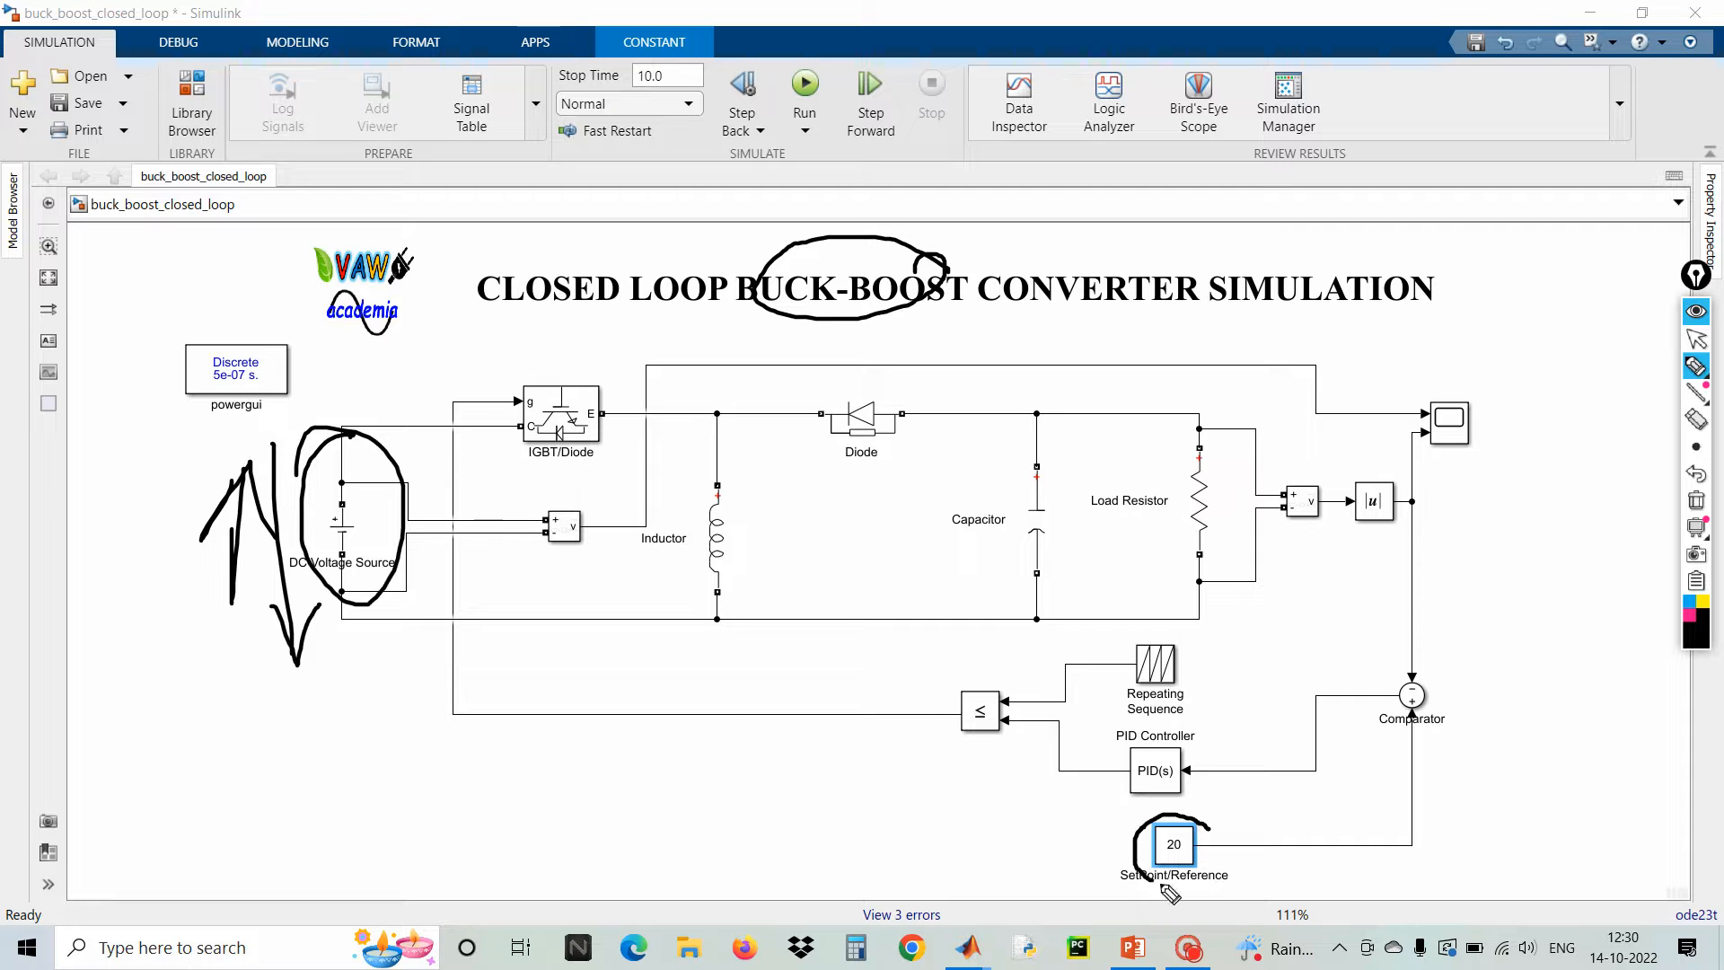
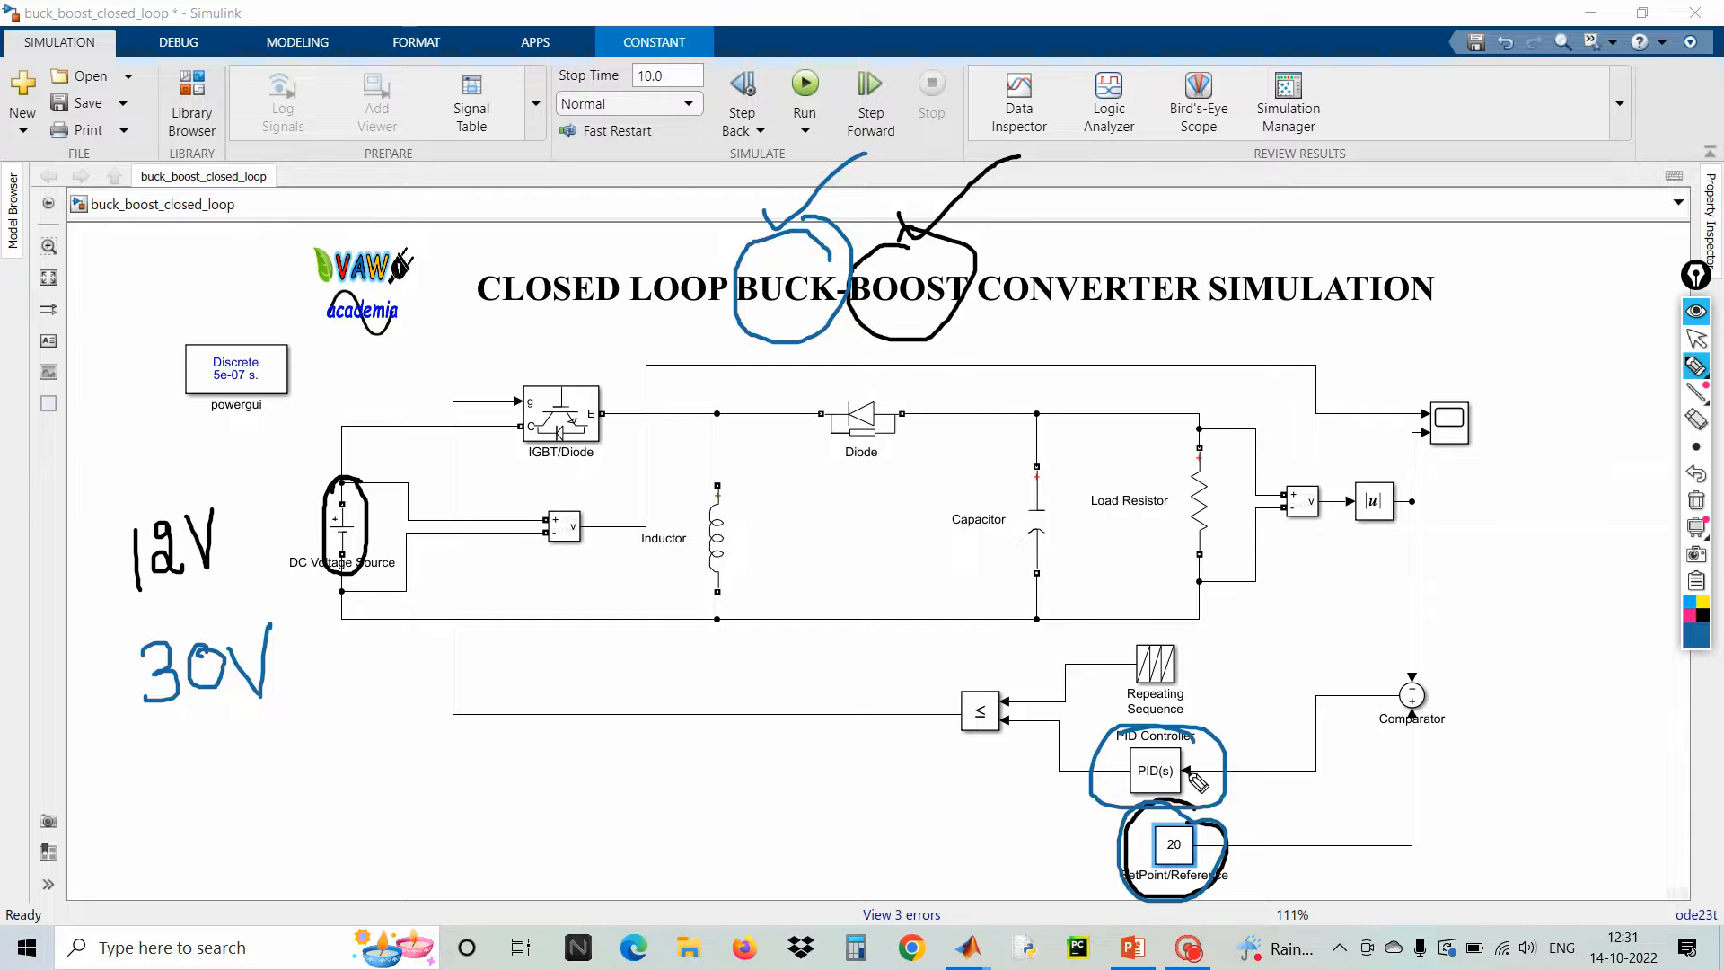
click(1697, 504)
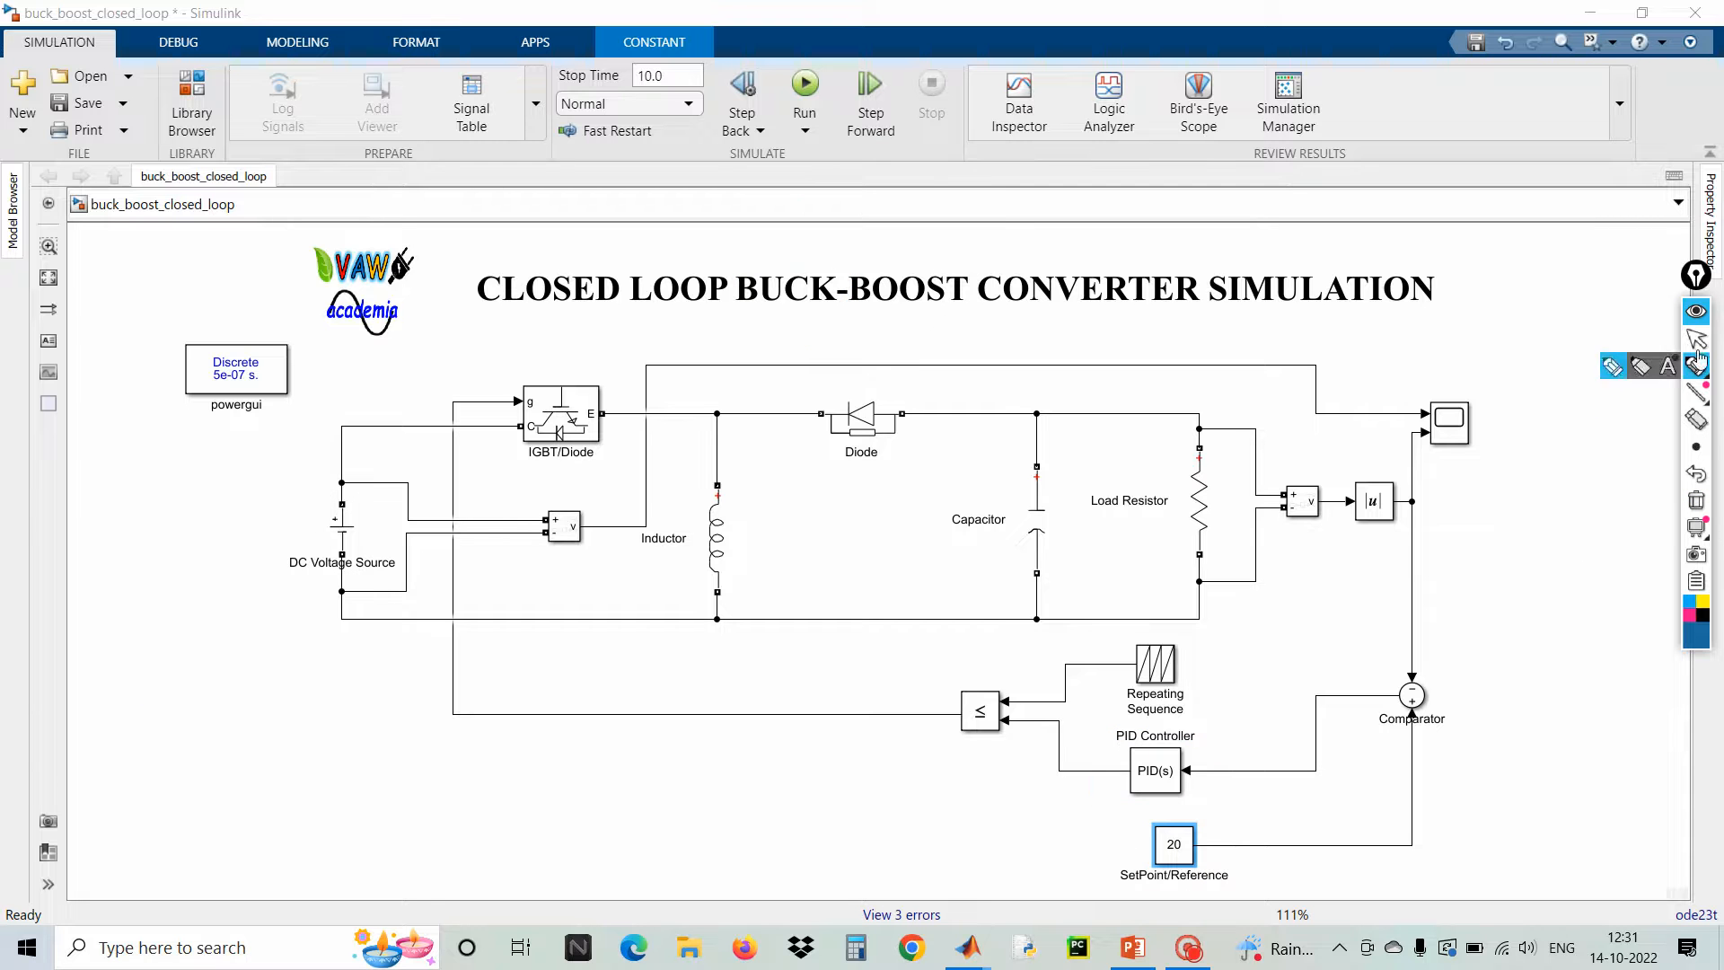
click(1696, 339)
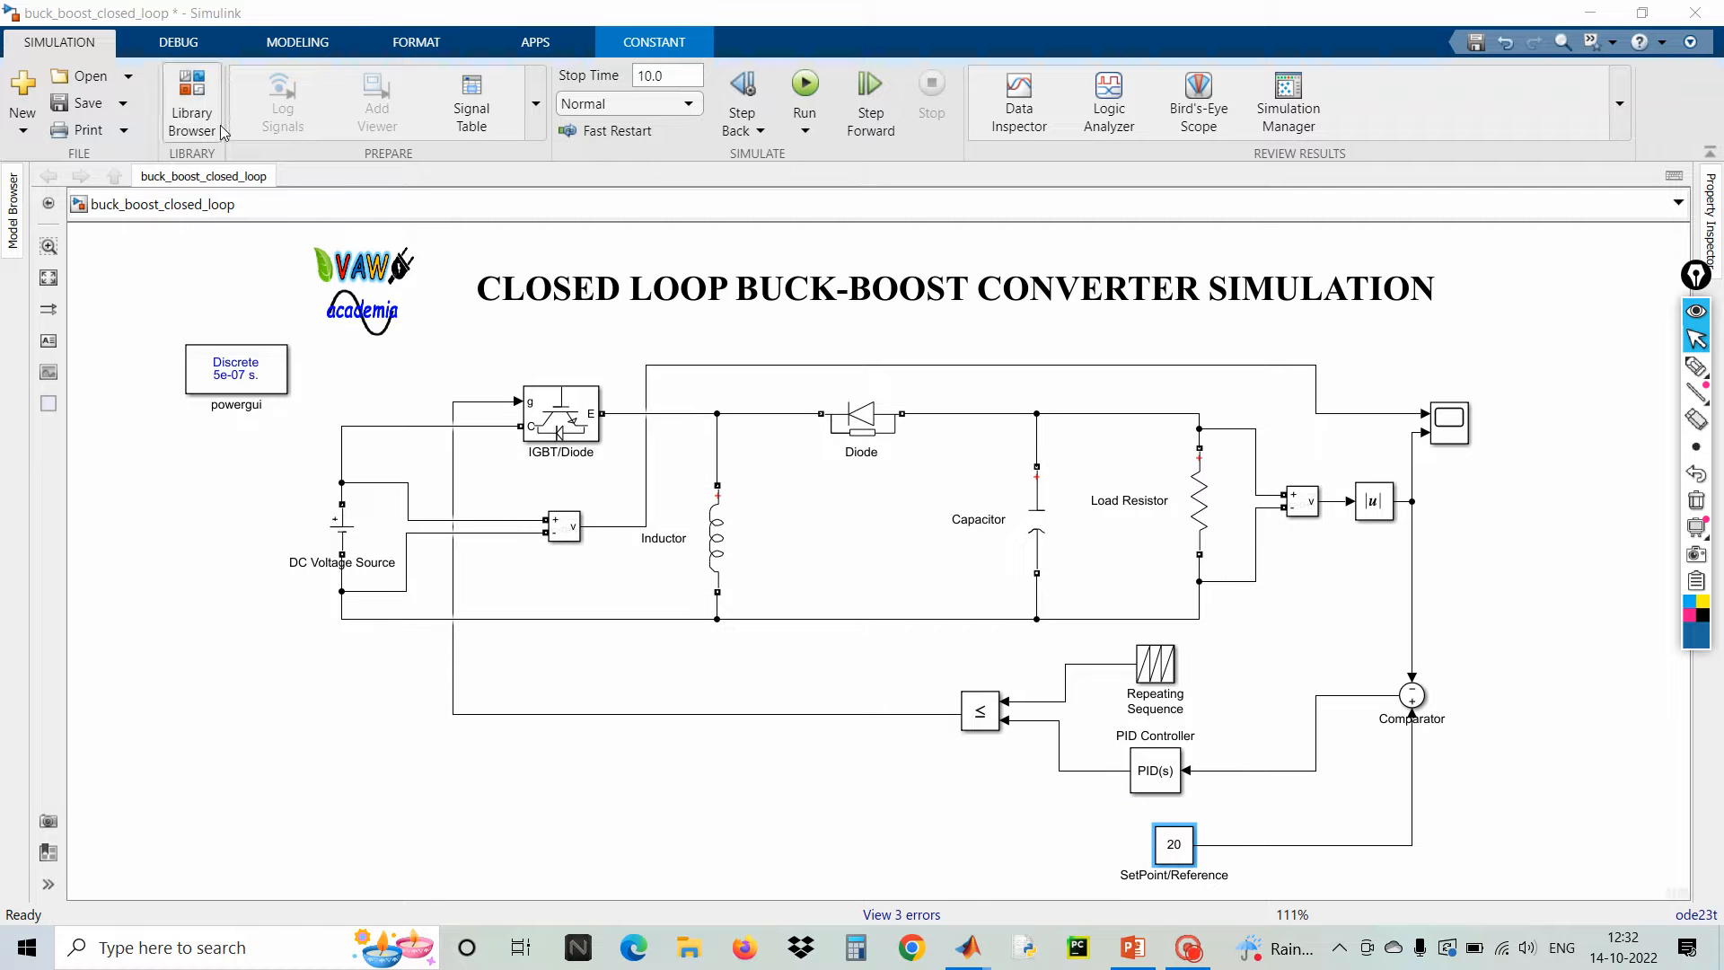
- Set the DC Voltage Source amplitude to 30 V and apply it
click(344, 531)
click(344, 532)
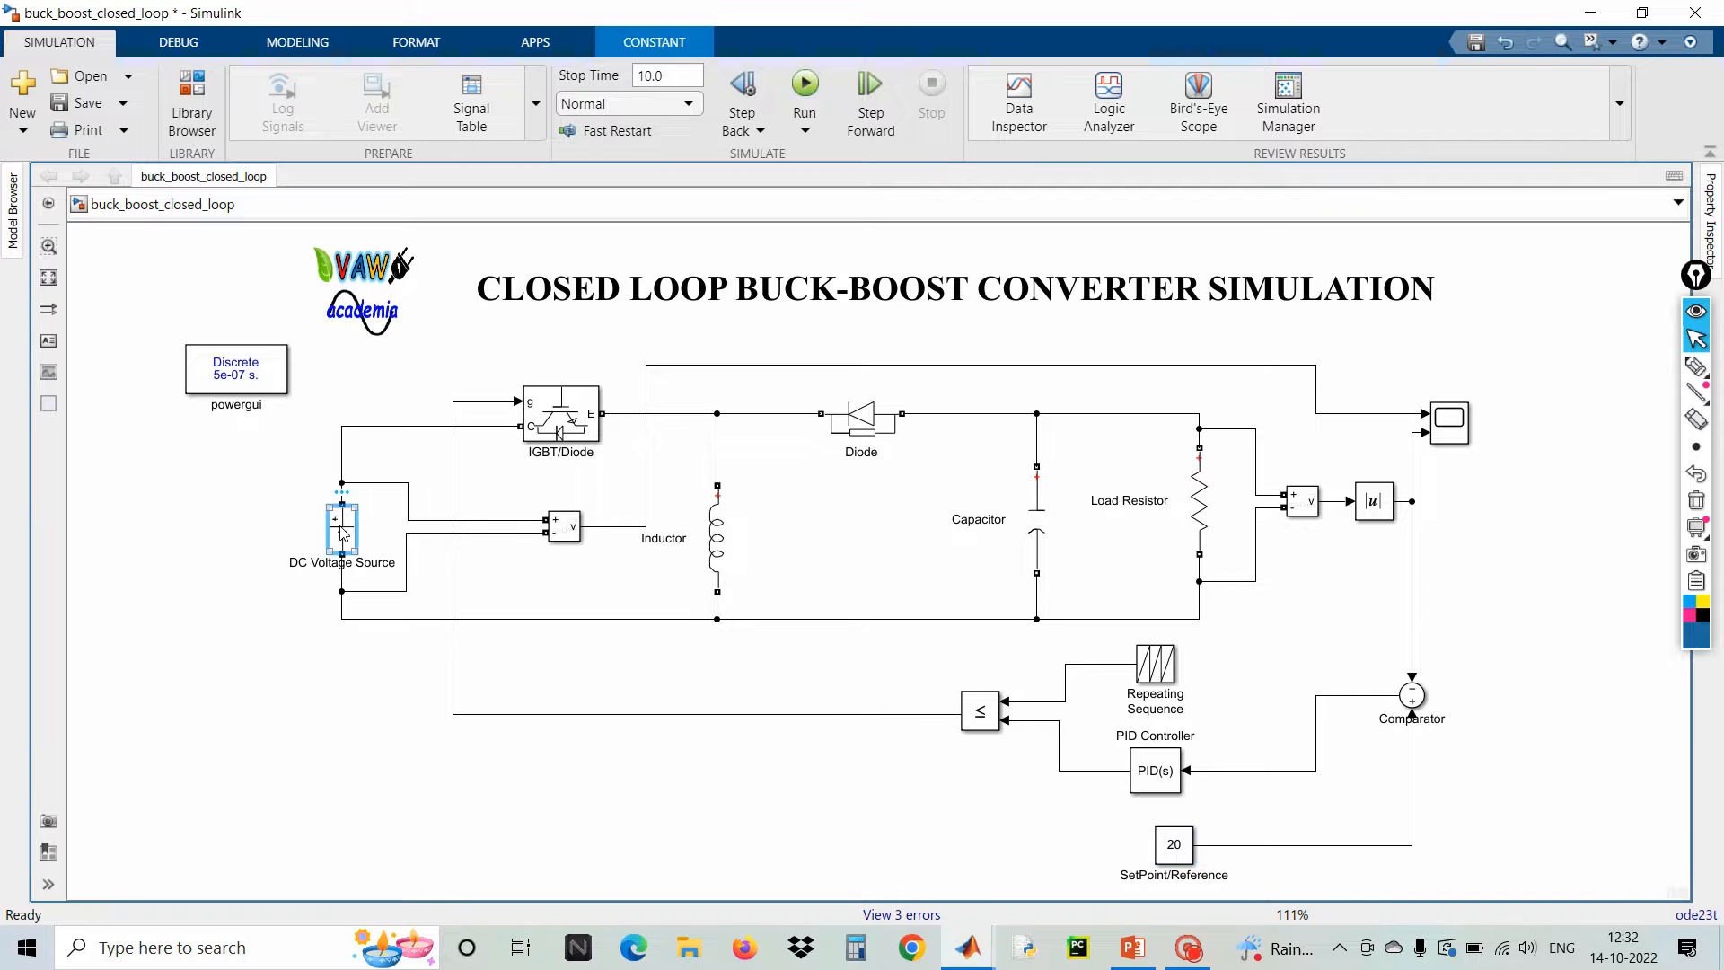
double_click(344, 531)
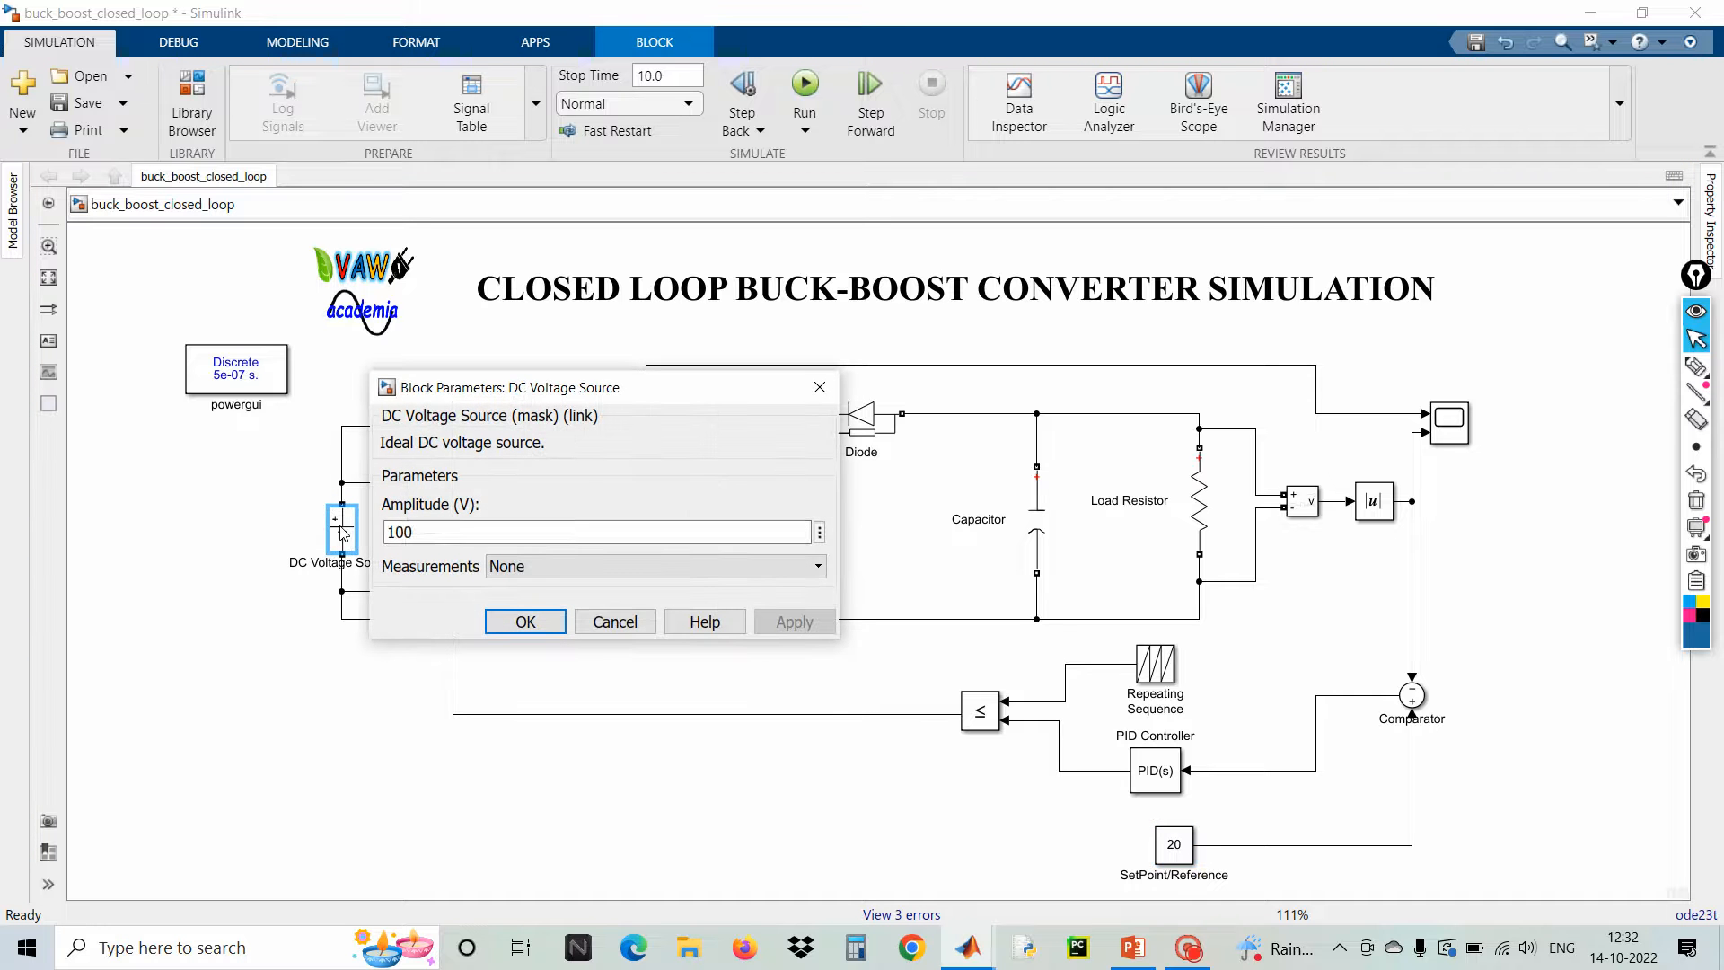
text(30)
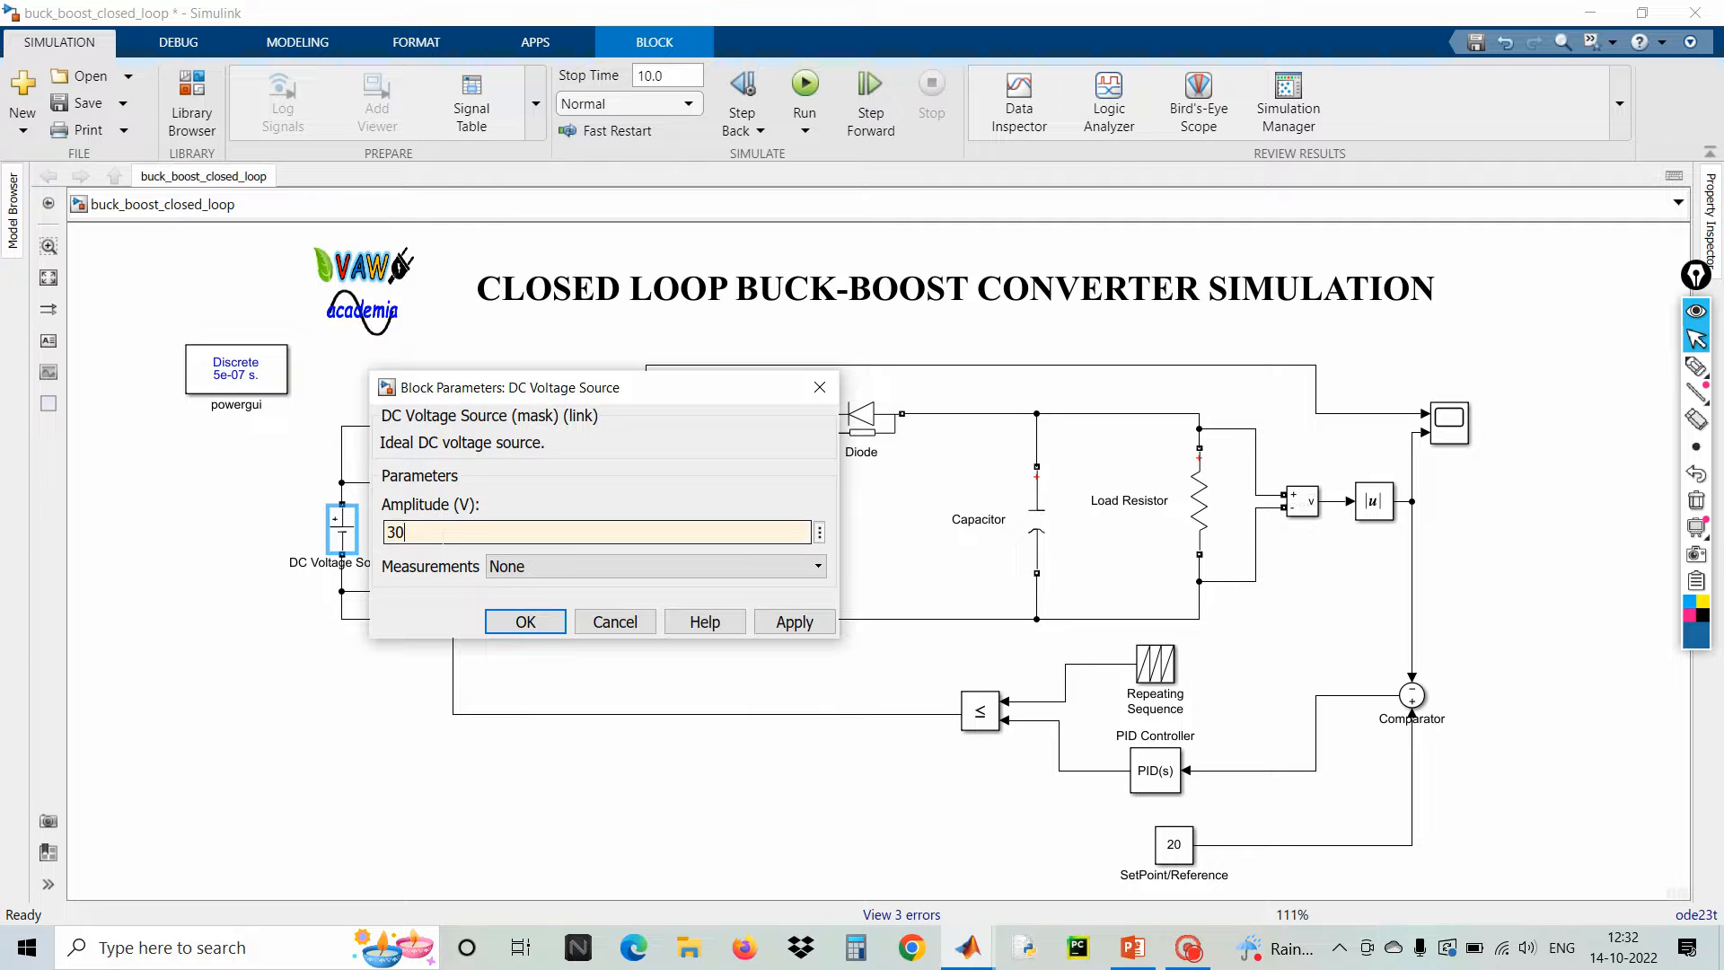
click(811, 622)
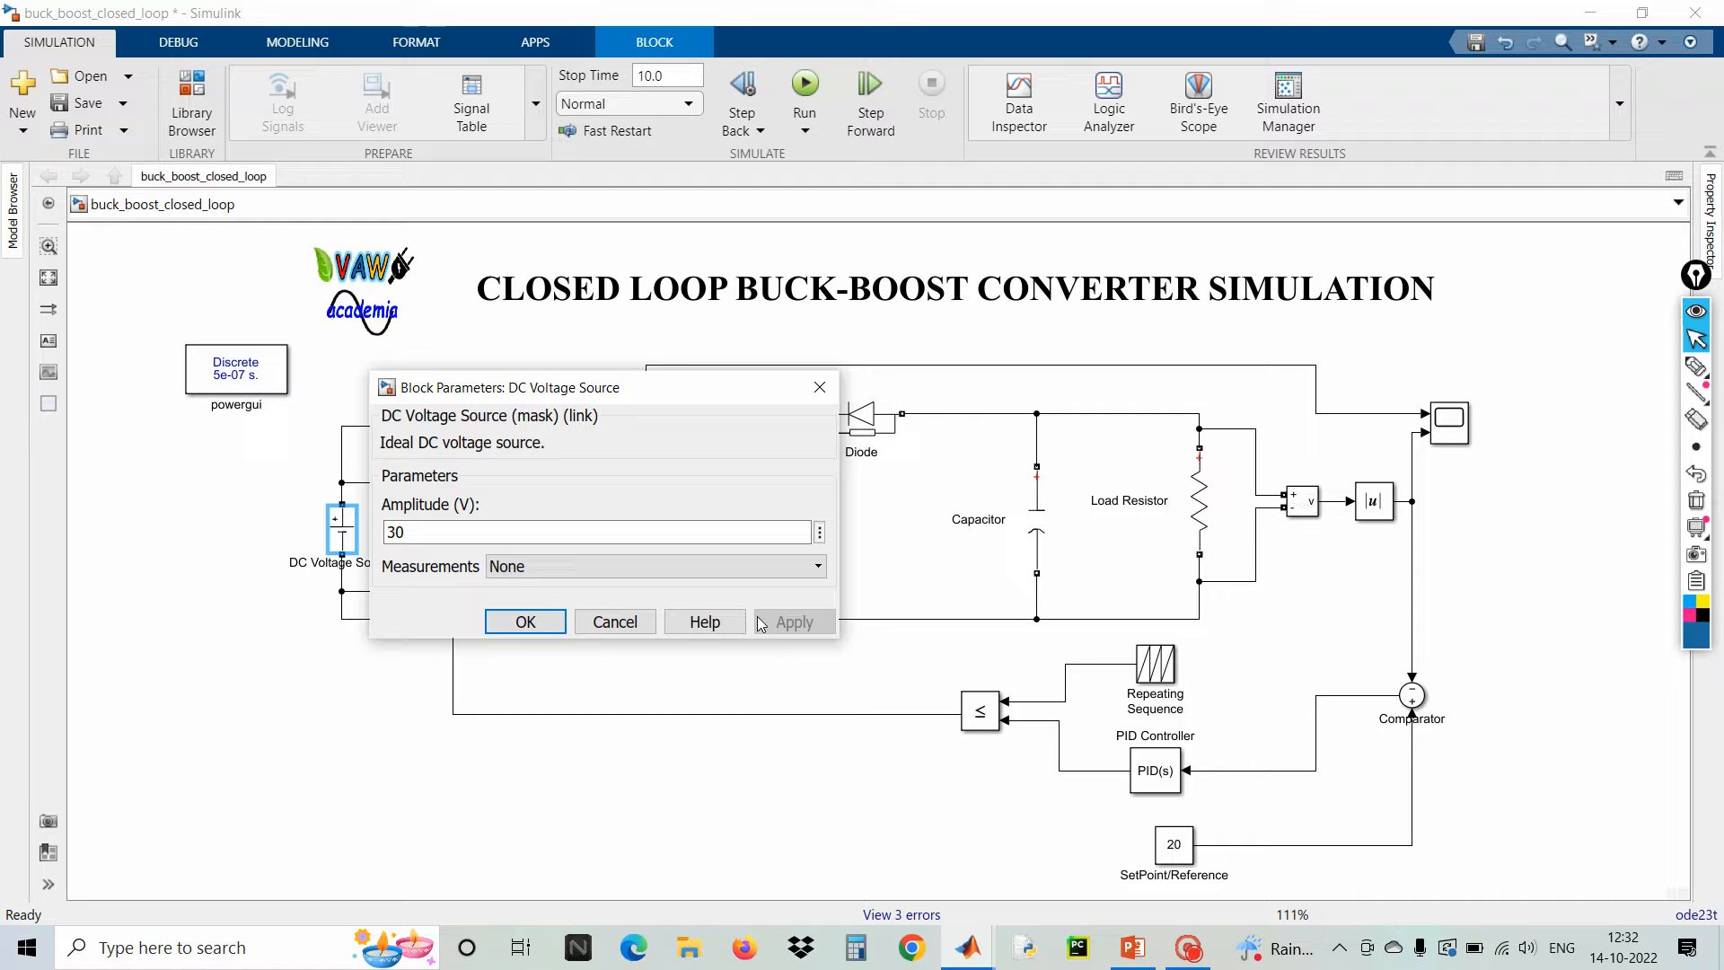
click(550, 623)
click(574, 656)
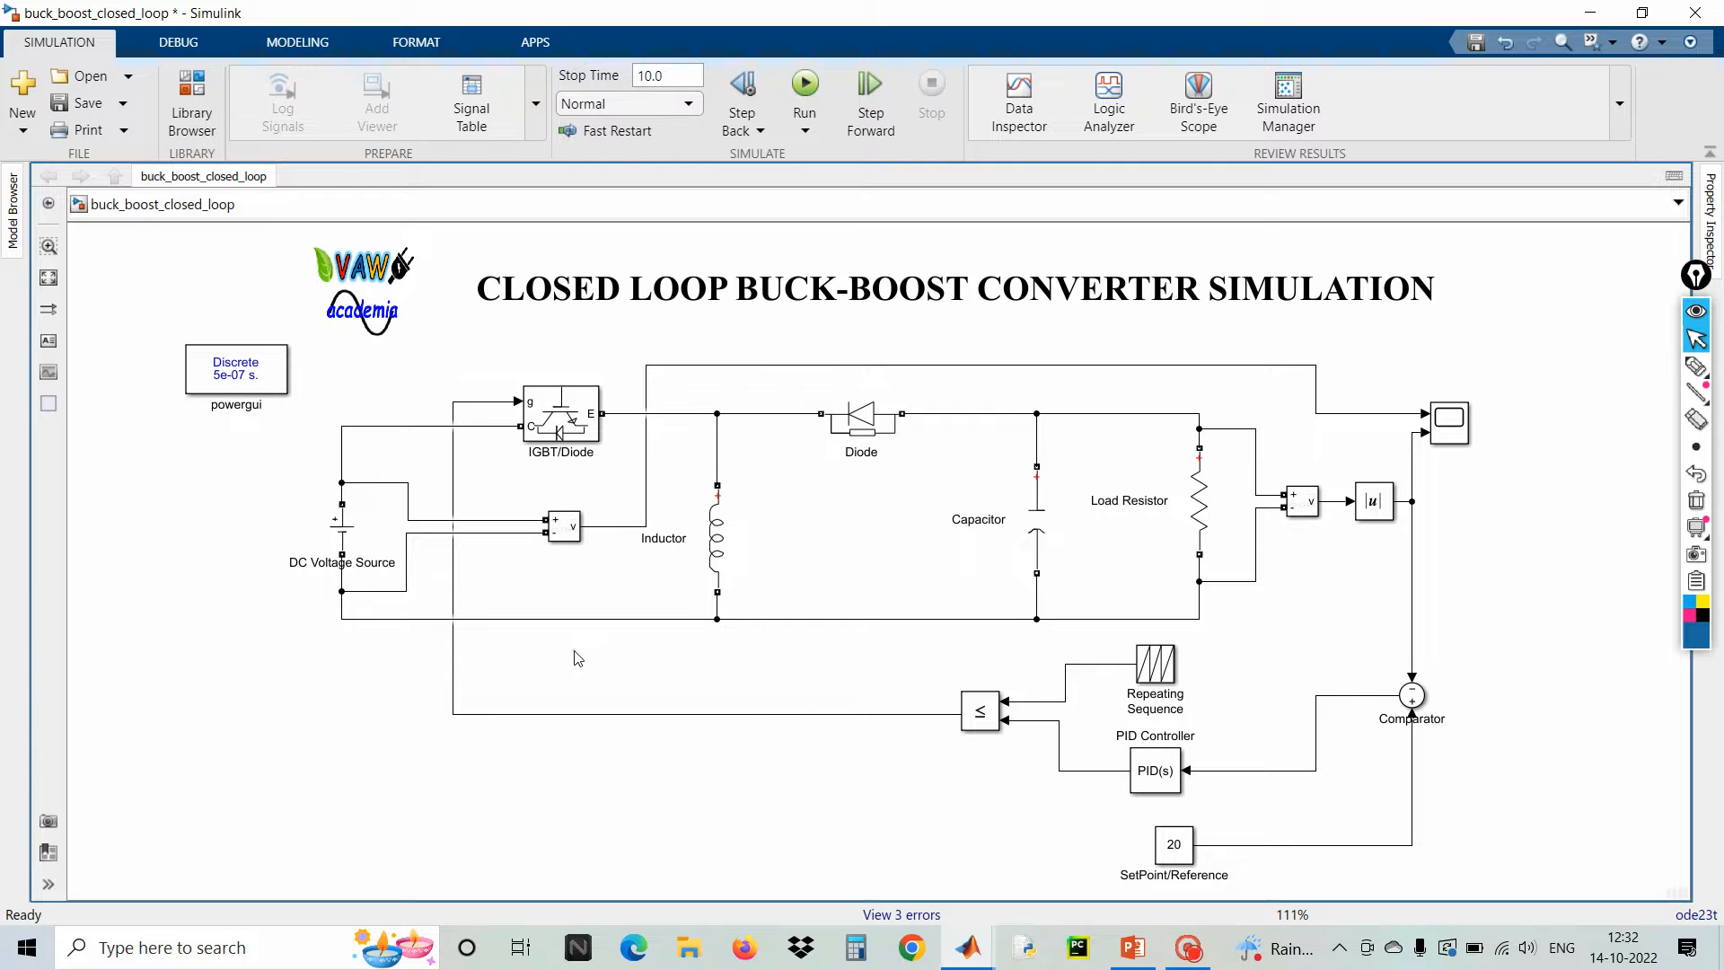
- Shift the Inductor block slightly up and set its inductance to 75e-6 H
click(720, 540)
drag(721, 540, 718, 519)
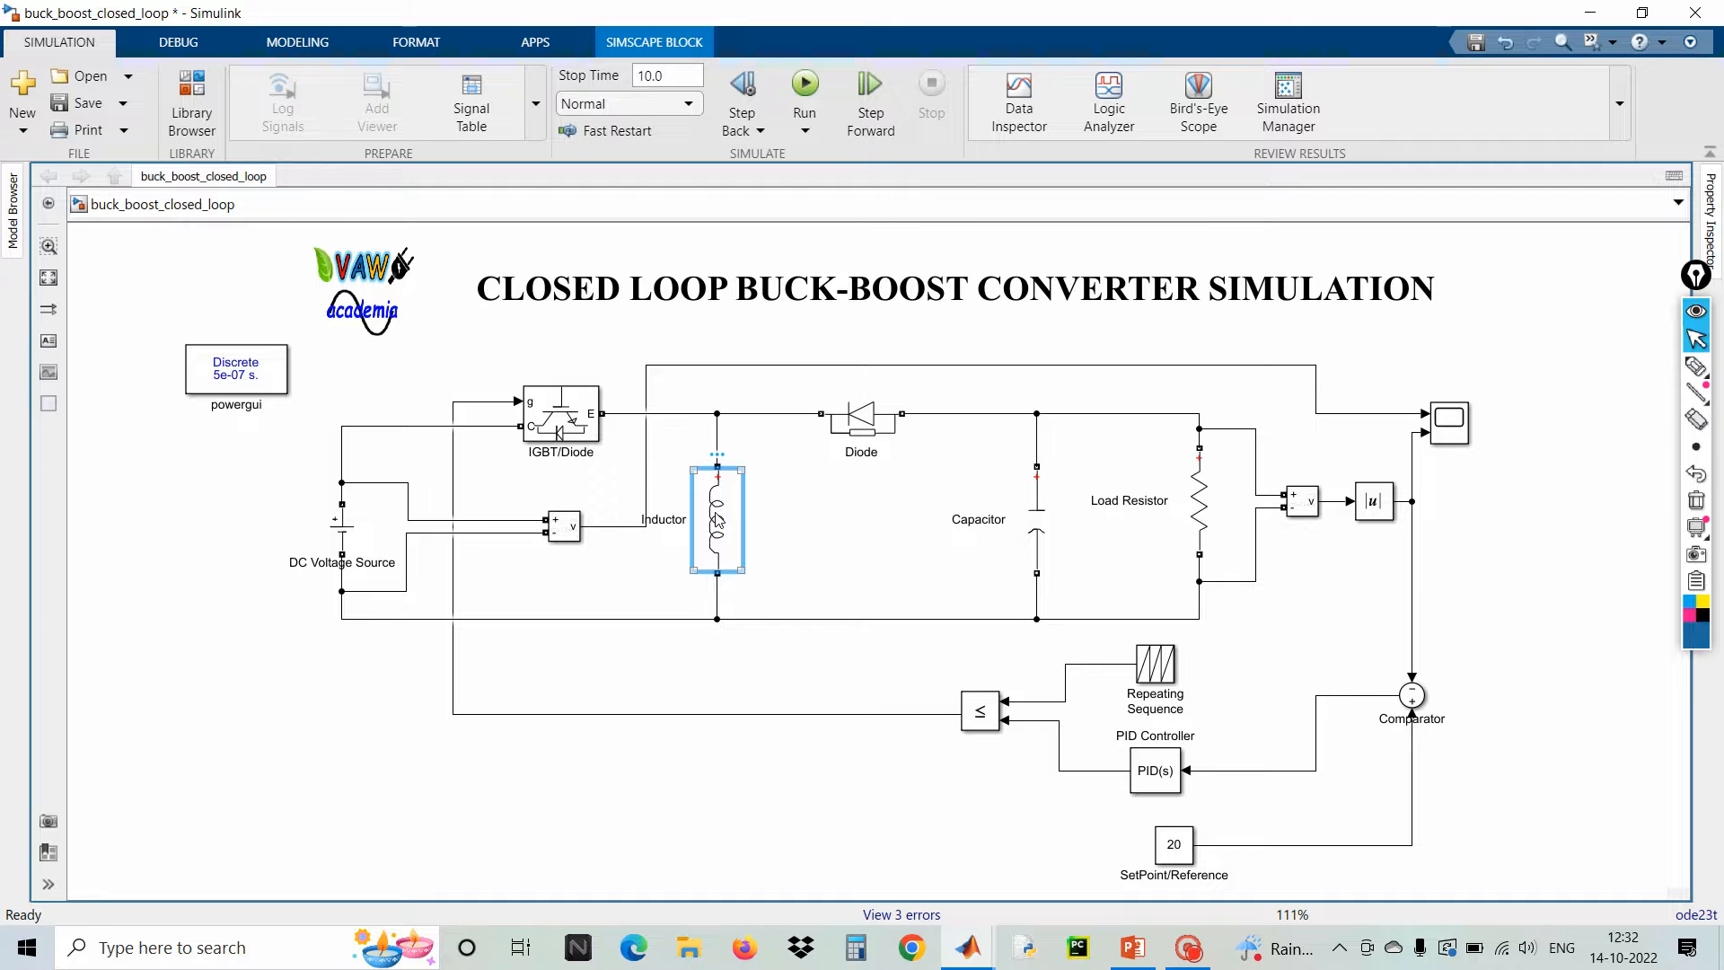
double_click(717, 519)
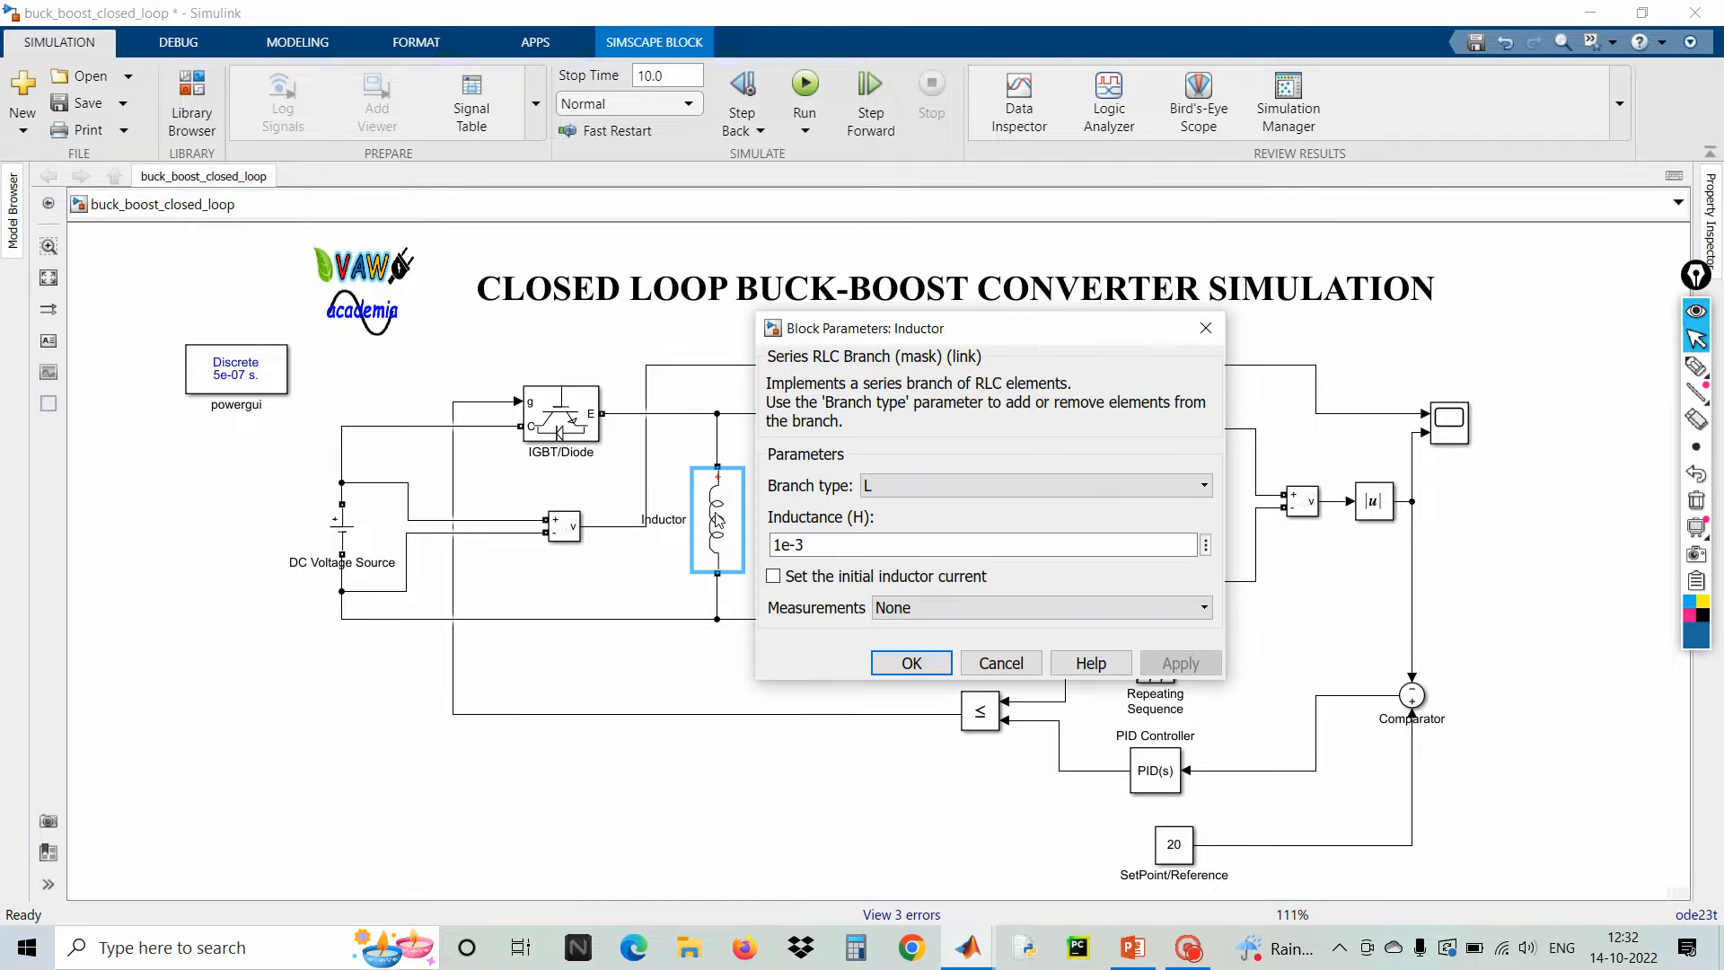
double_click(824, 546)
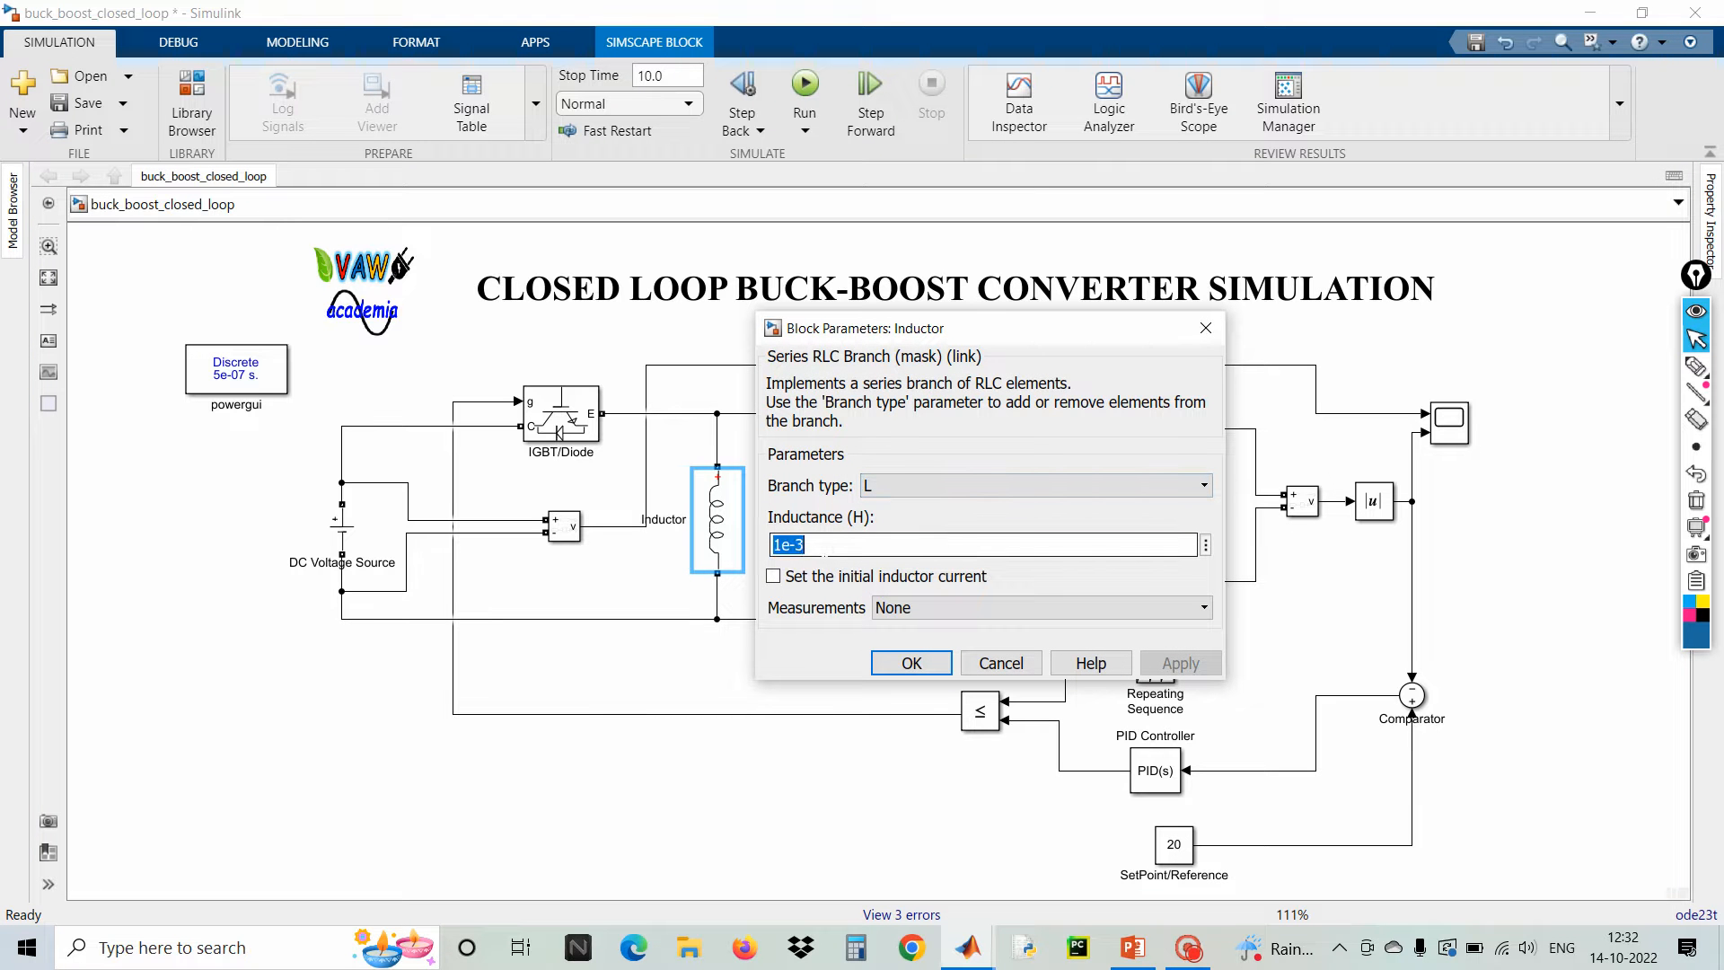
text(75e-)
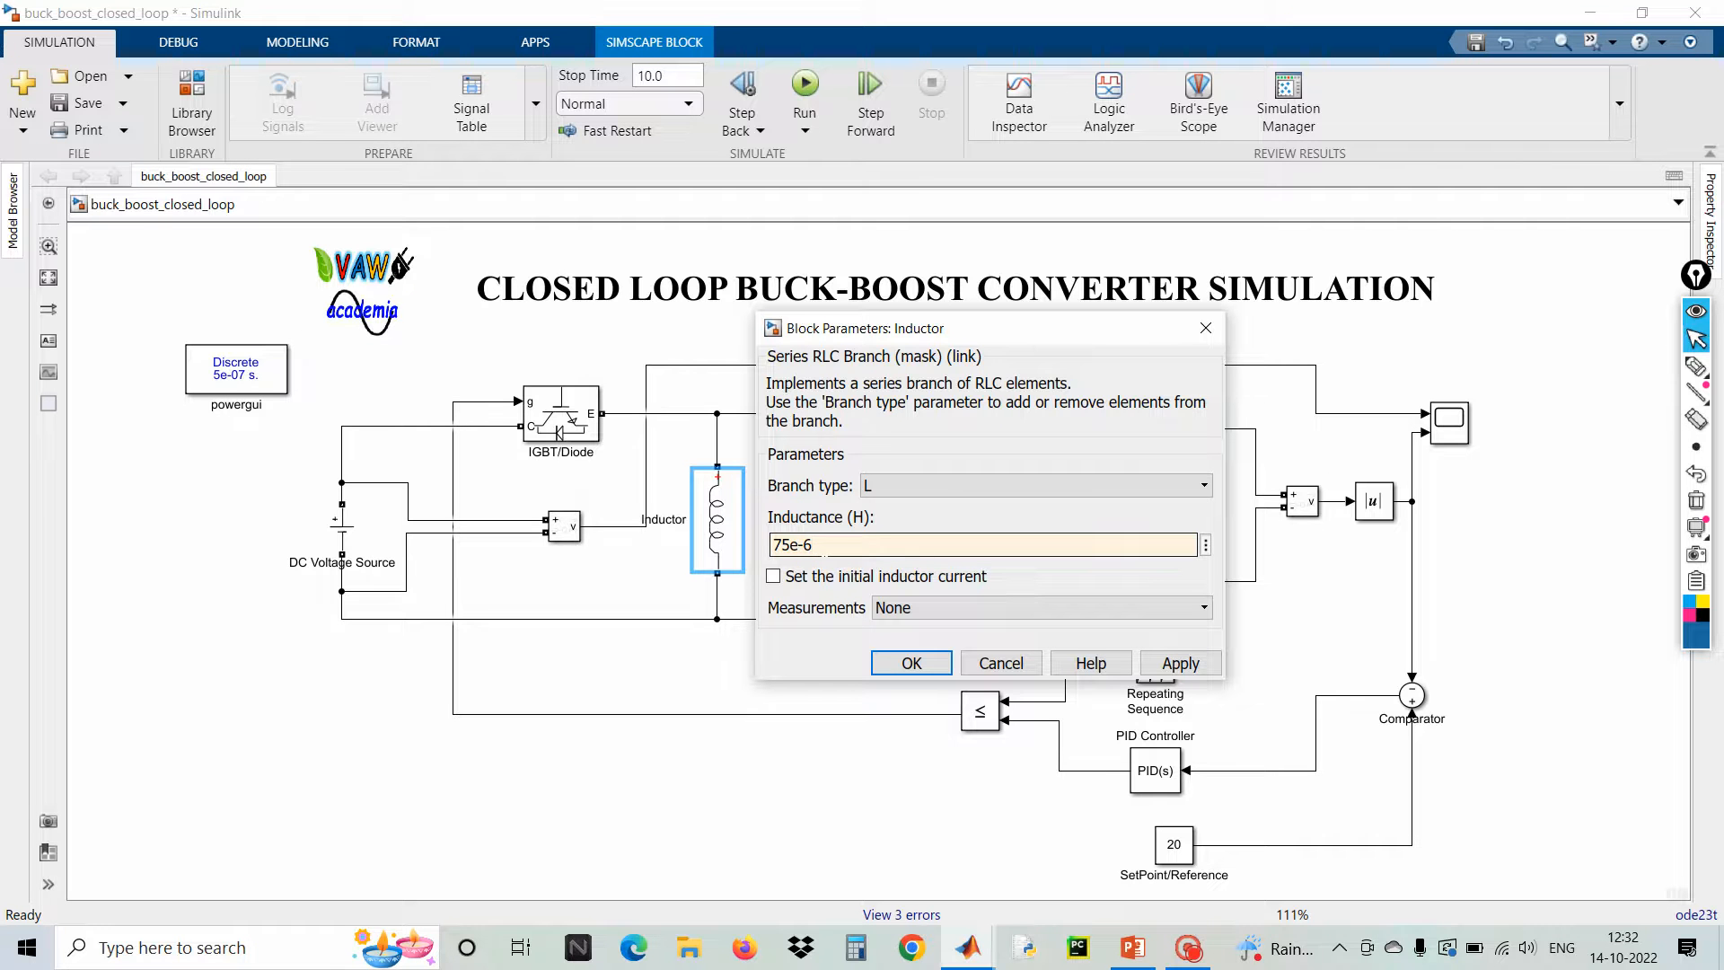
click(909, 664)
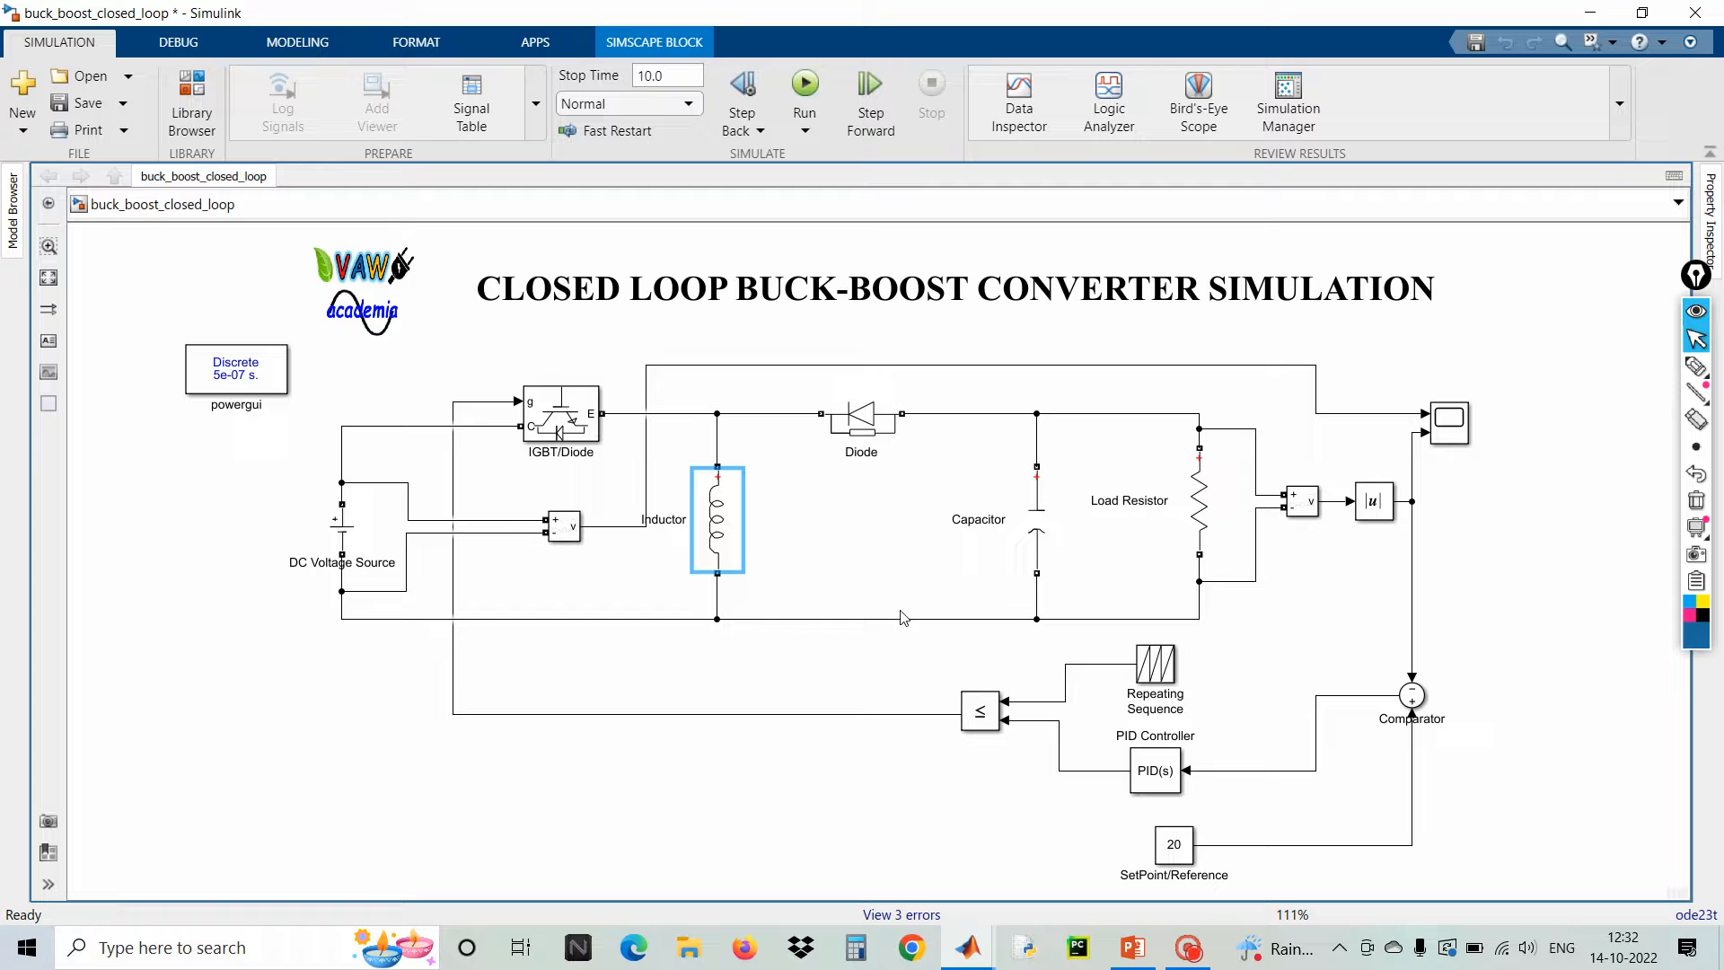
- Set the Capacitor block's capacitance to 250e-6 F
click(1038, 535)
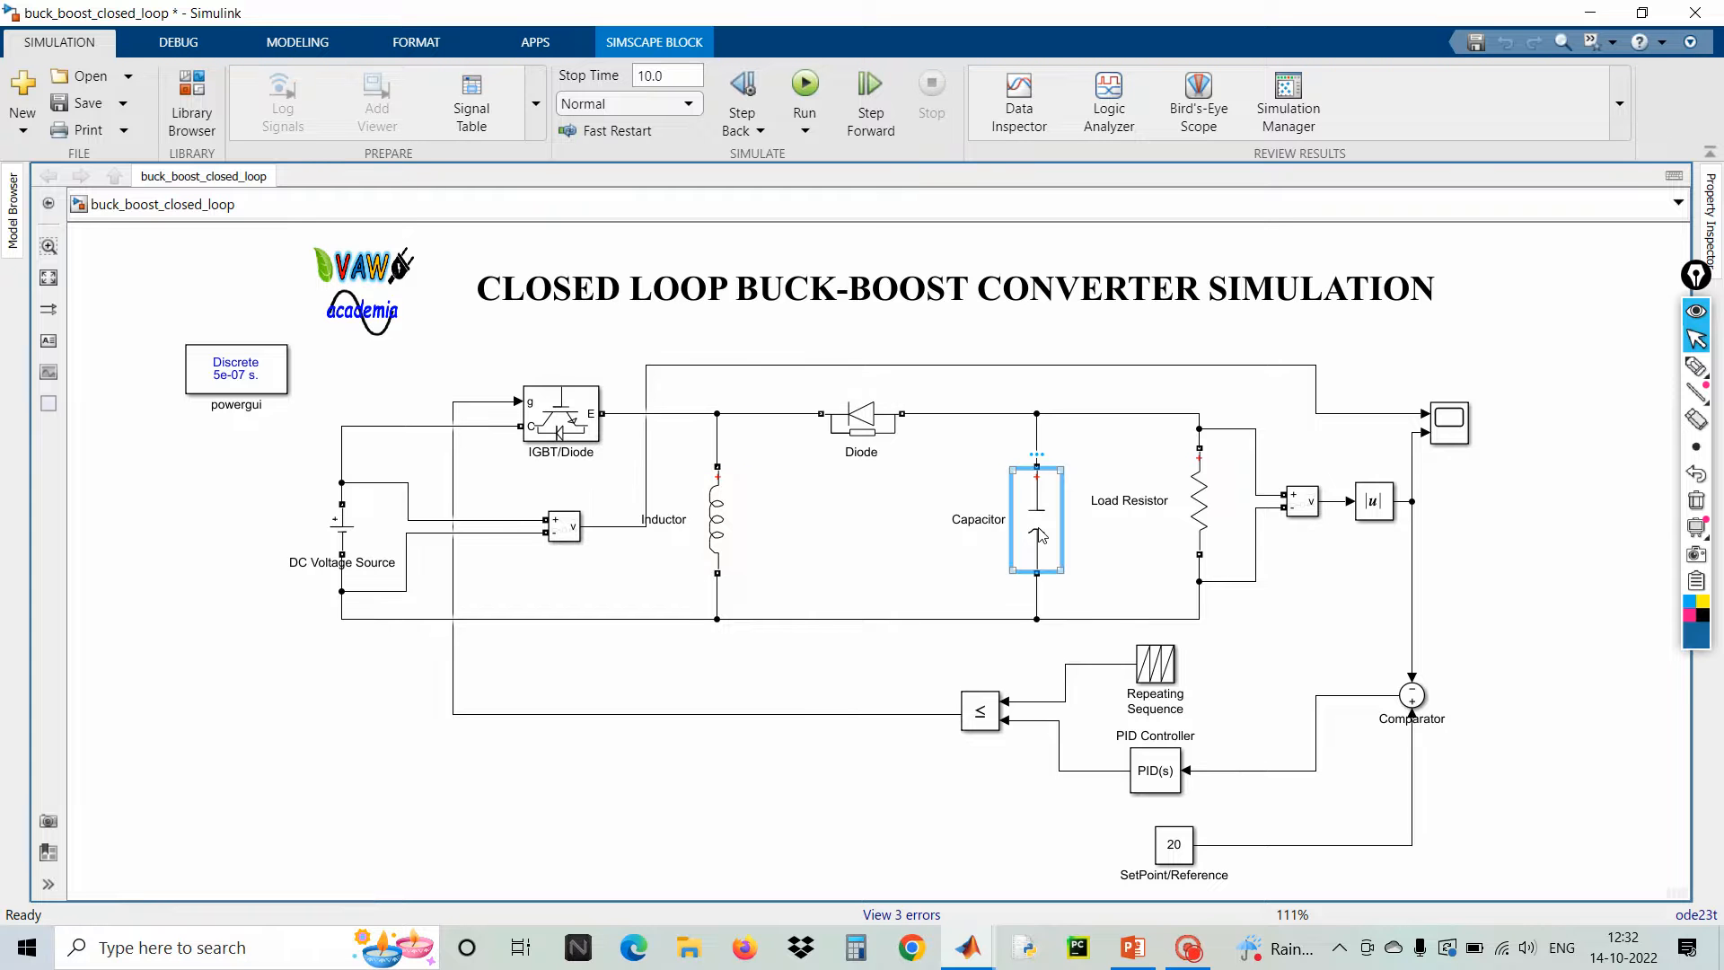
double_click(1038, 535)
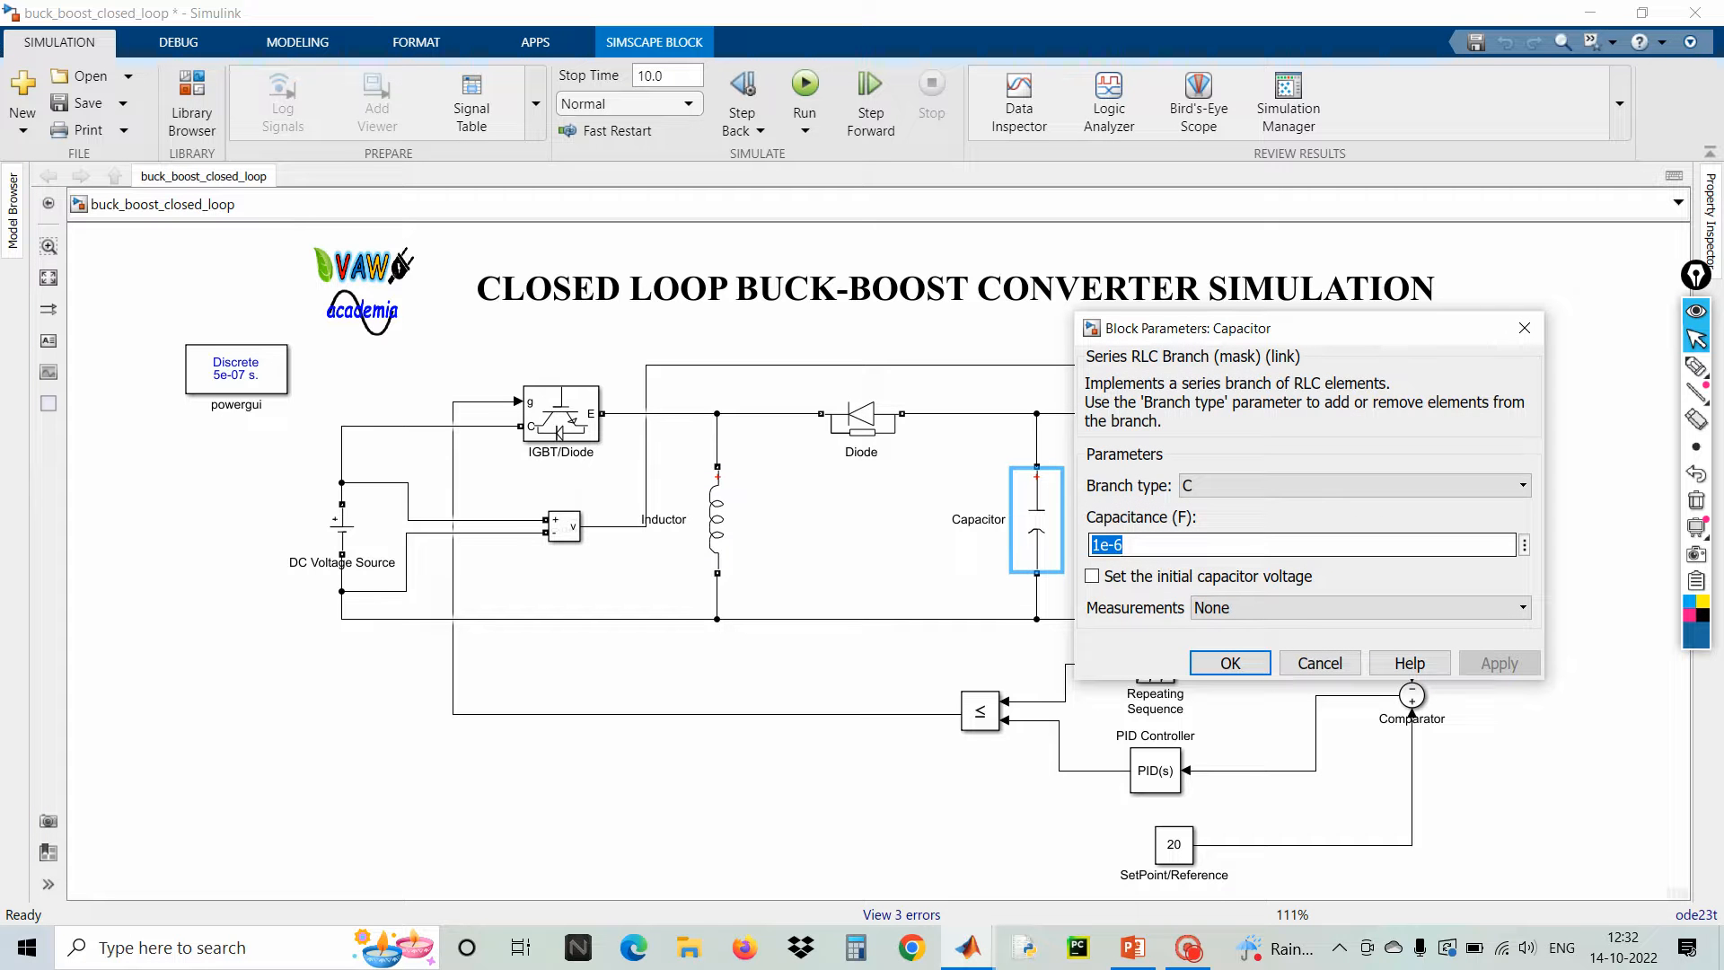
text(250)
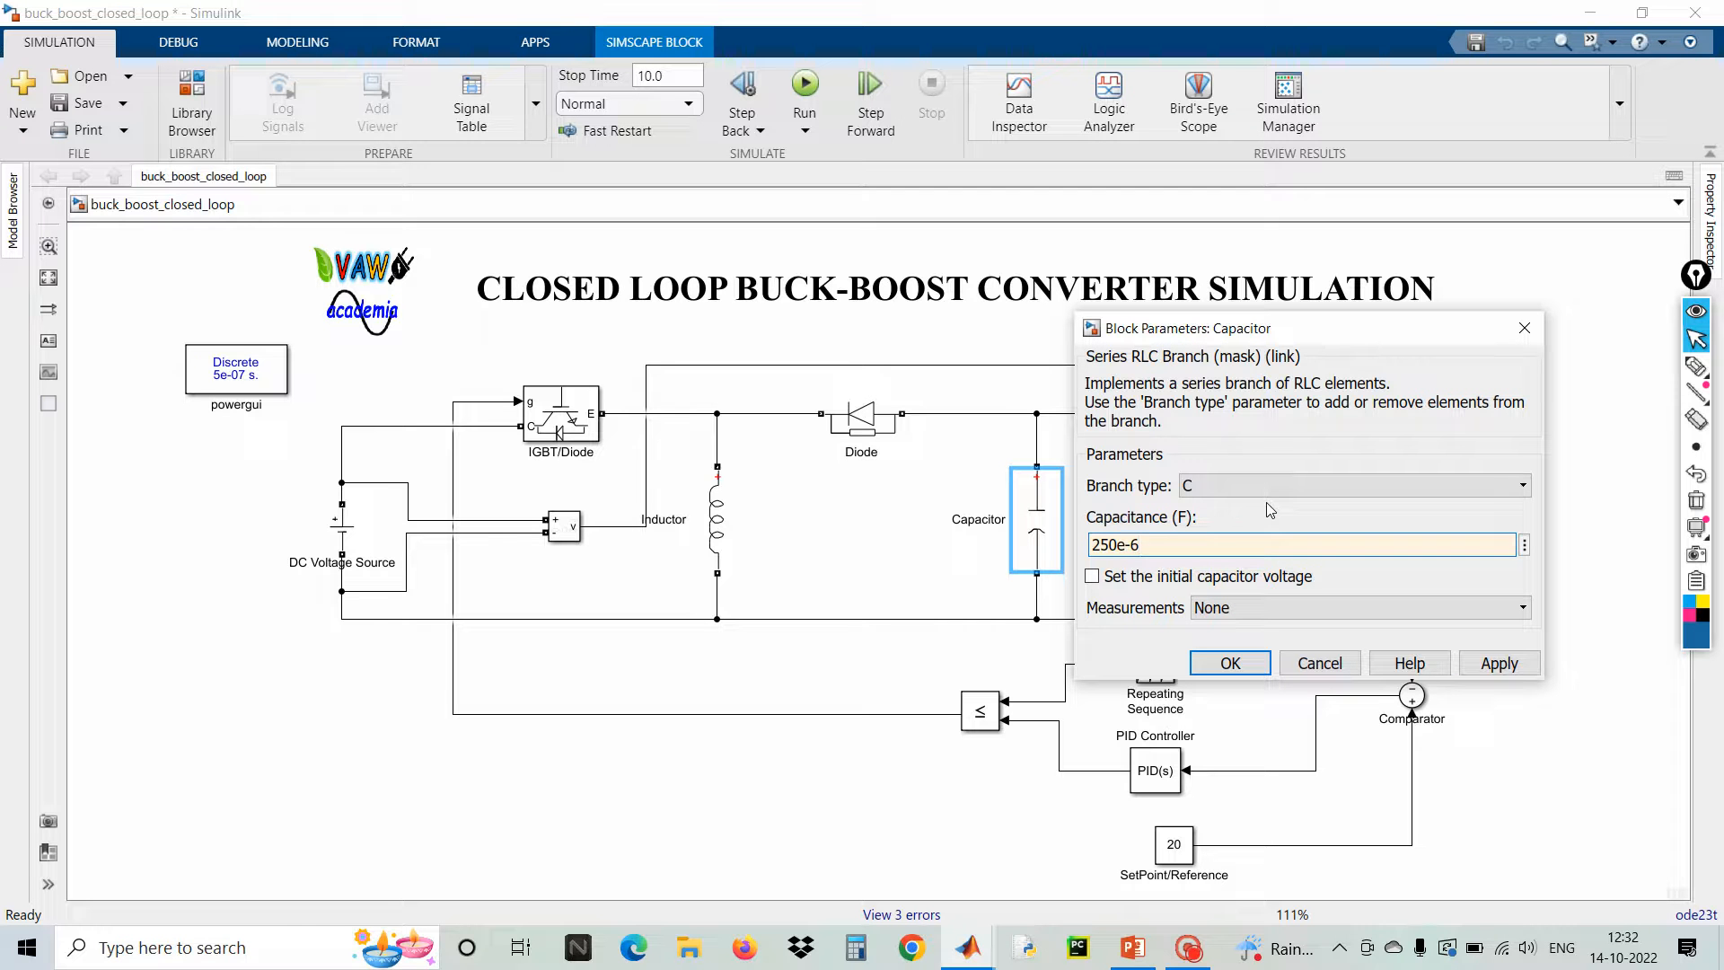
click(1231, 669)
- Set the Load Resistor's resistance to 50 ohms
click(1190, 502)
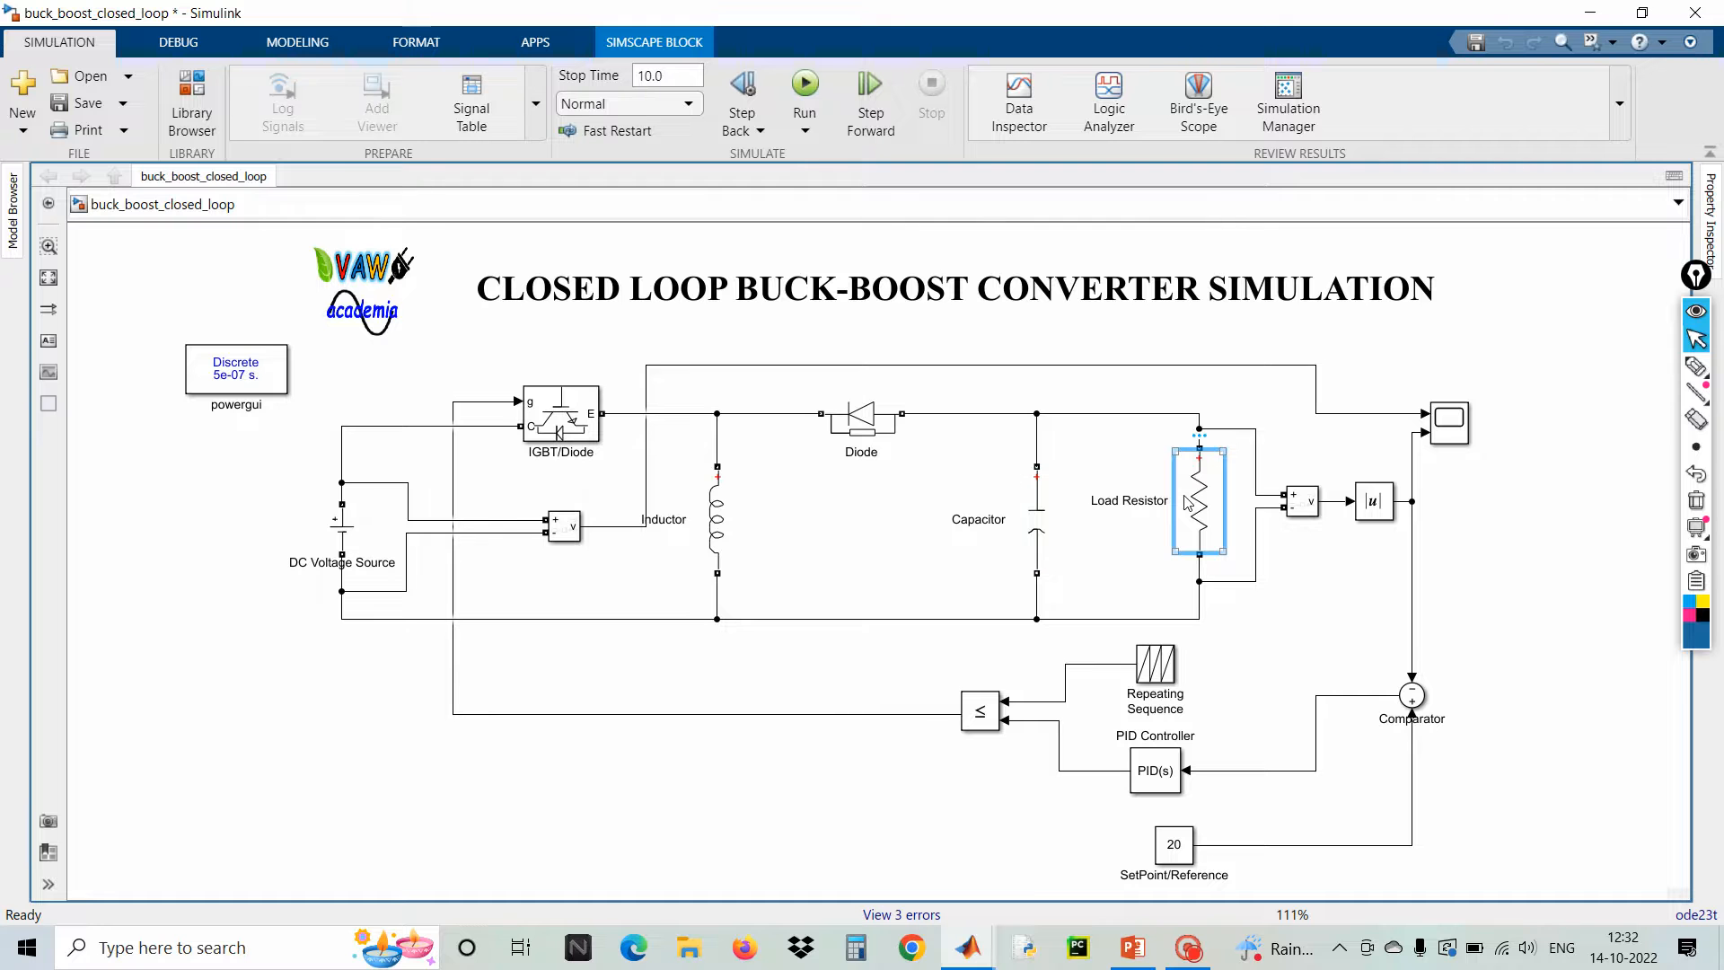
double_click(1188, 502)
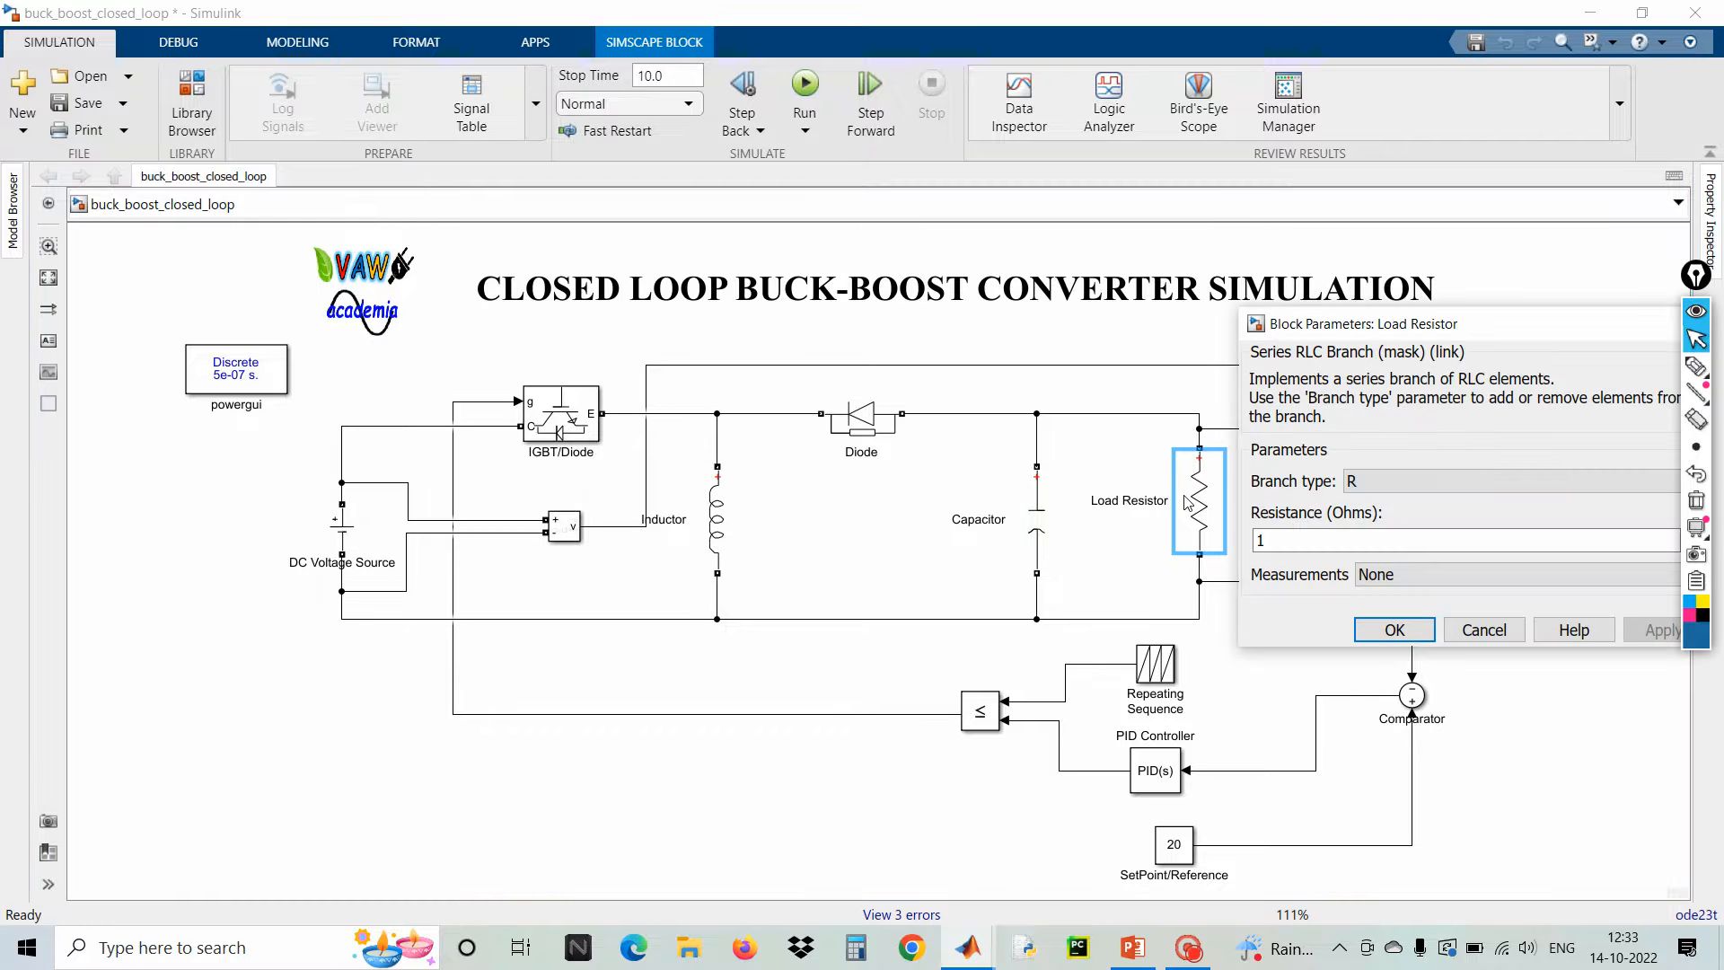
double_click(1261, 540)
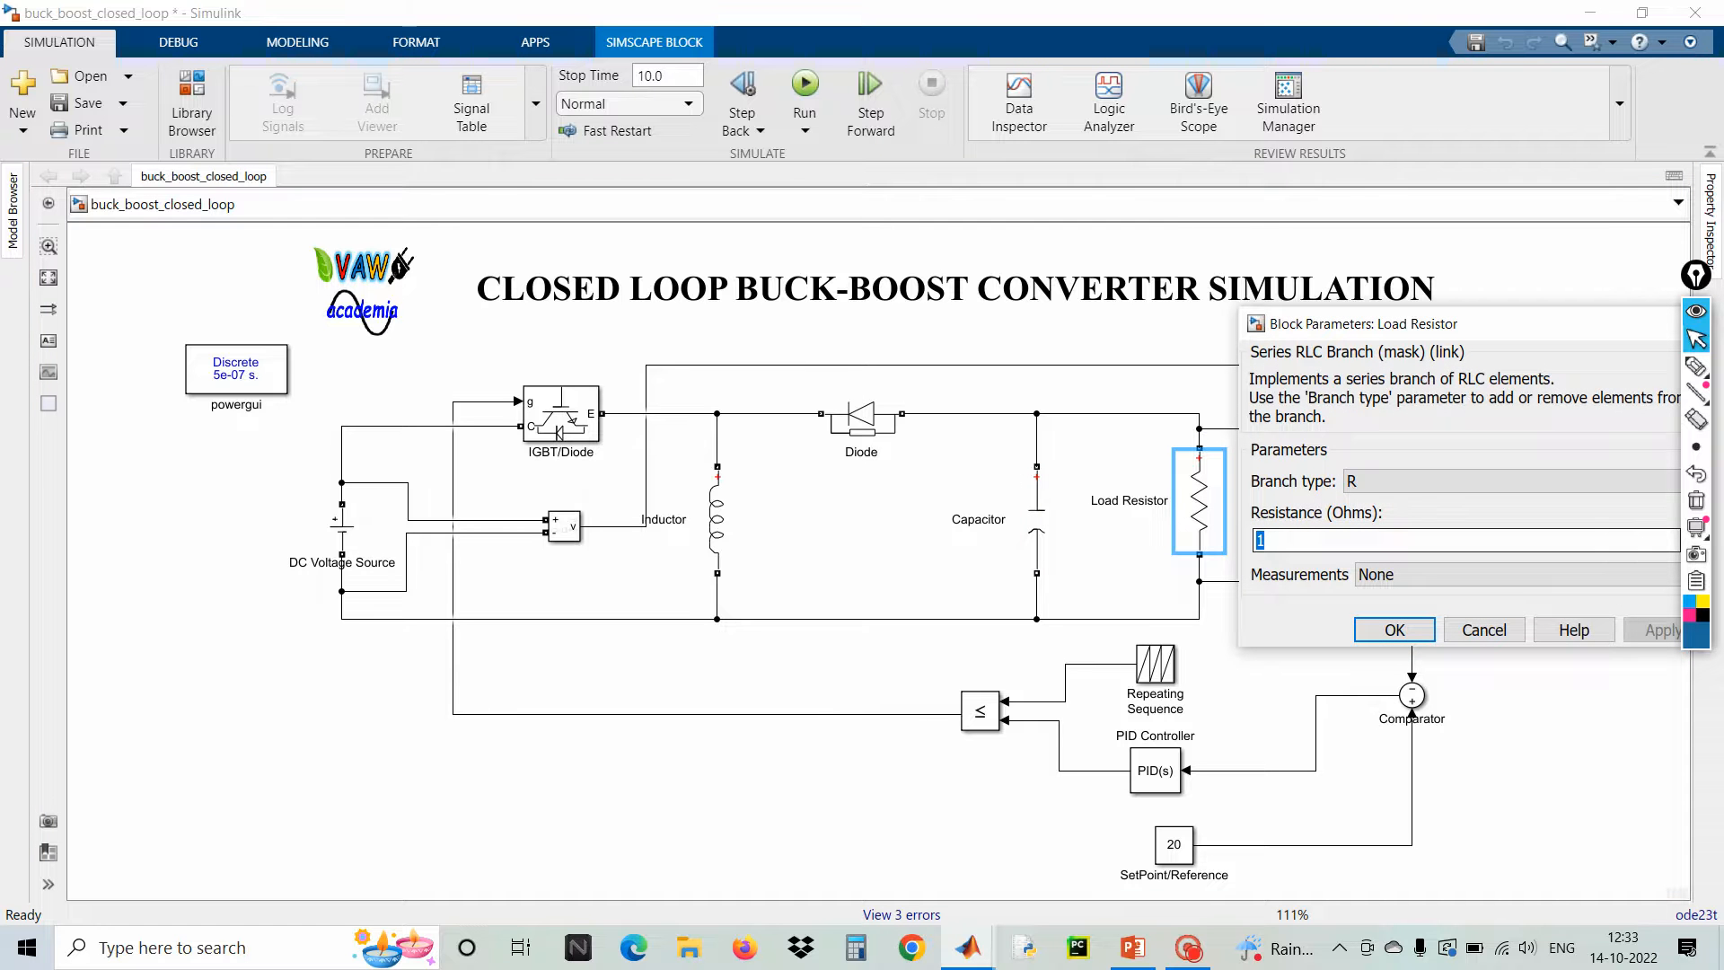
text(50)
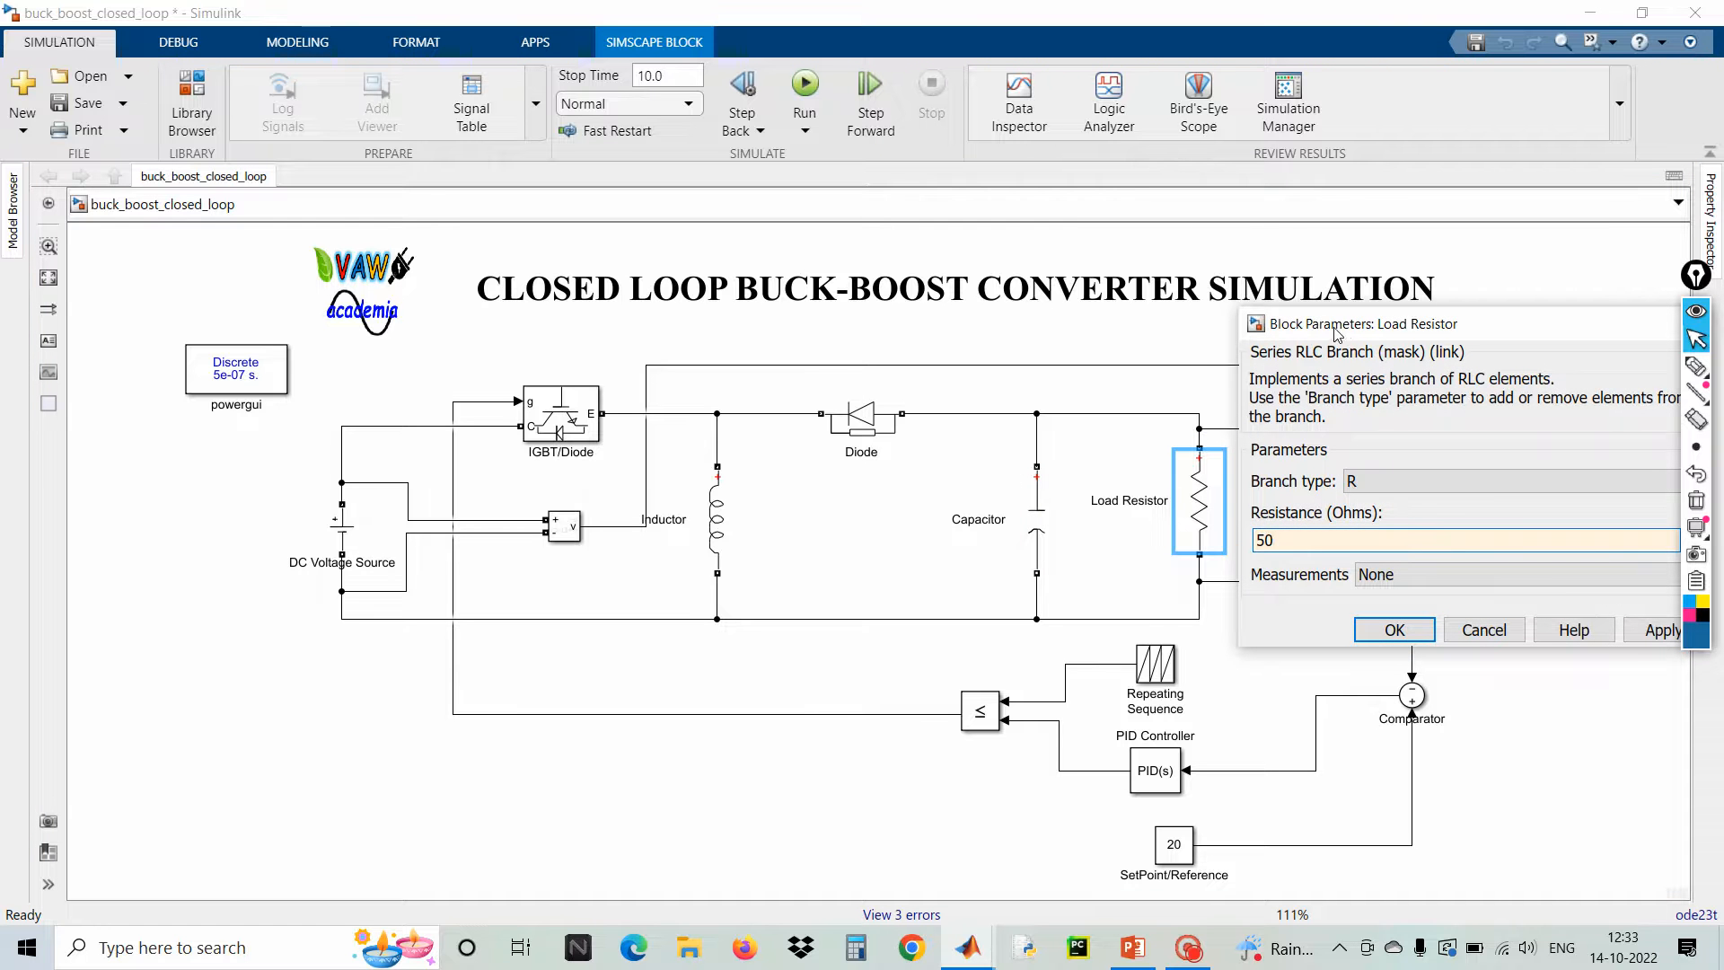
drag(1337, 334, 1278, 334)
click(1335, 629)
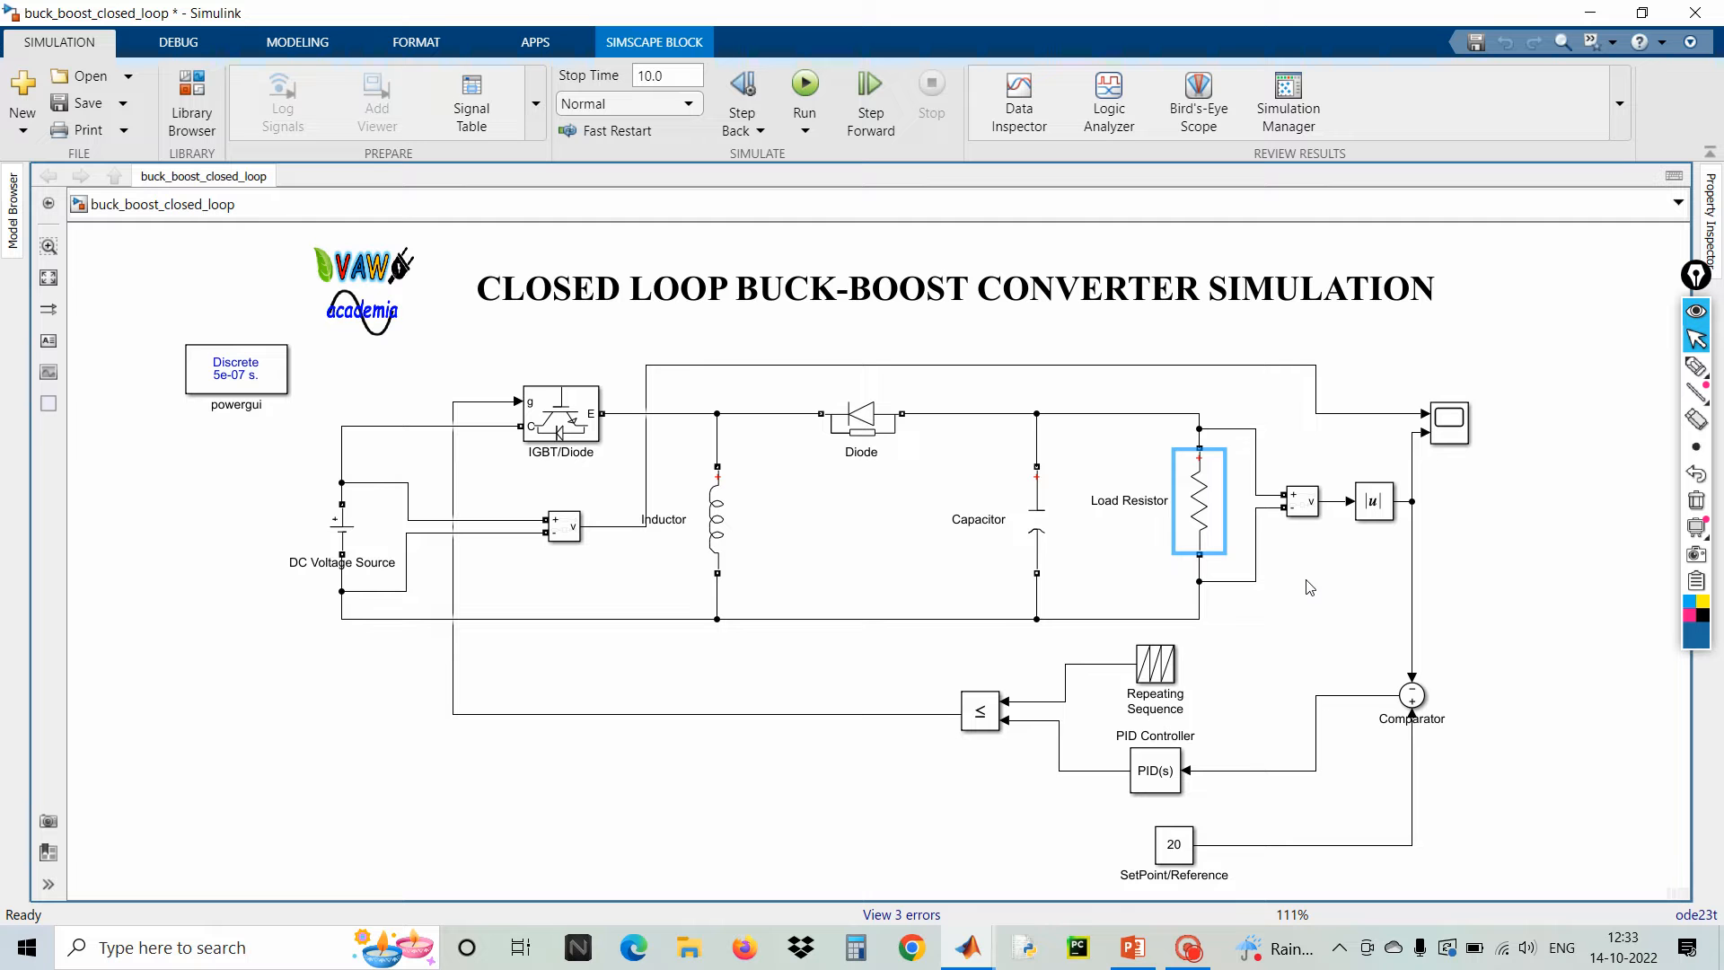
- Check the Load Resistor's resistance and the SetPoint/Reference block's constant value in their block parameters
click(1309, 587)
click(1190, 519)
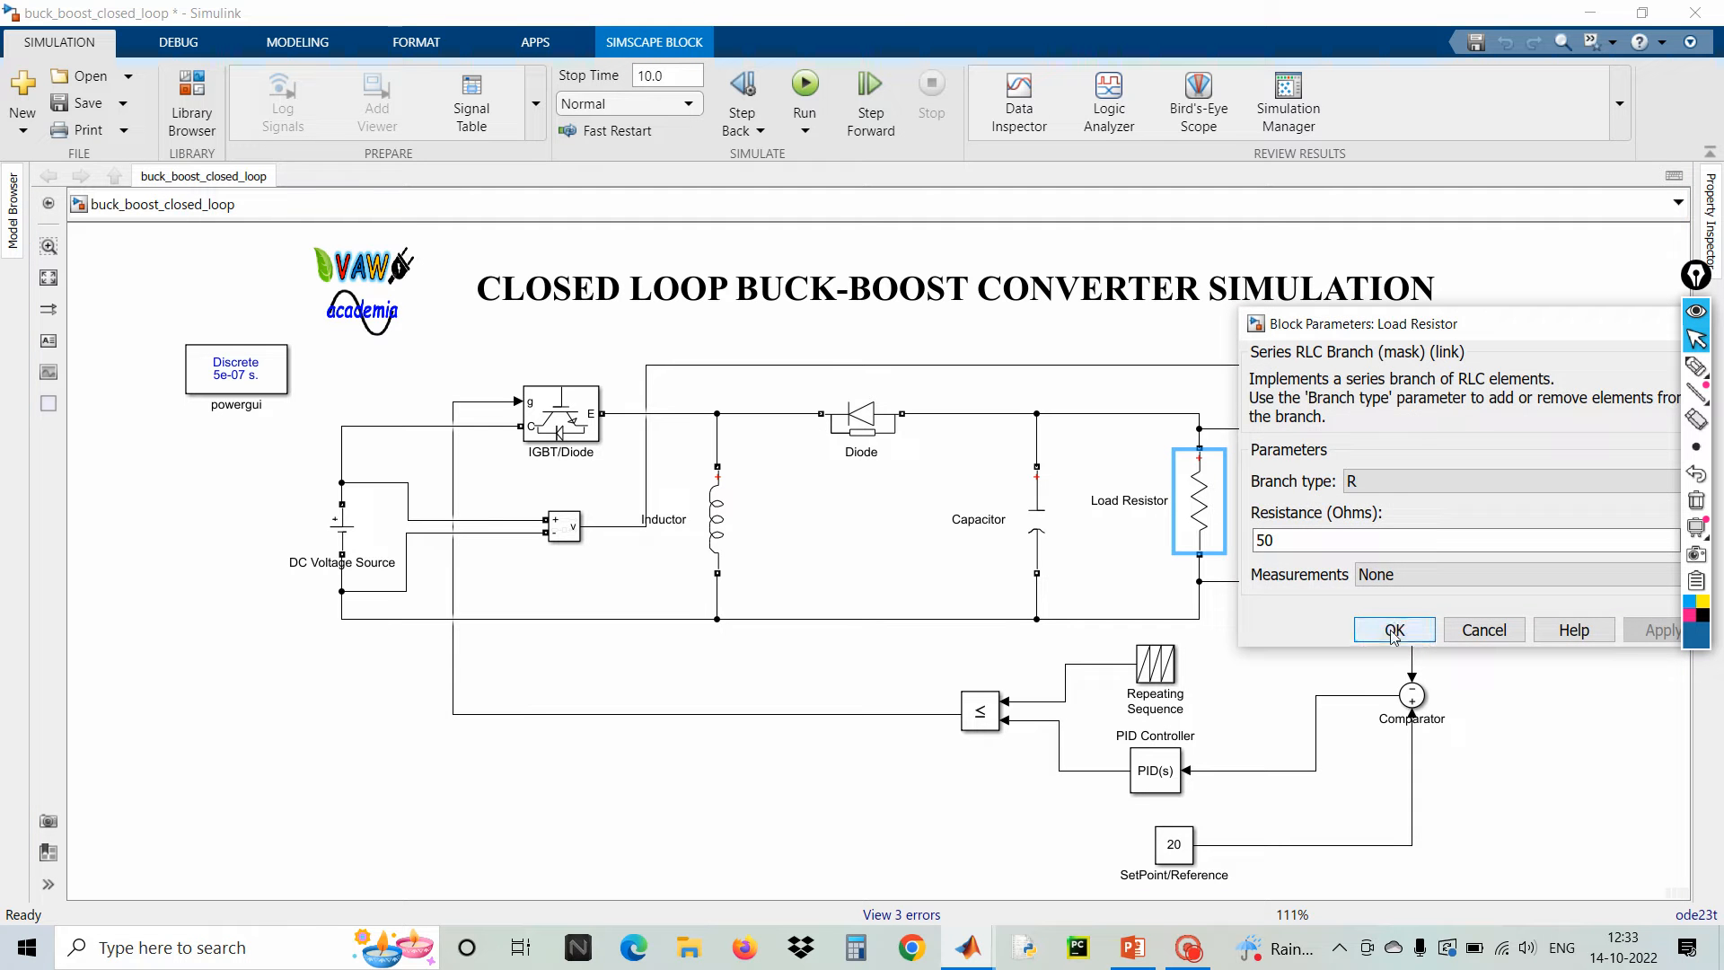
click(1394, 630)
click(1354, 627)
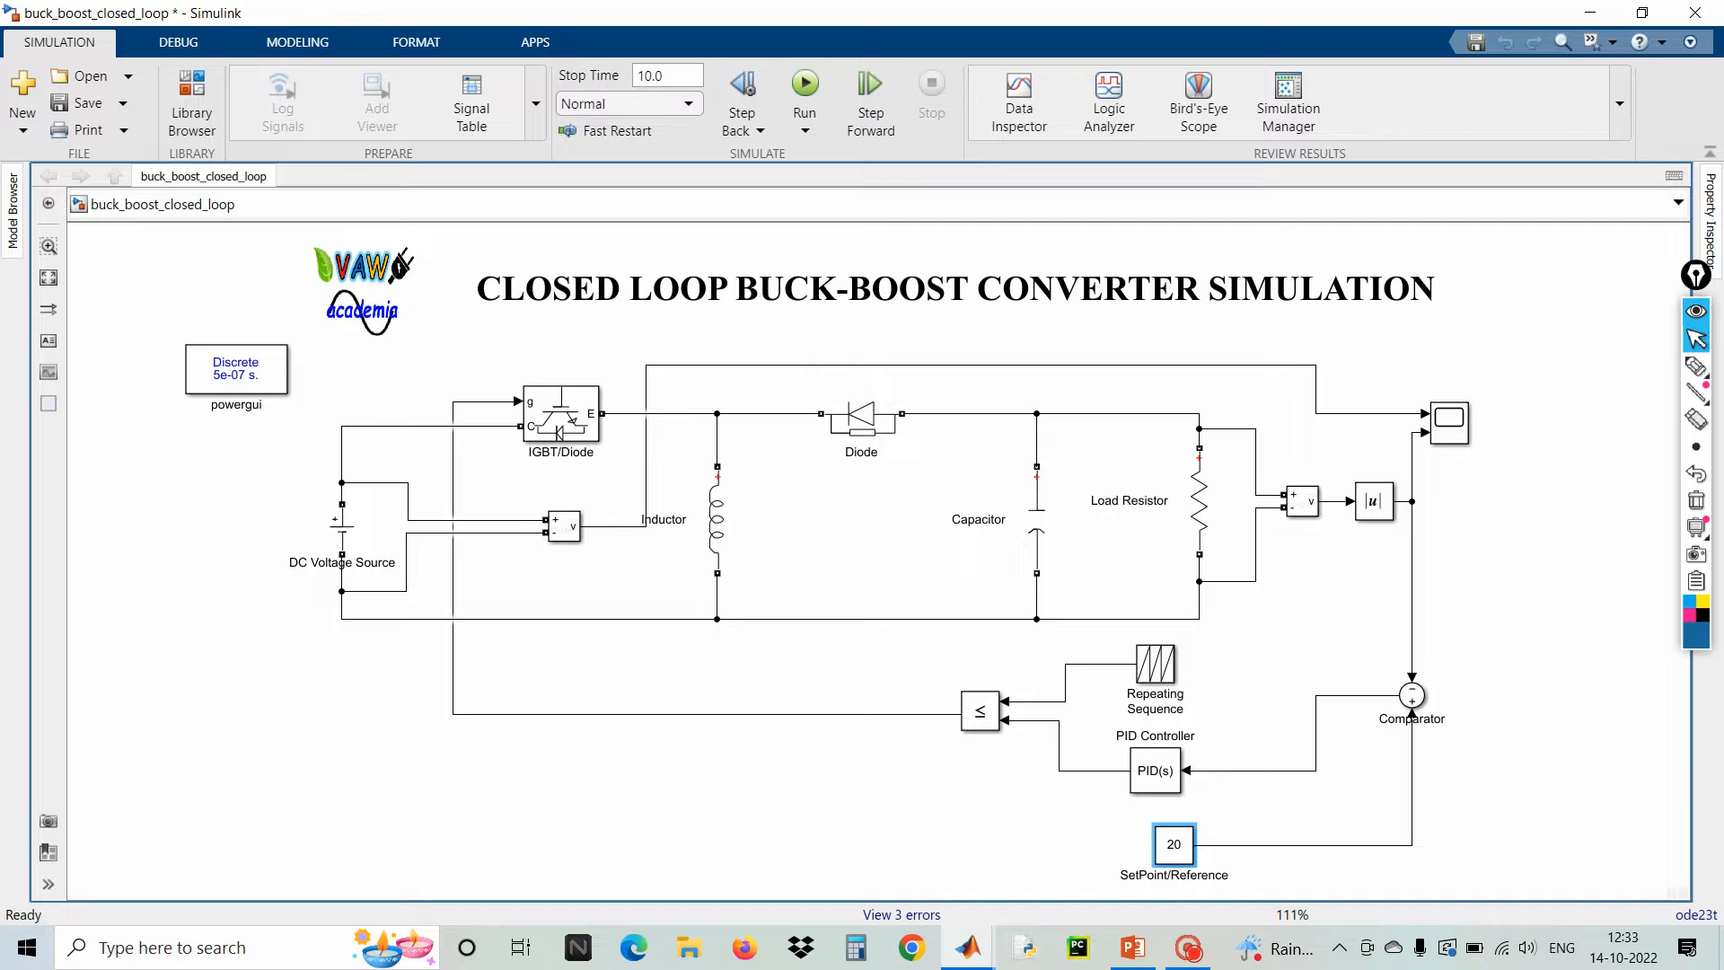
double_click(1185, 844)
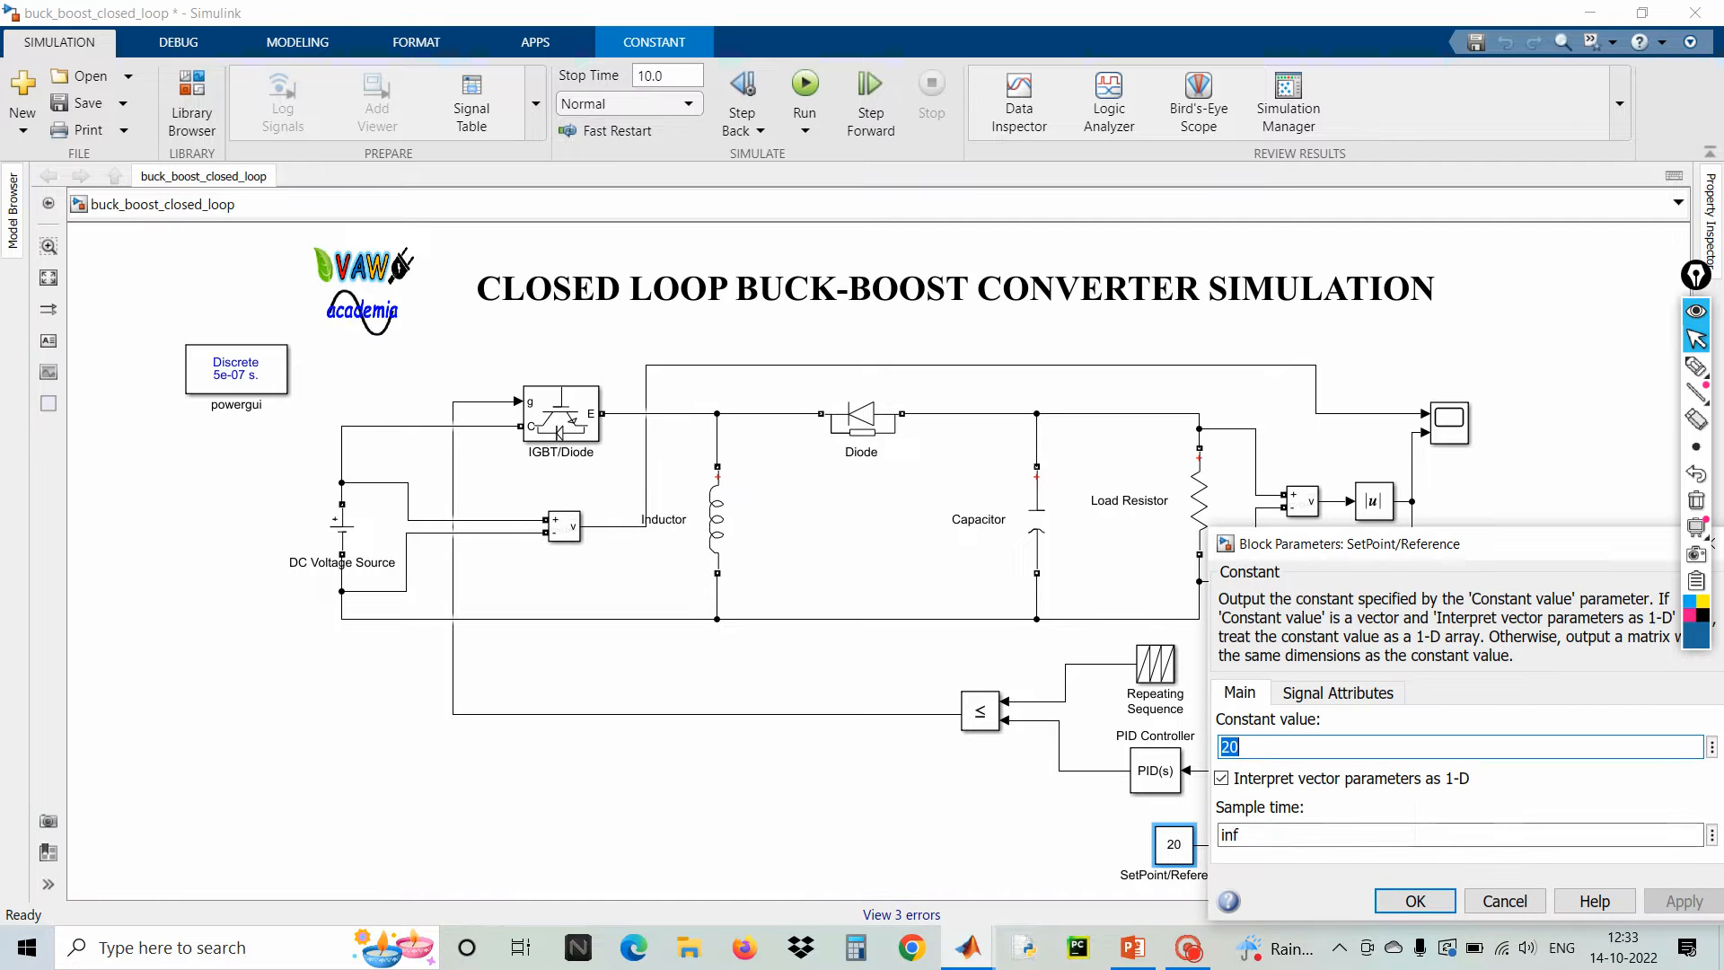
click(1400, 889)
- Set the Repeating Sequence block's time values to [0 0.00004]
click(1160, 678)
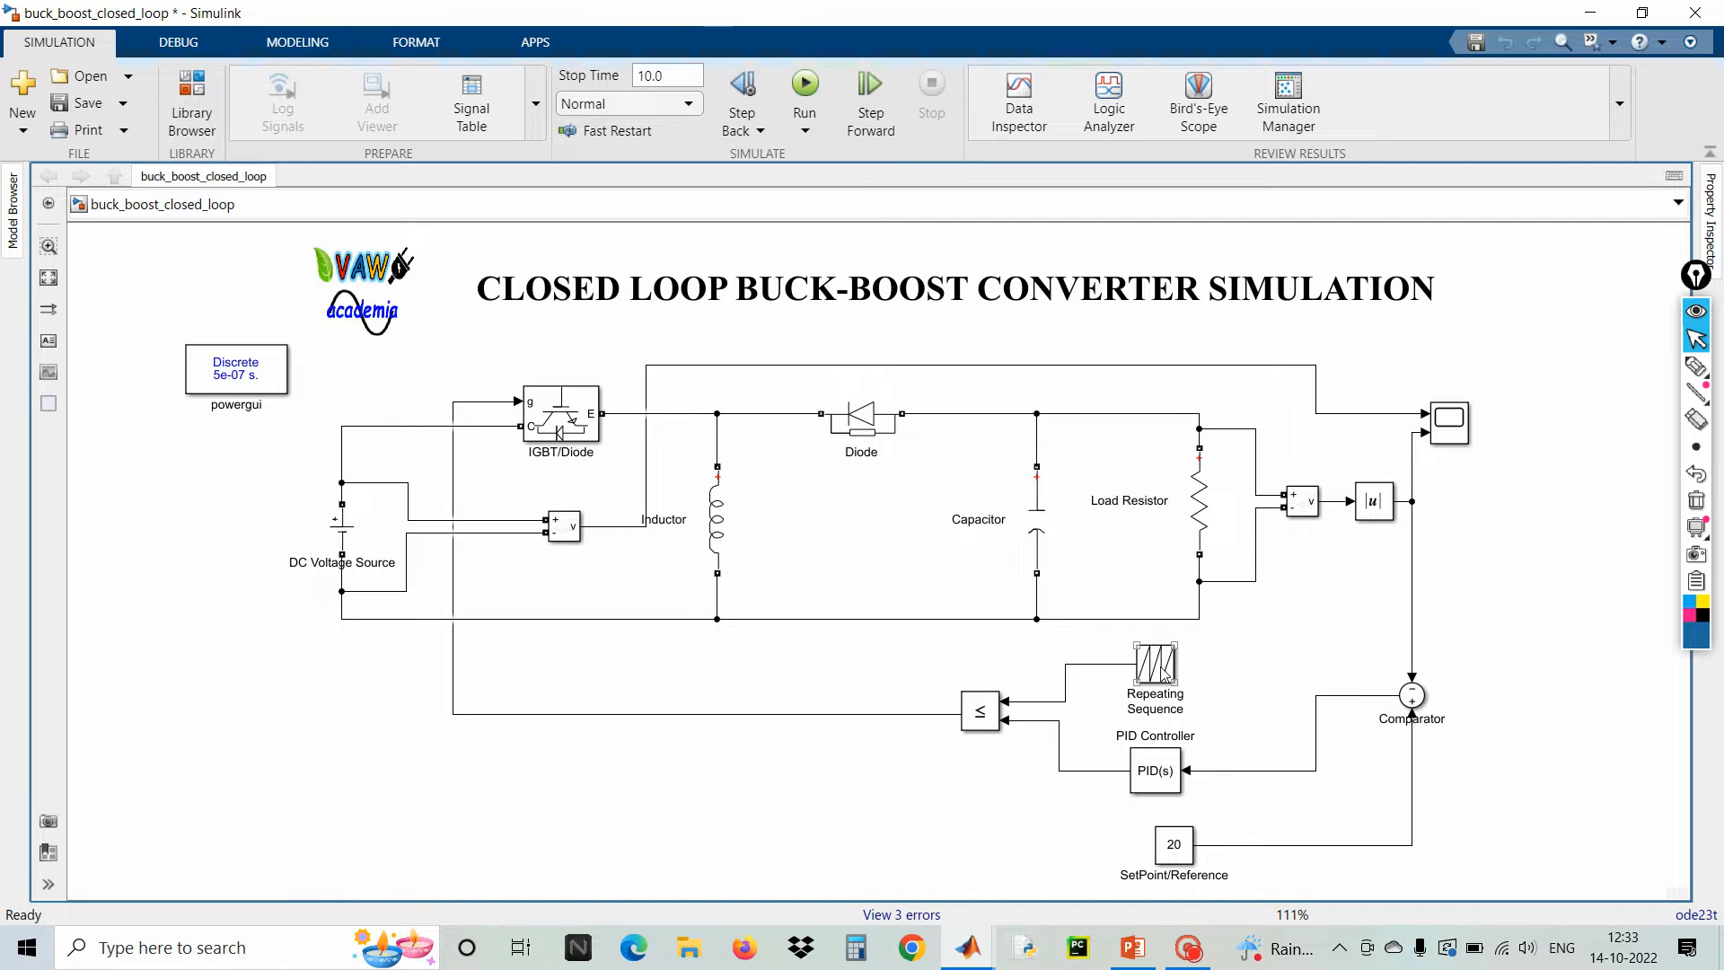
click(1159, 669)
double_click(1157, 666)
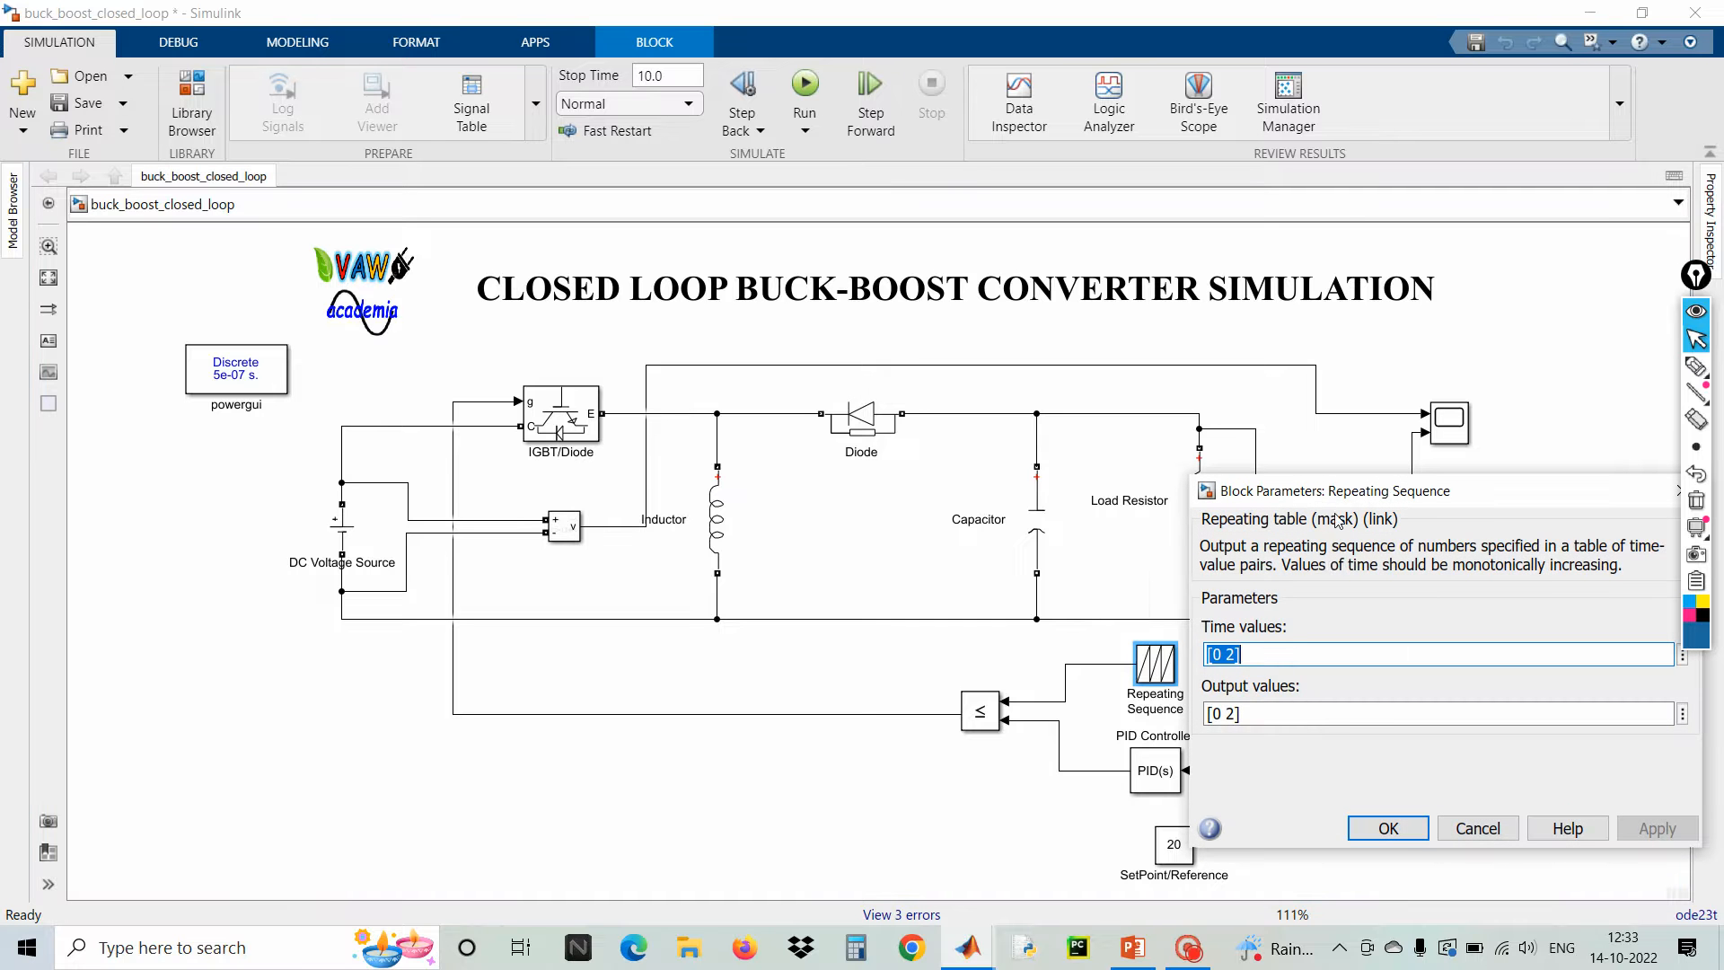
drag(1289, 486, 775, 384)
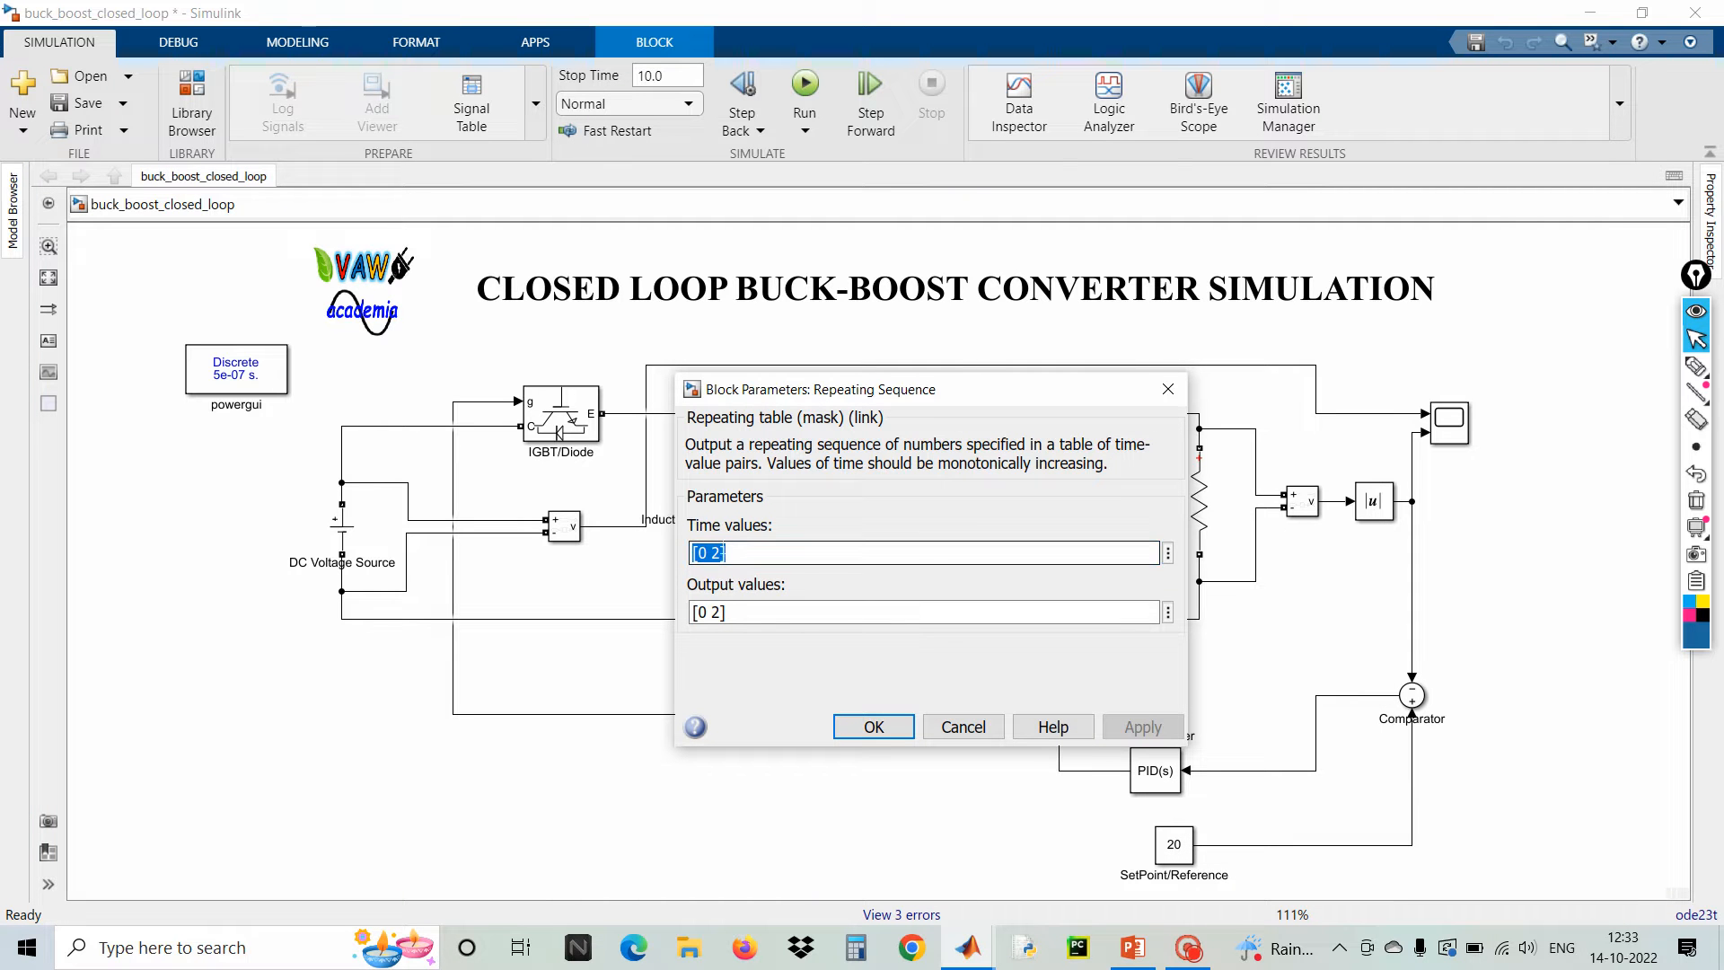
click(713, 553)
key(BackSpace)
text(0.00)
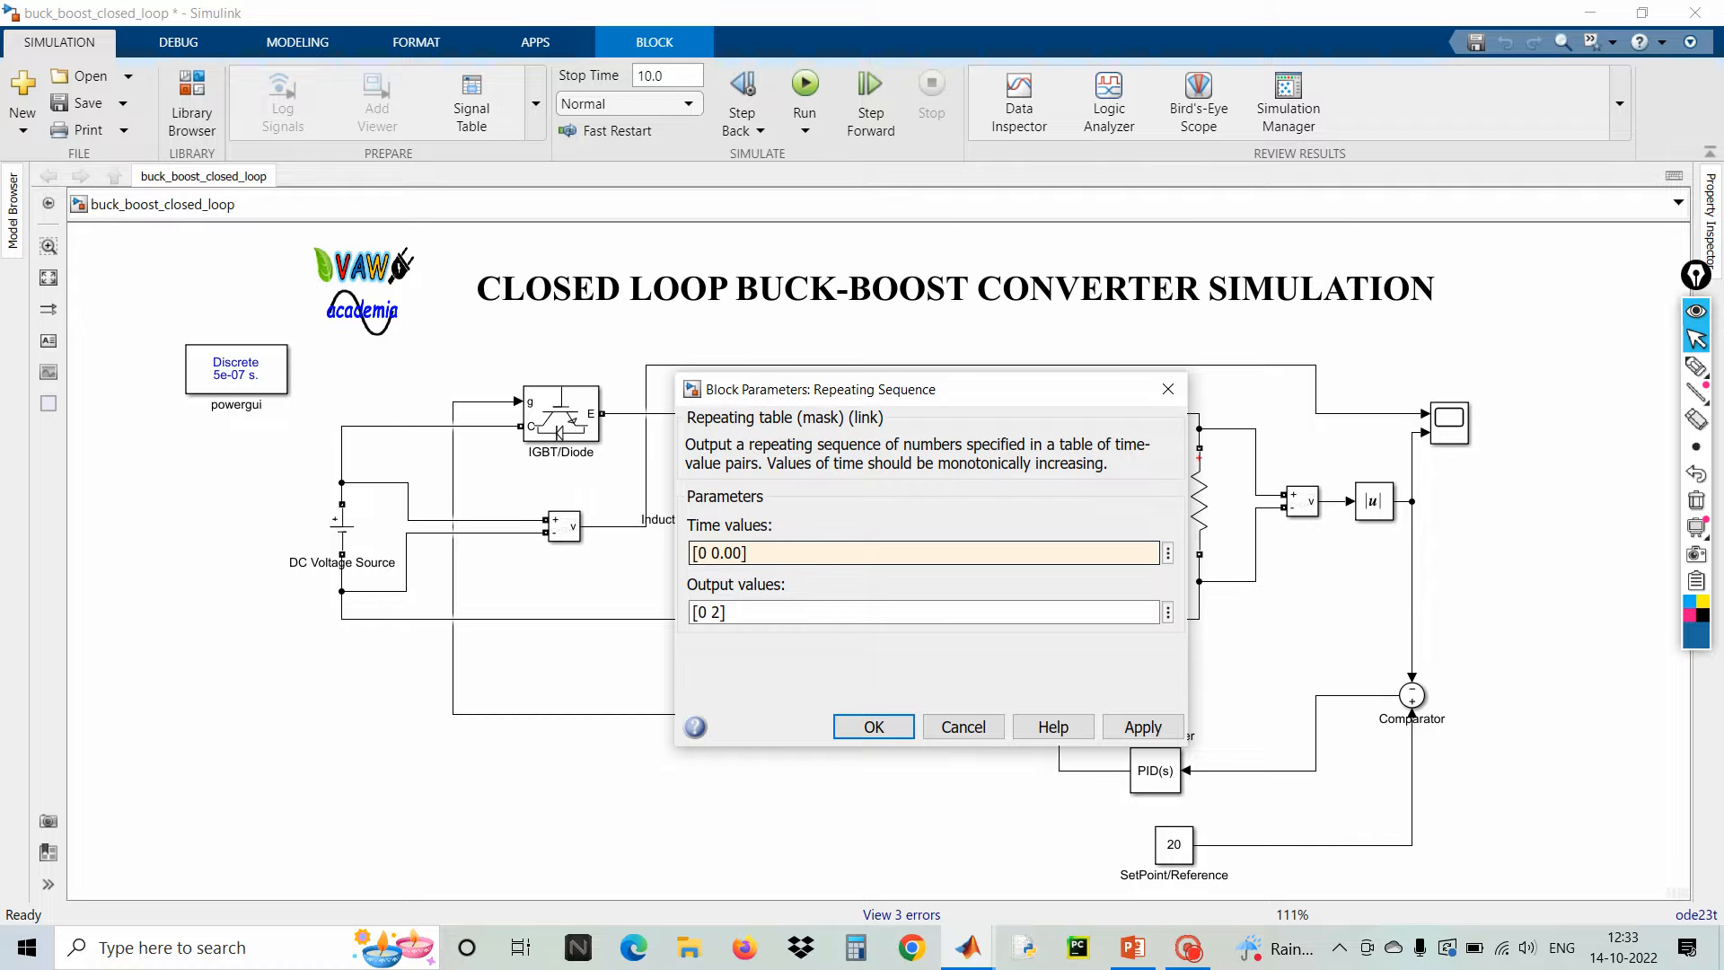
text(004)
- Mark the 0.00004 time value as T with ink, write the formula f = 1/T beside it, and clear the ink
click(1694, 366)
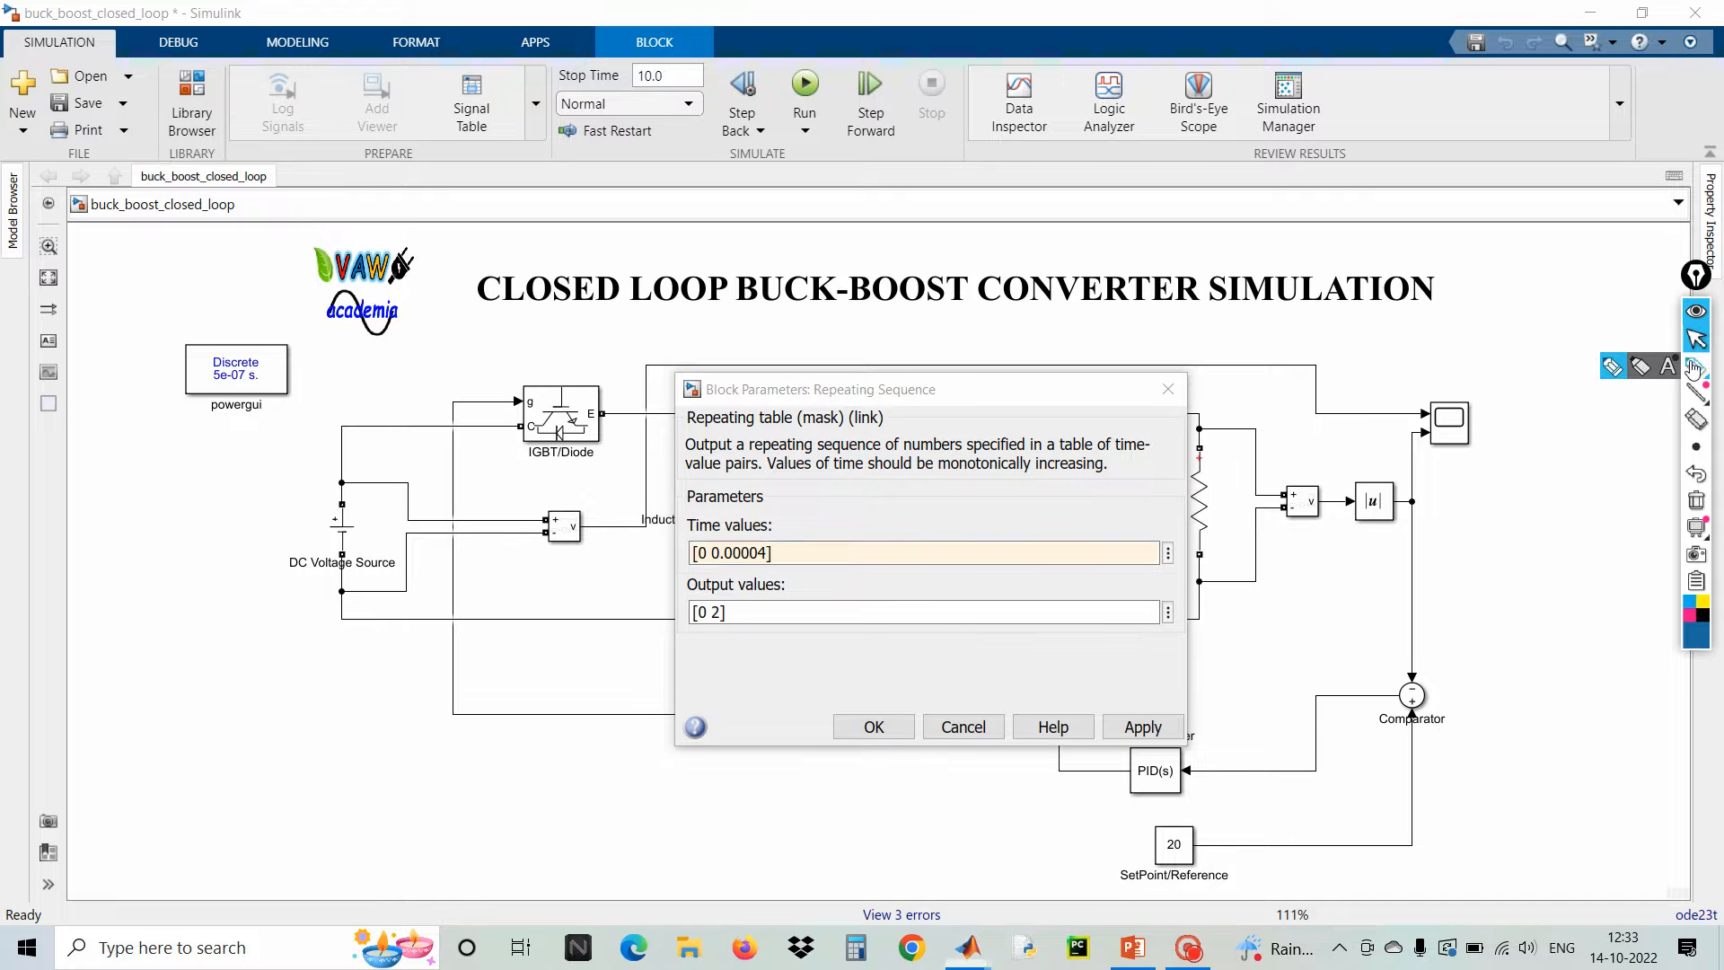
mouse_move(765, 529)
mouse_down()
mouse_move(723, 538)
mouse_move(764, 593)
mouse_move(769, 521)
mouse_move(817, 519)
mouse_move(801, 575)
mouse_up()
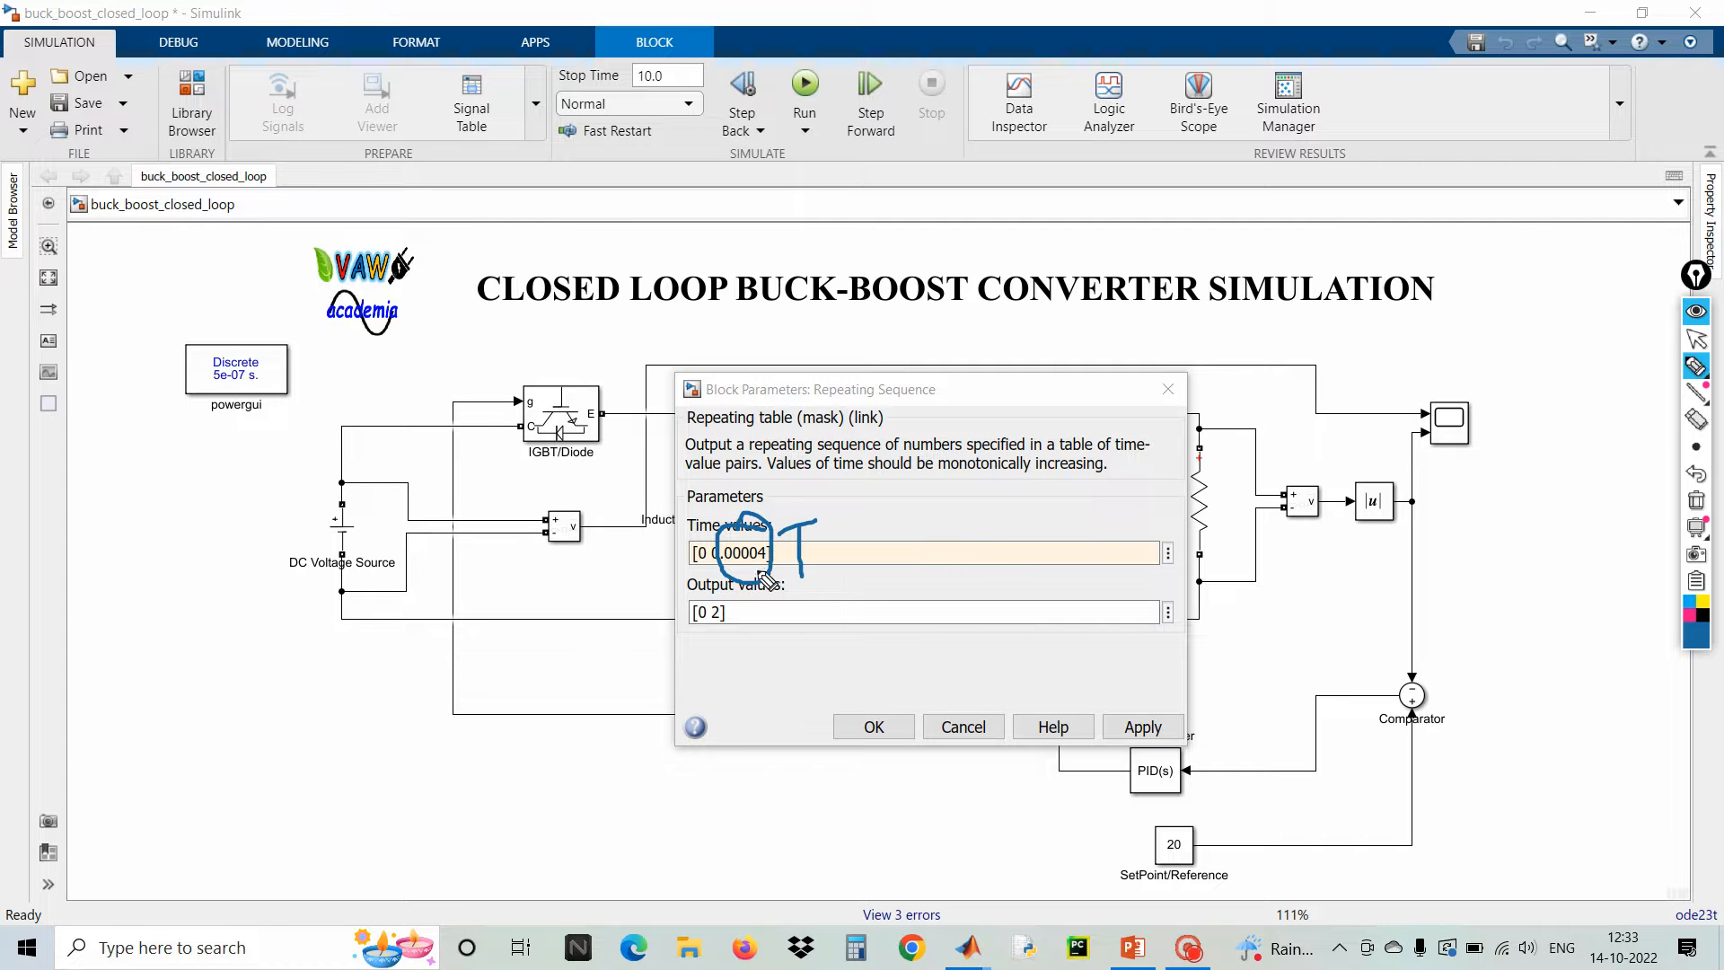
mouse_move(982, 515)
mouse_down()
mouse_move(922, 606)
mouse_move(981, 539)
mouse_move(1057, 527)
mouse_move(1069, 546)
mouse_up()
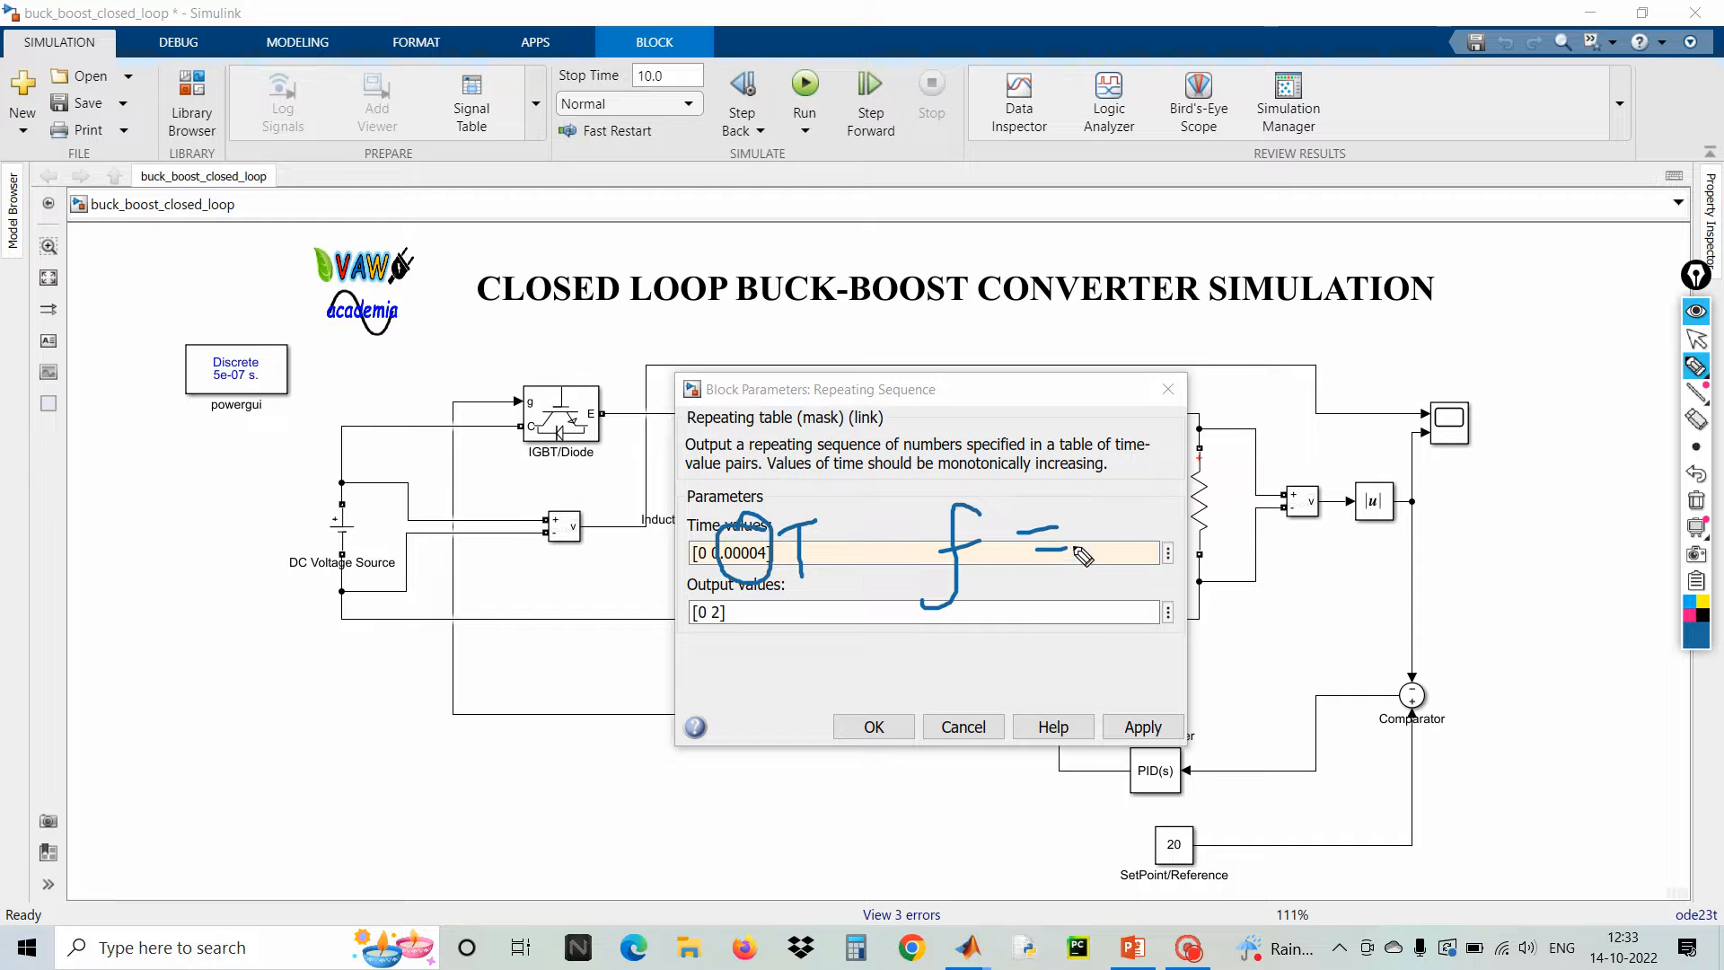
mouse_move(1092, 478)
mouse_down()
mouse_move(1104, 583)
mouse_move(1151, 554)
mouse_move(1140, 594)
mouse_up()
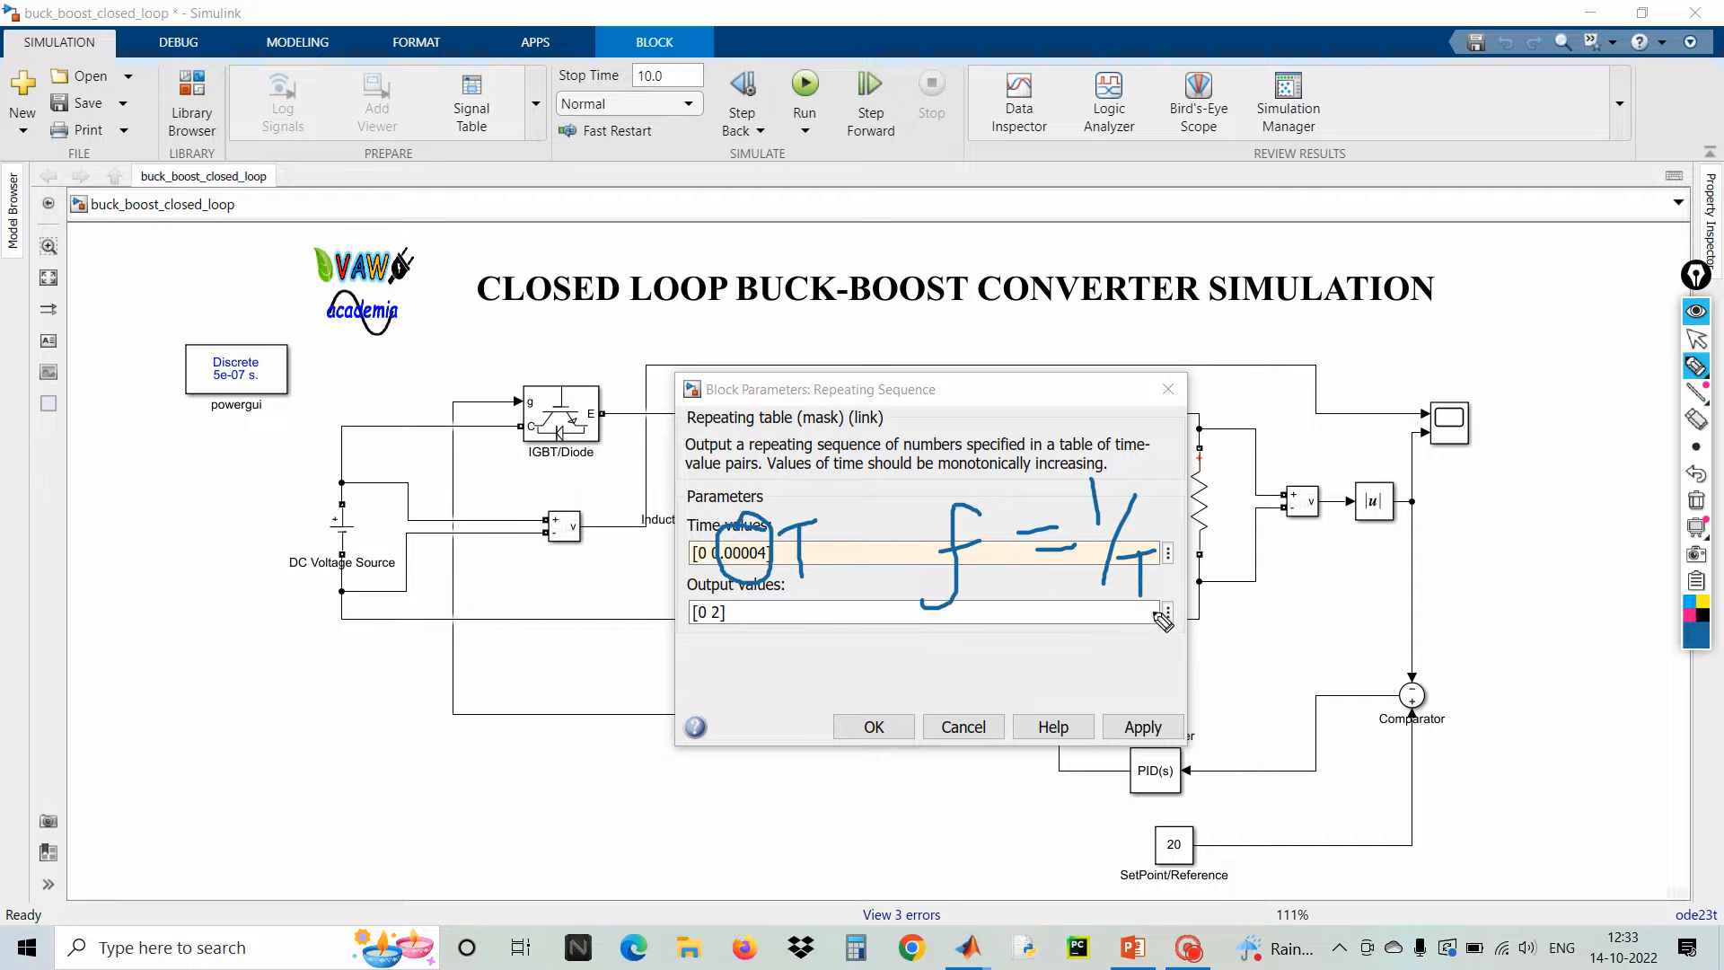
mouse_move(1133, 579)
mouse_down()
mouse_move(1127, 607)
mouse_move(812, 632)
mouse_move(767, 558)
mouse_up()
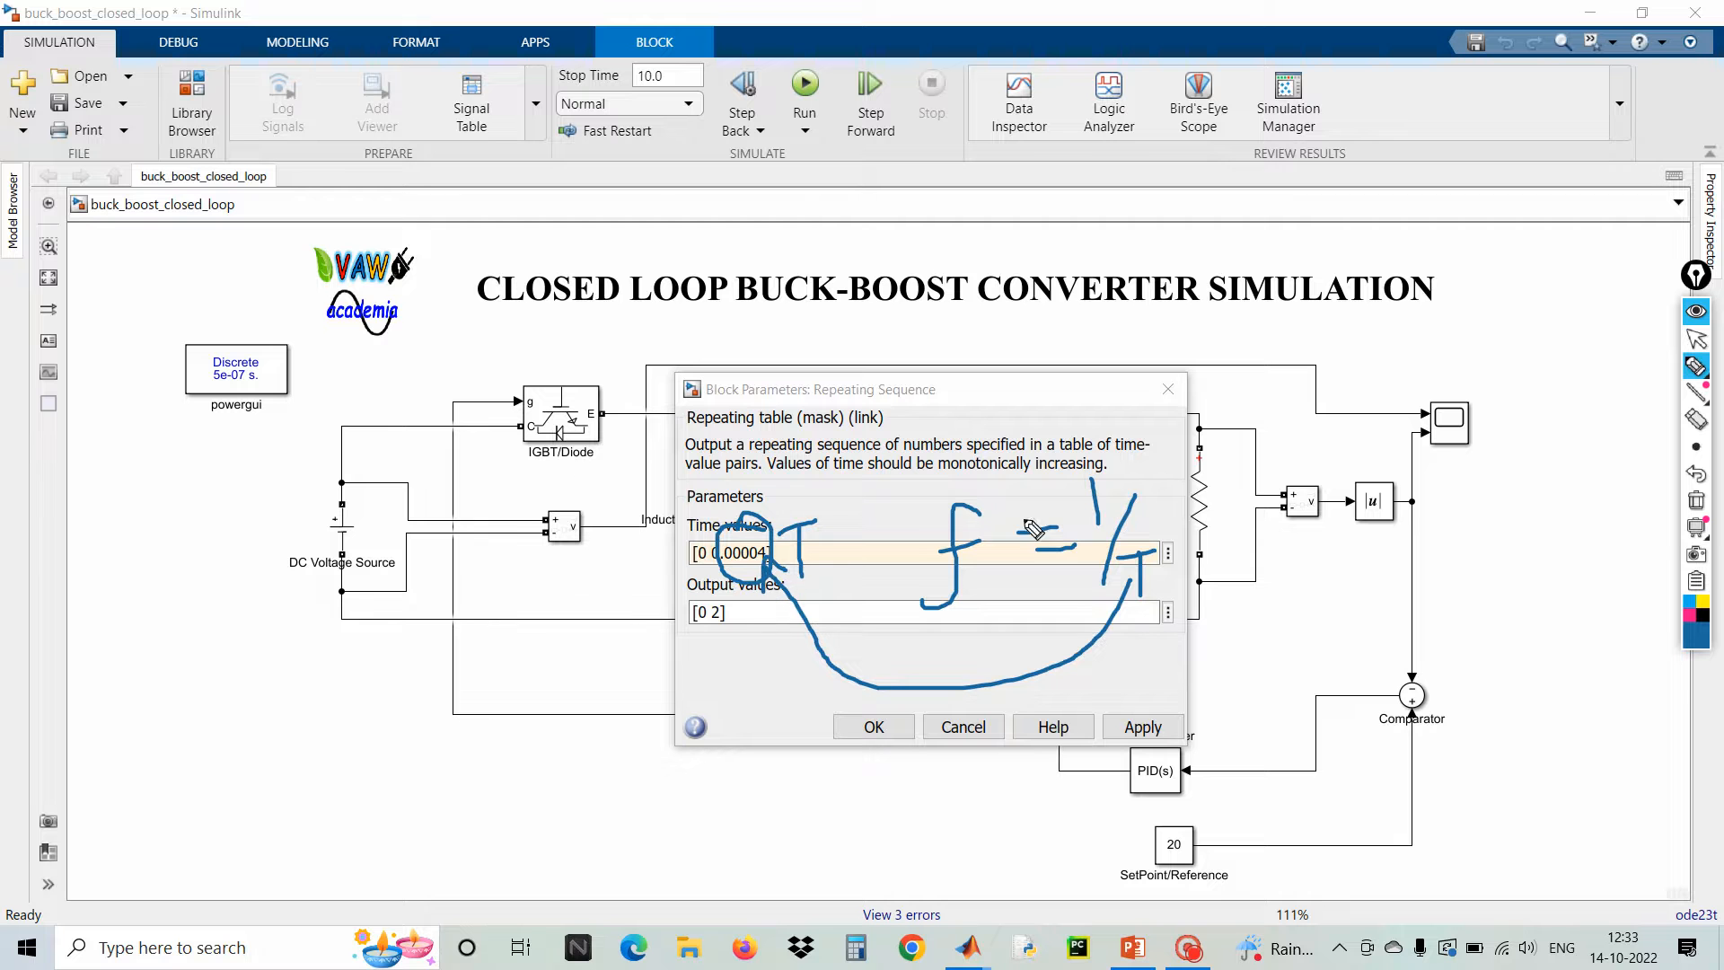
click(1696, 500)
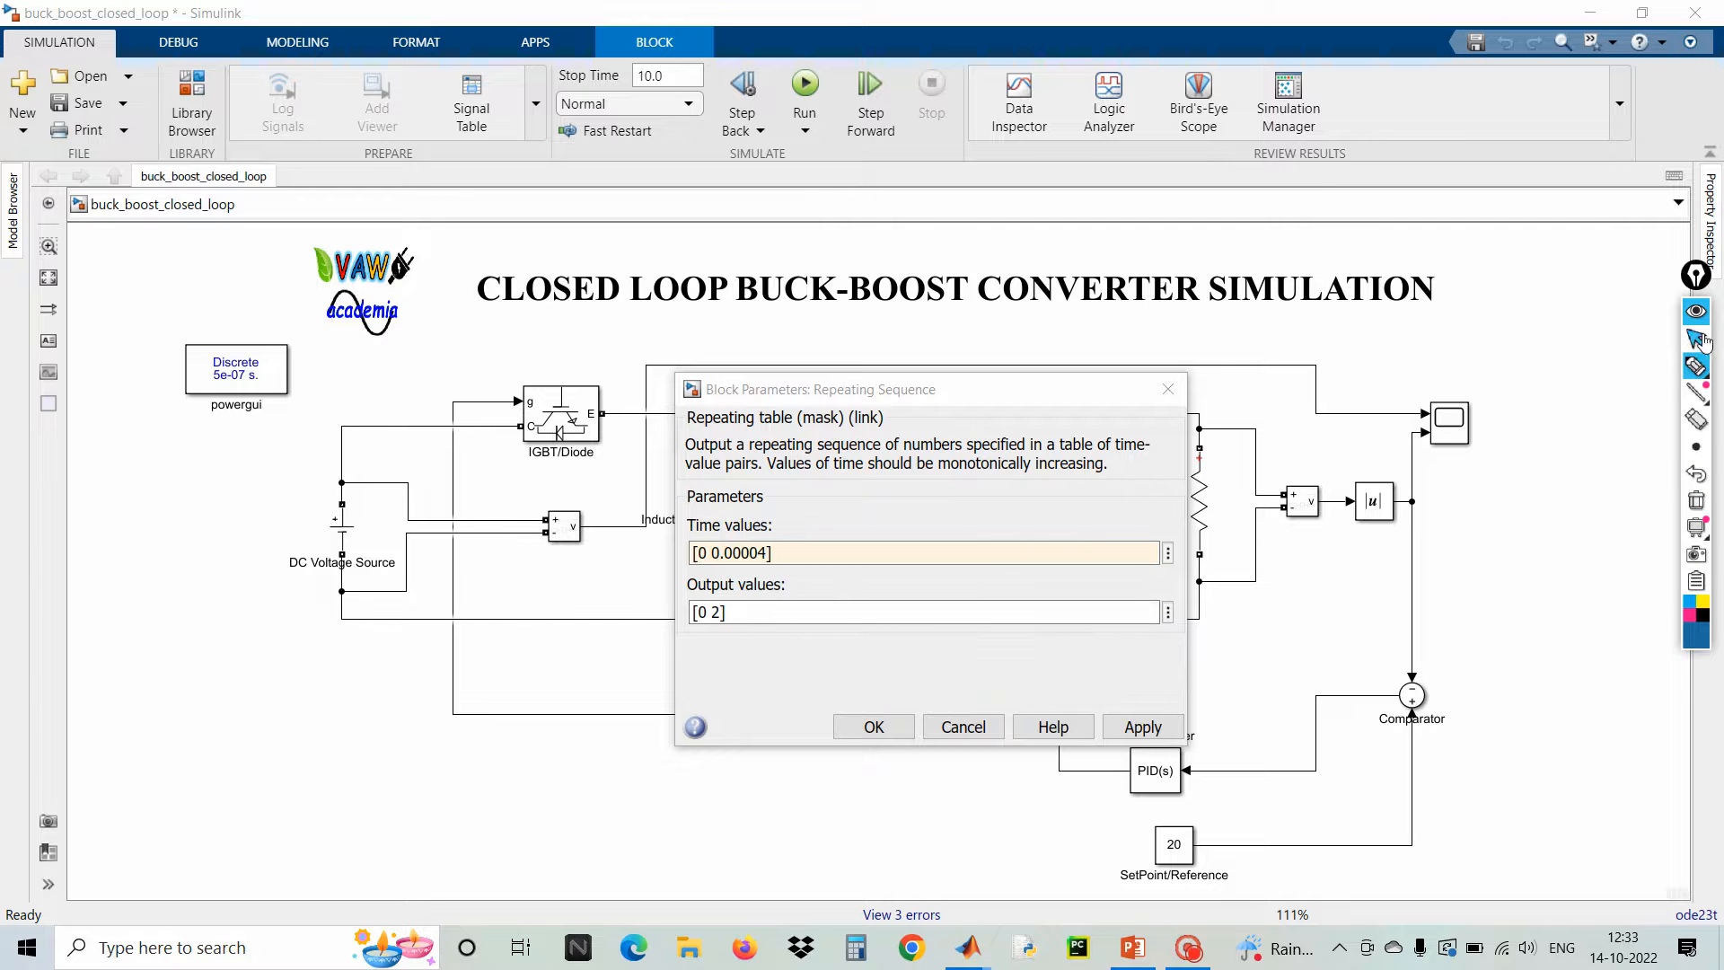
click(1699, 339)
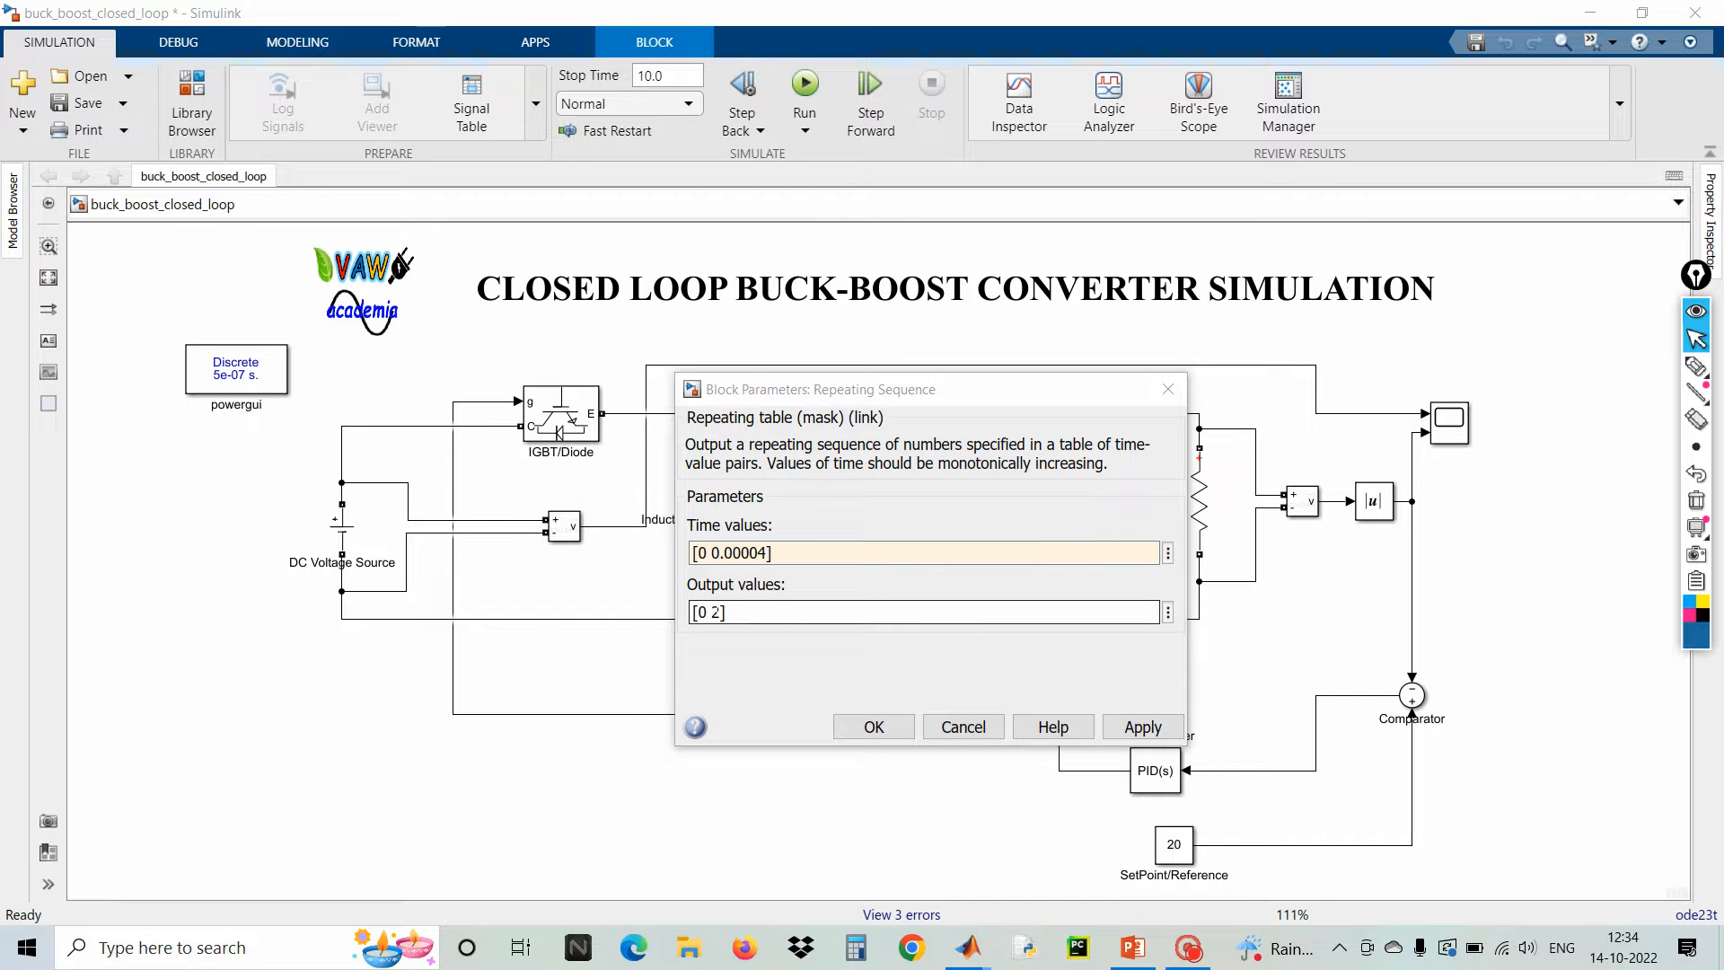
- Set the Repeating Sequence block's output values to [0 1] and apply its parameters
click(781, 612)
key(BackSpace)
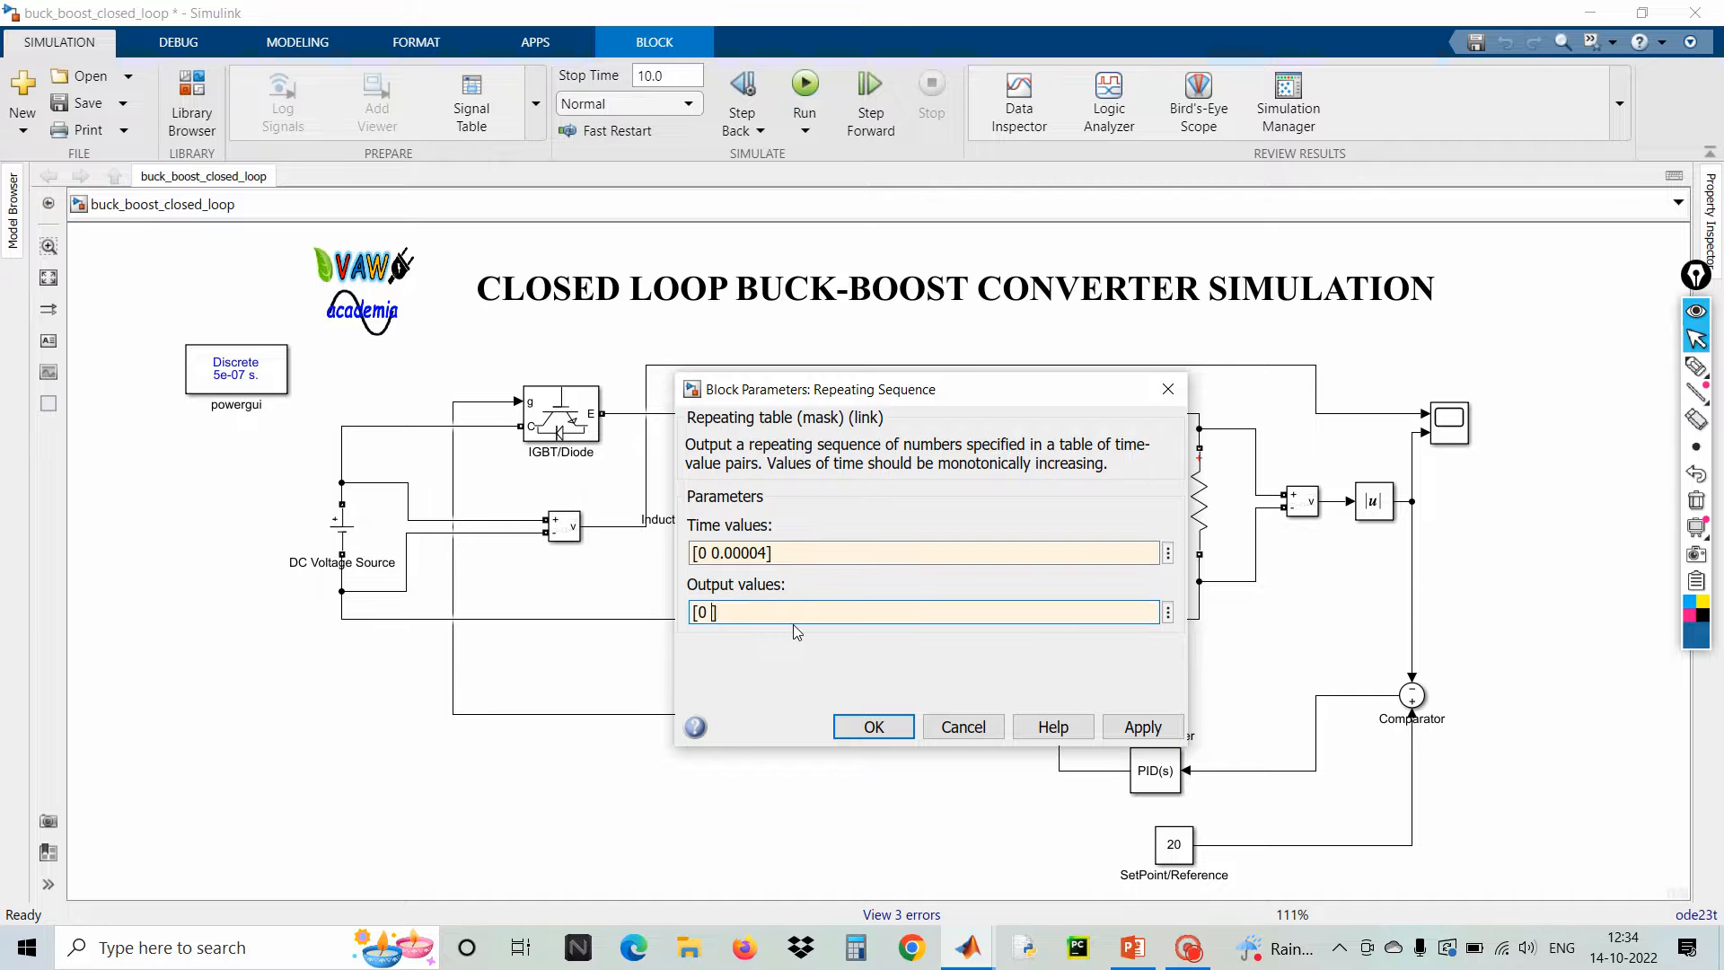
text(1)
click(1140, 727)
click(902, 729)
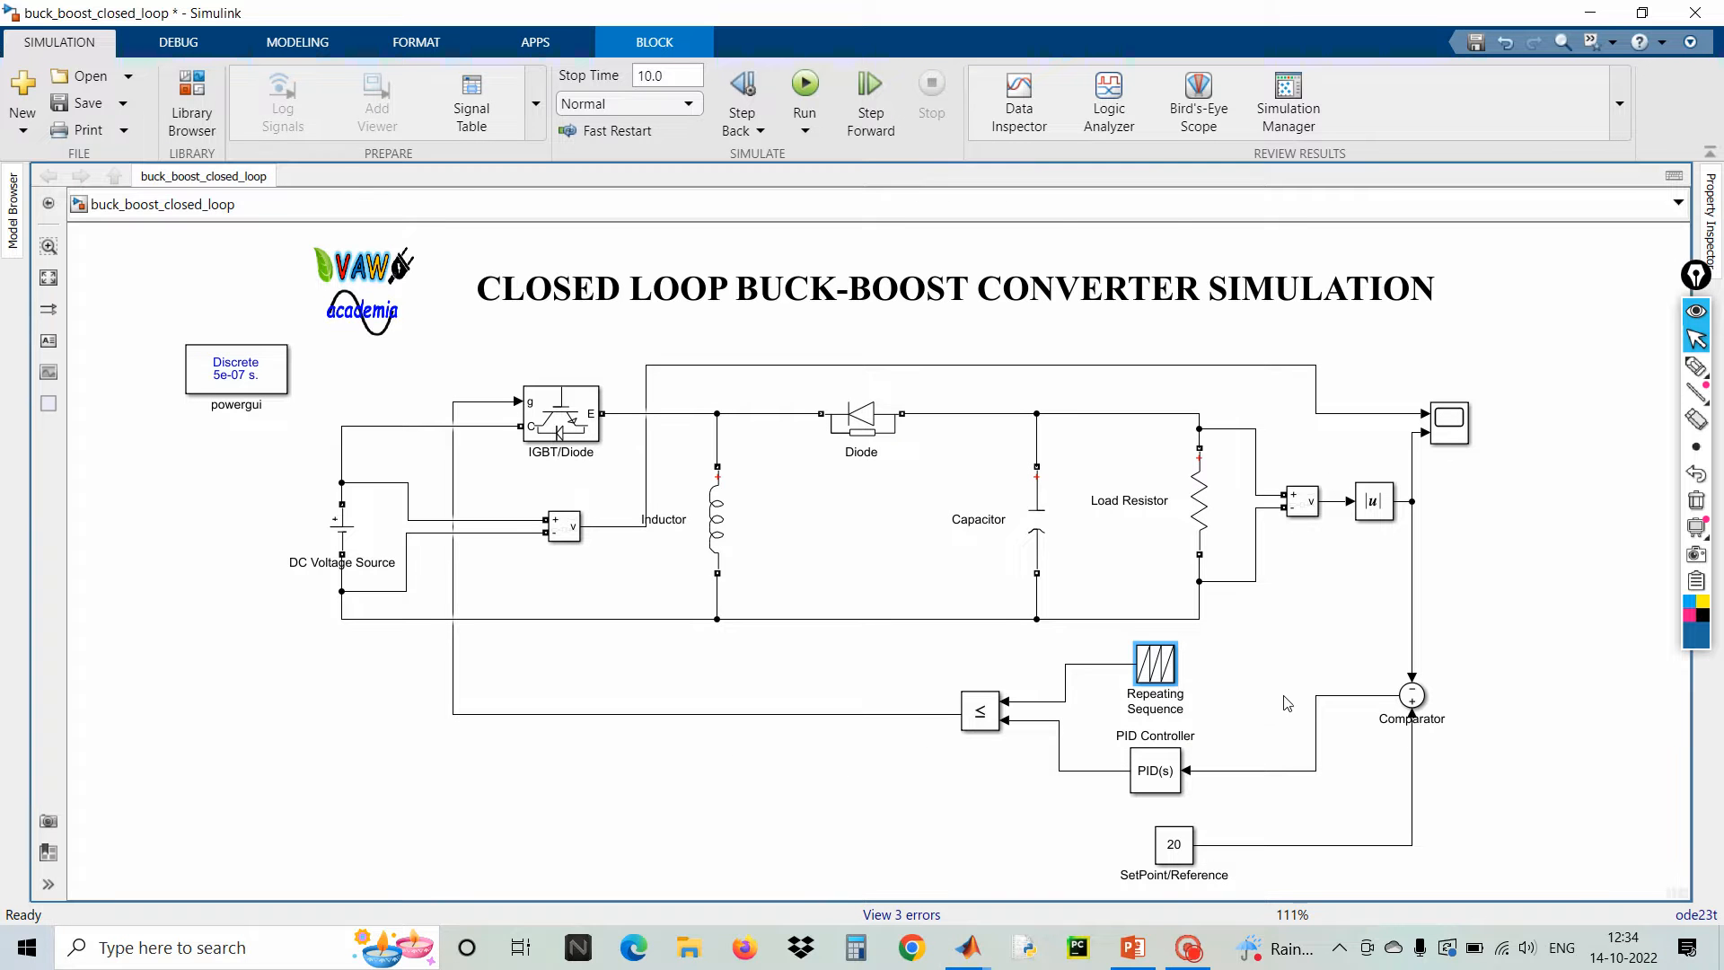
- Open the PID Controller block's parameters and switch its time domain to Discrete-time
click(1166, 775)
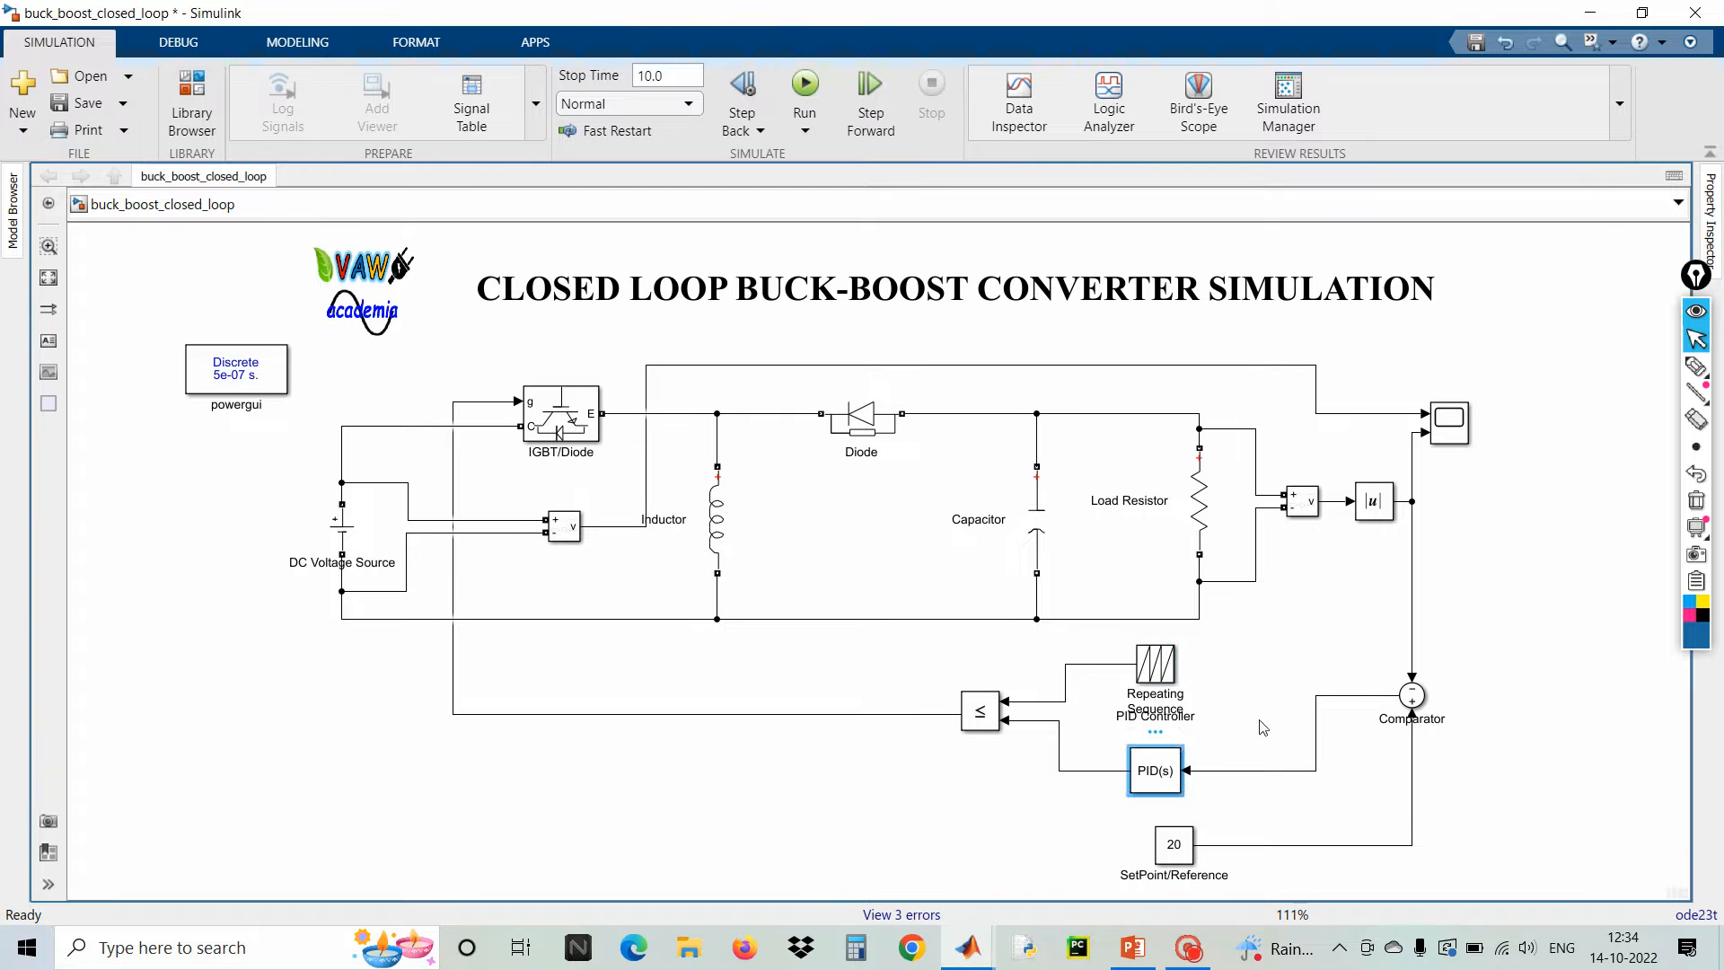
double_click(1157, 774)
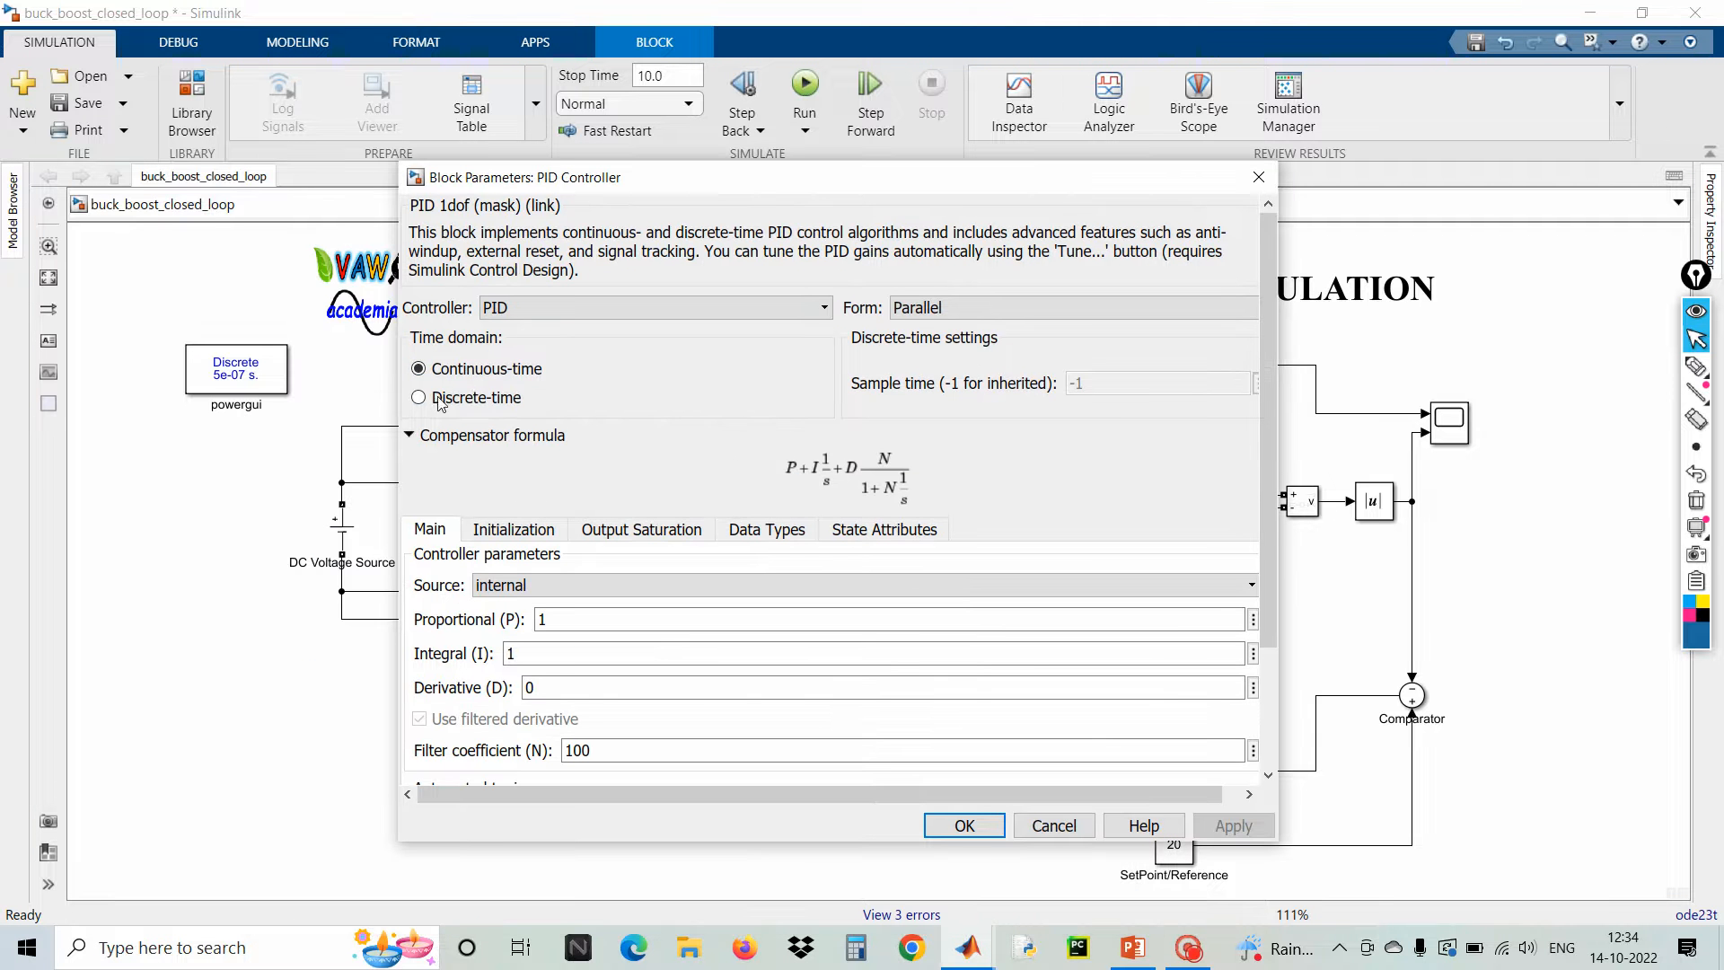
click(420, 397)
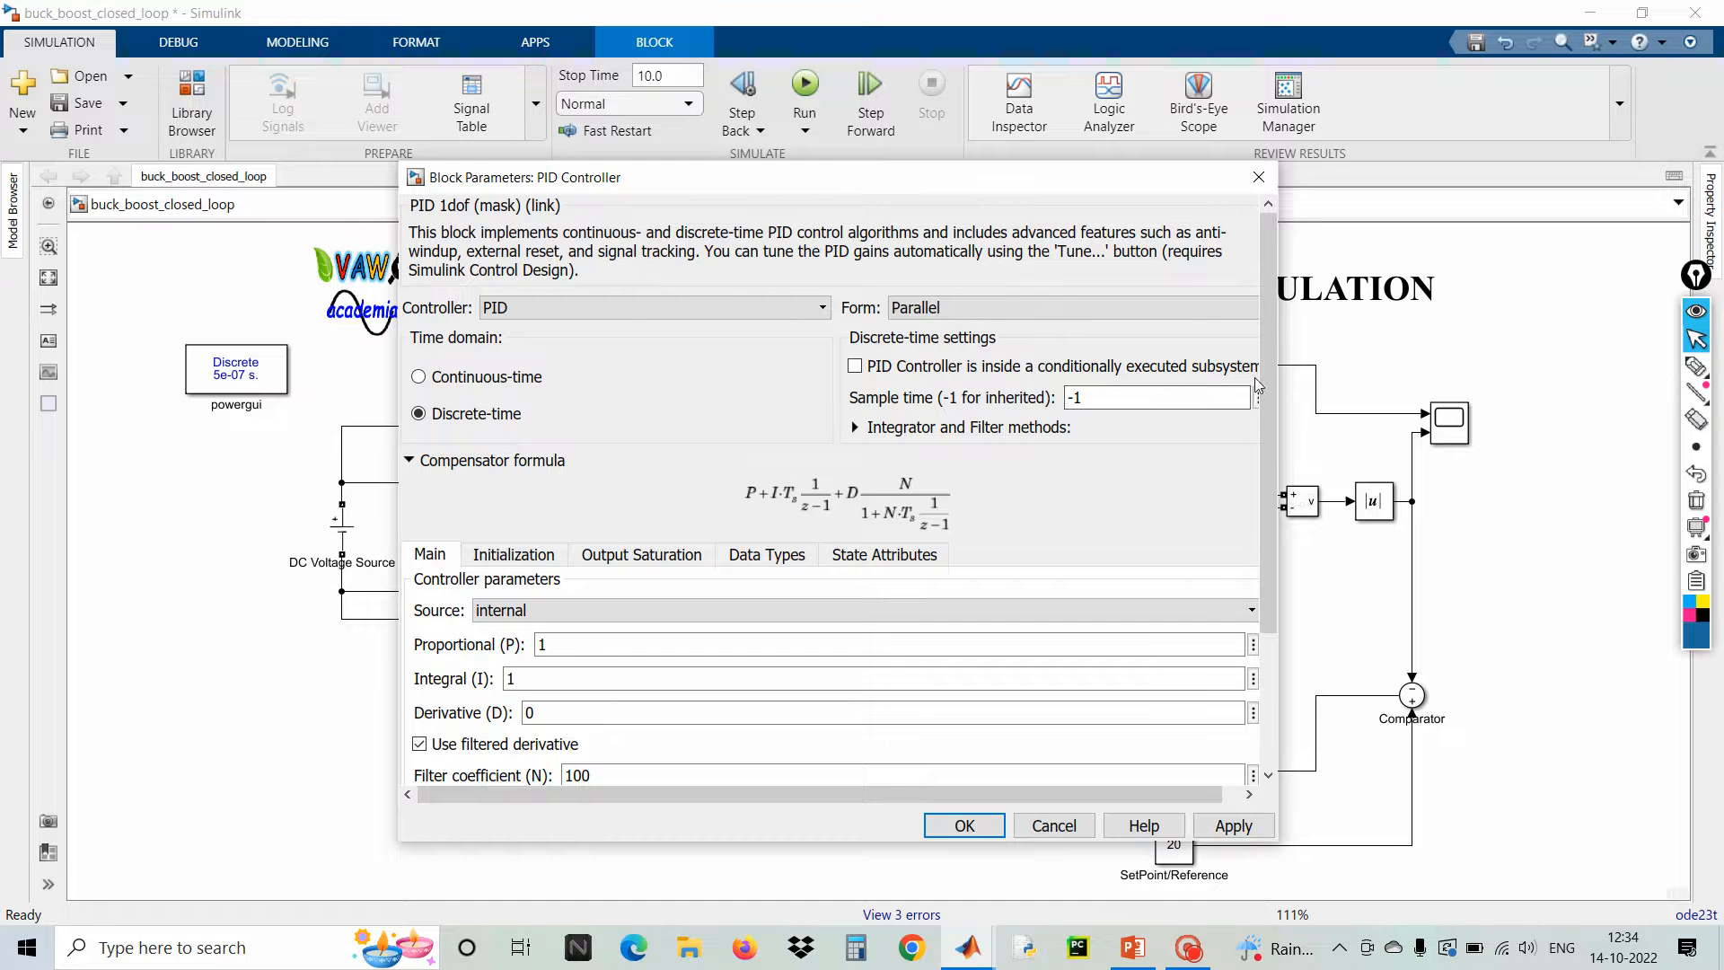
- Set the PID Controller's proportional gain to 0.45 and its integral gain to 43.5
drag(1271, 367, 1271, 476)
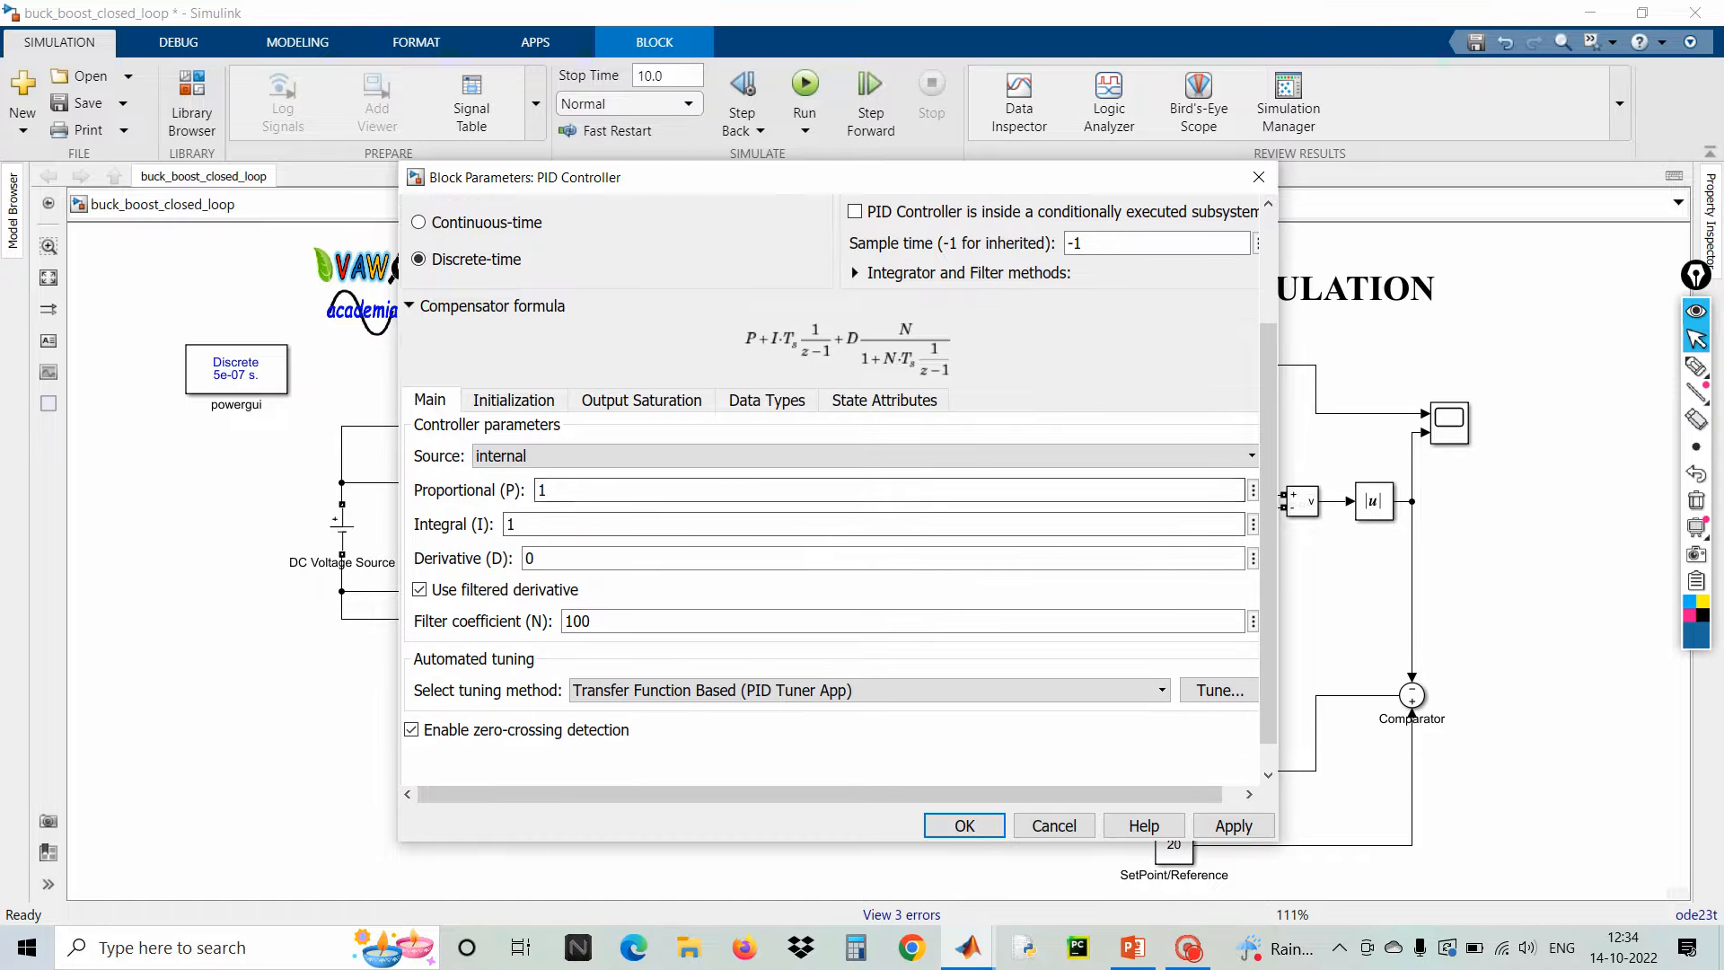
double_click(542, 490)
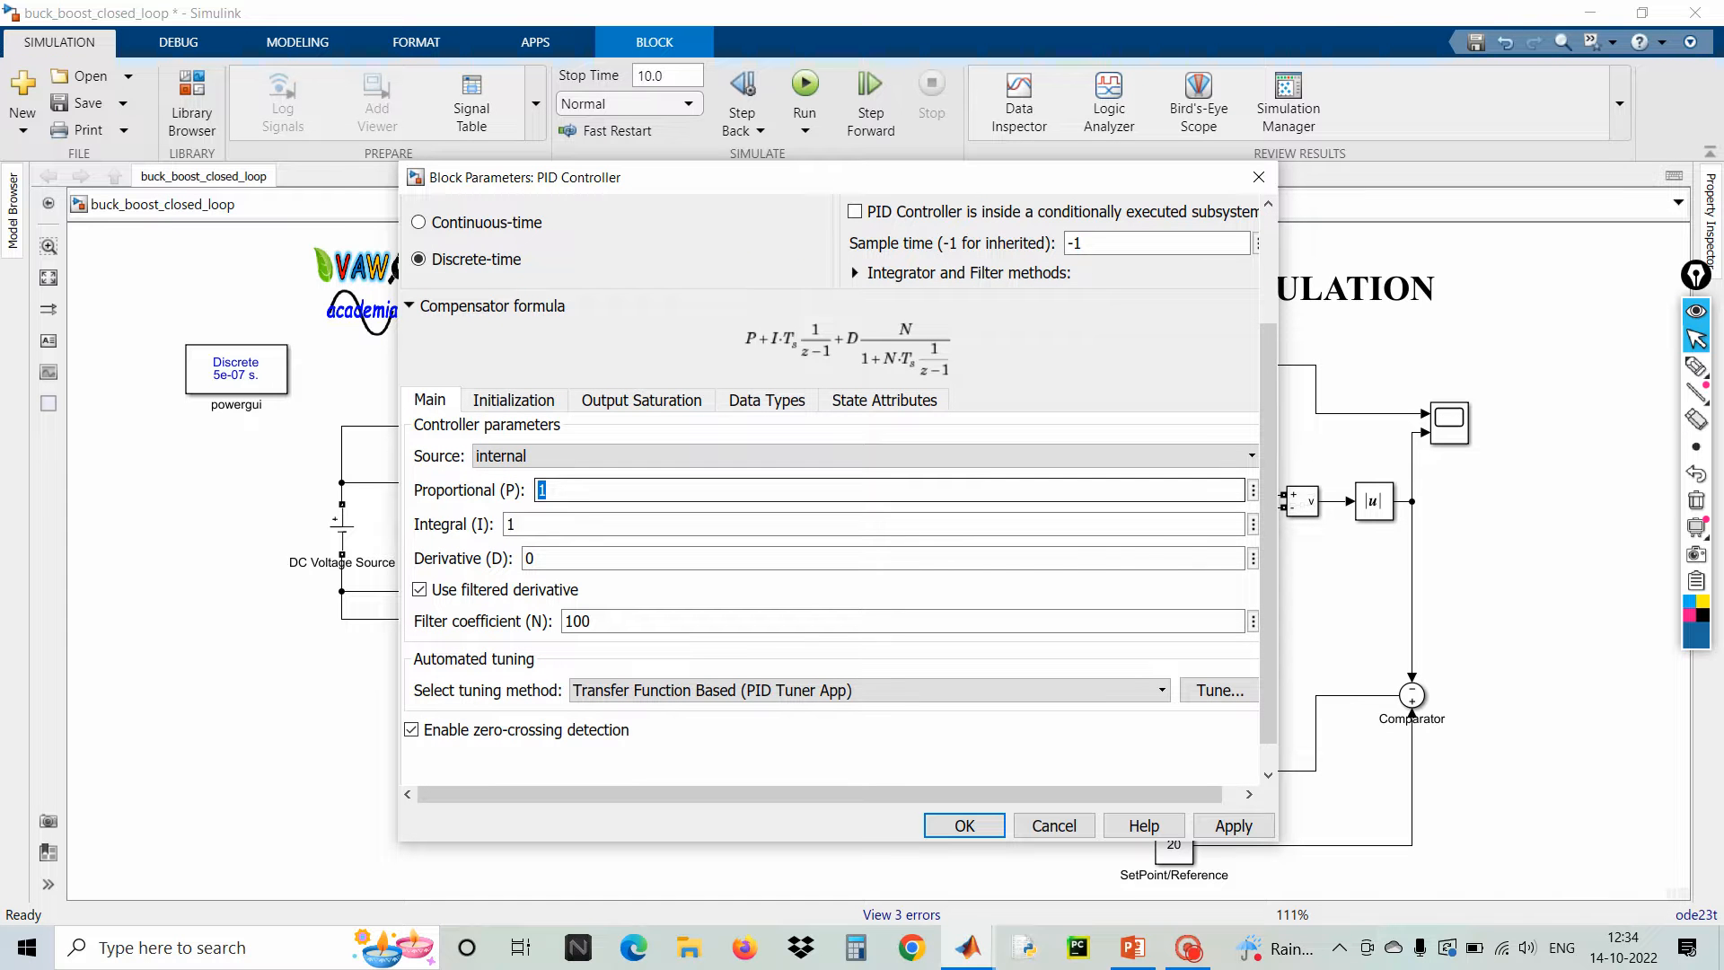
text(0.45)
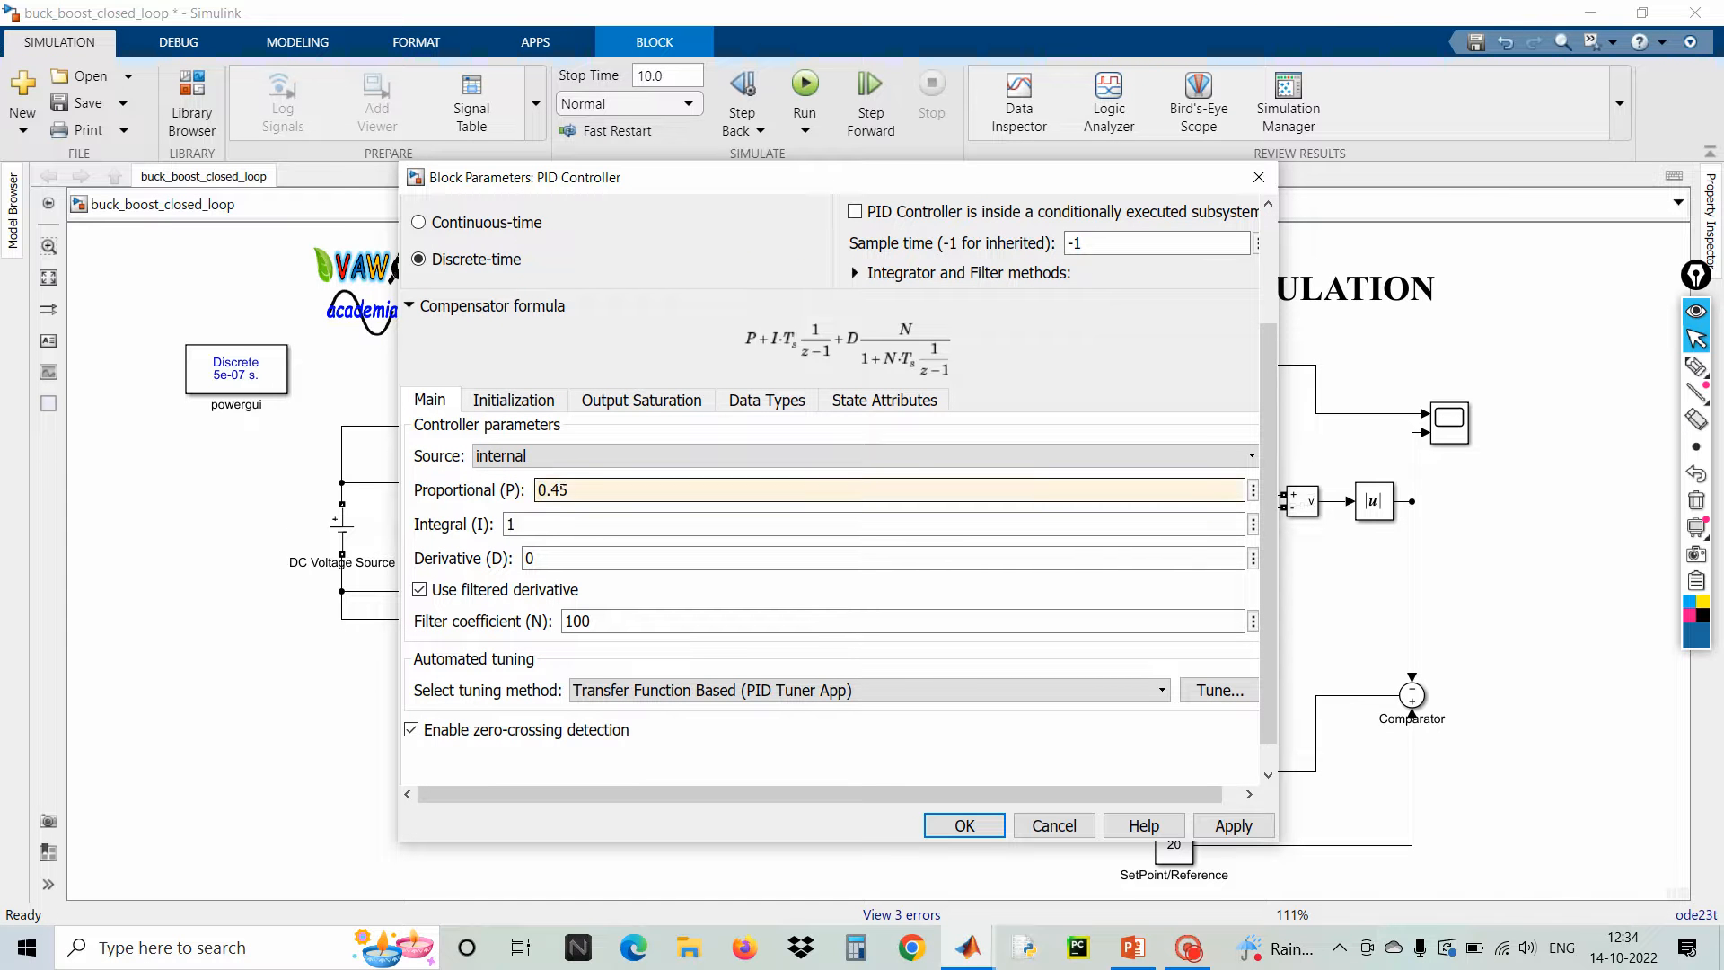
double_click(557, 523)
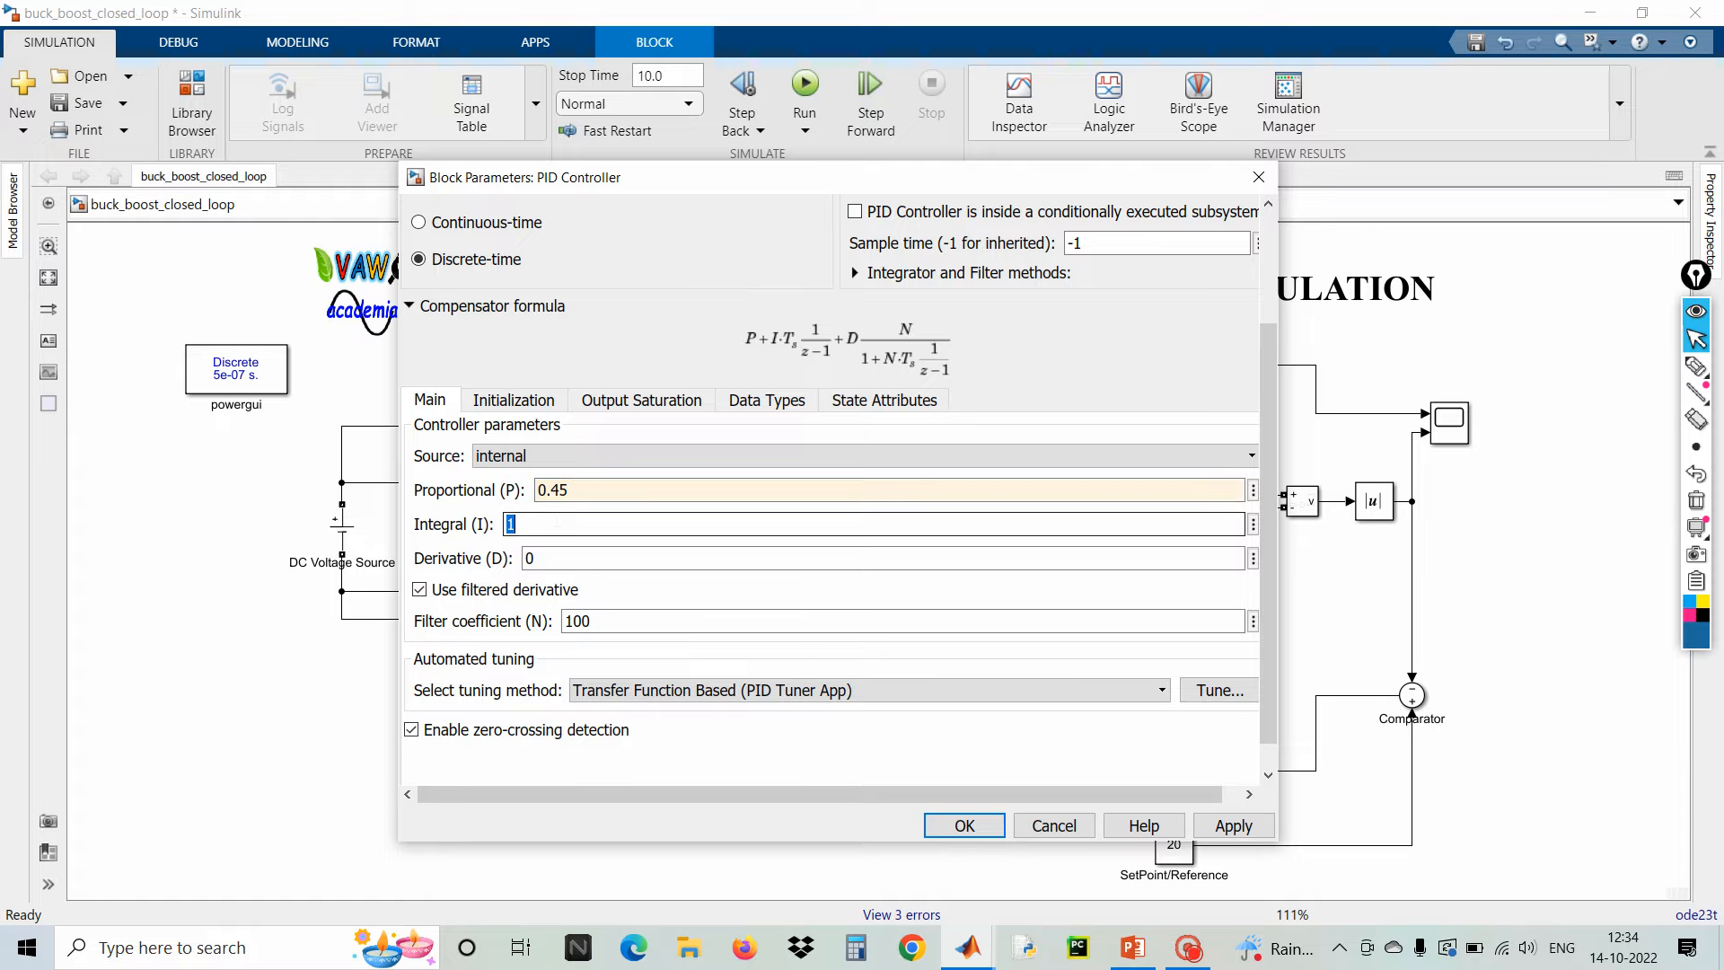
text(43.5)
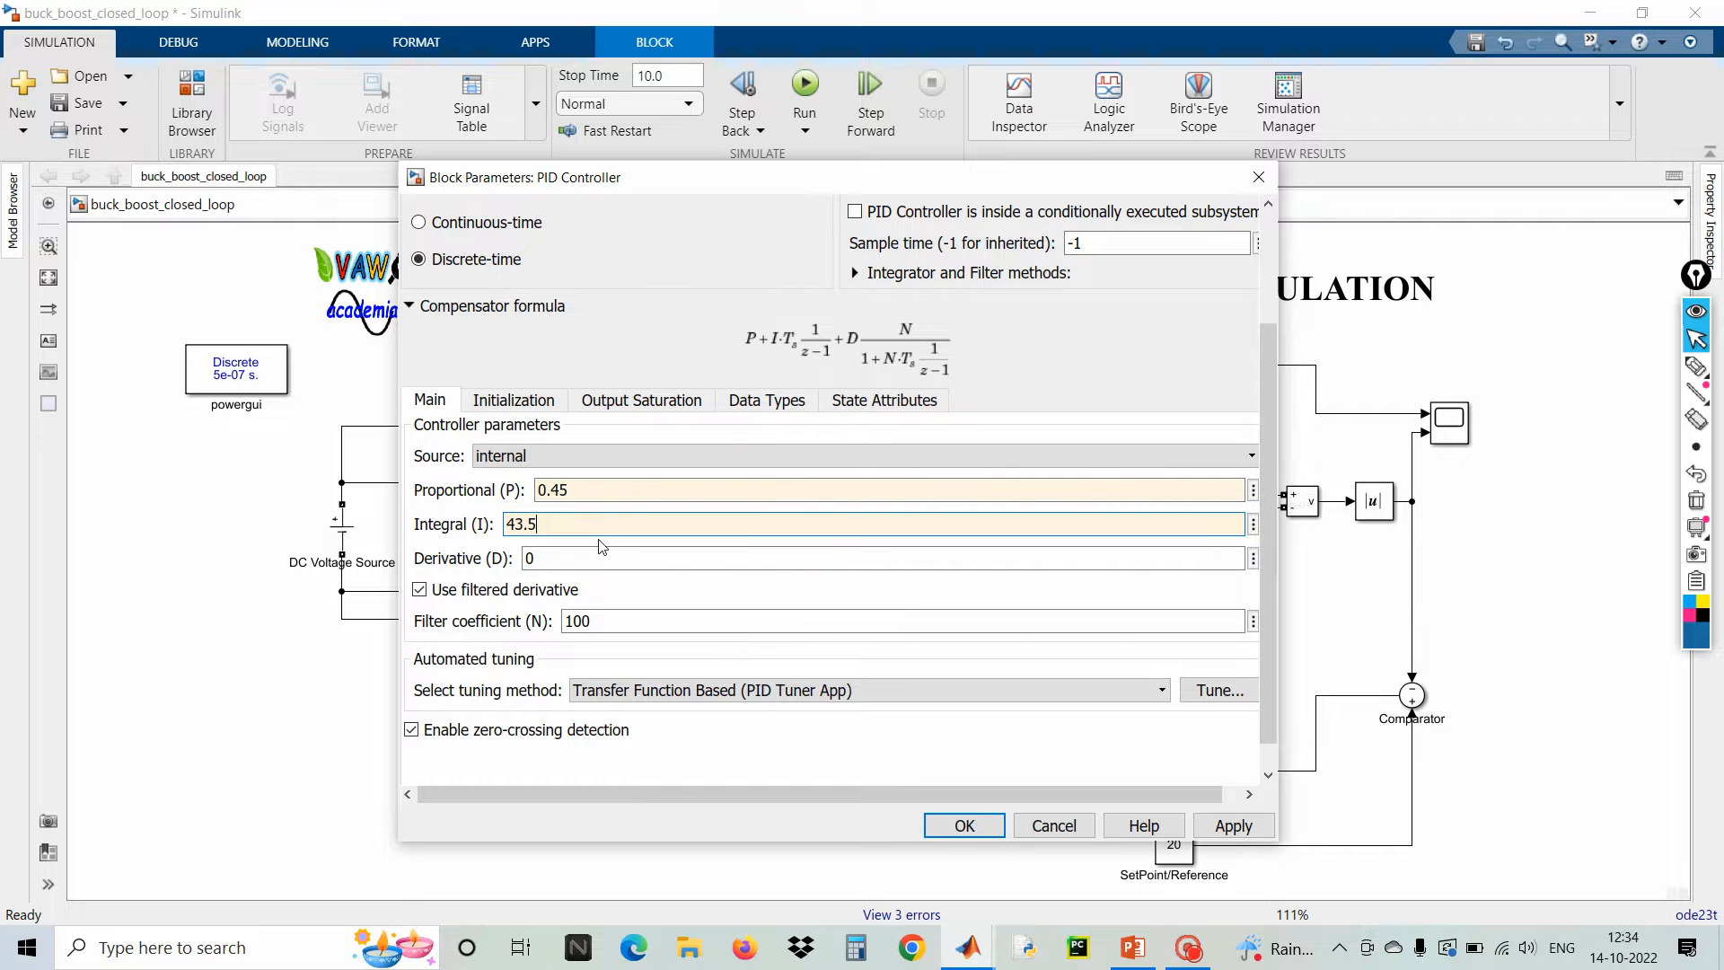
- Limit the PID Controller's output to between 0.1 and 0.9 and apply the block parameters
click(648, 409)
click(514, 405)
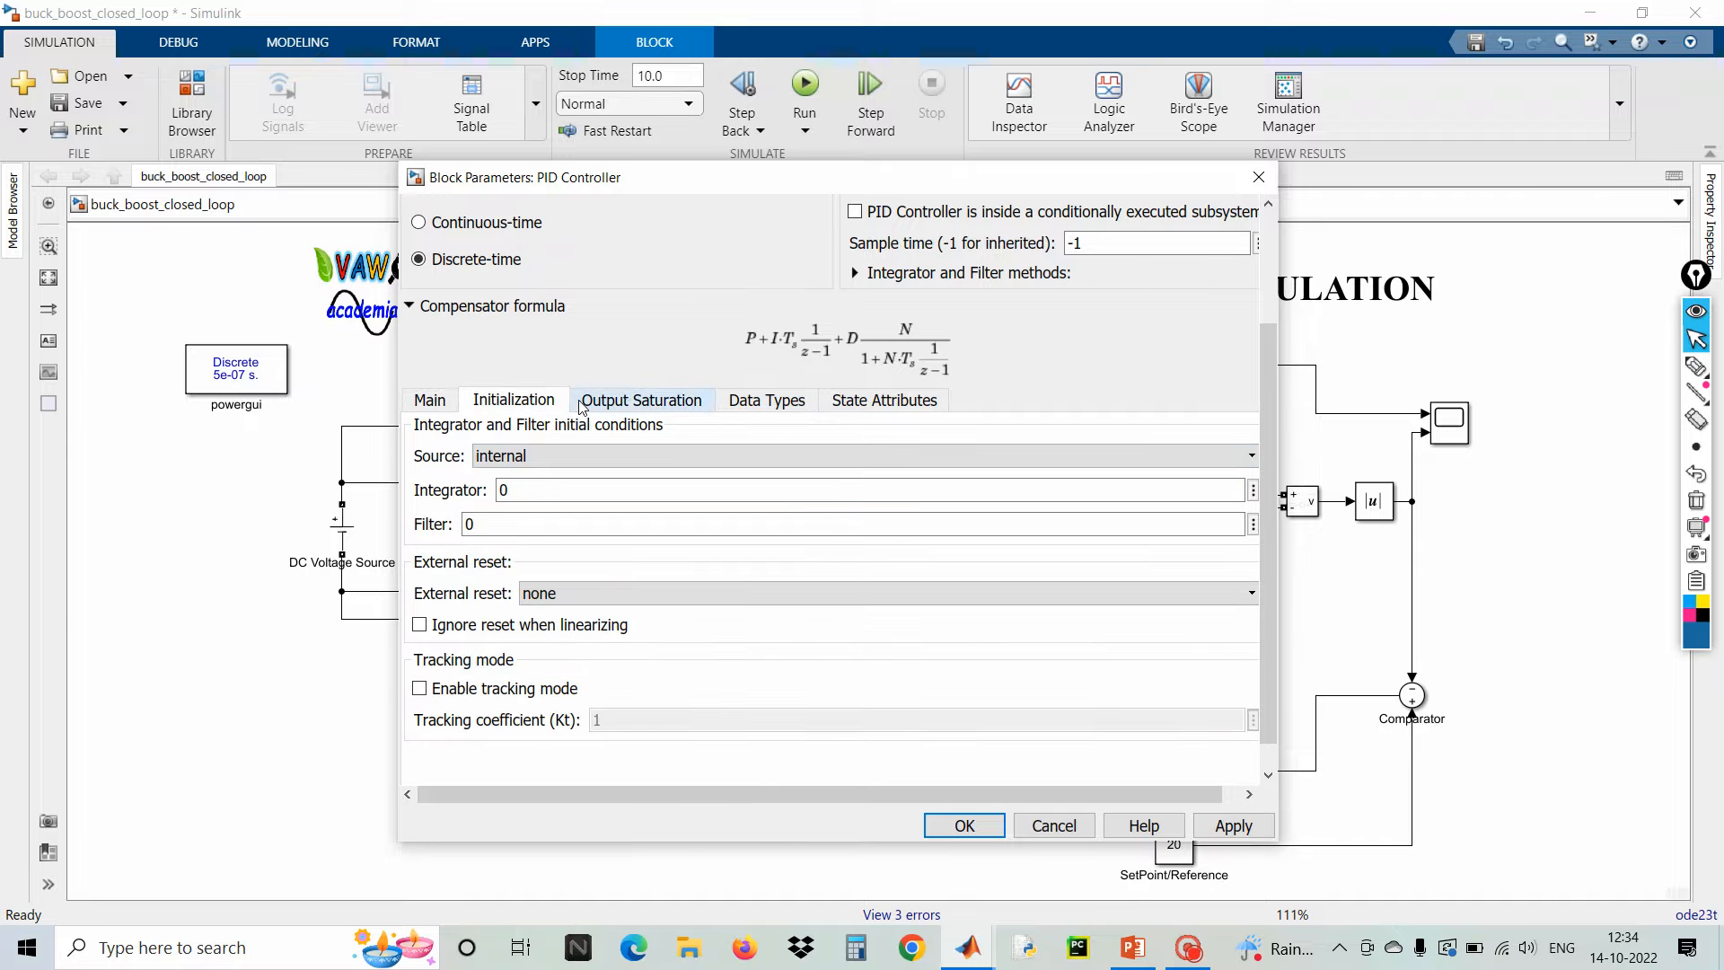
click(631, 407)
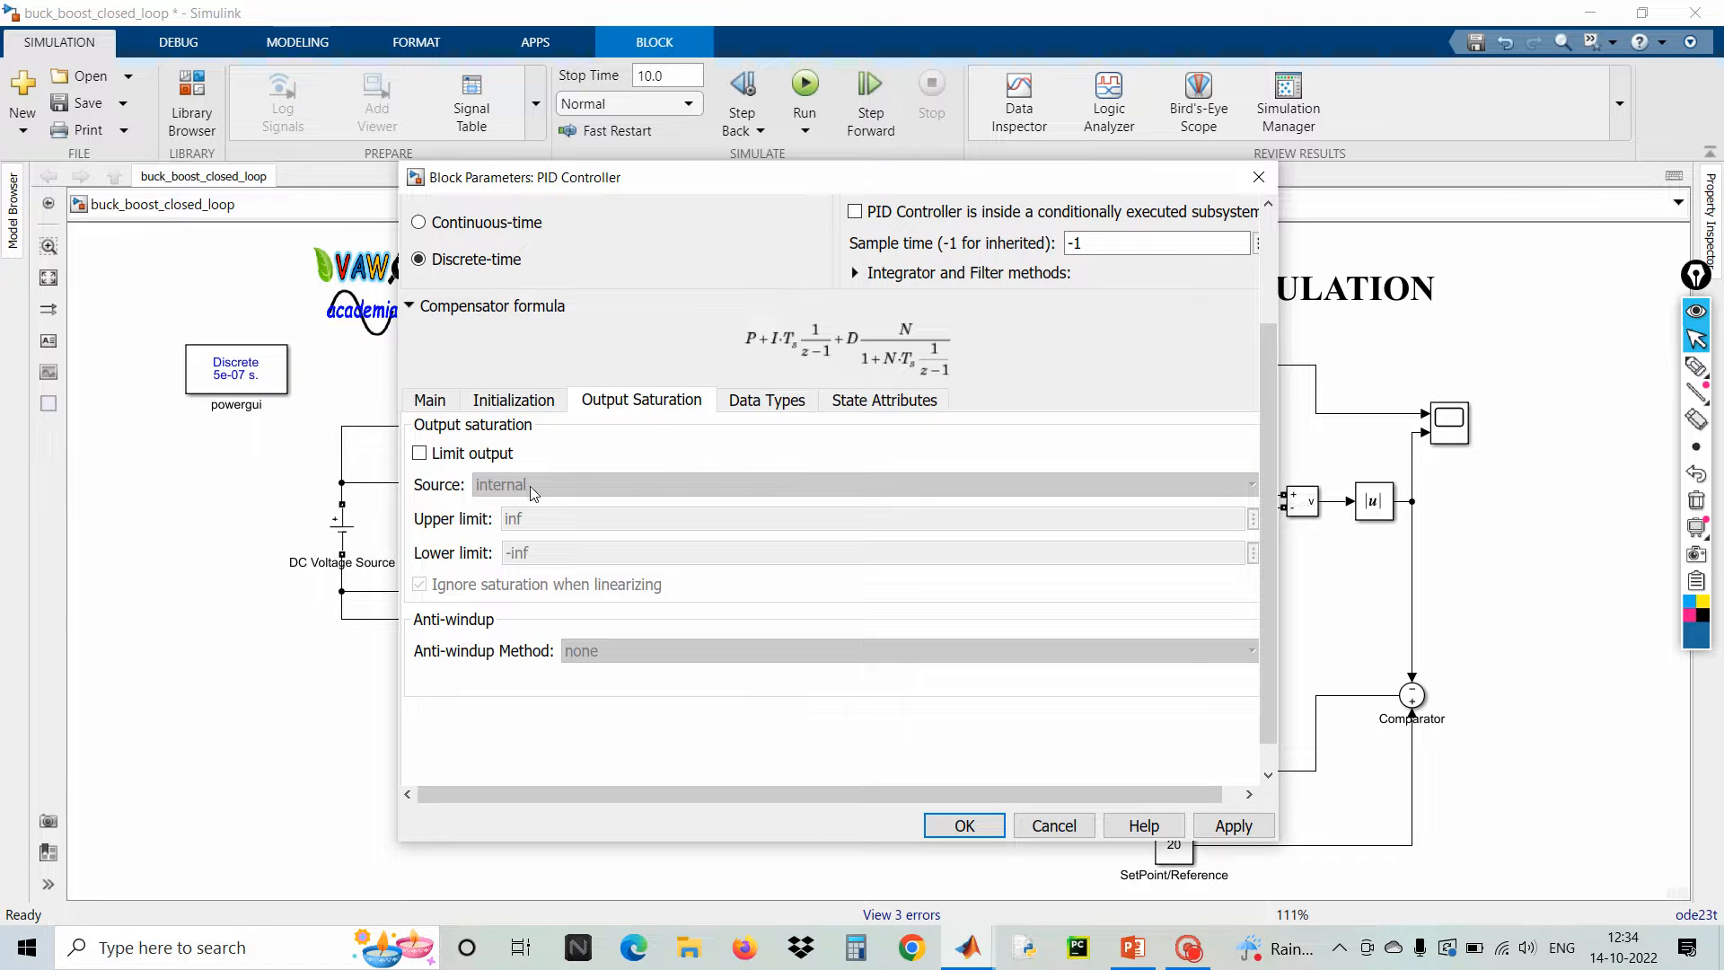
click(421, 453)
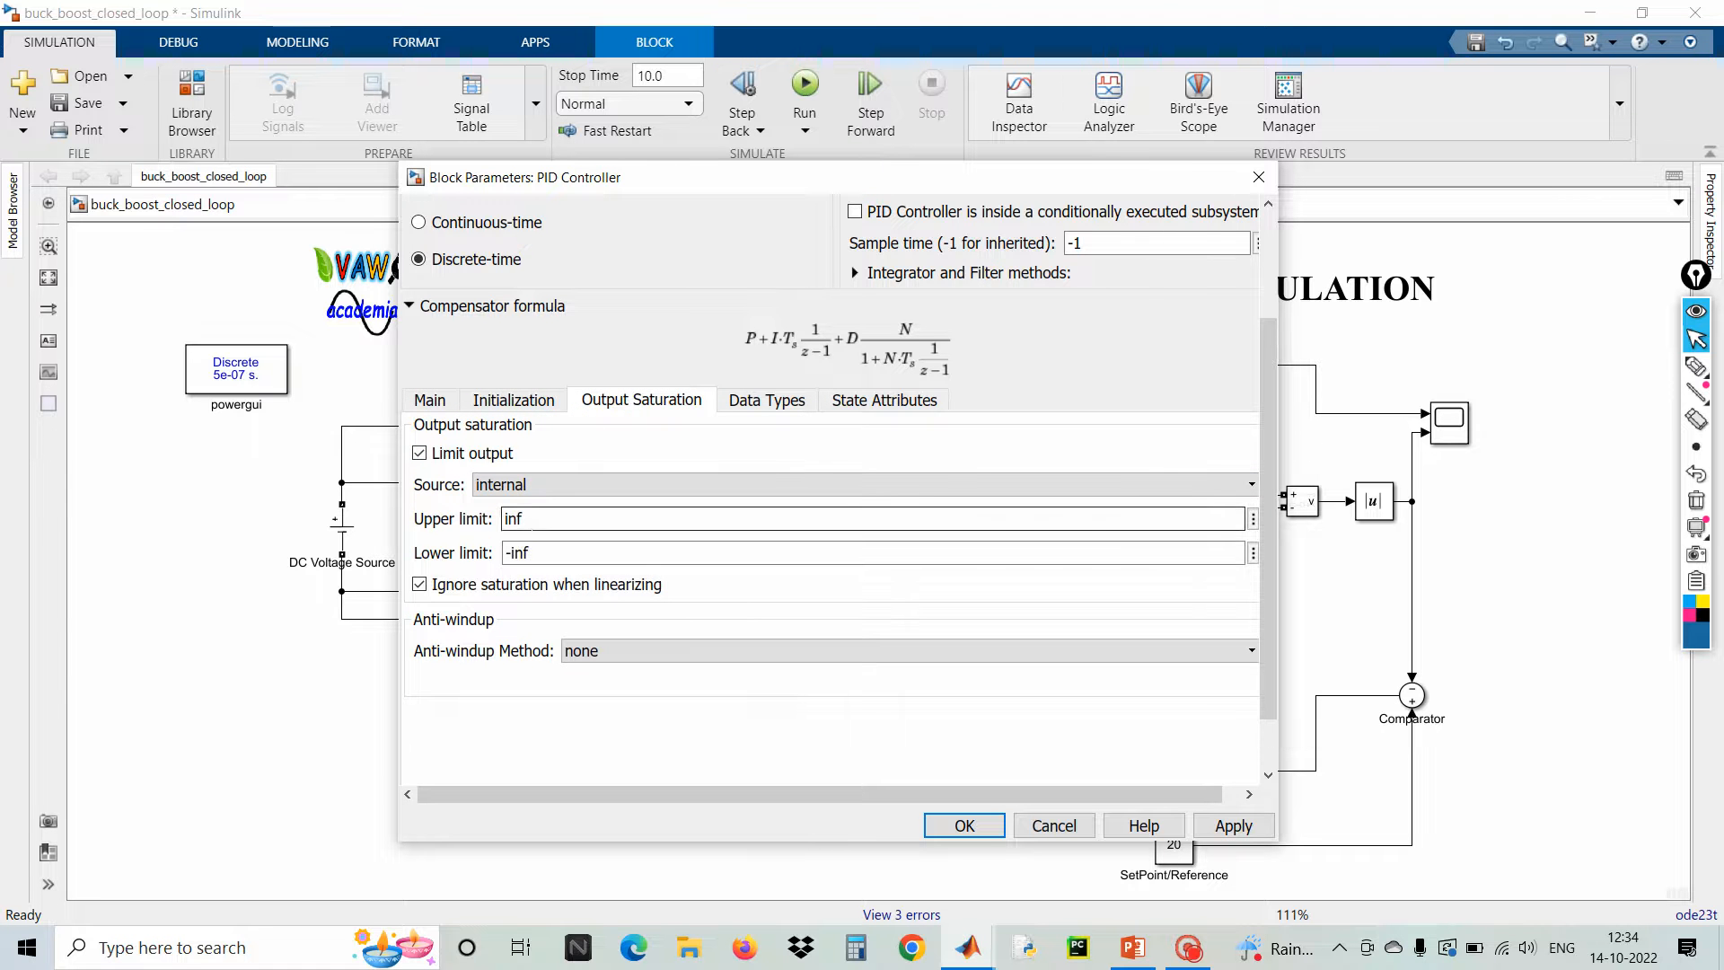
drag(532, 554, 504, 519)
text(0.1)
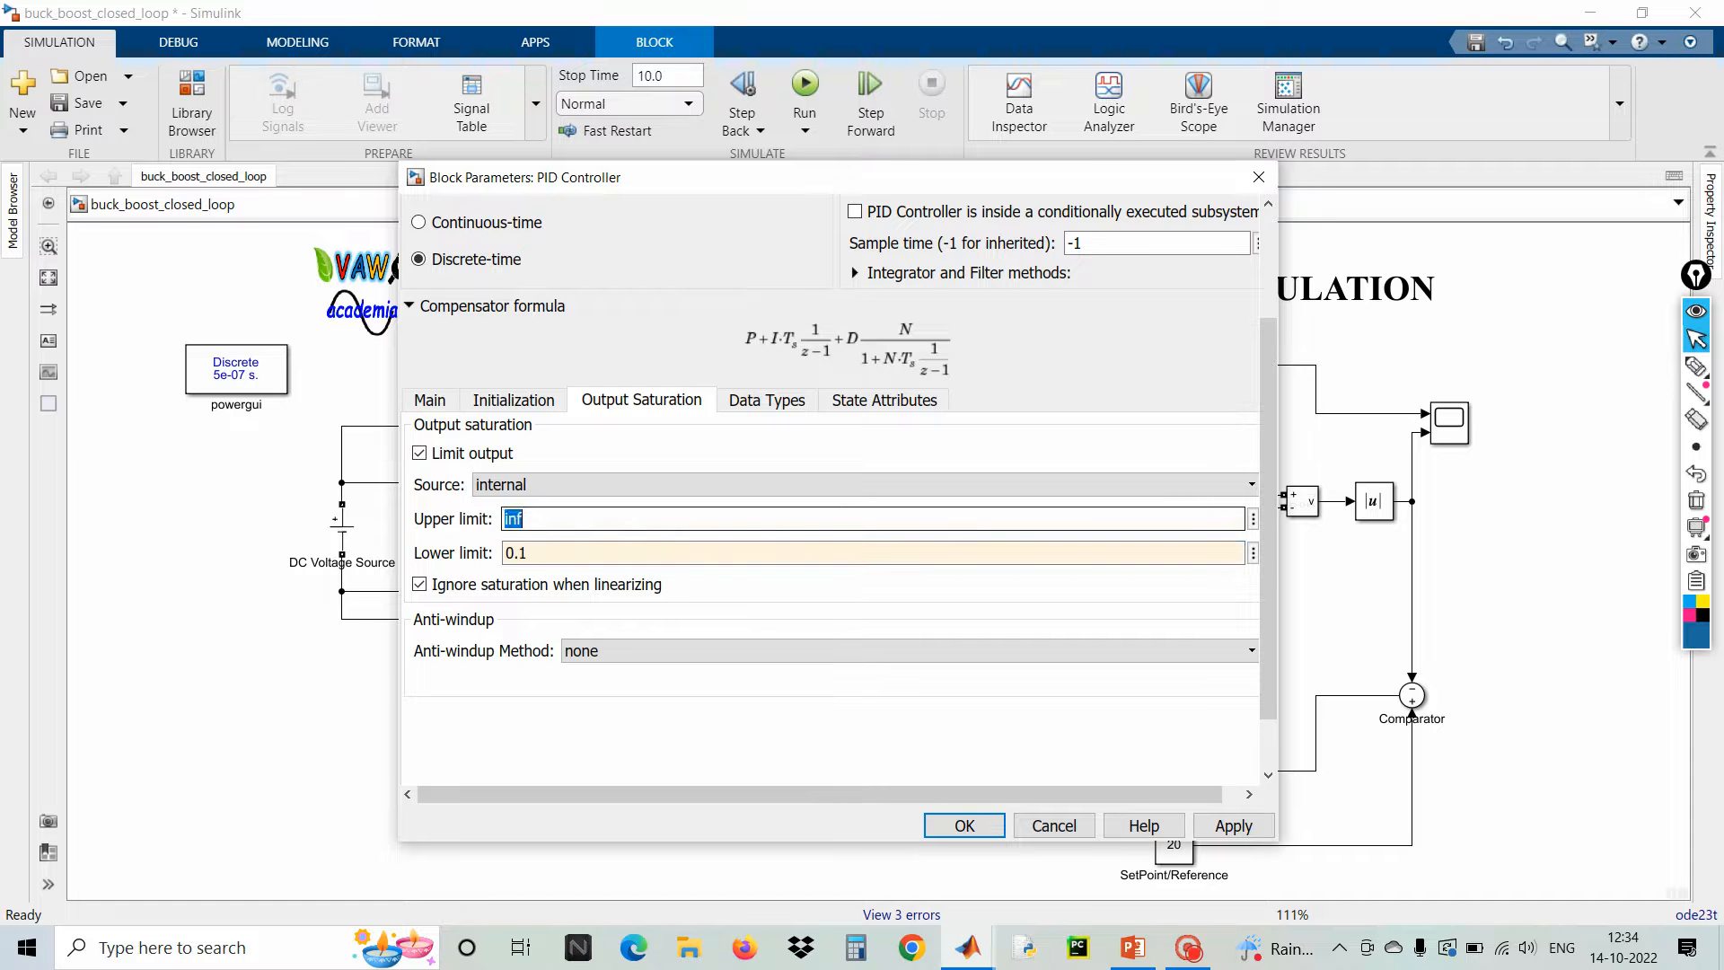
text(0.9)
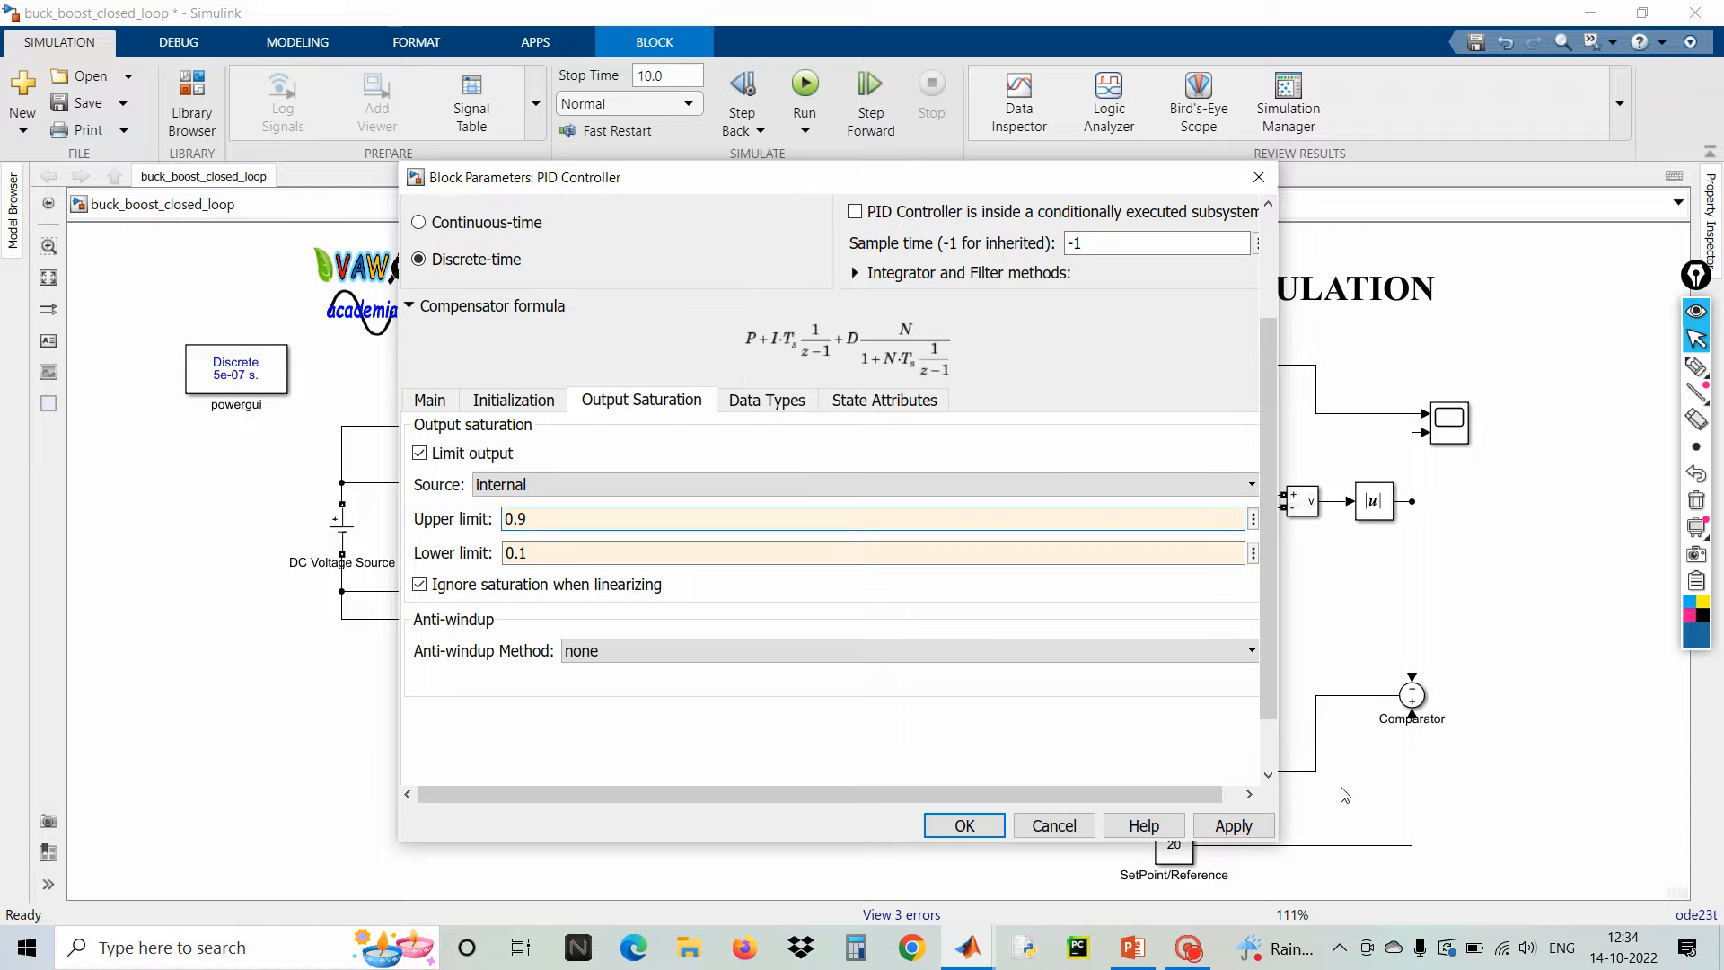
click(1244, 826)
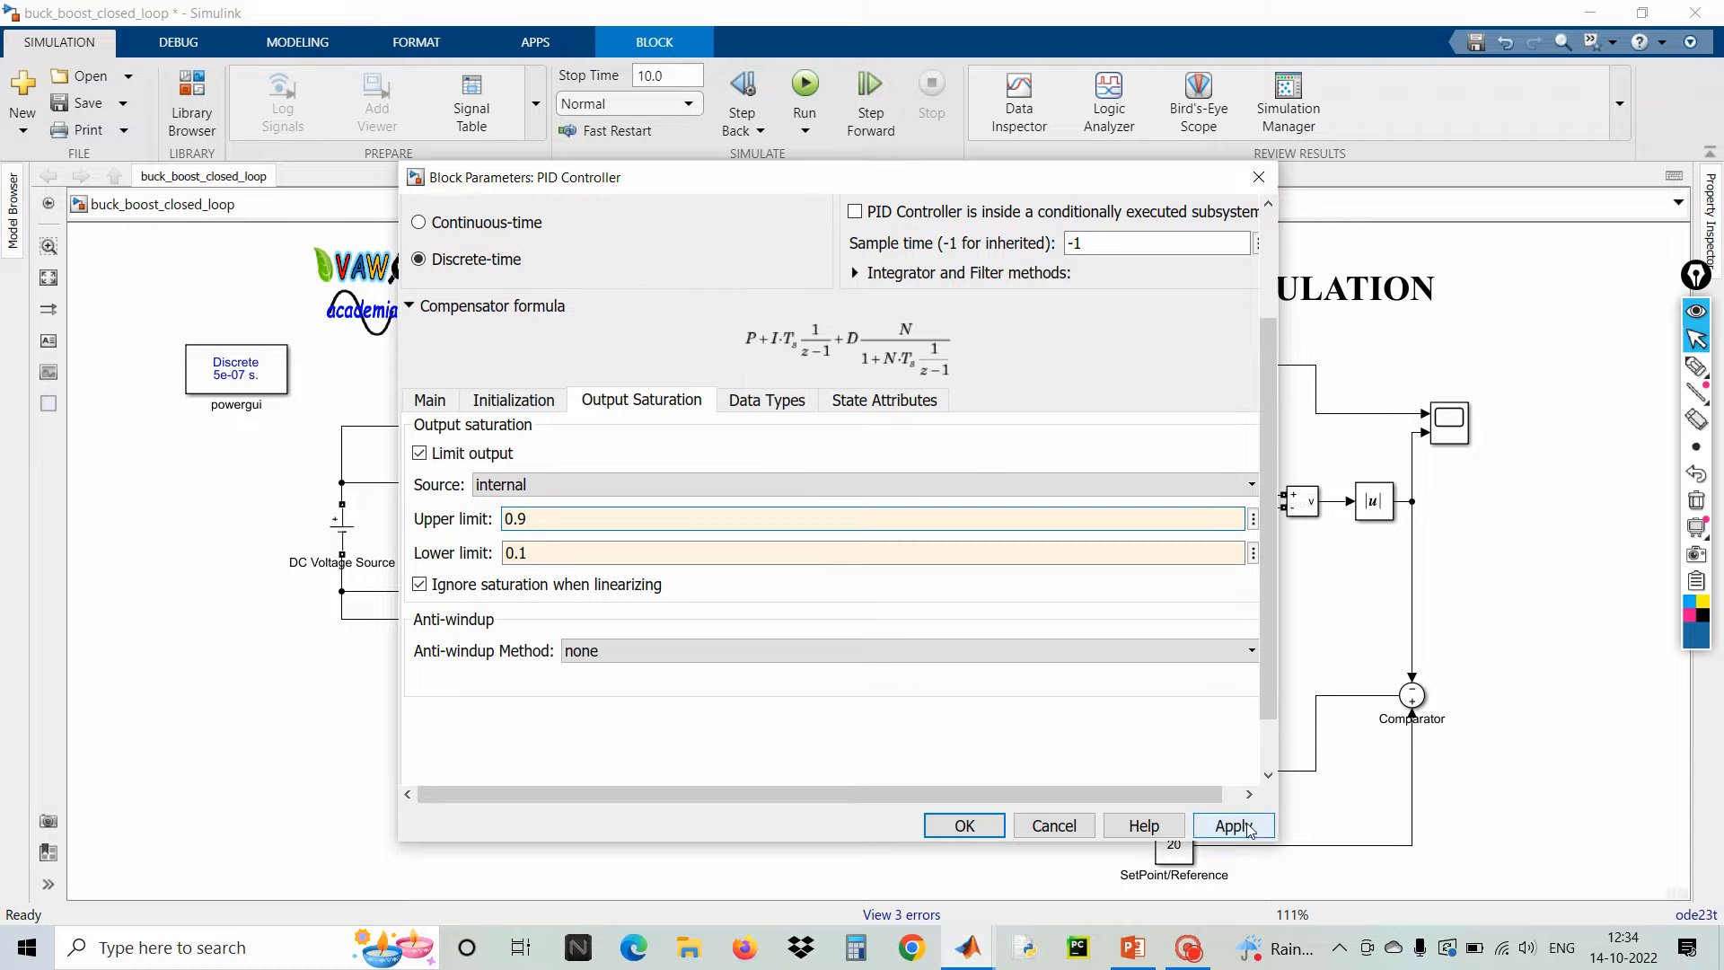
click(993, 824)
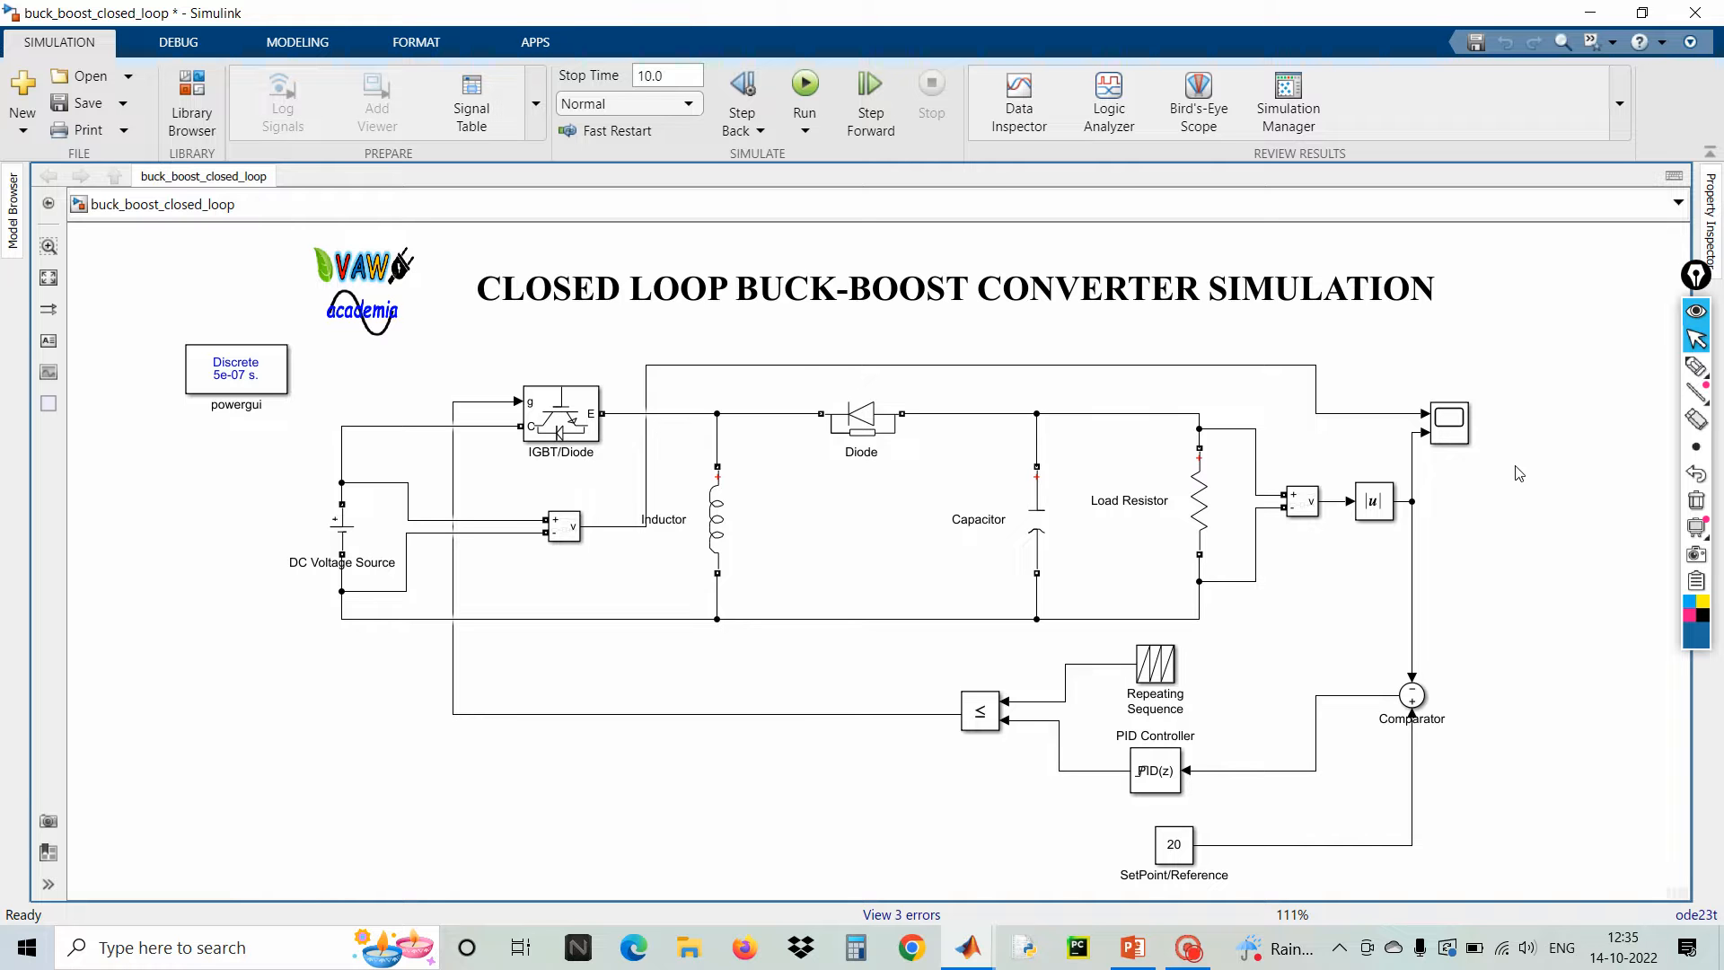
- Shift the Scope block a little further right of the circuit and open the scope's style settings
drag(1472, 440, 1543, 433)
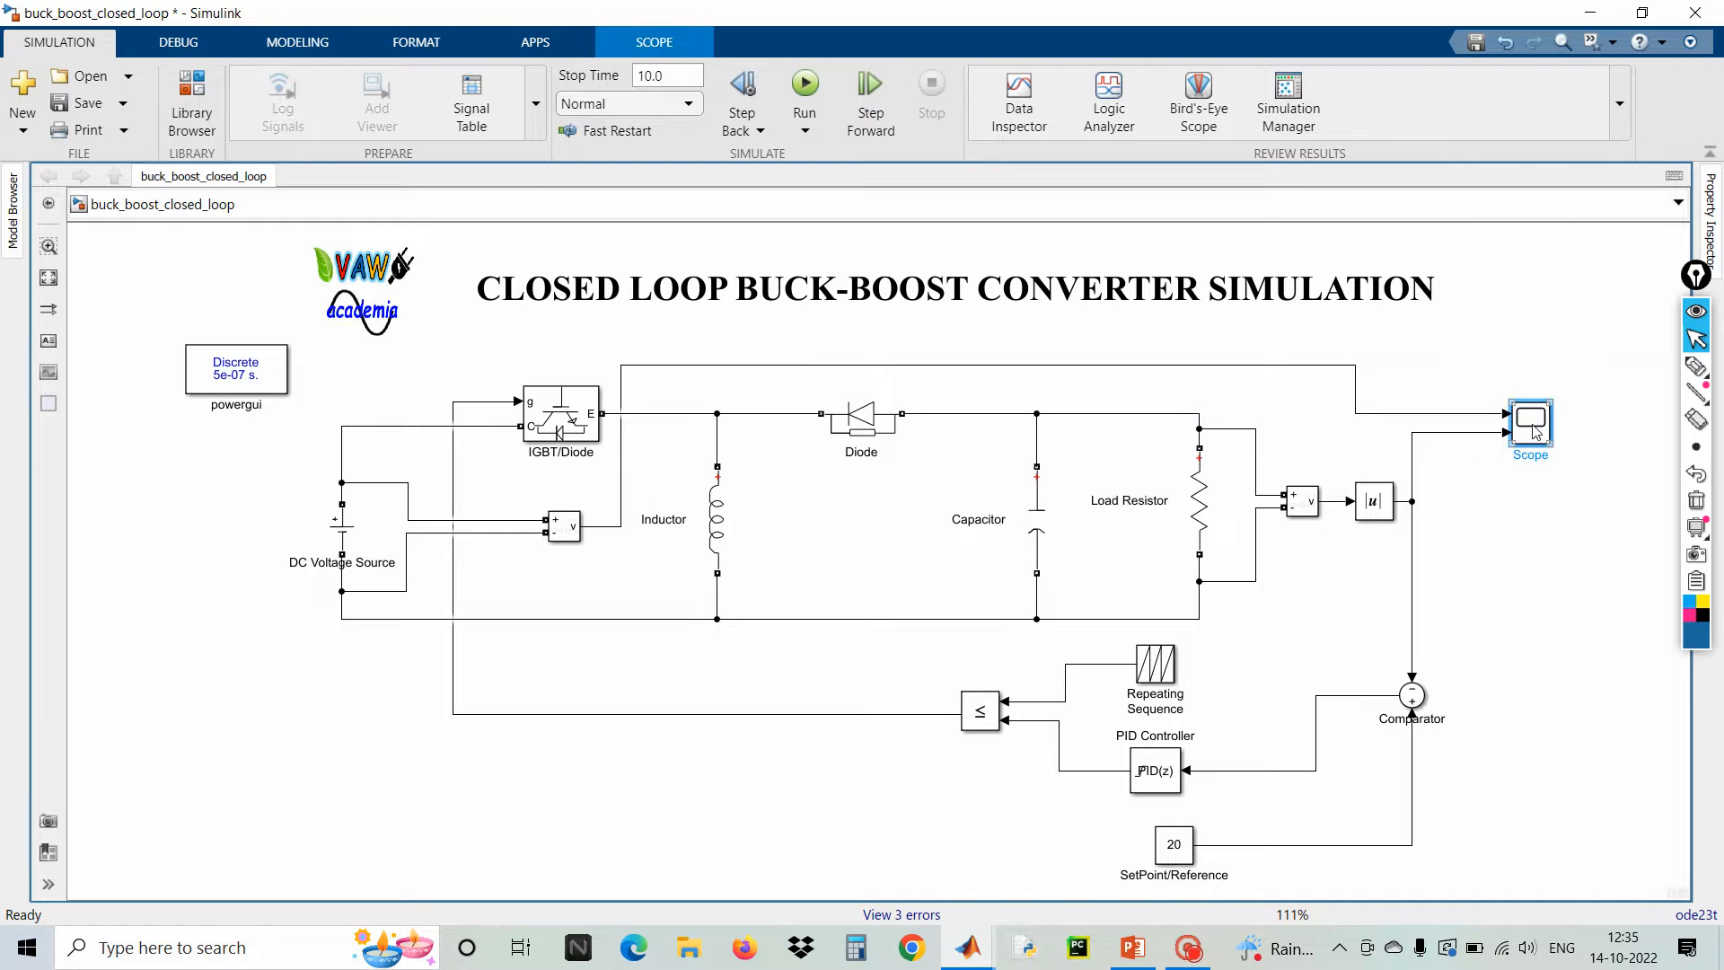
double_click(1537, 429)
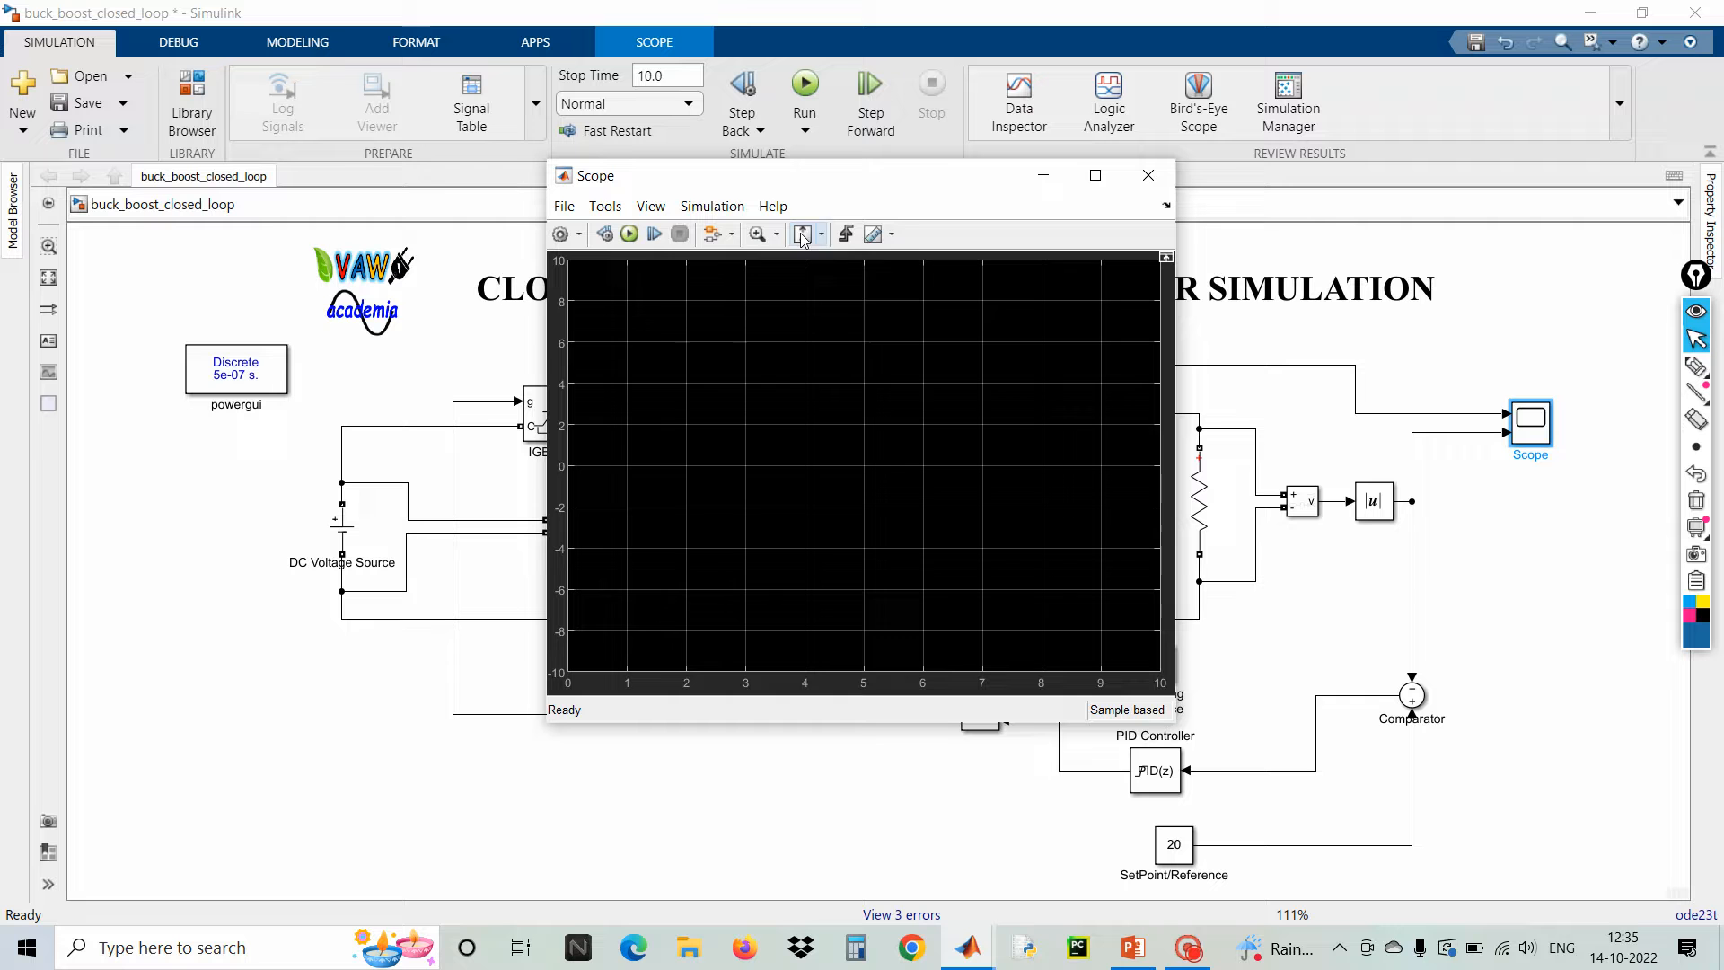
click(650, 205)
click(700, 280)
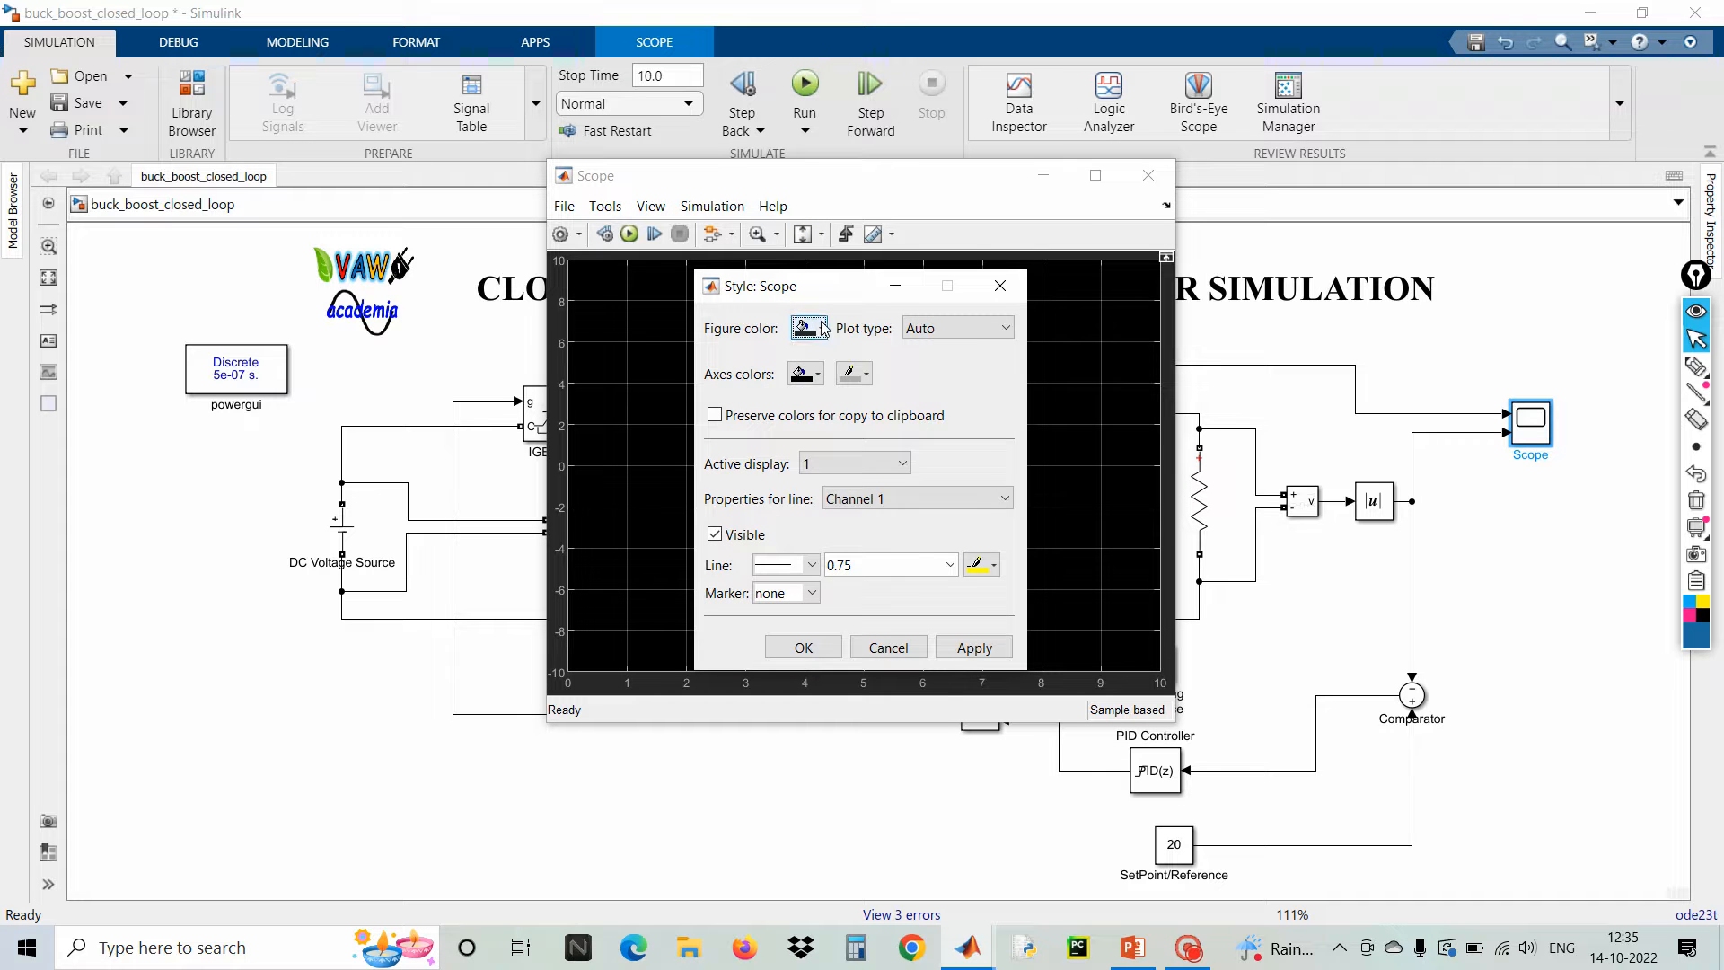
- Set the scope's figure color and axes background to white and its axes foreground color to black
click(815, 327)
click(828, 358)
click(810, 373)
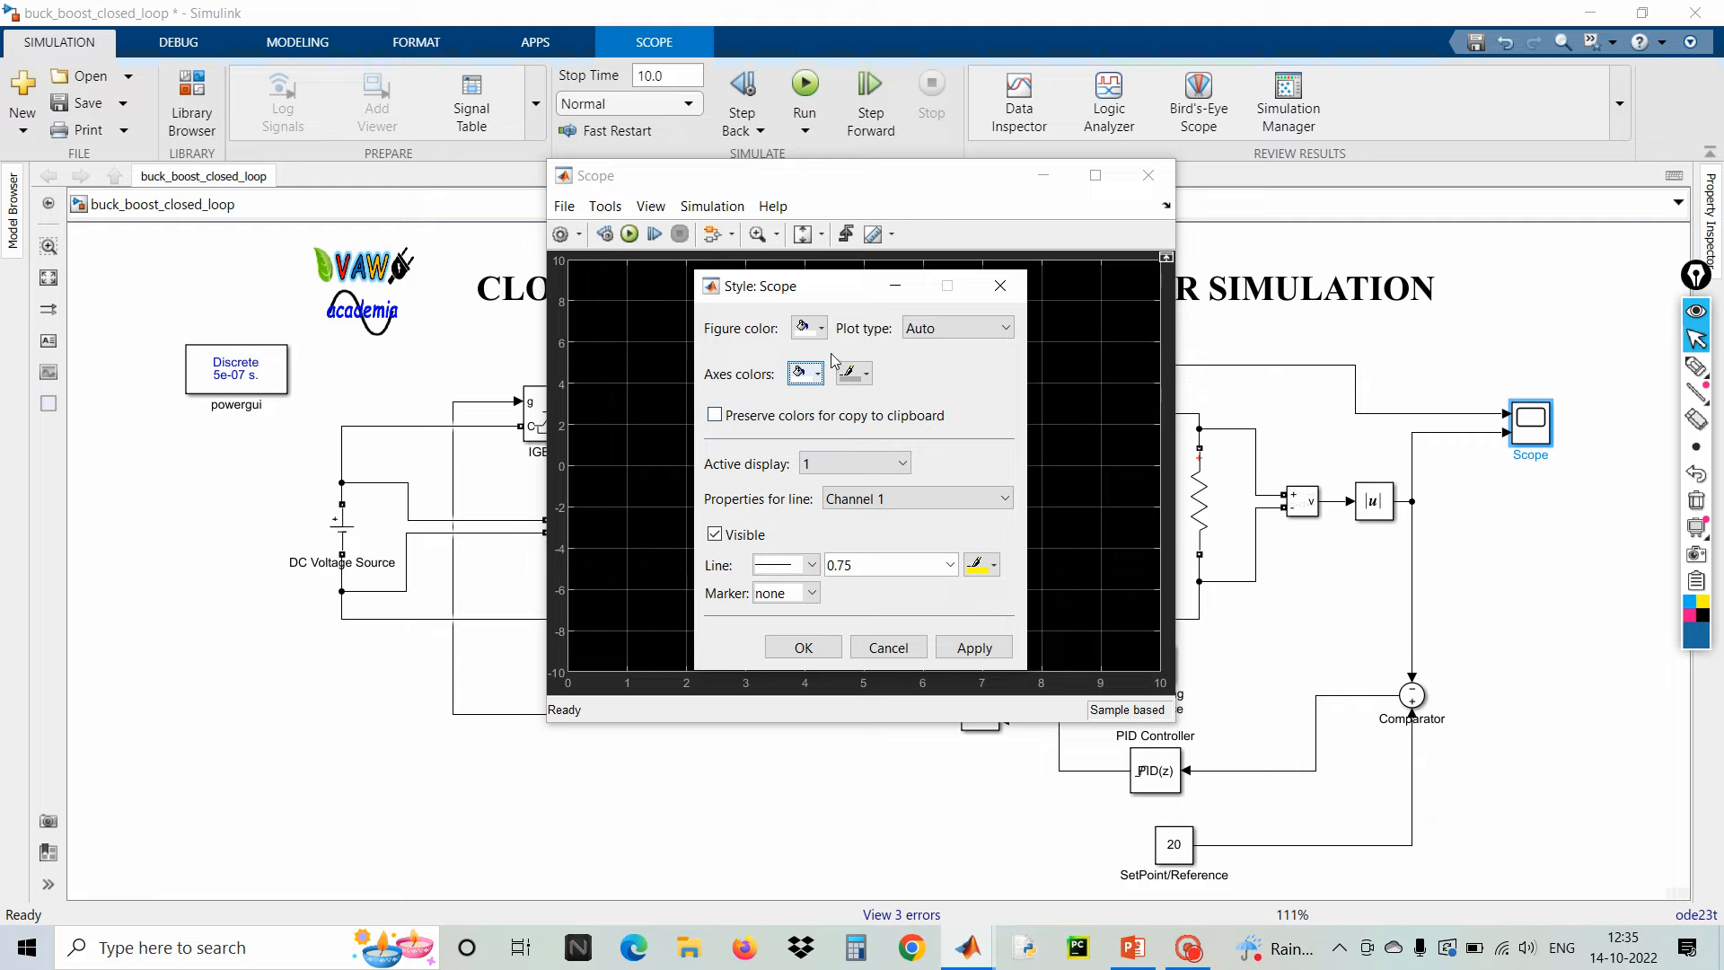
click(857, 374)
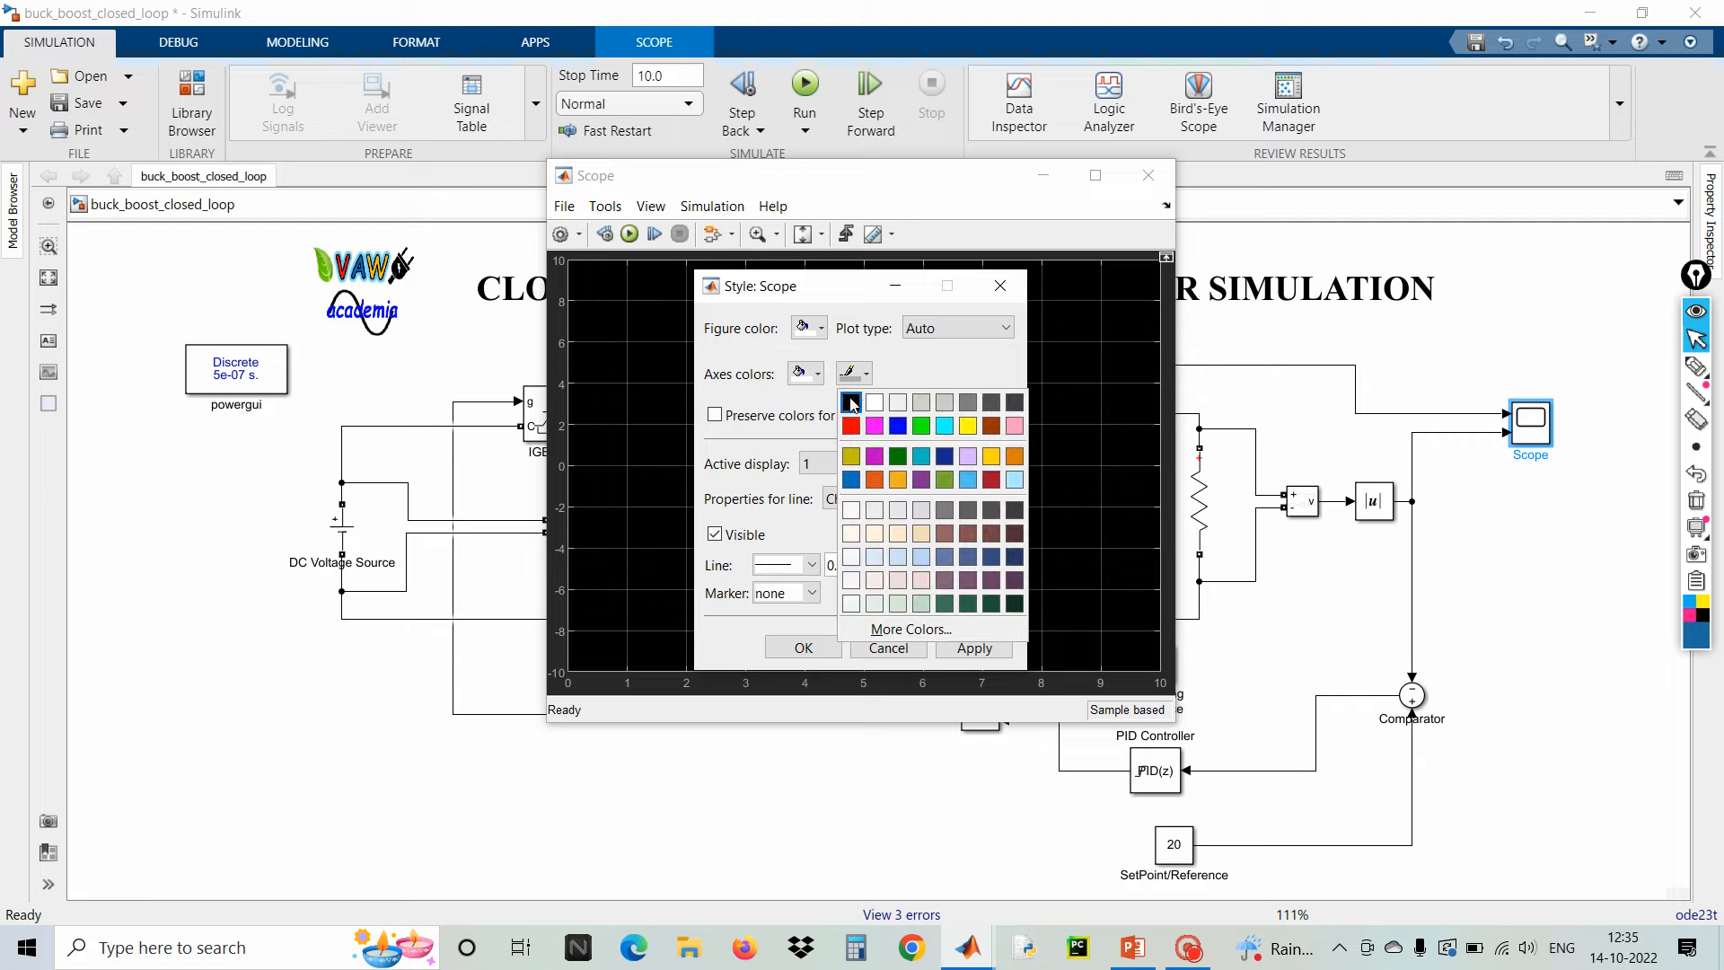
click(852, 401)
- Set the scope's Channel 1 line width to 2.0 and its color to black, and apply the style
click(955, 504)
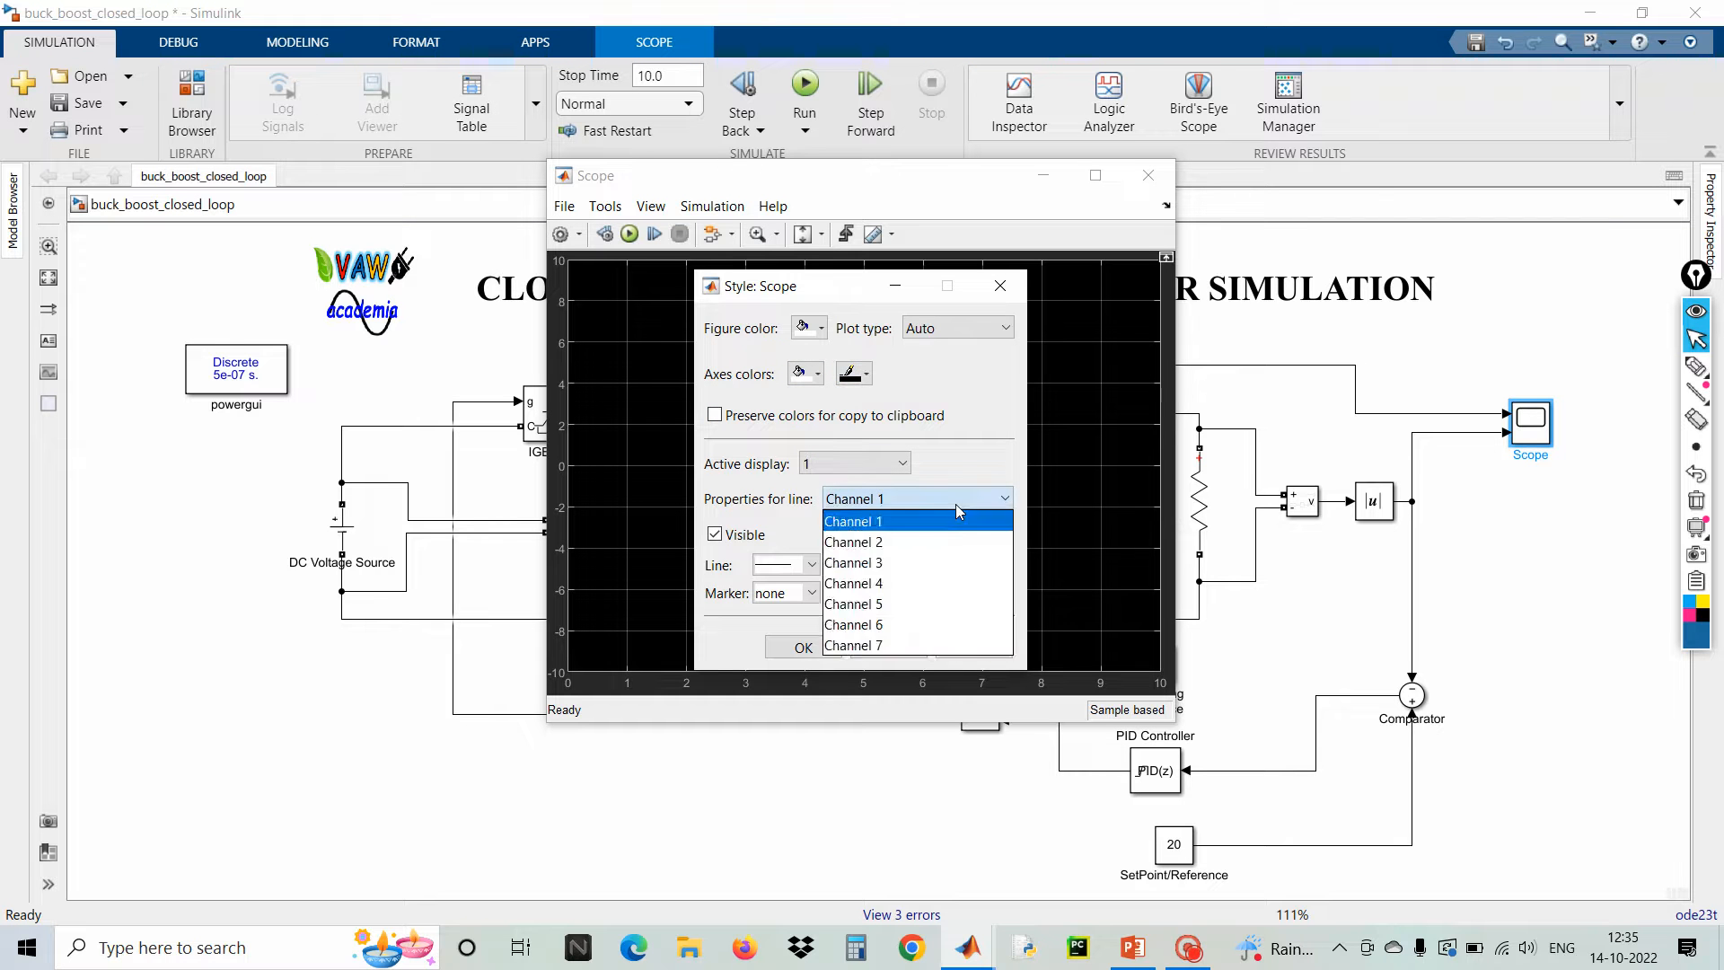
click(956, 504)
click(948, 565)
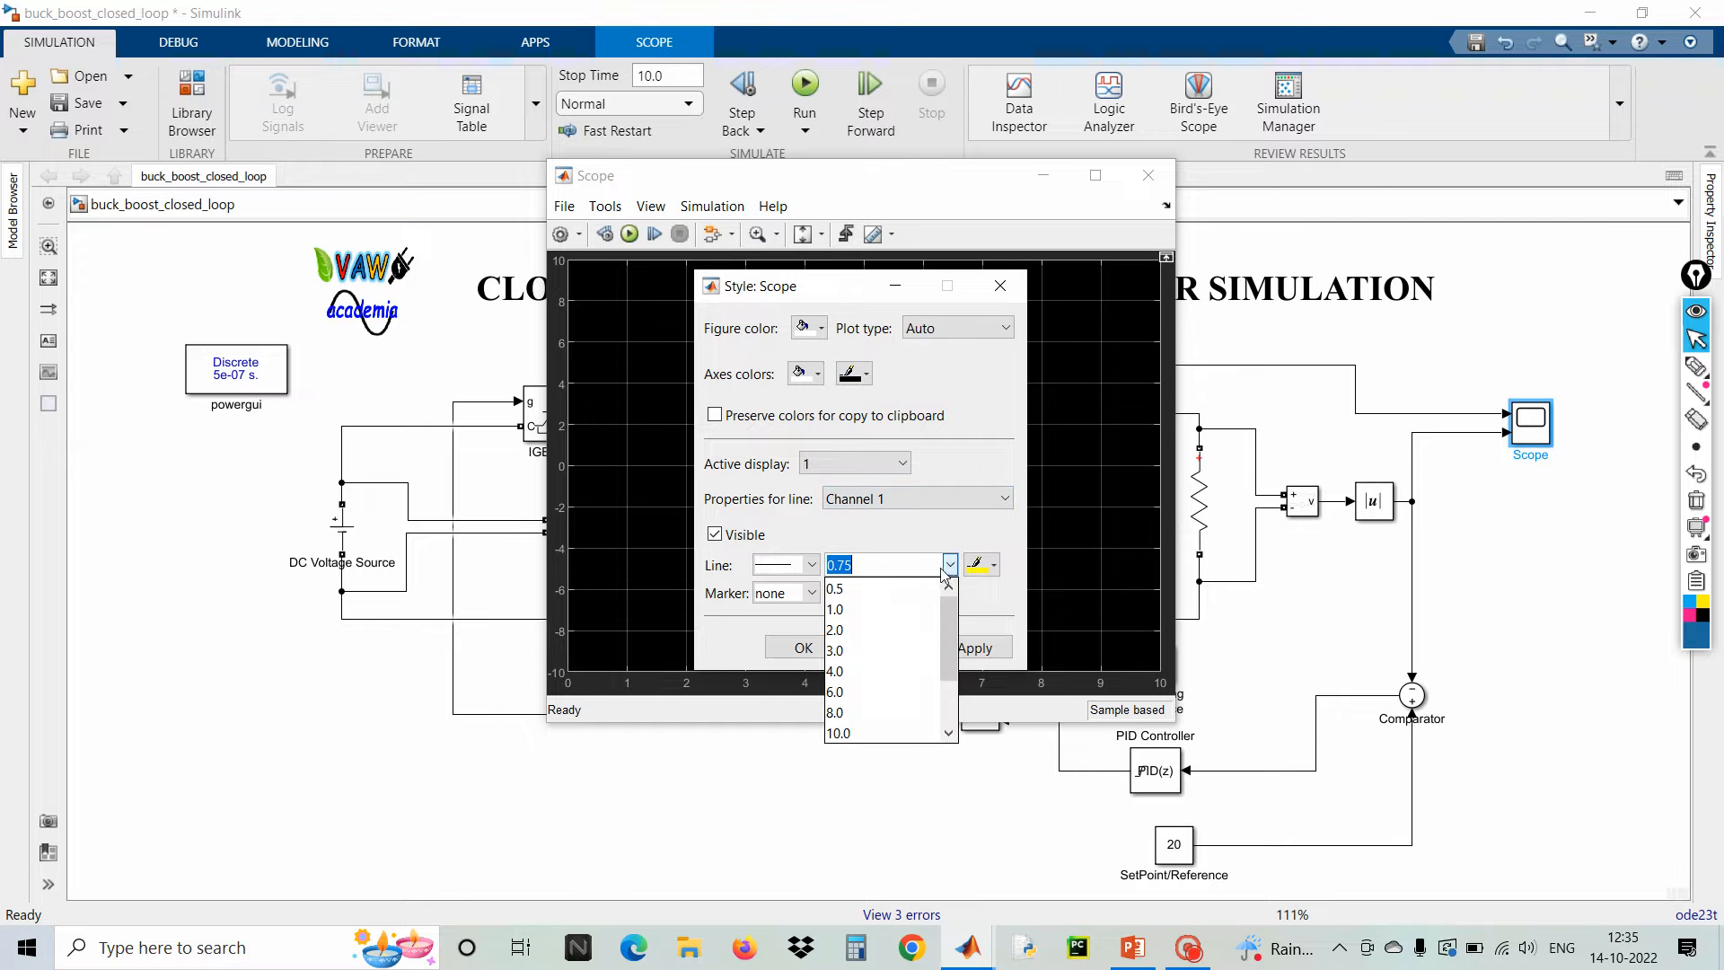
click(862, 632)
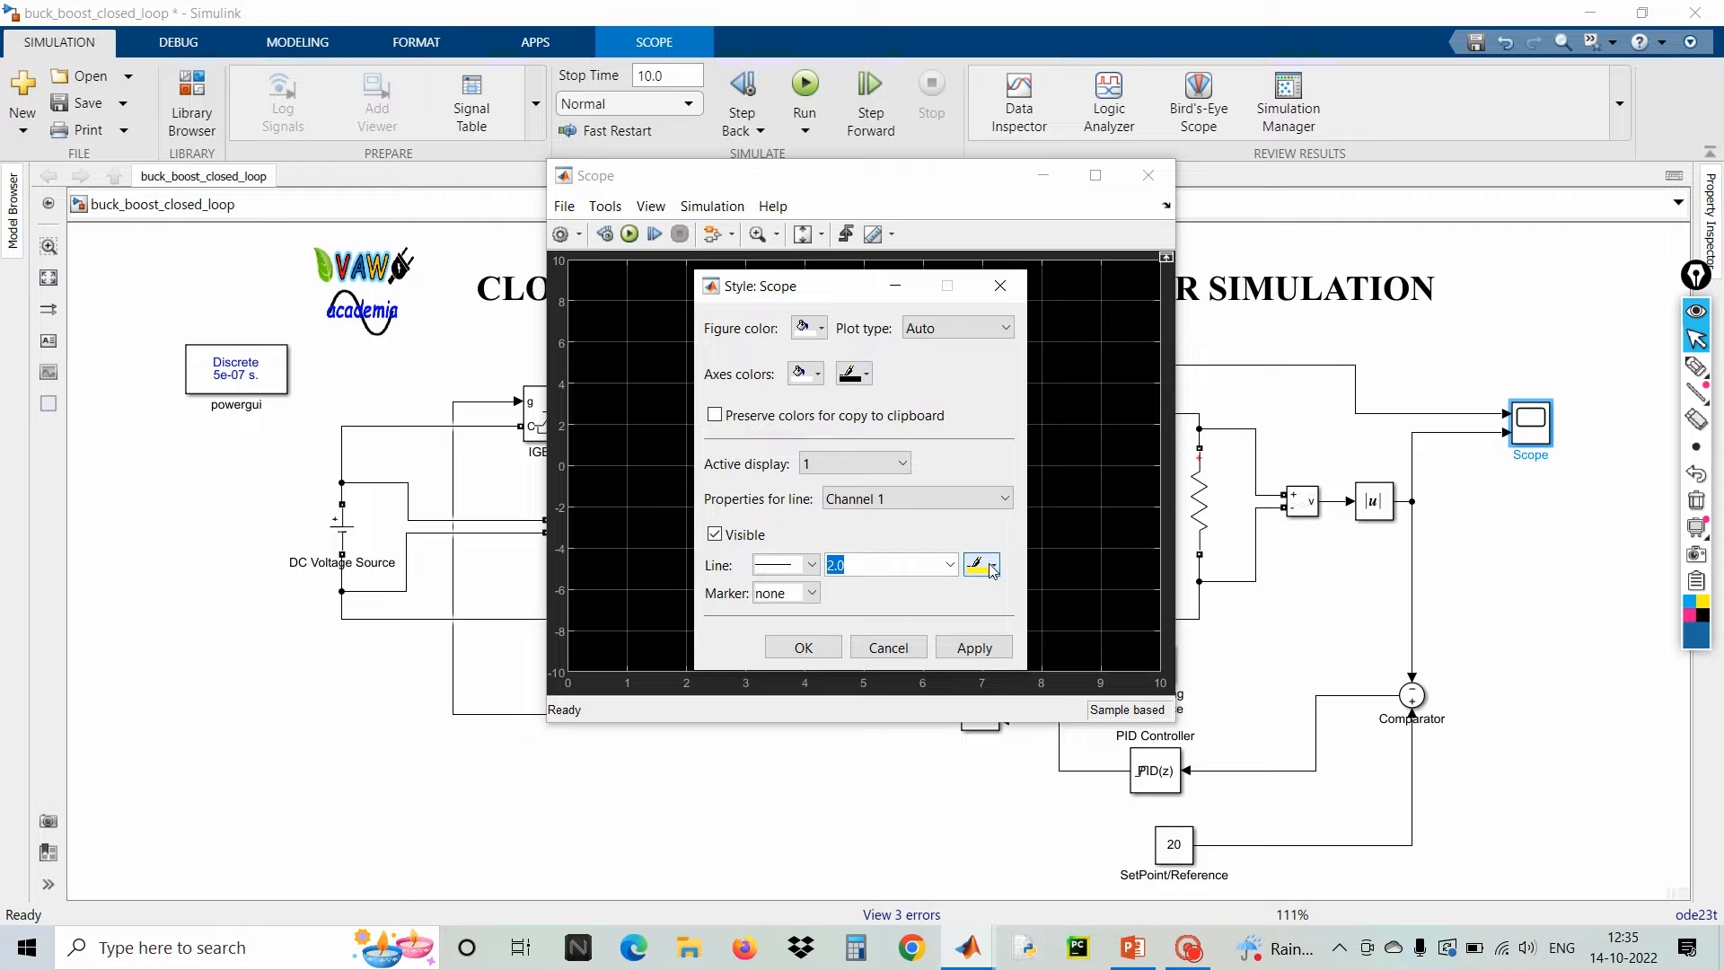
click(986, 565)
click(978, 594)
click(969, 646)
- Set the scope's Channel 2 line width to 2.0 and its color to blue, apply the style and close the scope
click(945, 500)
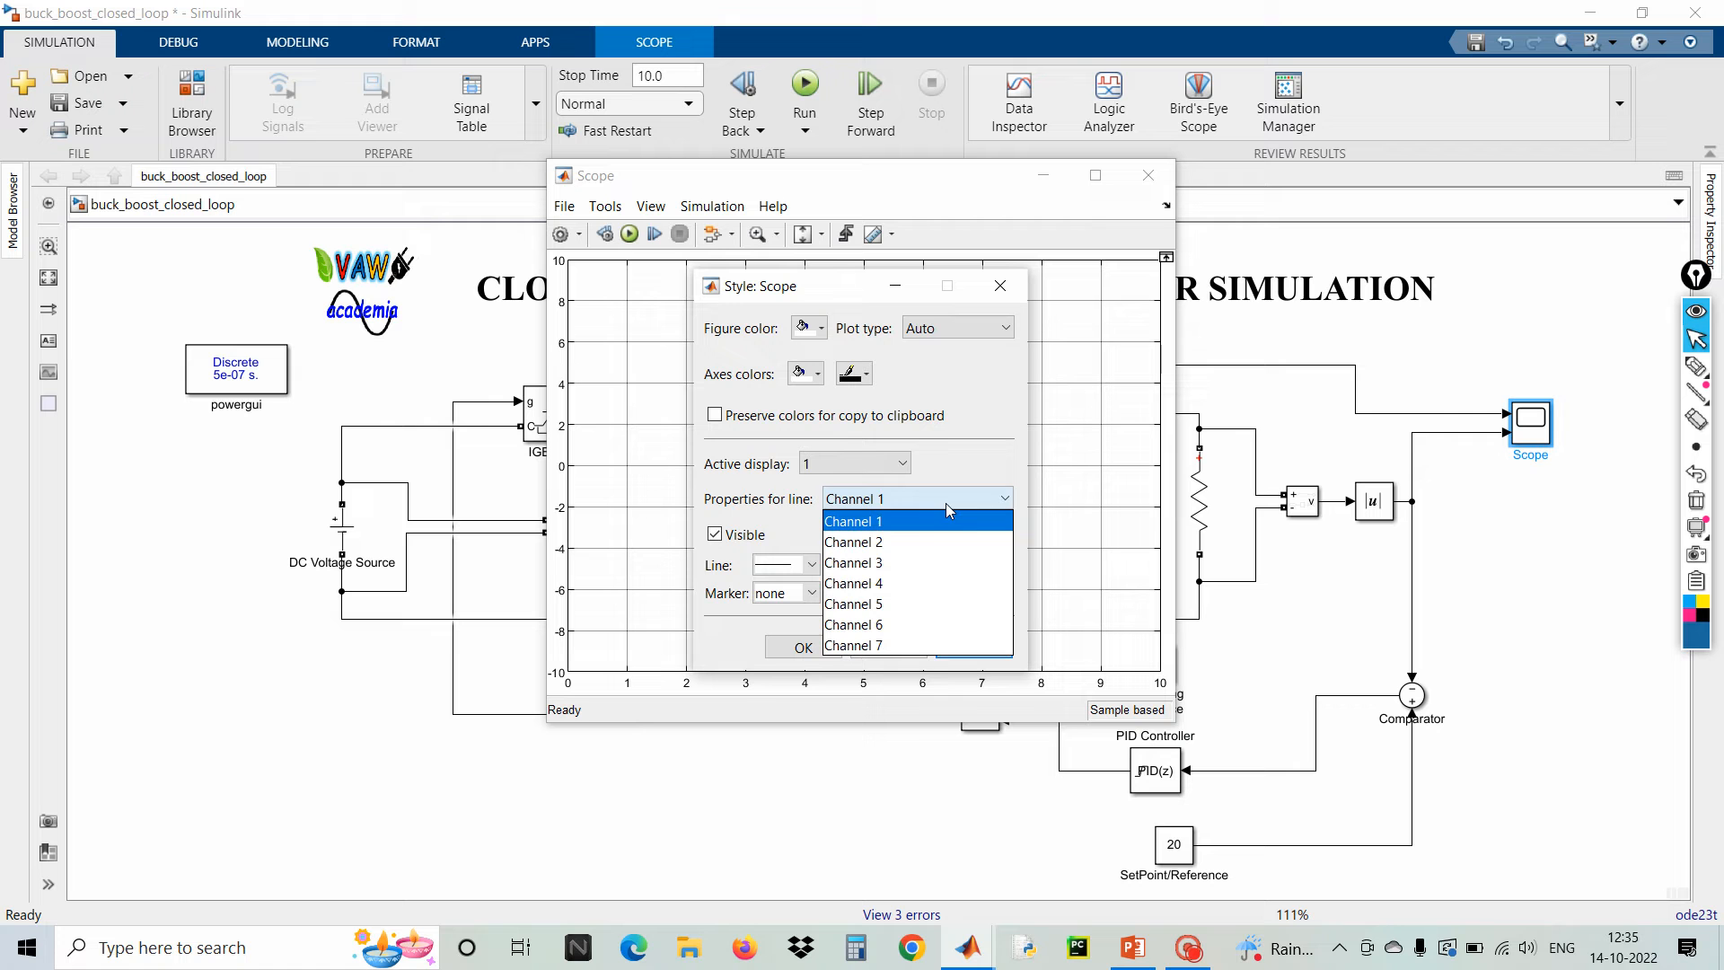
click(919, 542)
click(948, 565)
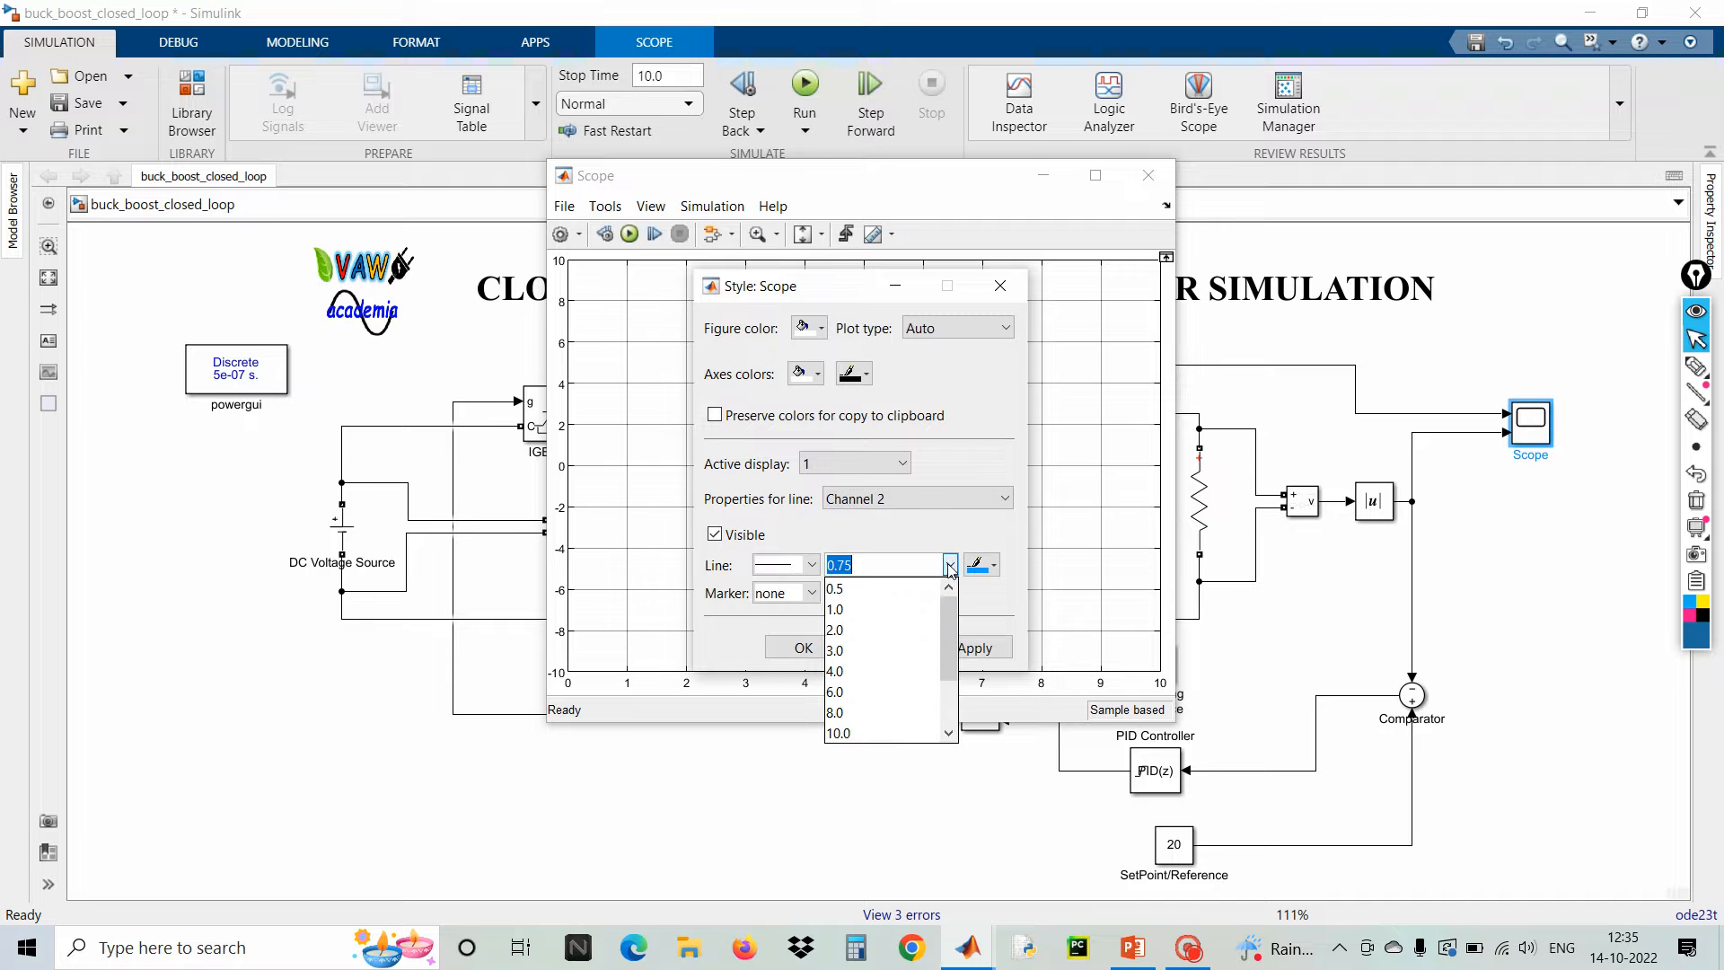
click(864, 624)
click(993, 568)
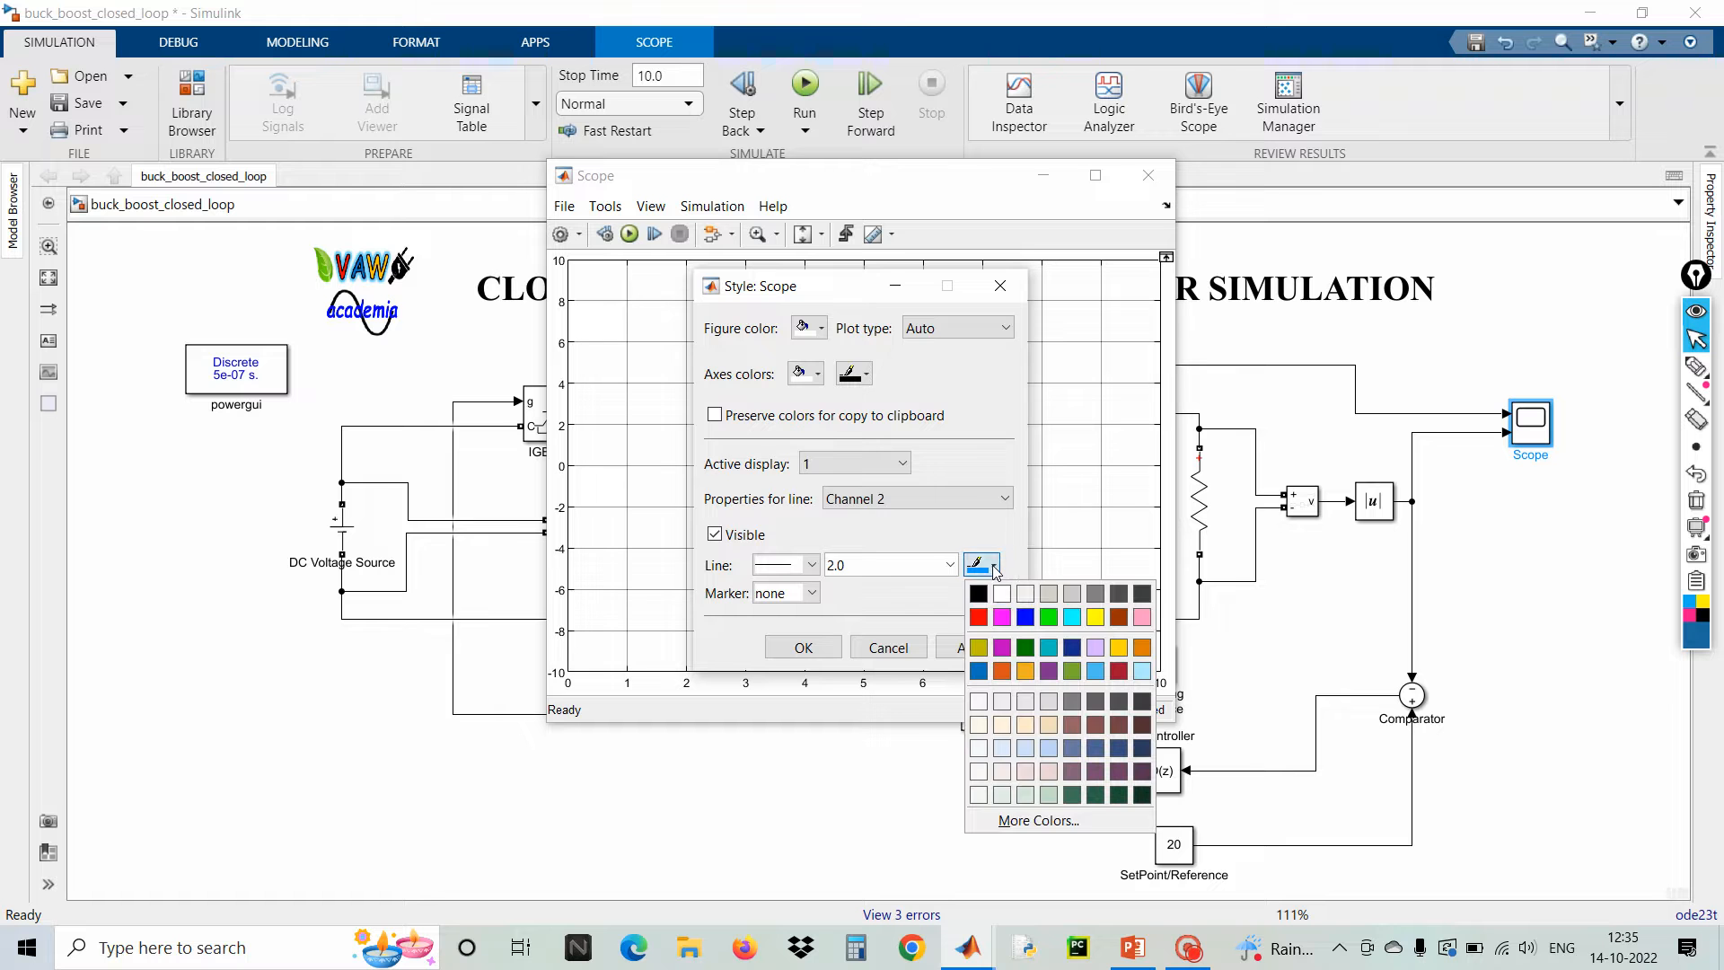
click(1025, 617)
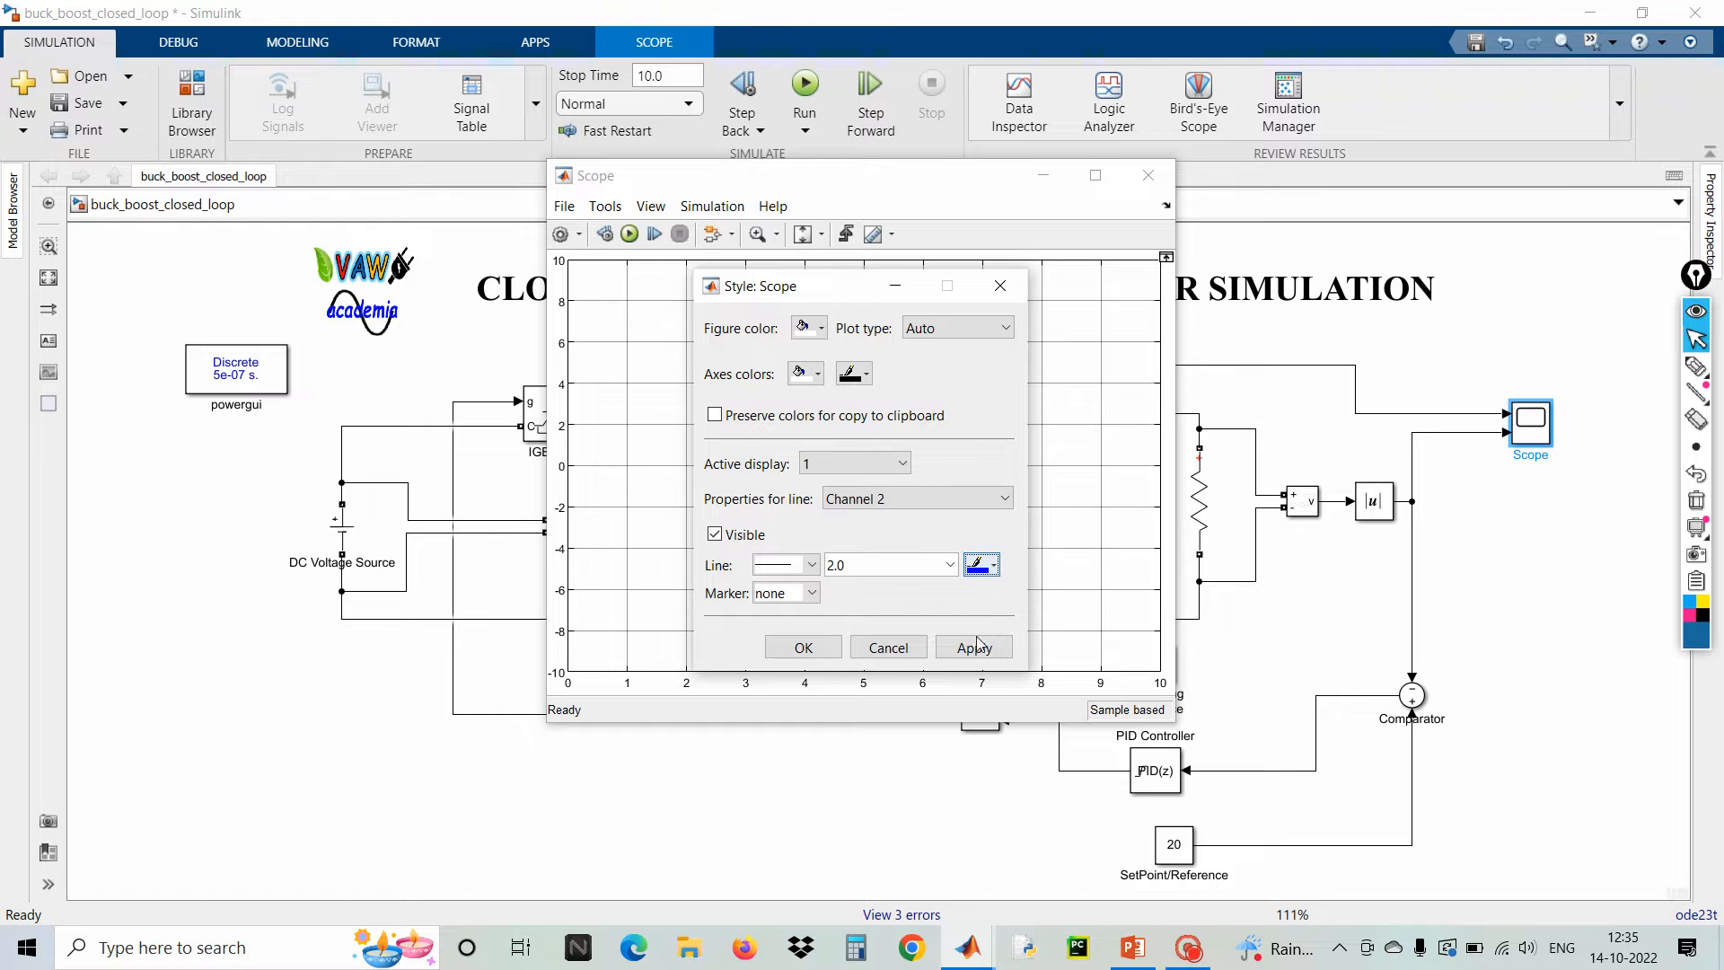
click(973, 647)
click(822, 652)
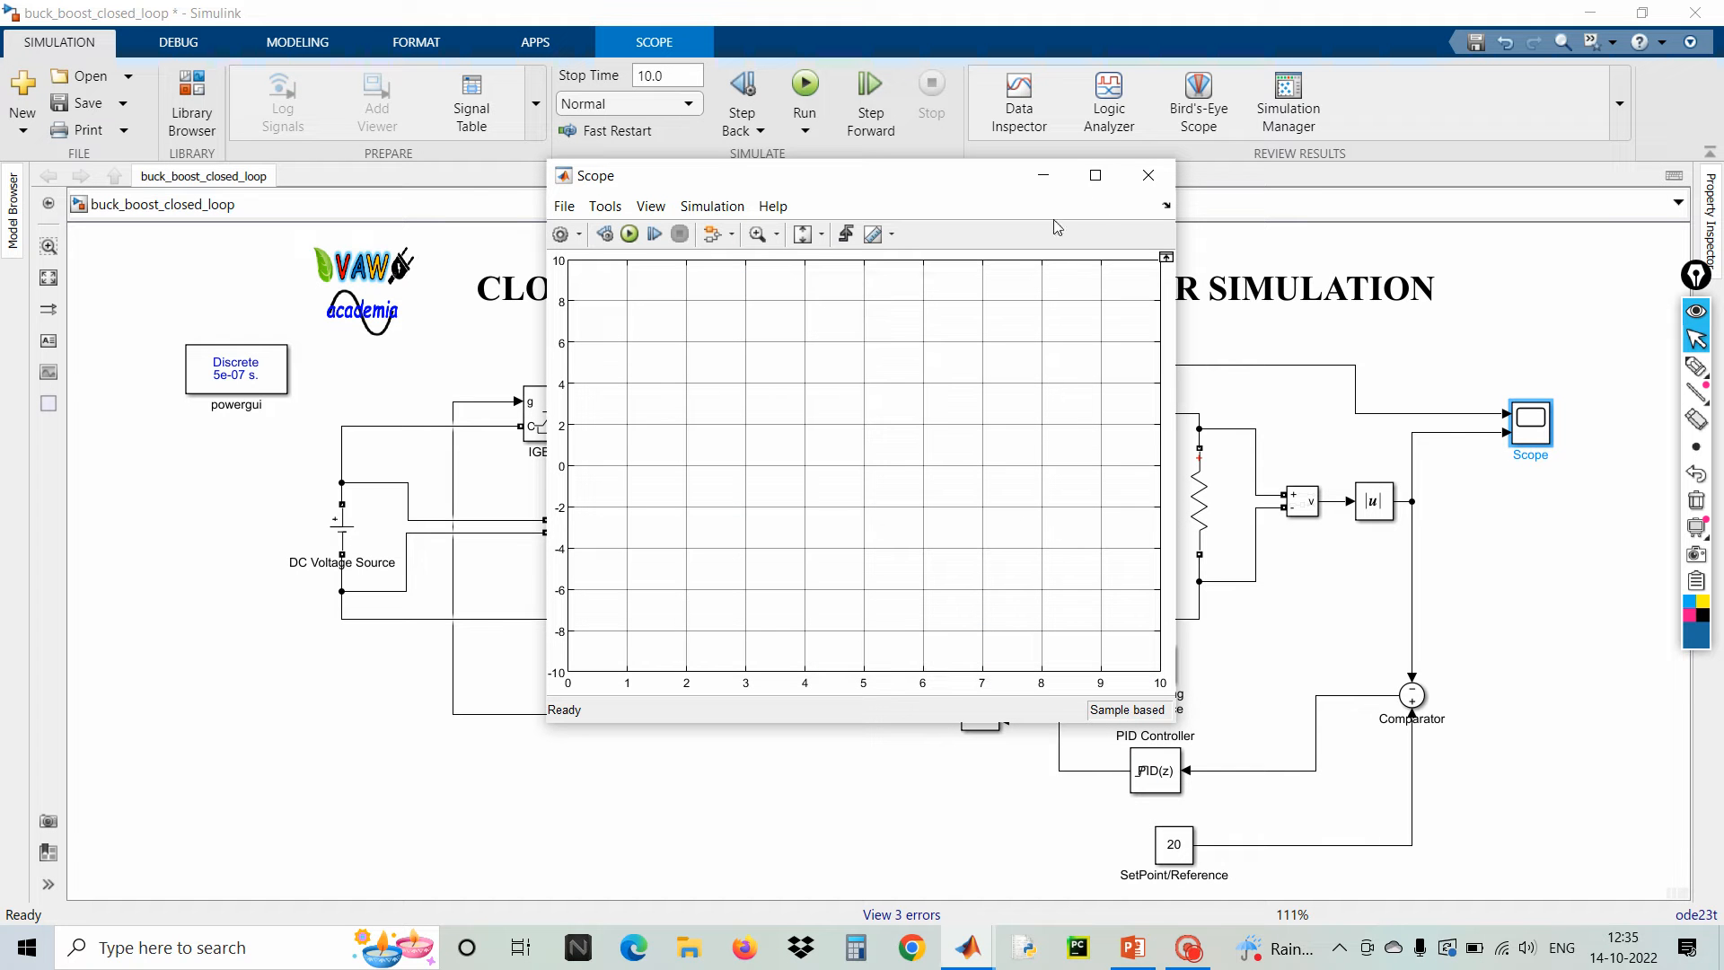
click(1148, 175)
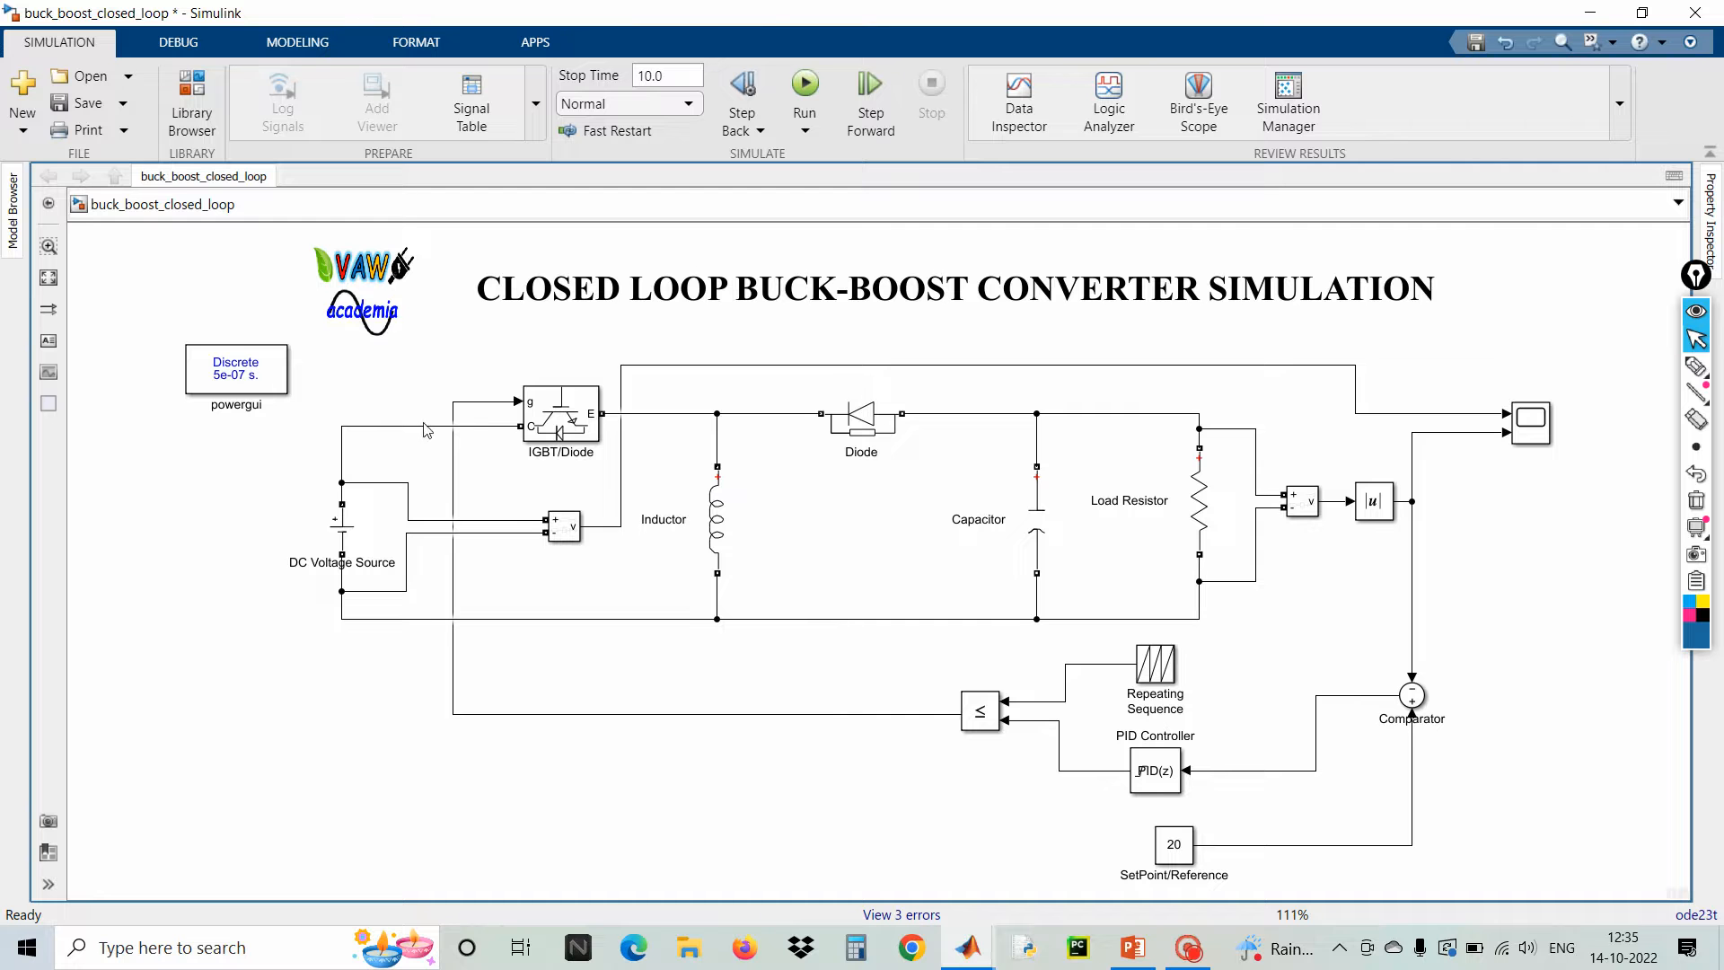
- Check the DC Voltage Source's amplitude and shift the SetPoint/Reference block slightly left in the diagram
click(342, 542)
double_click(342, 543)
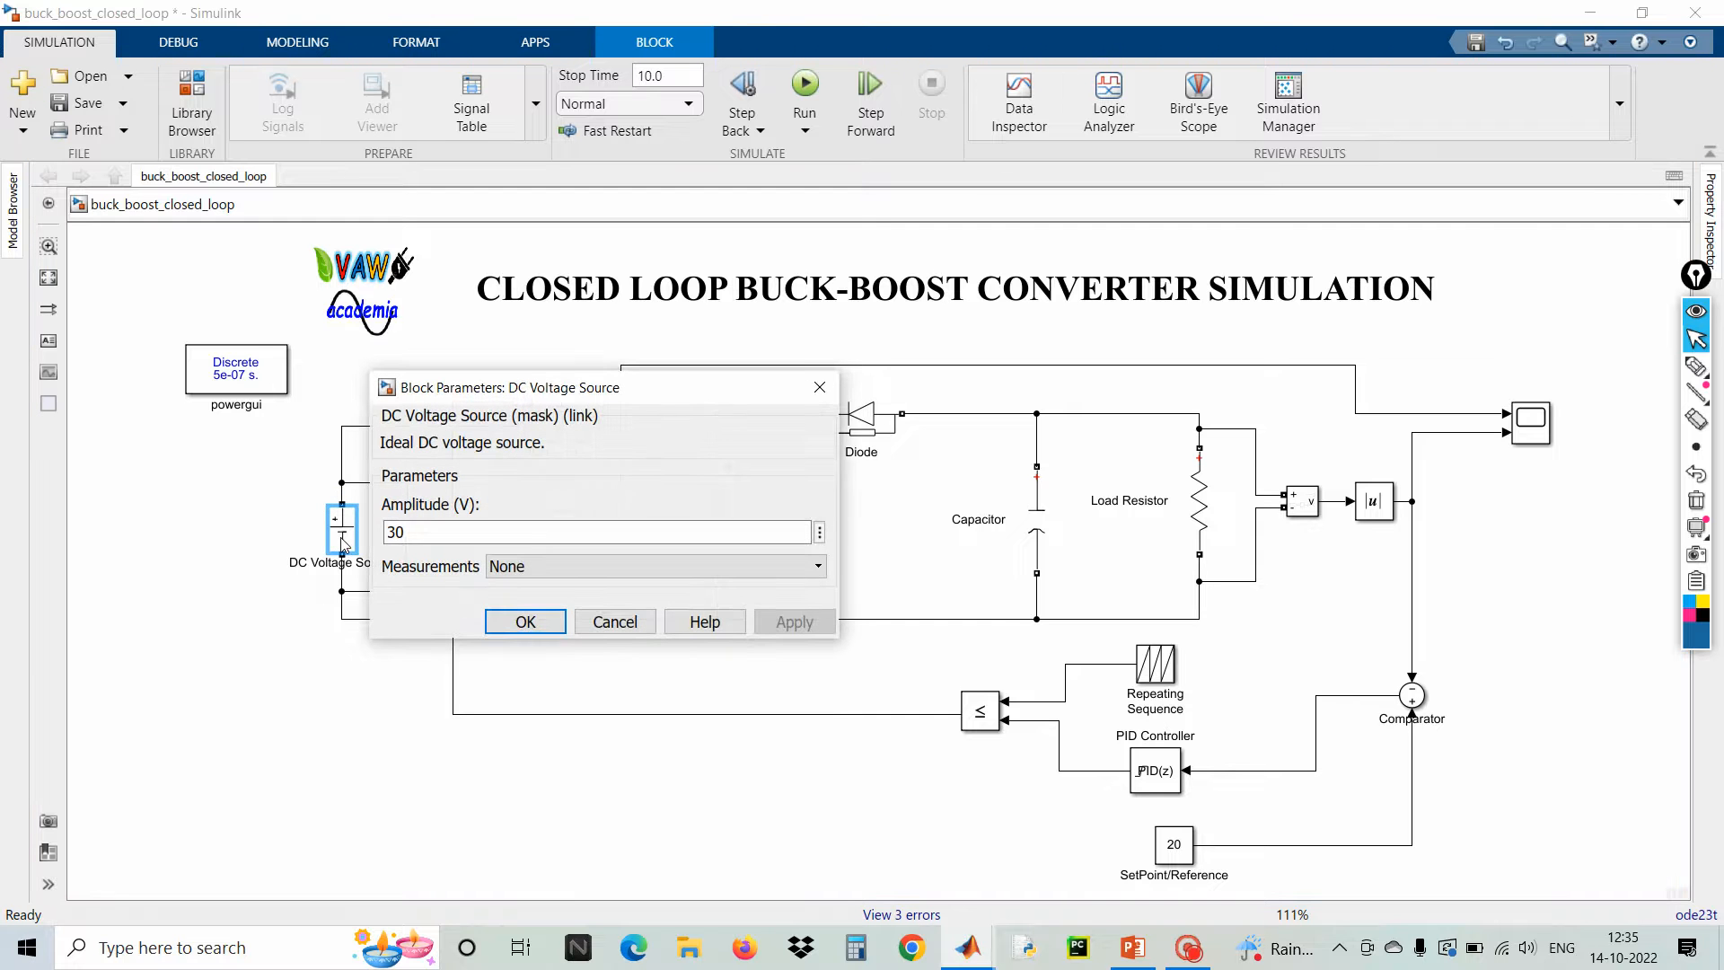
click(526, 621)
drag(1175, 848, 1119, 850)
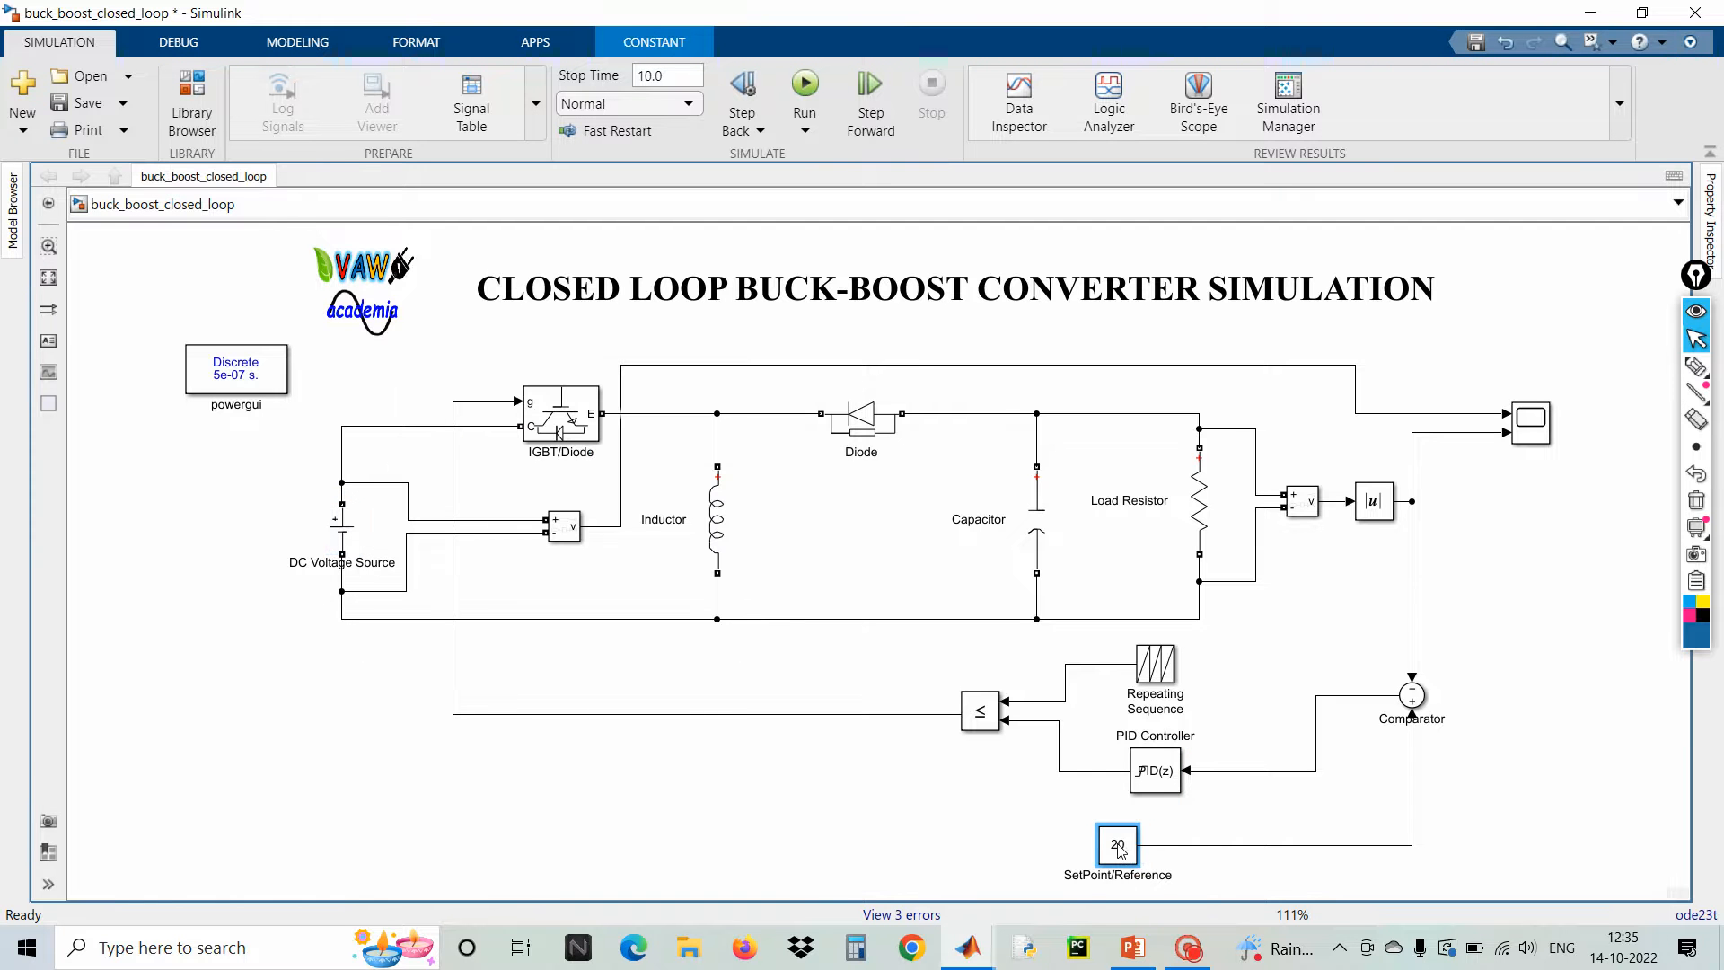
click(908, 827)
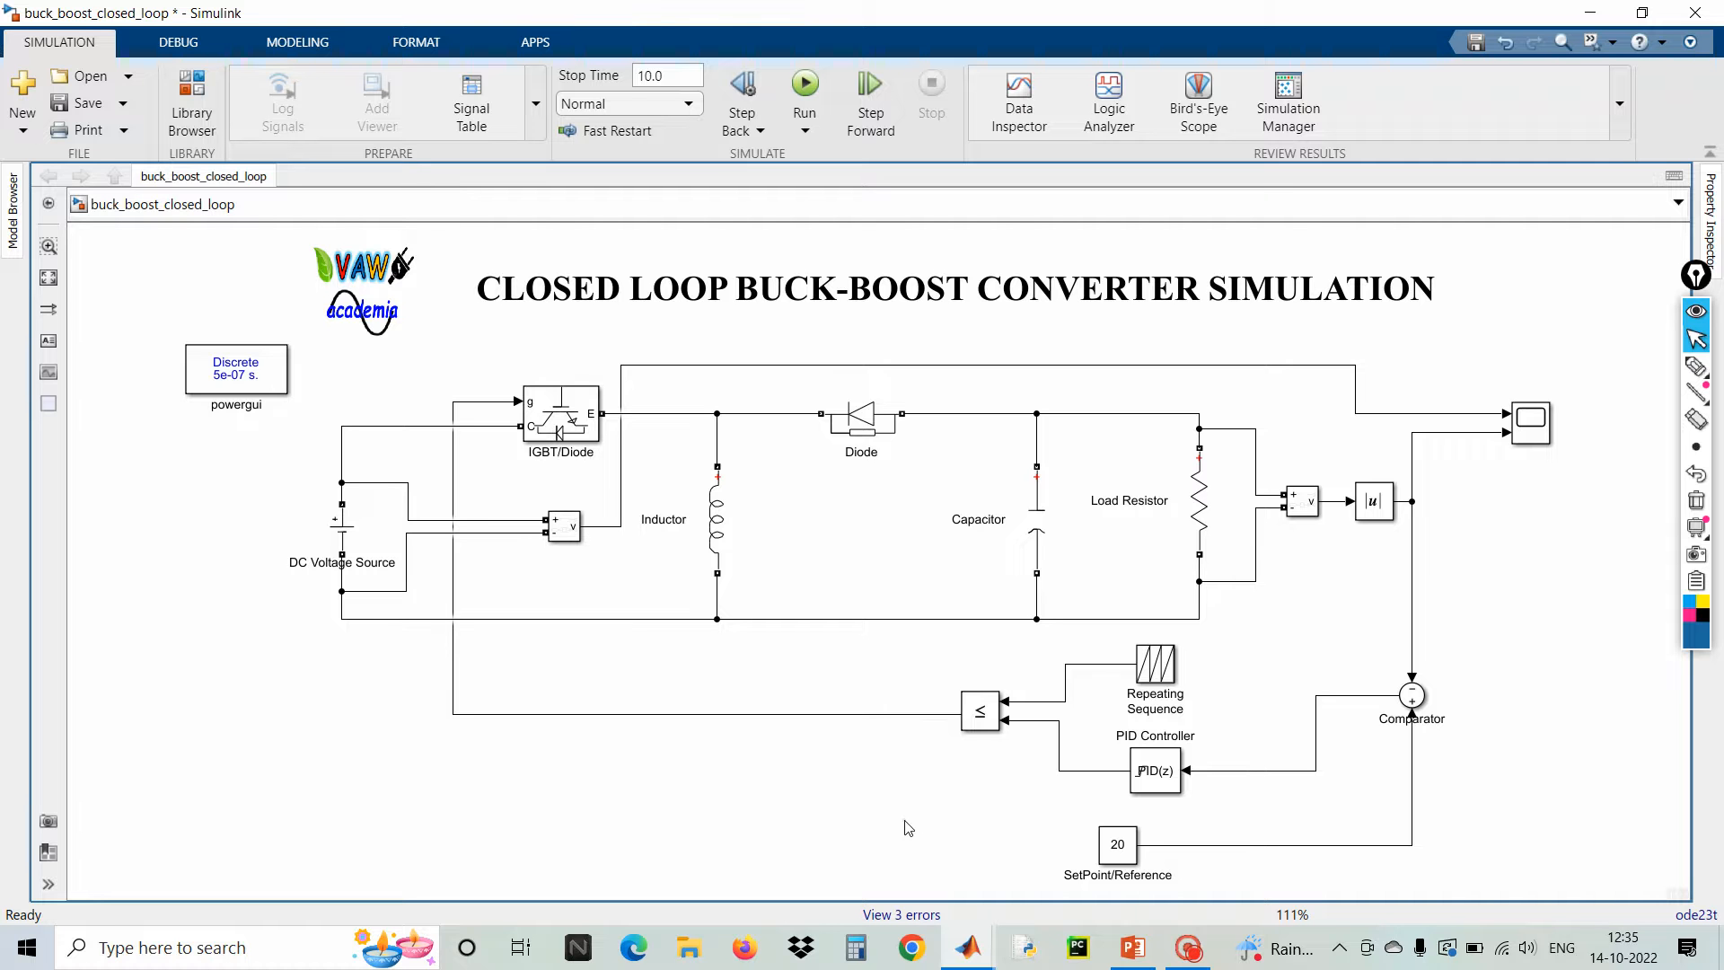
- Set the simulation stop time to 5 and run the model
click(648, 75)
text(5)
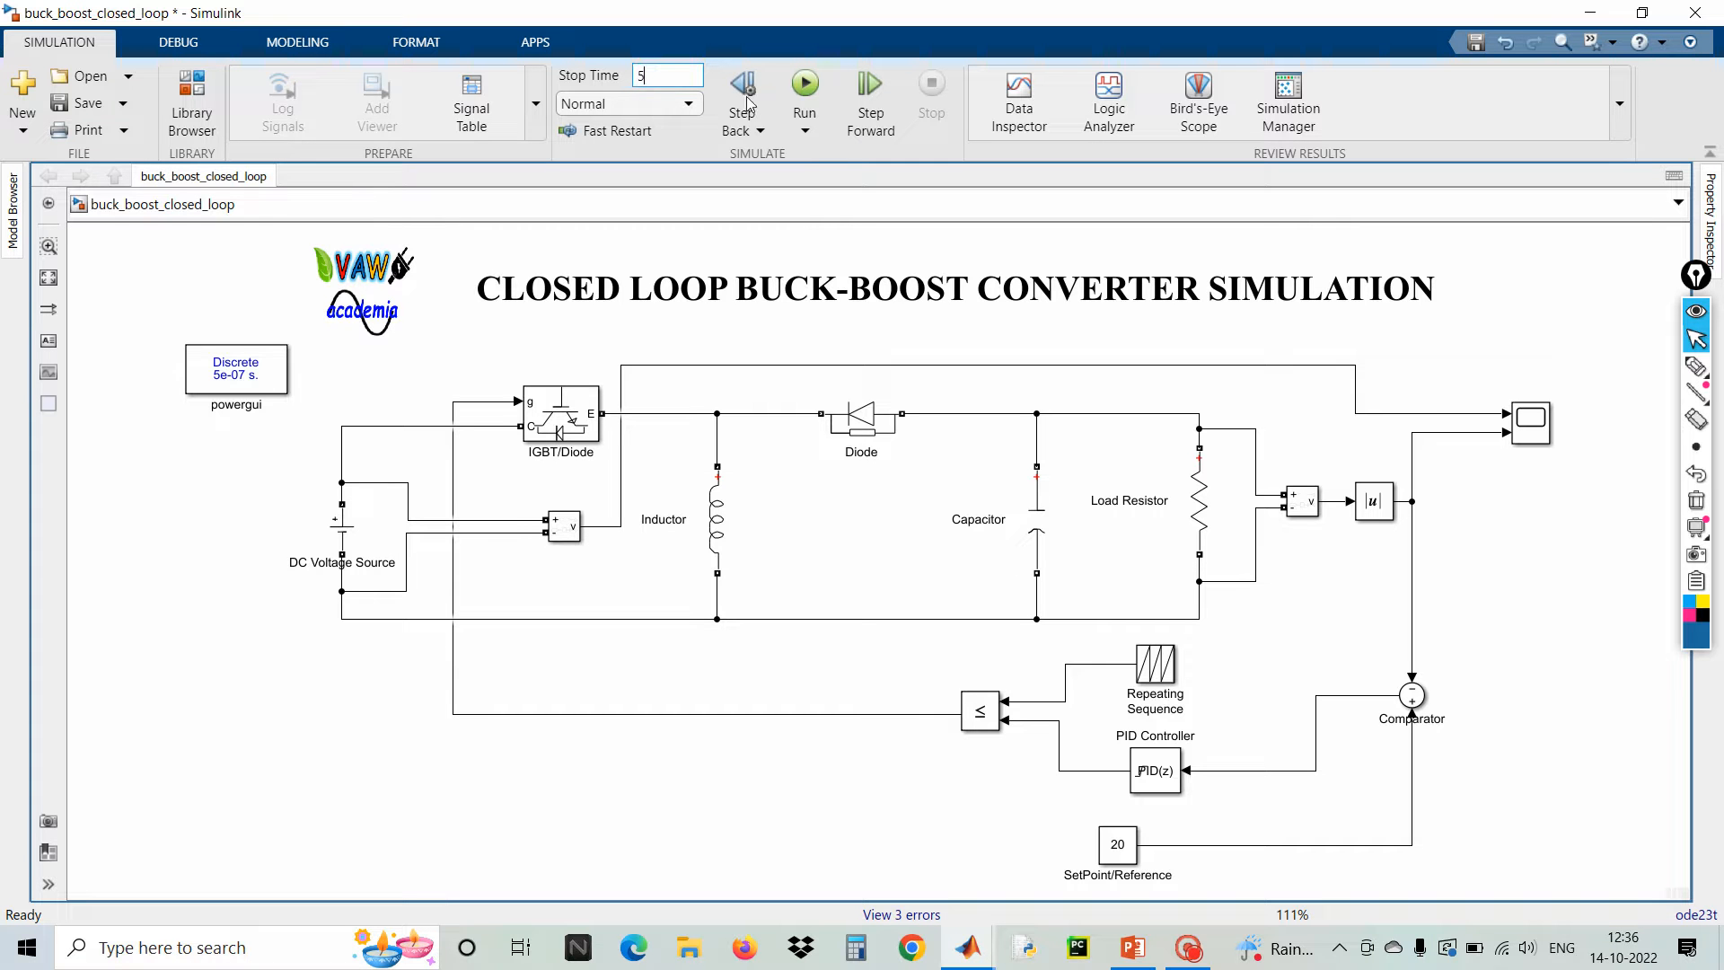
click(808, 90)
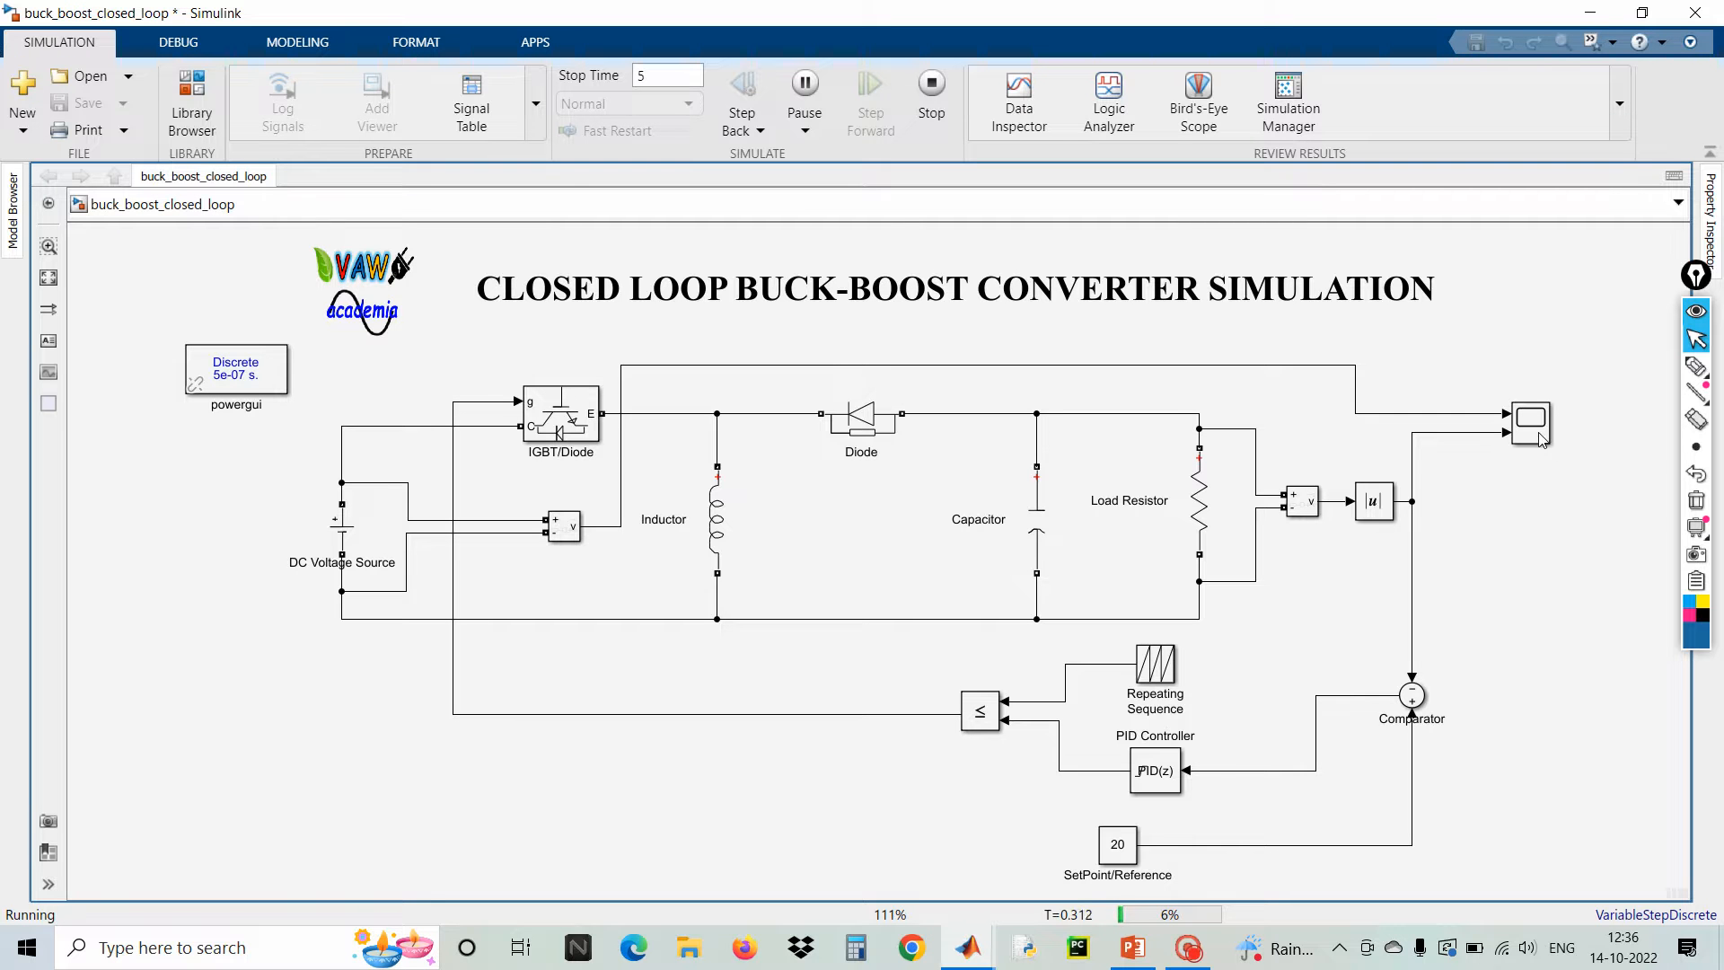
- Open the scope at full-screen size and scale its axes to fit the voltage traces
click(1541, 438)
double_click(1540, 438)
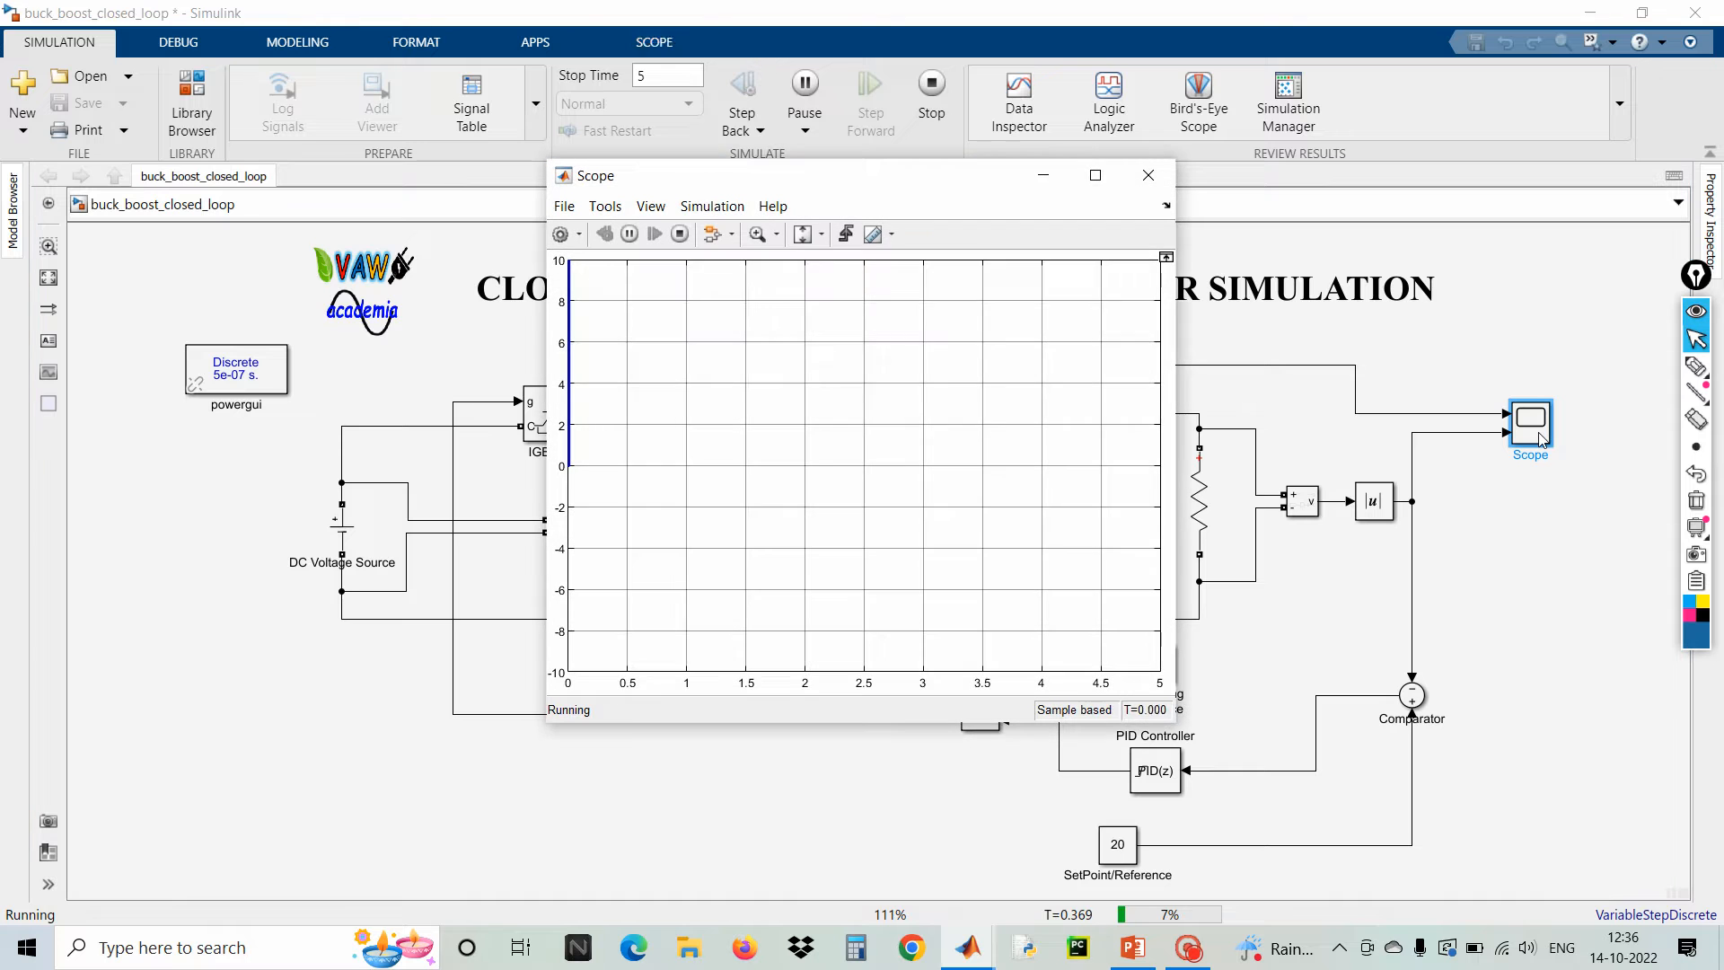
click(1095, 175)
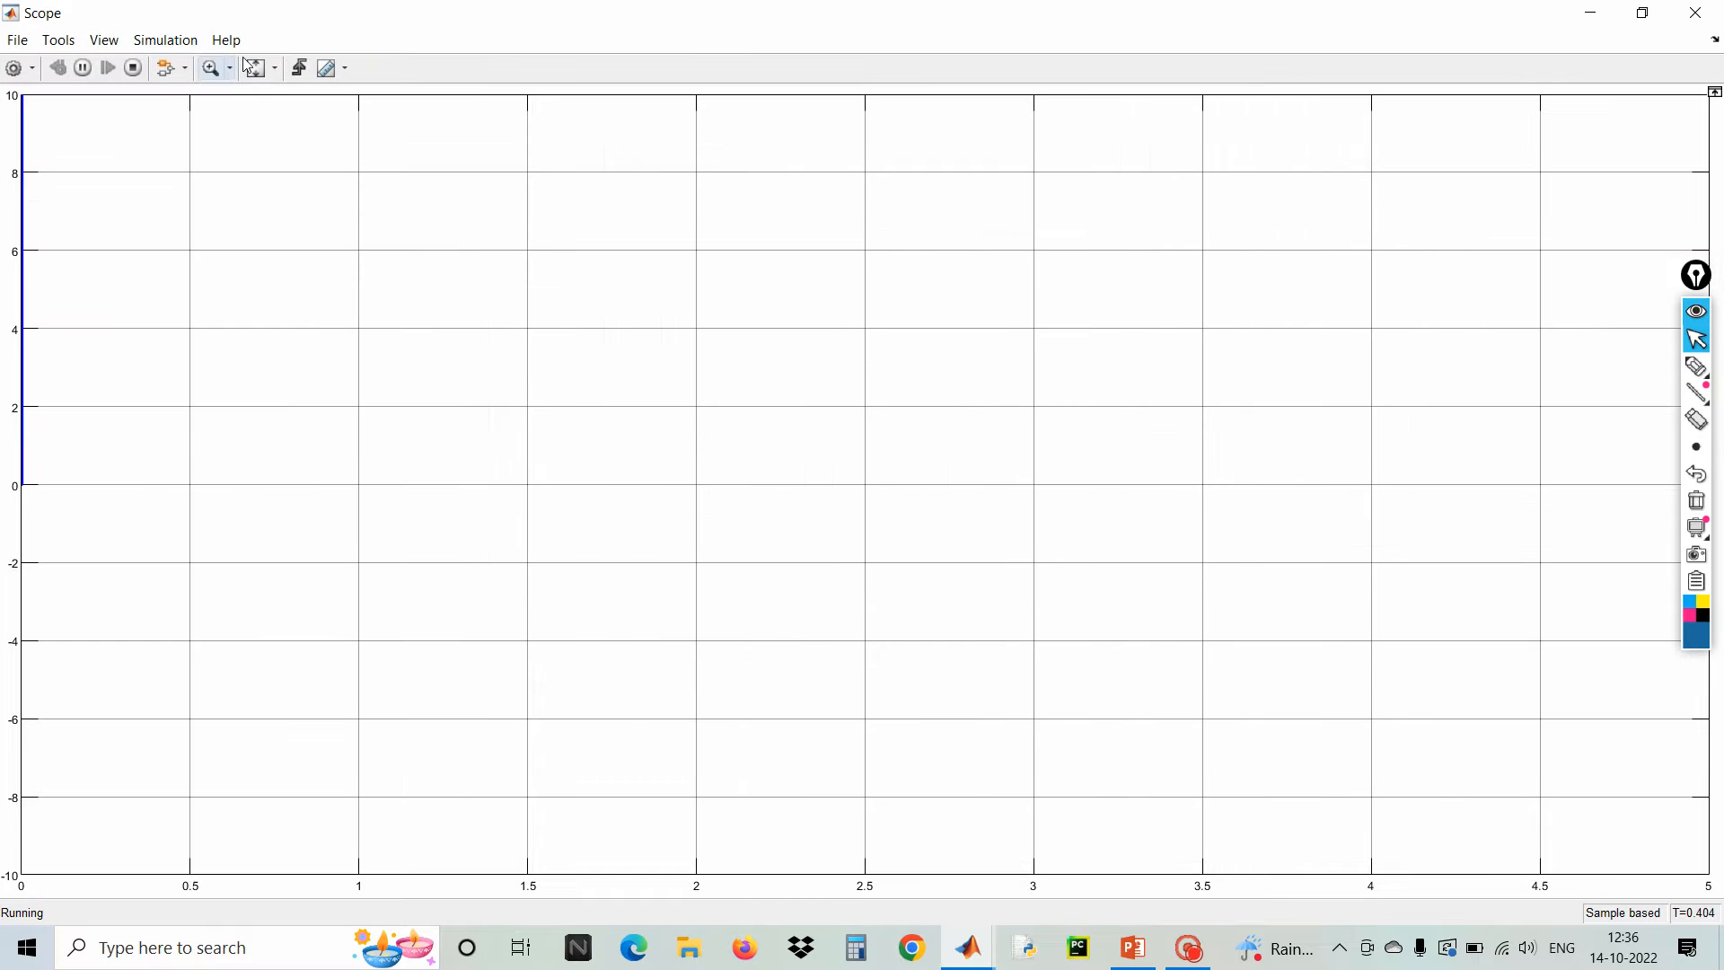
click(256, 121)
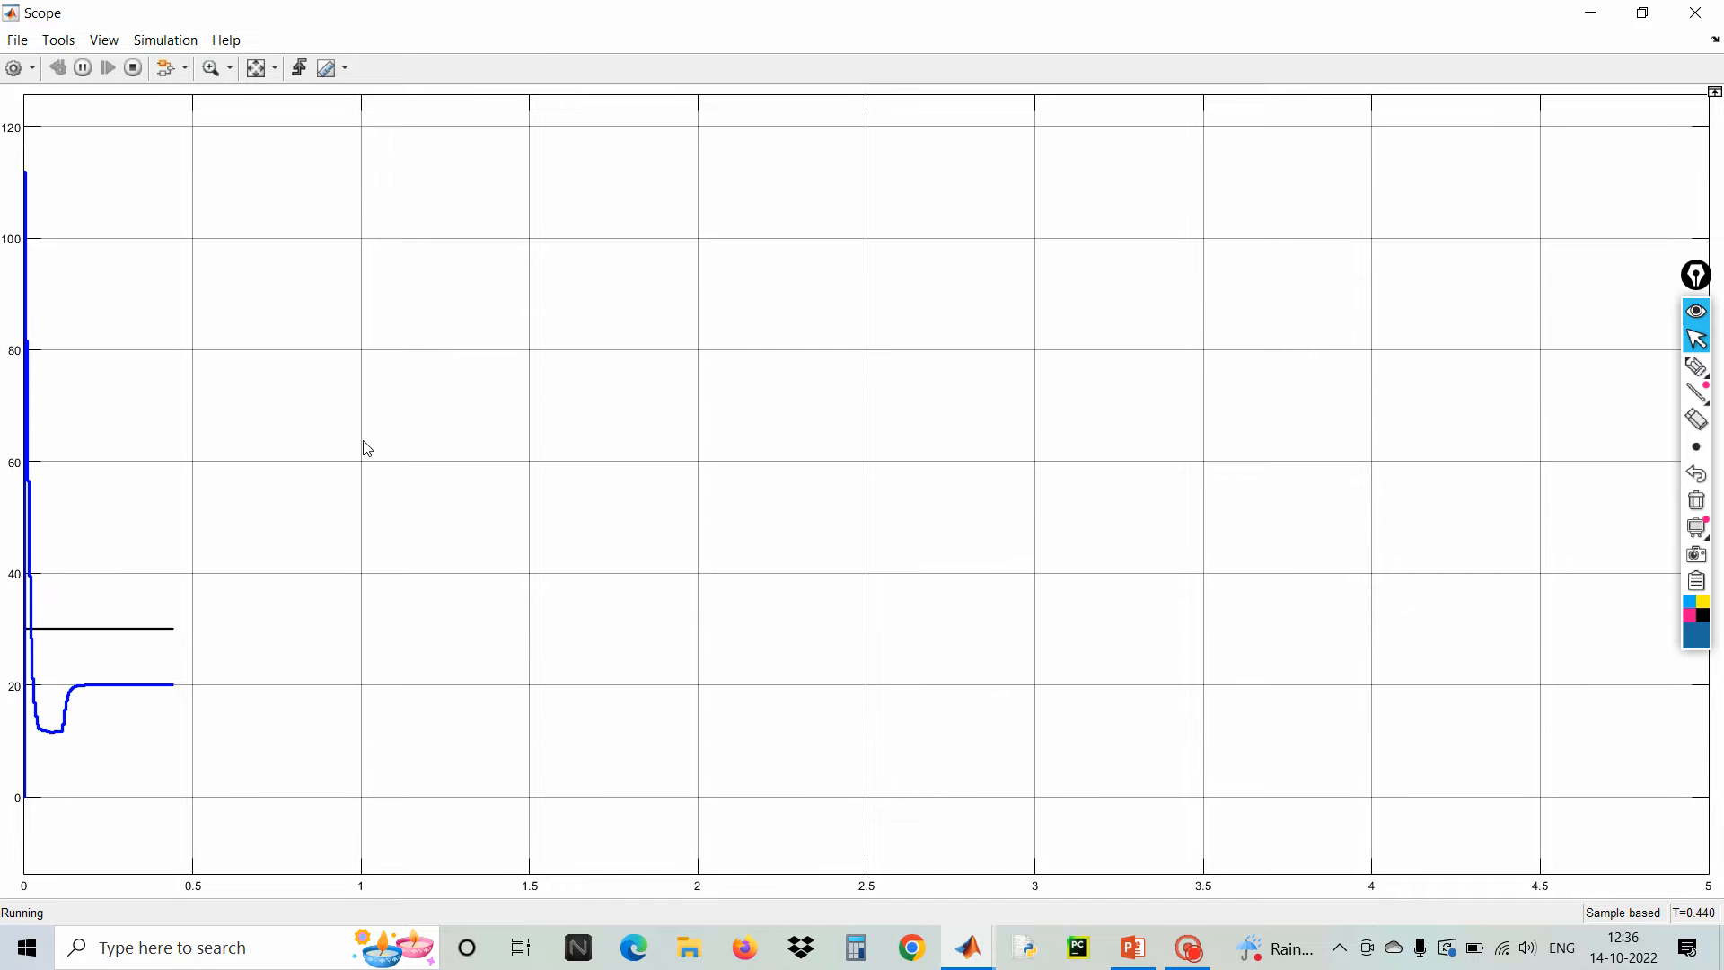
click(1696, 366)
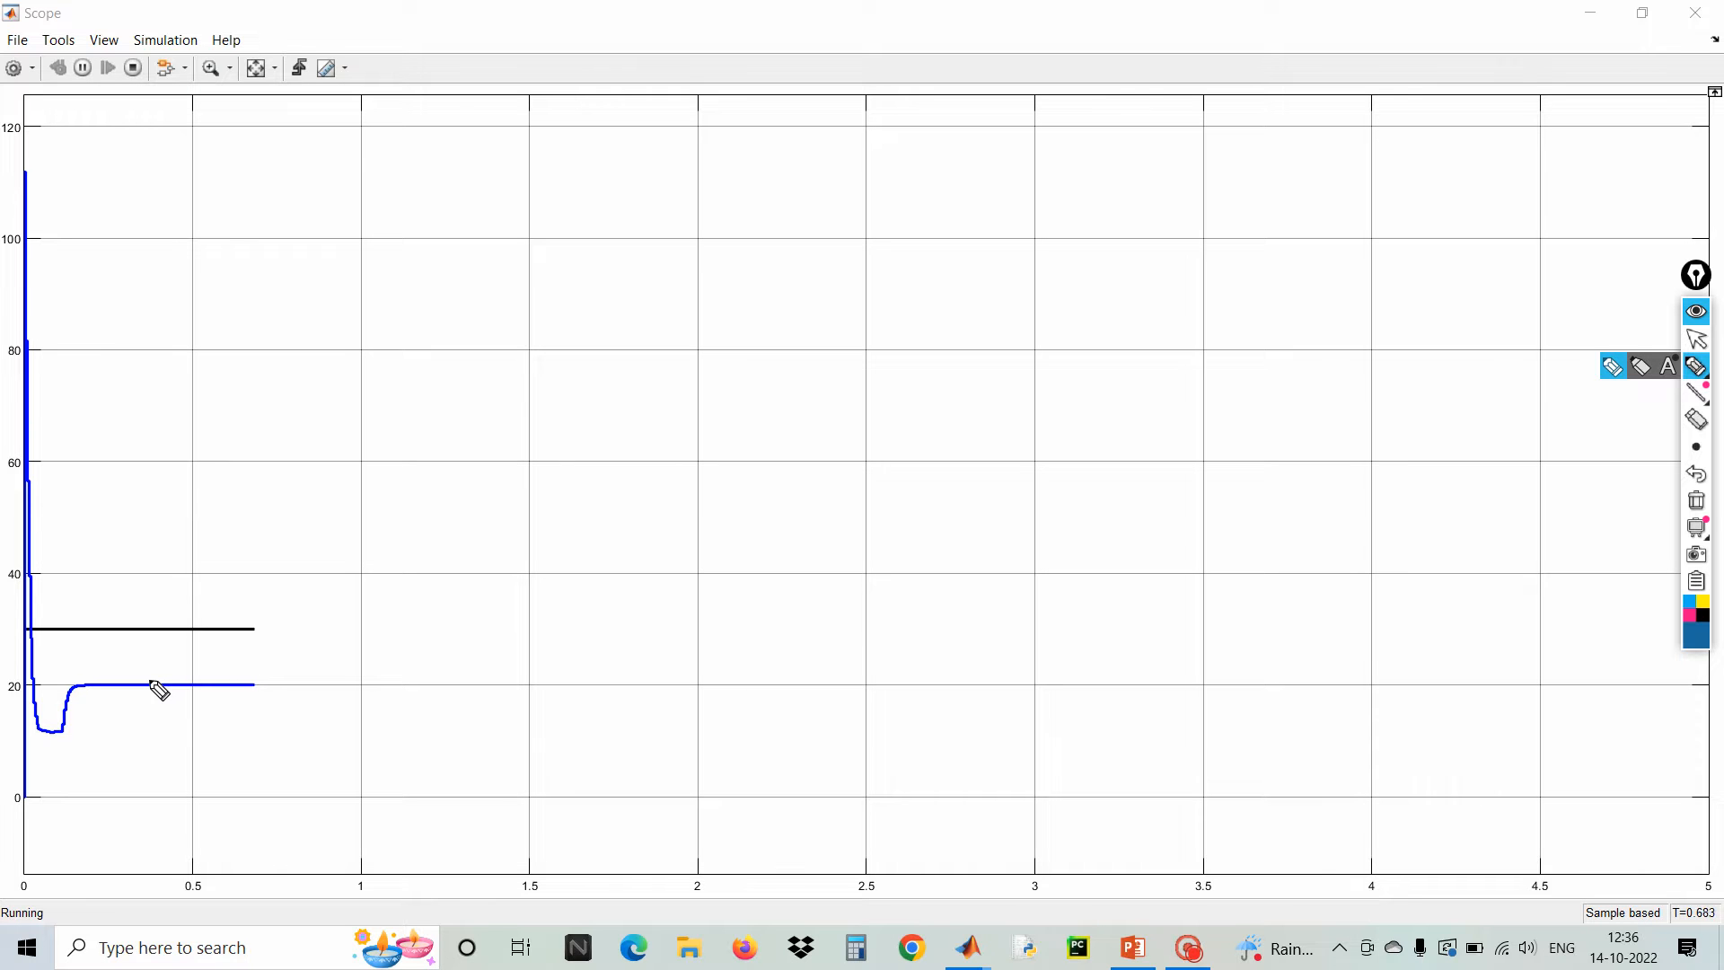
click(1698, 342)
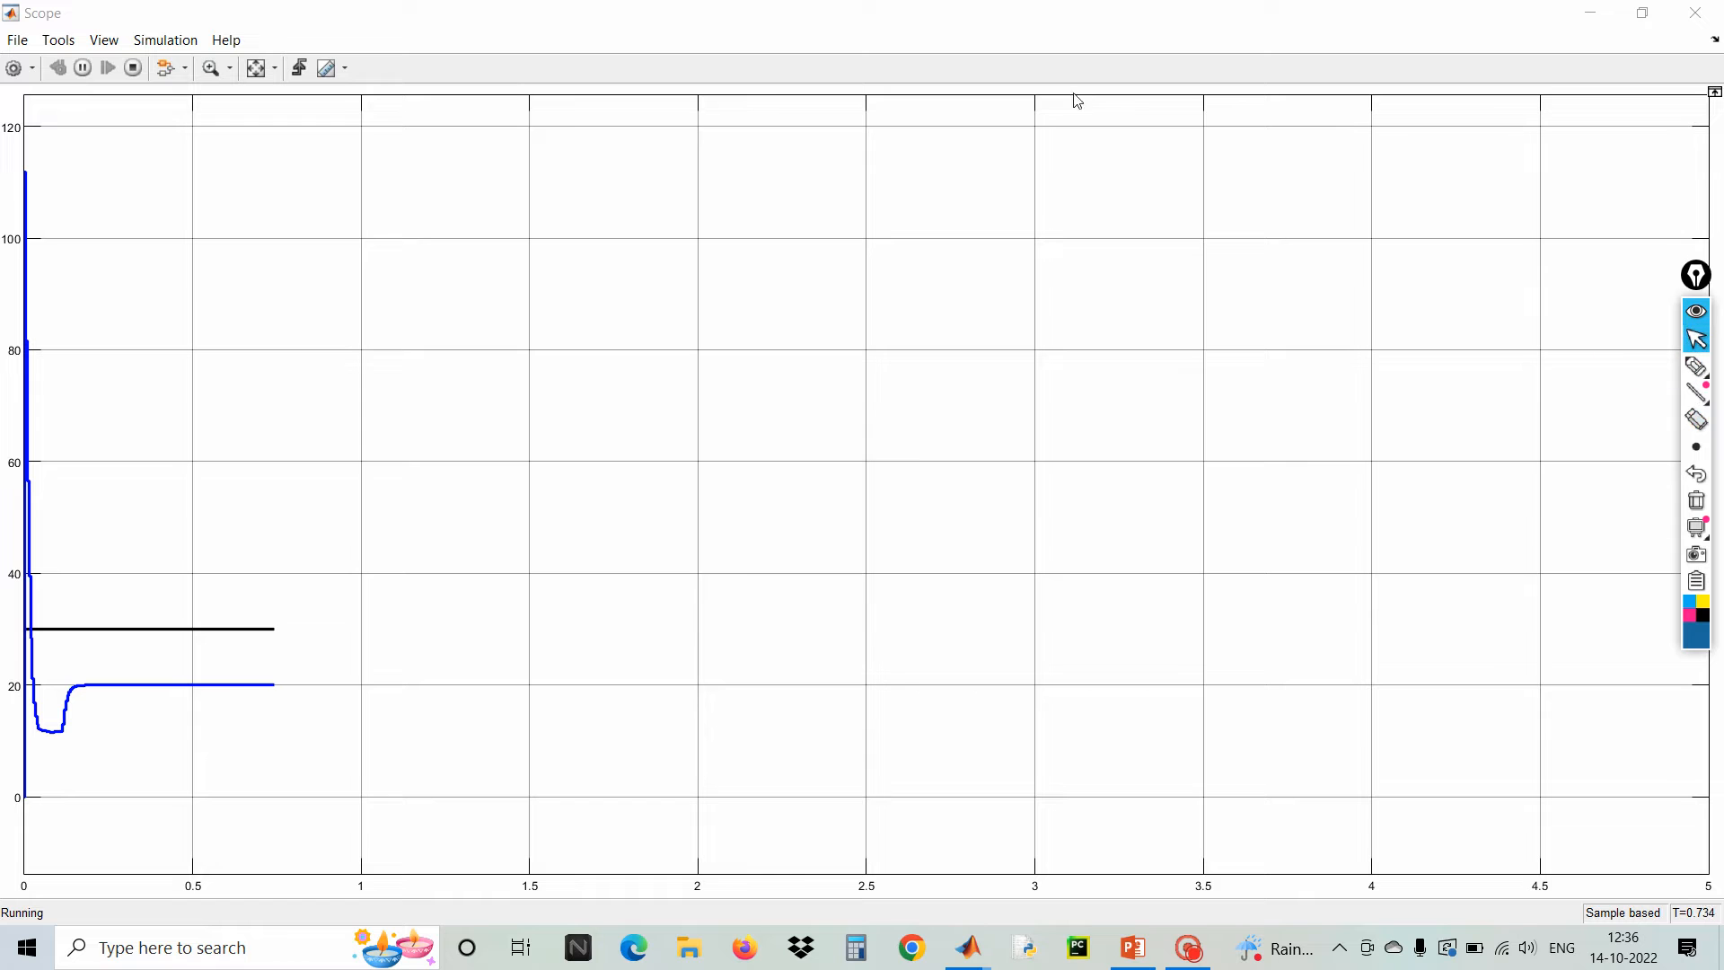
- Stop the running simulation and show the legend on the scope plot
click(141, 80)
click(135, 70)
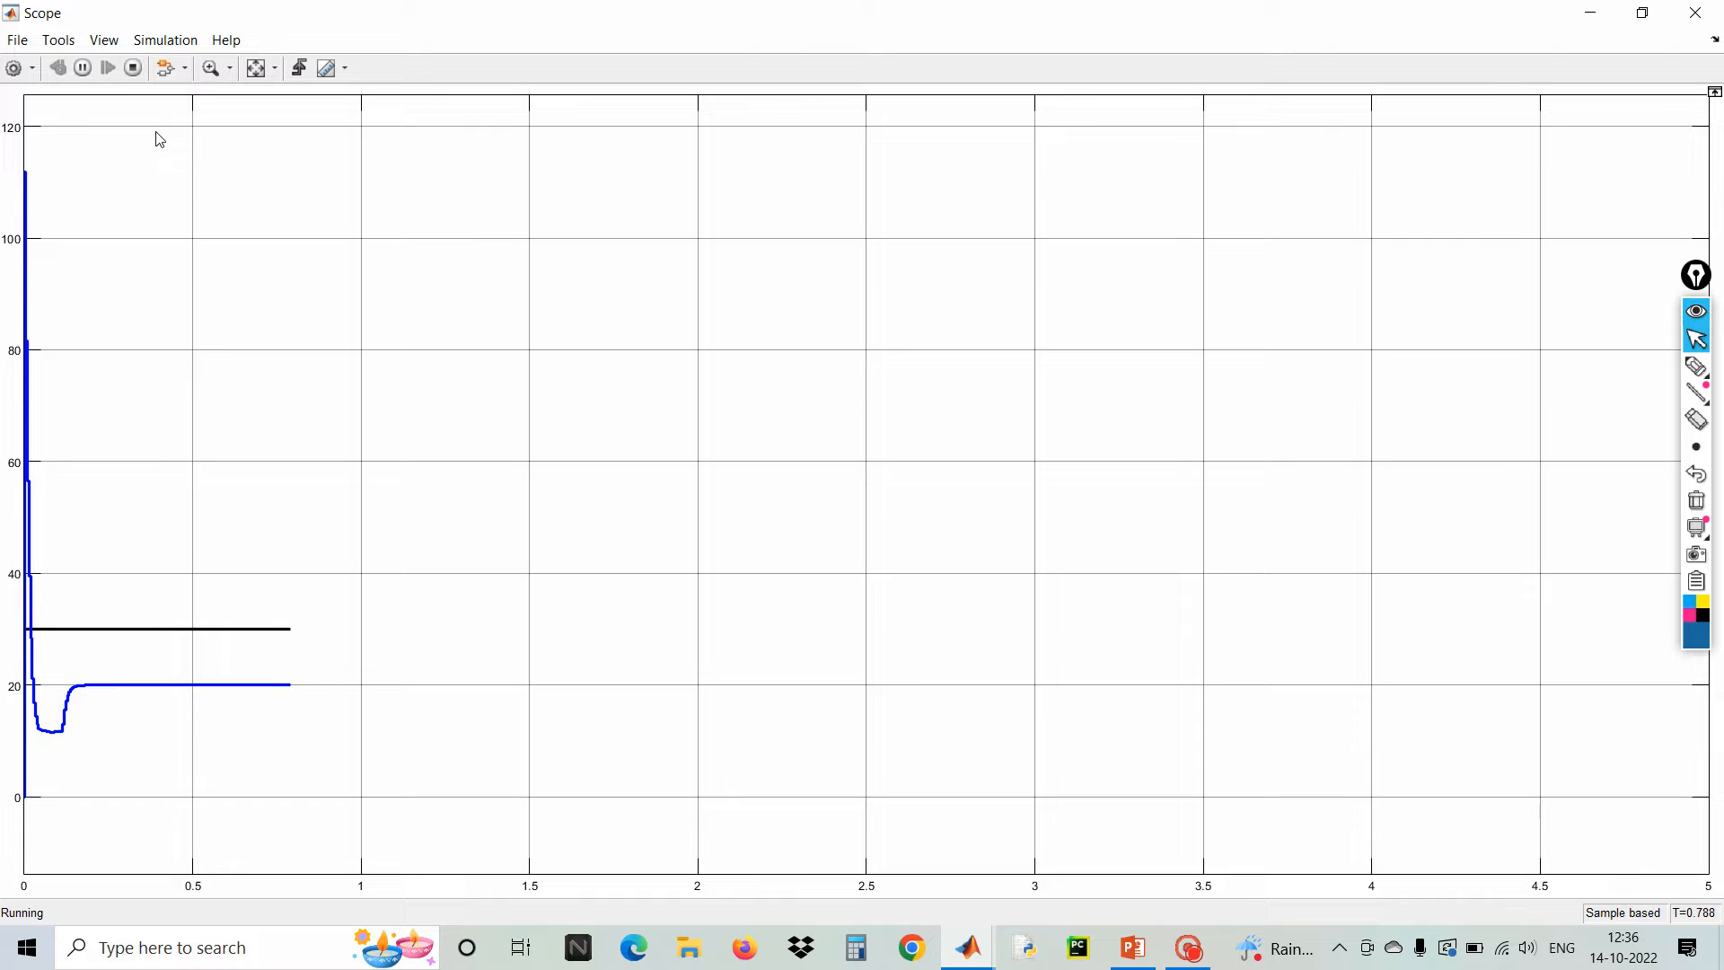
click(102, 42)
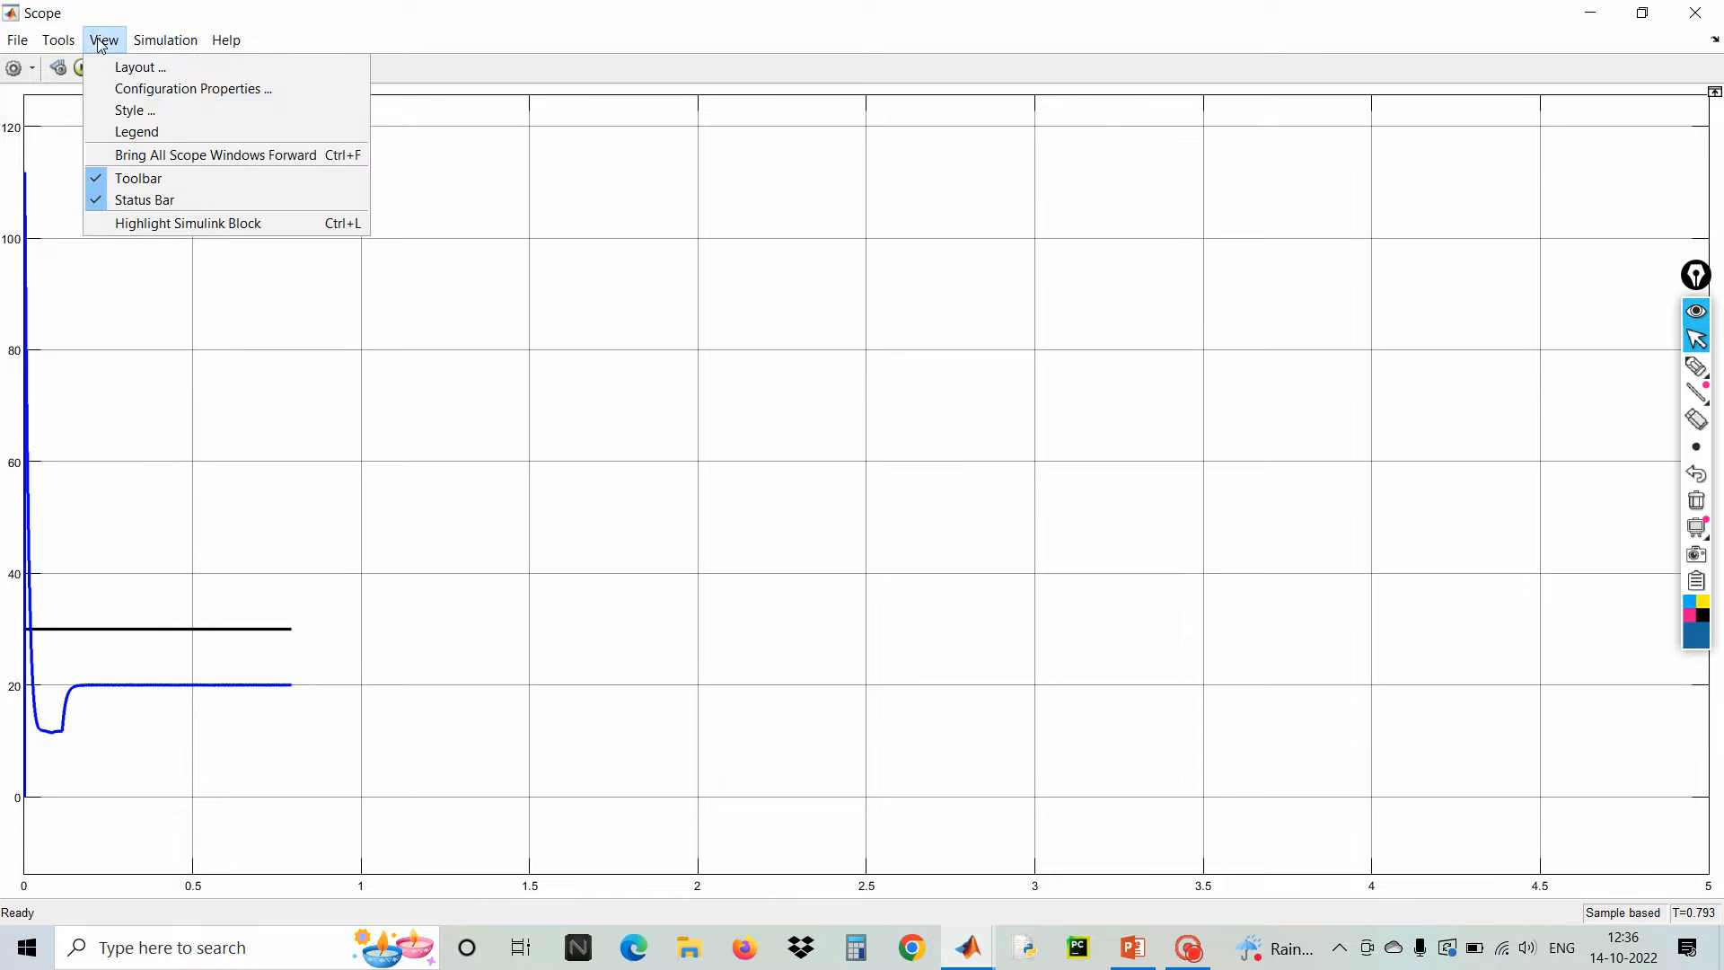
click(144, 132)
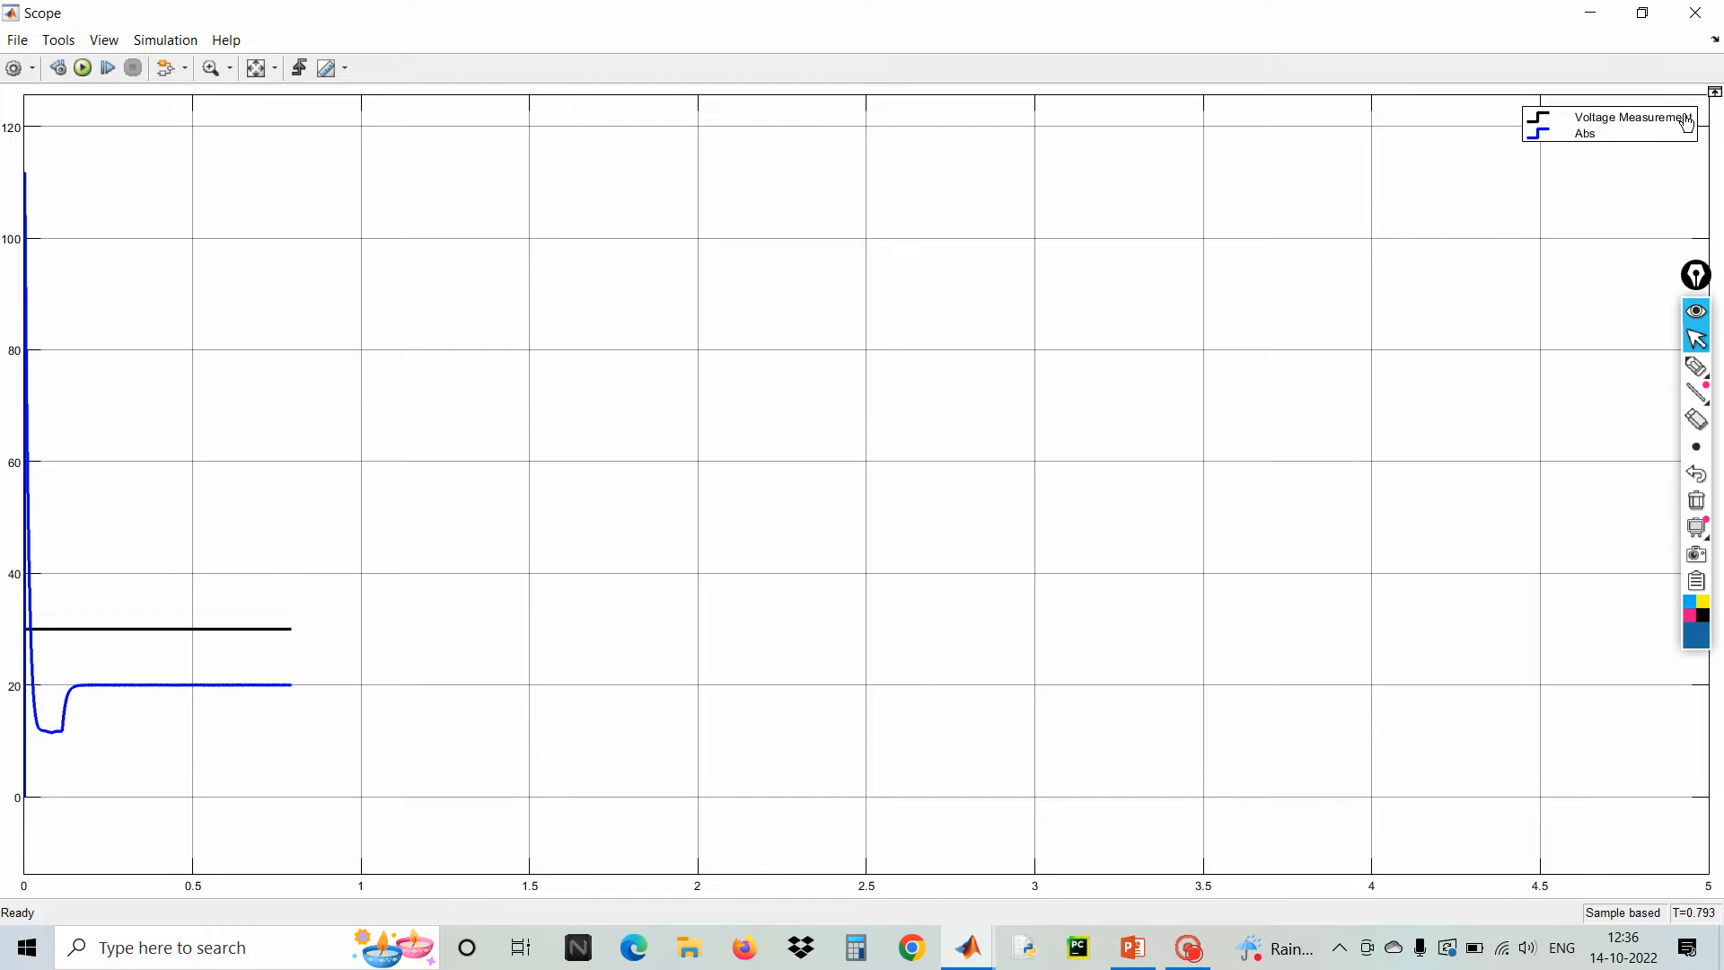
- Rename the "Voltage Measurement" legend entry as "Input Voltage"
click(1684, 120)
click(1685, 121)
key(BackSpace)
key(BackSpace)
key(BackSpace)
key(BackSpace)
key(BackSpace)
key(BackSpace)
key(BackSpace)
key(BackSpace)
key(BackSpace)
key(BackSpace)
key(BackSpace)
key(BackSpace)
key(BackSpace)
key(BackSpace)
key(BackSpace)
key(BackSpace)
- Rename the "Abs" legend entry as "Output Voltage" and keep its trace visible
click(1601, 134)
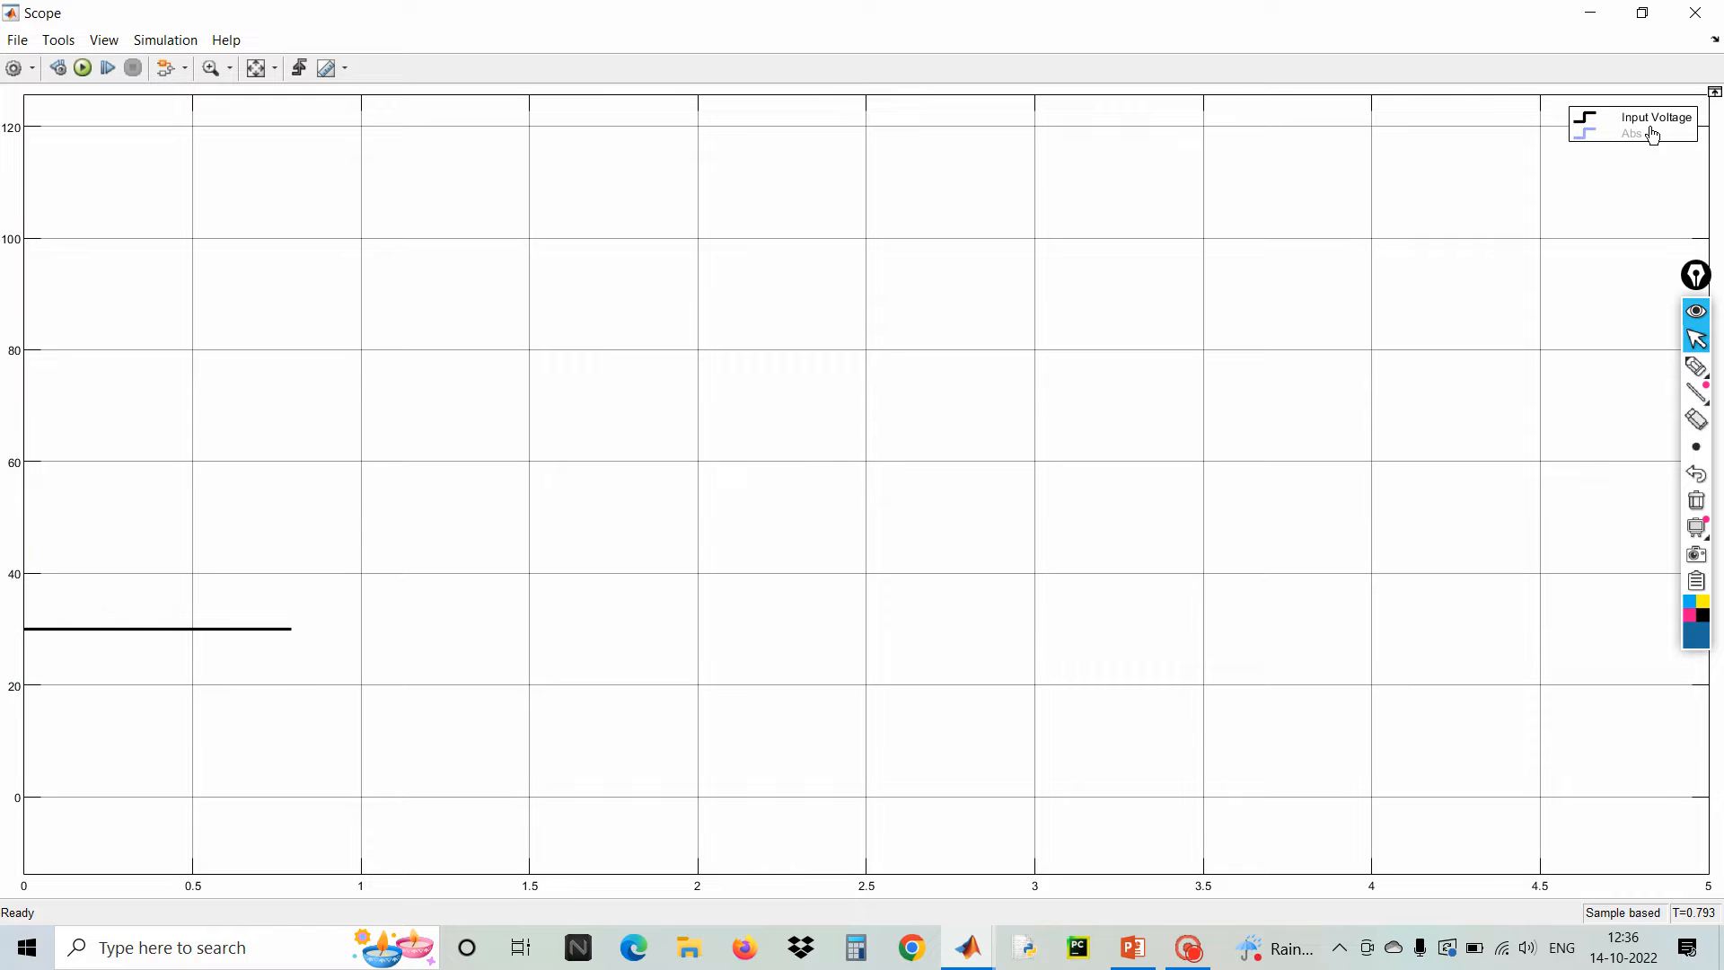
click(1653, 134)
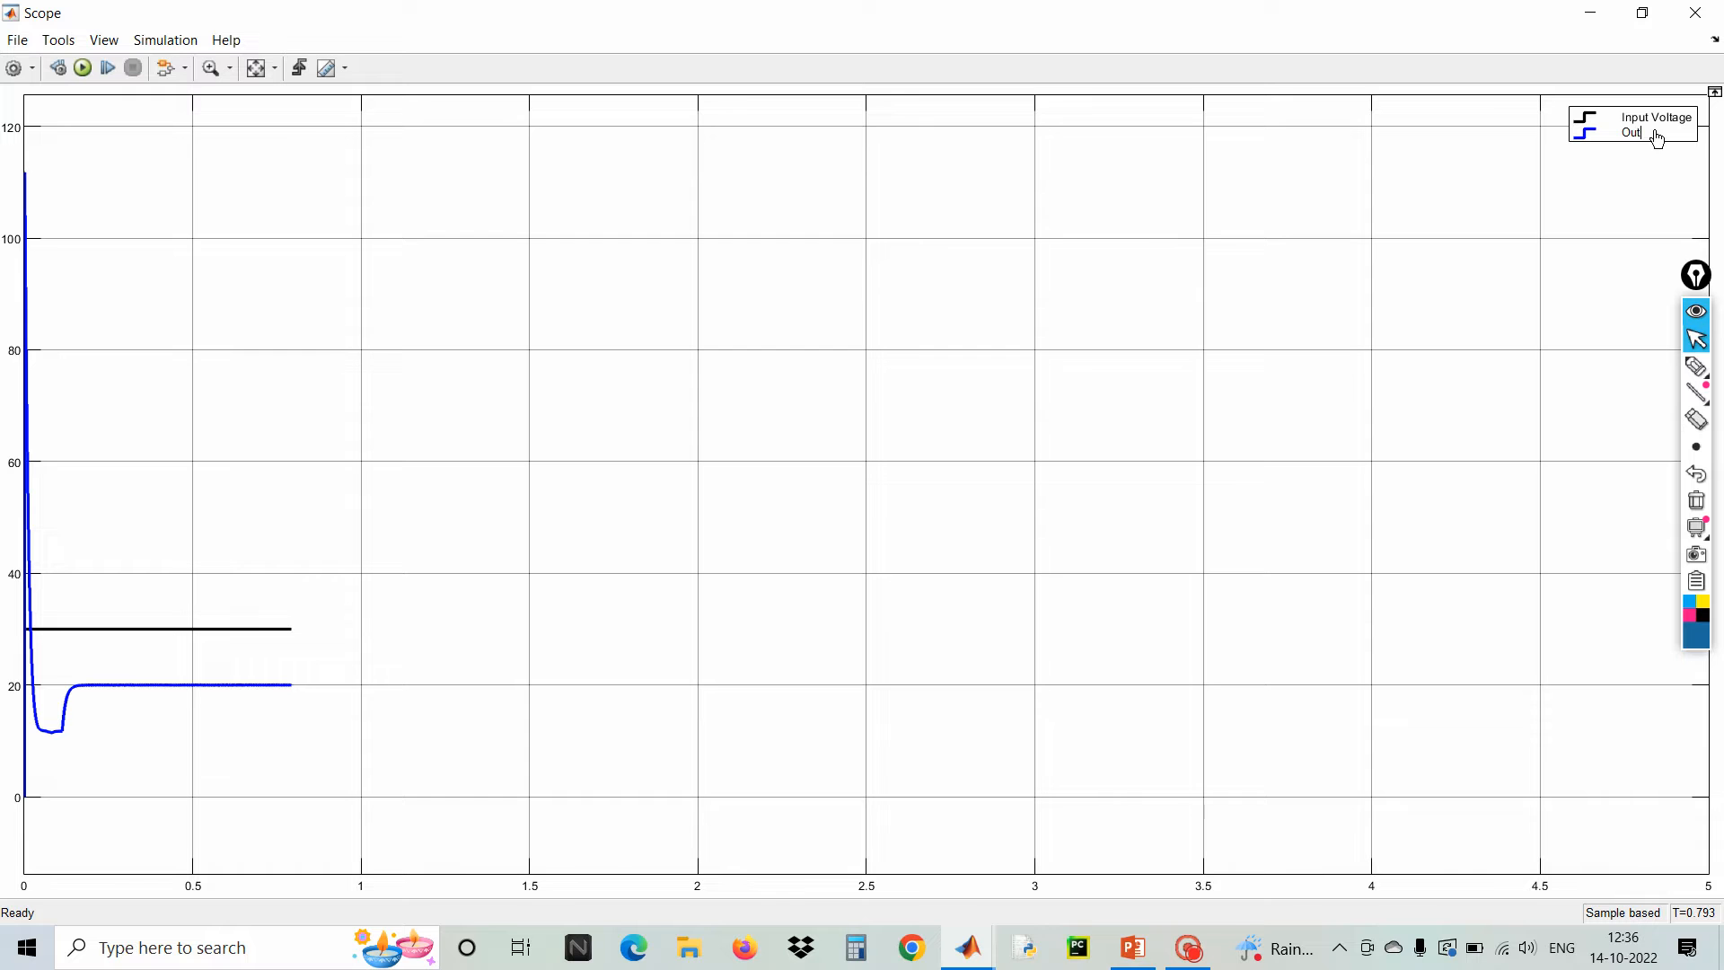
text(put Volatg)
click(1668, 182)
click(1660, 135)
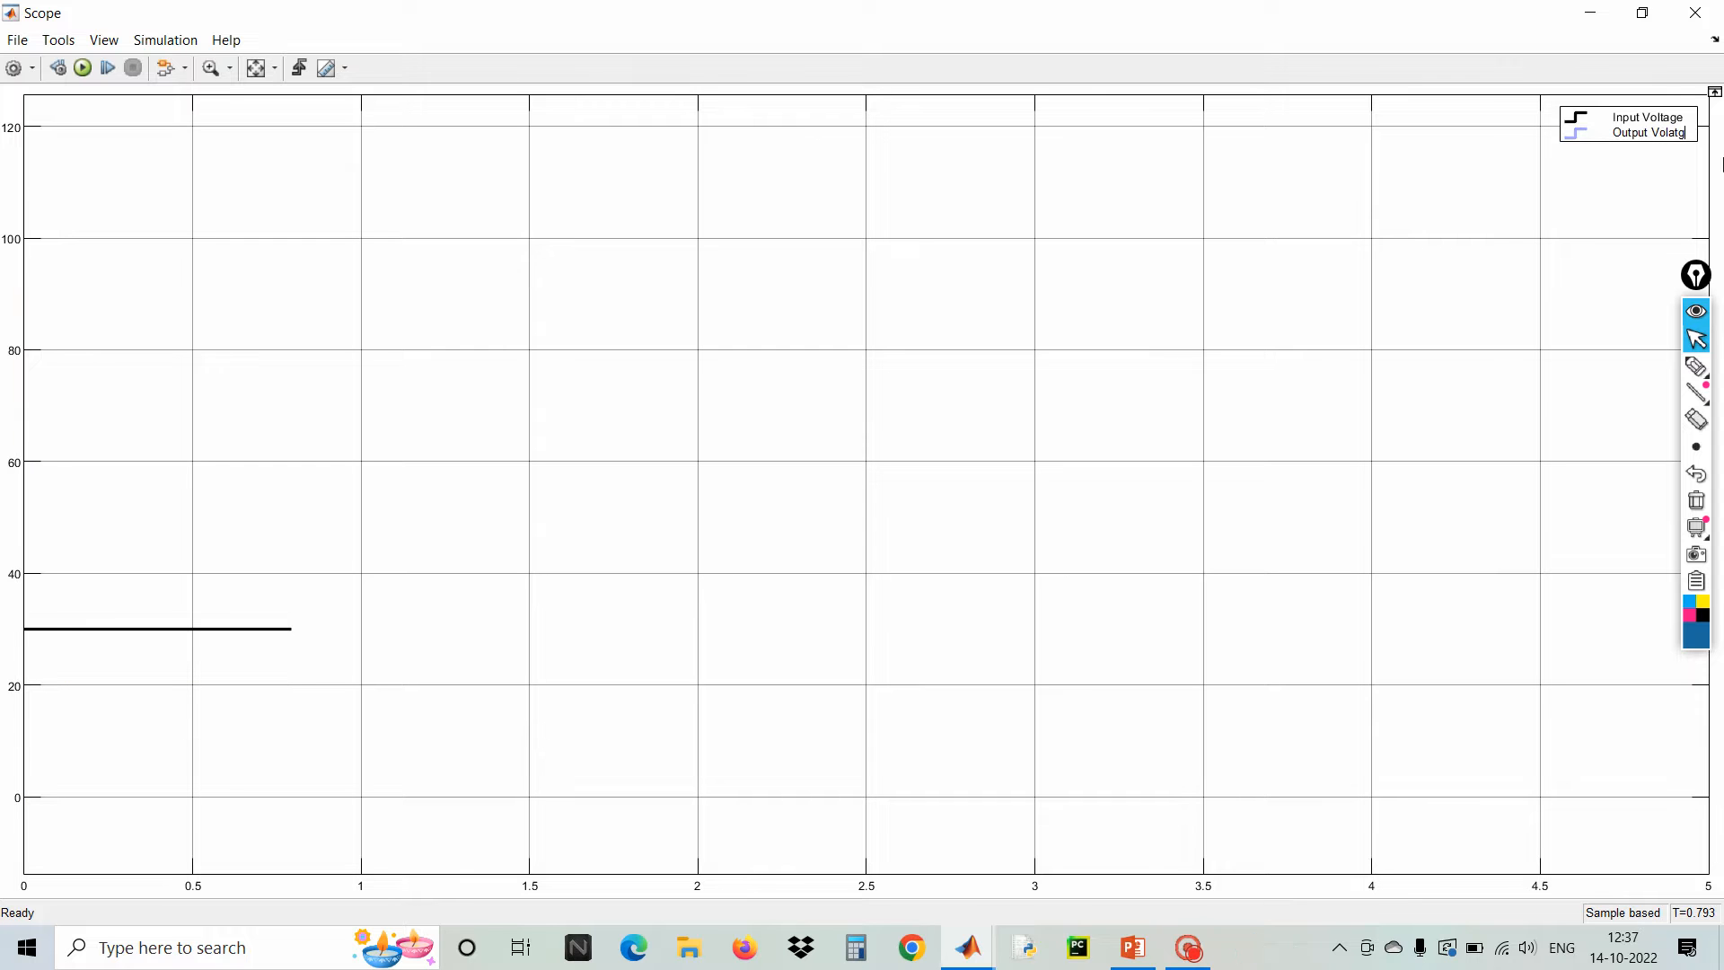
key(BackSpace)
key(BackSpace)
key(BackSpace)
key(BackSpace)
click(1623, 140)
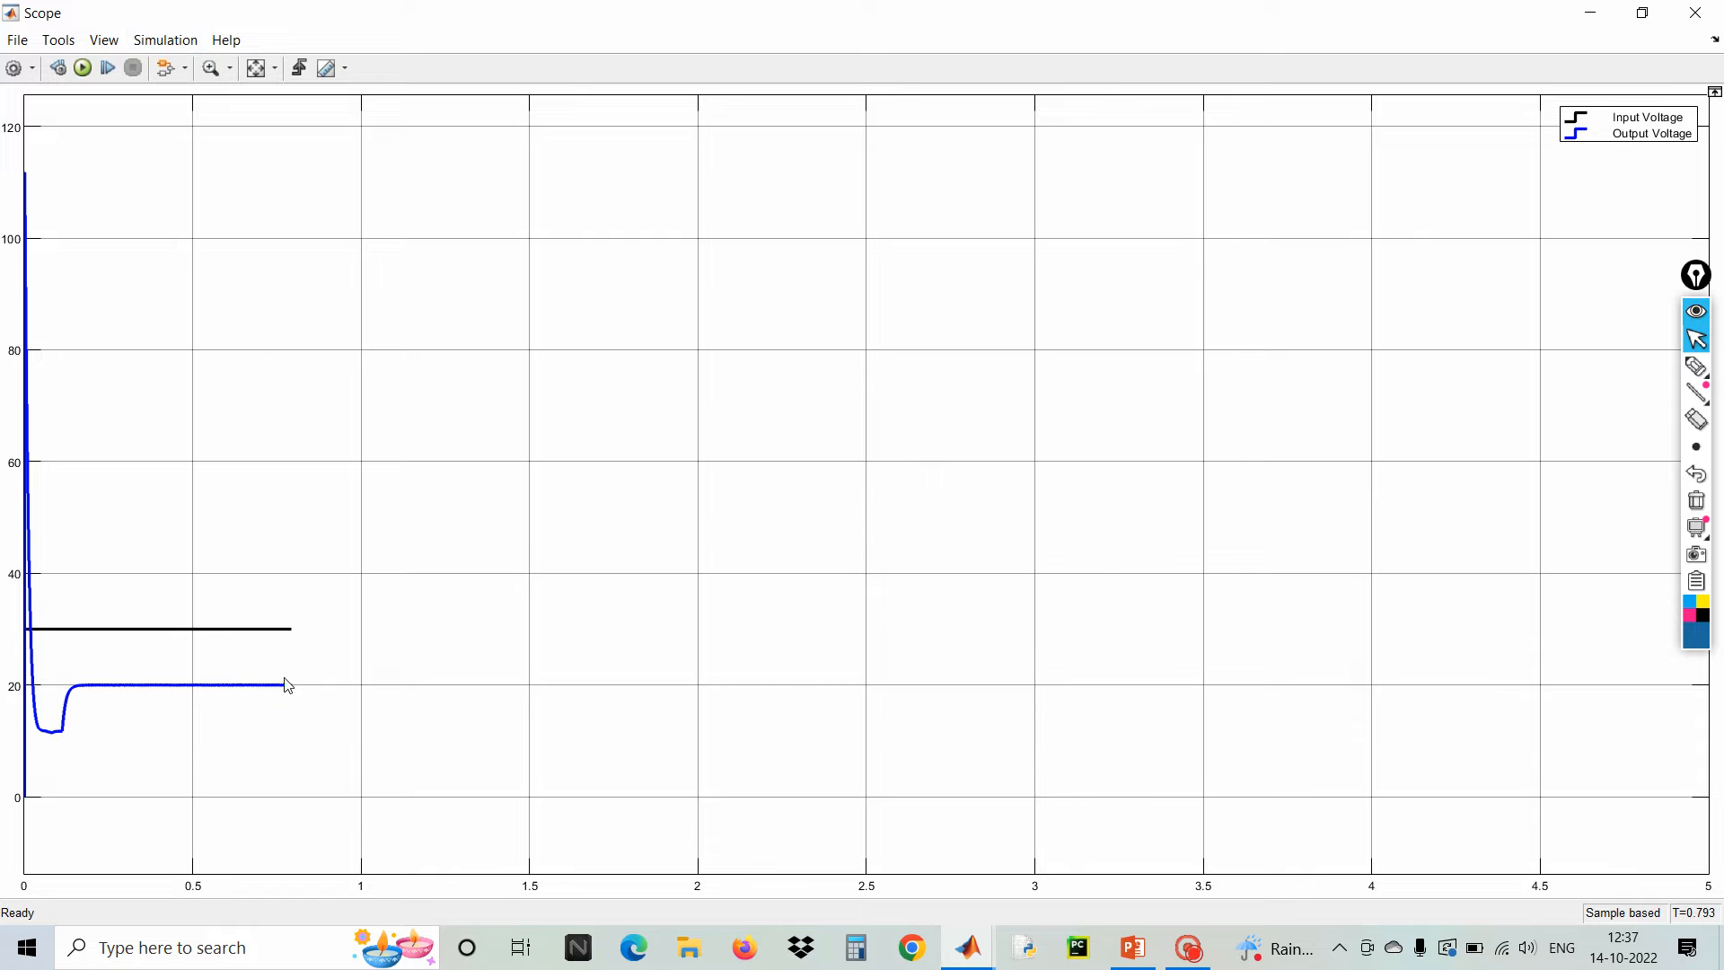
- Close the scope and set the DC Voltage Source's amplitude to 15 V
click(1695, 13)
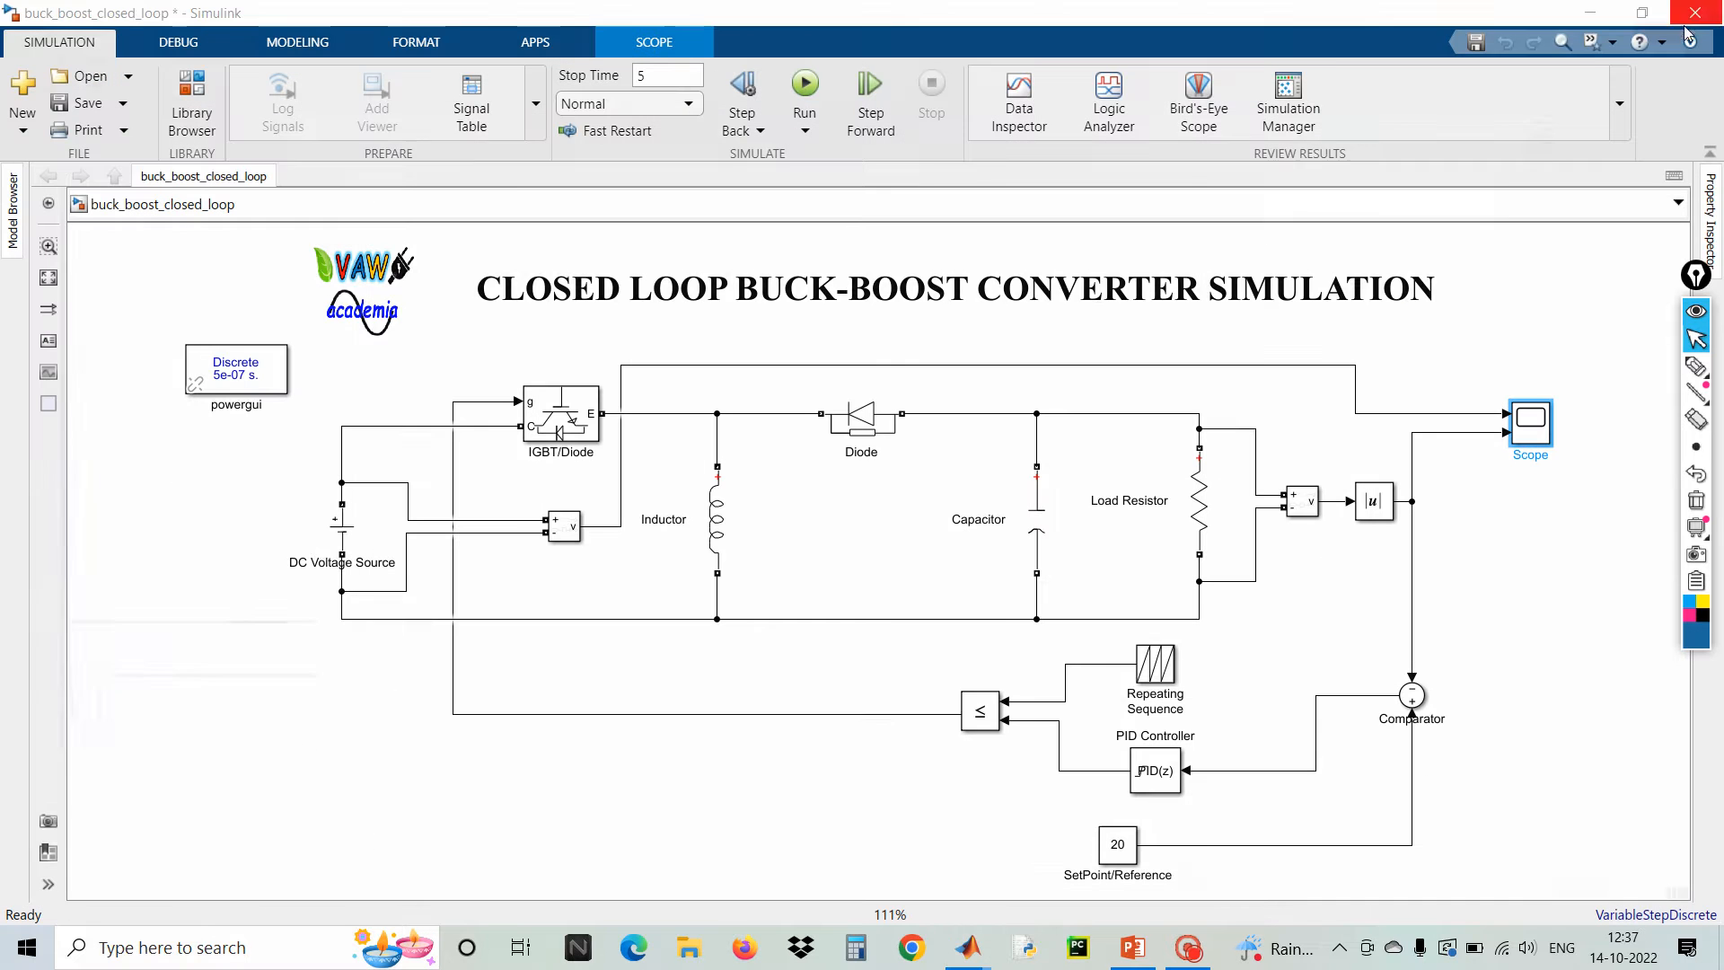
click(347, 537)
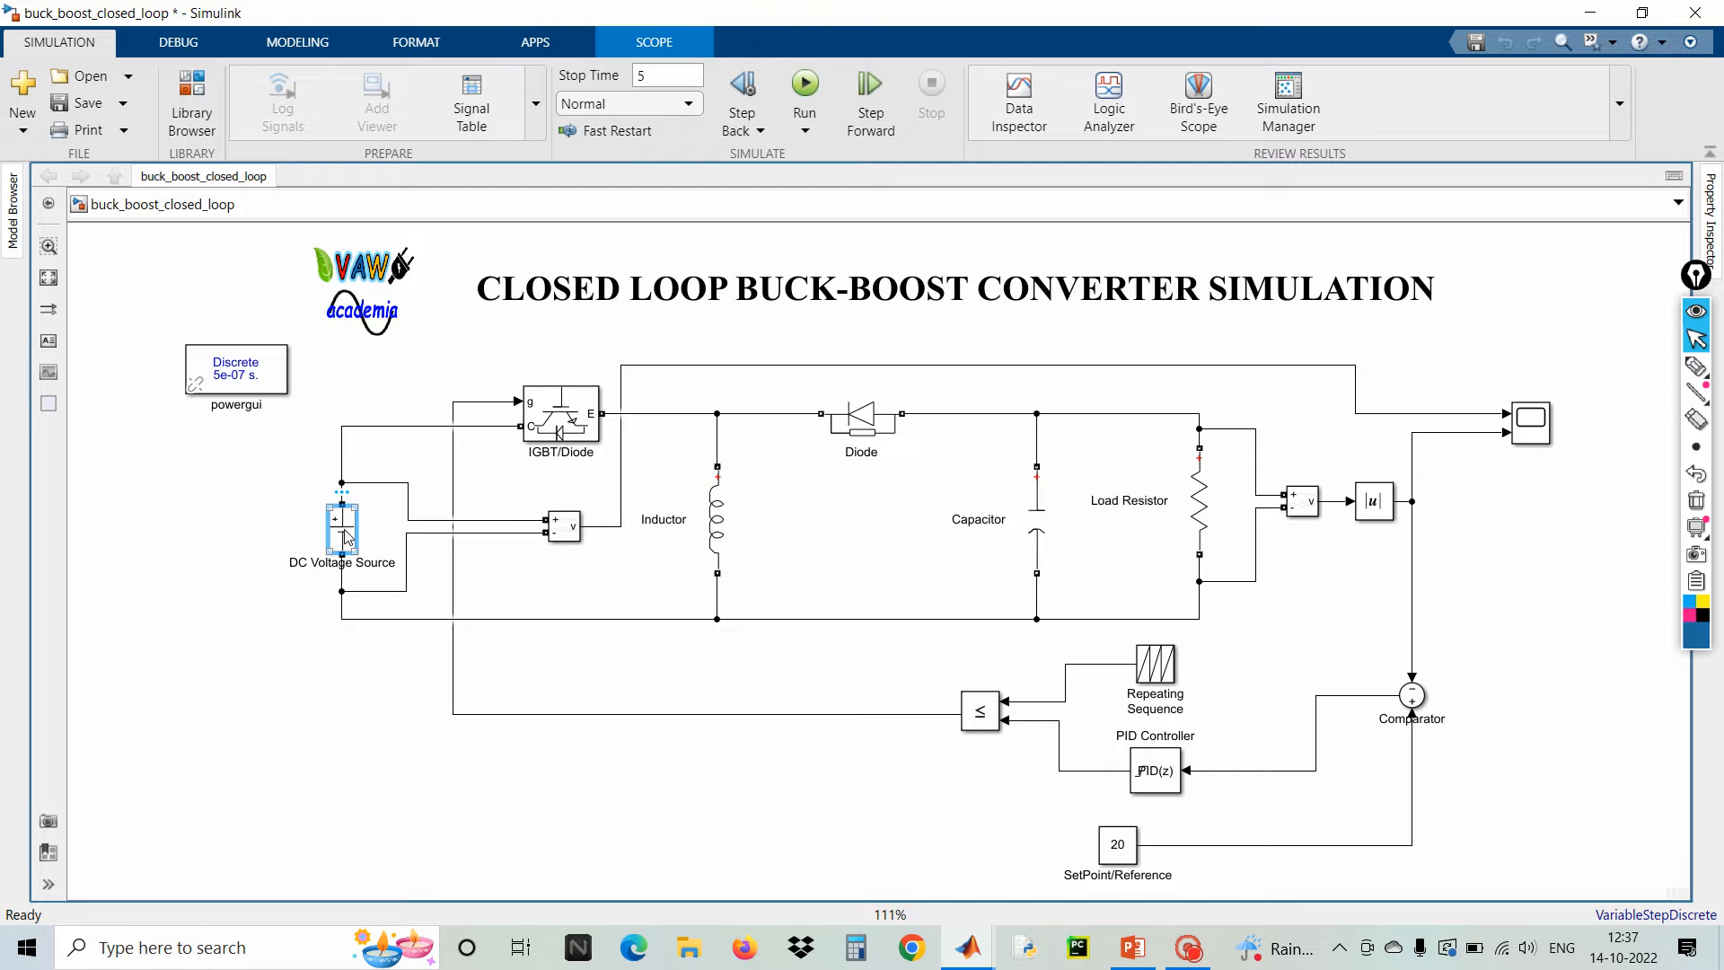
double_click(347, 537)
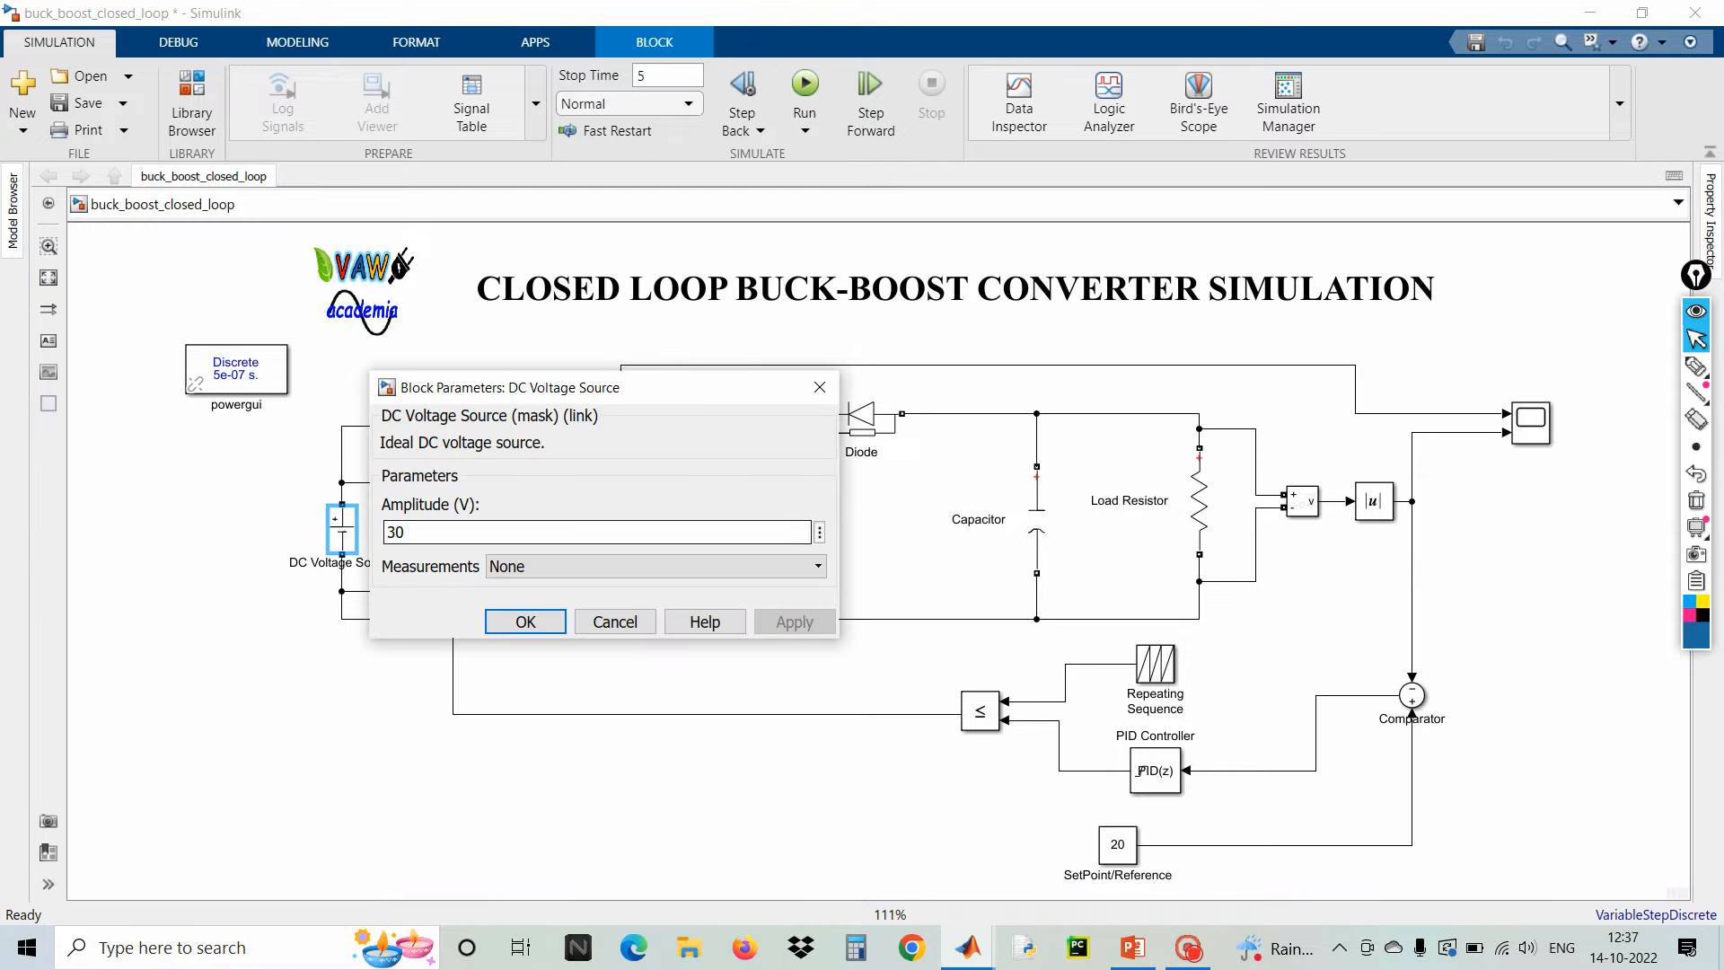
double_click(457, 532)
text(15)
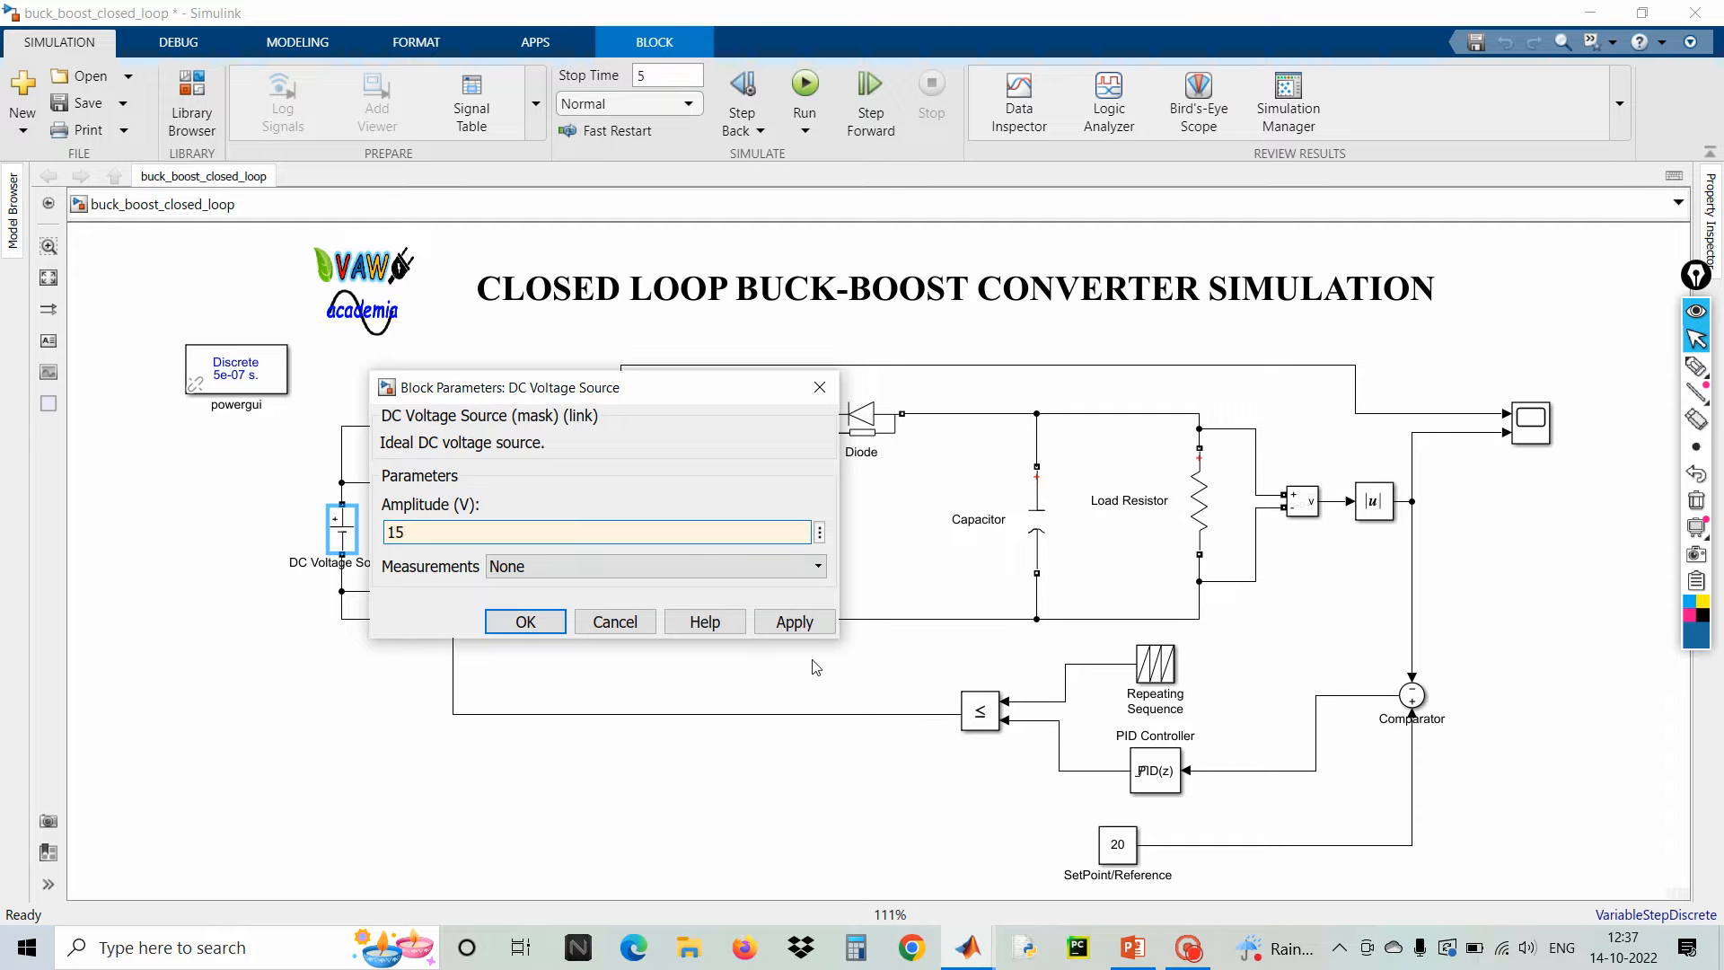
click(794, 621)
click(525, 622)
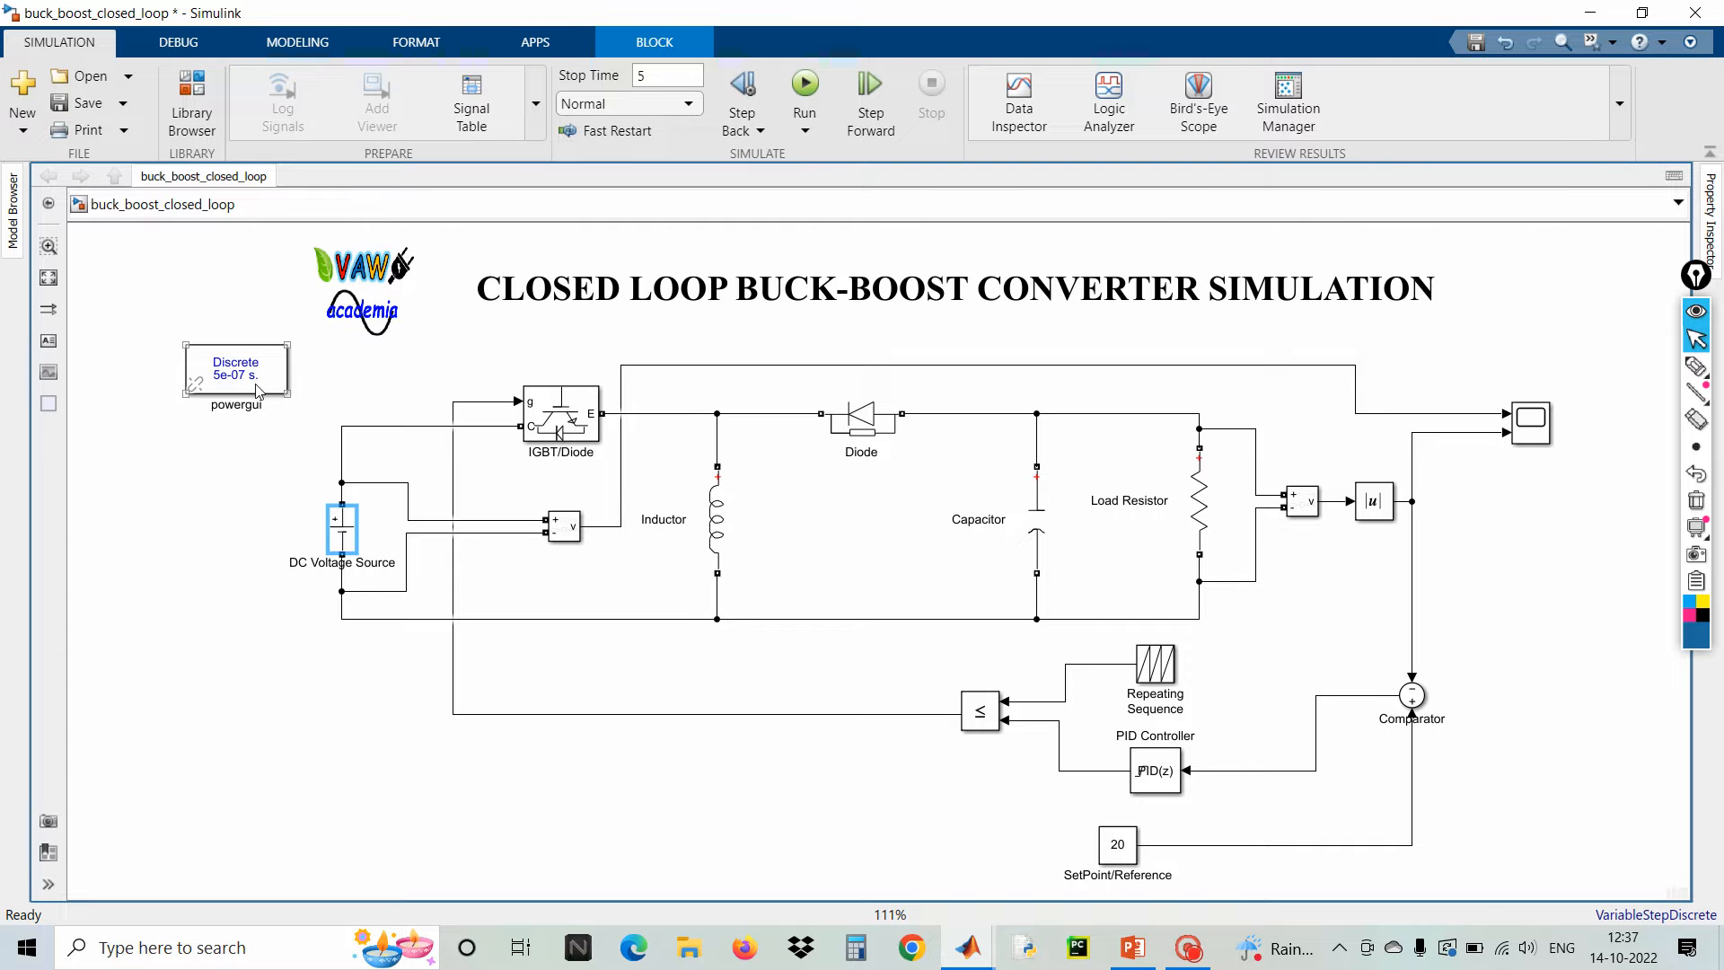
- Run the simulation again, open the scope and scale its axes to fit the traces
click(803, 94)
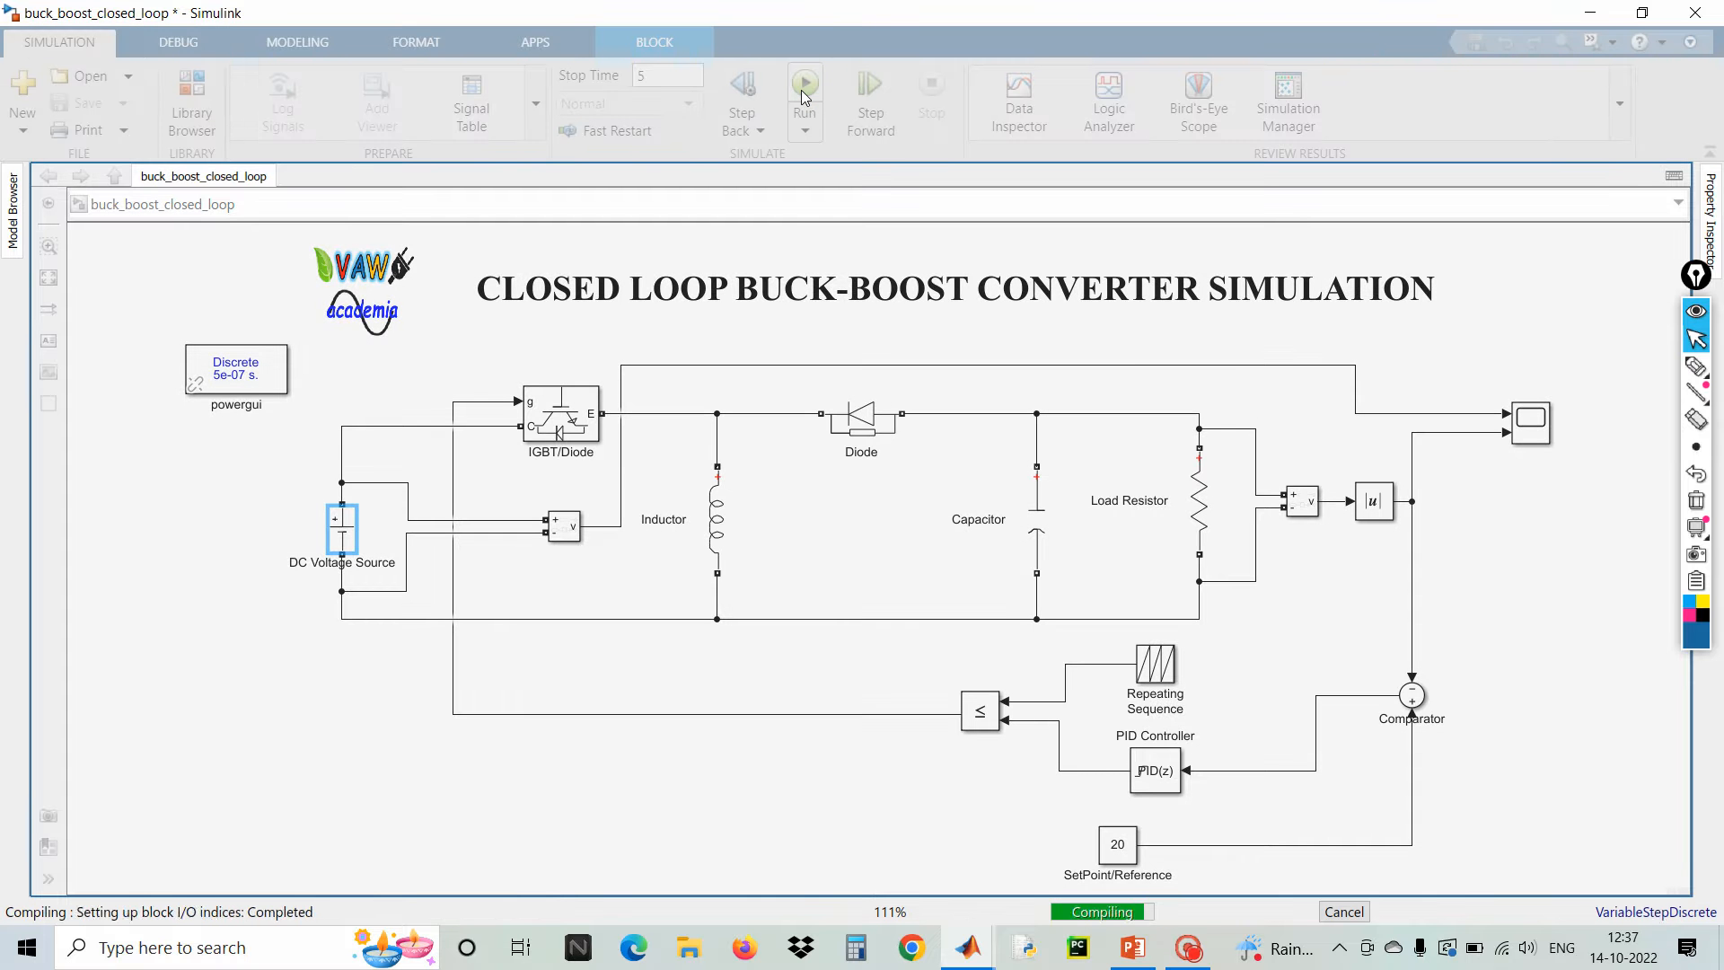
double_click(1533, 427)
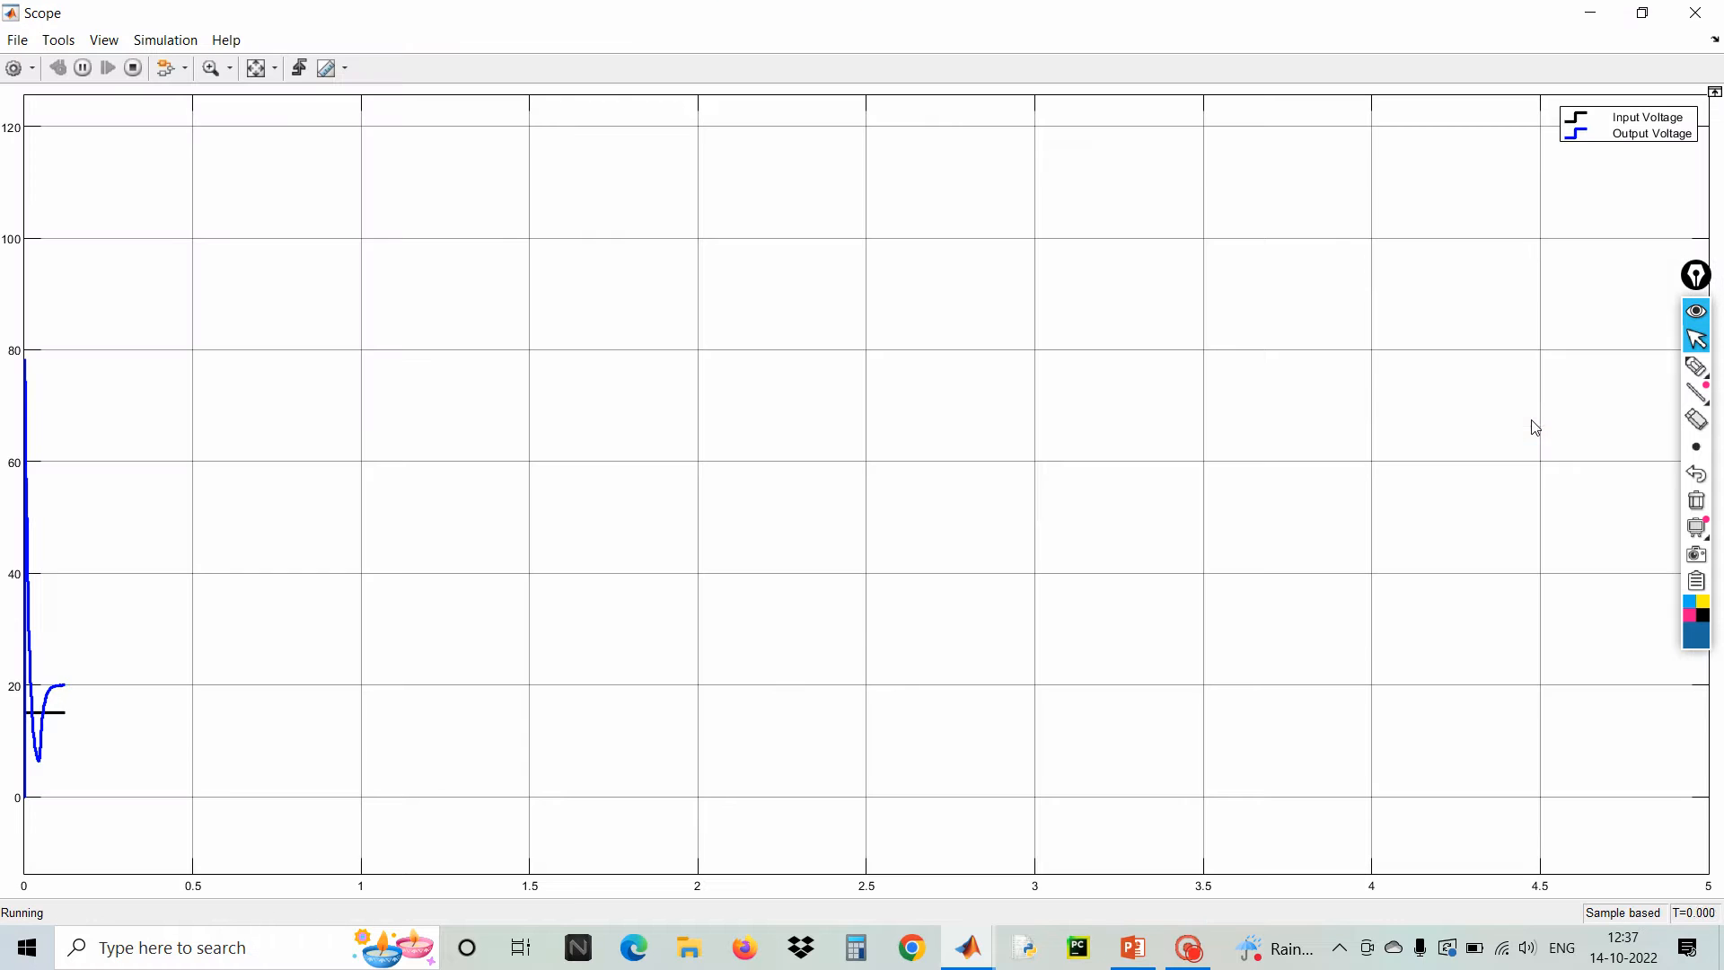
click(258, 69)
- Label the scope's input trace I/P and output trace O/P with the annotation pen, and clear the marks
click(1696, 368)
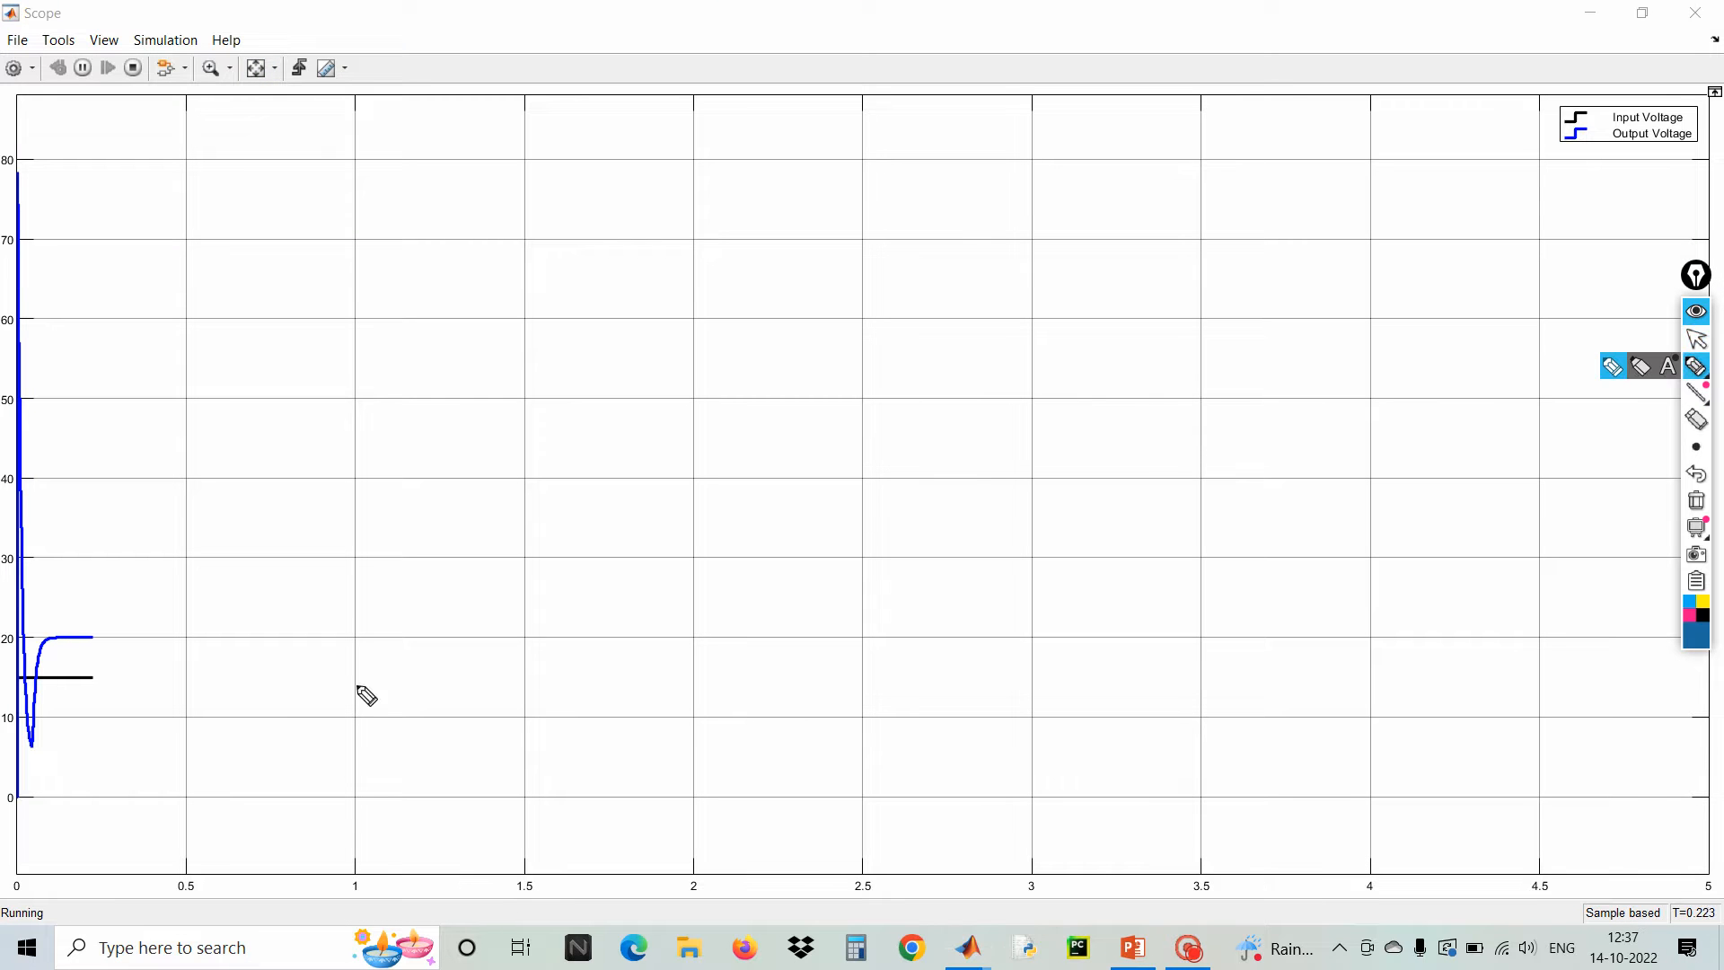
drag(79, 679, 119, 778)
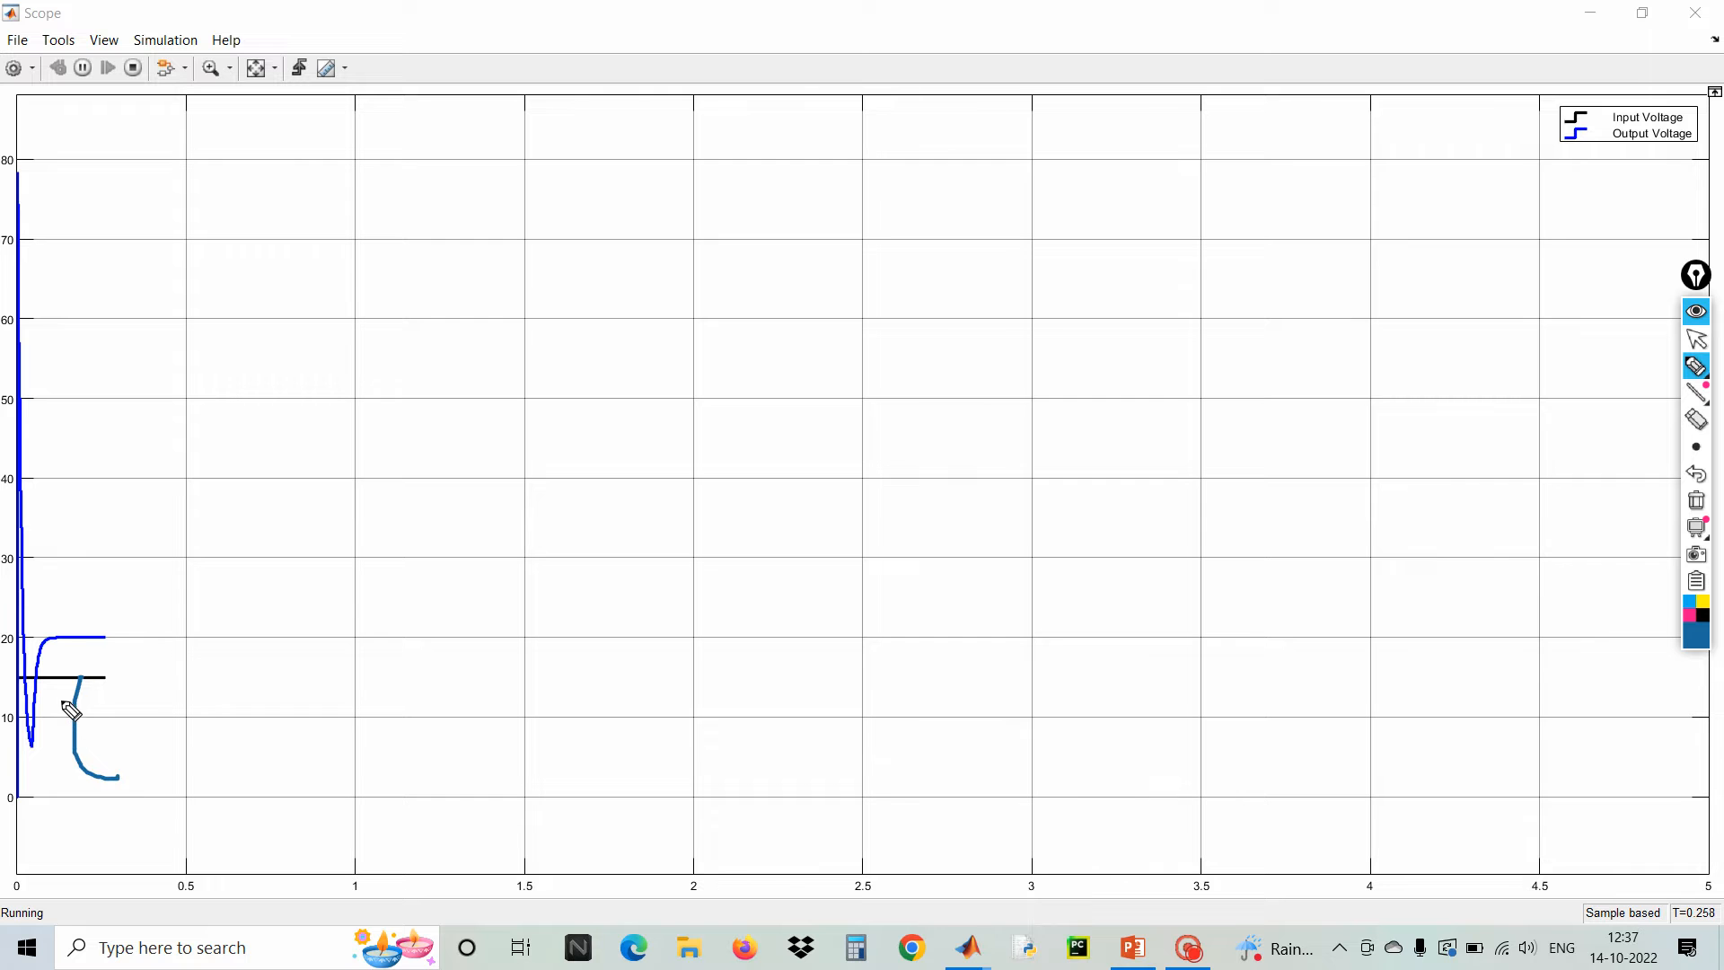
drag(61, 700, 80, 678)
mouse_move(103, 738)
mouse_down()
mouse_move(142, 731)
mouse_move(120, 769)
mouse_up()
mouse_move(141, 695)
mouse_down()
mouse_move(161, 777)
mouse_move(172, 759)
mouse_up()
mouse_move(125, 583)
mouse_down()
mouse_move(106, 576)
mouse_move(87, 630)
mouse_move(111, 617)
mouse_up()
drag(180, 568, 208, 611)
mouse_move(219, 550)
mouse_down()
mouse_move(221, 610)
mouse_move(221, 584)
mouse_up()
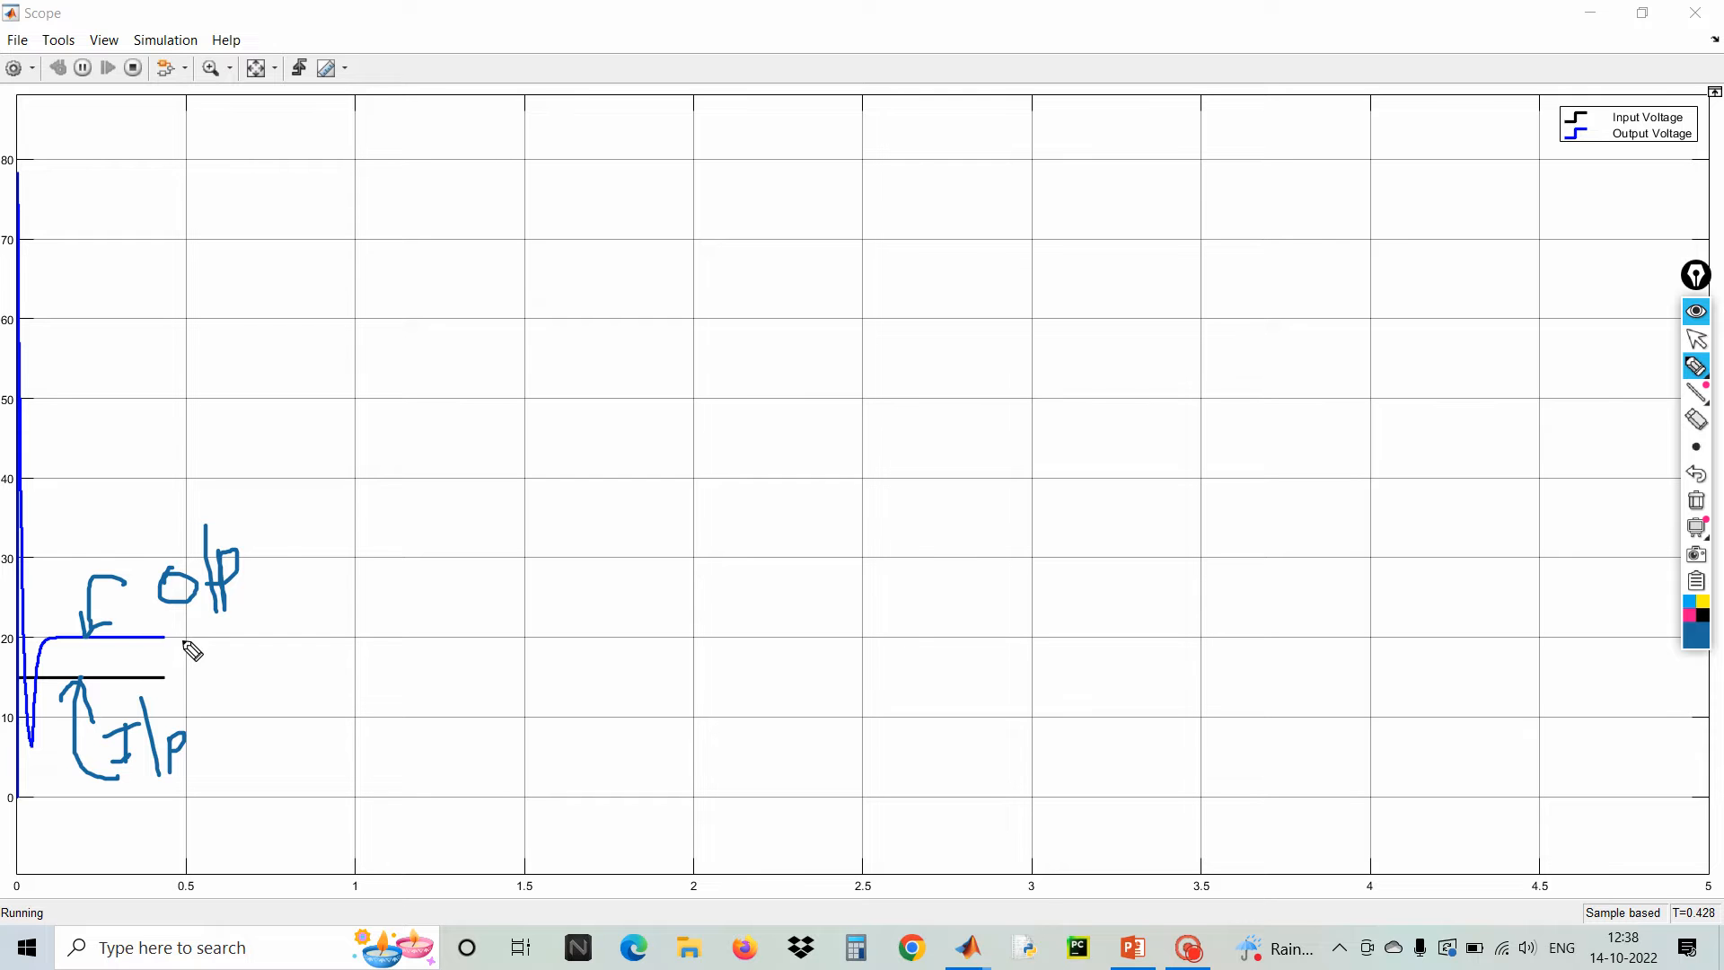
click(1696, 500)
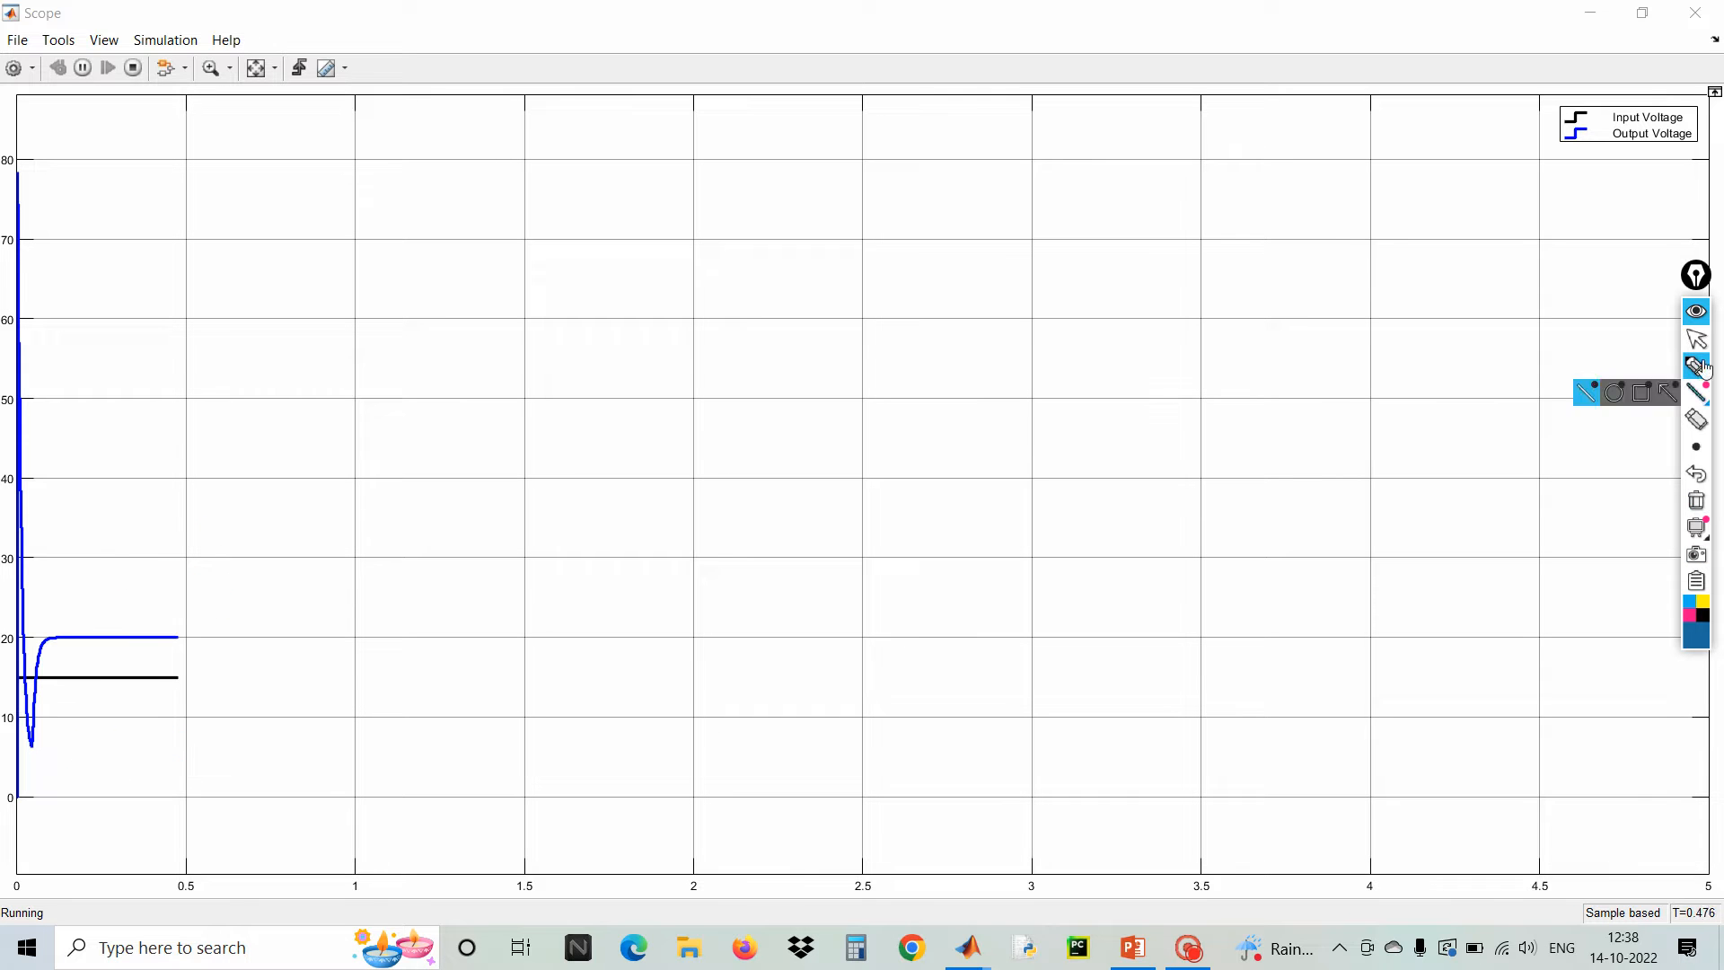
click(1704, 343)
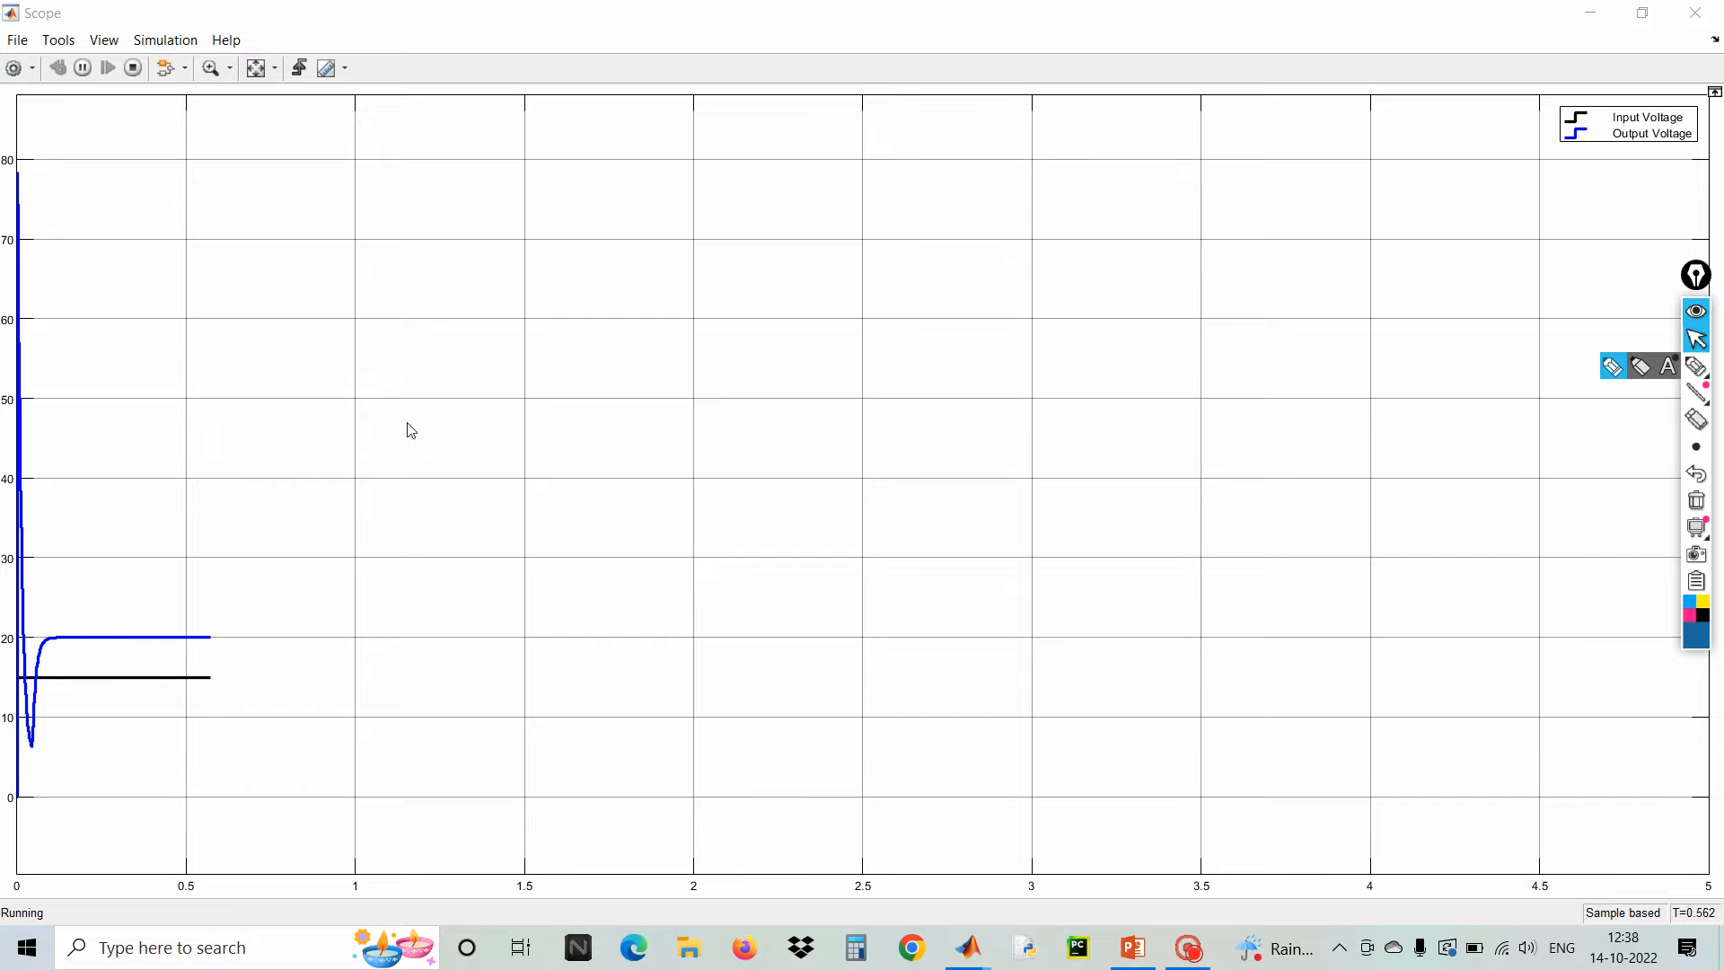
- Stop the simulation and remove the DC Voltage Source with its short connecting wires from the model
click(132, 69)
click(1694, 13)
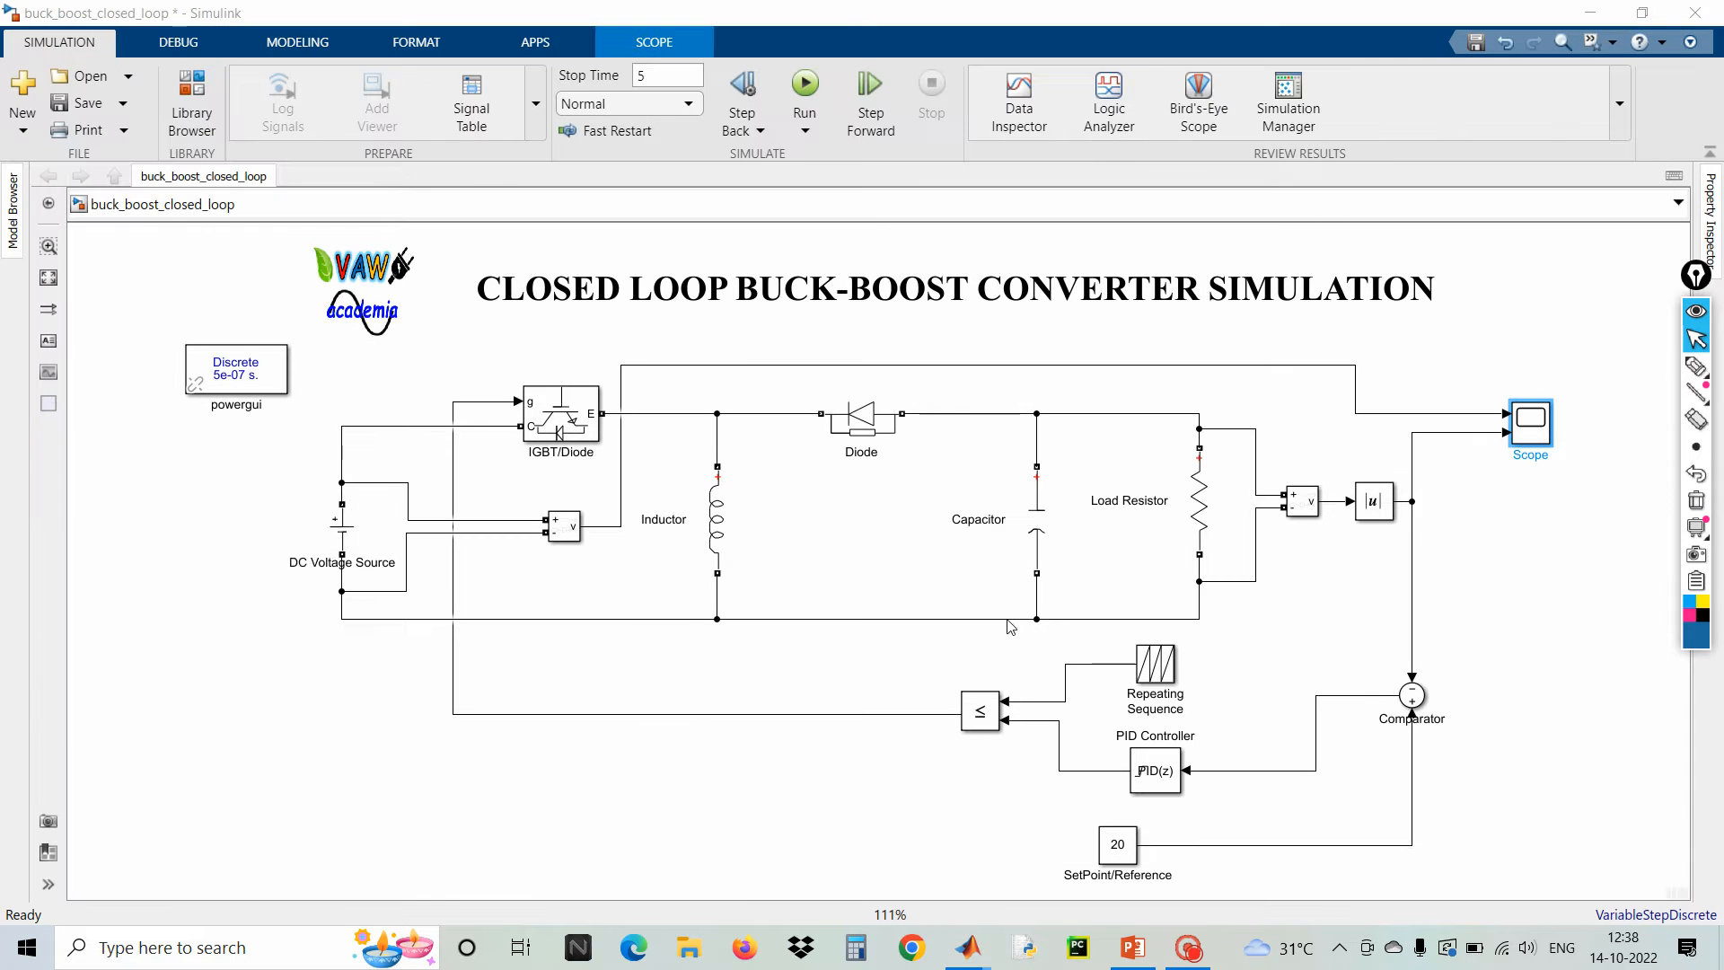
drag(339, 533, 296, 543)
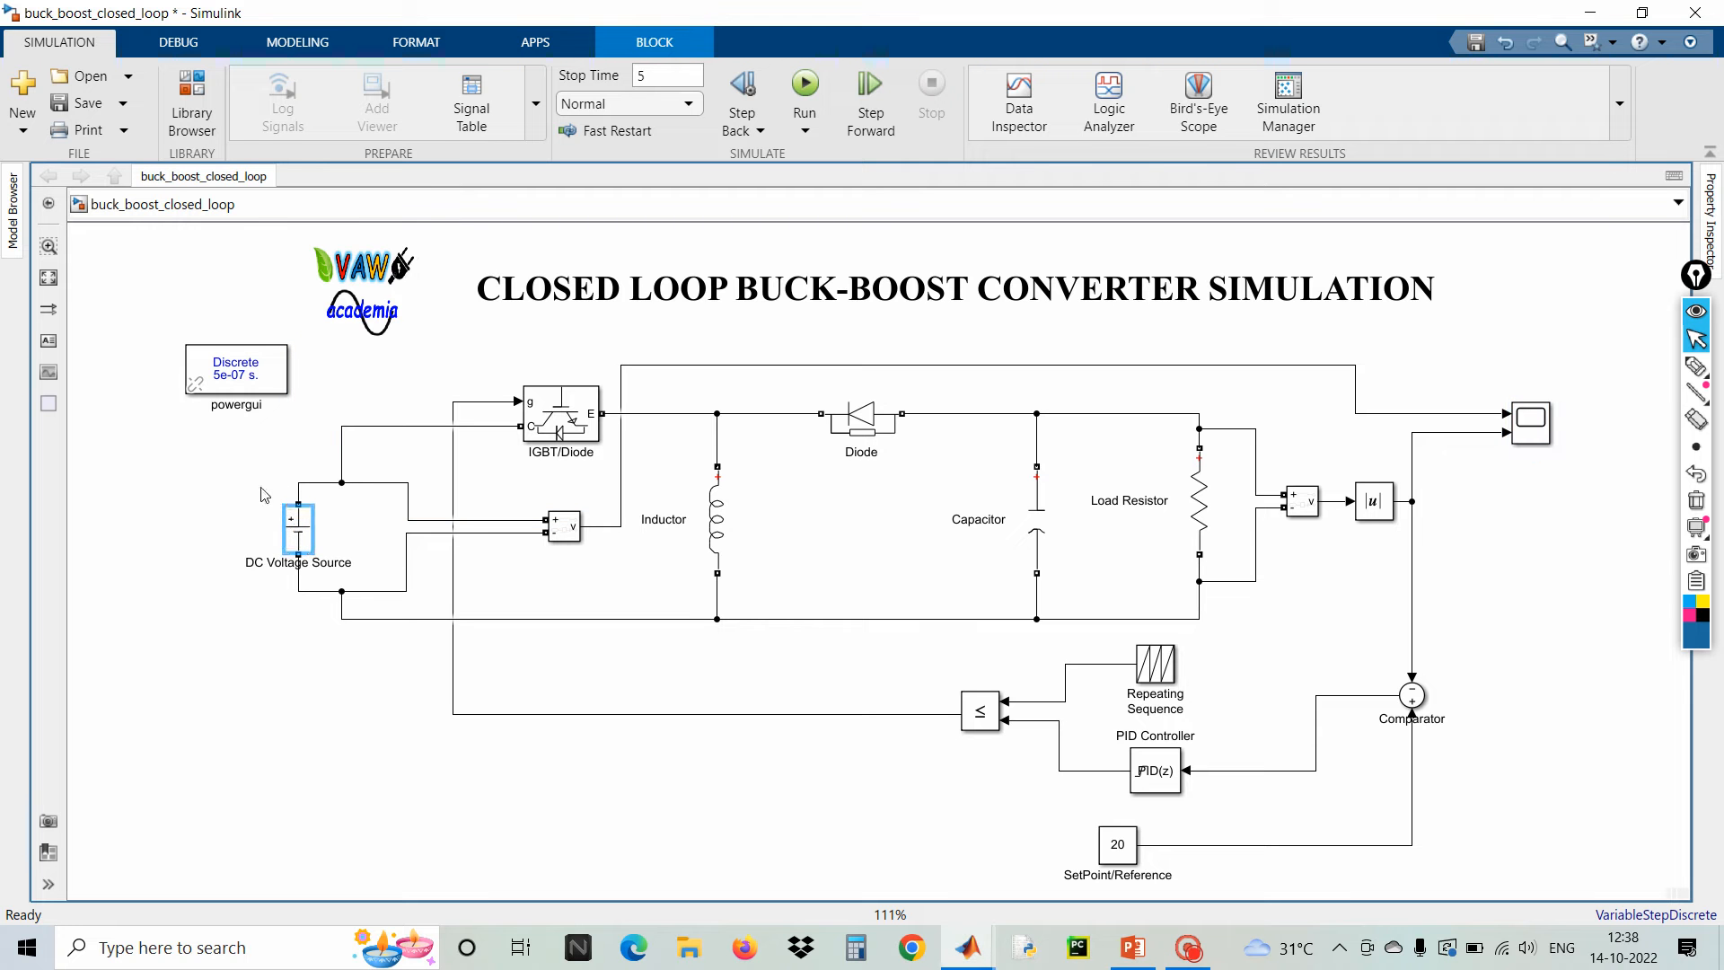
drag(278, 467, 316, 600)
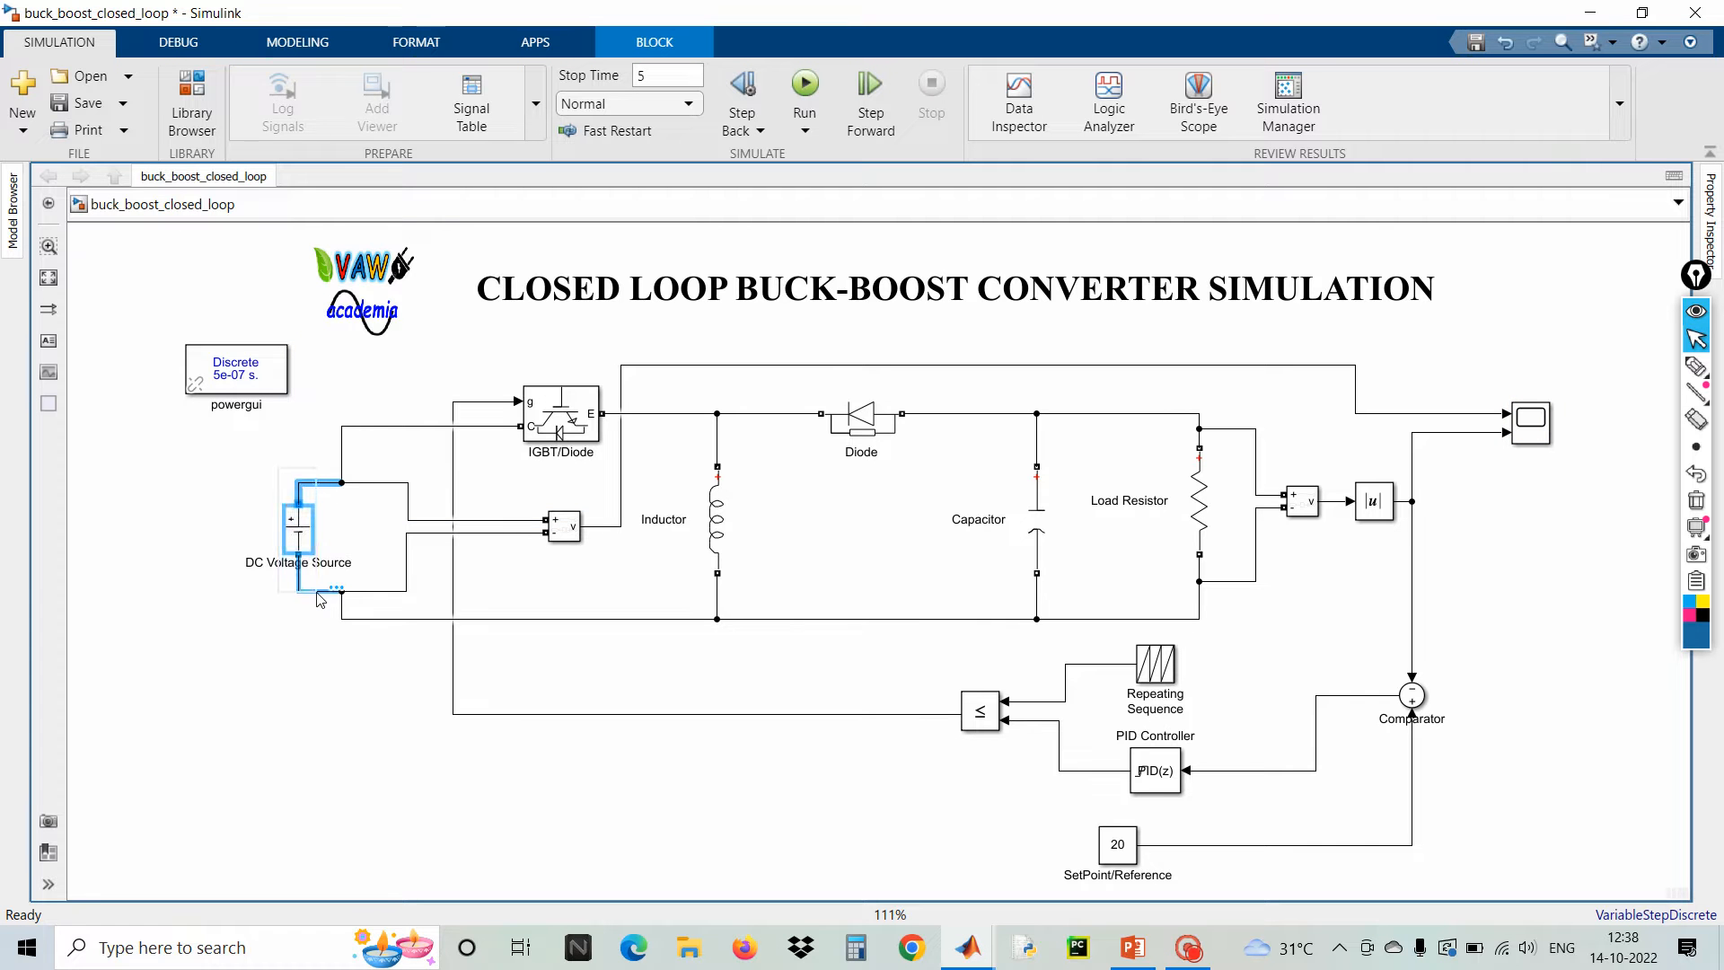
key(Delete)
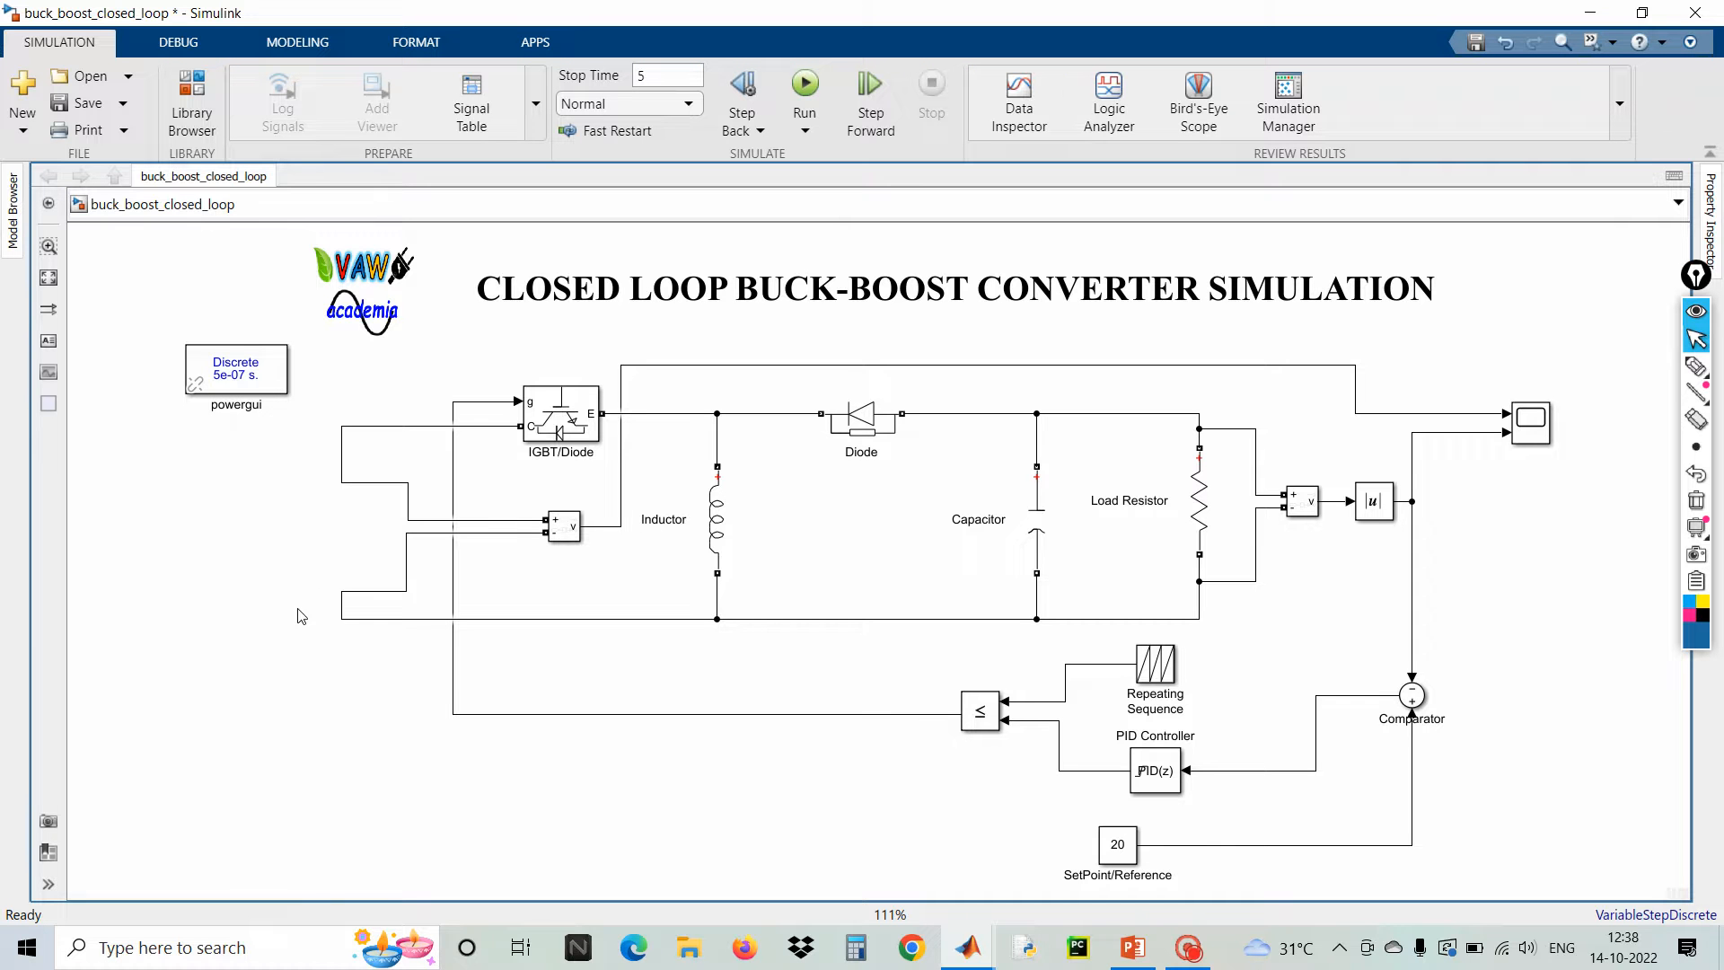
- Add a Signal Builder block and place it beside the open ends of the input wiring, below powergui
double_click(251, 603)
text(s)
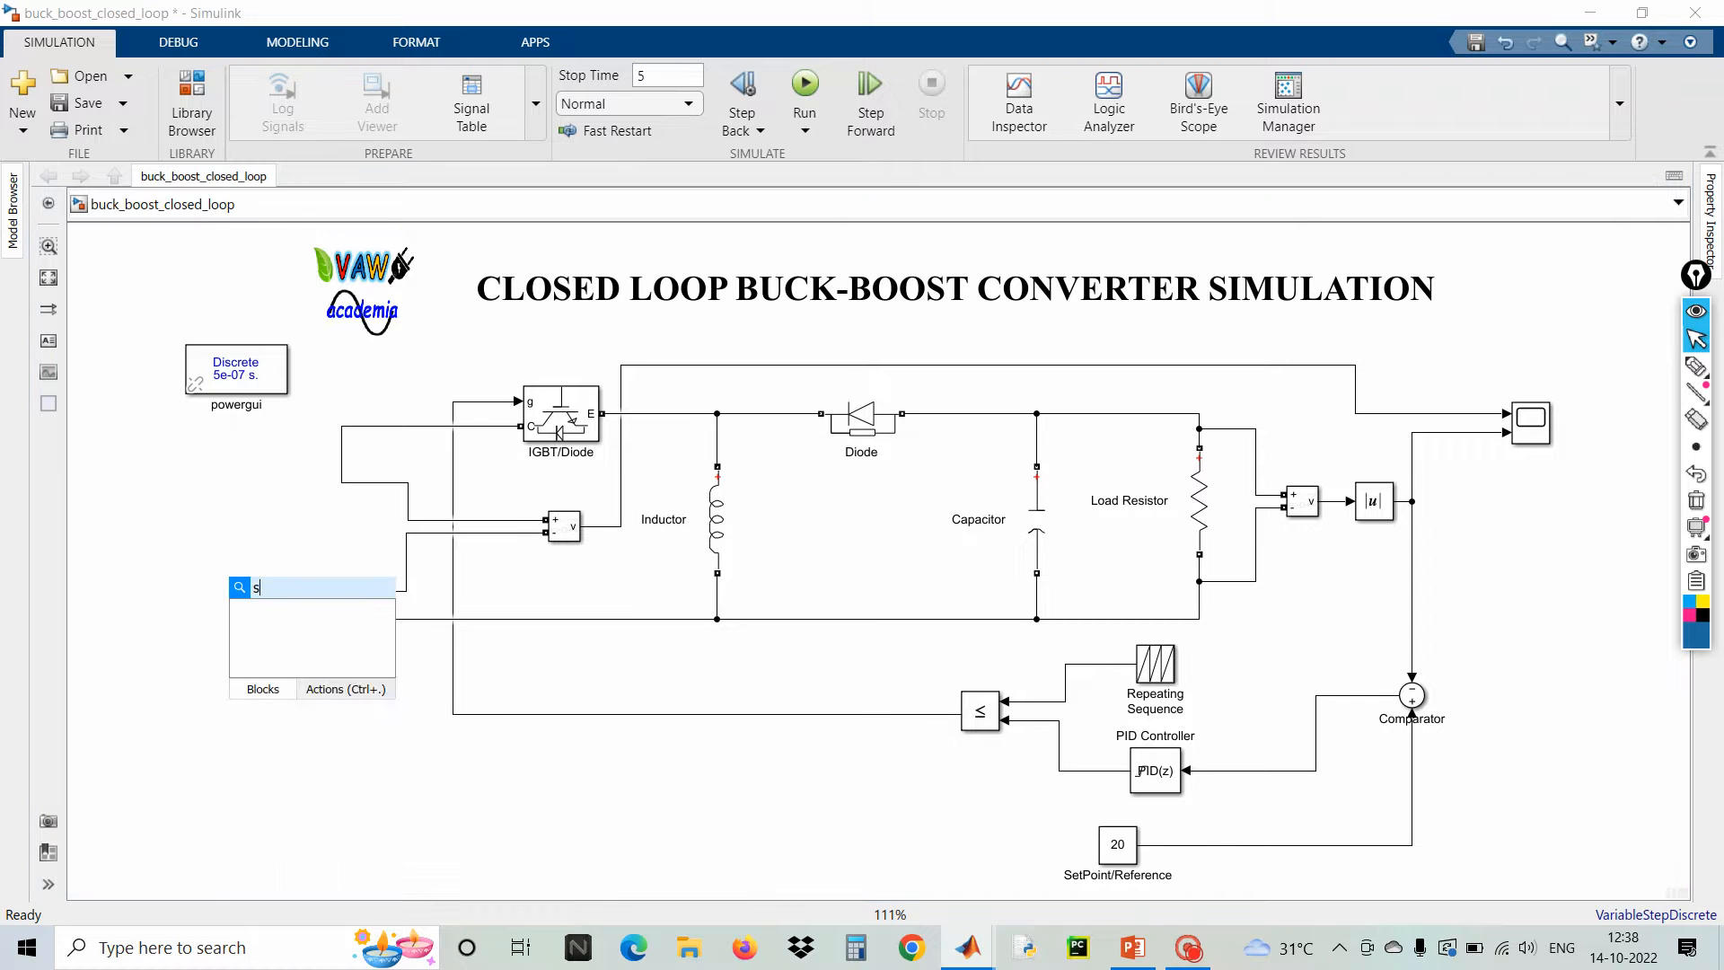
text(ignal)
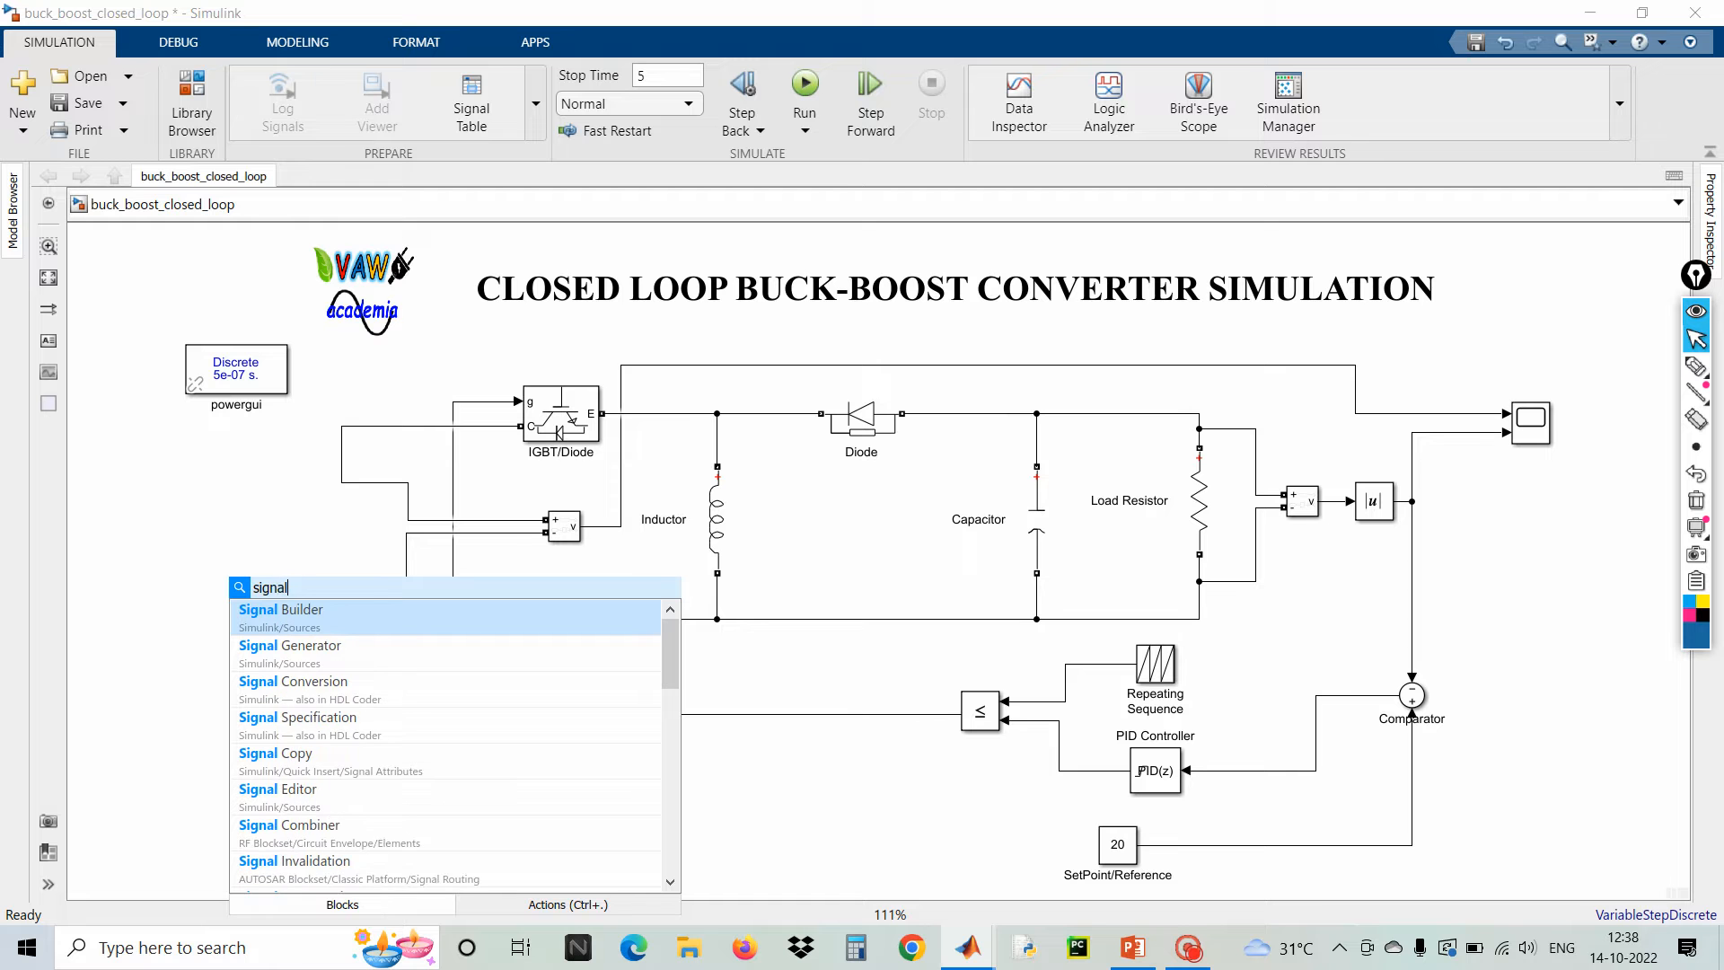
click(325, 610)
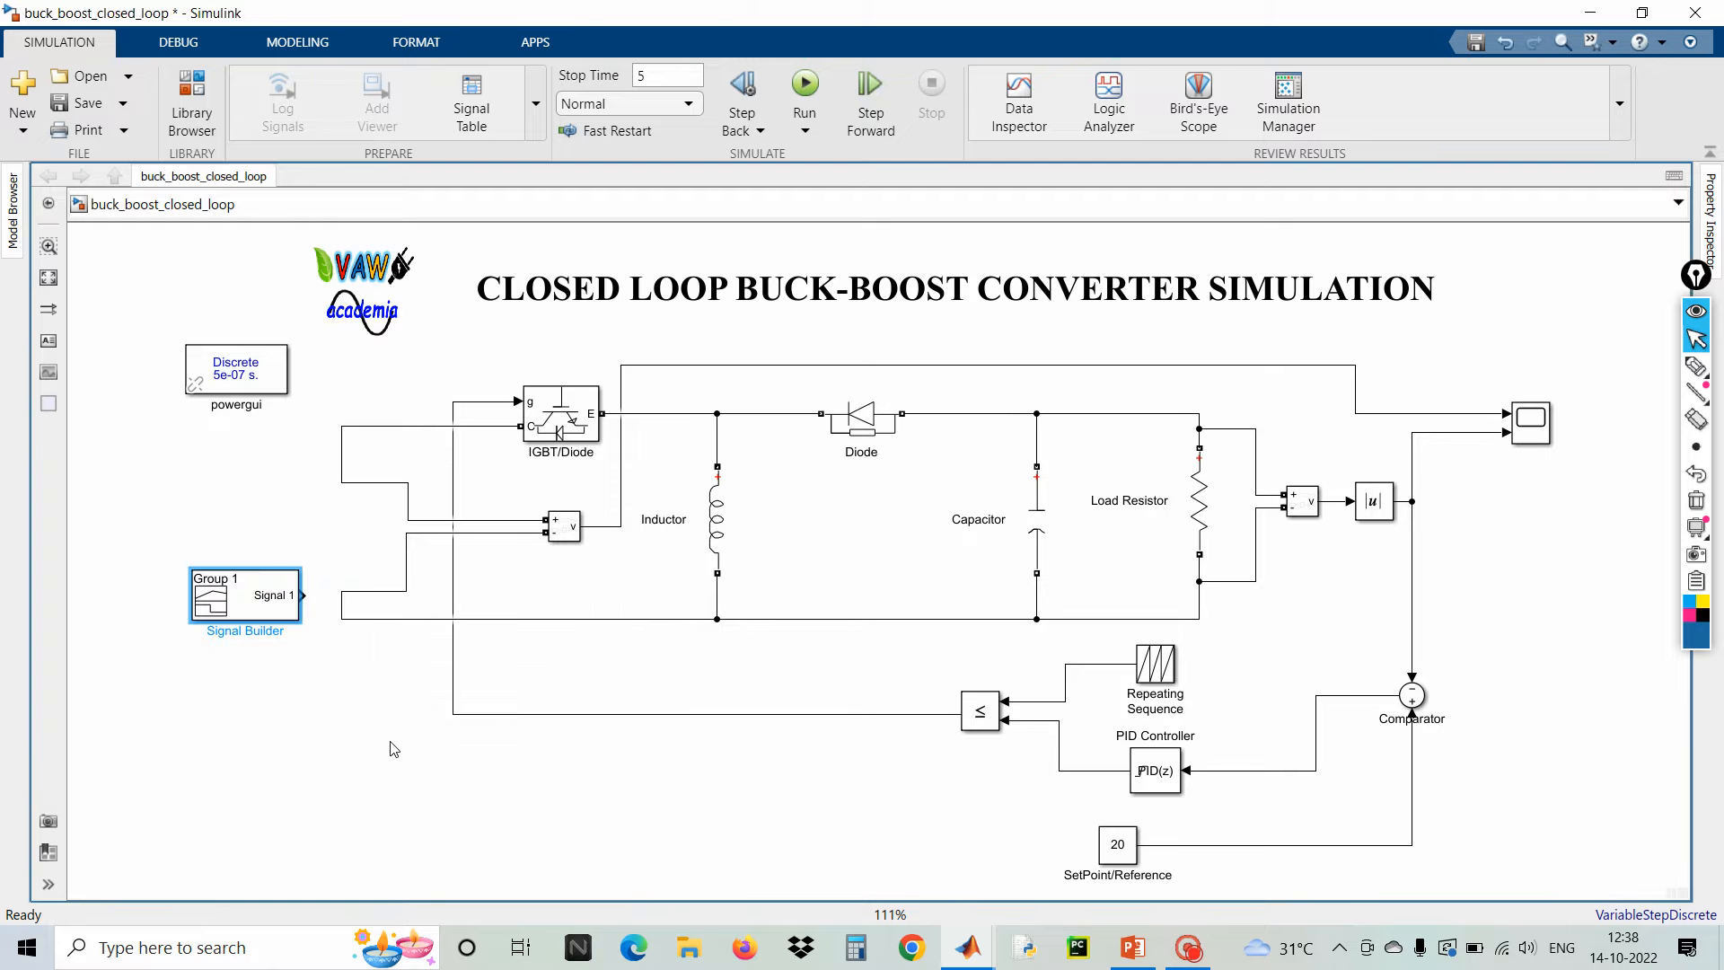
drag(243, 605, 230, 612)
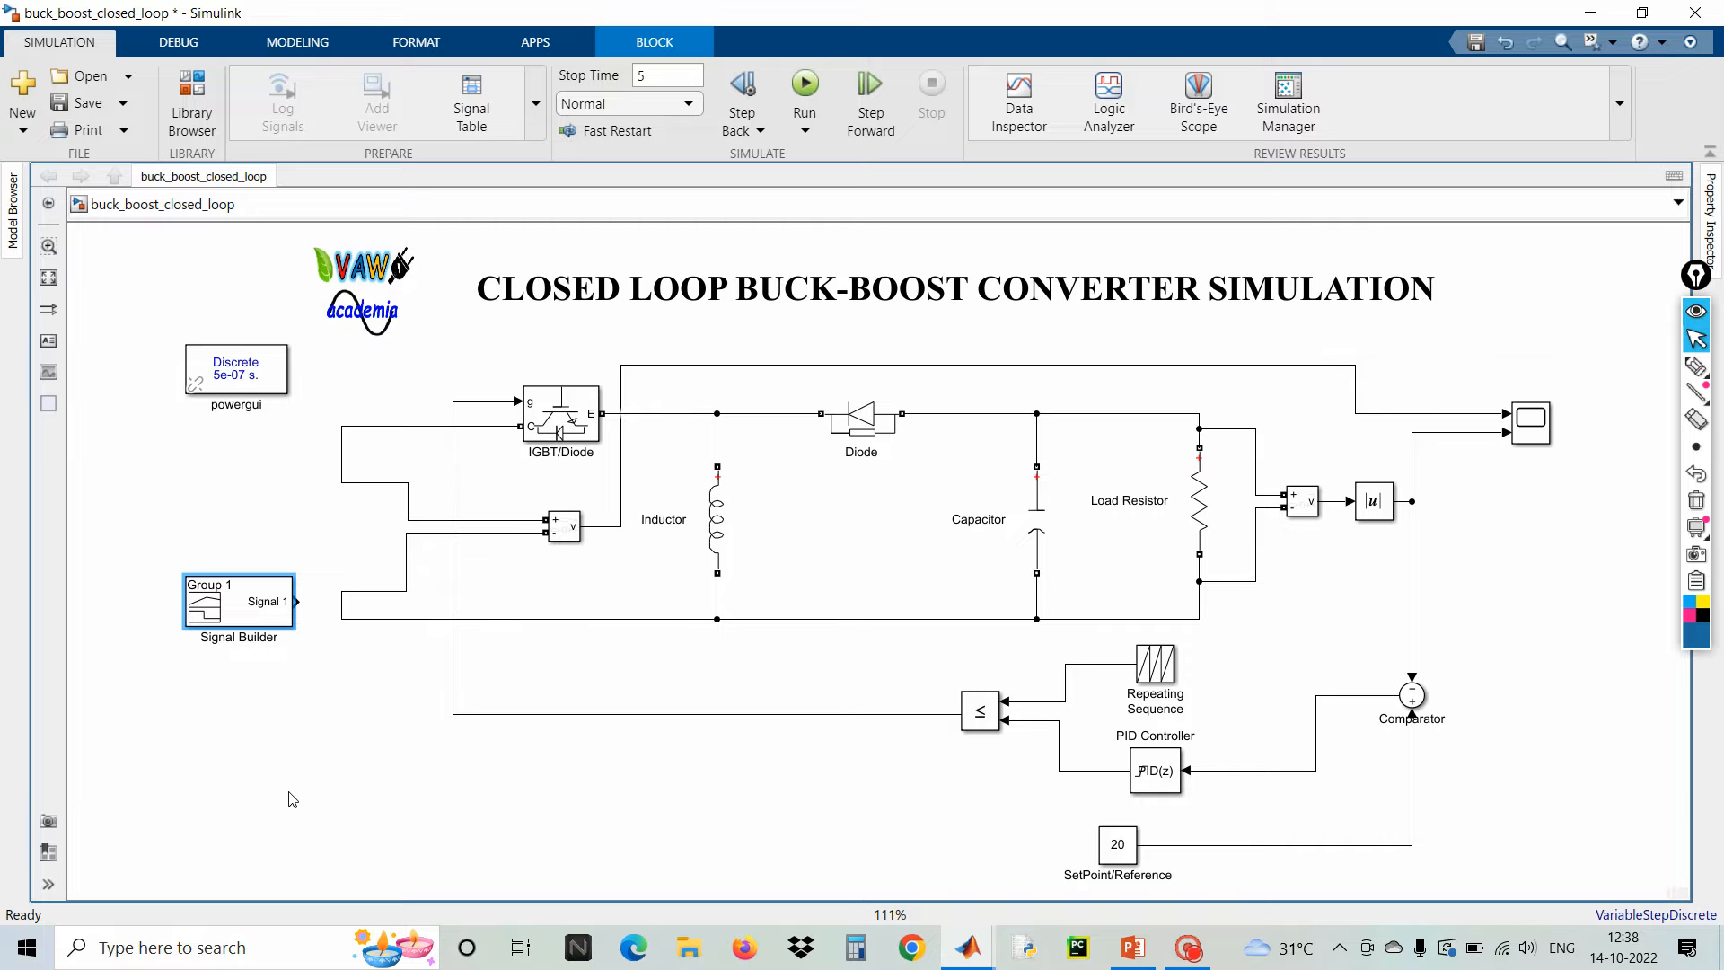
scroll(242, 620, up, 4)
scroll(242, 619, down, 3)
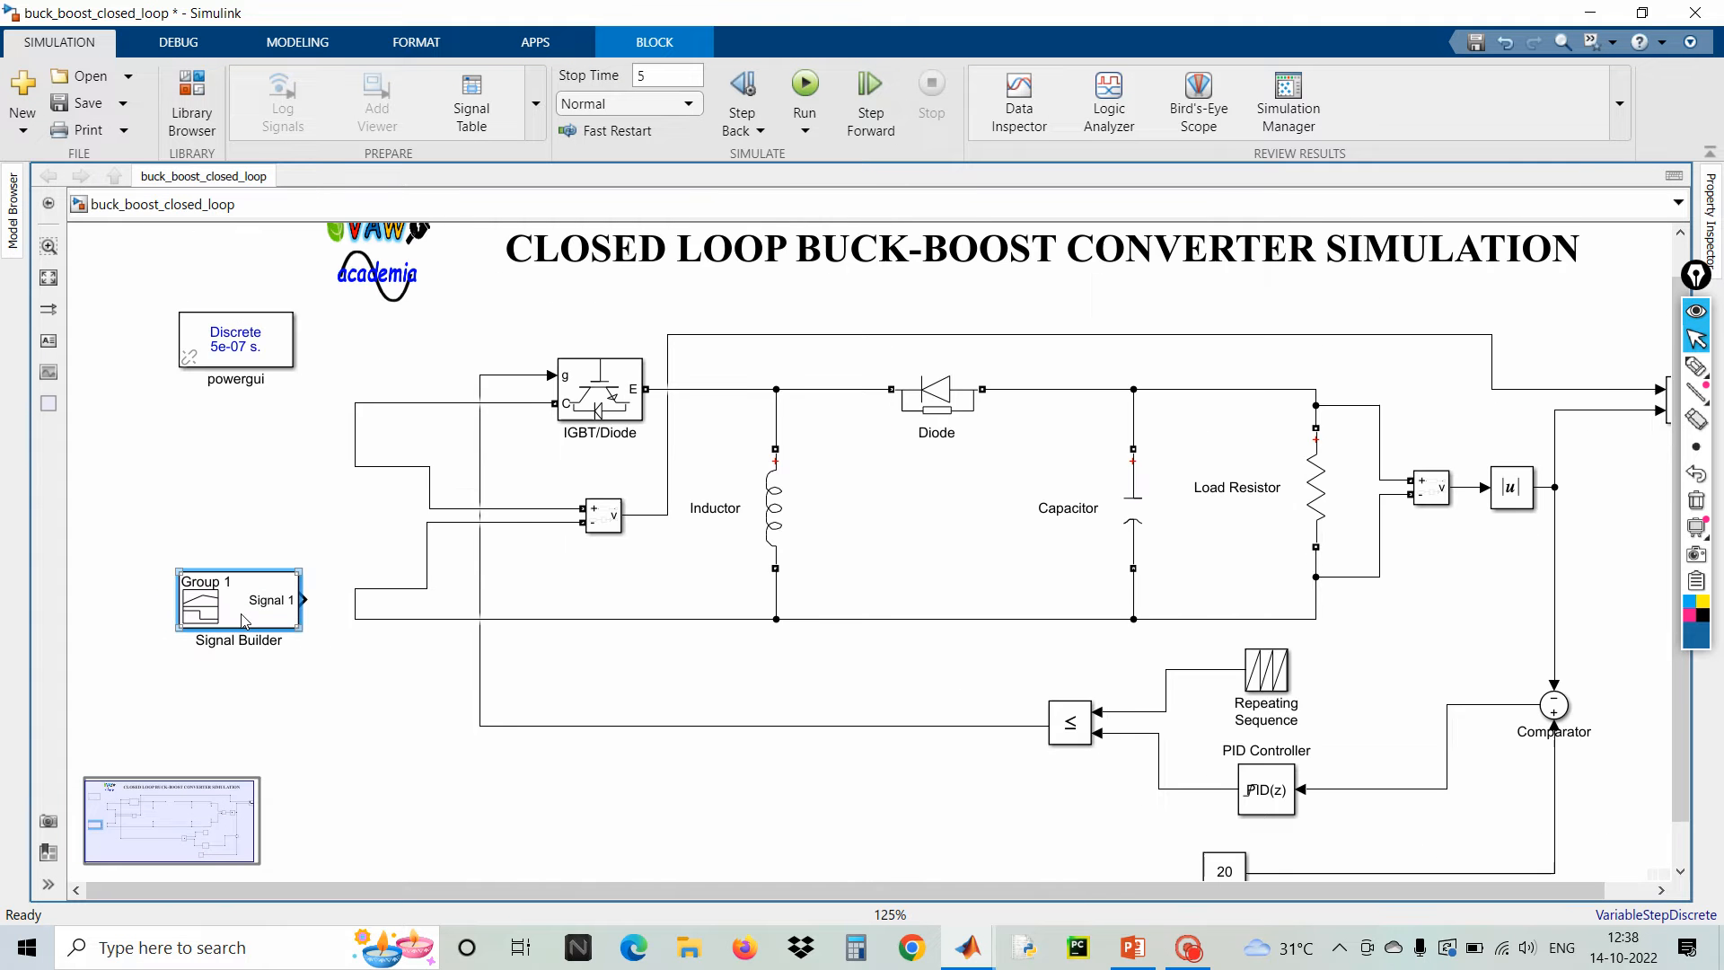
scroll(242, 620, down, 1)
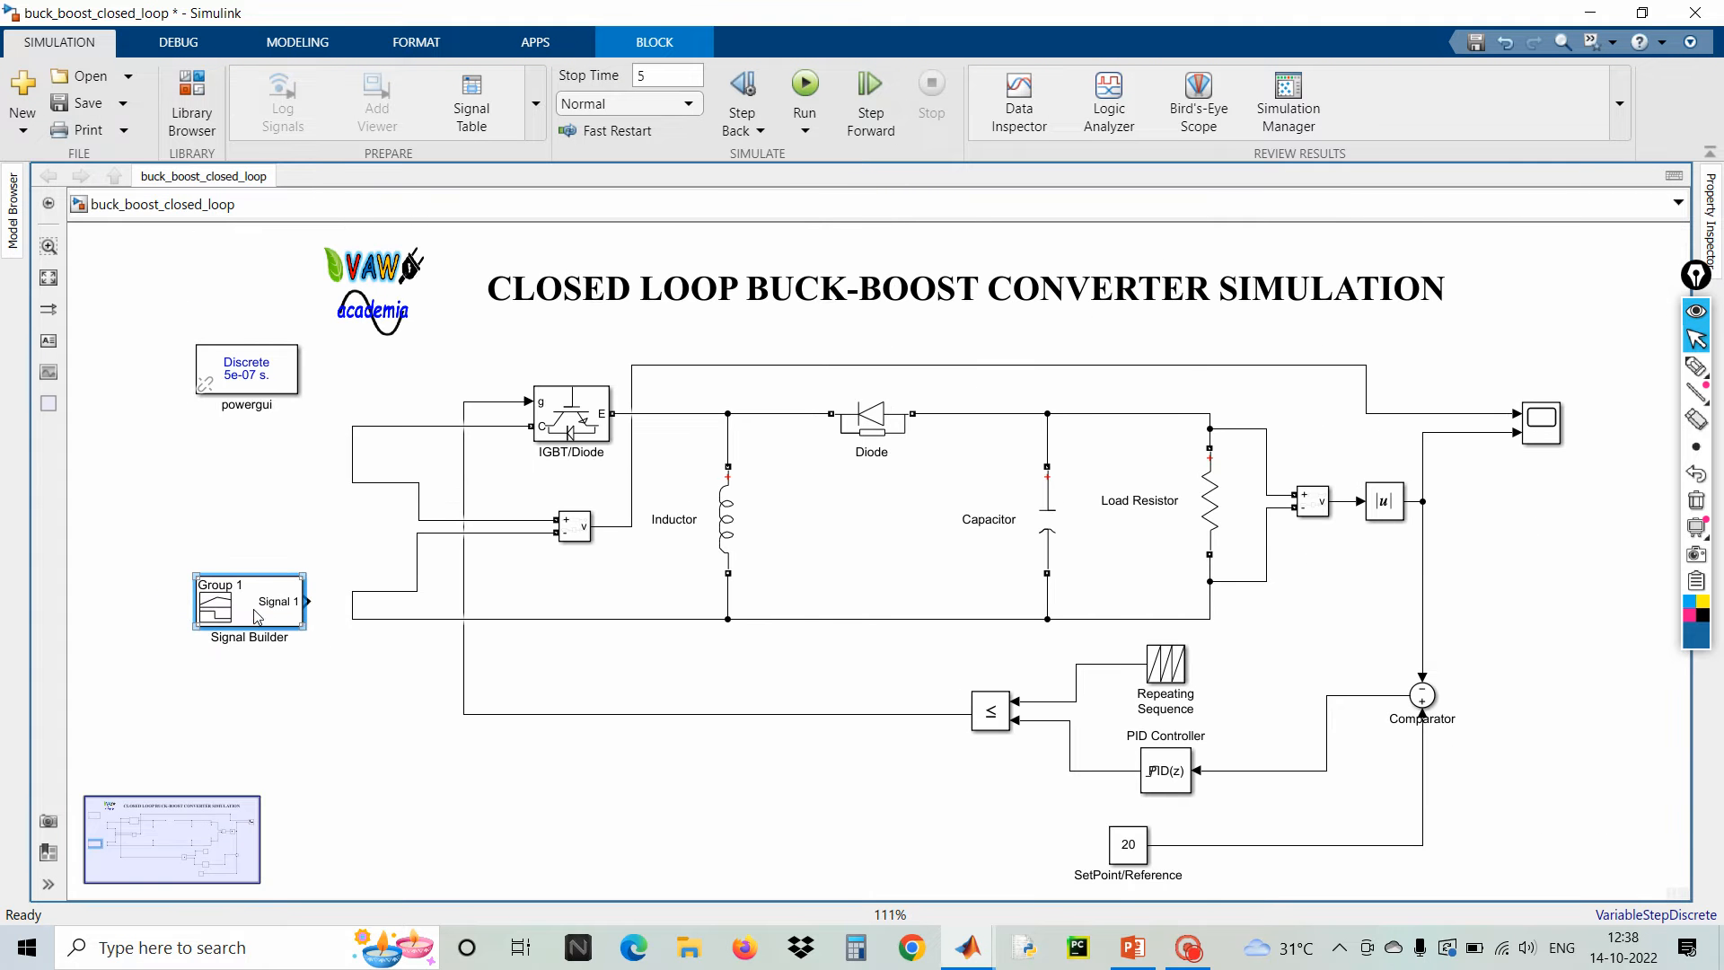
drag(258, 616, 208, 628)
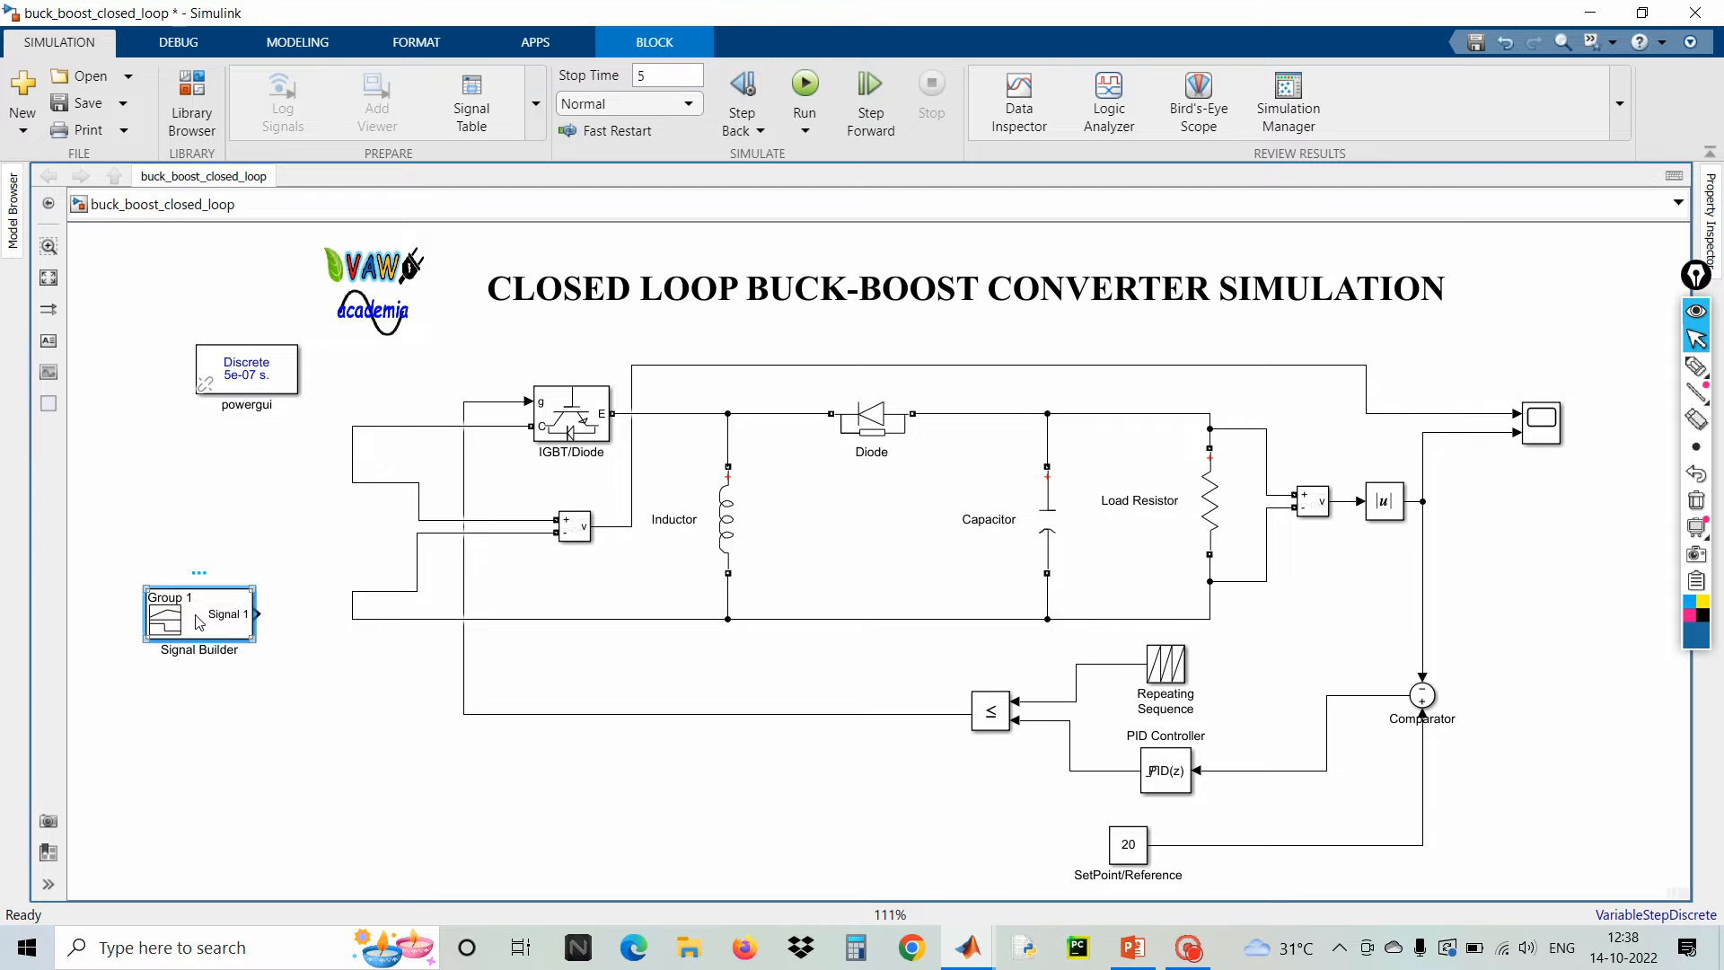
double_click(200, 621)
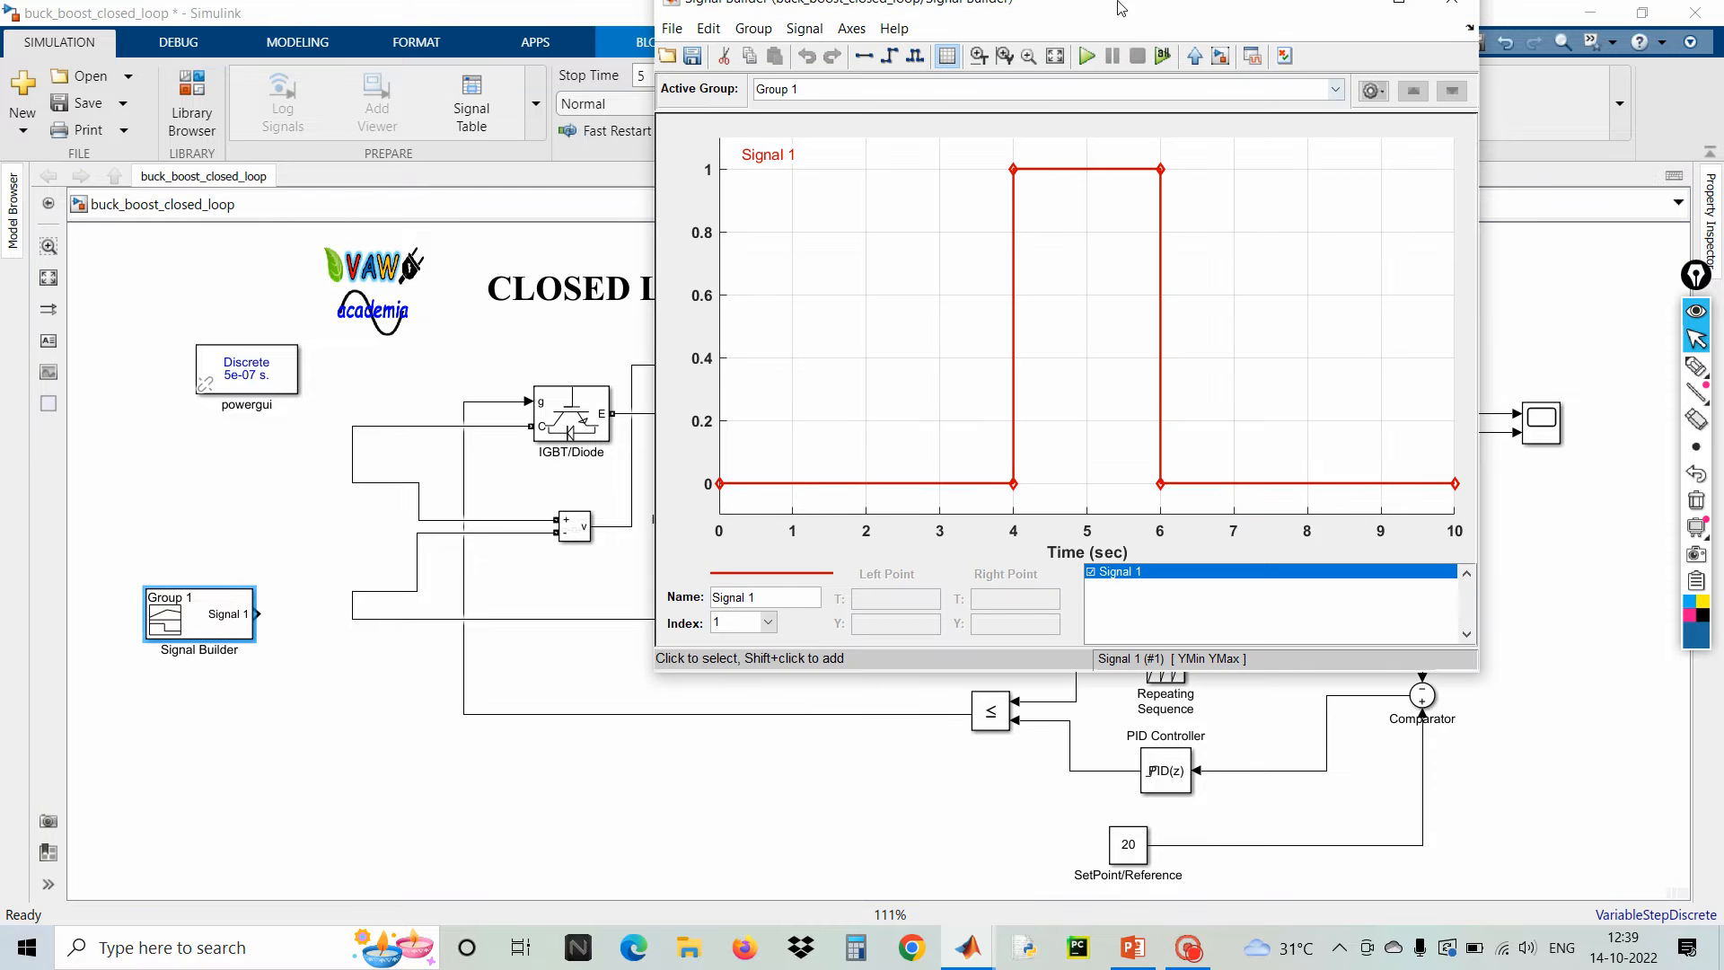
drag(940, 114, 917, 128)
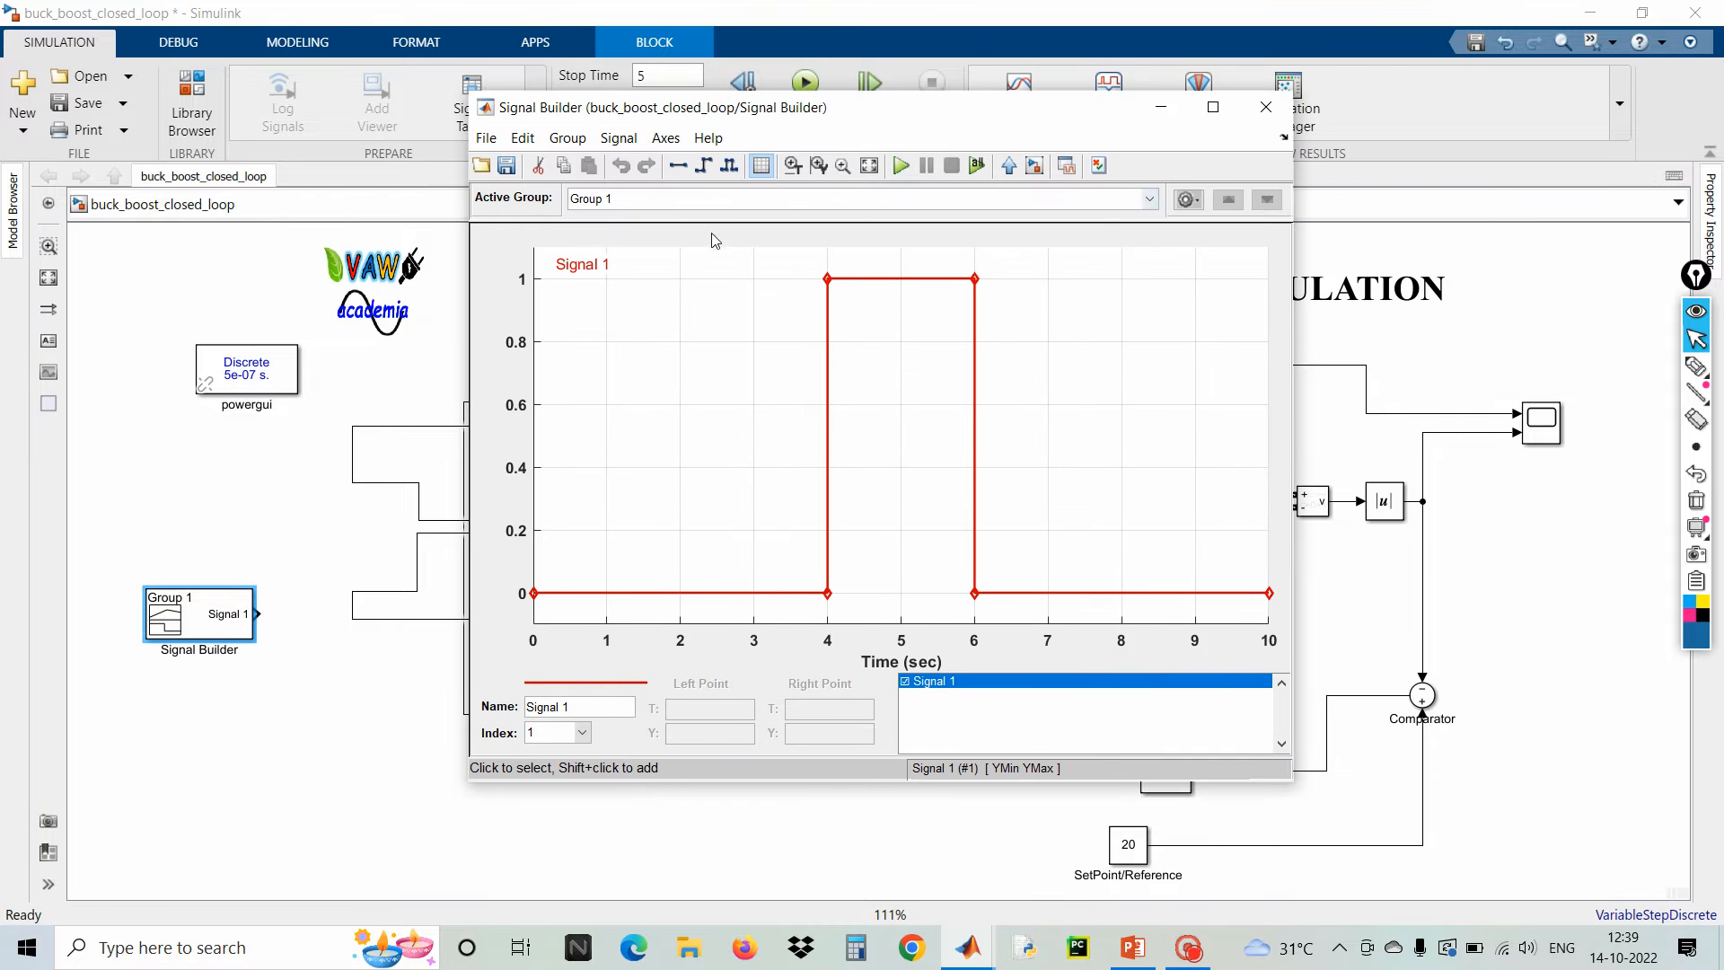
click(616, 140)
mouse_move(665, 167)
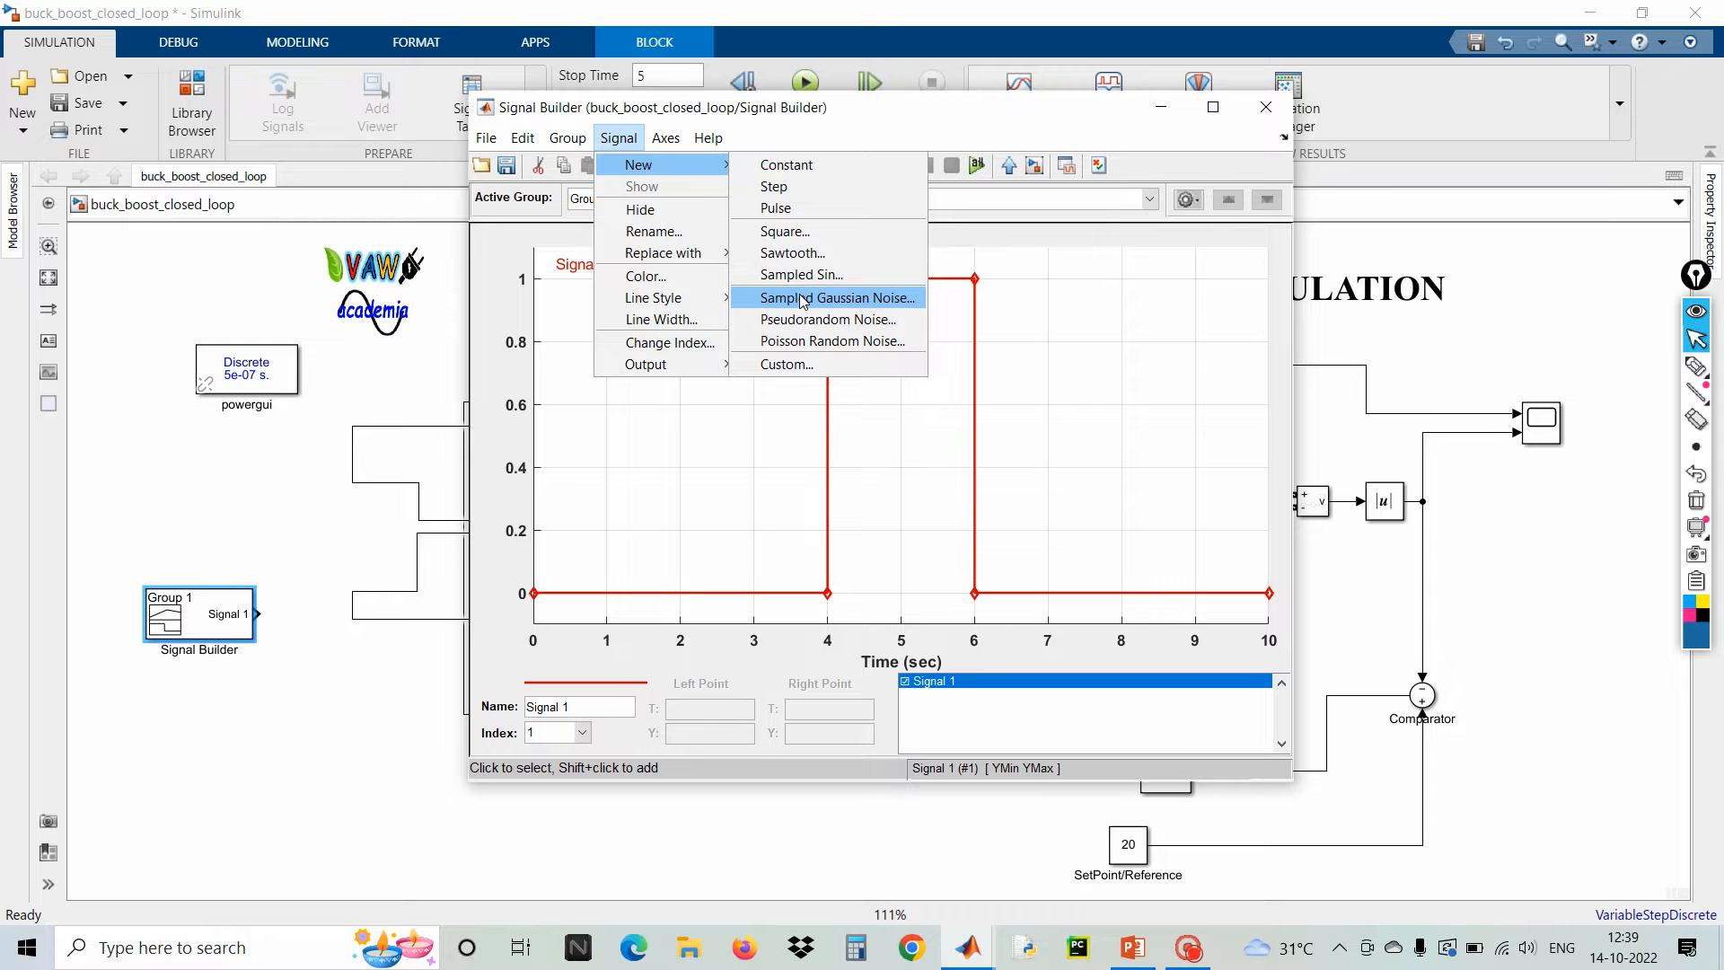
click(786, 365)
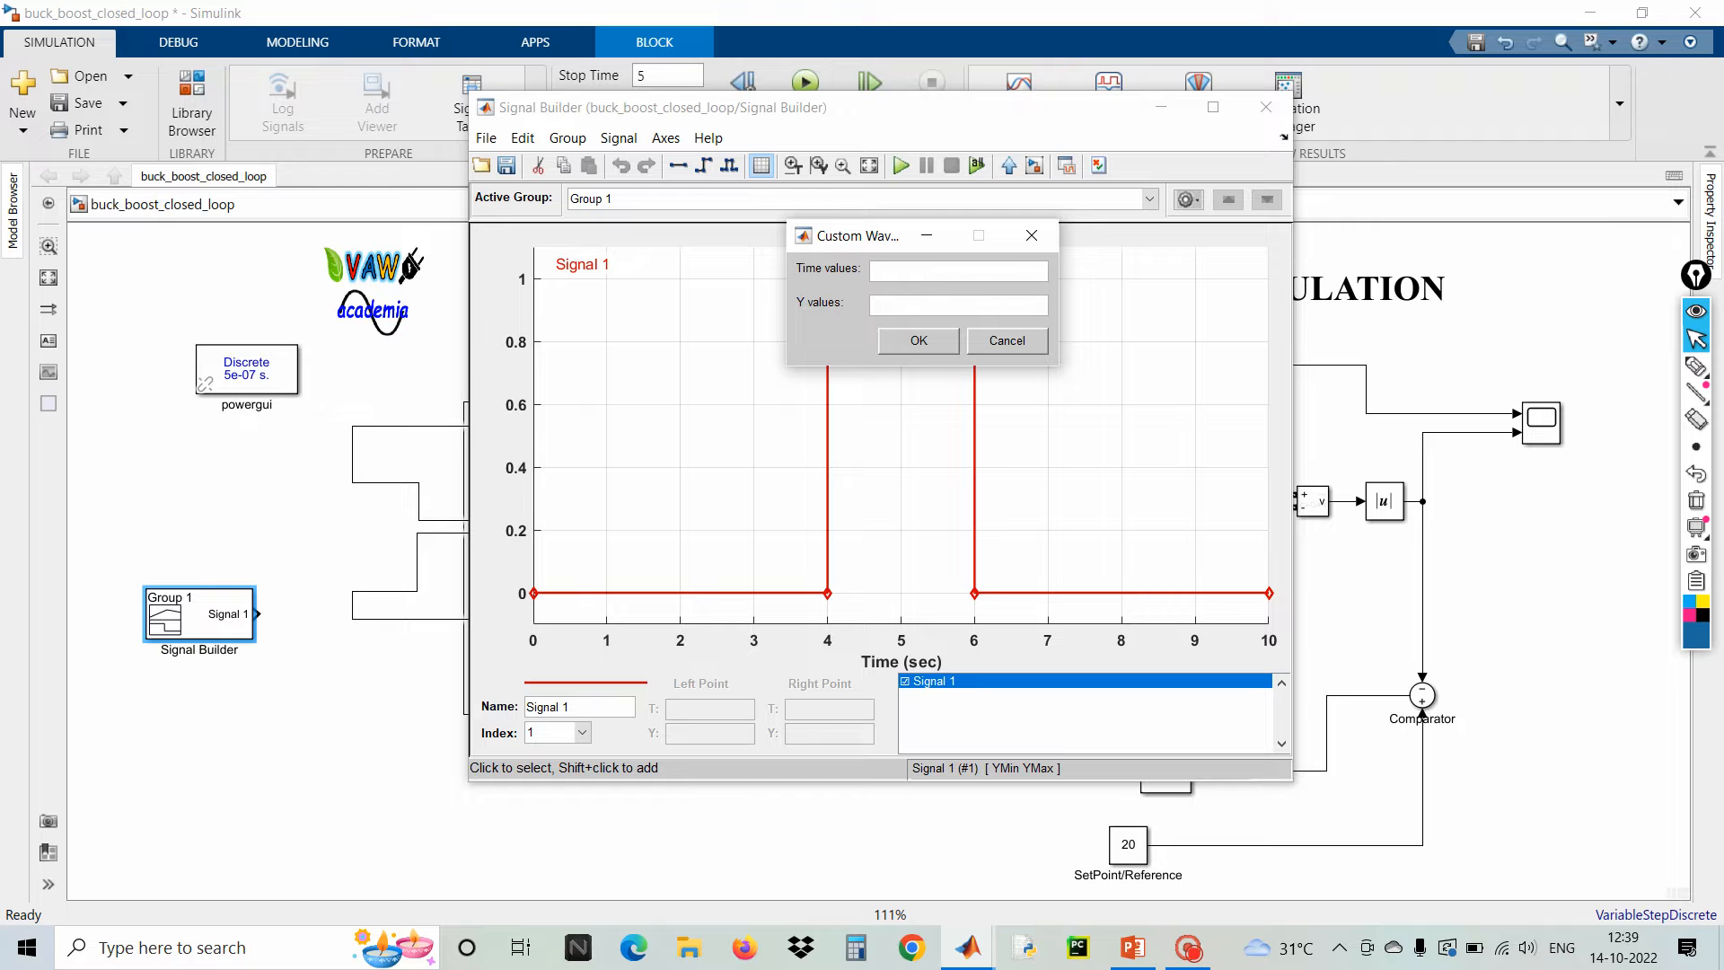
text([)
text(0 1 )
text(1 )
text(2 2)
text(])
text( 3 3 4)
text( 4)
text( 5)
- Give the custom signal the Y values [0.6 0.6 0.8 0.8 1.6 1.6 1.8 1.8 0.75 0.75] and create it
text([])
text(0.)
text(6)
text( 0.6)
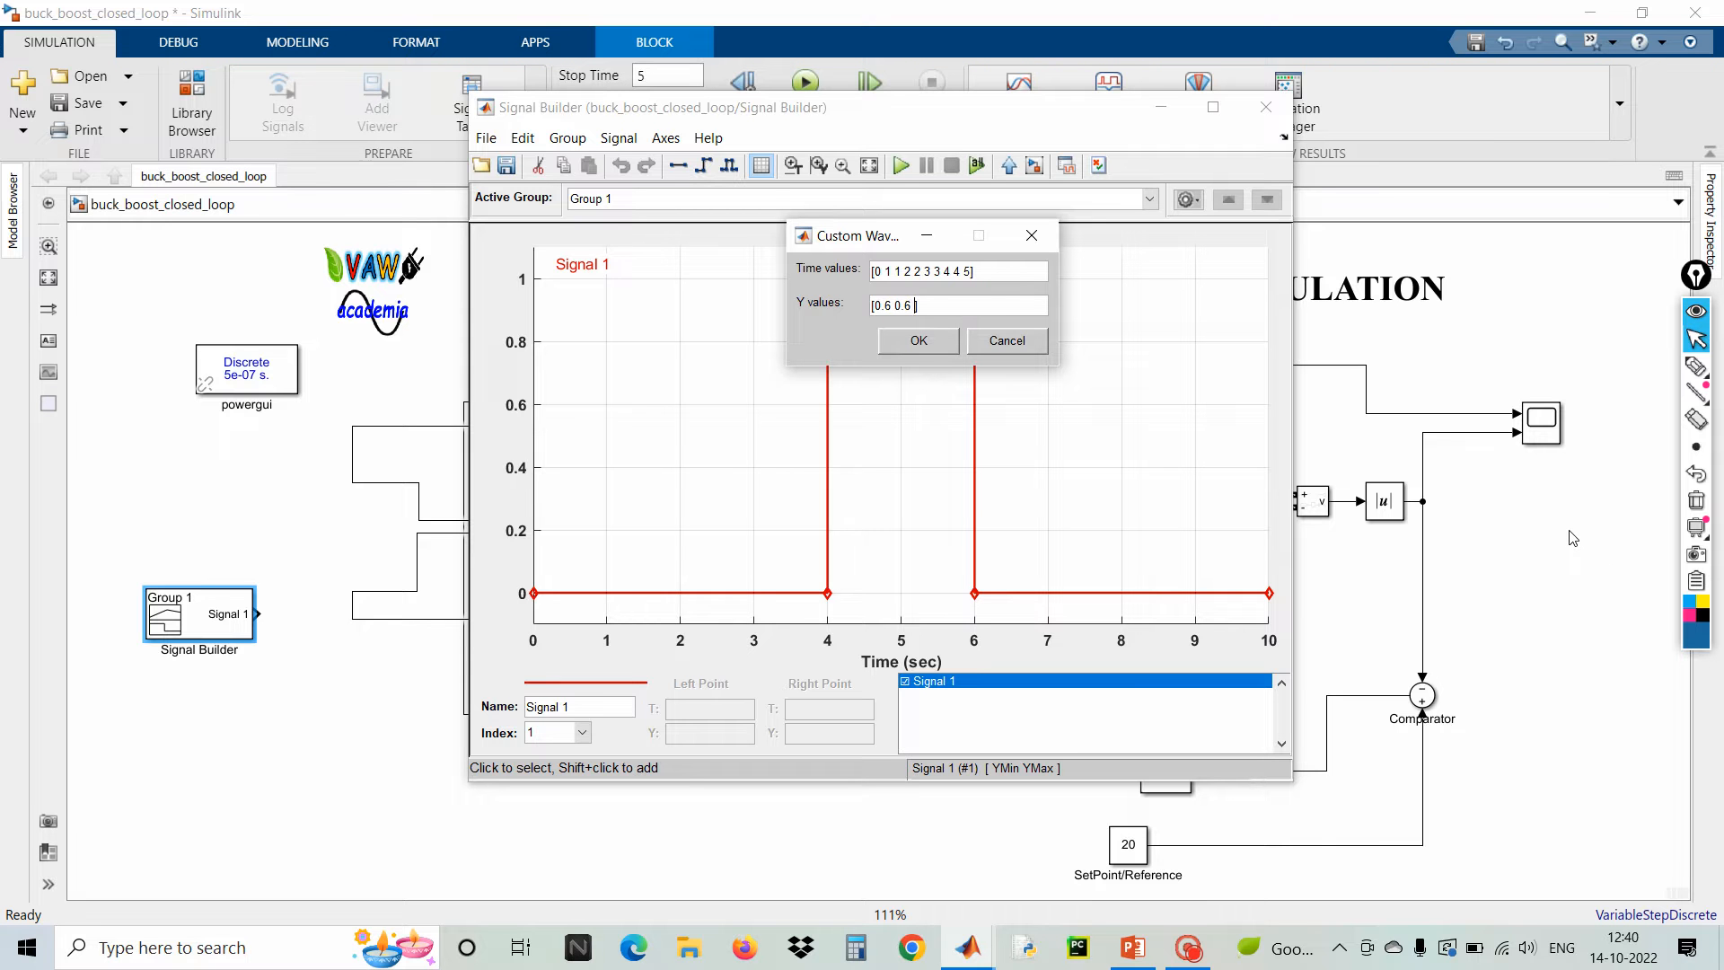
text( 0.7)
key(BackSpace)
text(8 0.8 1.6 1.6 1.8 1.8)
text(0.75 0.75)
key(Left)
key(Left)
key(Left)
key(Left)
key(Left)
key(Left)
key(Left)
key(Left)
key(Left)
key(Left)
key(Left)
key(Left)
key(Left)
key(Left)
key(Right)
key(Right)
key(Right)
key(Right)
key(Right)
key(Right)
key(Right)
key(Right)
key(Right)
key(Right)
key(Right)
key(Right)
key(Right)
key(Right)
key(Right)
click(901, 344)
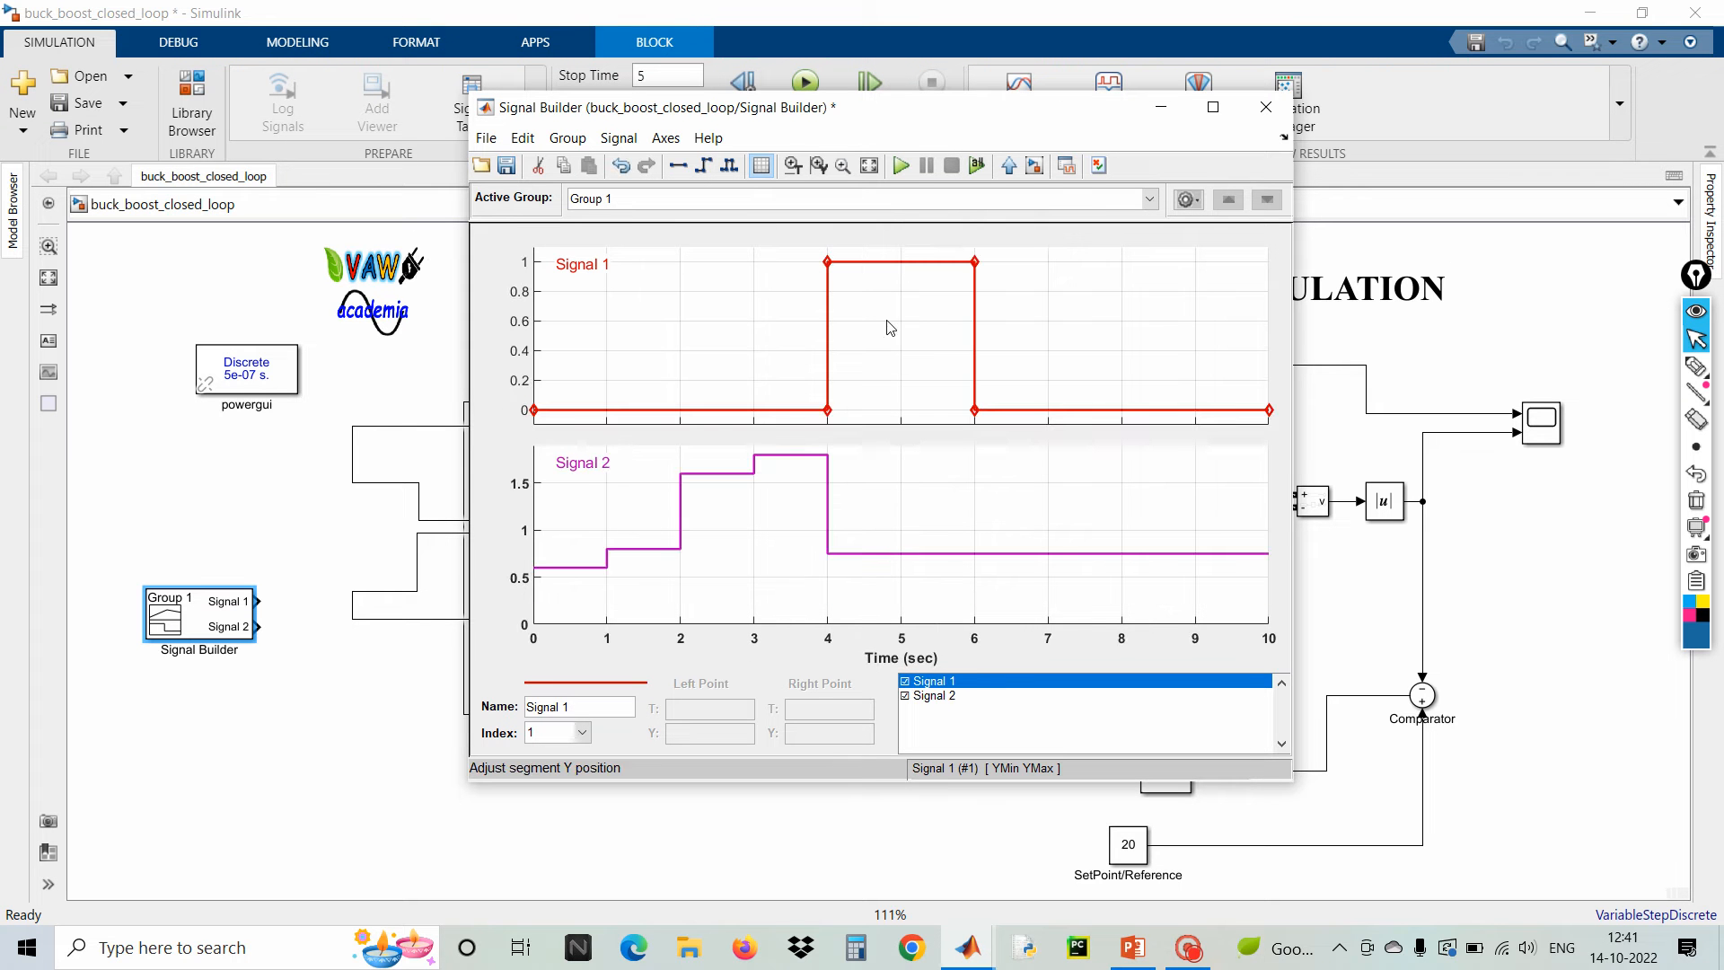
- Delete Signal 1 from the Signal Builder group, keeping only the custom signal
right_click(889, 325)
click(829, 322)
right_click(871, 324)
click(949, 465)
click(852, 424)
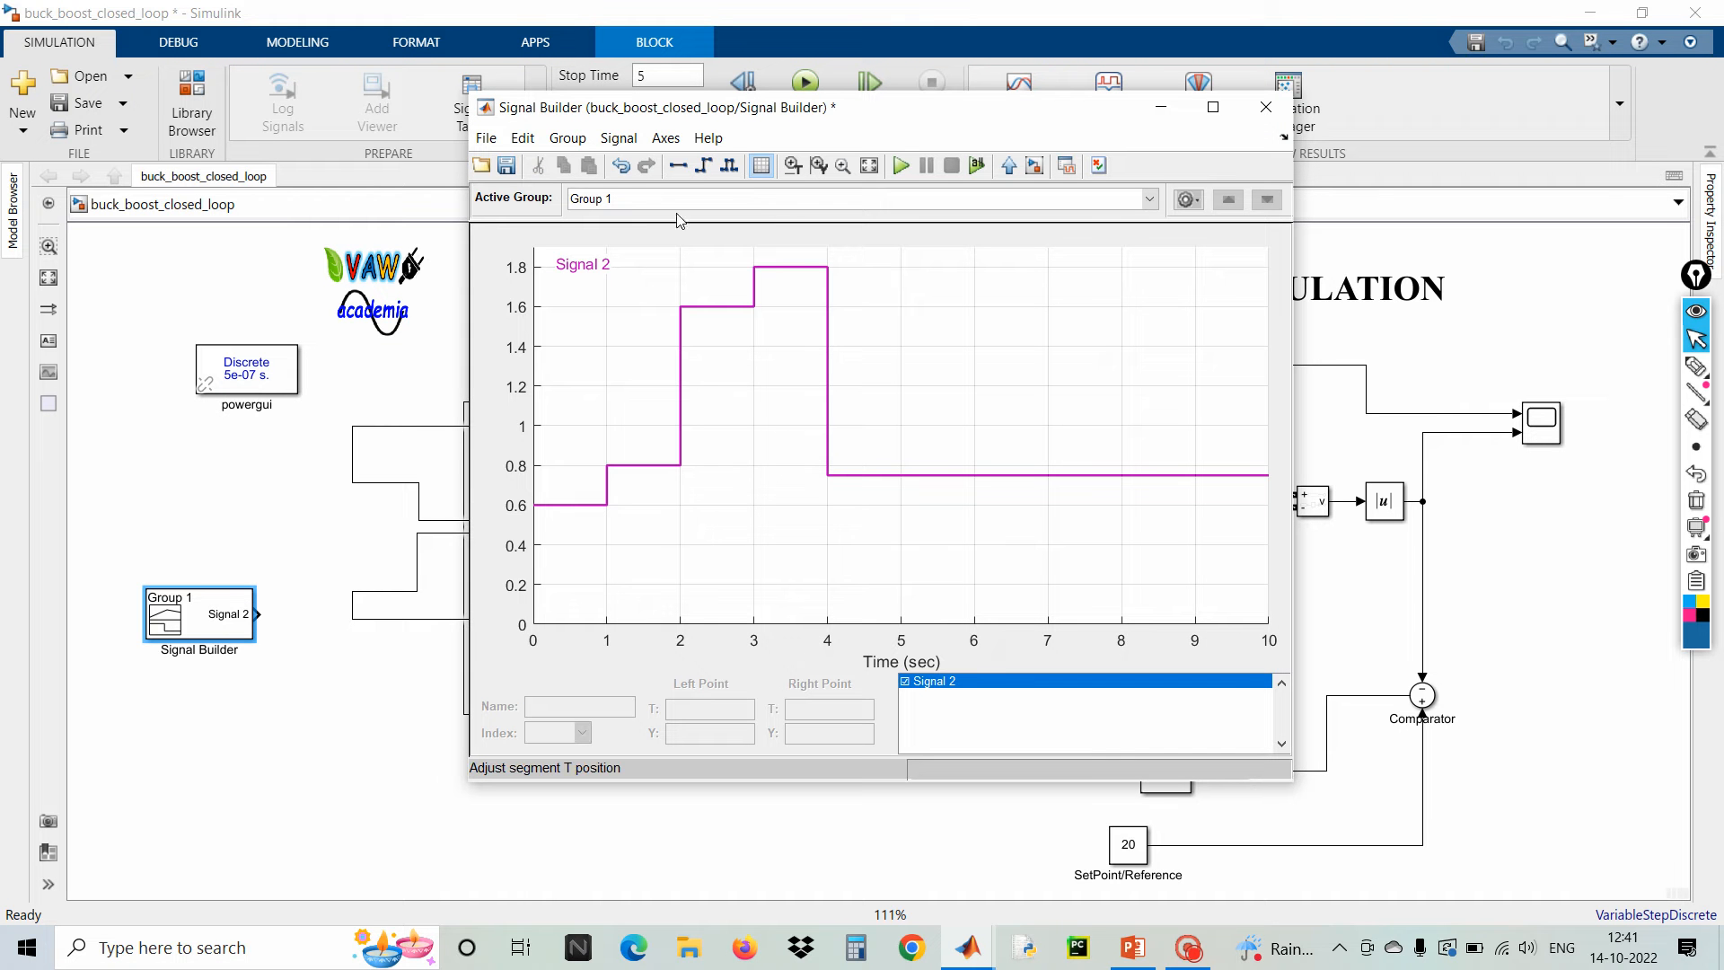
- Change the Signal Builder's time range to a maximum time of 6
click(665, 139)
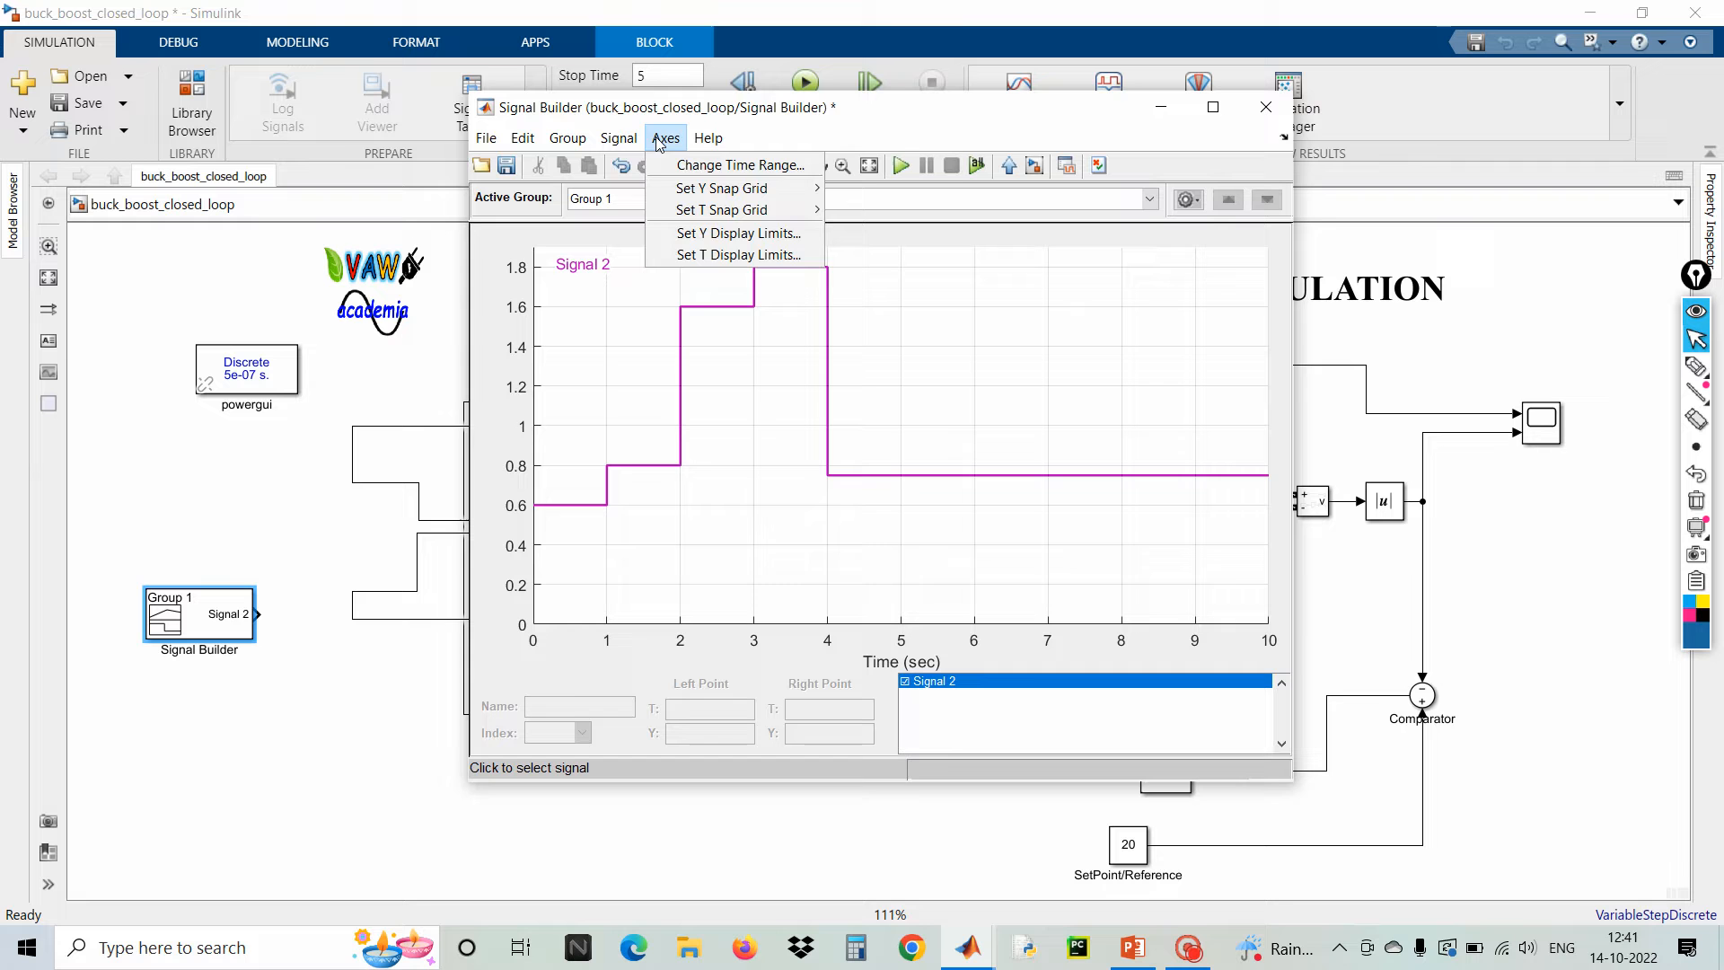
click(699, 167)
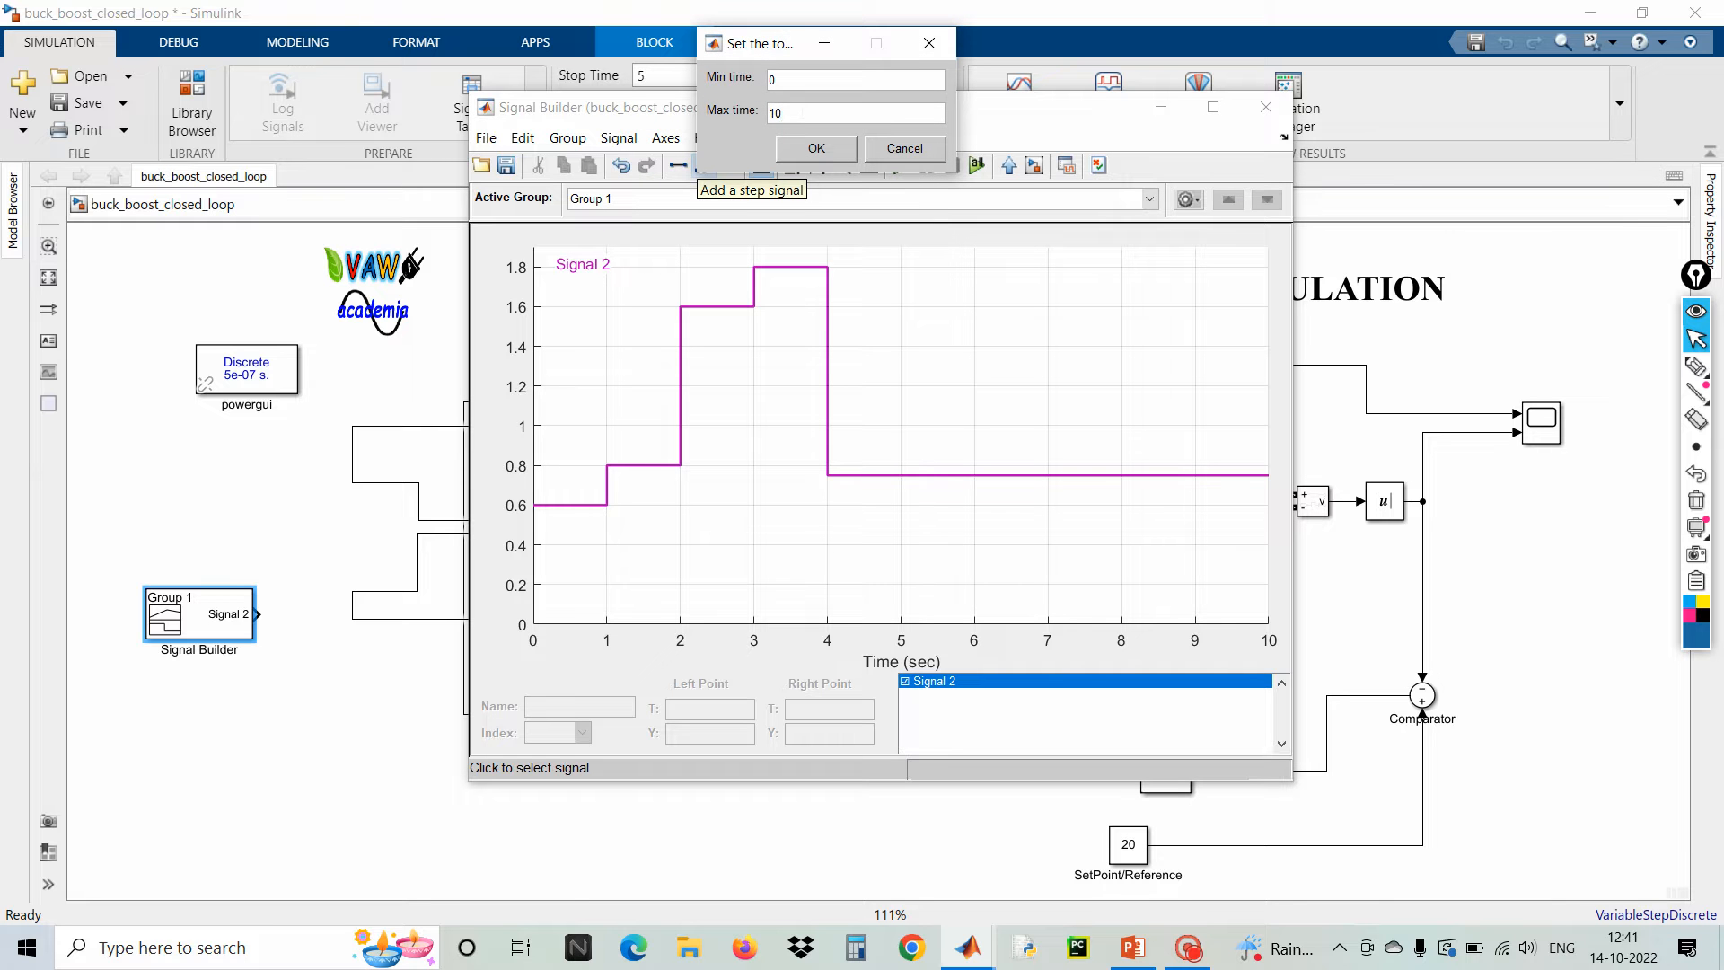
click(802, 113)
key(BackSpace)
key(BackSpace)
text(6)
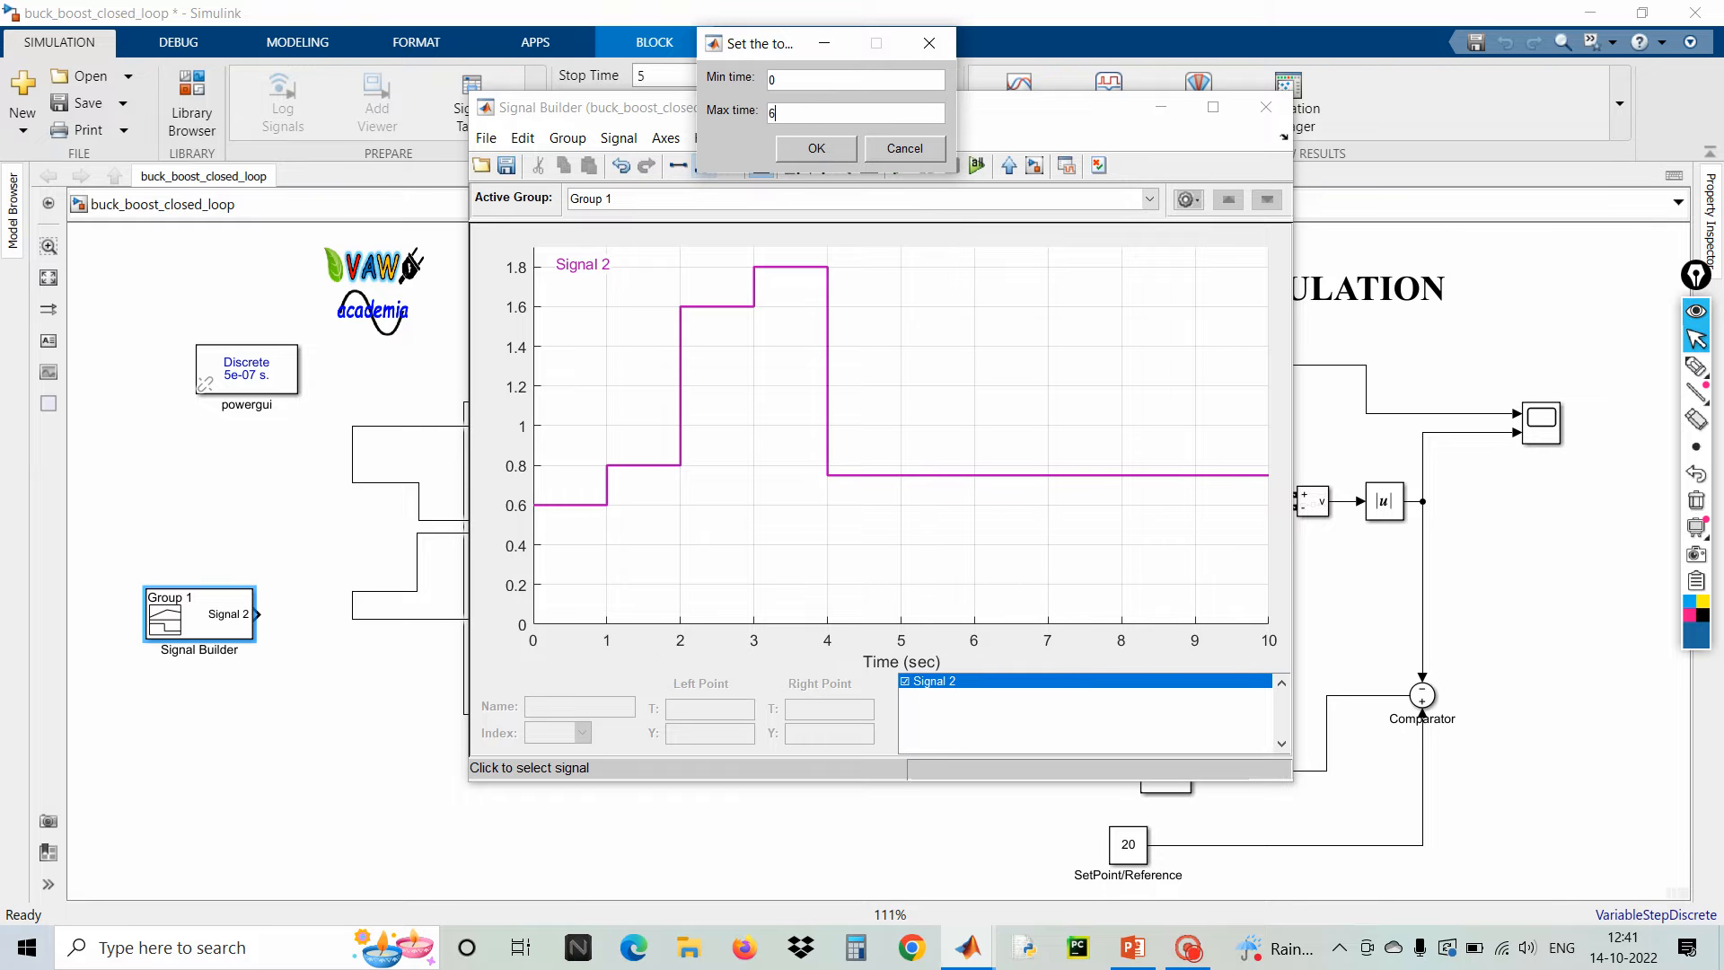
click(827, 145)
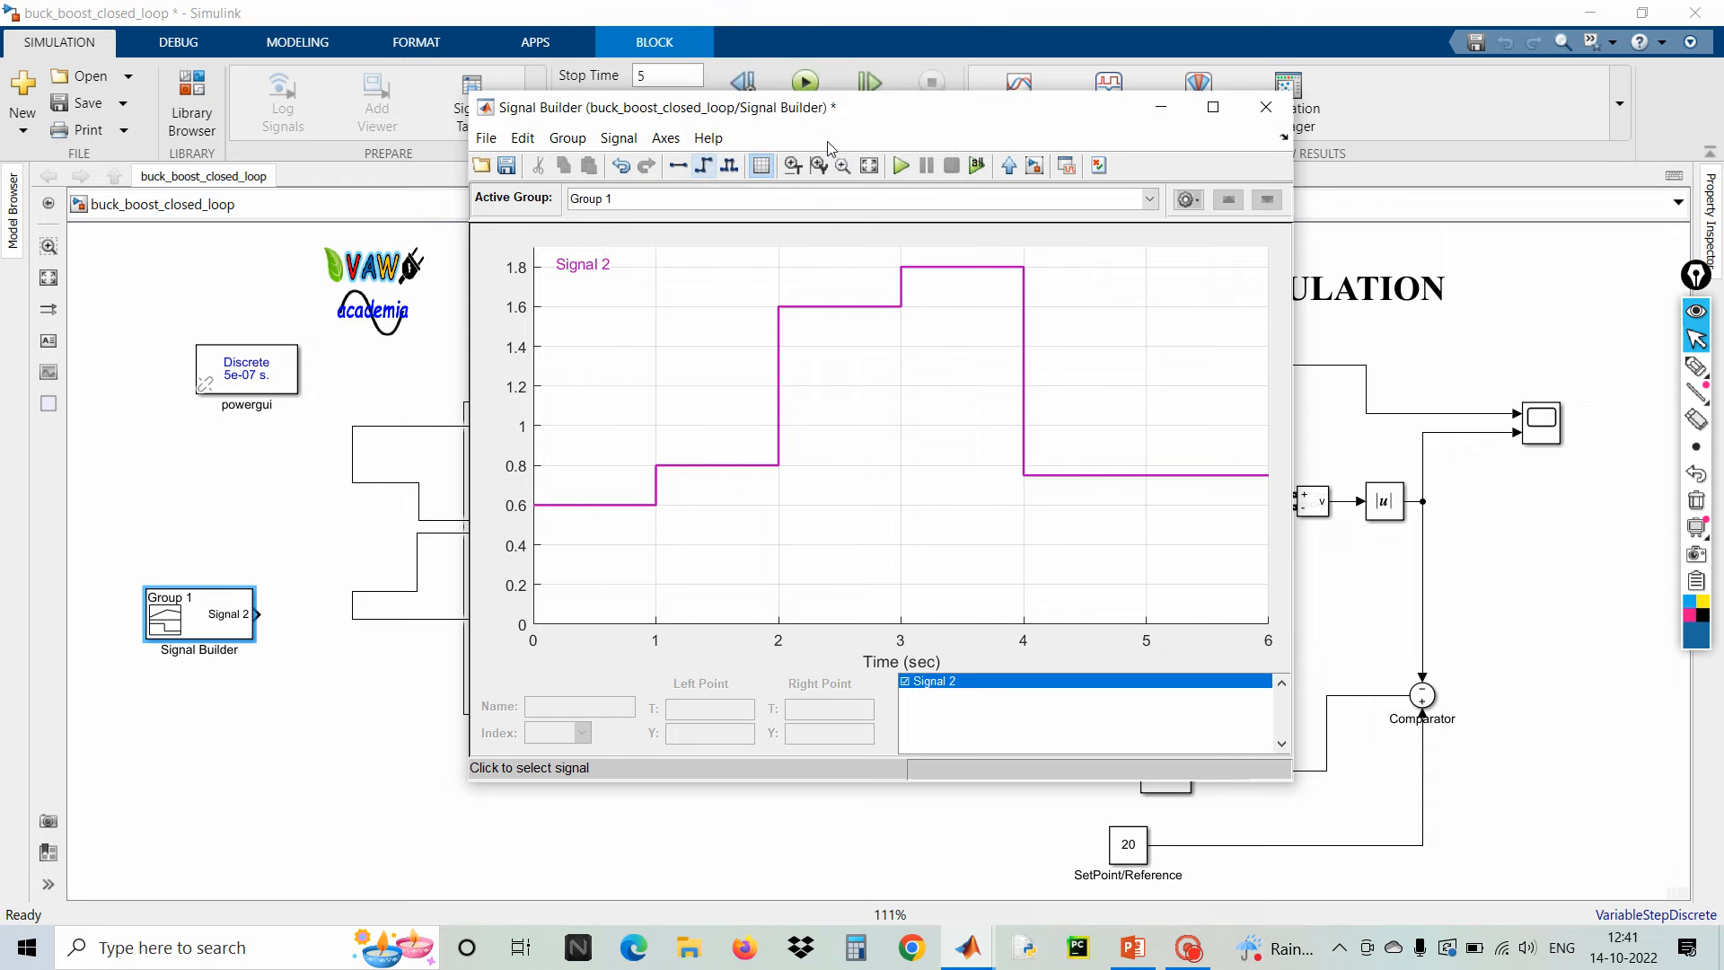
- Circle the signal's 0.6 to 1.8 range and the SetPoint block, and sketch a multiplying gain of 20 with the annotation pen
click(1700, 370)
click(1700, 370)
mouse_move(532, 245)
mouse_down()
mouse_move(508, 246)
mouse_move(480, 393)
mouse_move(492, 663)
mouse_move(564, 641)
mouse_move(590, 316)
mouse_move(529, 246)
mouse_up()
mouse_move(547, 501)
mouse_down()
mouse_move(507, 491)
mouse_move(541, 491)
mouse_up()
mouse_move(538, 251)
mouse_down()
mouse_move(492, 271)
mouse_move(529, 291)
mouse_up()
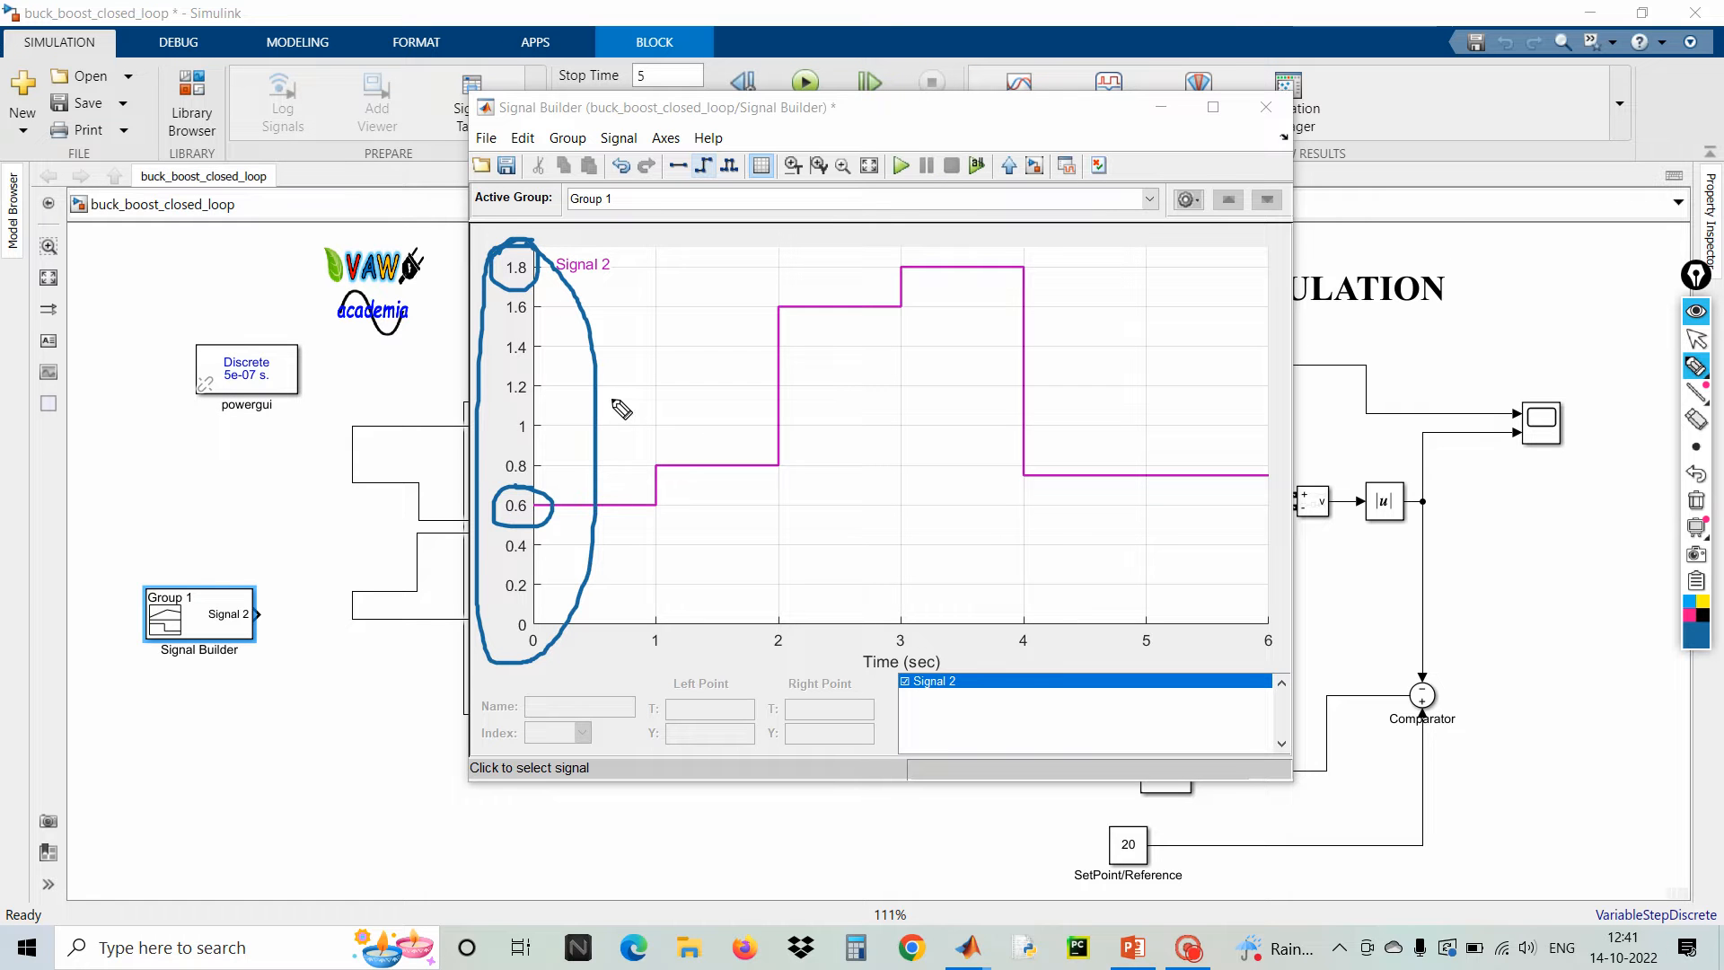
mouse_move(535, 230)
mouse_down()
mouse_move(490, 430)
mouse_move(547, 547)
mouse_move(557, 261)
mouse_up()
mouse_move(669, 338)
mouse_down()
mouse_move(633, 391)
mouse_move(698, 422)
mouse_move(728, 370)
mouse_move(680, 476)
mouse_move(704, 395)
mouse_up()
mouse_move(1145, 823)
mouse_down()
mouse_move(1111, 819)
mouse_move(1156, 875)
mouse_move(1133, 828)
mouse_up()
mouse_move(718, 394)
mouse_down()
mouse_move(727, 449)
mouse_move(758, 447)
mouse_move(768, 419)
mouse_up()
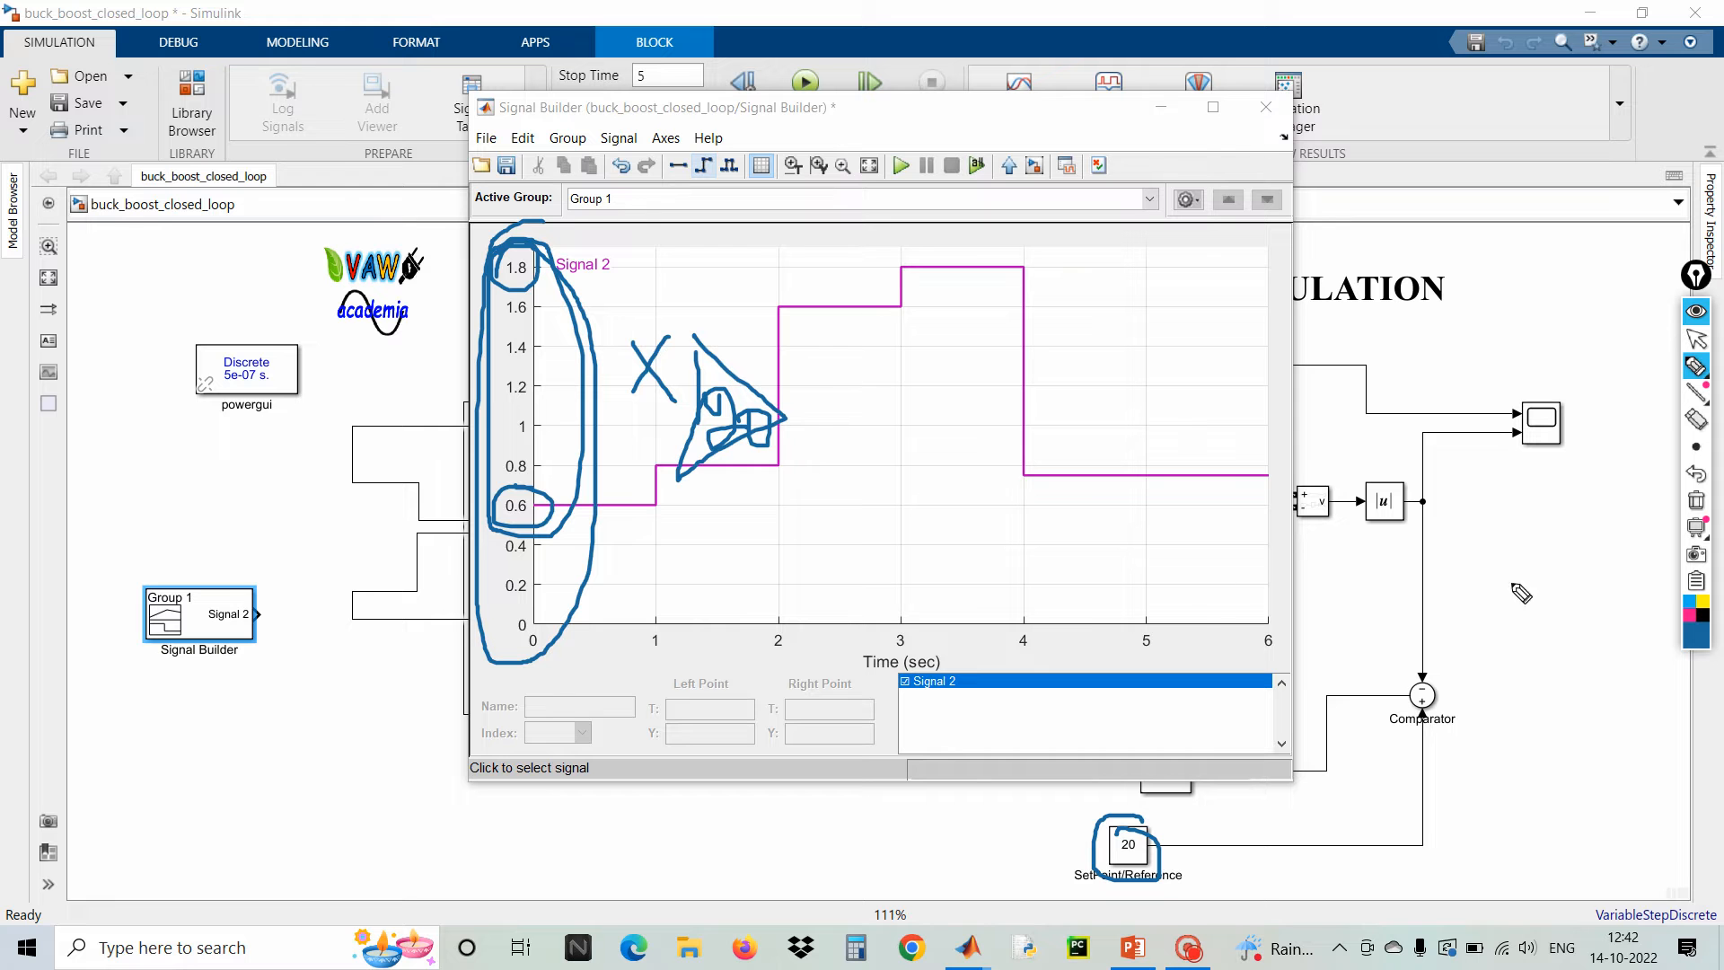
- Draw a black arrow from the sketched gain and write "I/P Voltage" beside it
click(1702, 615)
mouse_move(792, 405)
mouse_down()
mouse_move(958, 410)
mouse_move(908, 442)
mouse_up()
mouse_move(1001, 380)
mouse_down()
mouse_move(1068, 369)
mouse_move(1042, 440)
mouse_move(1097, 429)
mouse_up()
drag(1097, 332, 1113, 484)
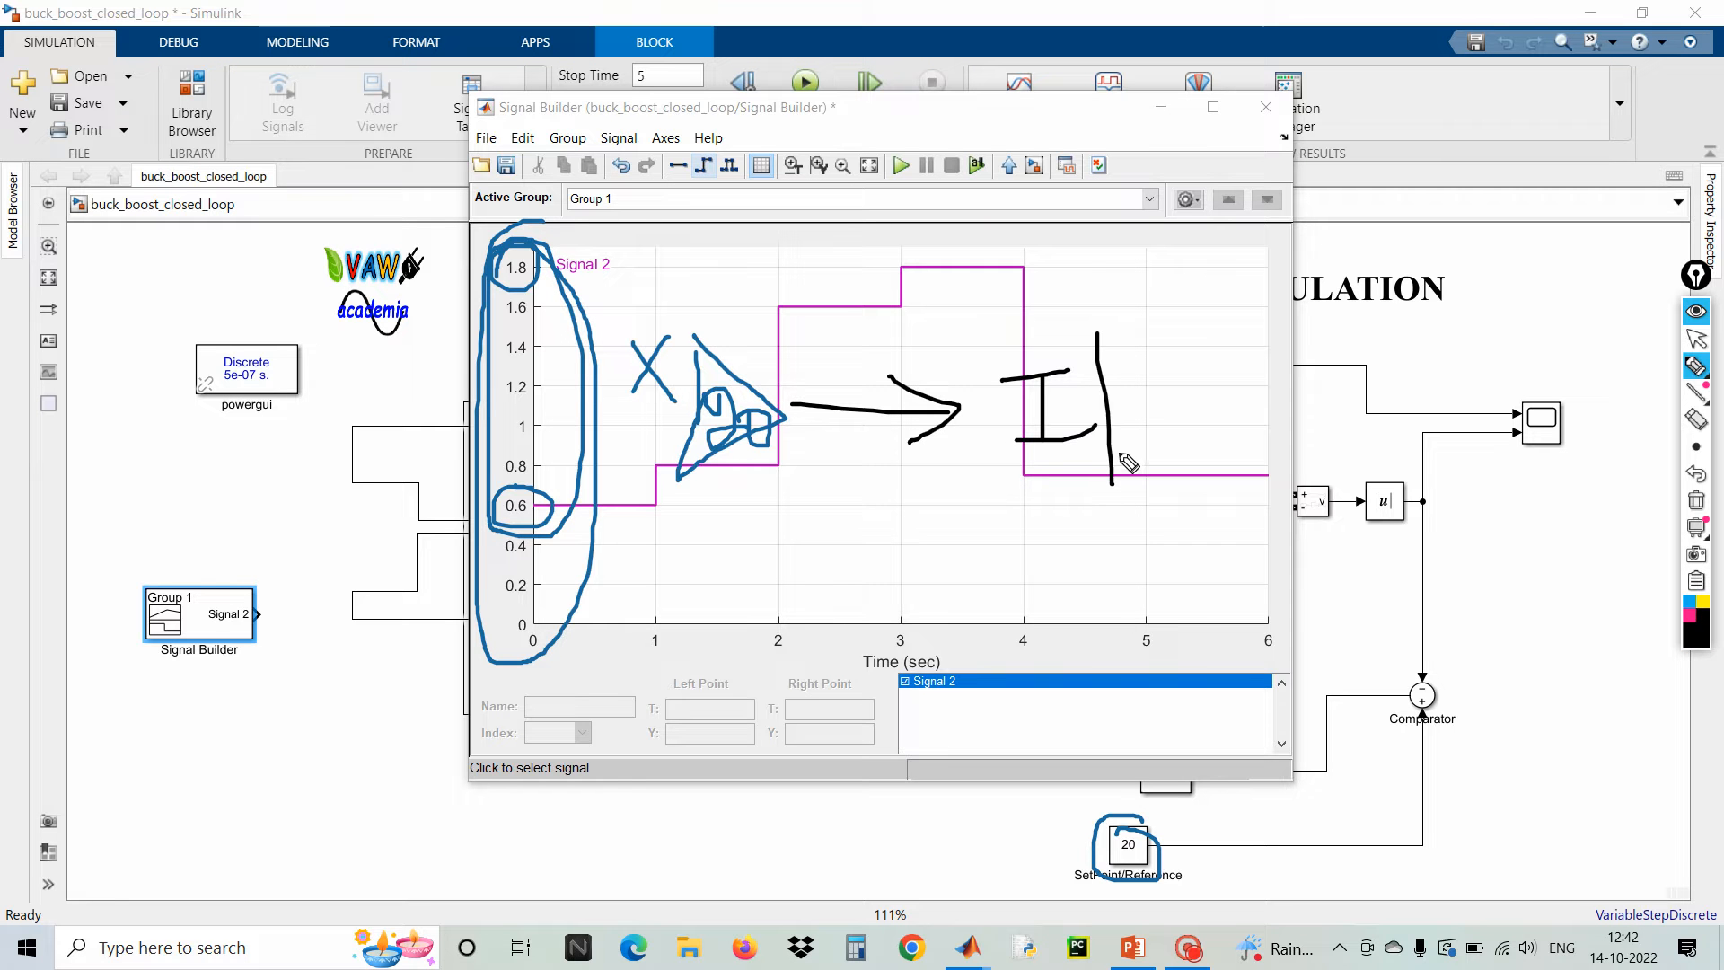
mouse_move(1120, 370)
mouse_down()
mouse_move(1139, 465)
mouse_move(1122, 412)
mouse_up()
mouse_move(1031, 516)
mouse_down()
mouse_move(1079, 487)
mouse_move(1122, 564)
mouse_up()
drag(1135, 489, 1164, 558)
mouse_move(1122, 532)
mouse_down()
mouse_move(1223, 519)
mouse_move(1239, 579)
mouse_up()
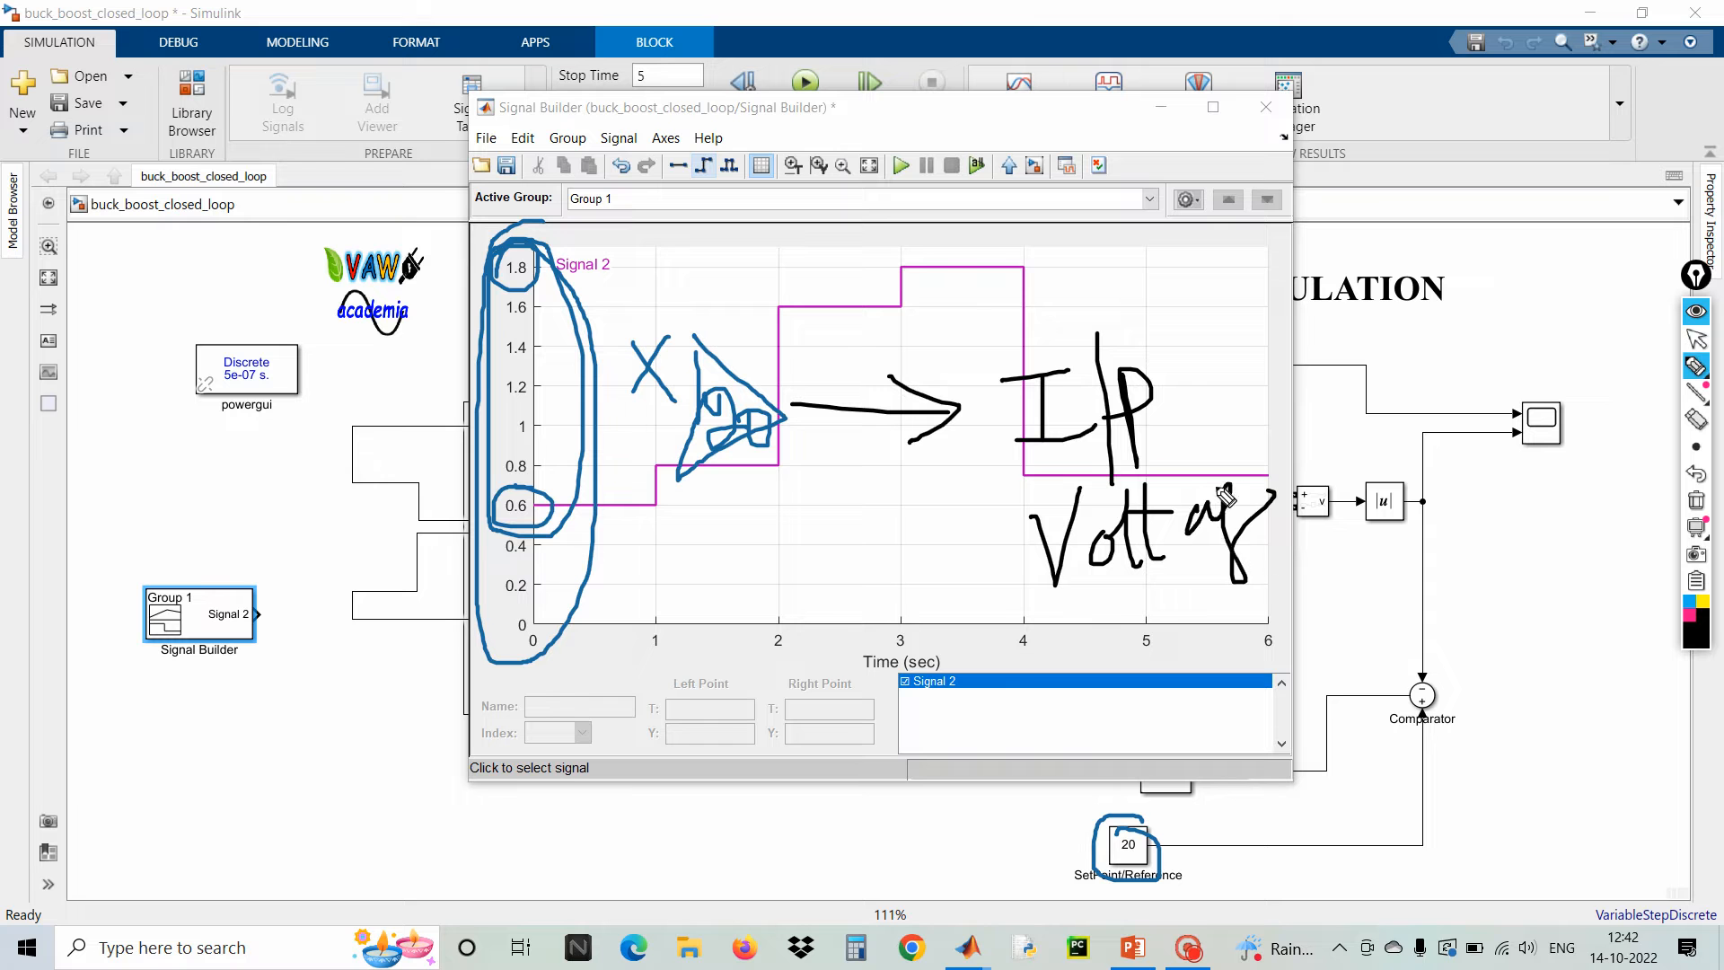
drag(1212, 516, 1306, 535)
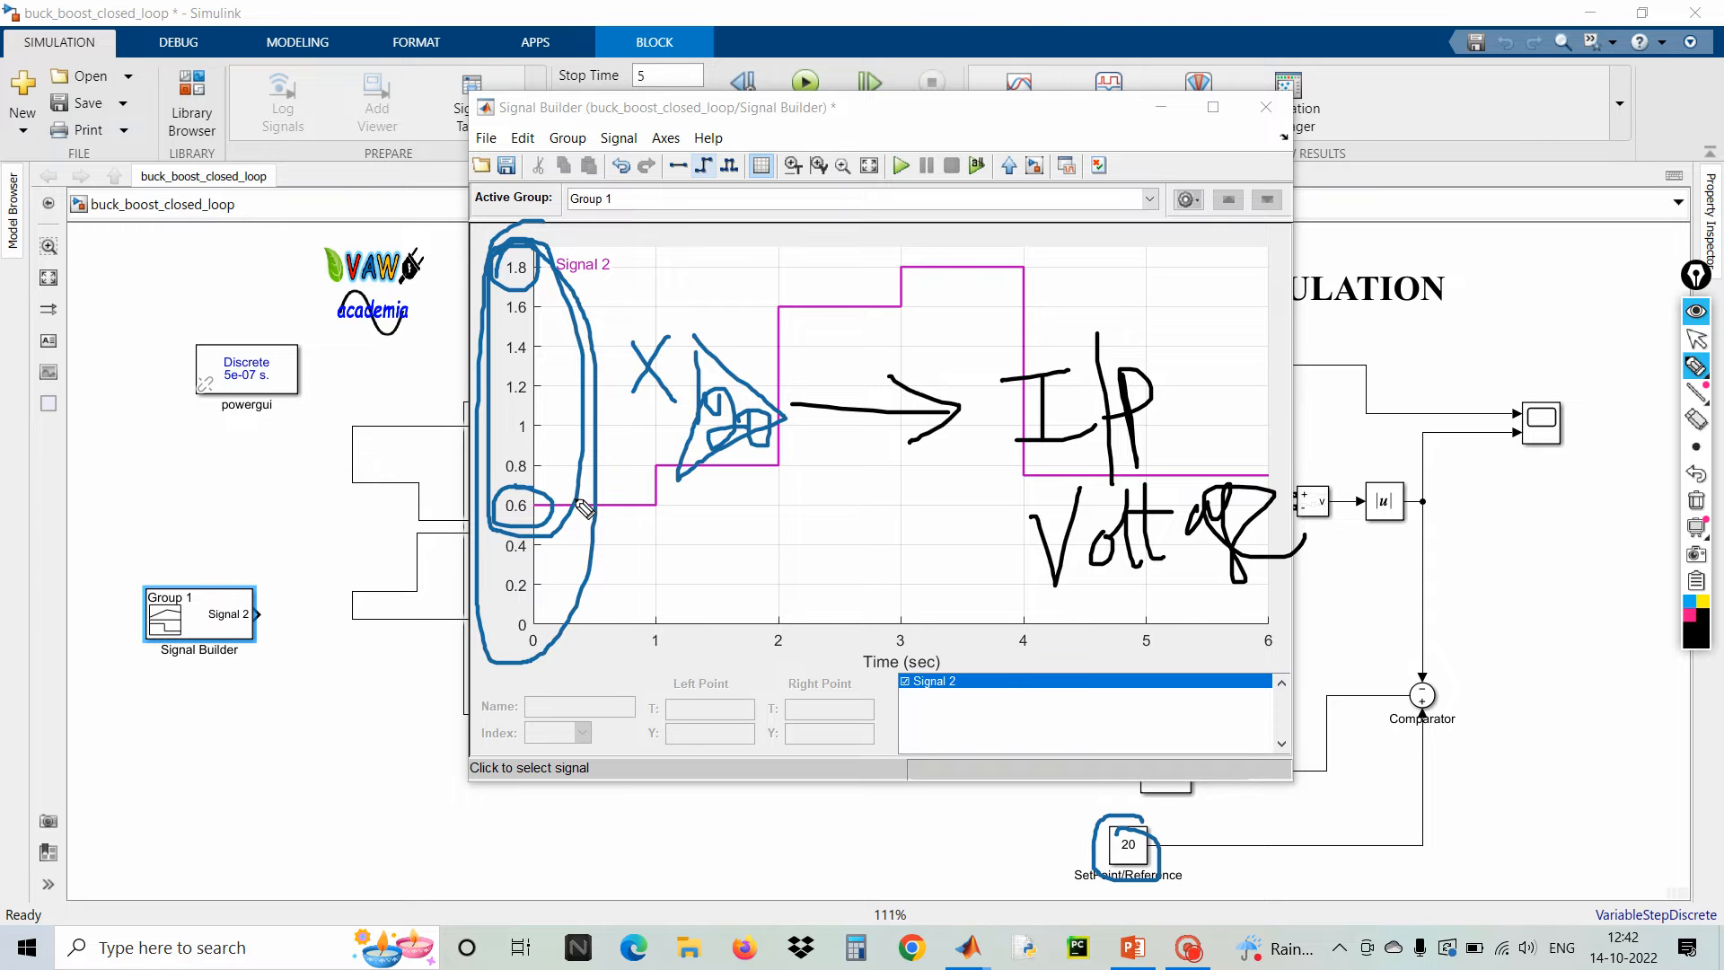
- Outline the signal range and gain in black, draw an arrow to the SetPoint block, and clear all annotations
mouse_move(579, 504)
mouse_down()
mouse_move(550, 548)
mouse_move(494, 537)
mouse_move(485, 422)
mouse_move(513, 280)
mouse_move(576, 289)
mouse_move(575, 328)
mouse_up()
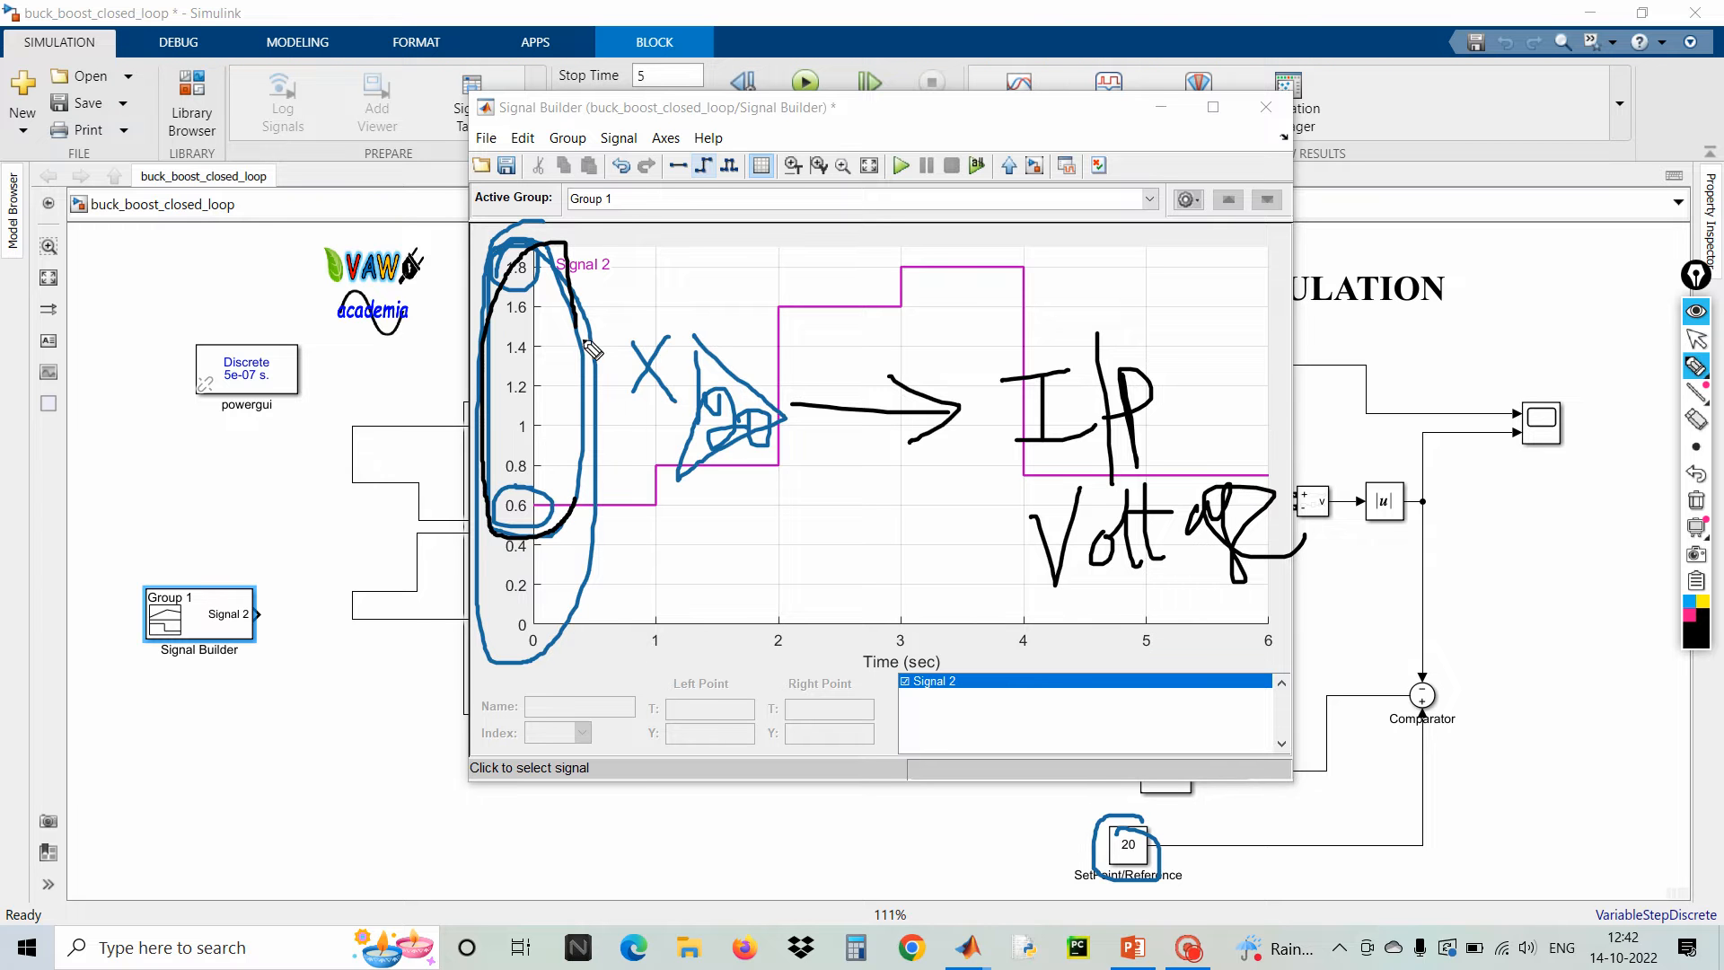
mouse_move(686, 341)
mouse_down()
mouse_move(685, 483)
mouse_move(813, 433)
mouse_move(687, 360)
mouse_up()
mouse_move(749, 455)
mouse_down()
mouse_move(916, 816)
mouse_move(1001, 813)
mouse_up()
drag(953, 781, 968, 842)
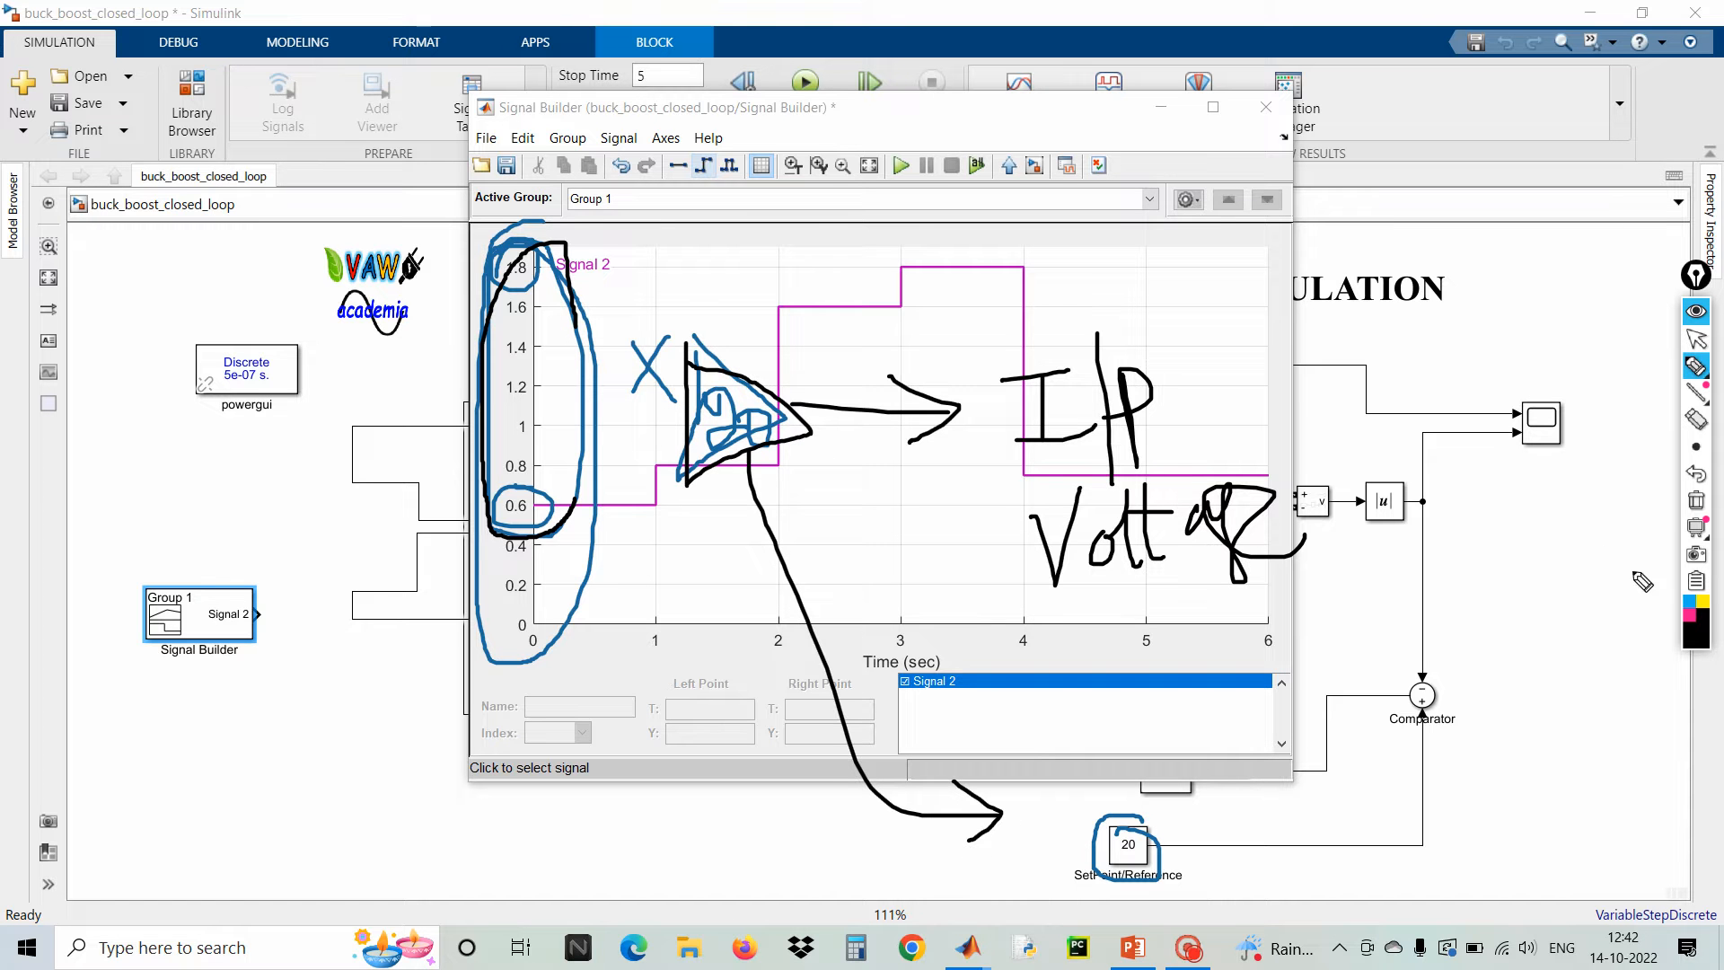
click(1696, 501)
click(1697, 338)
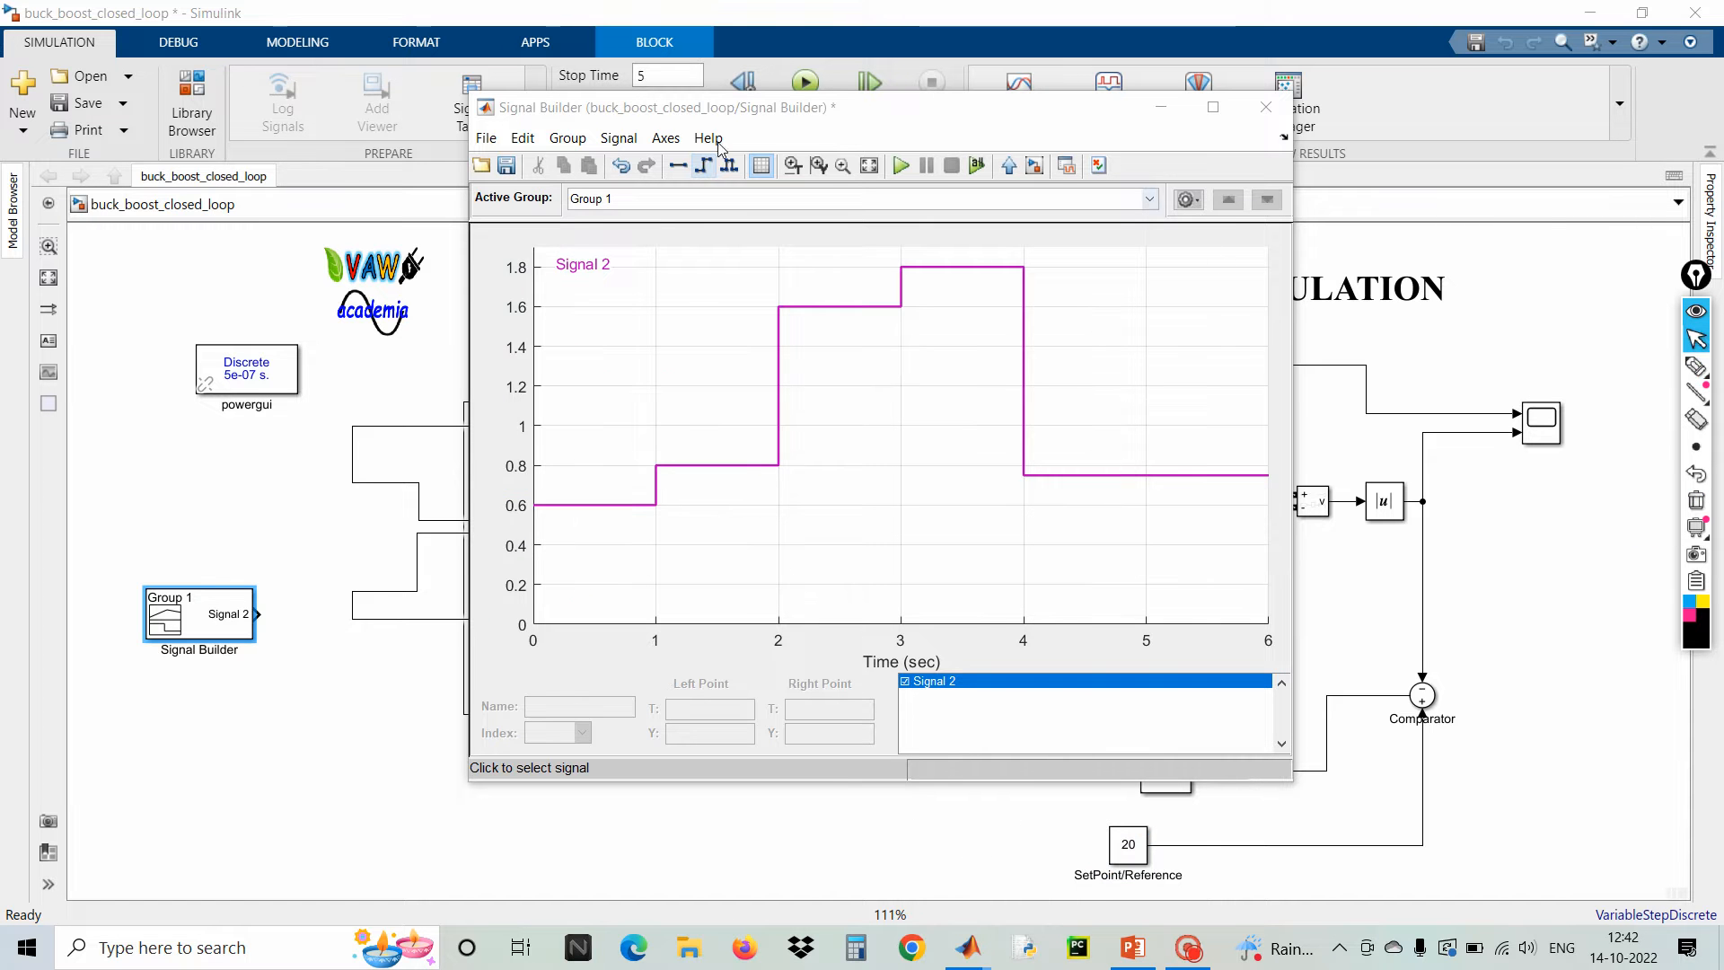
- Close the Signal Builder editor and move the Signal Builder block below the converter's open input wires
click(1266, 107)
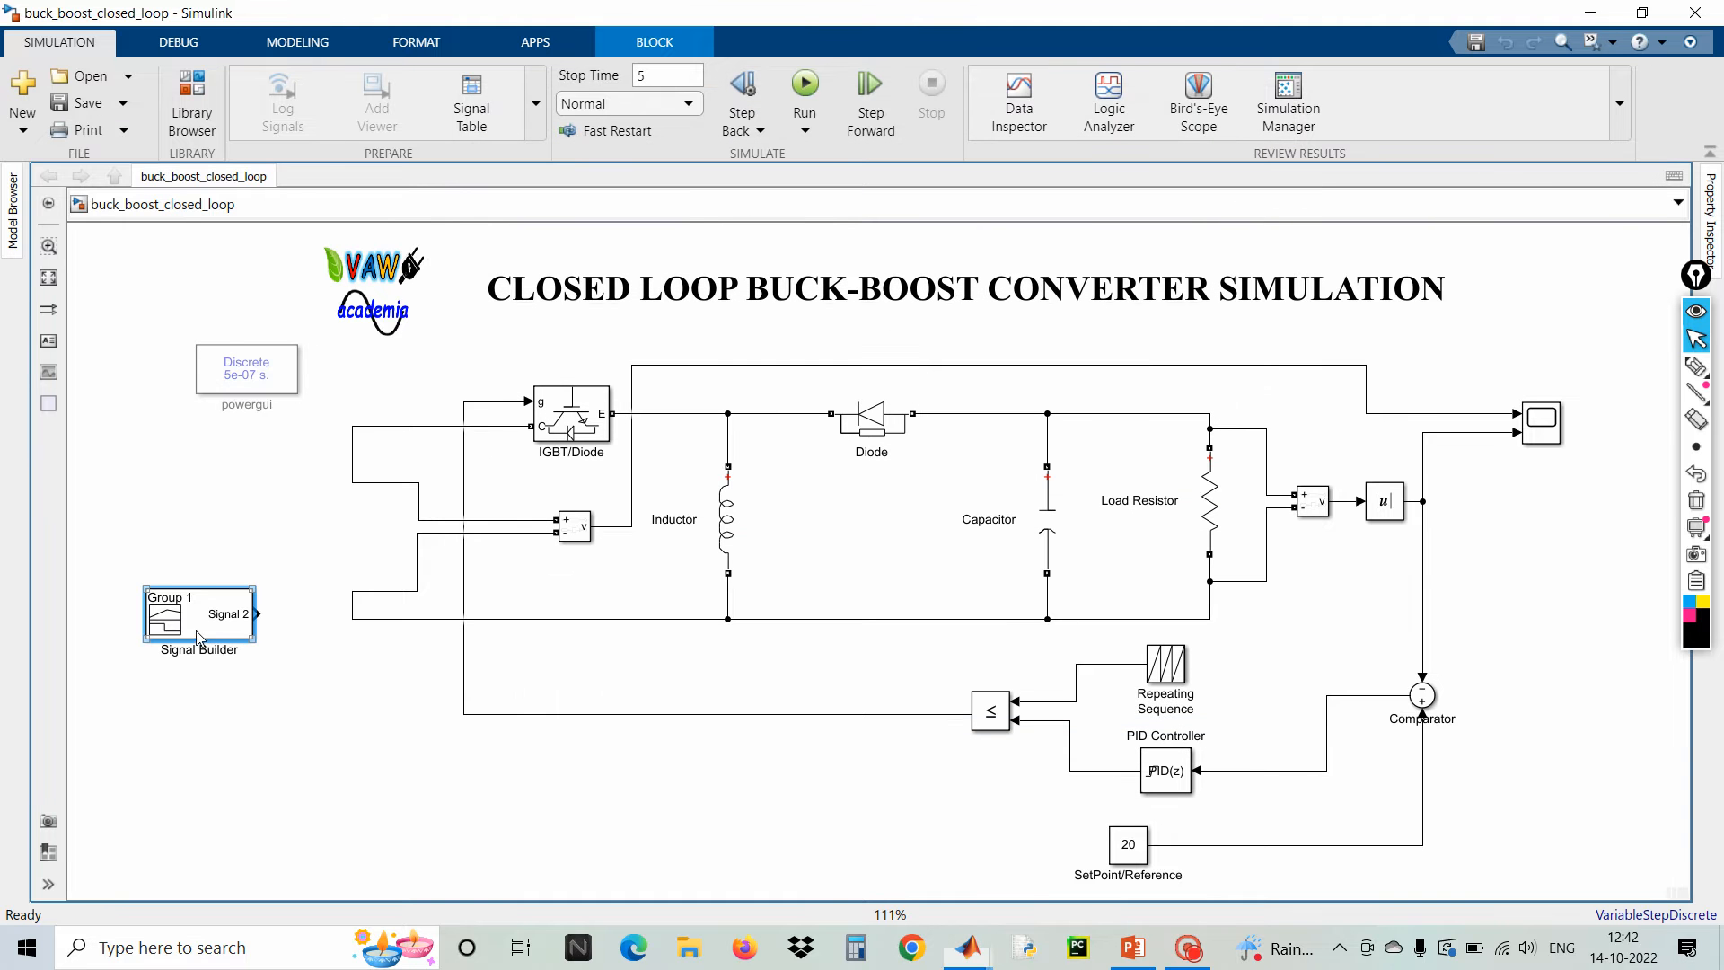
drag(216, 639, 173, 689)
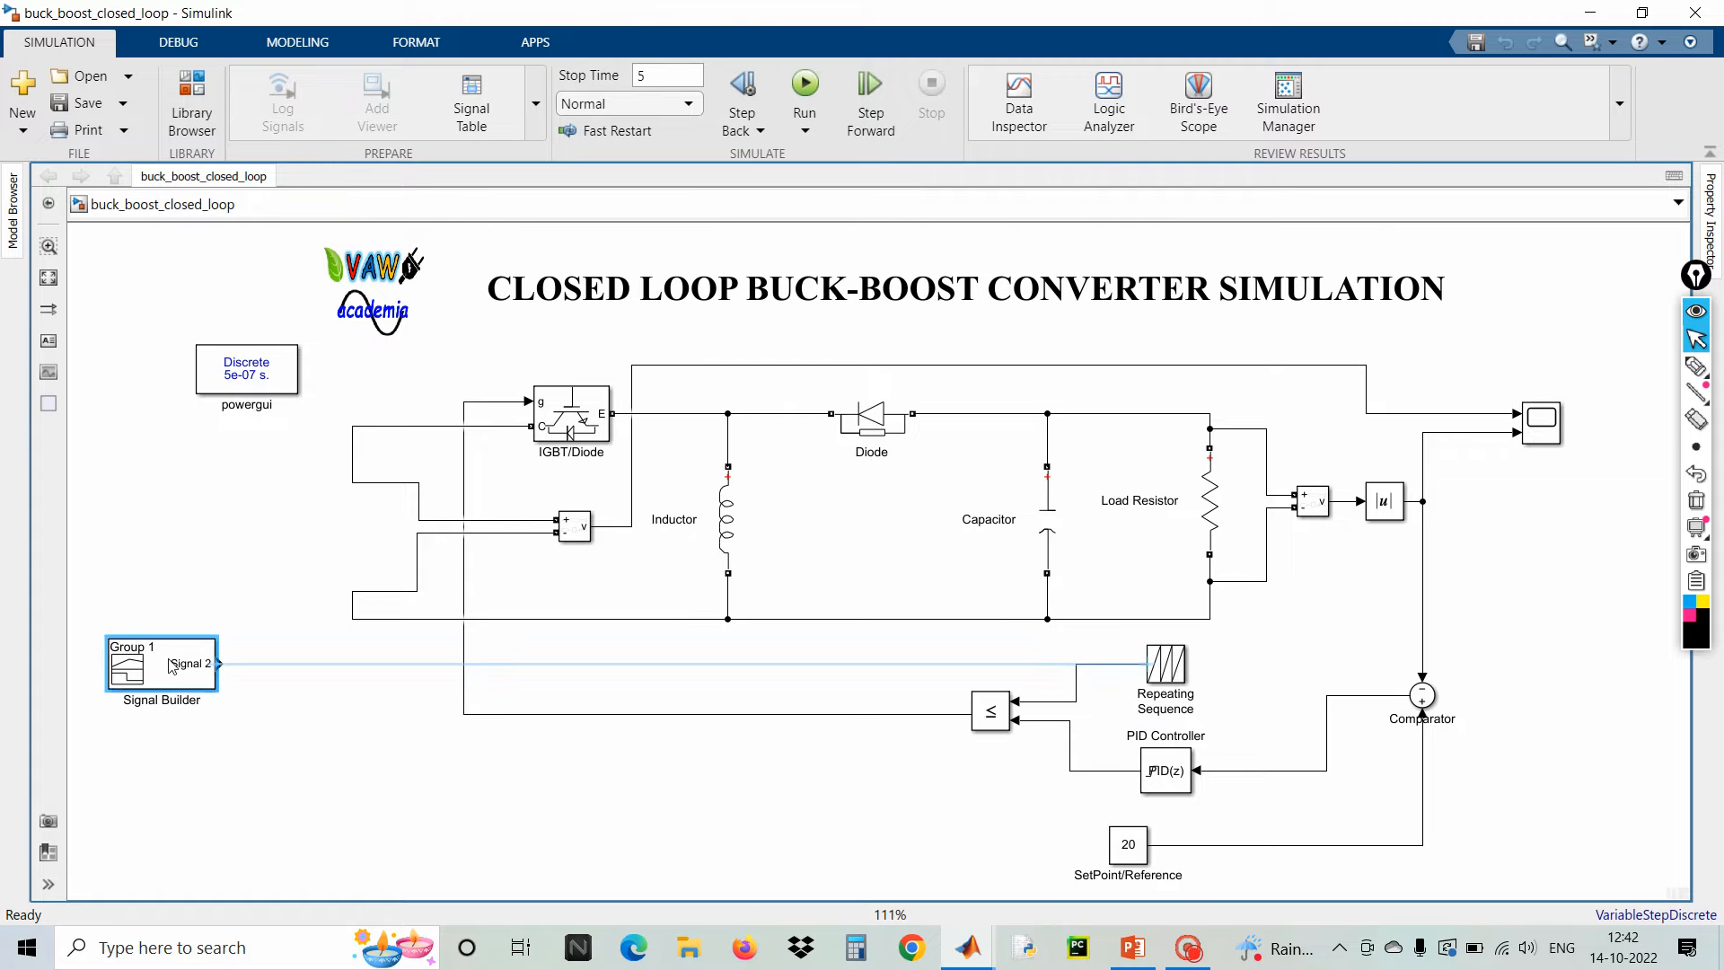
click(305, 697)
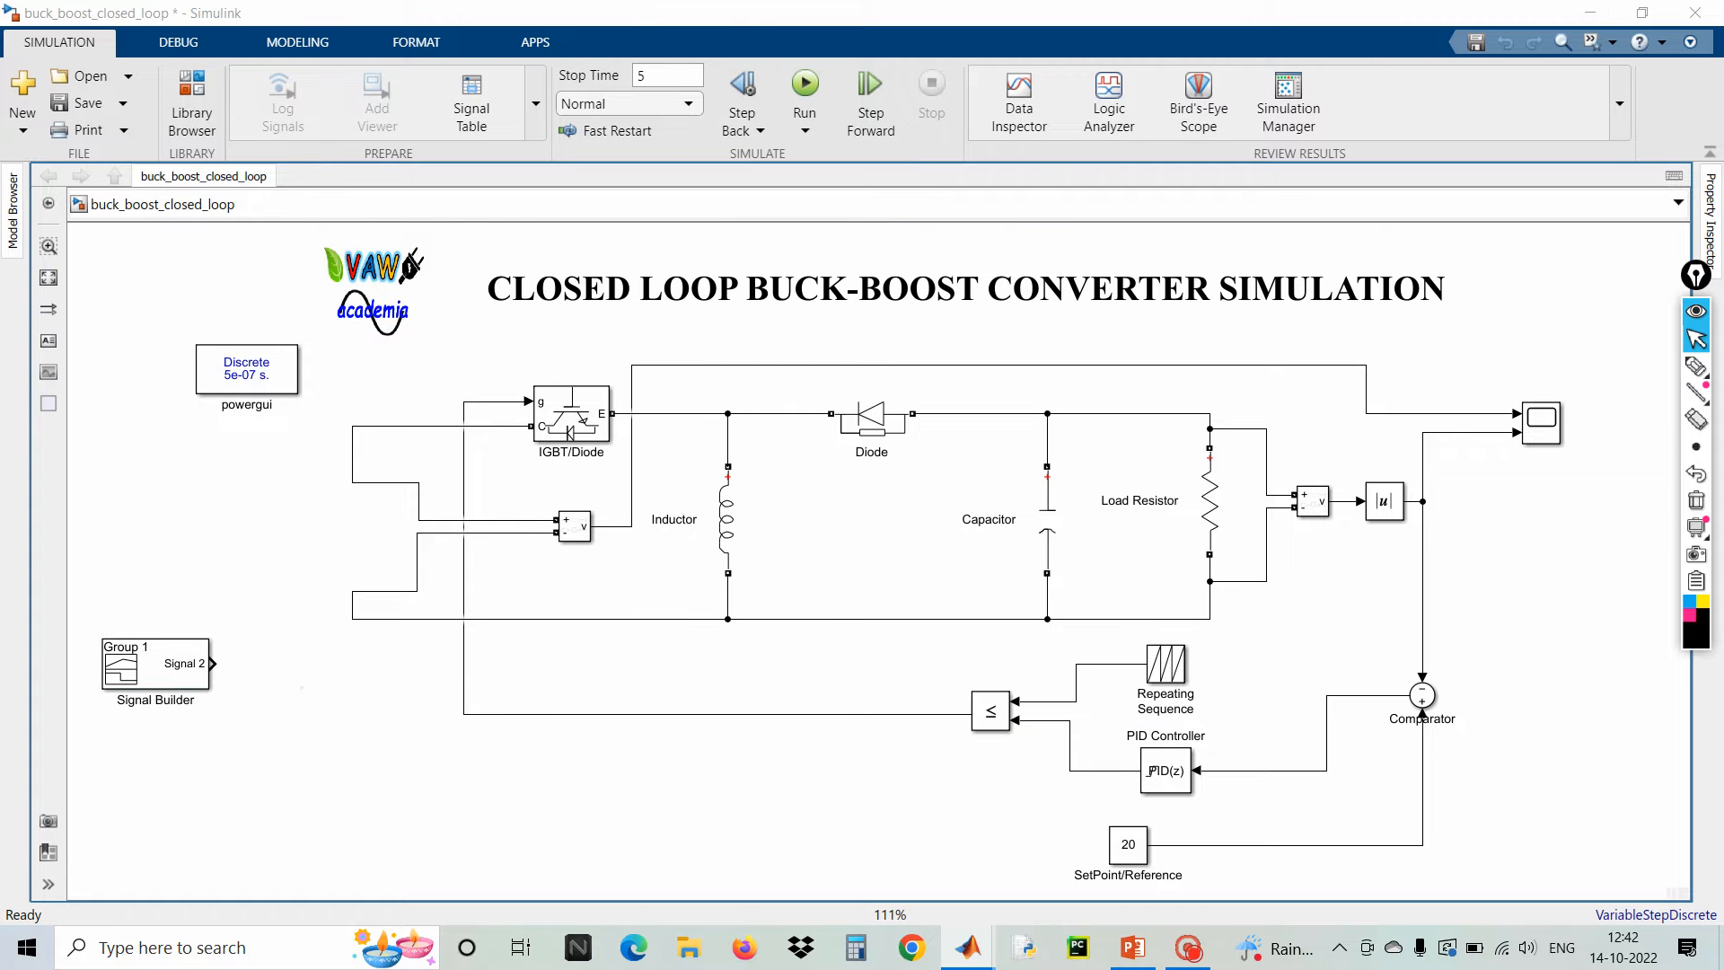
- Add a Gain block with a gain of 20 beside the Signal Builder and connect the signal output to it
double_click(305, 697)
text(gain)
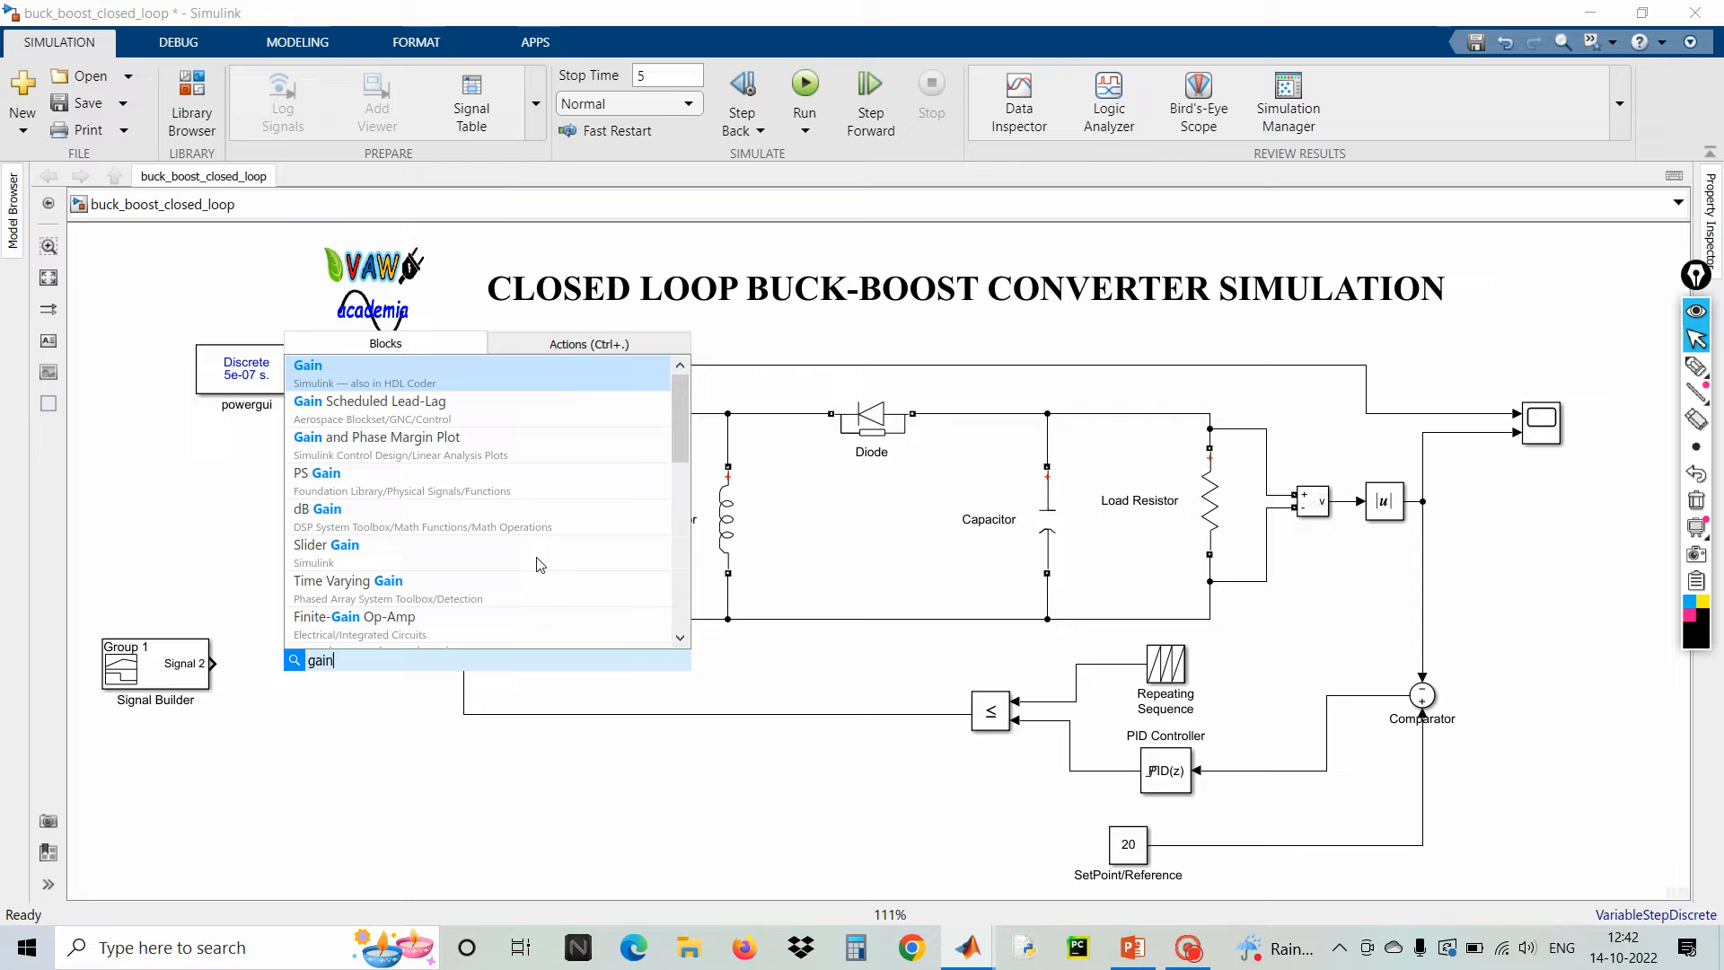
click(395, 377)
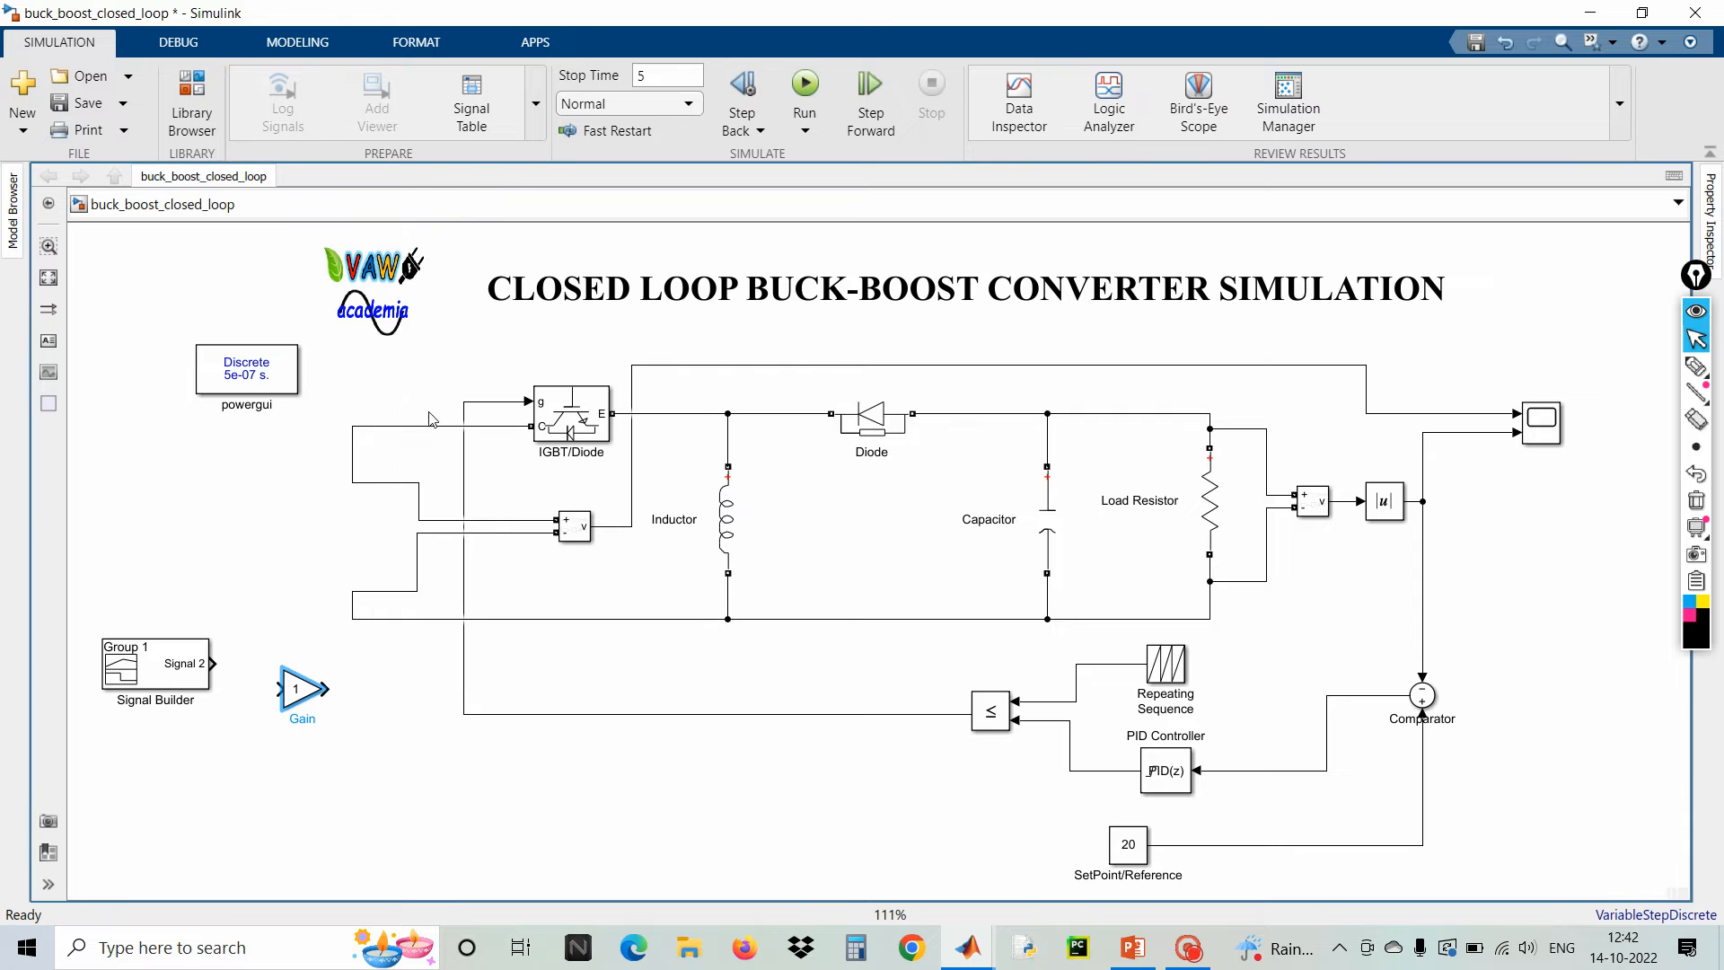
double_click(301, 689)
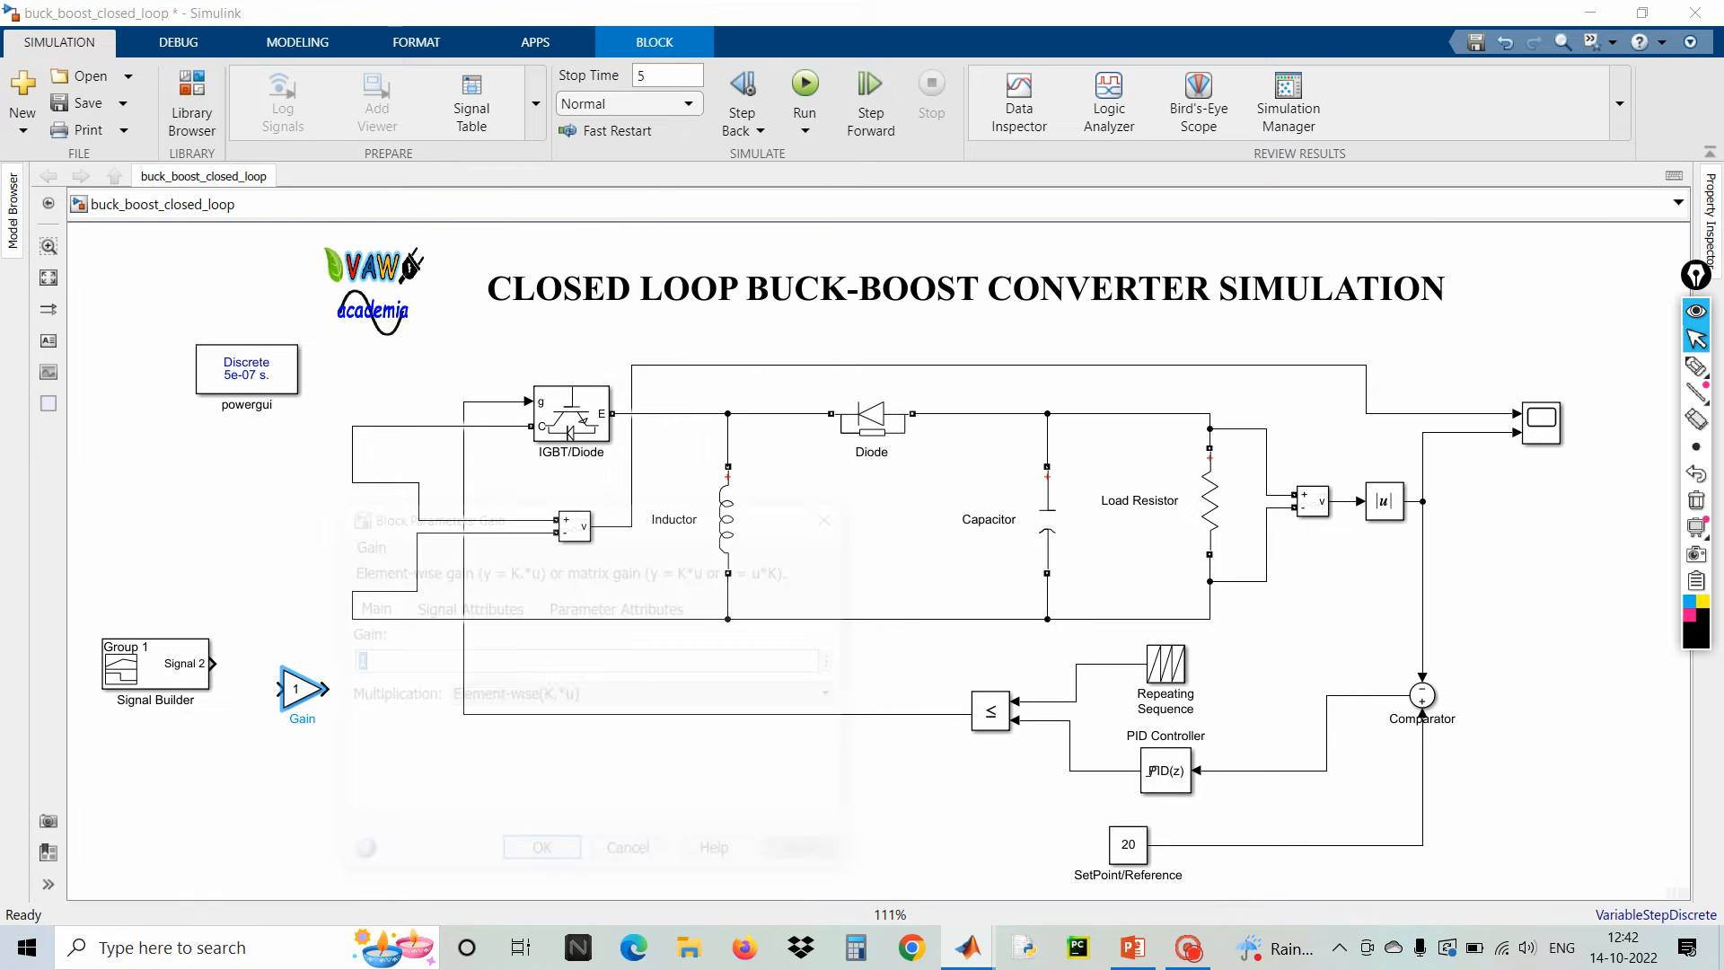
text(20)
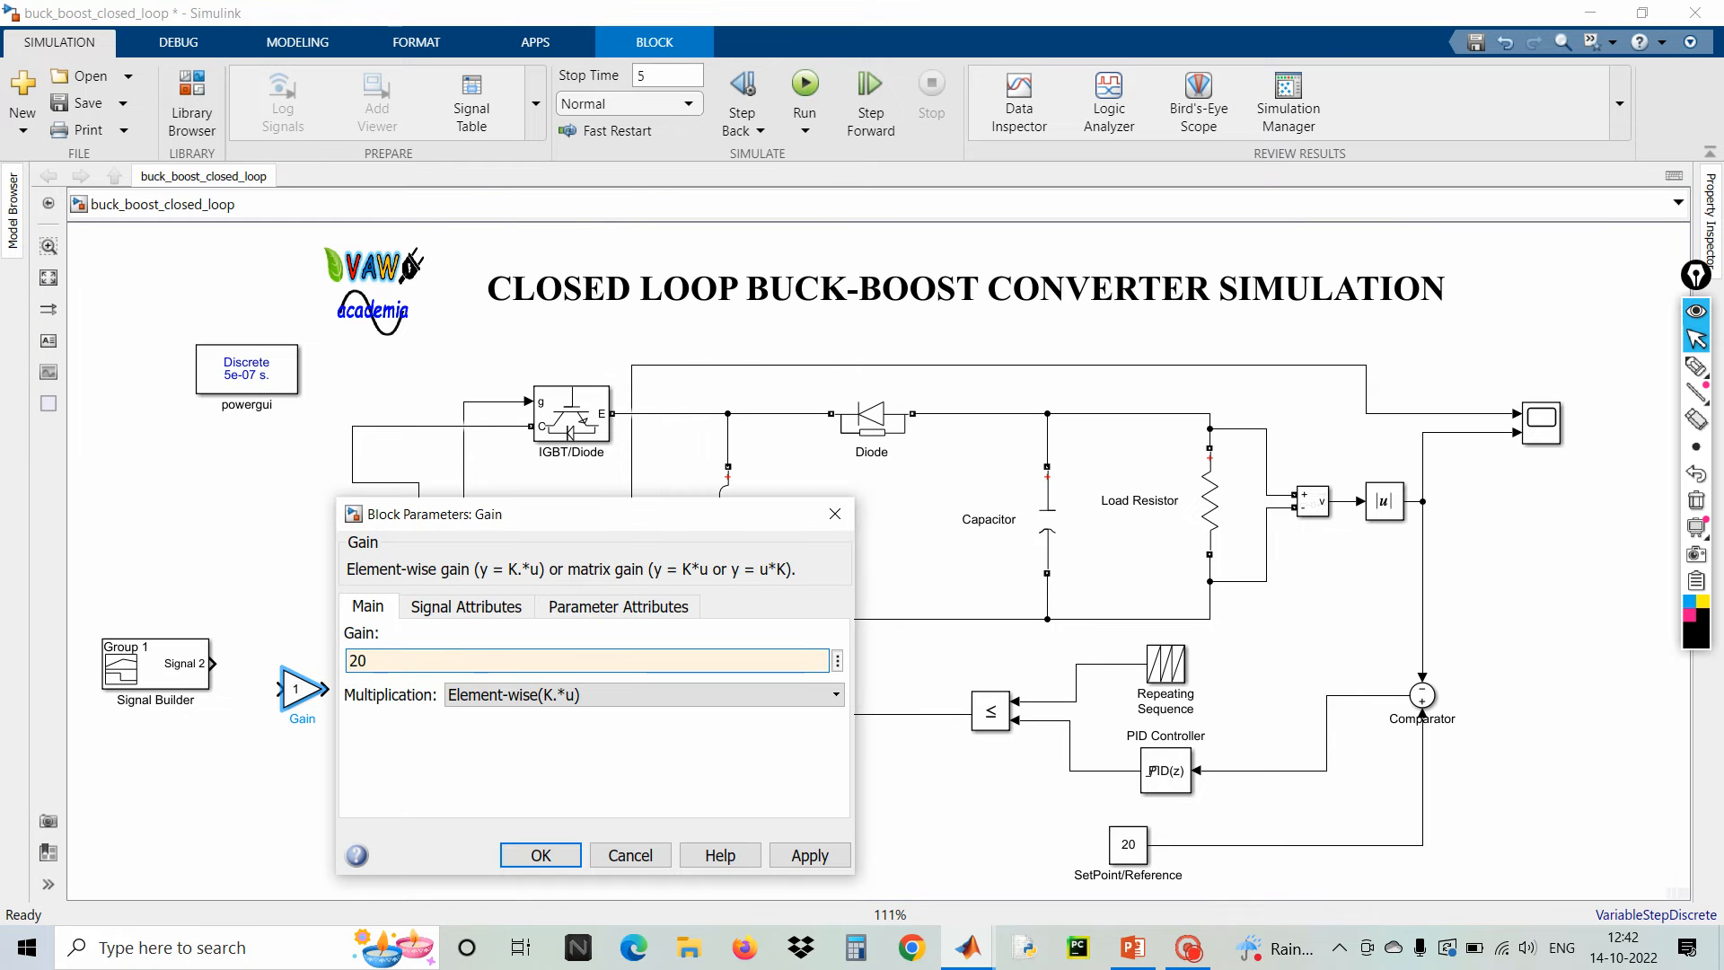
click(540, 855)
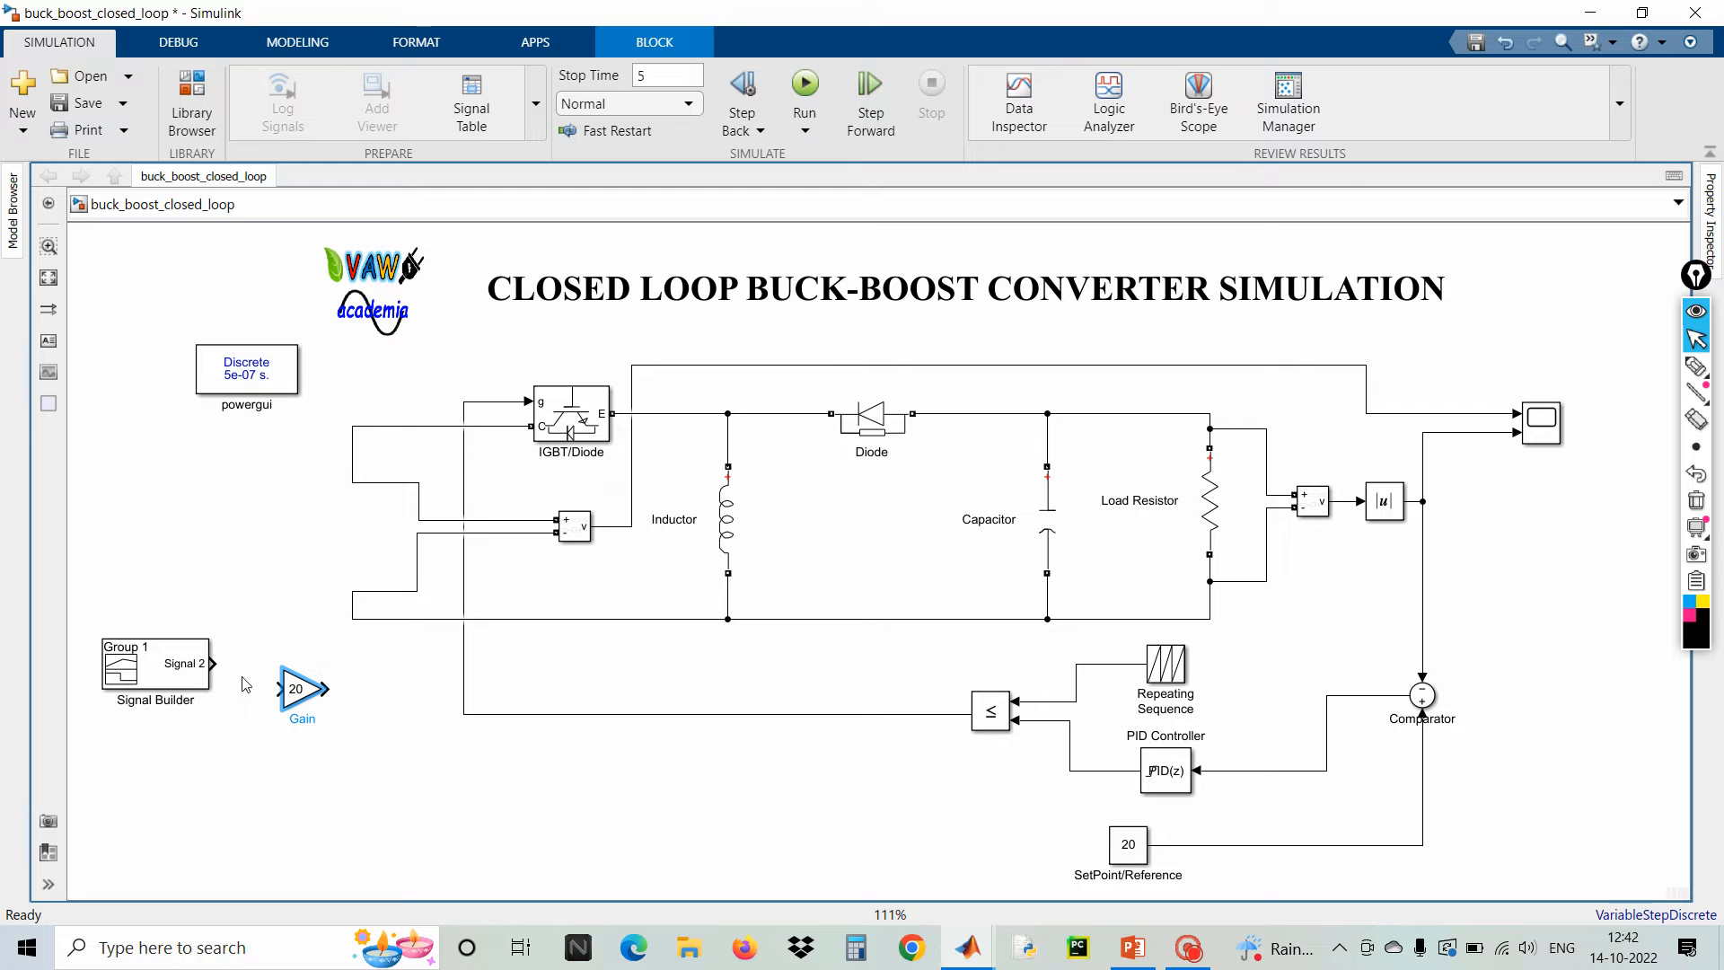
drag(212, 664, 271, 666)
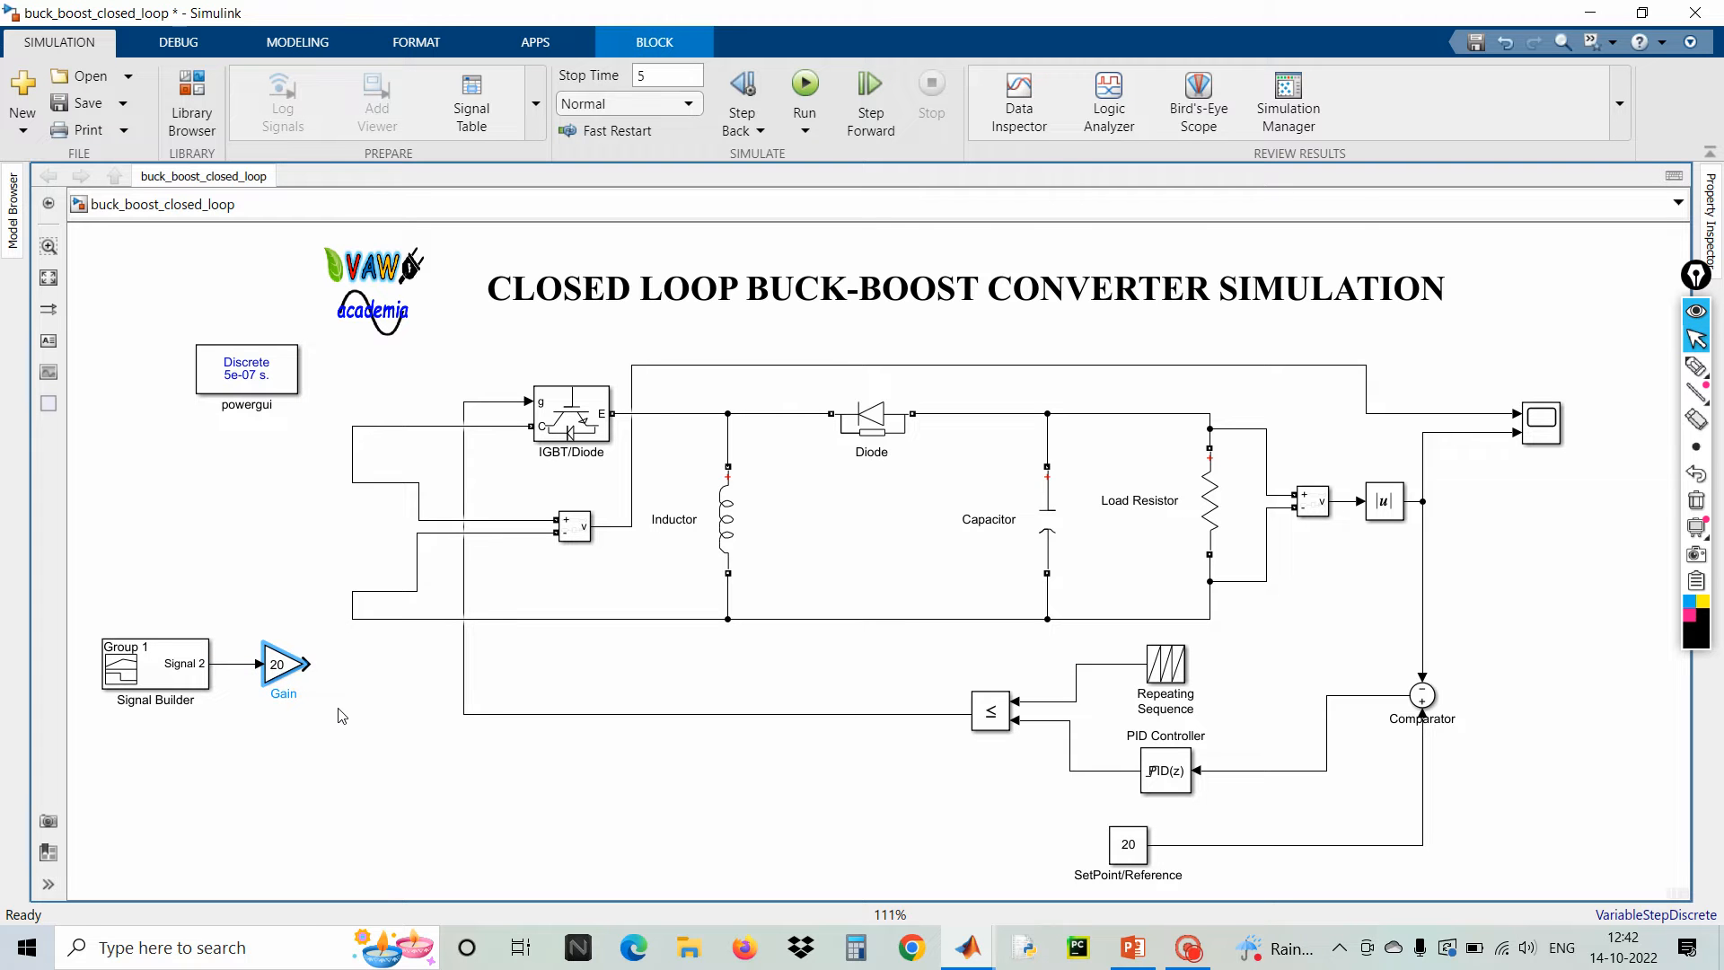
- Add a Controlled Voltage Source from Specialized Power Systems and place it beside the converter's open input wires
click(338, 716)
double_click(341, 714)
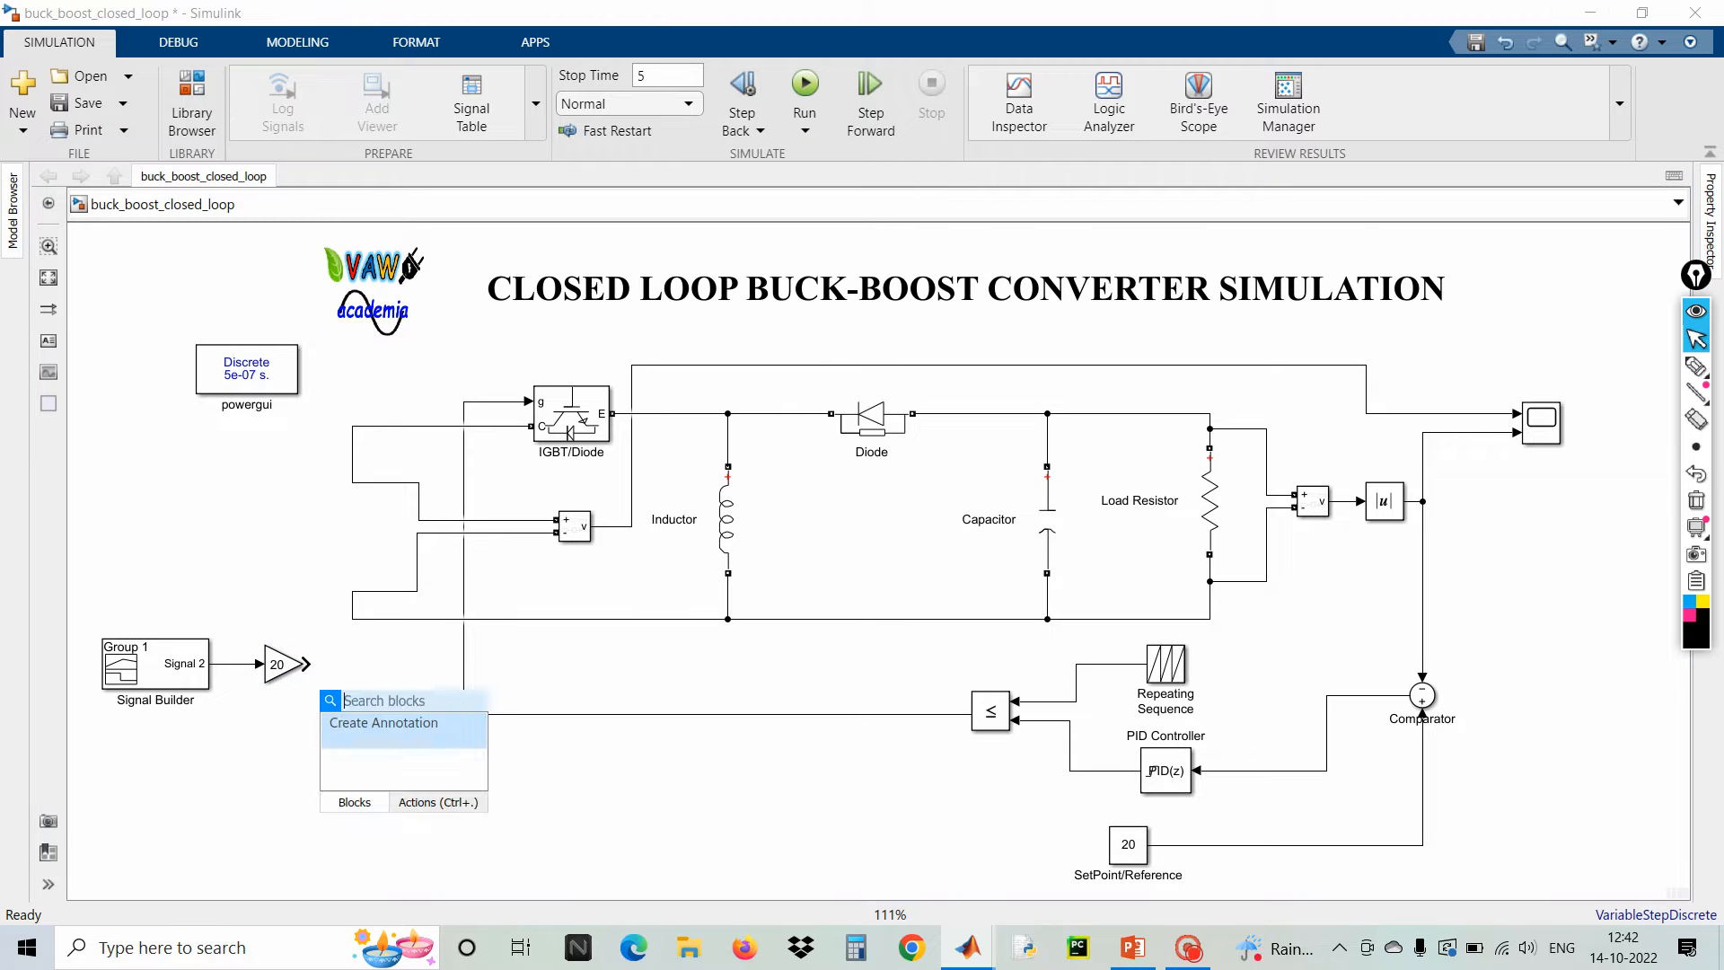
text(contr)
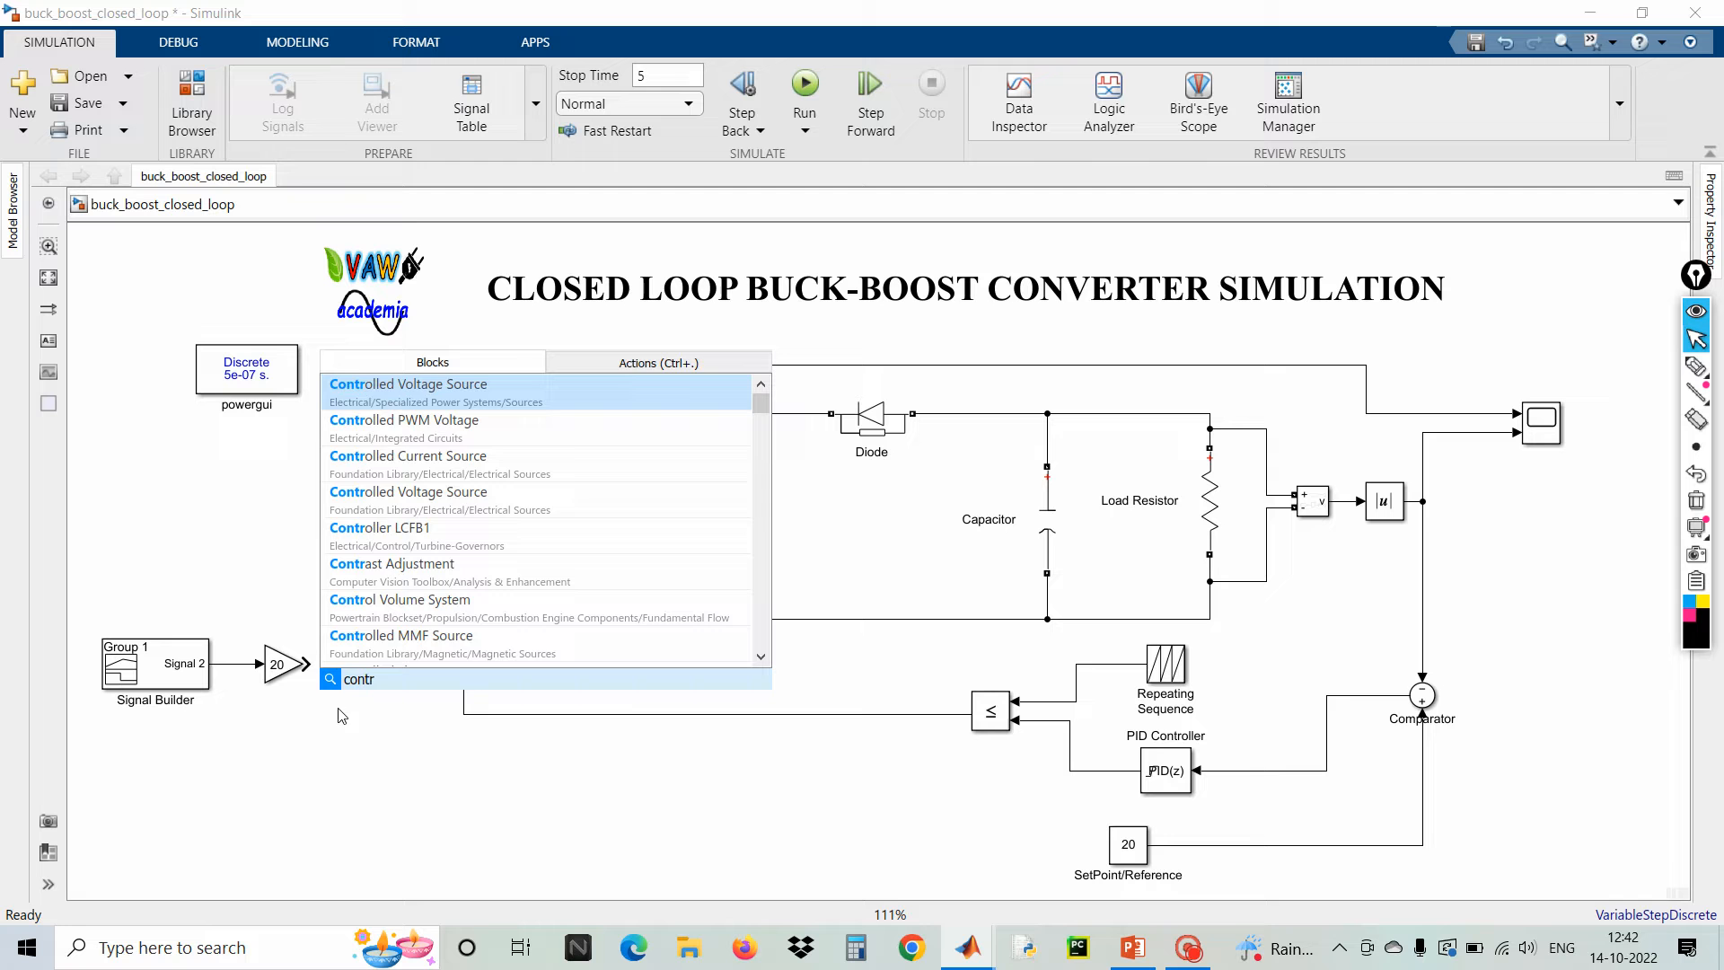
click(464, 402)
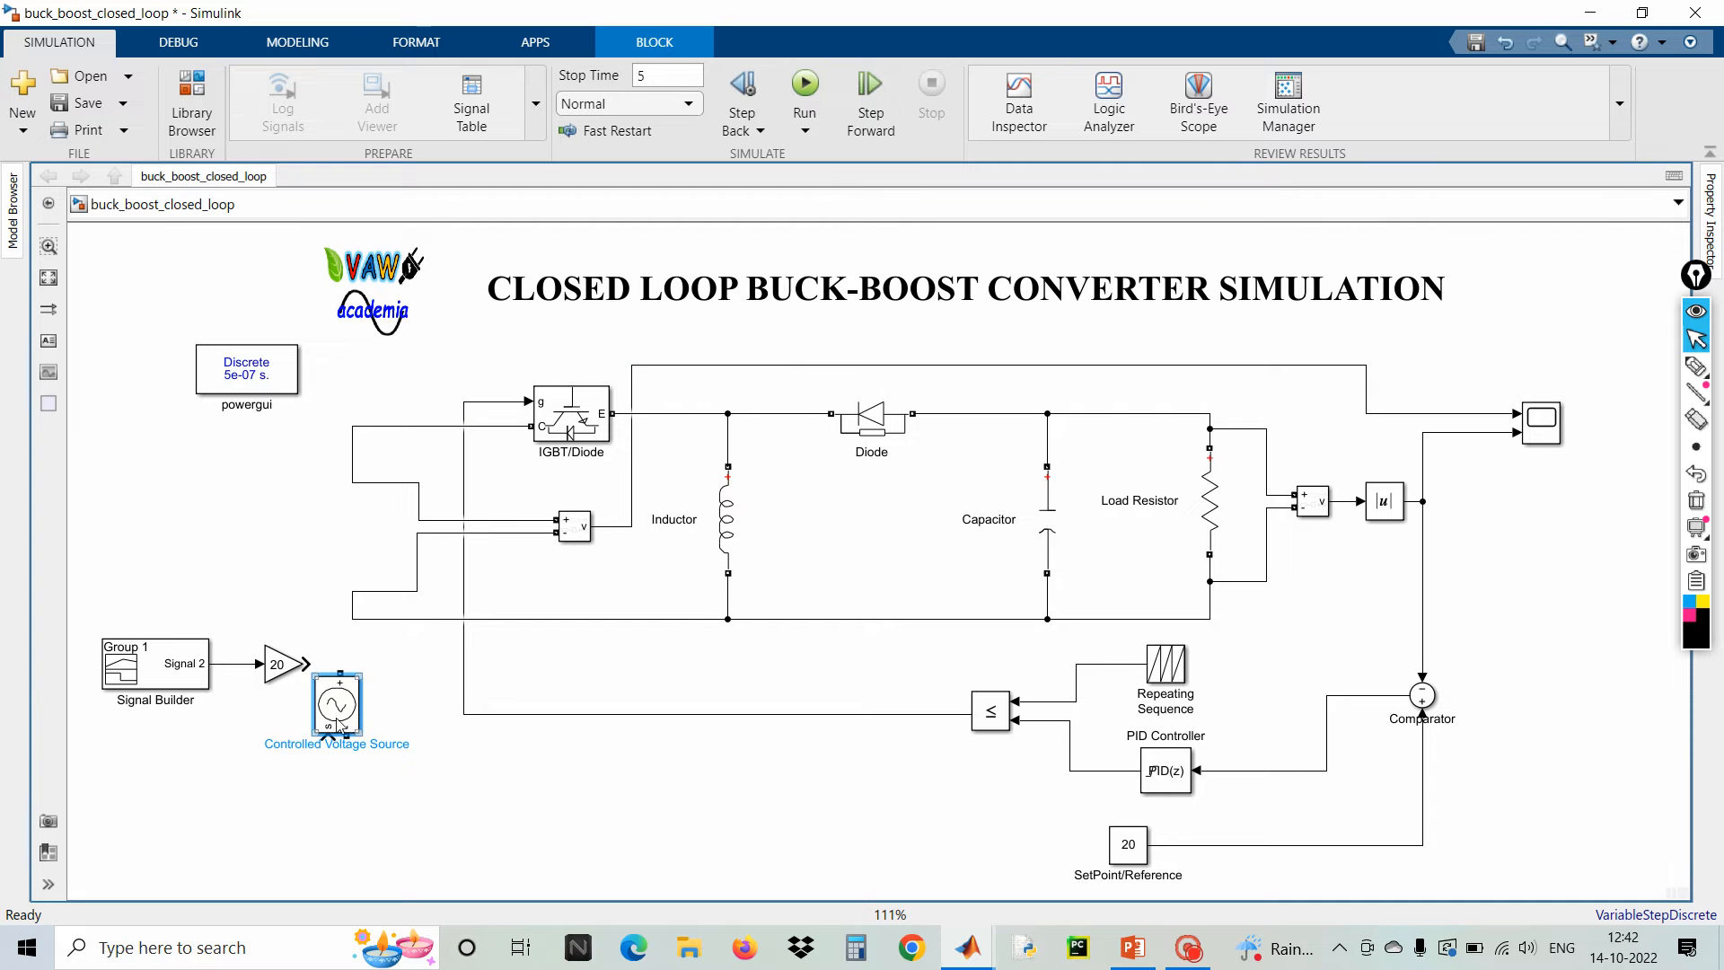
drag(336, 729, 316, 554)
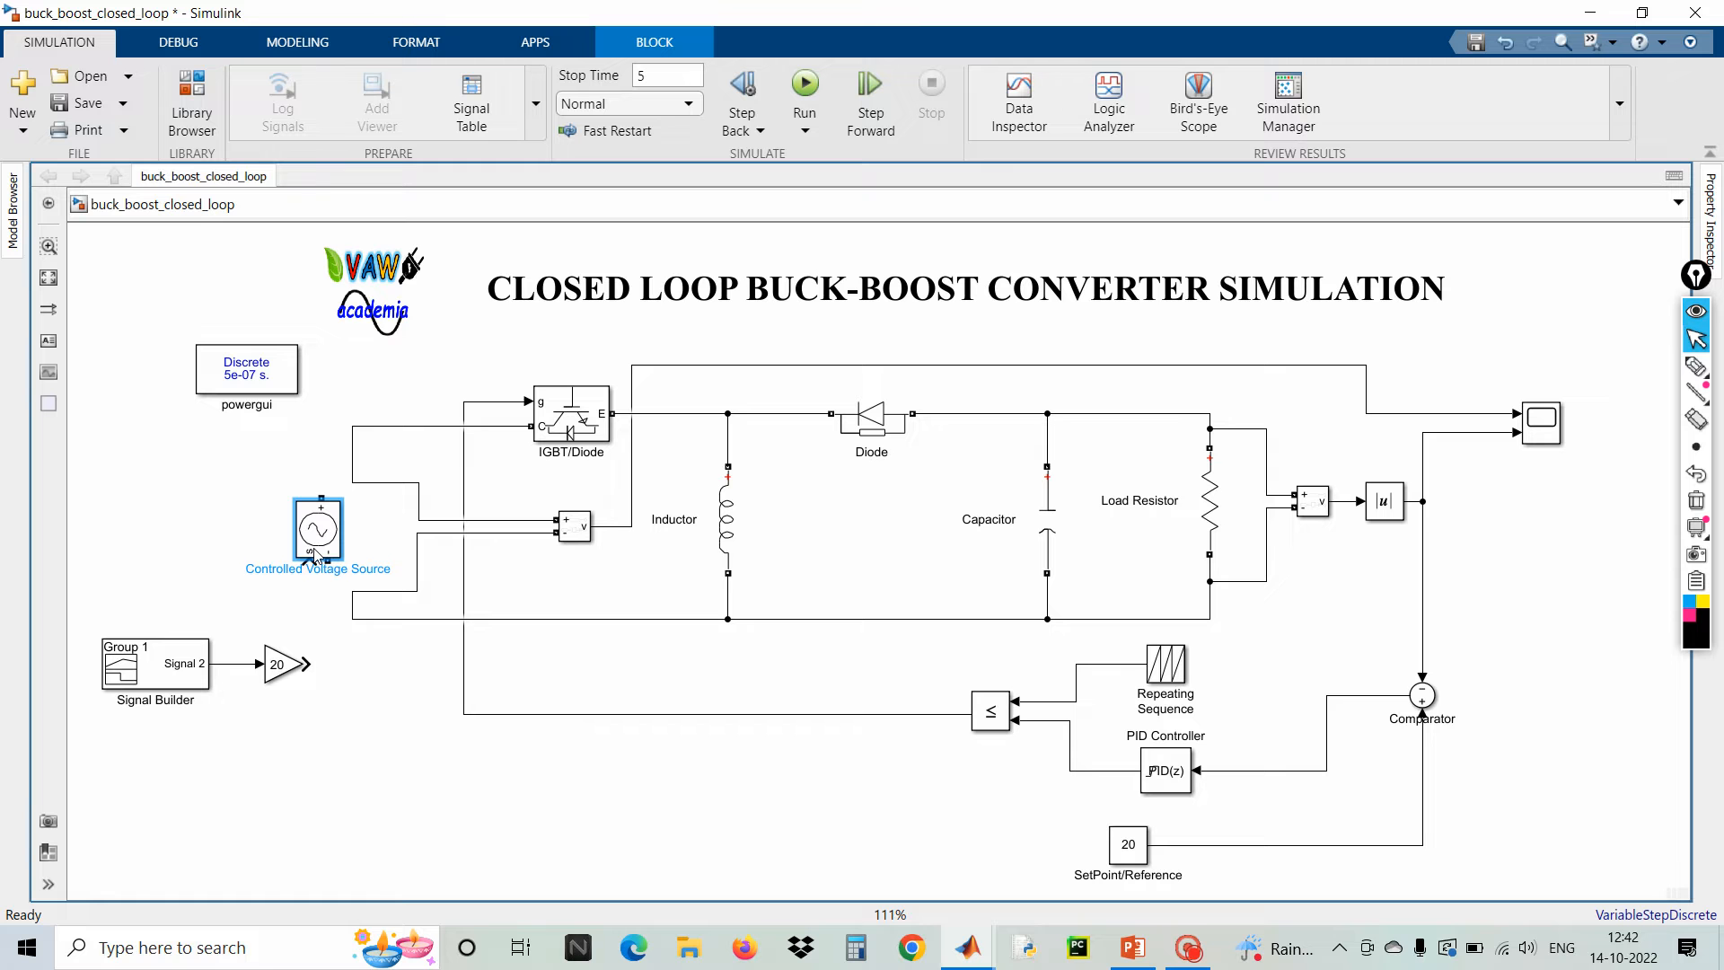
- Shift the Signal Builder and Gain blocks to make room, and connect the gain output to the Controlled Voltage Source's signal input
drag(184, 675, 140, 675)
drag(277, 673, 235, 673)
scroll(296, 579, up, 2)
click(348, 505)
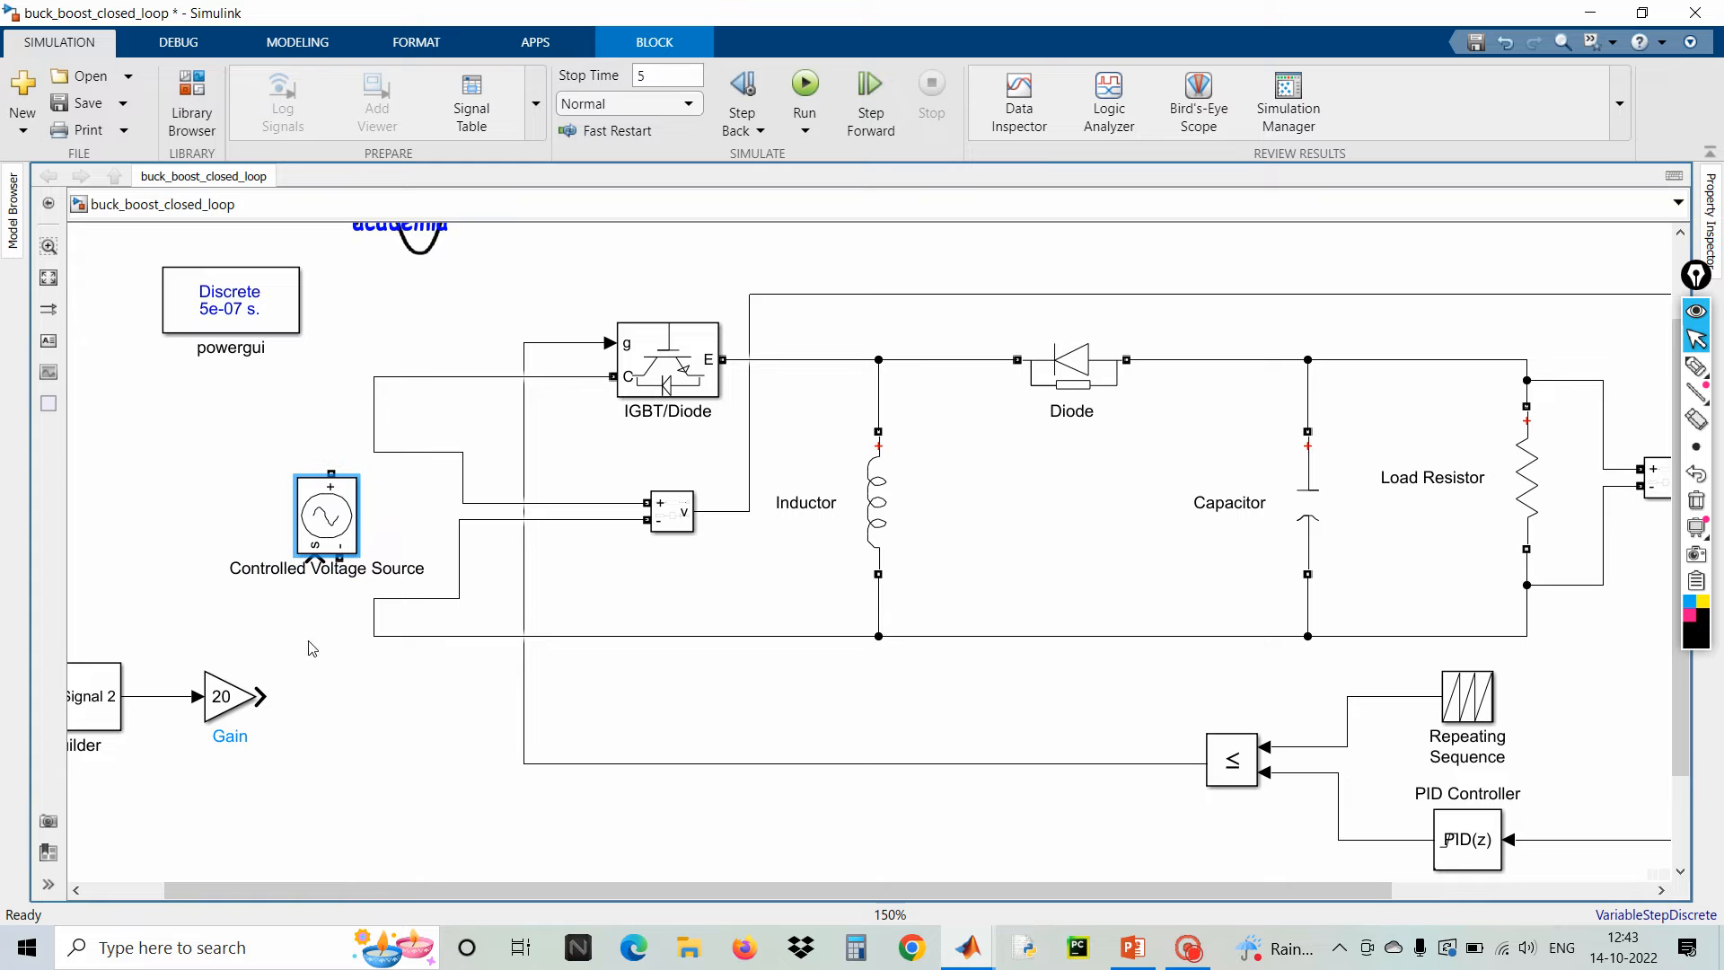
drag(229, 697, 204, 696)
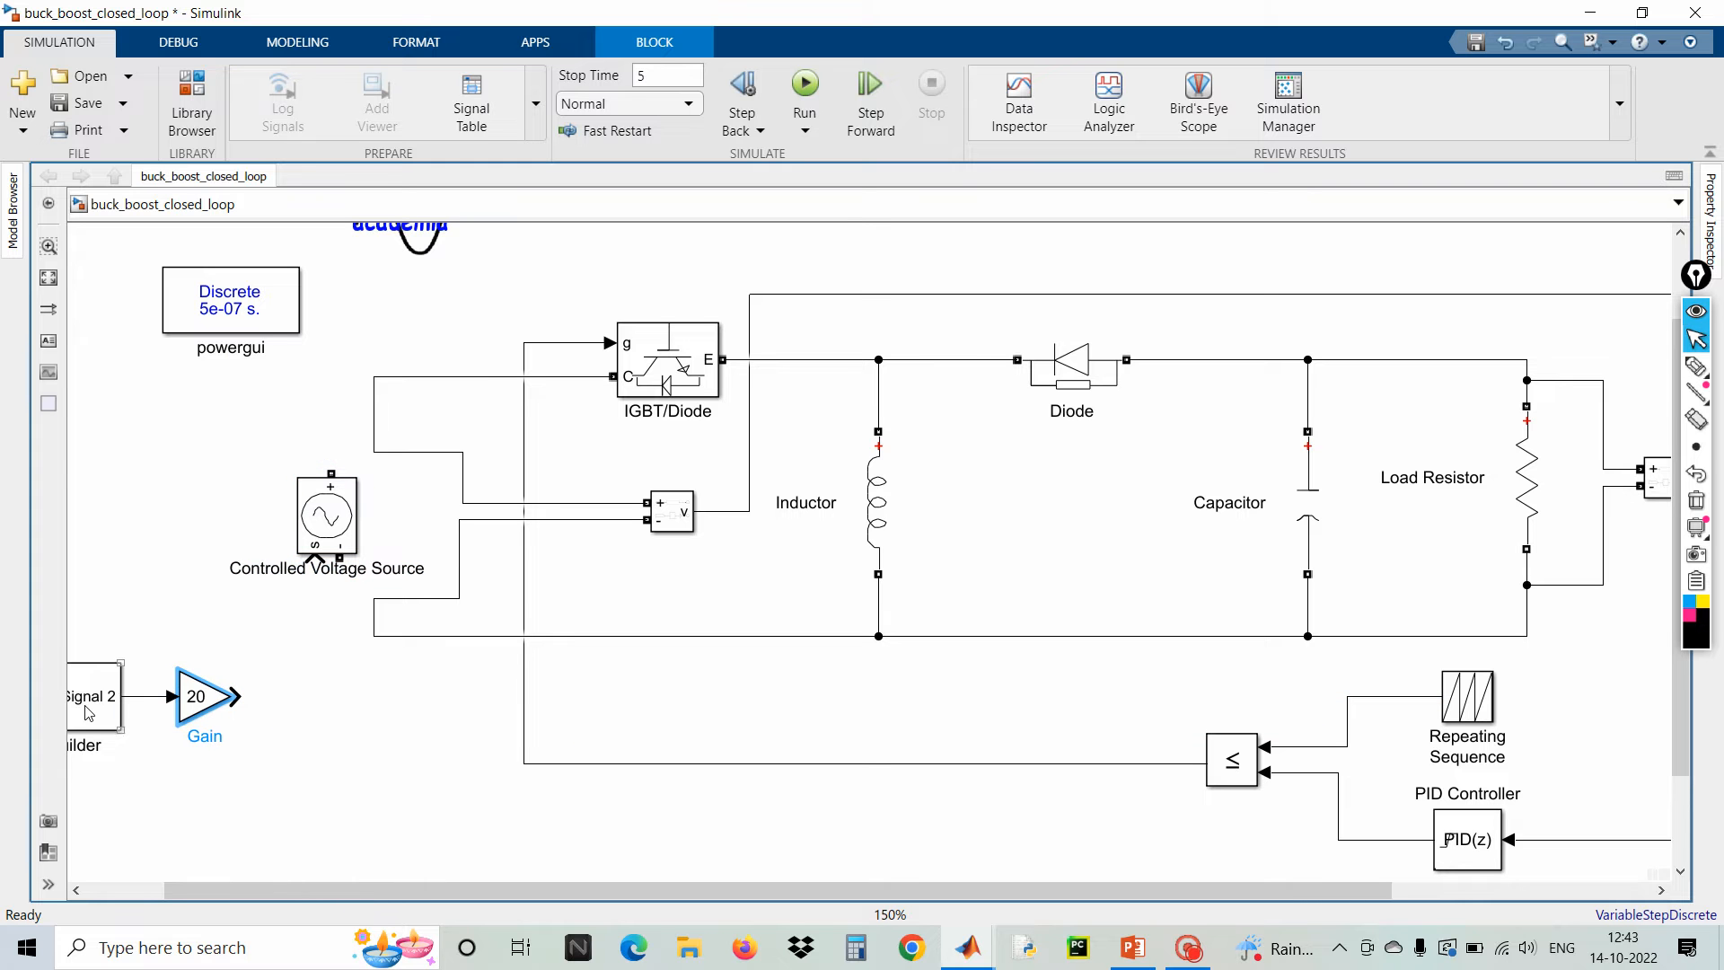
drag(94, 712, 315, 563)
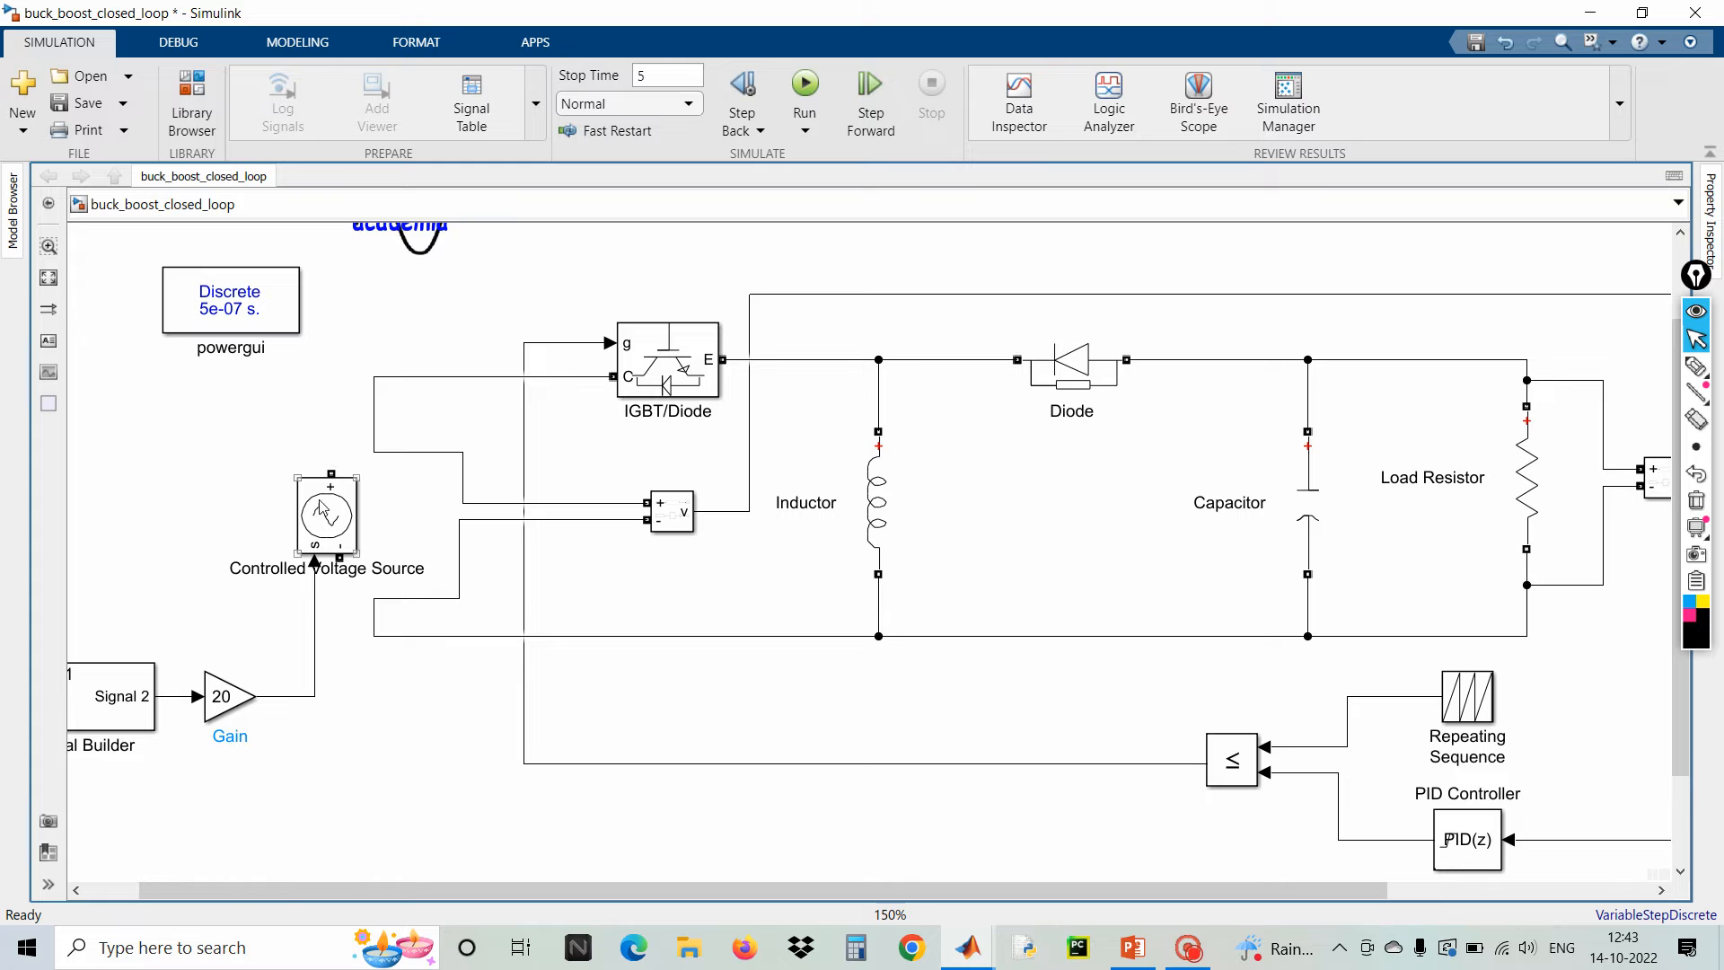
- Connect the Controlled Voltage Source's positive and negative terminals to the converter's upper and lower input wires, and straighten the upper wire
drag(331, 473, 374, 443)
click(340, 556)
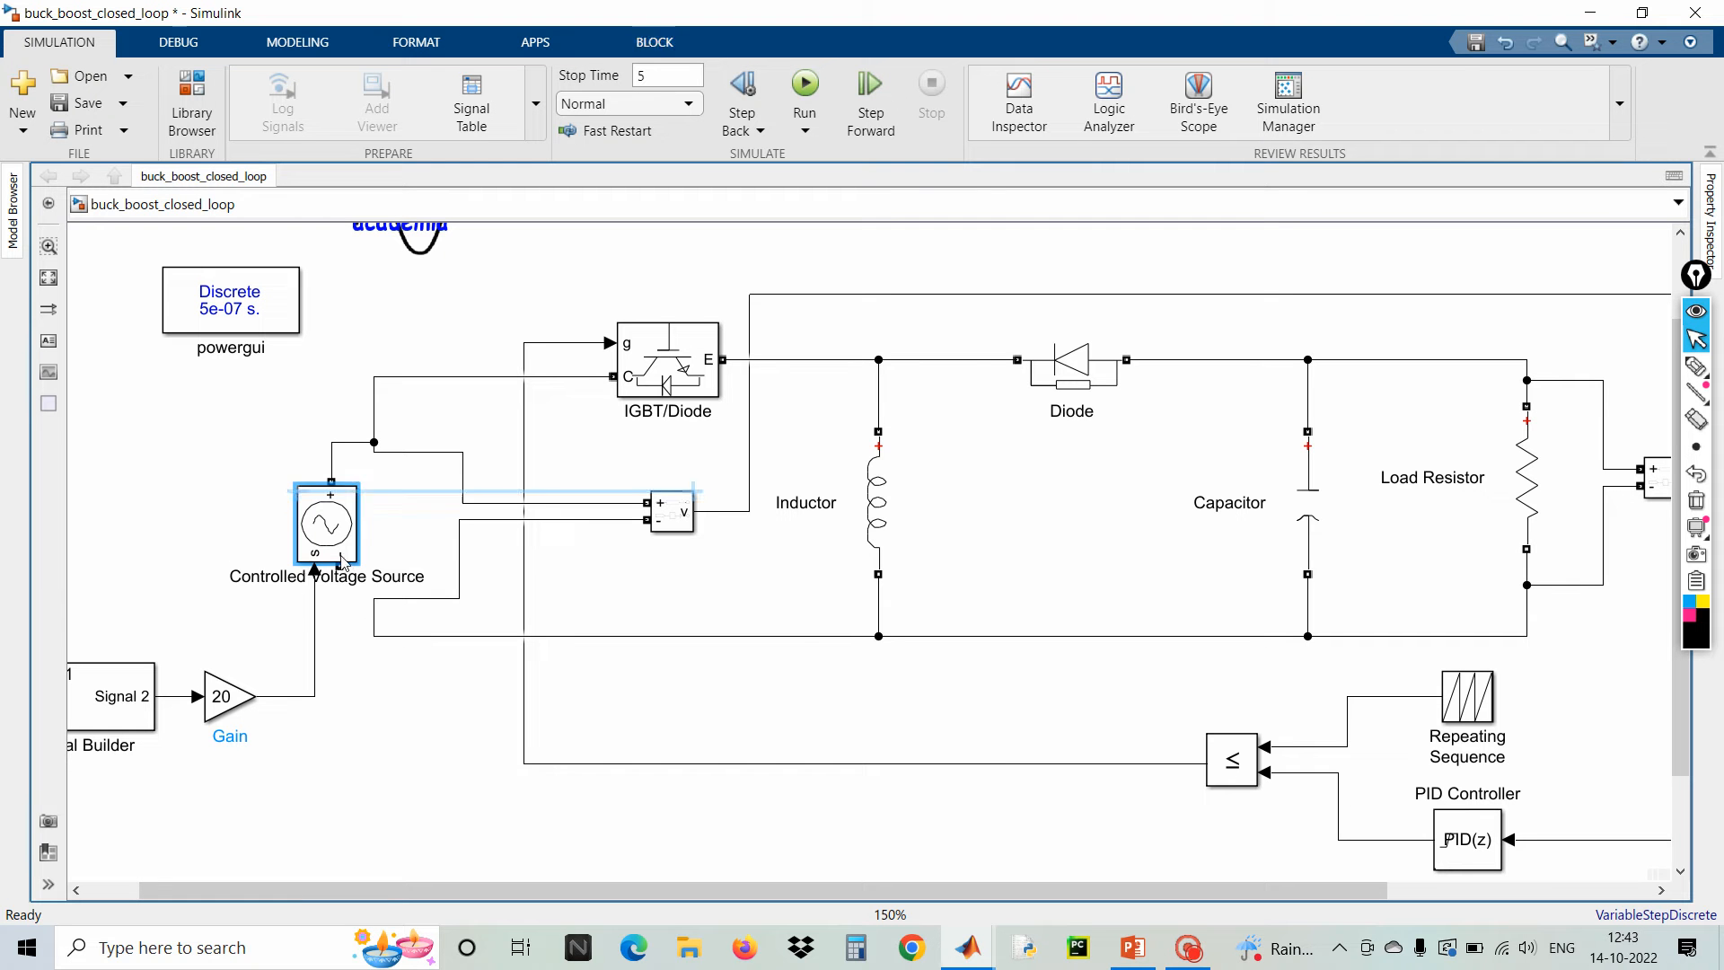
drag(339, 557, 373, 633)
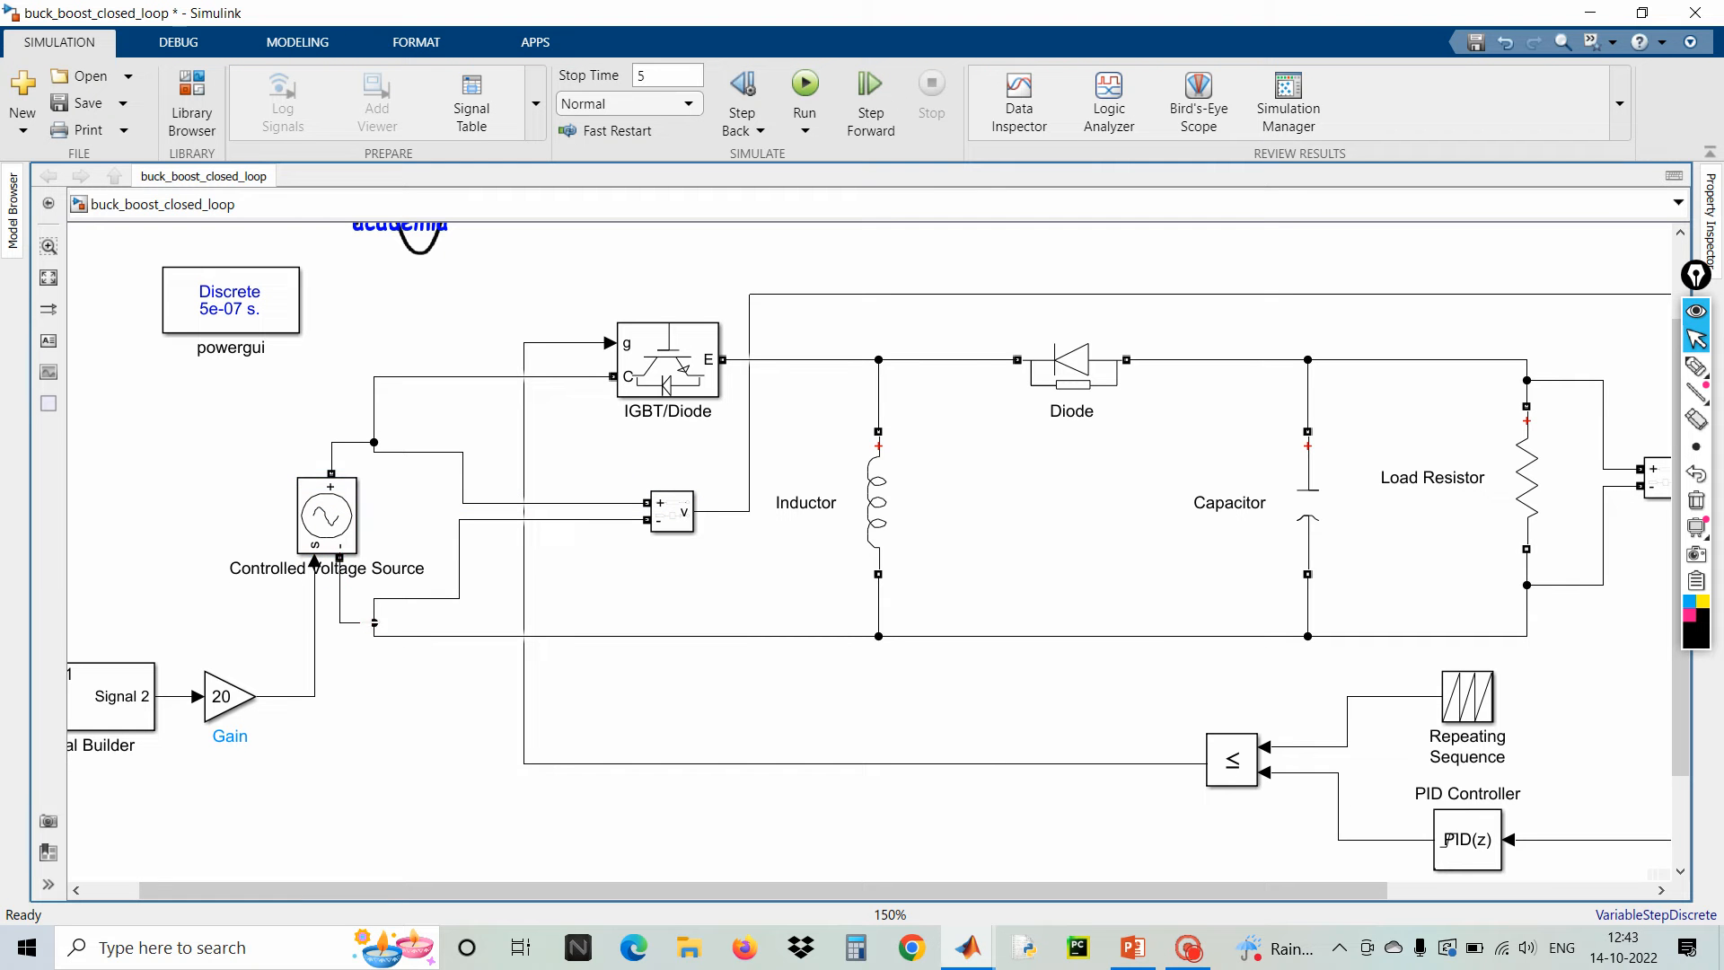
drag(355, 443, 372, 377)
click(410, 722)
key(space)
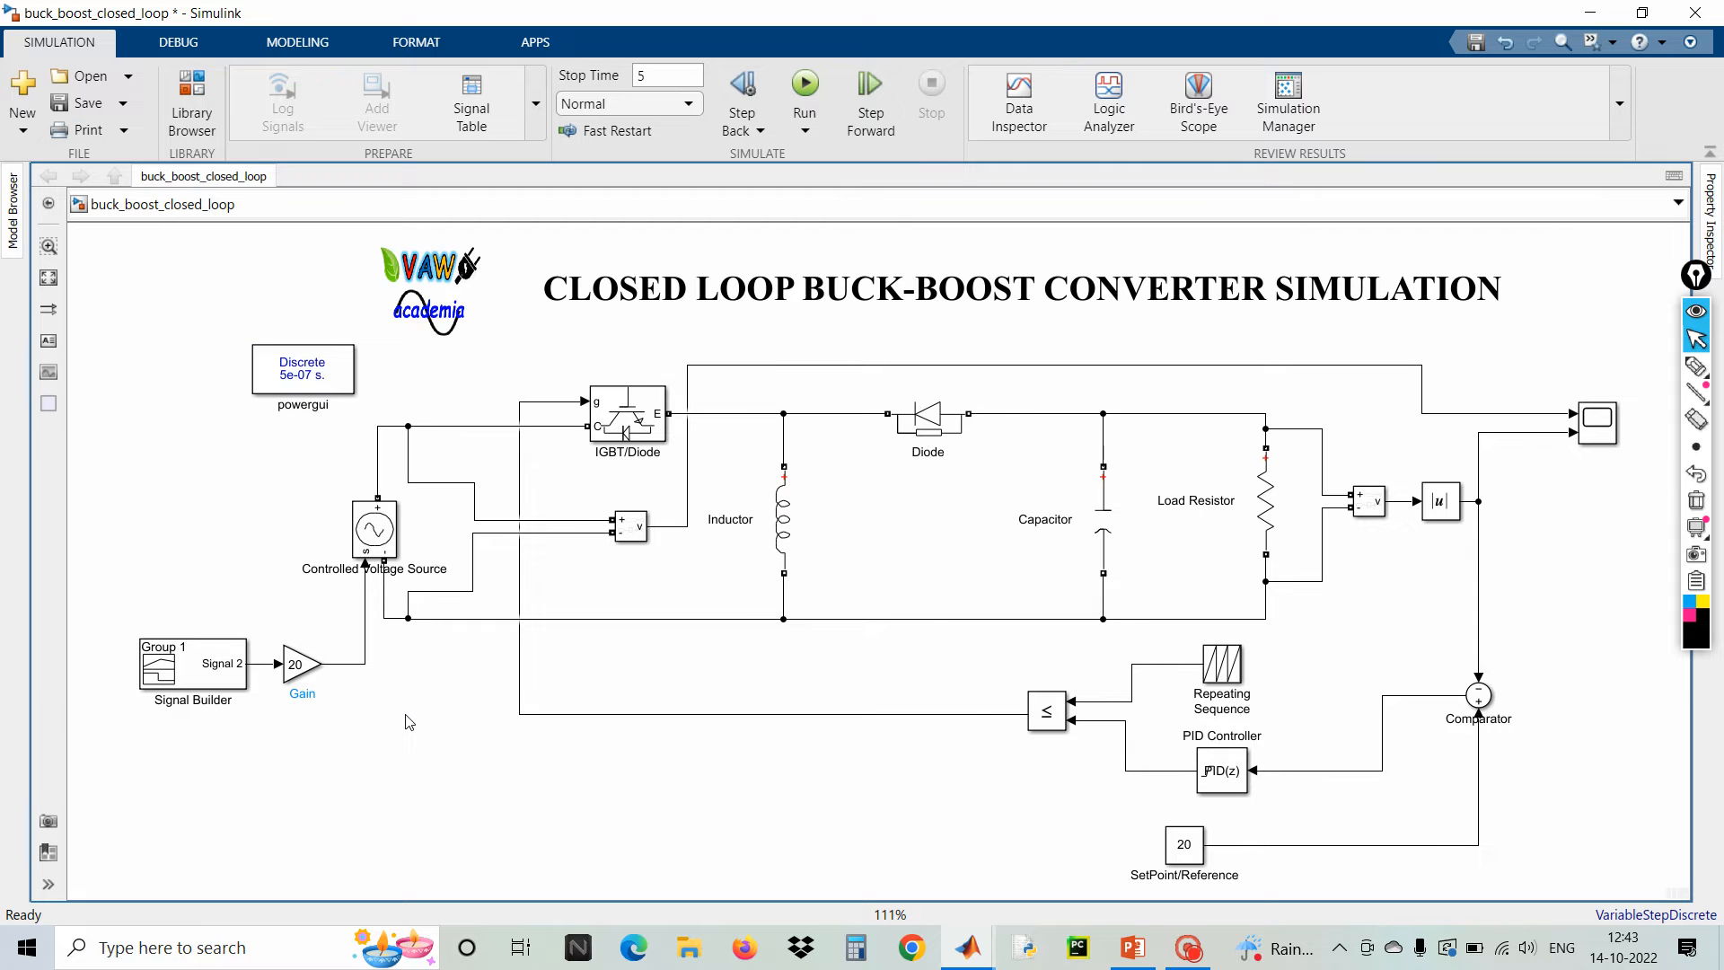
- Delete the line between the Comparator and PID Controller, and add a Gain block flipped to face the controller
click(1336, 771)
key(Delete)
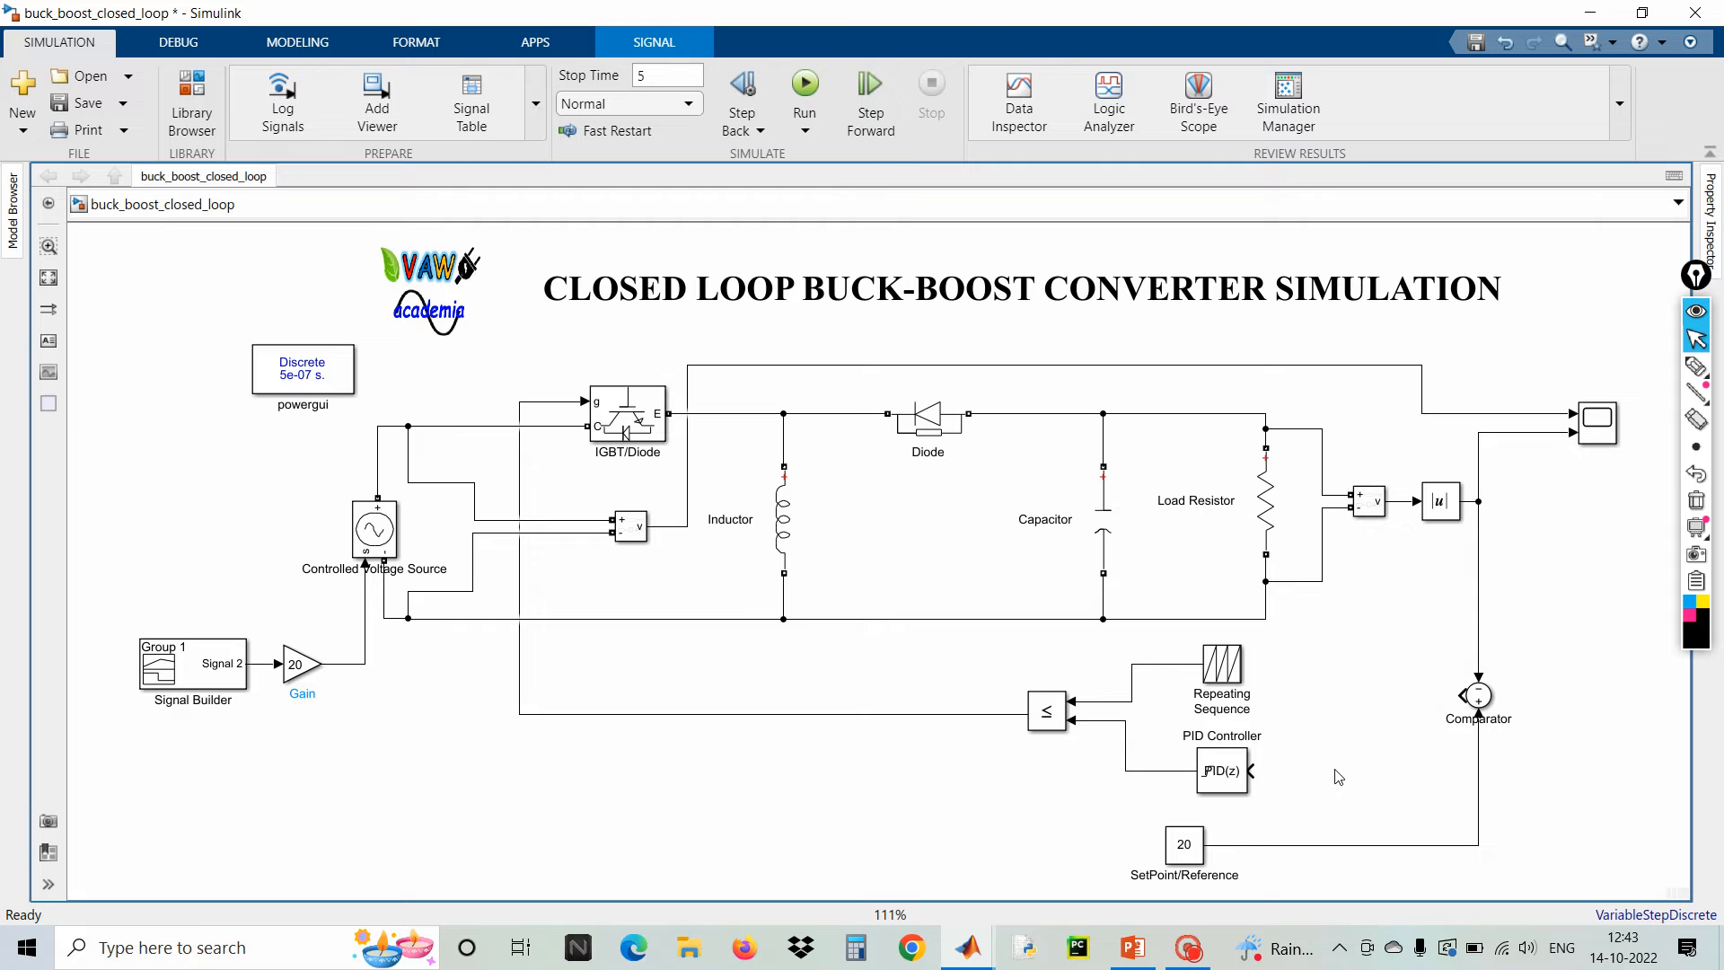
double_click(1363, 695)
text(ga)
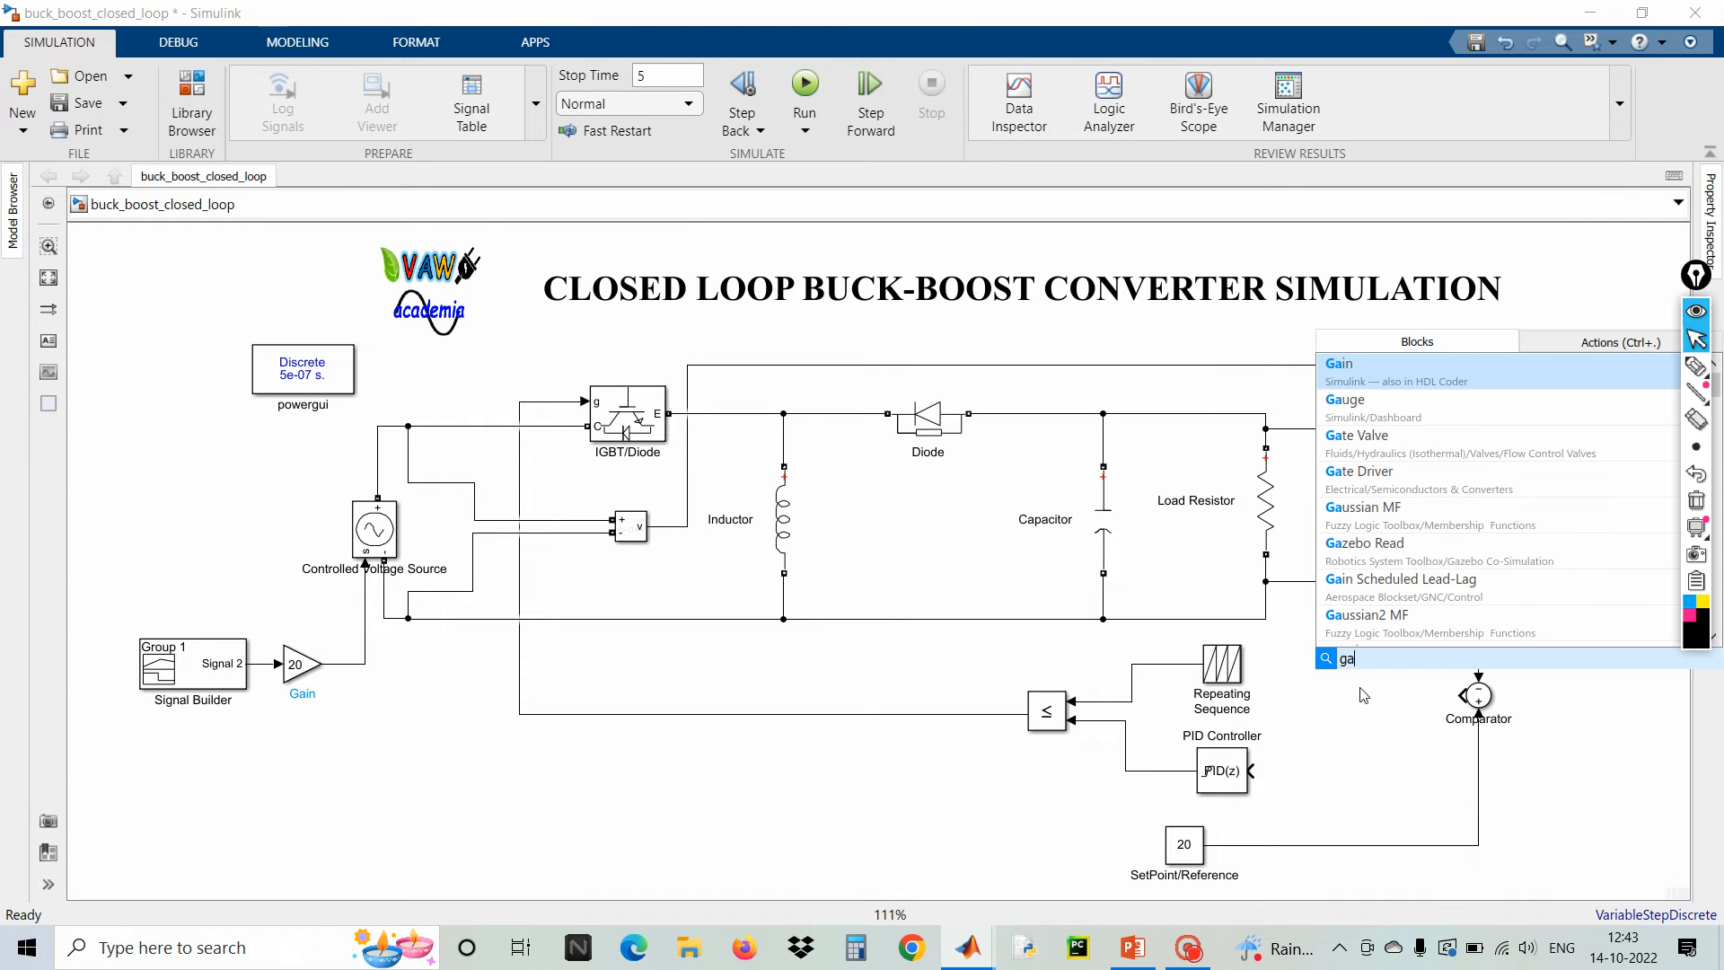
click(1371, 366)
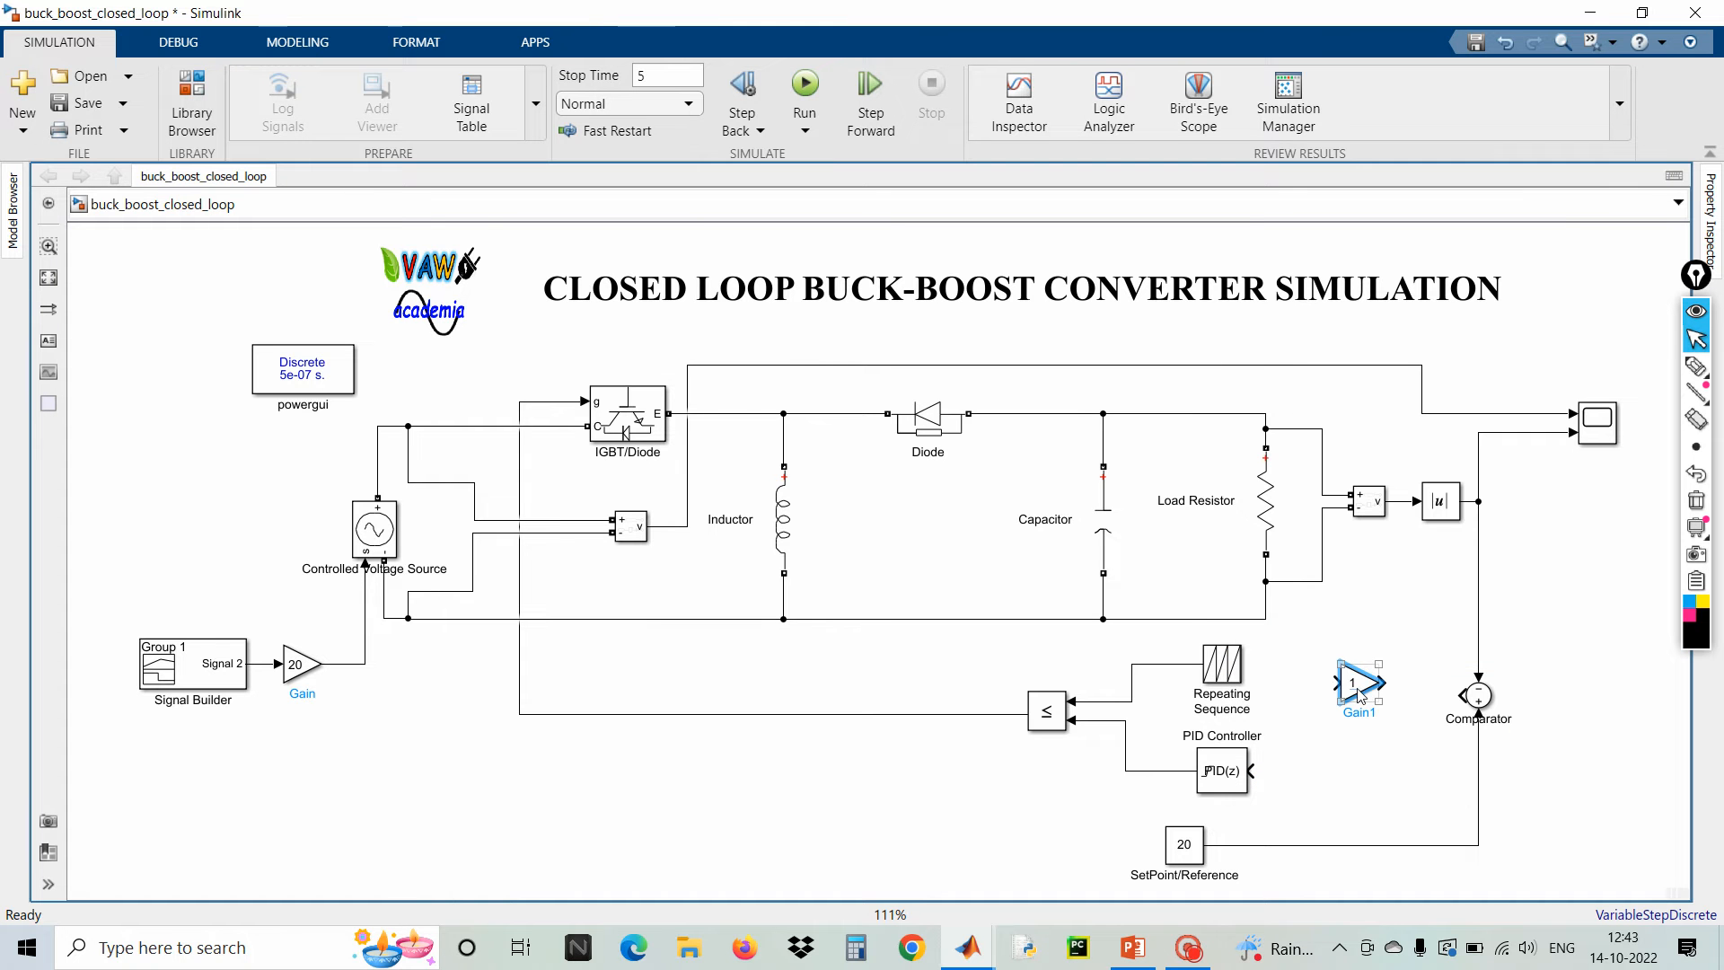
key(ctrl+i)
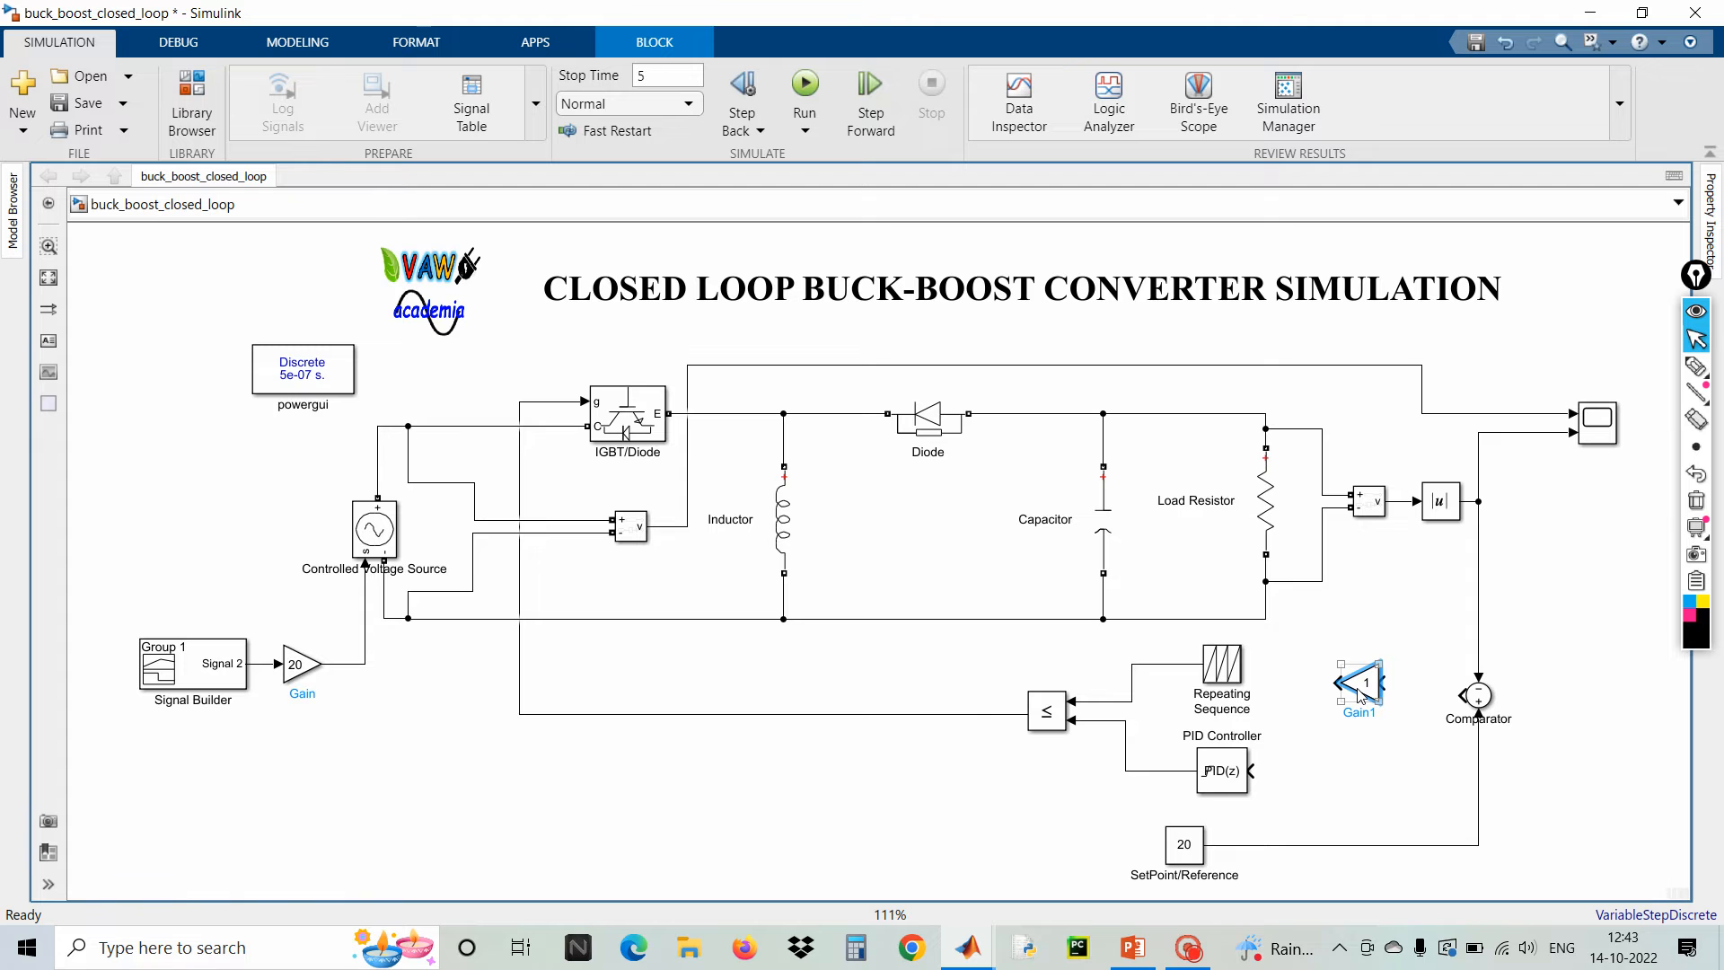
- Set the flipped gain to 1/20 and wire the enlarged block between the Comparator and the PID Controller
double_click(1362, 686)
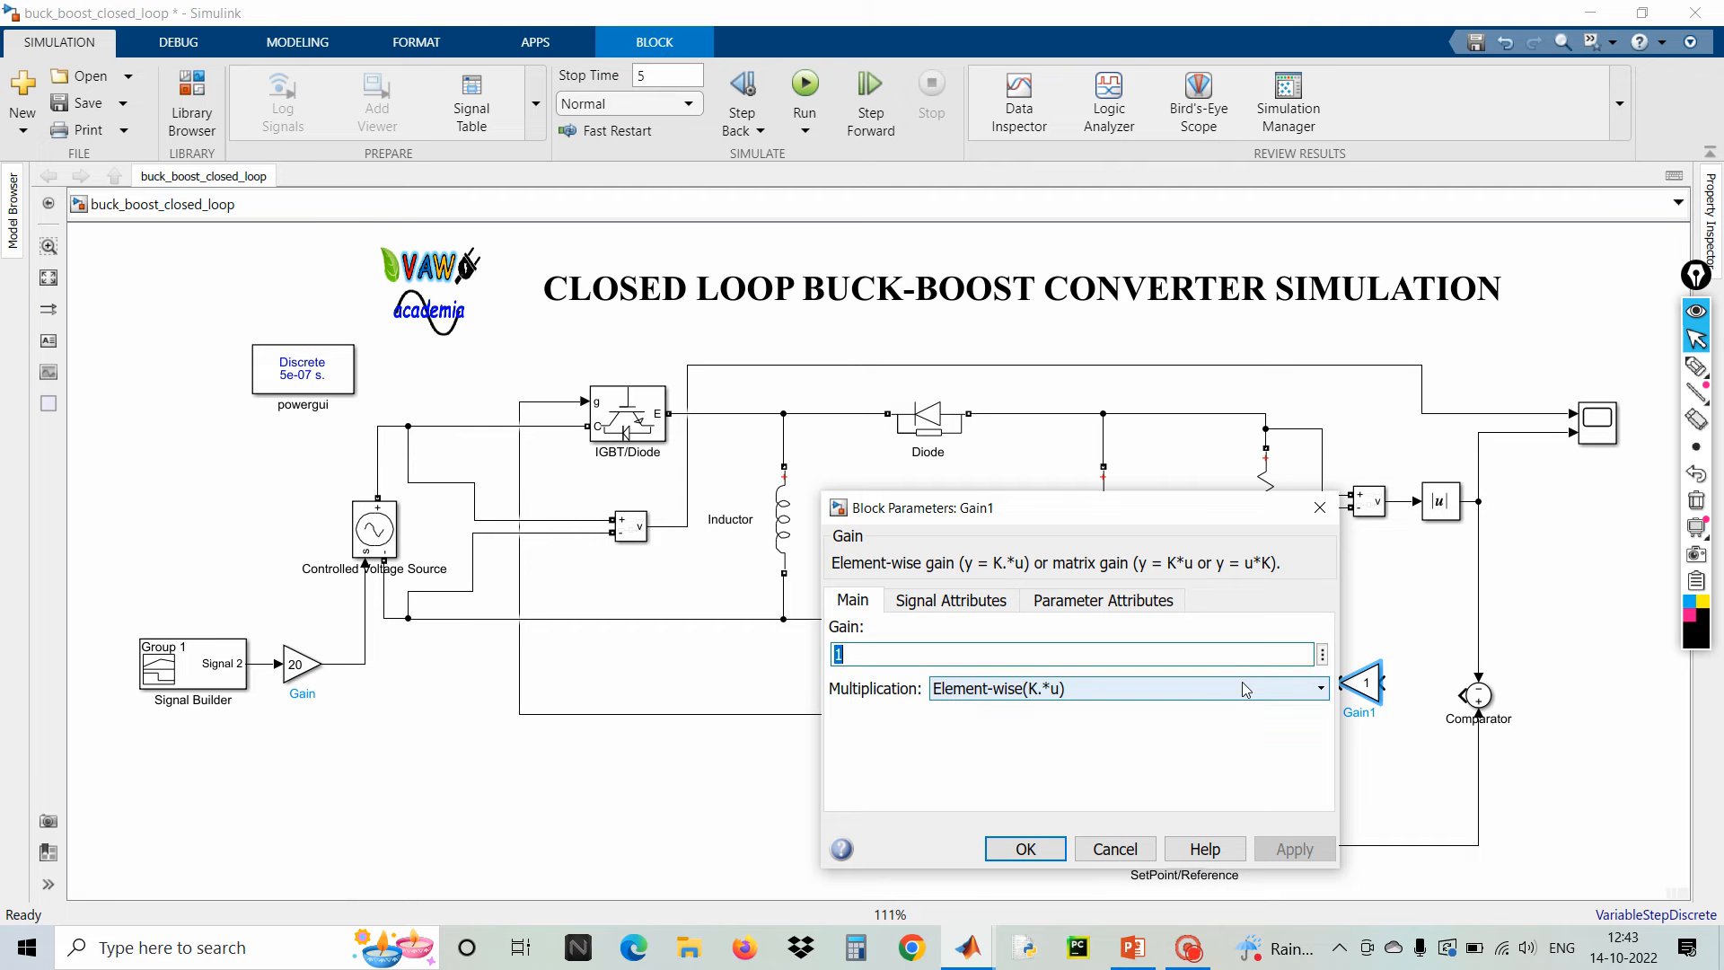
text(1/20)
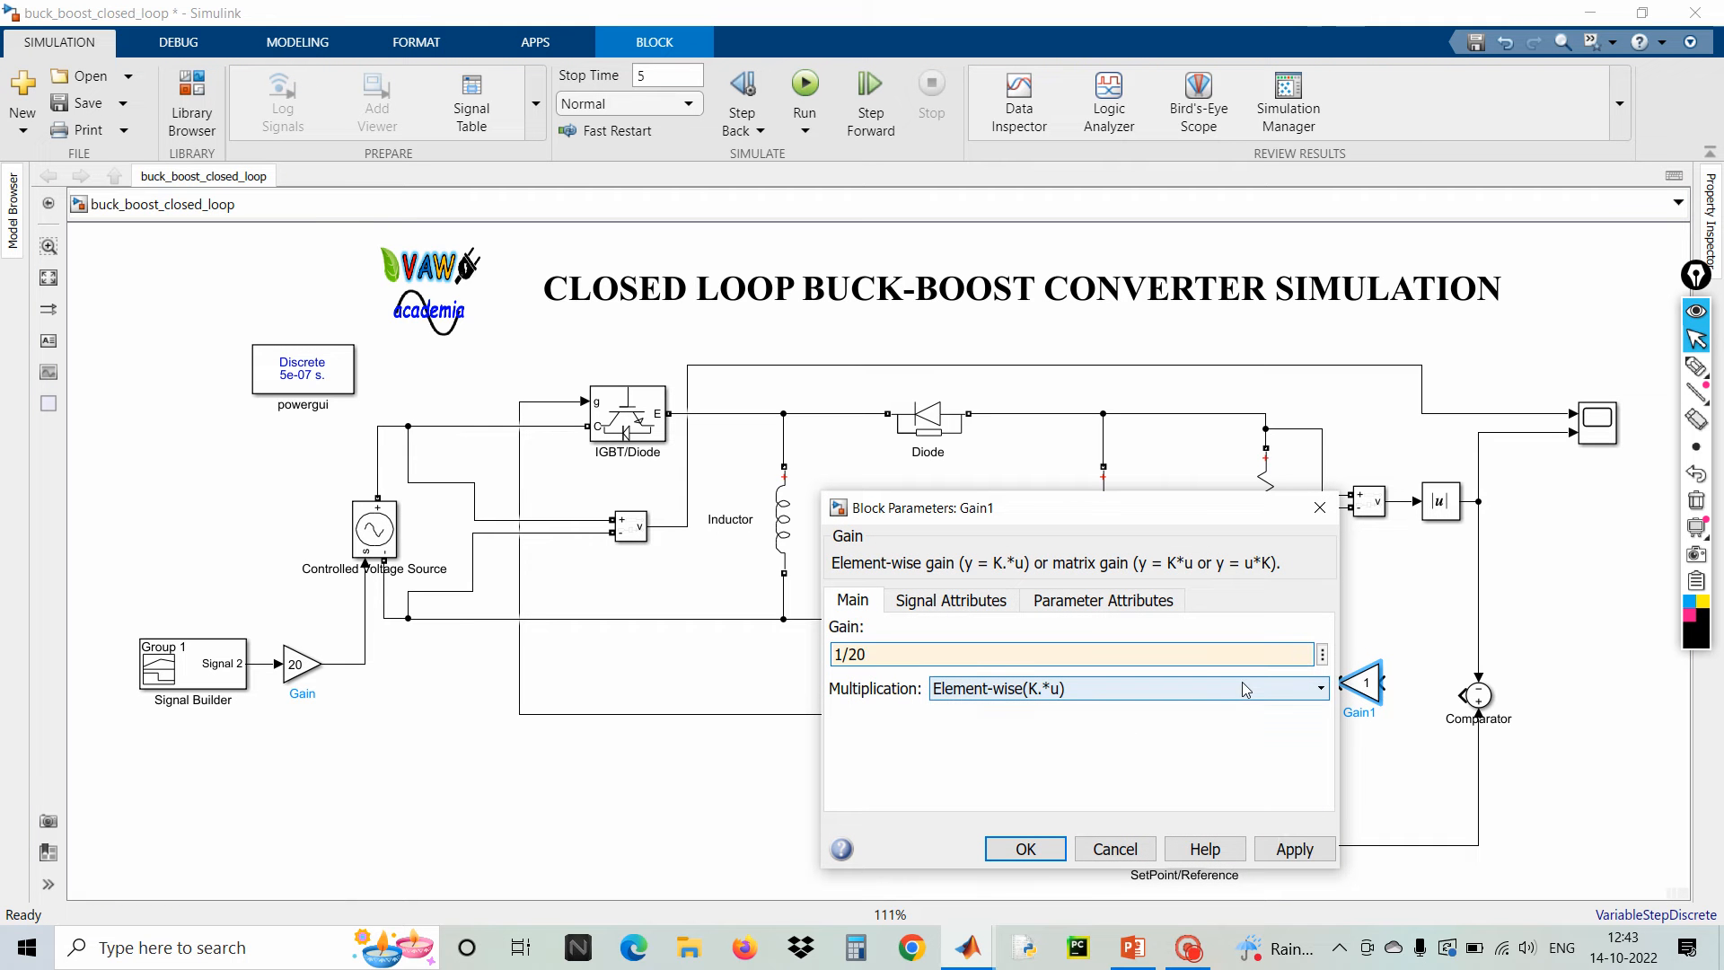
click(1044, 850)
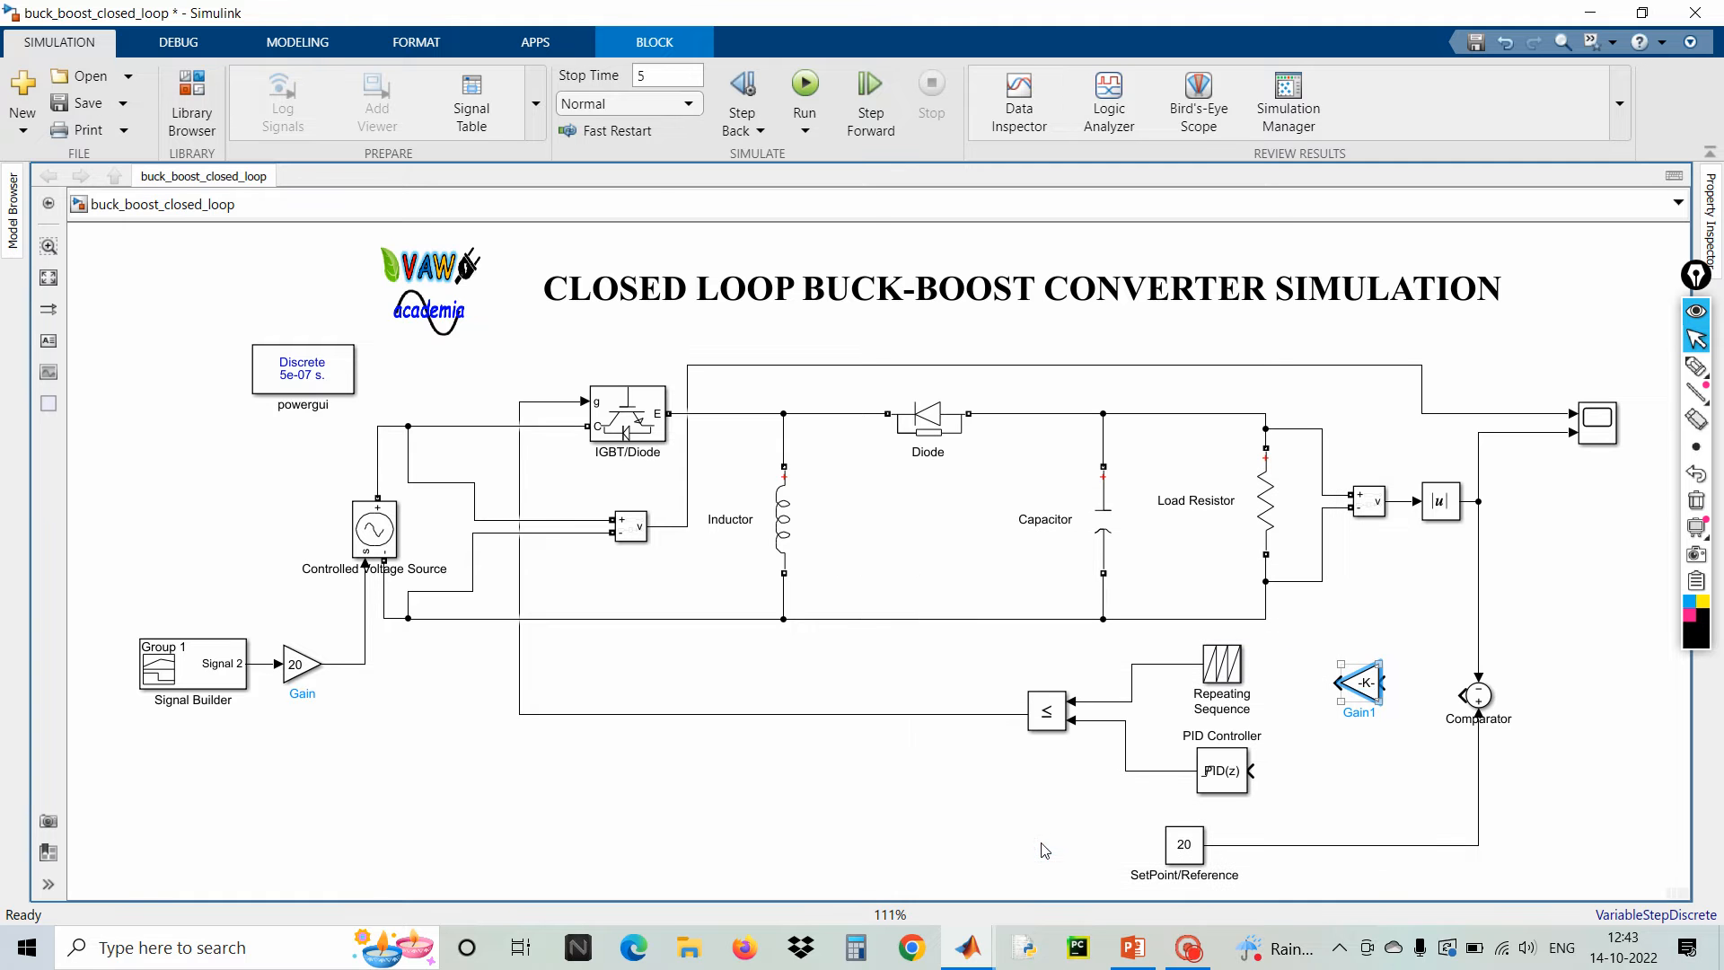
drag(1383, 701, 1318, 772)
click(1282, 772)
click(1380, 770)
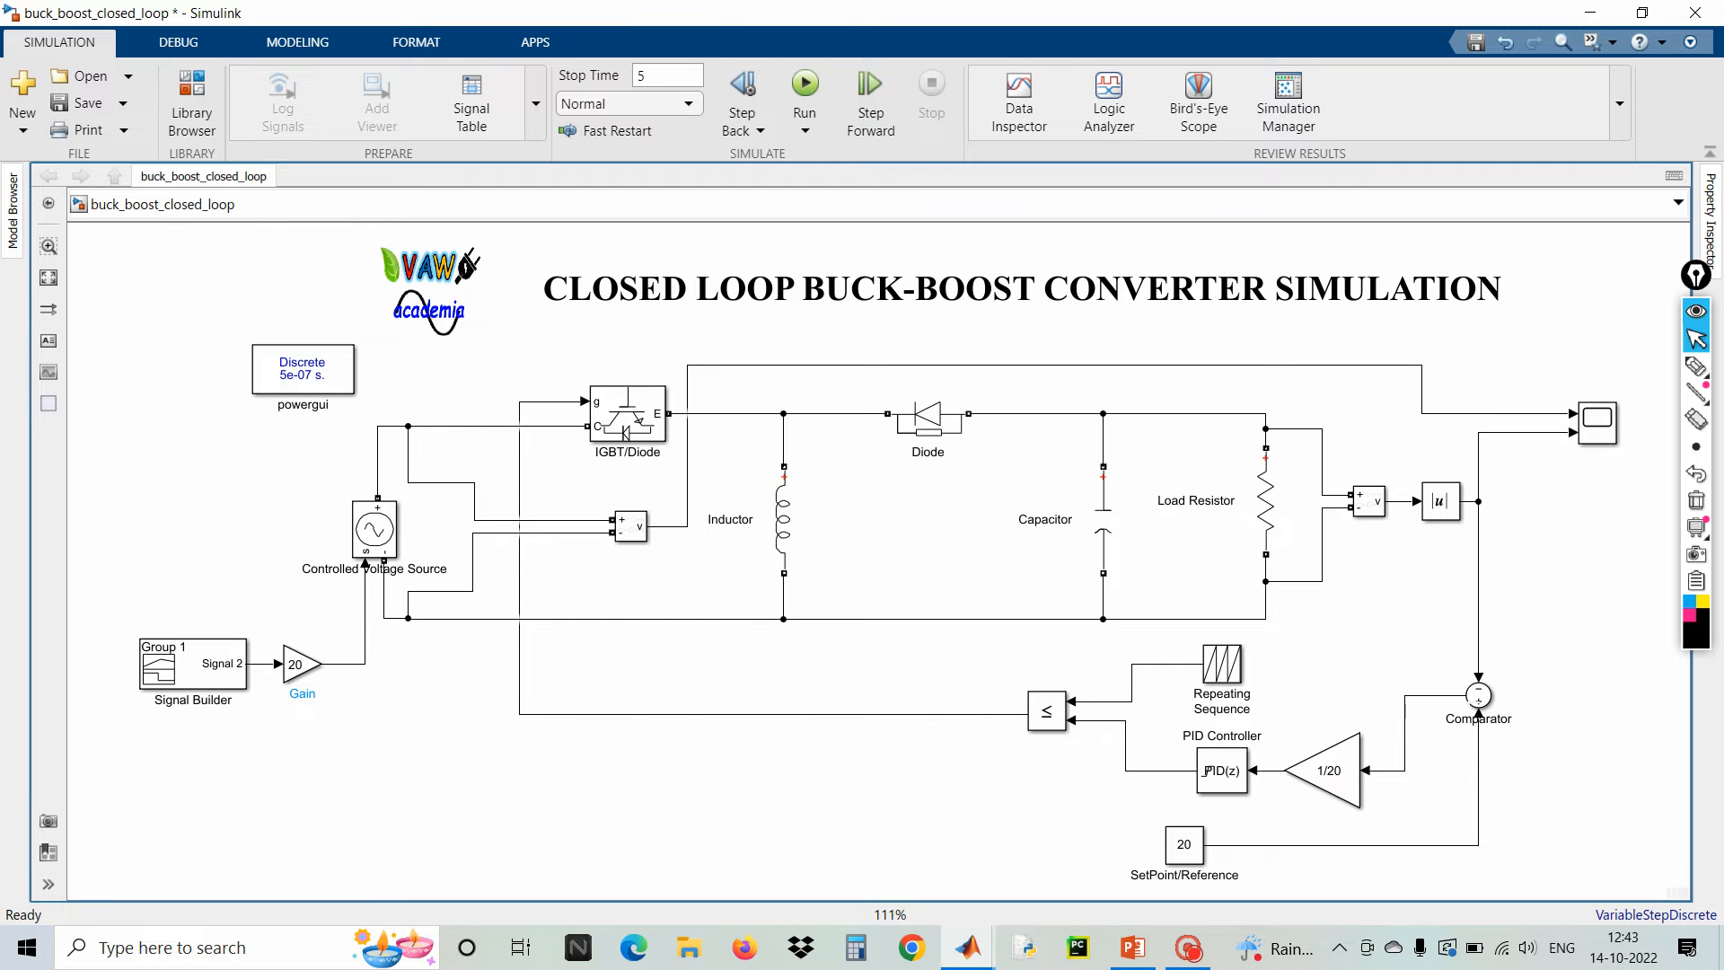
- Align the Comparator with the 1/20 gain block and move the powergui block above the Signal Builder
click(1484, 705)
drag(1485, 704, 1477, 785)
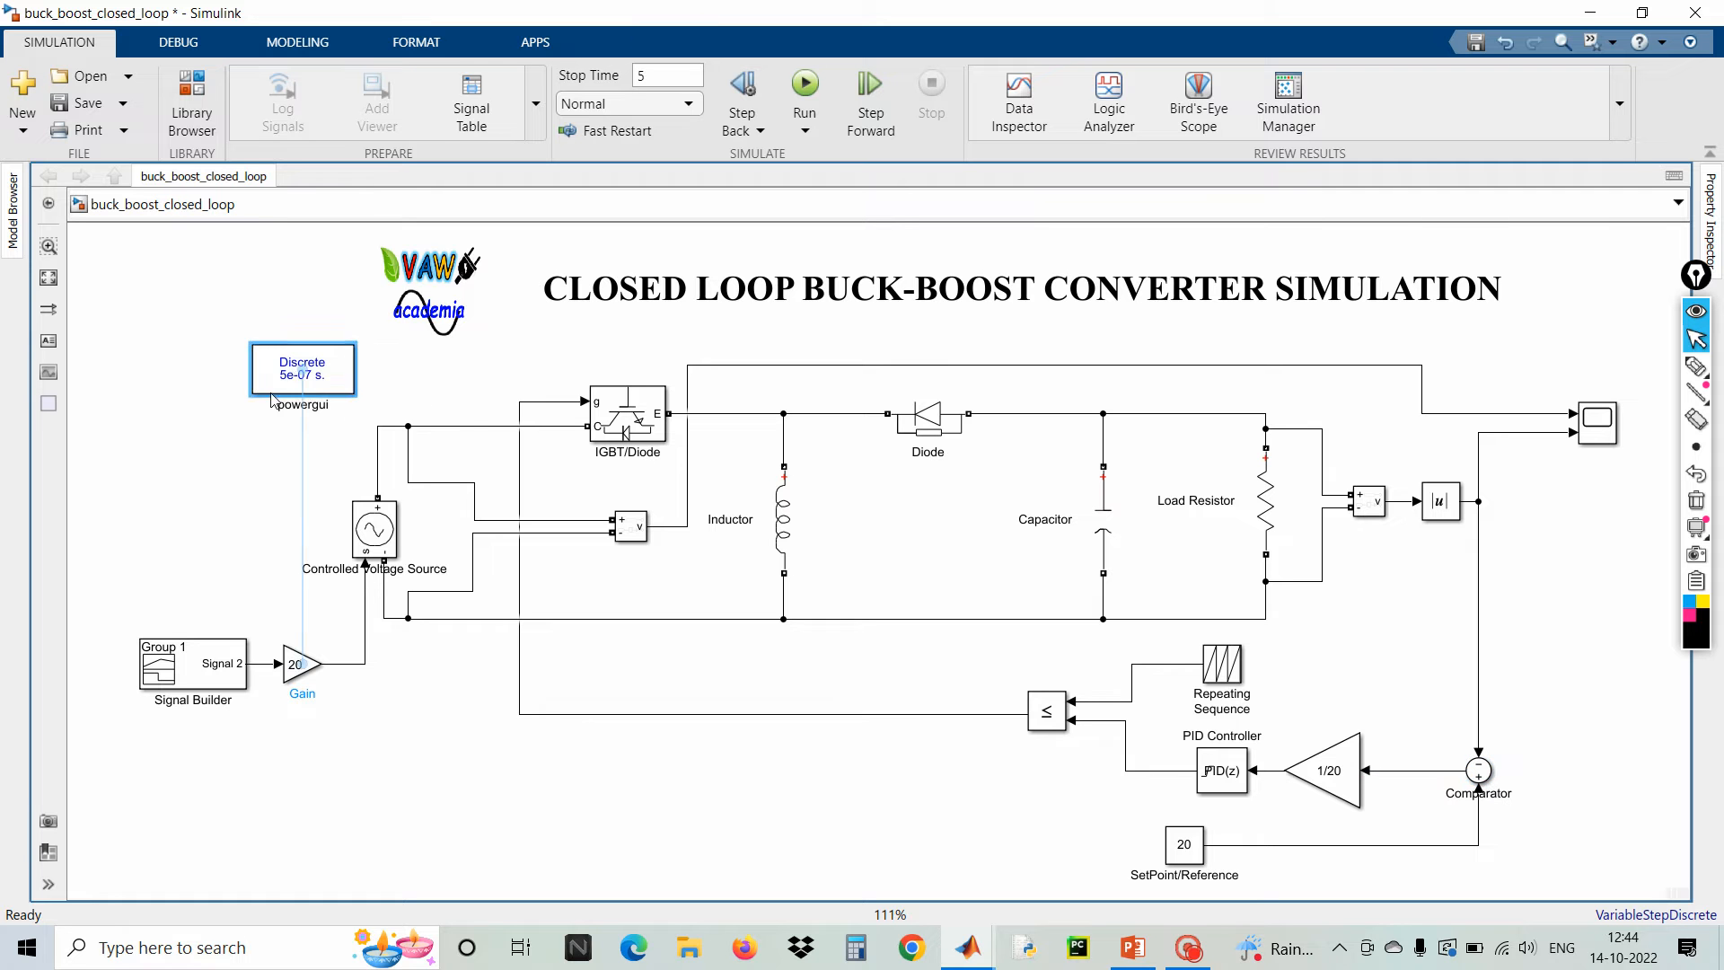
drag(291, 368, 185, 480)
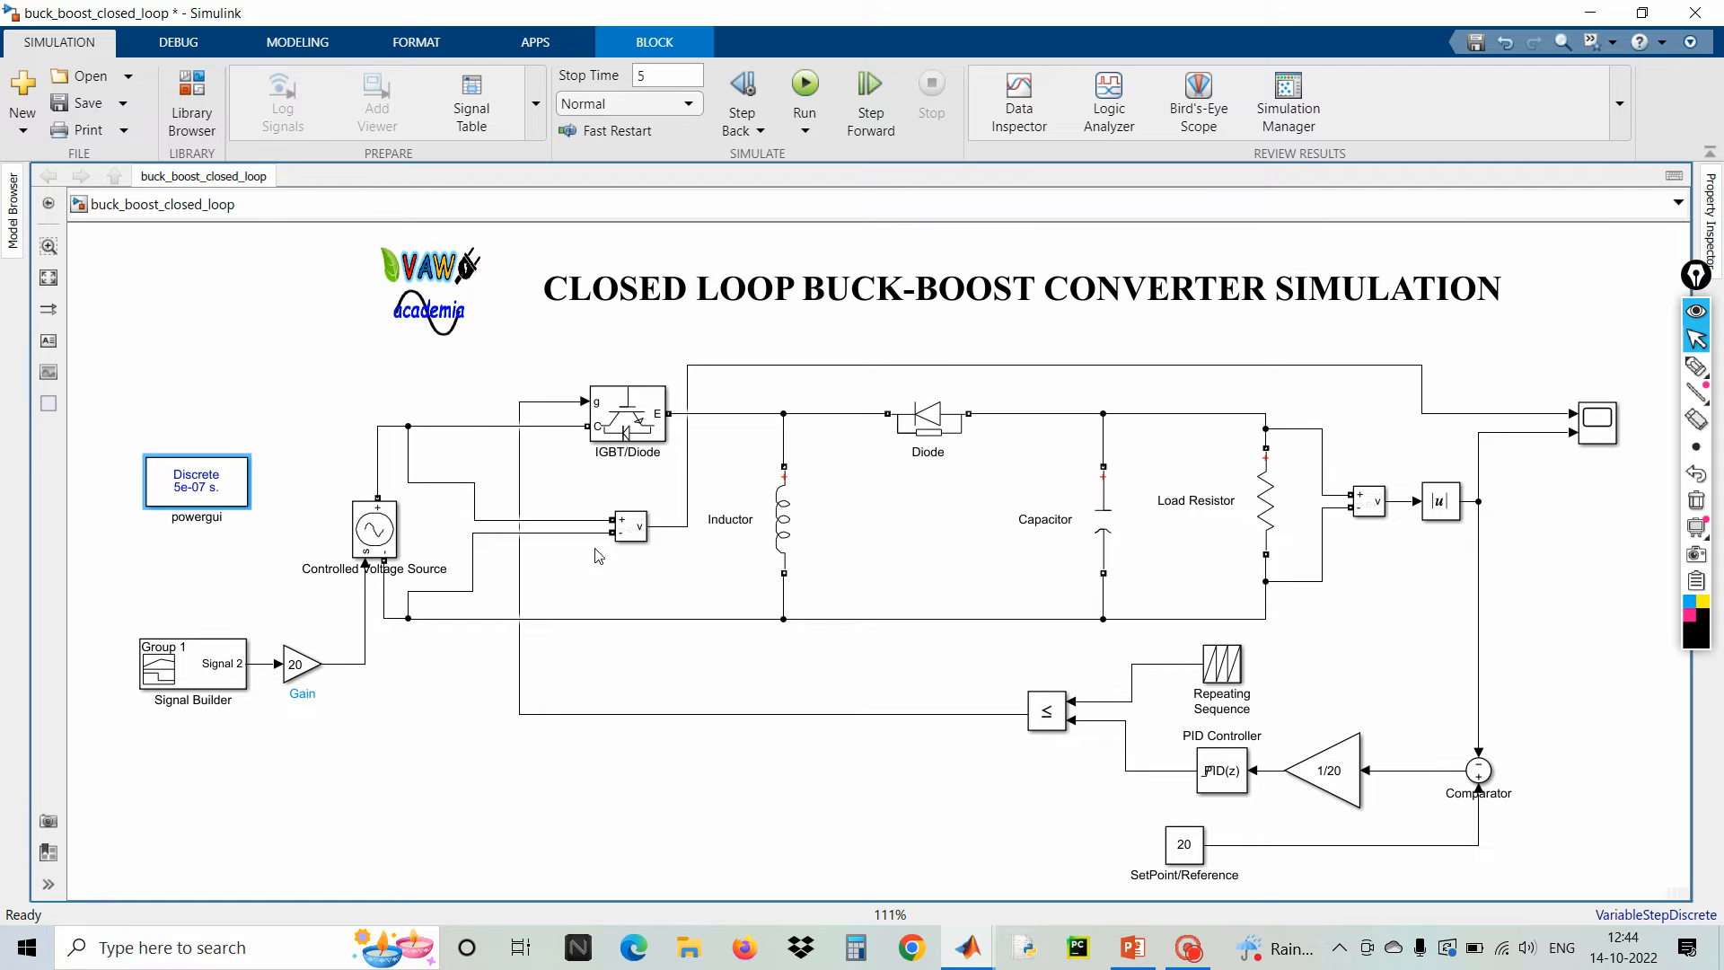
click(1606, 623)
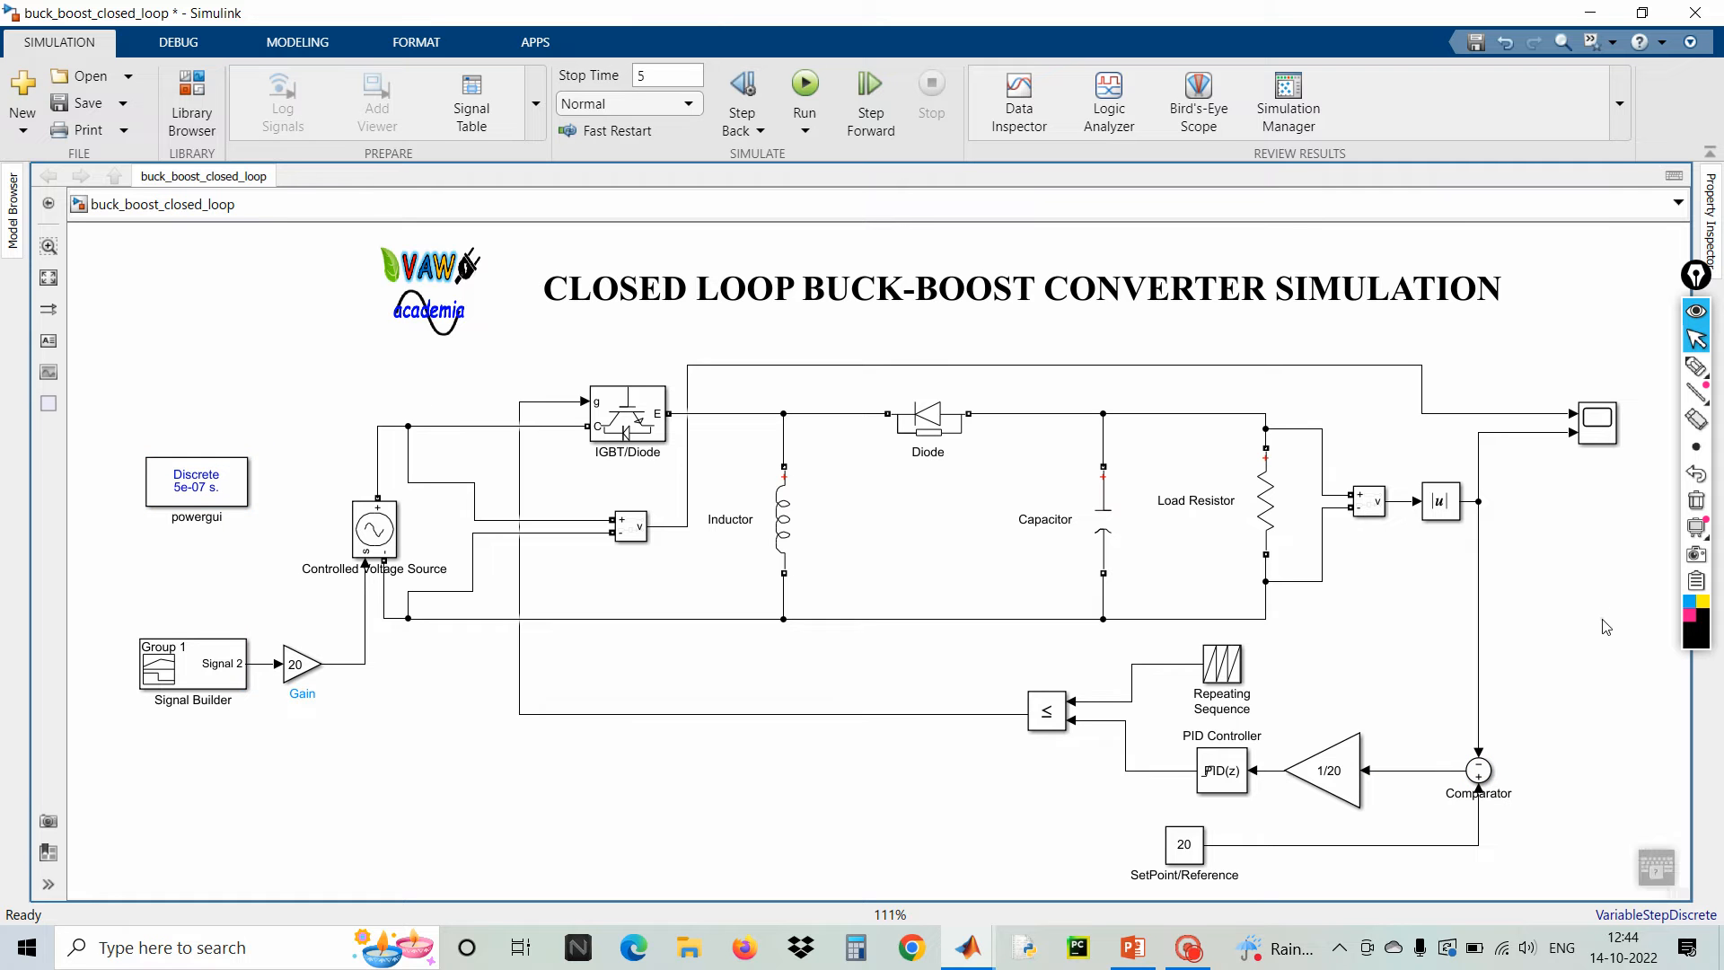
- Save the model and run it, viewing the input and output voltages in the Scope with axes scaled to fit
click(79, 102)
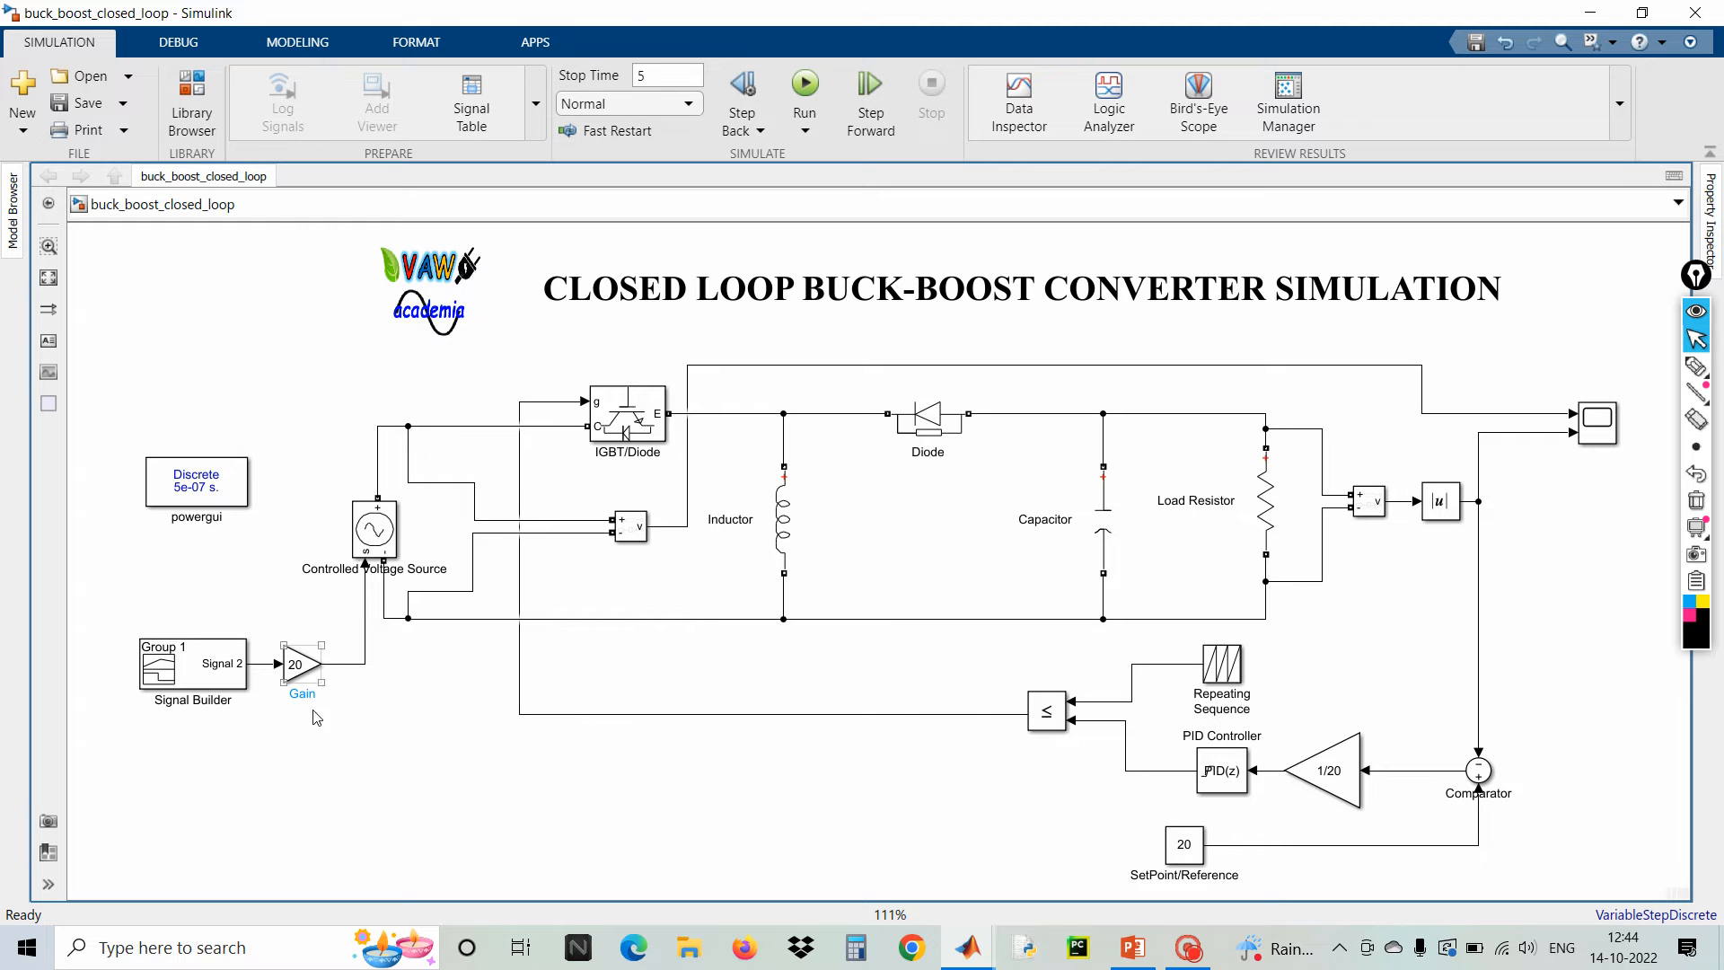
click(804, 88)
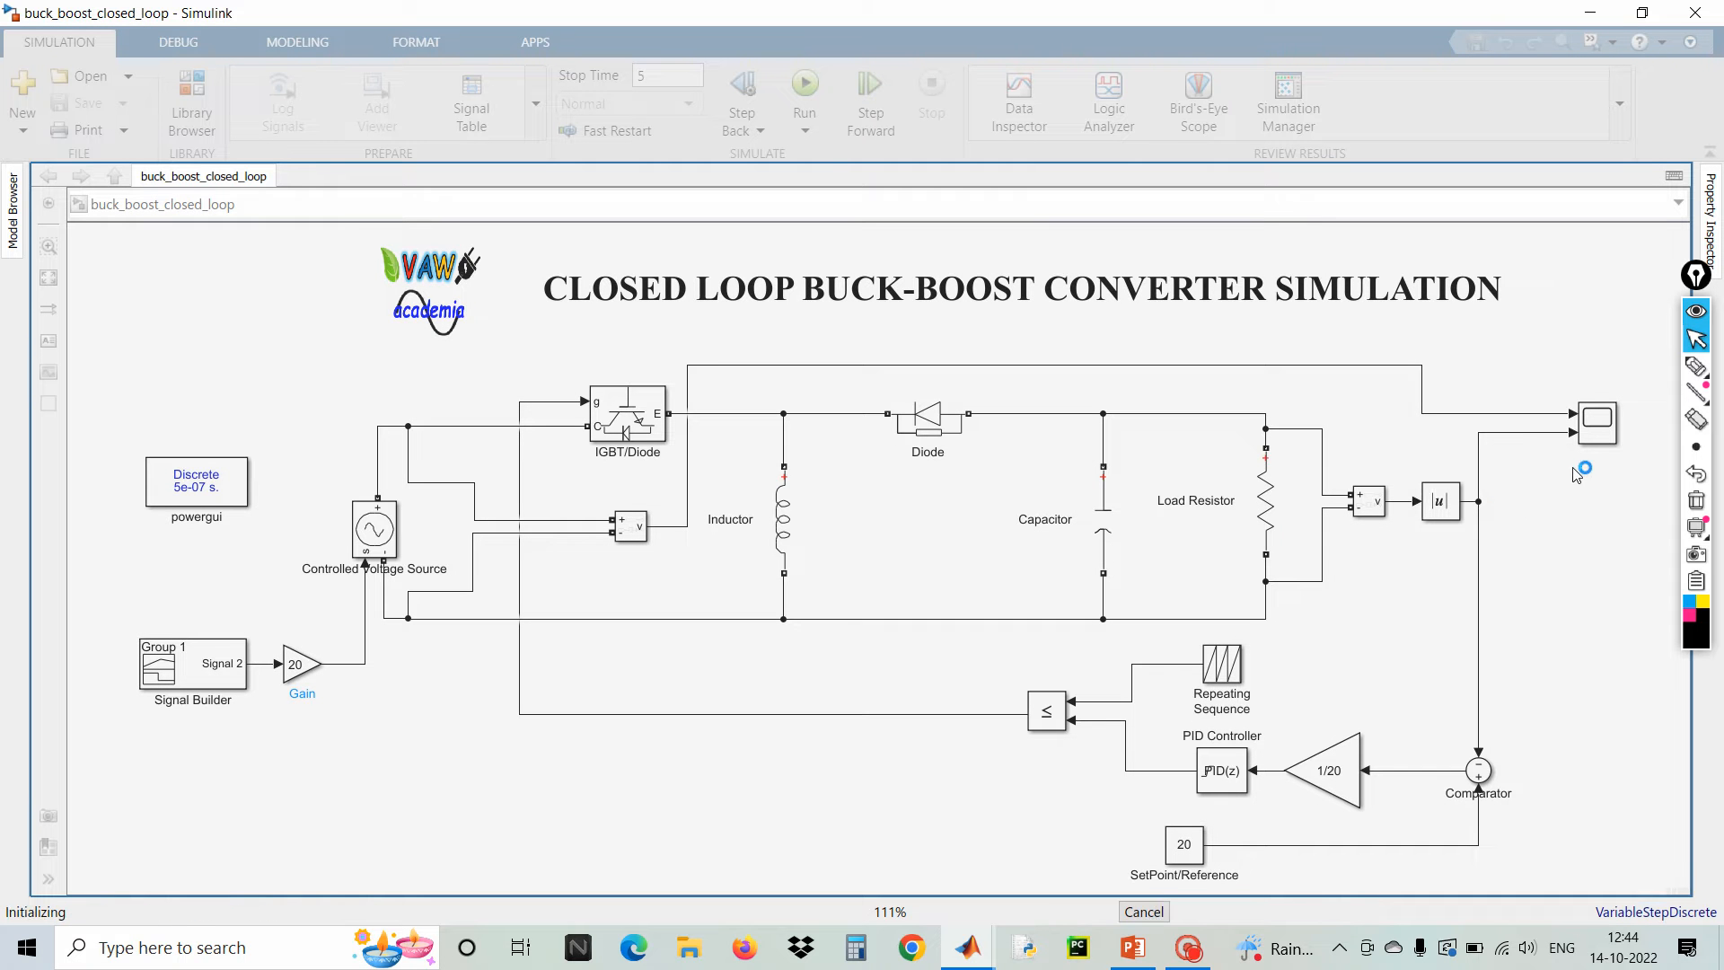
double_click(1597, 422)
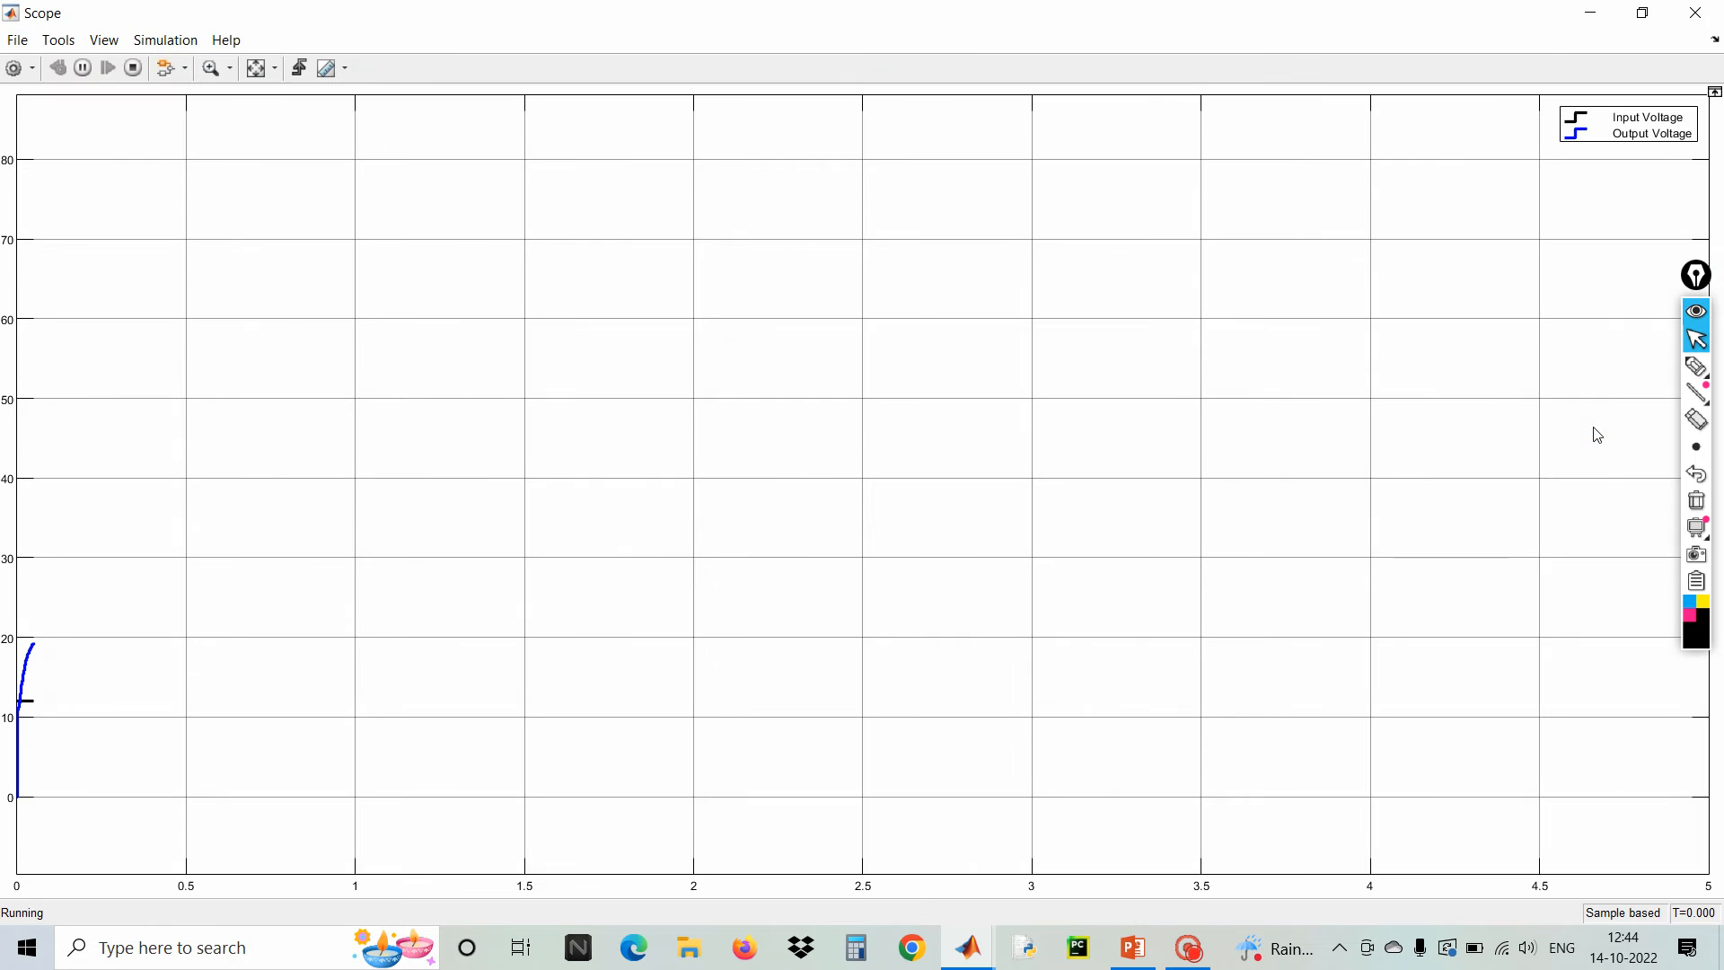
click(256, 70)
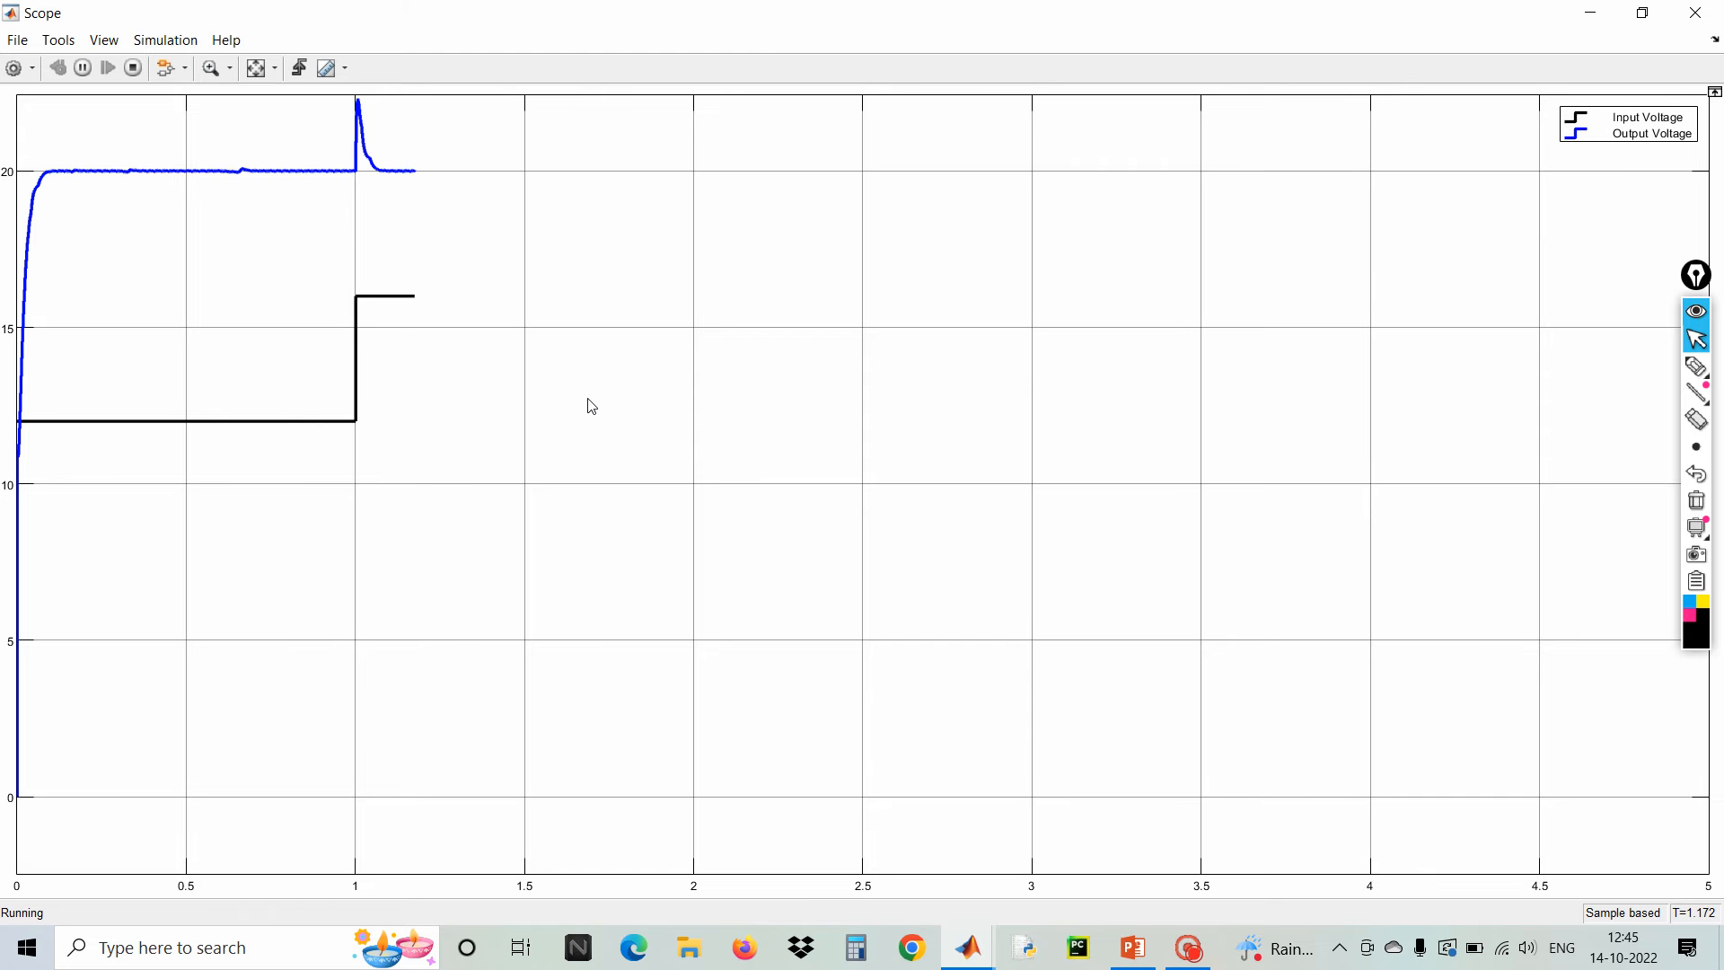
- Circle the input voltage step at 1 s in the Scope plot, label it 20V, and clear the annotations
click(1696, 366)
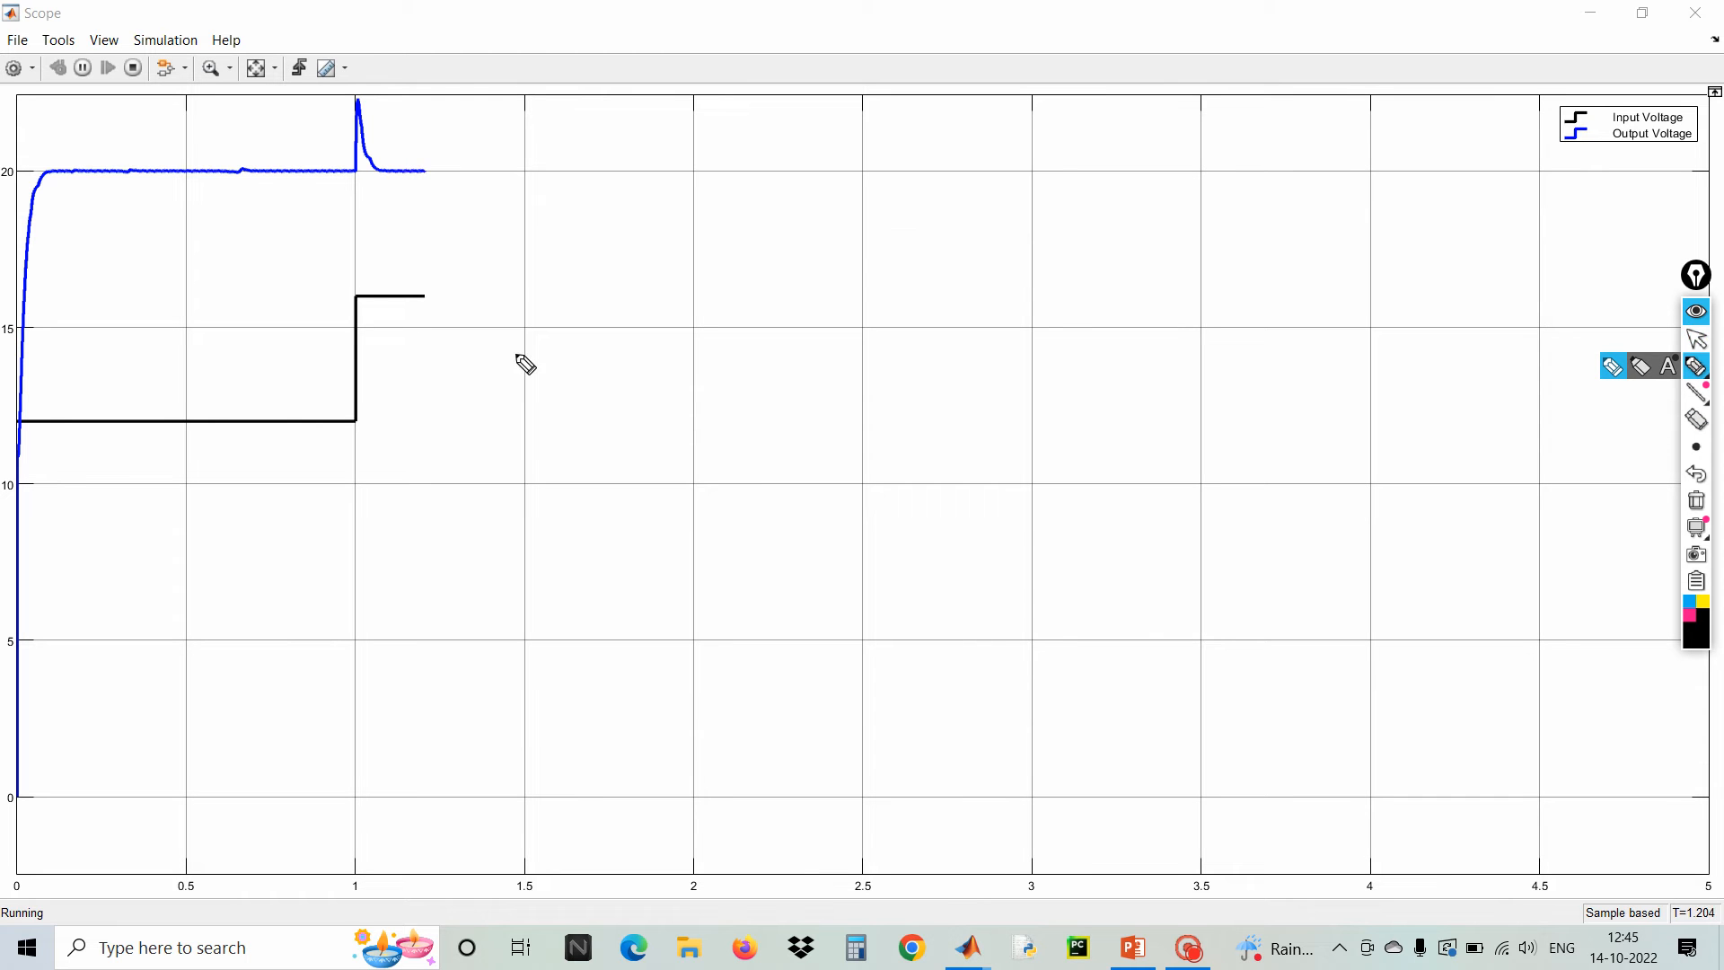
mouse_move(432, 286)
mouse_down()
mouse_move(373, 266)
mouse_move(192, 359)
mouse_move(259, 483)
mouse_move(454, 315)
mouse_move(414, 258)
mouse_up()
mouse_move(489, 310)
mouse_down()
mouse_move(527, 312)
mouse_move(542, 353)
mouse_move(573, 339)
mouse_move(574, 309)
mouse_move(623, 320)
mouse_move(635, 272)
mouse_up()
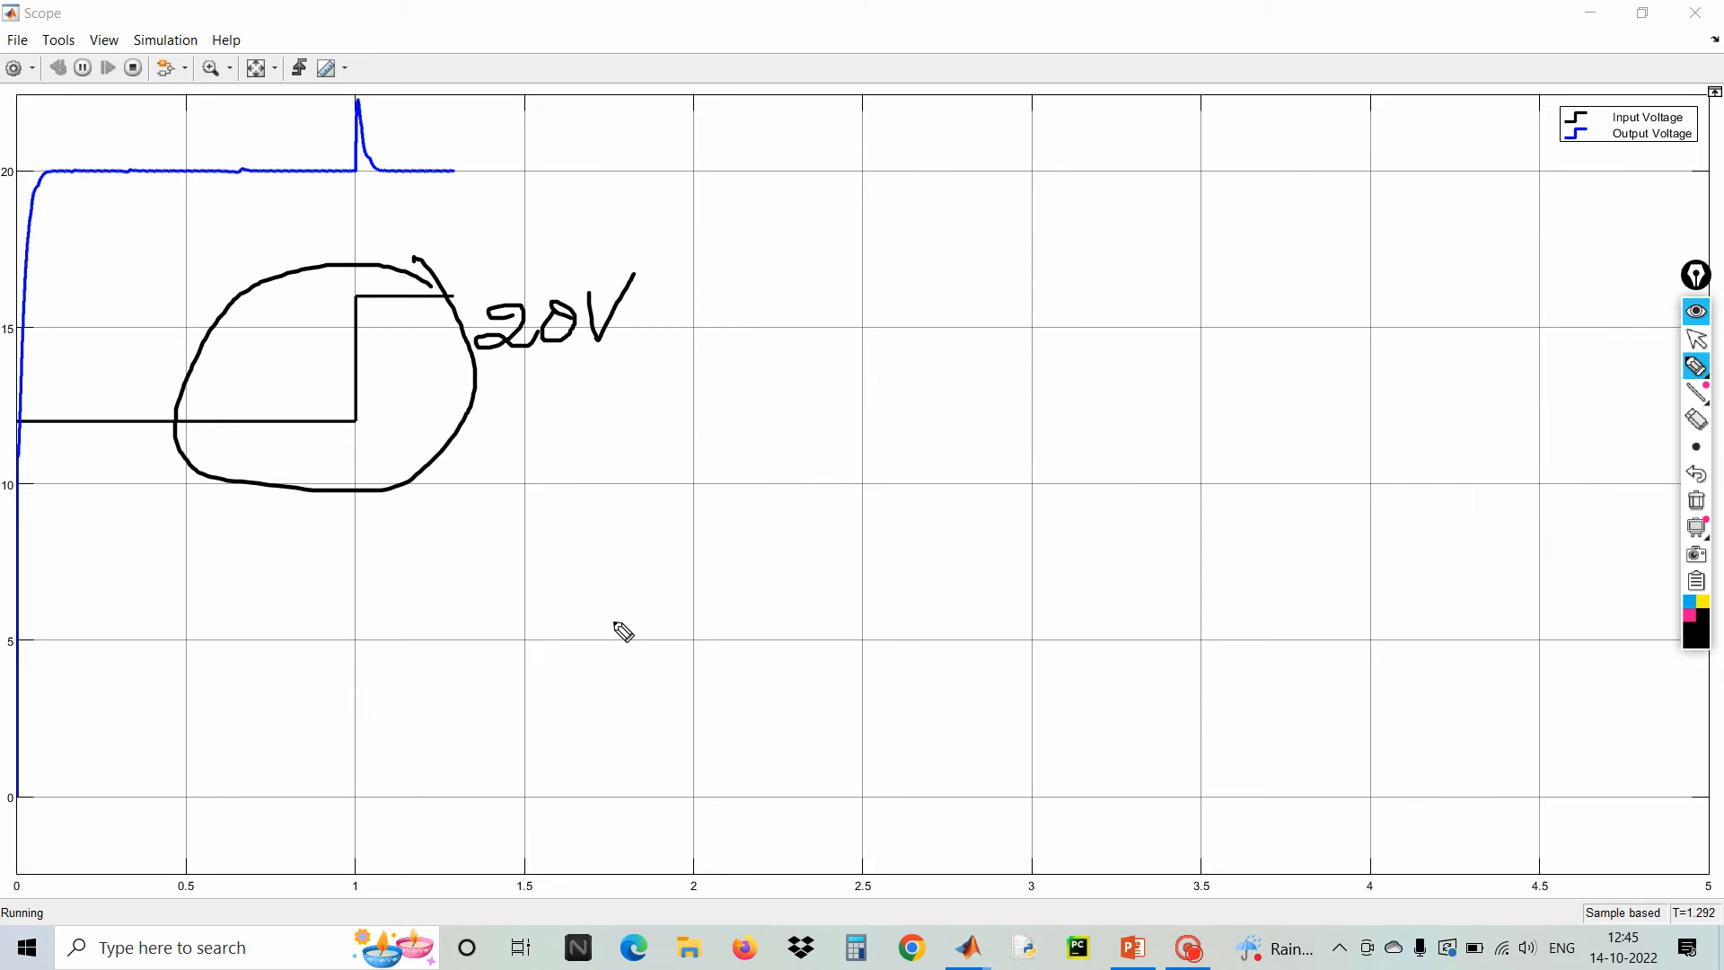
click(1695, 504)
click(1695, 341)
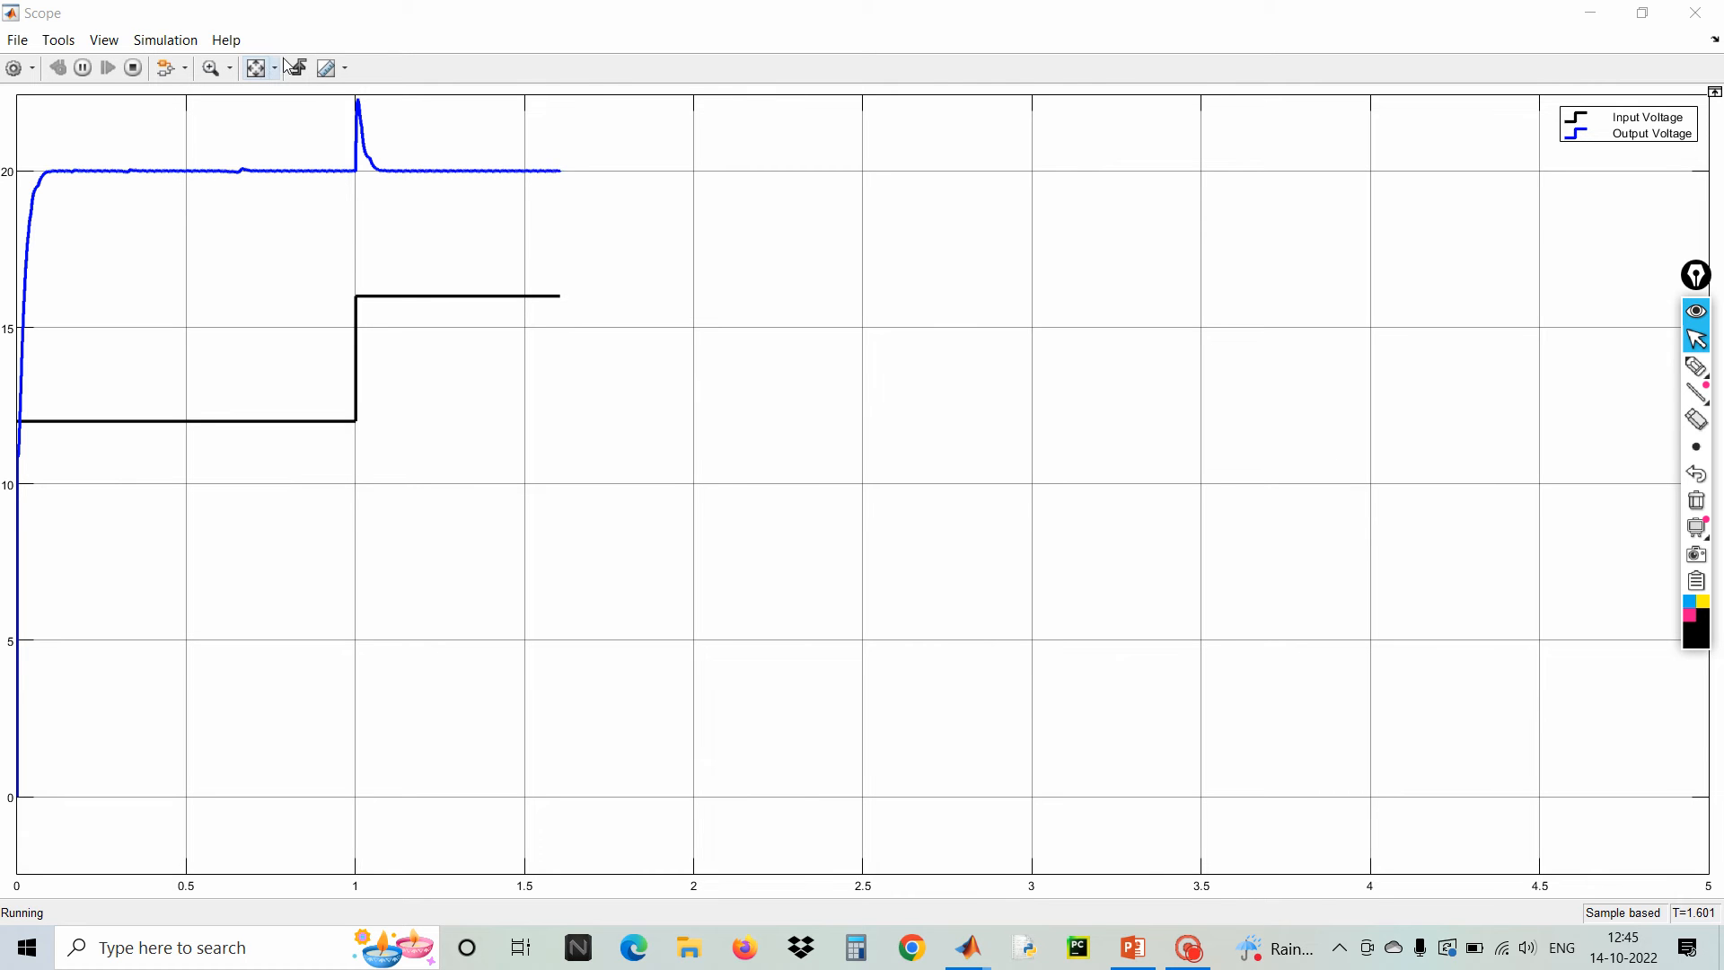
- Rescale the Scope axes to fit the input and output voltage traces through the change at 2 s
click(257, 68)
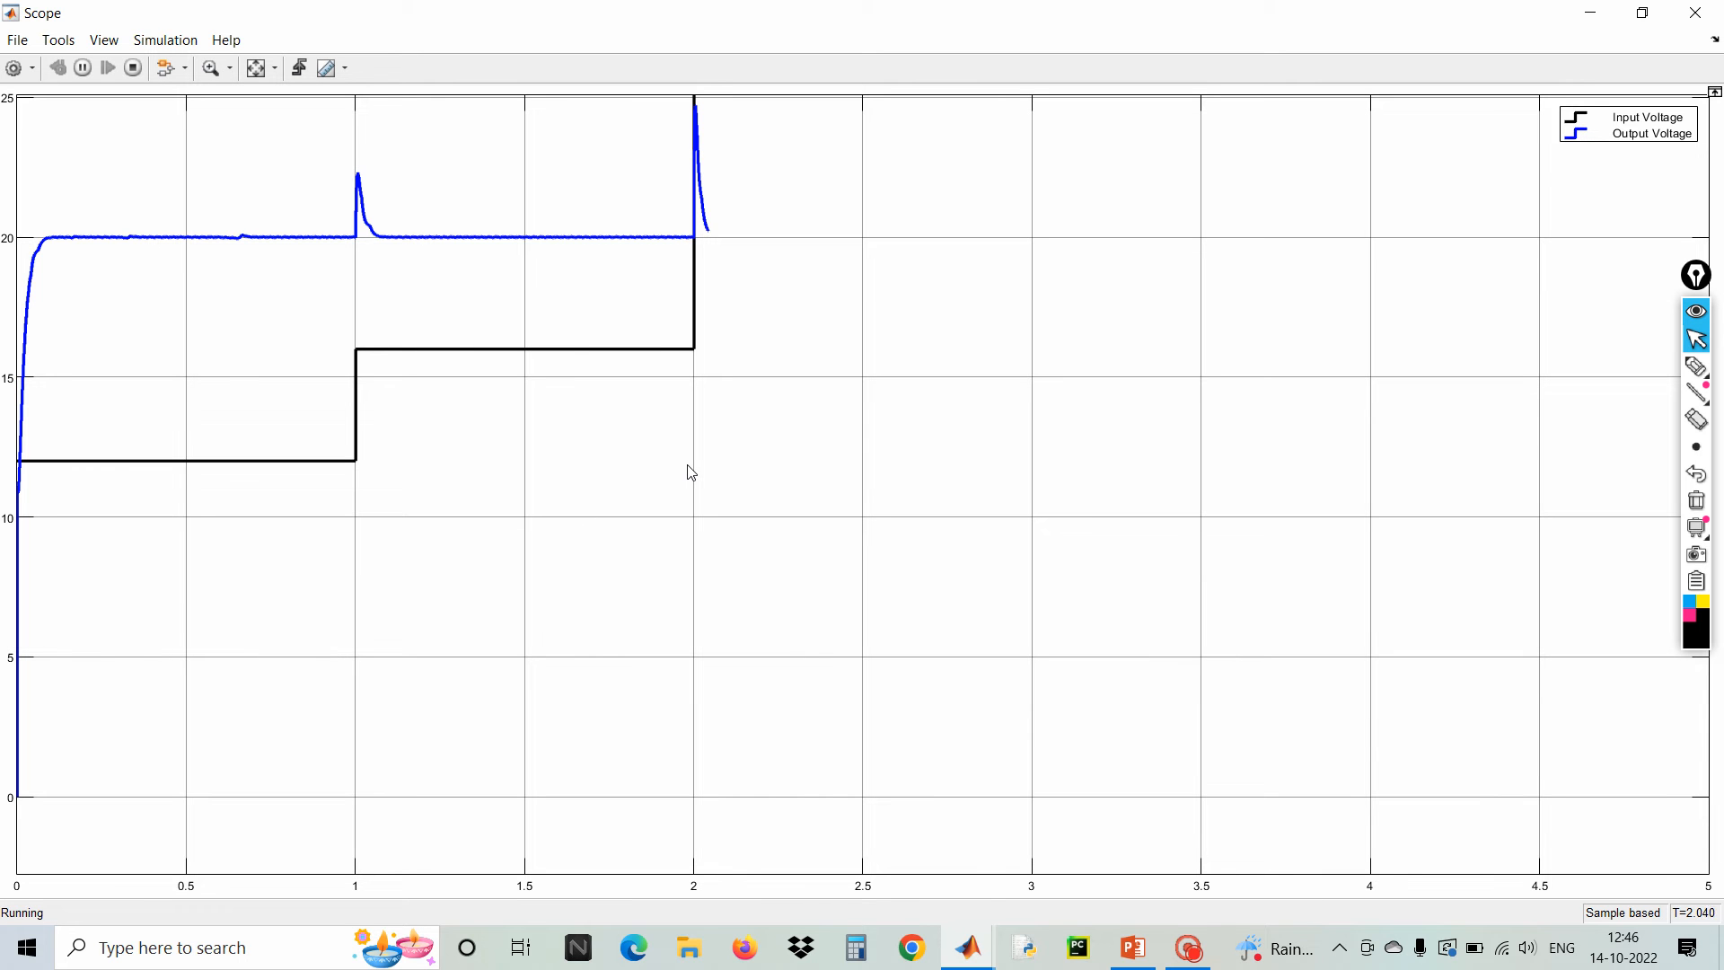
click(255, 68)
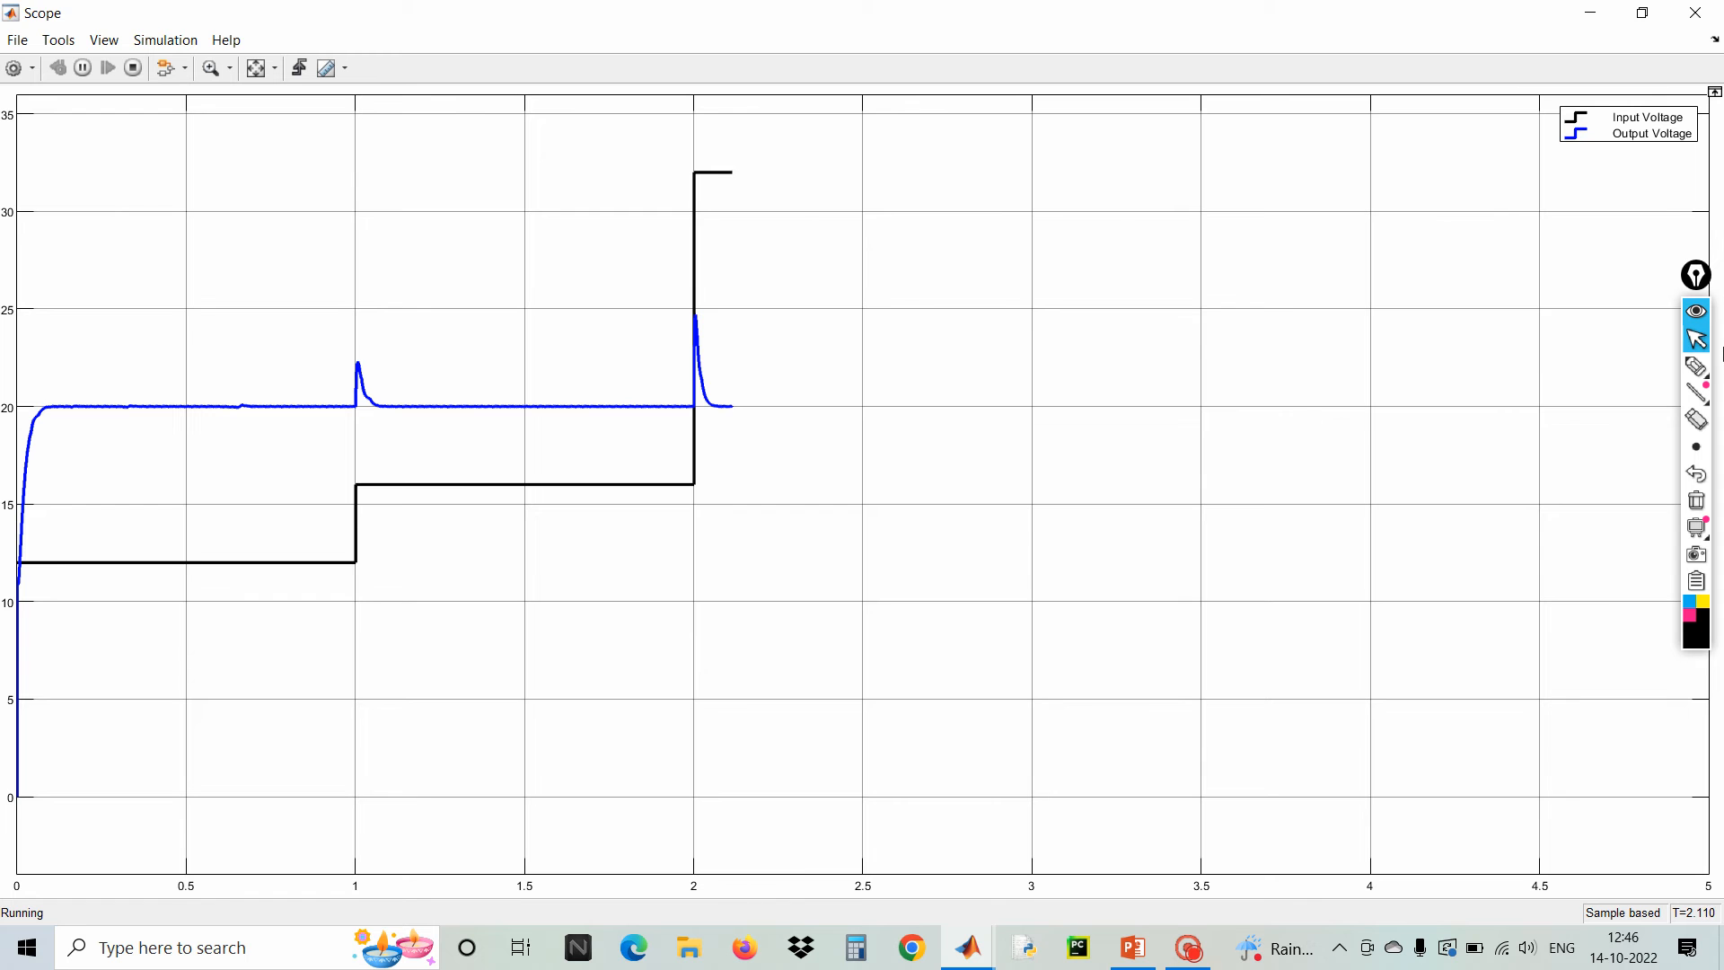
- Mark the input voltage levels and the output voltage after 2 s with freehand circles and an arrow, and clear the markings
click(1696, 367)
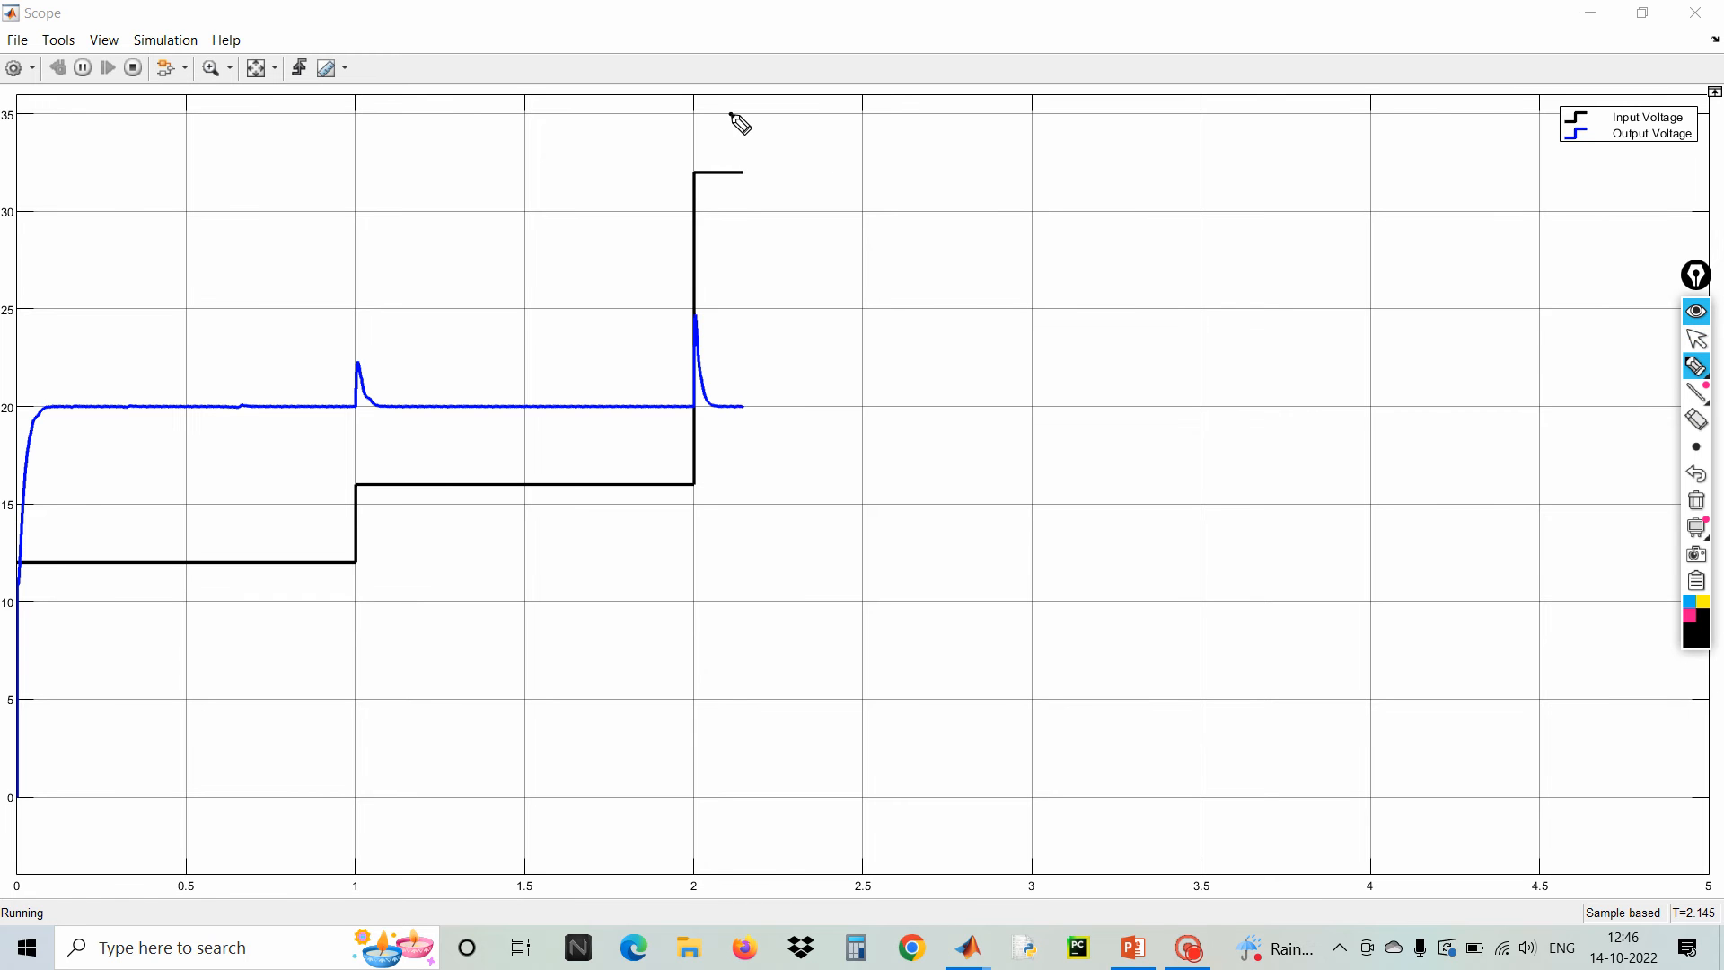
mouse_move(732, 114)
mouse_down()
mouse_move(715, 167)
mouse_move(769, 140)
mouse_up()
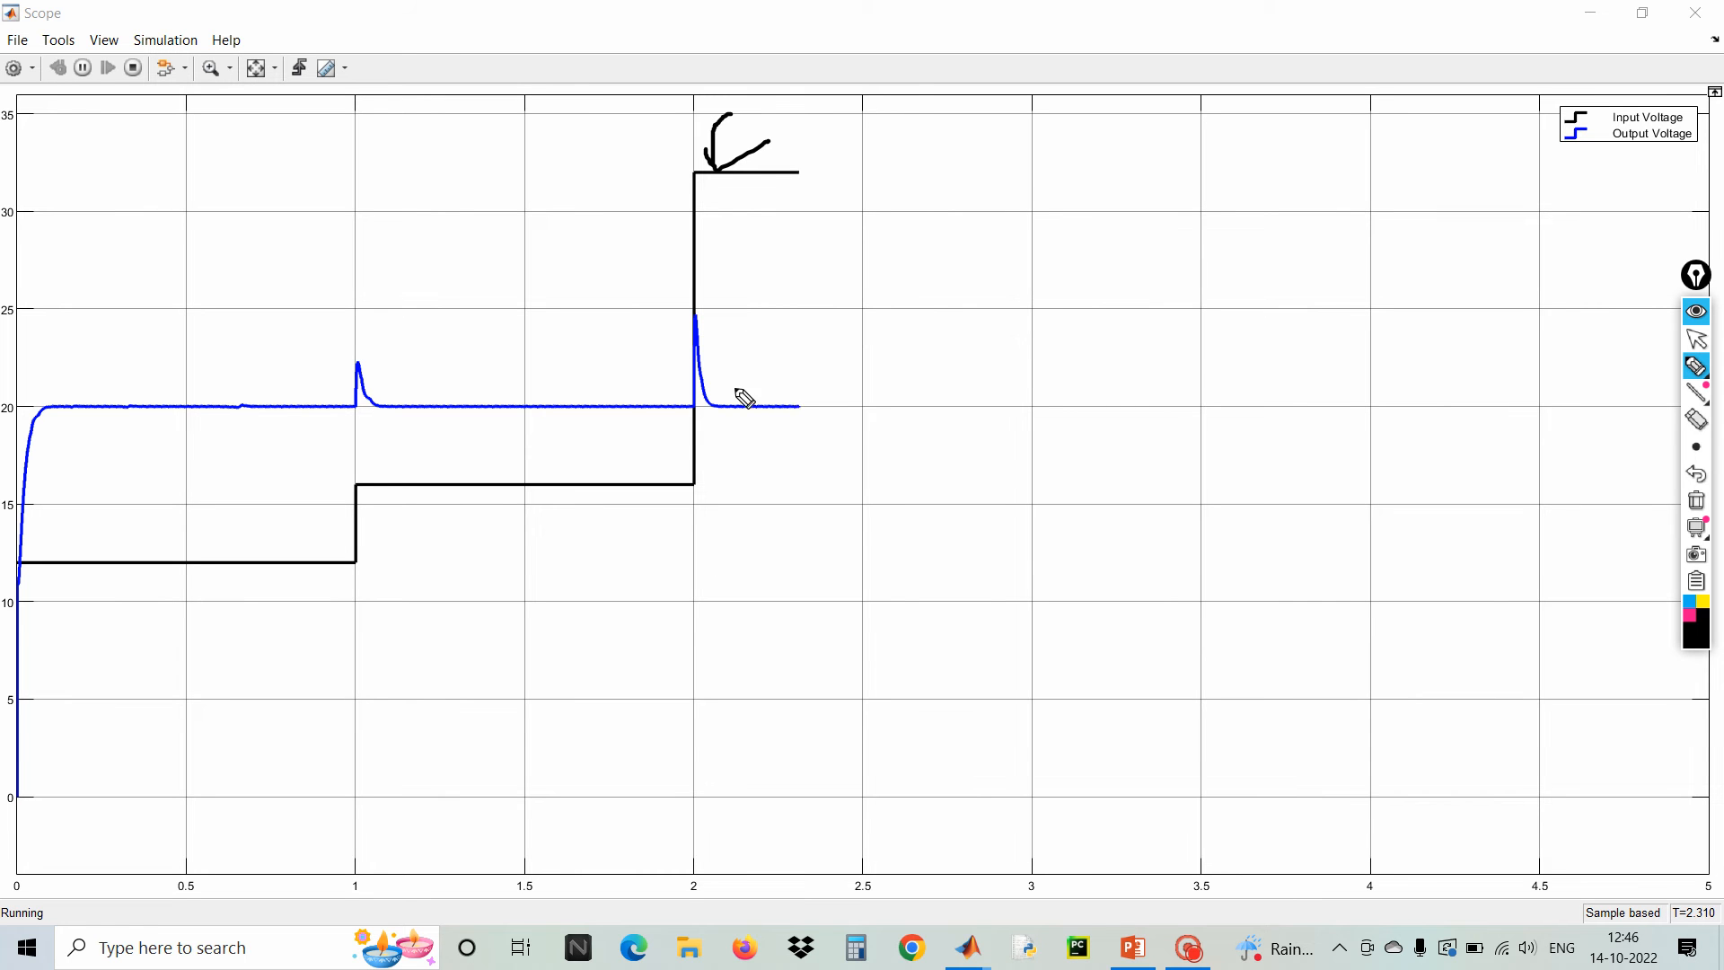
mouse_move(784, 385)
mouse_down()
mouse_move(749, 396)
mouse_move(835, 429)
mouse_move(831, 395)
mouse_move(776, 389)
mouse_up()
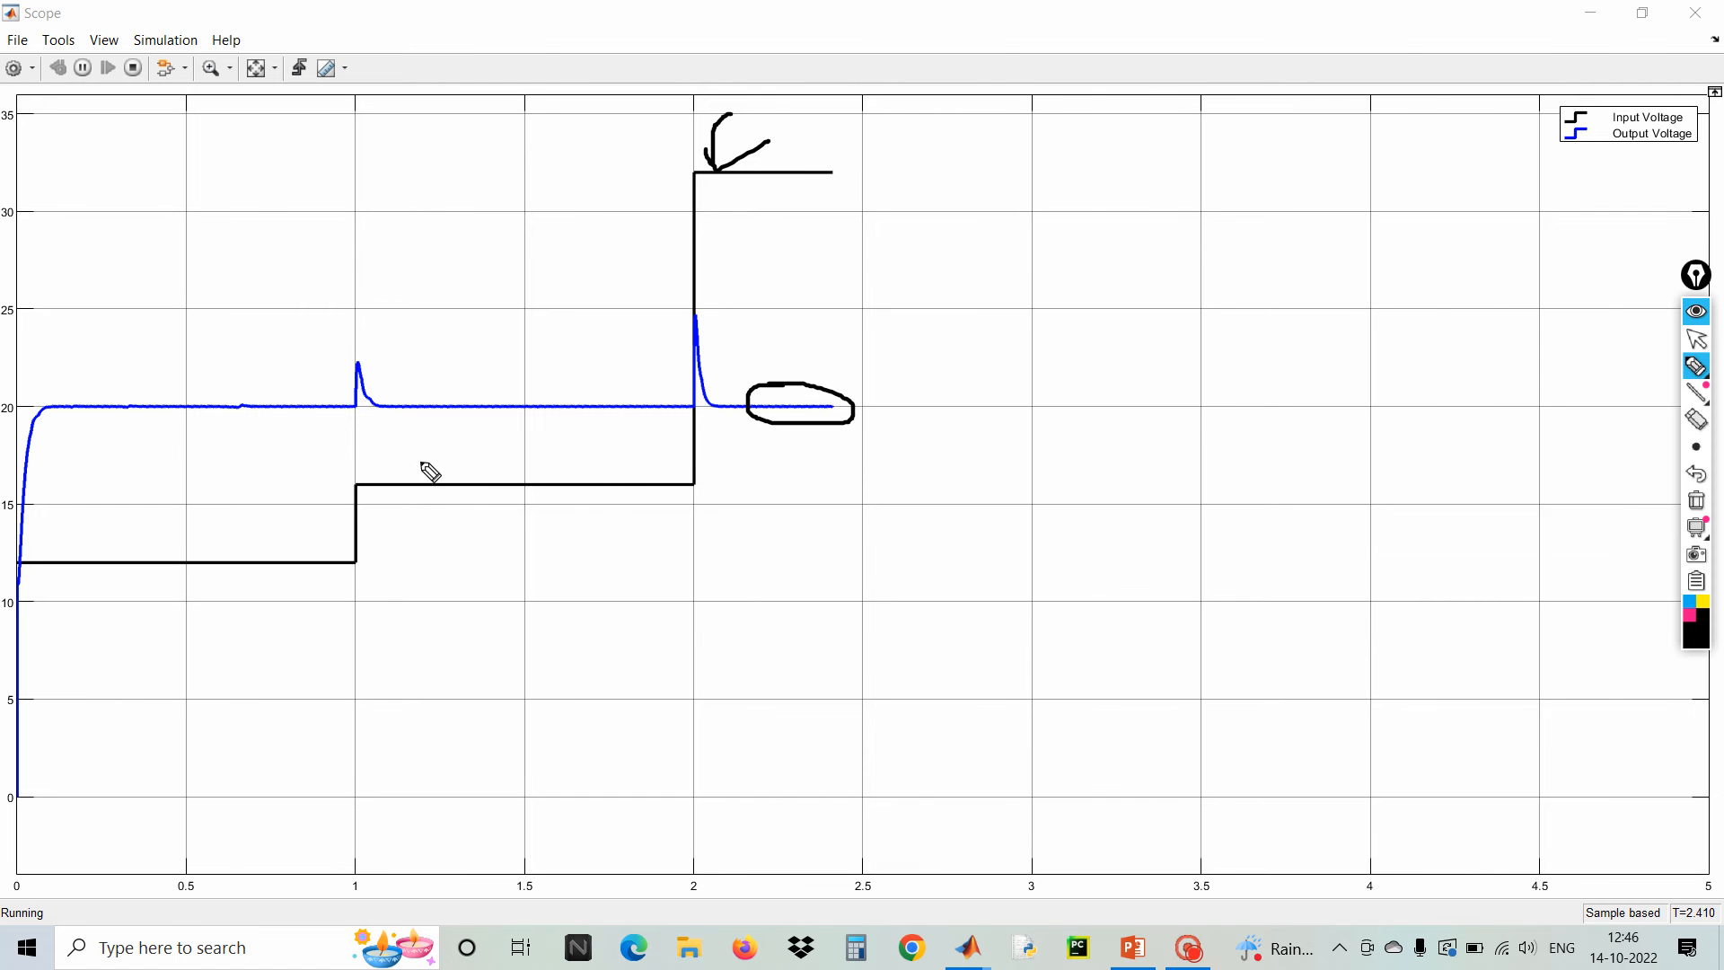
mouse_move(474, 464)
mouse_down()
mouse_move(197, 500)
mouse_move(354, 628)
mouse_move(510, 484)
mouse_move(422, 466)
mouse_up()
mouse_move(869, 170)
mouse_down()
mouse_move(741, 155)
mouse_move(839, 188)
mouse_move(812, 153)
mouse_move(763, 155)
mouse_up()
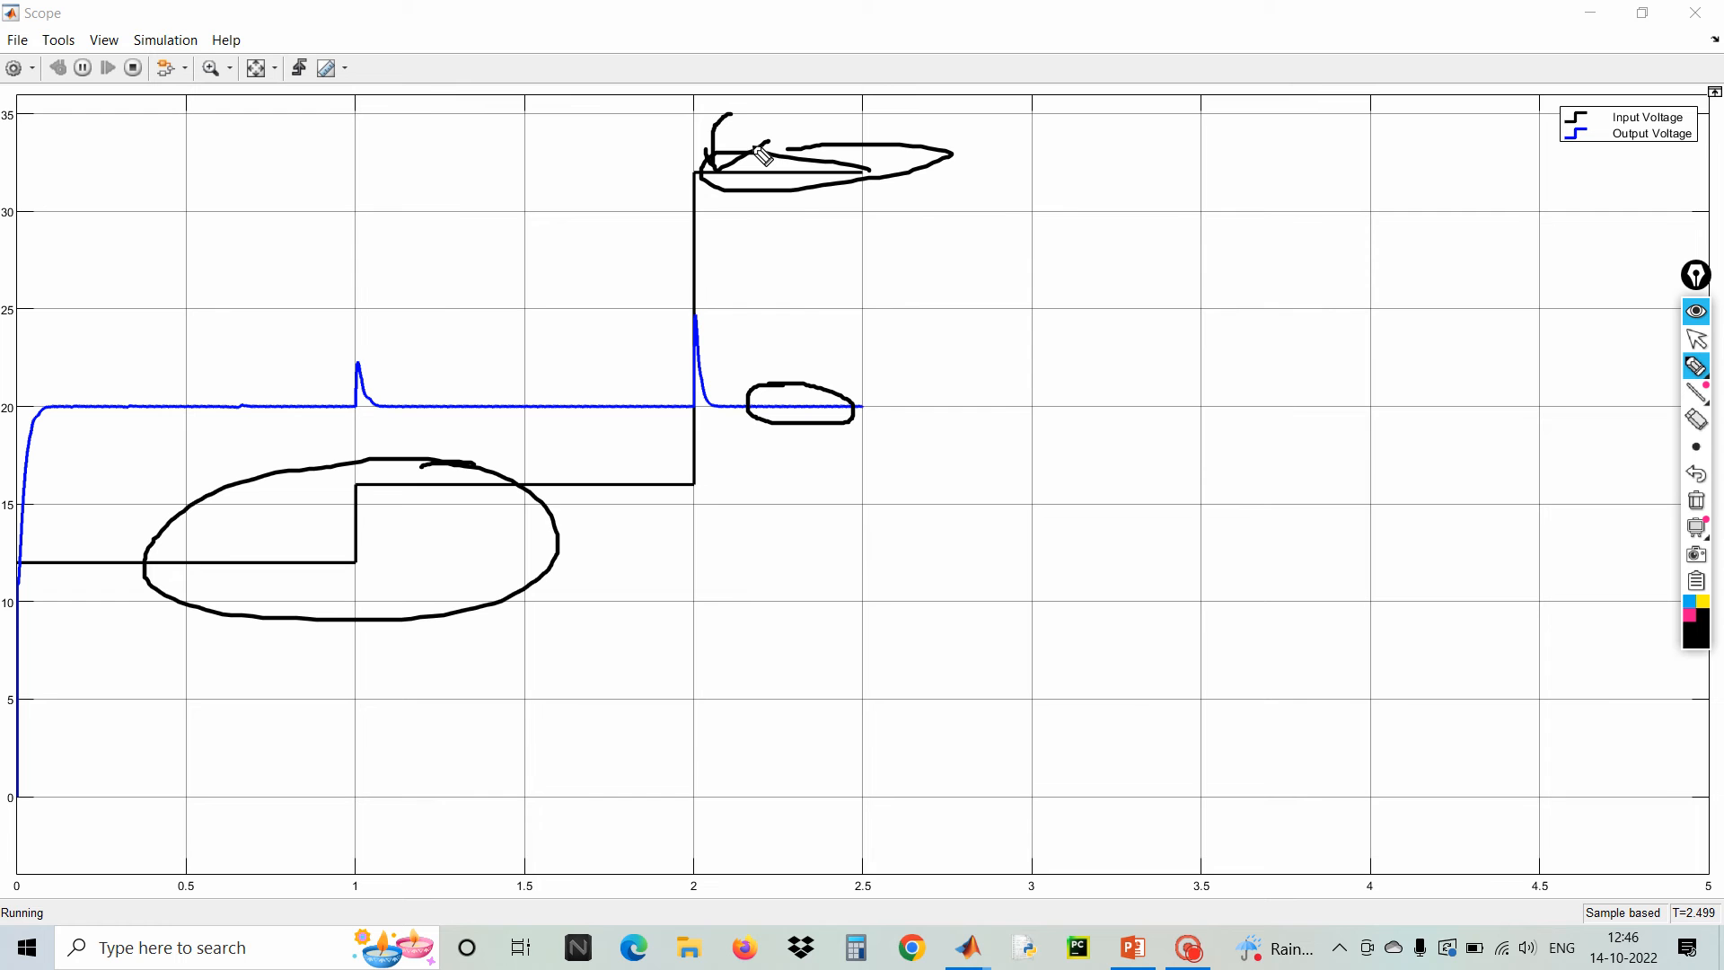
click(1697, 494)
click(1696, 338)
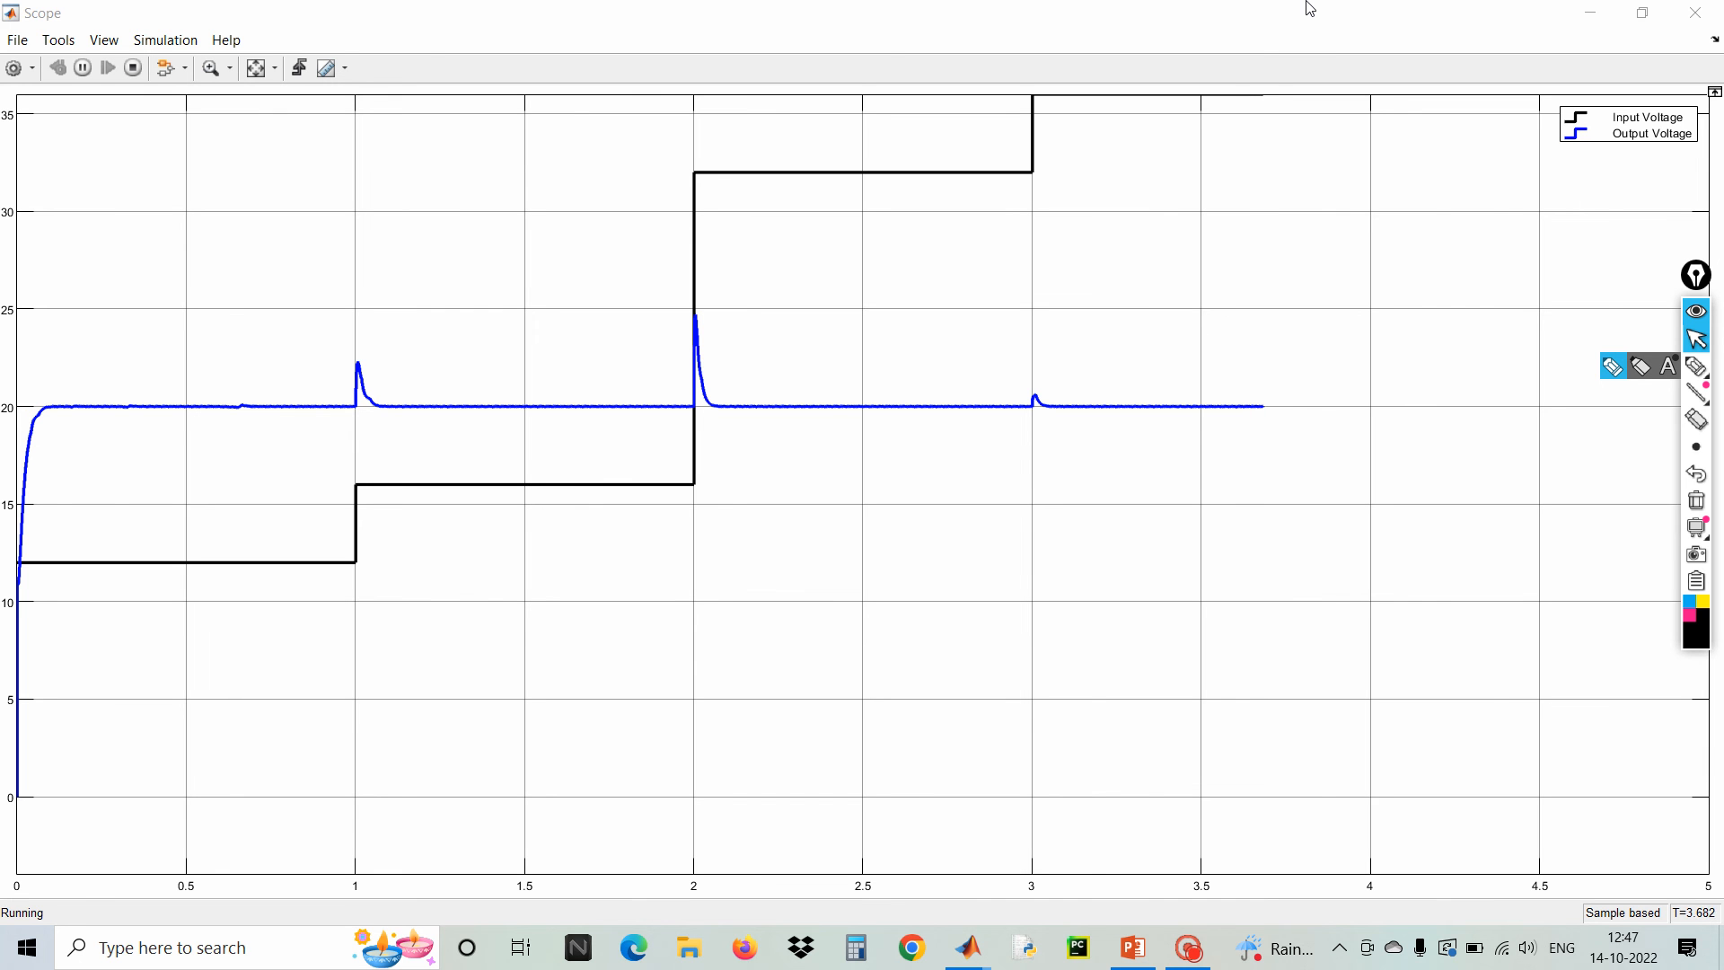
- Scale the Scope axes to fit the full voltage traces, close the Scope, and switch to the PowerPoint presentation
click(254, 70)
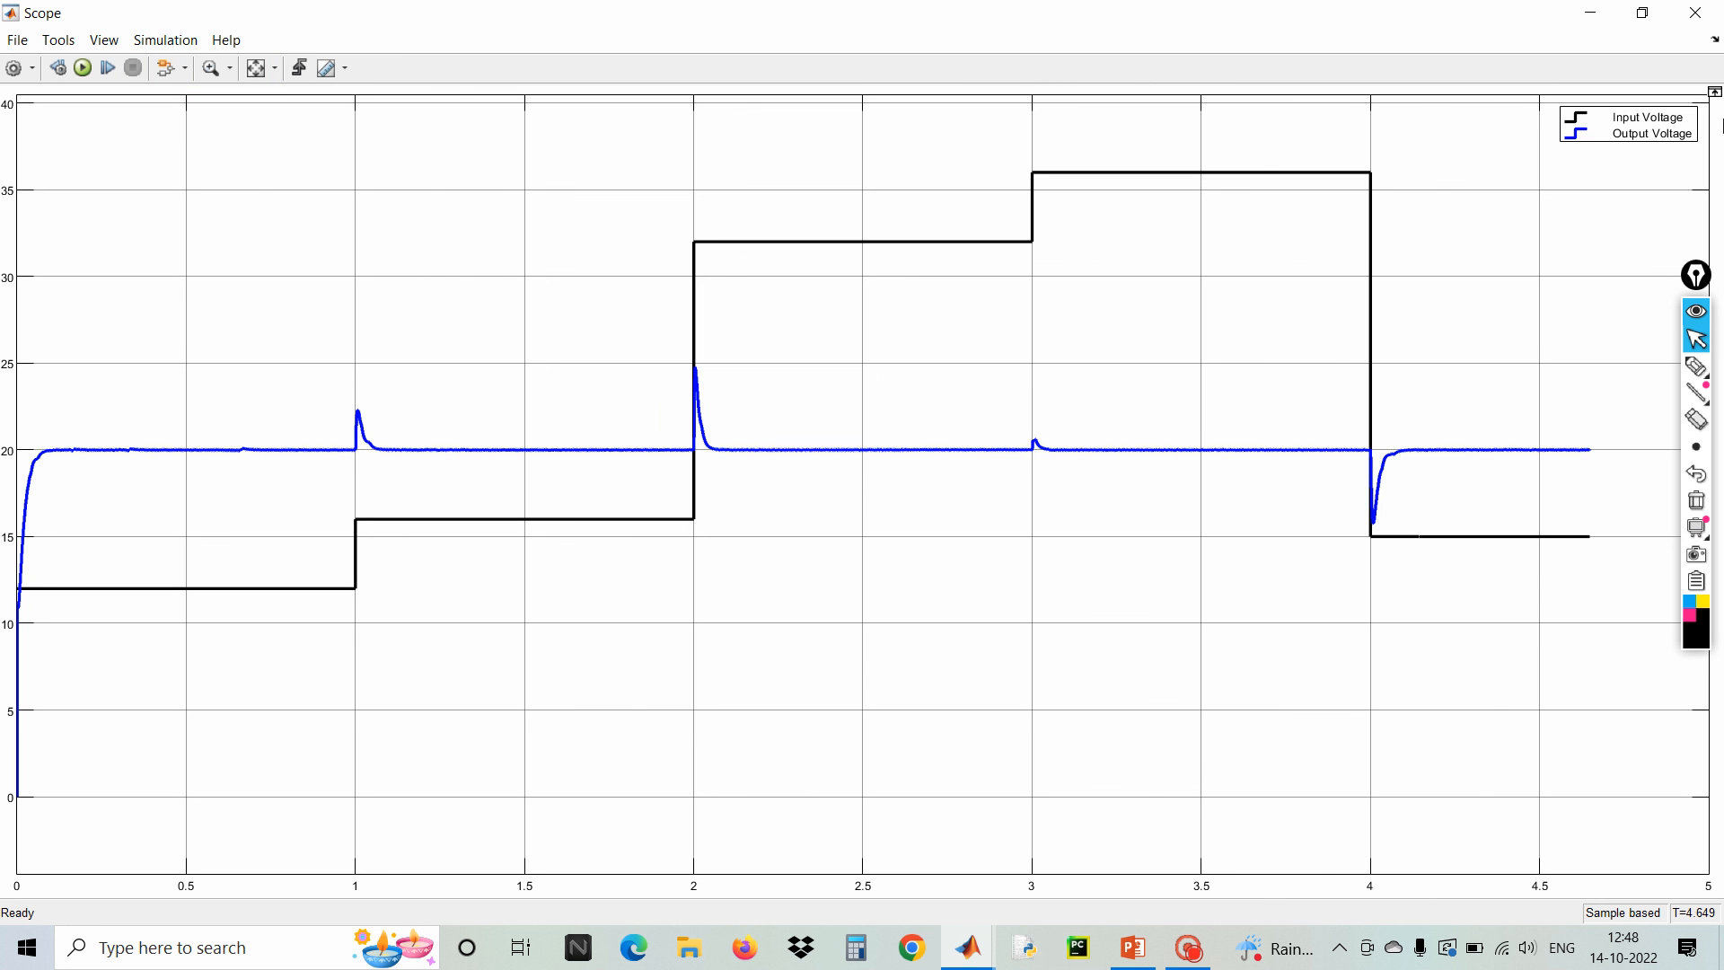
click(1695, 12)
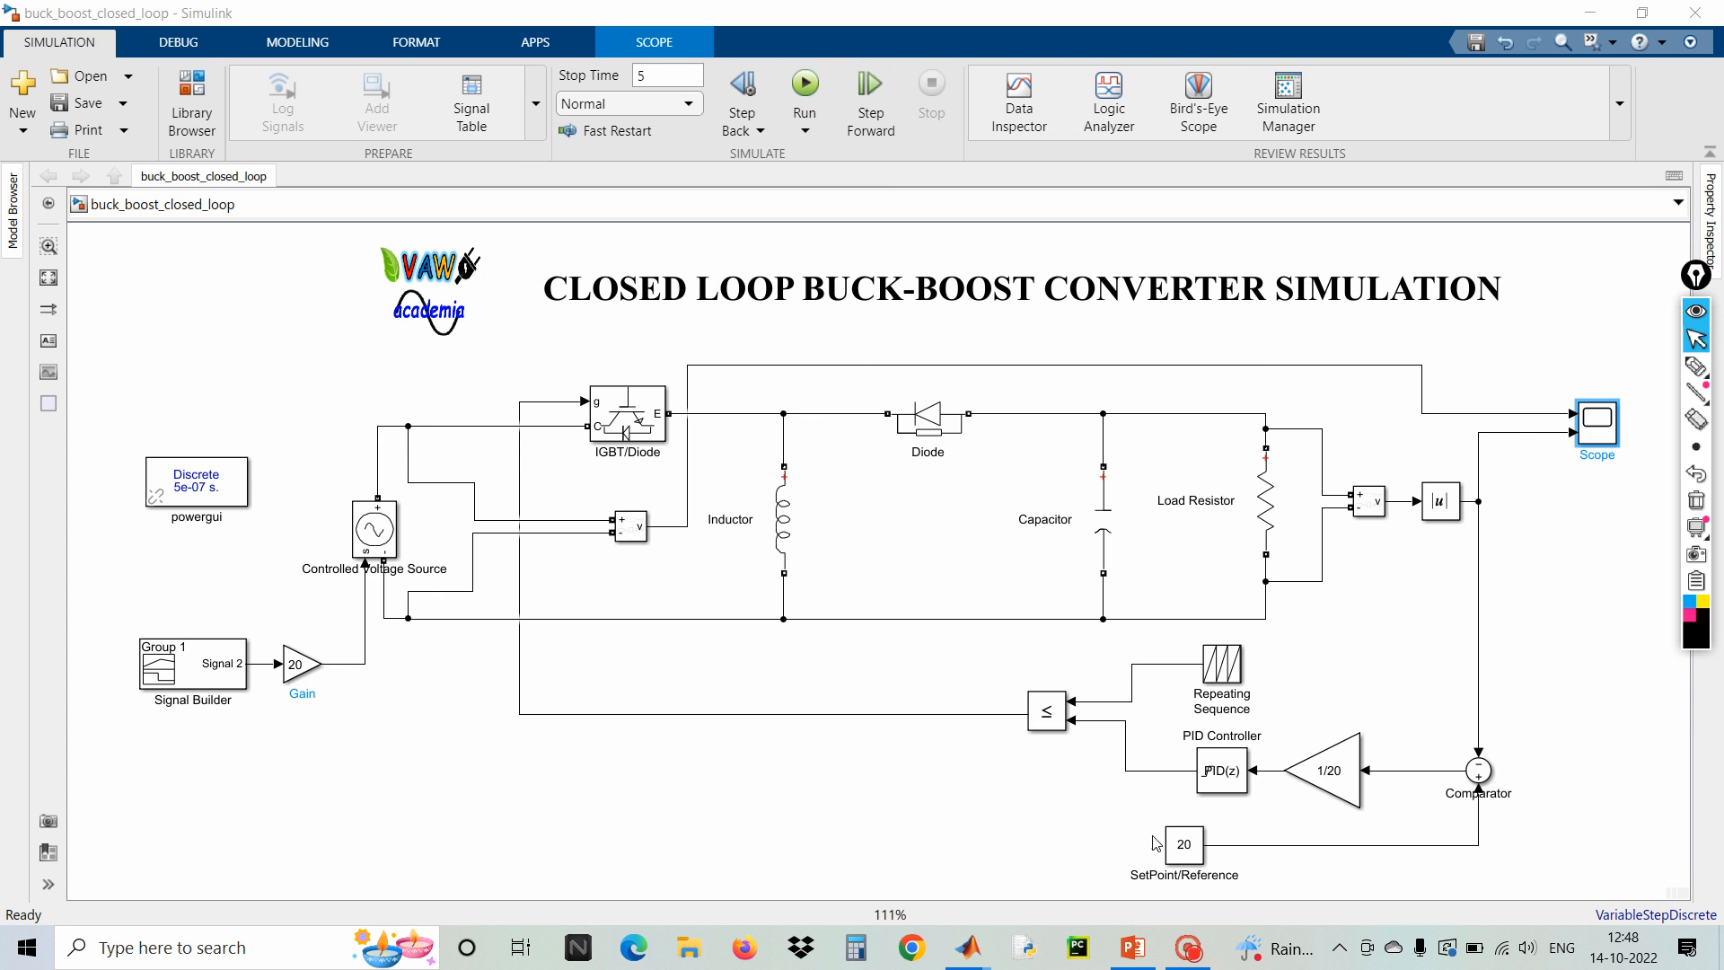
click(1122, 947)
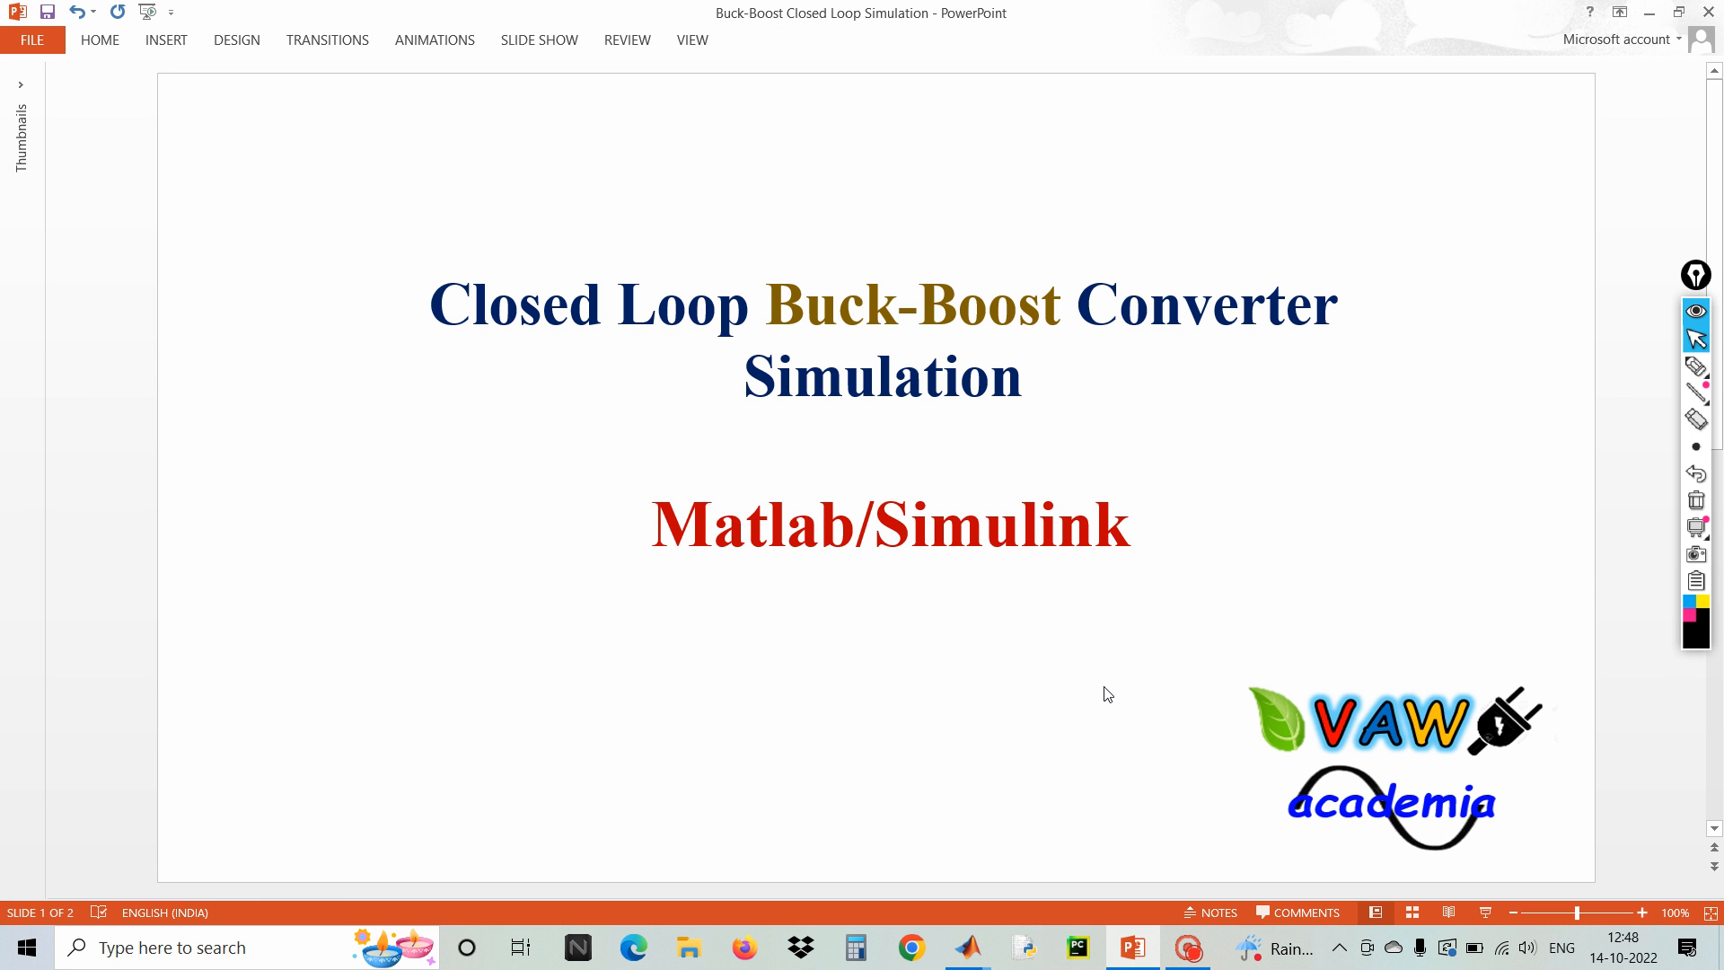